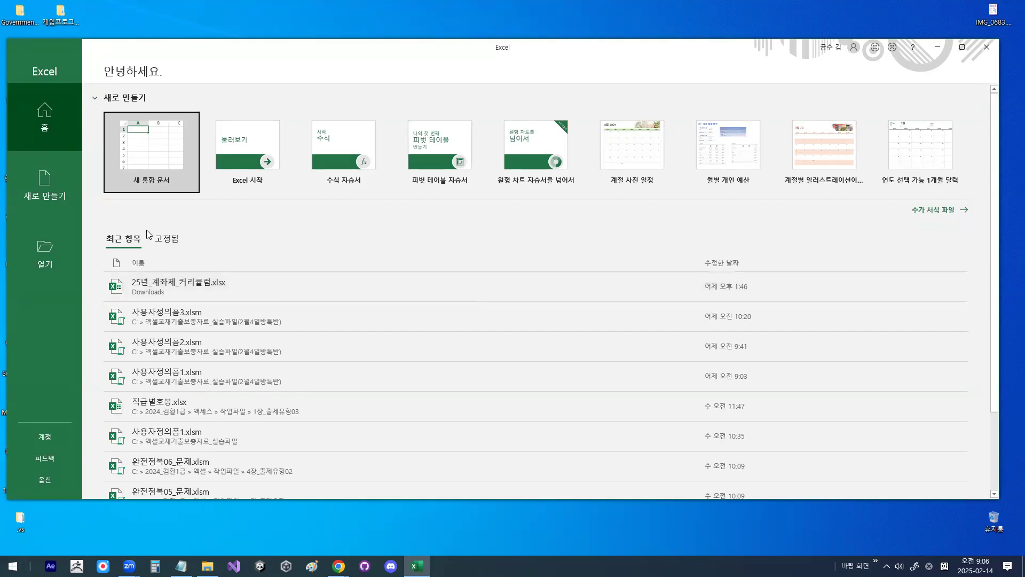
Step: Open the workbook 계산작업_배열수식.xlsm from the C: drive folder 엑셀교재기출보충자료_실습파일(2월4일방특반)
left_click(48, 256)
left_click(153, 244)
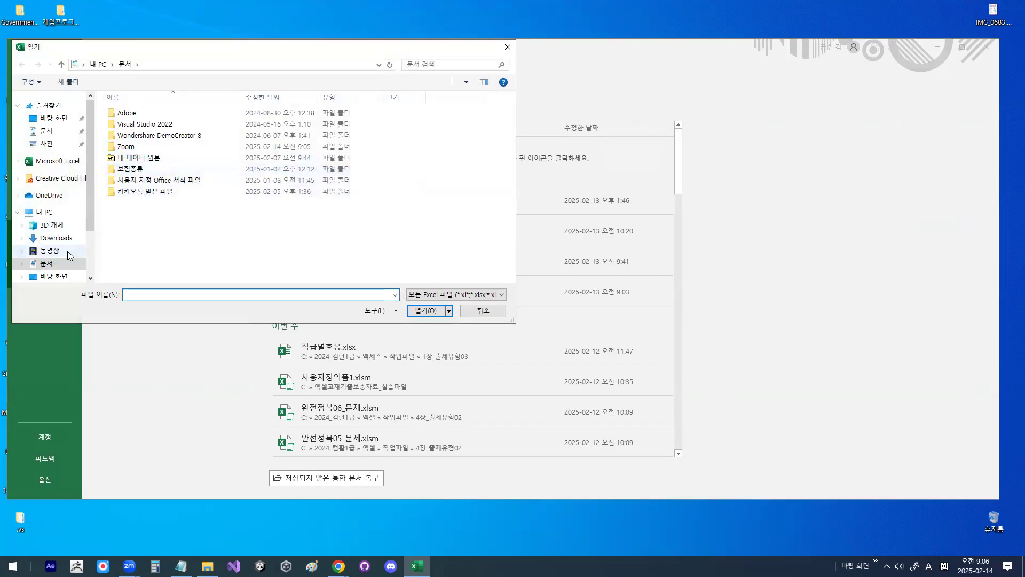
scroll(96, 237, "down", 2)
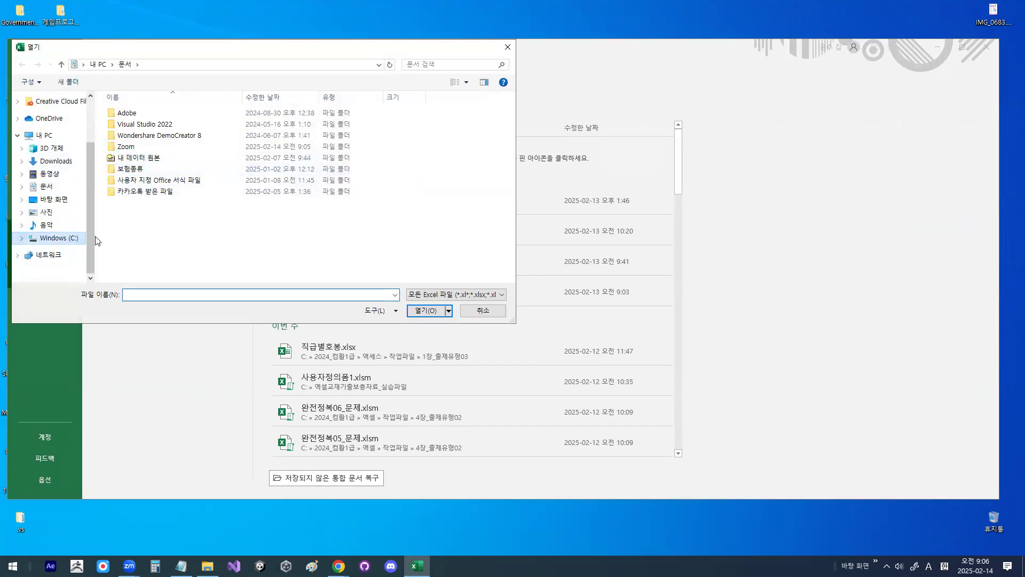
left_click(58, 238)
scroll(171, 203, "down", 2)
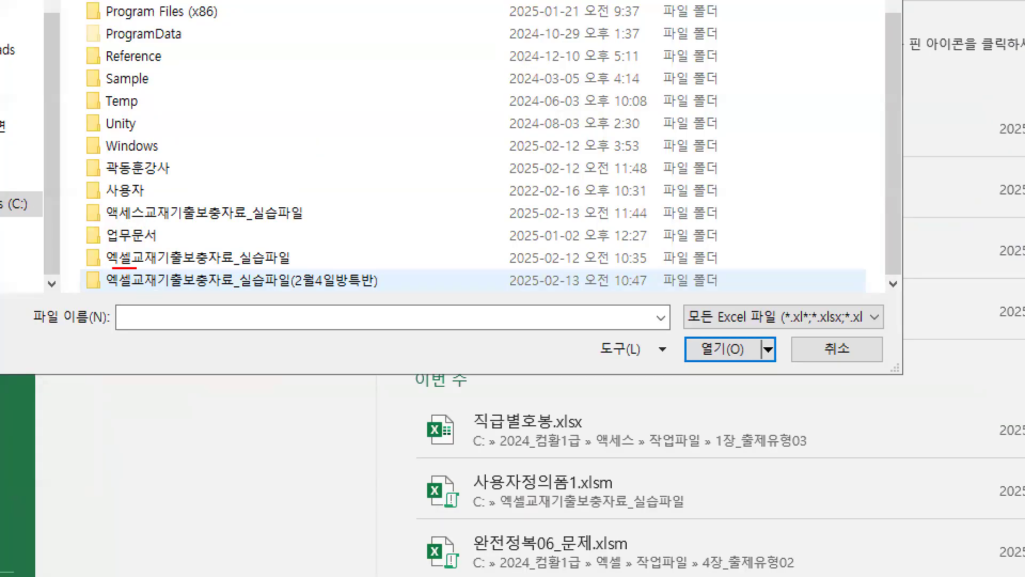
left_click_drag(108, 294, 275, 290)
key("Escape")
left_click(226, 278)
double_click(225, 279)
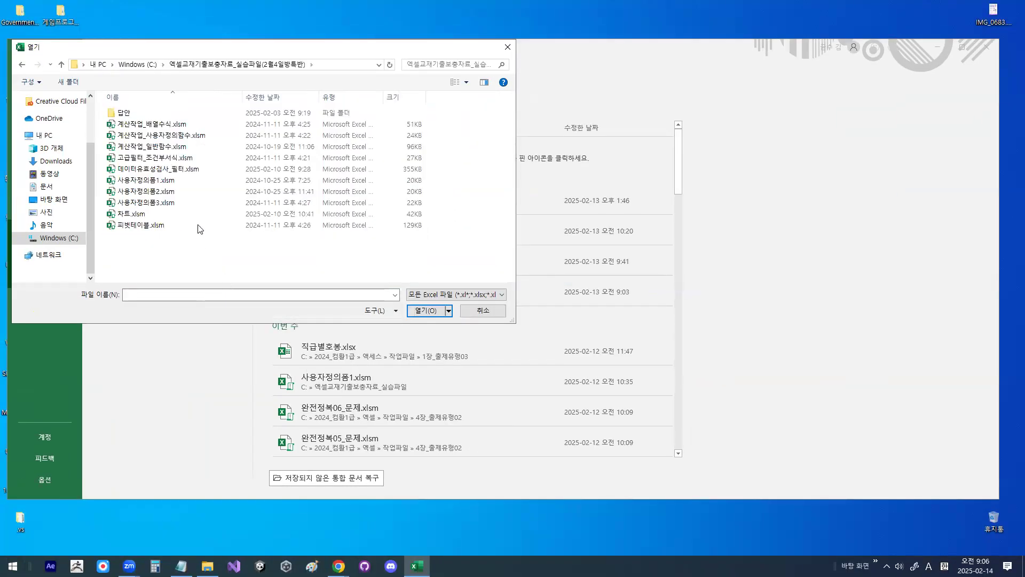
double_click(142, 124)
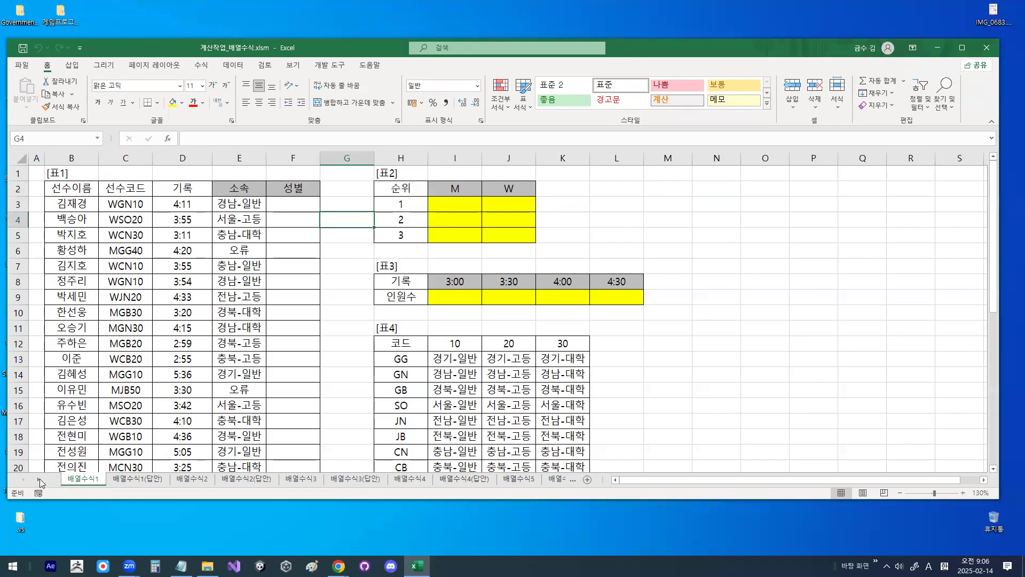
Step: Group all the worksheets and change the font of every cell to HY견고딕
left_click(557, 480, "shift")
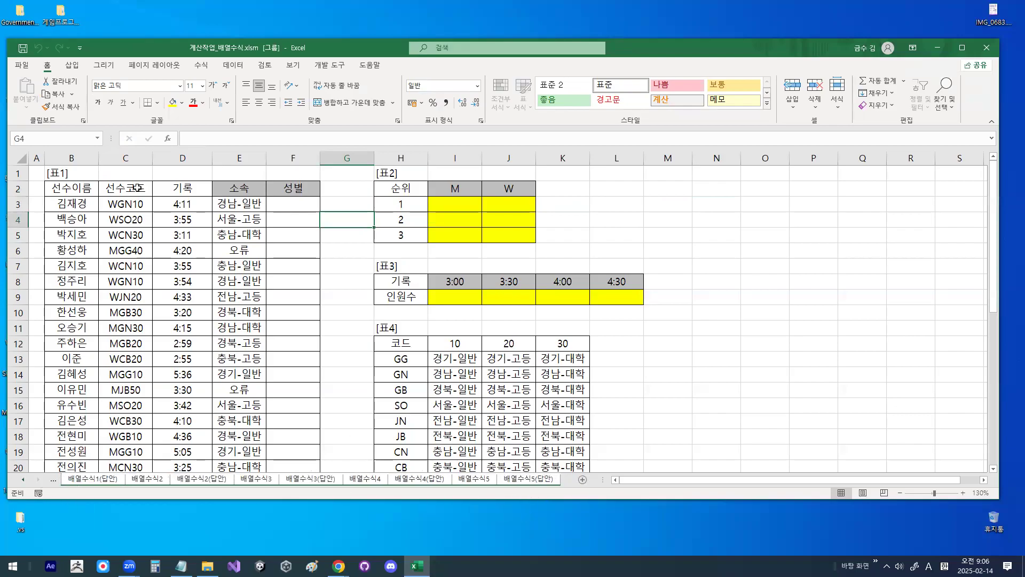
left_click(20, 159)
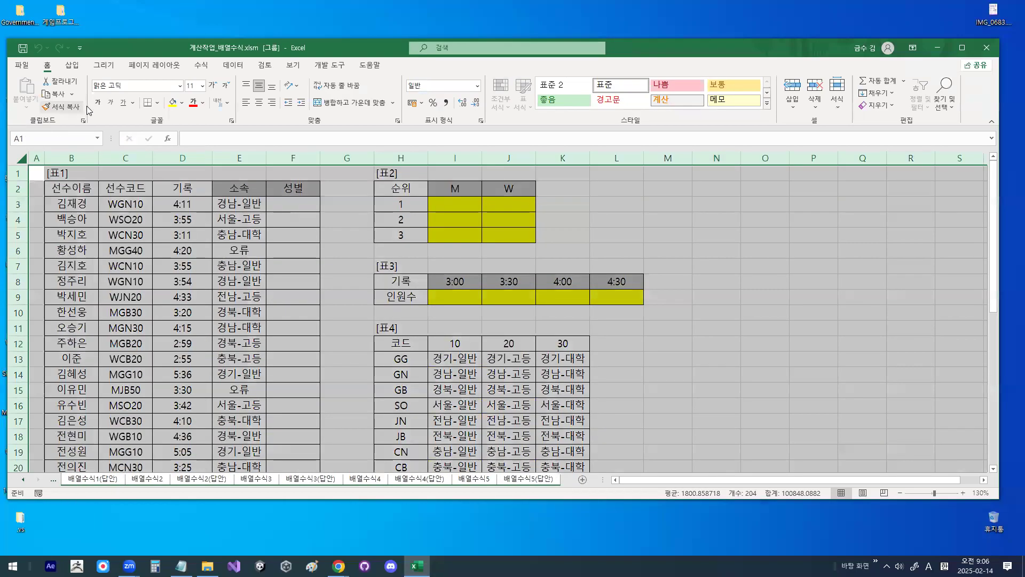
left_click(180, 86)
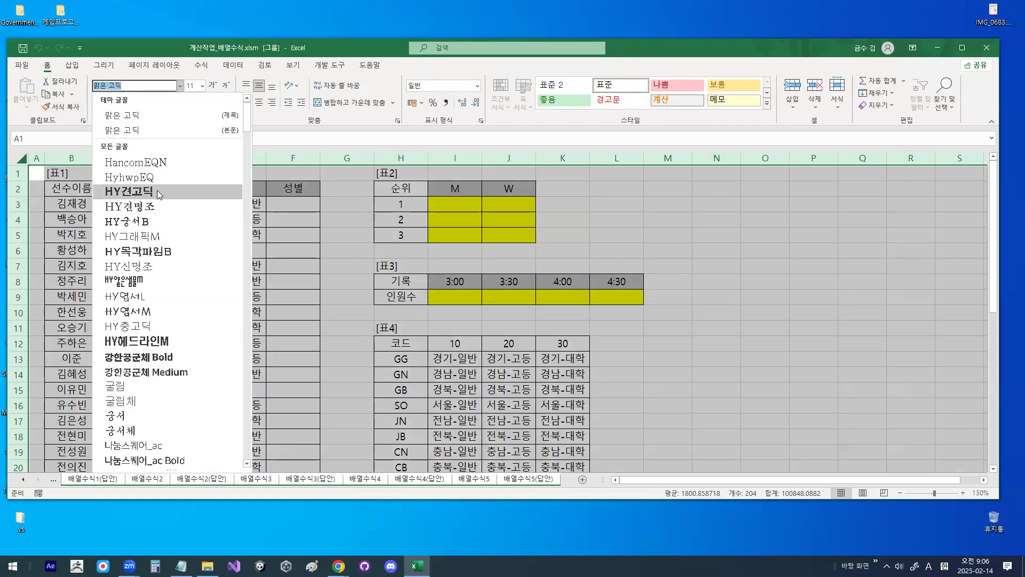
left_click(159, 194)
left_click(136, 219)
scroll(97, 445, "up", 1, "ctrl")
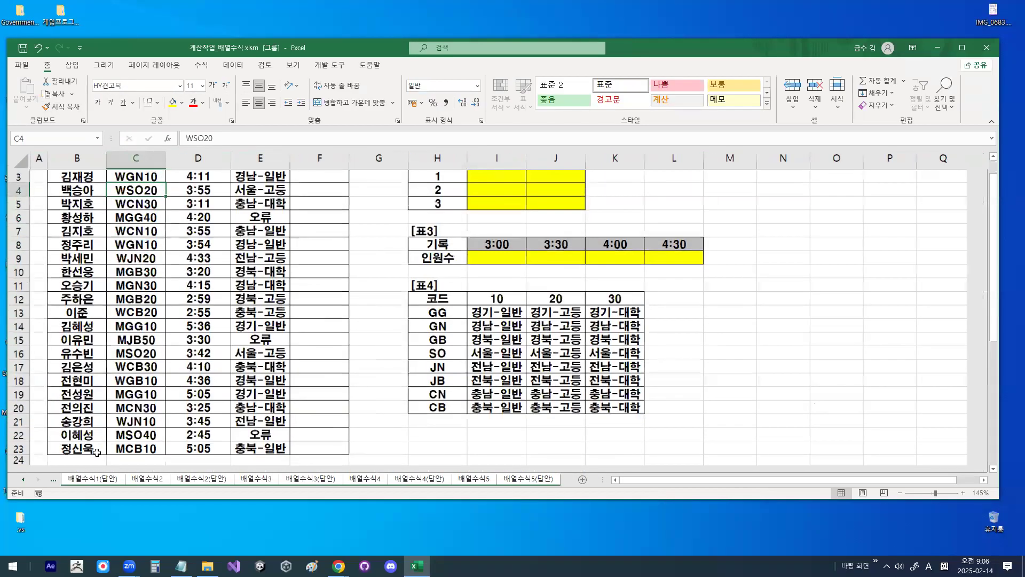
scroll(97, 445, "up", 2, "ctrl")
Step: Ungroup the worksheets and return to the 배열수식1 sheet with an enlarged view
left_click(93, 483)
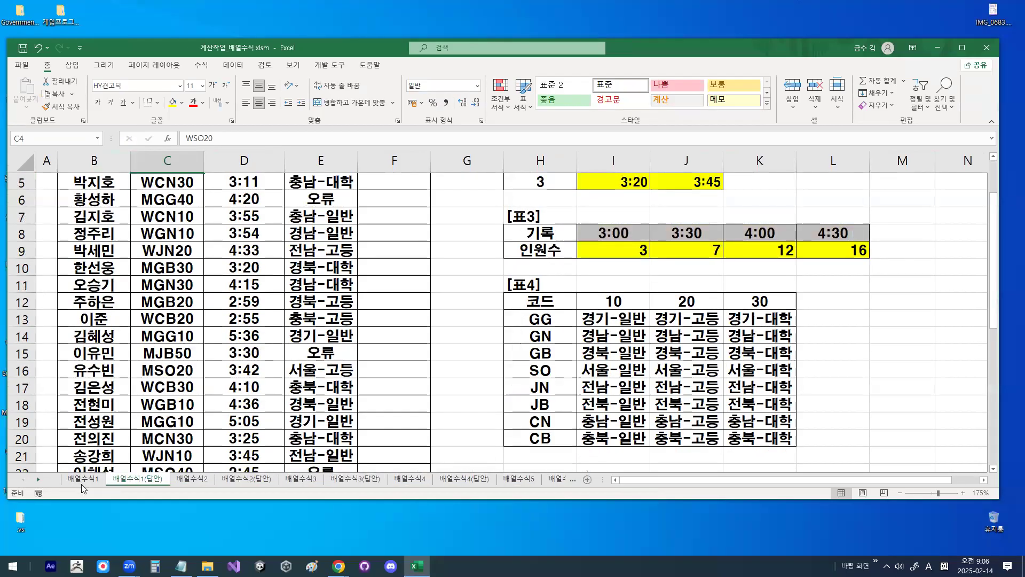
left_click(82, 479)
left_click(167, 369)
scroll(167, 369, "up", 4, "ctrl")
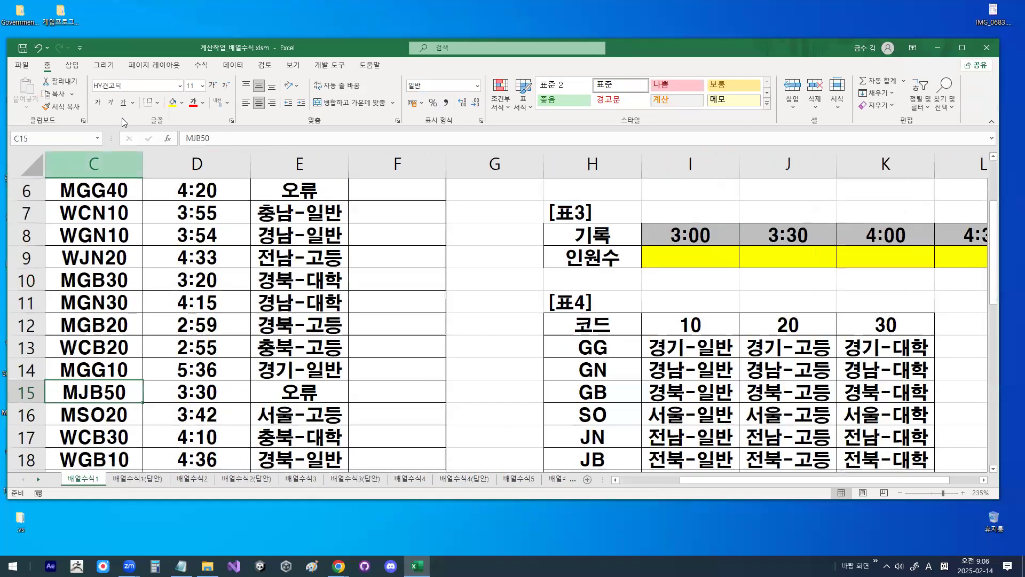
left_click(270, 277)
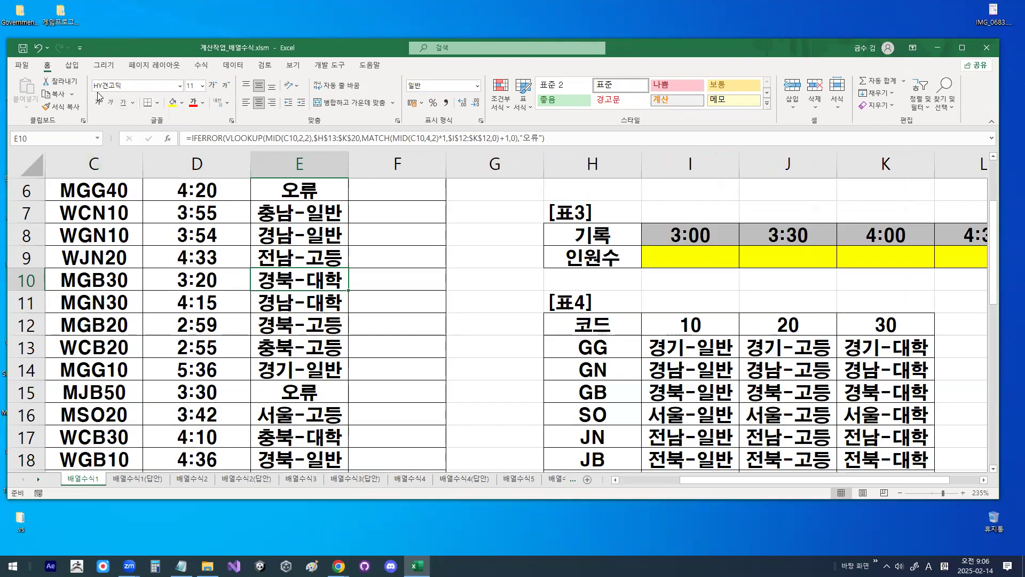
left_click(427, 279)
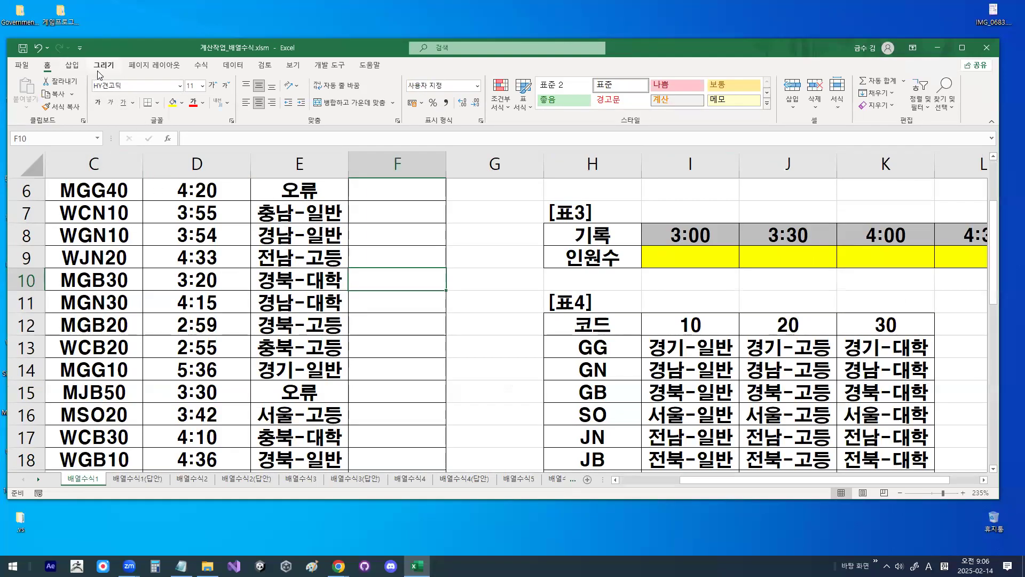
left_click(180, 259)
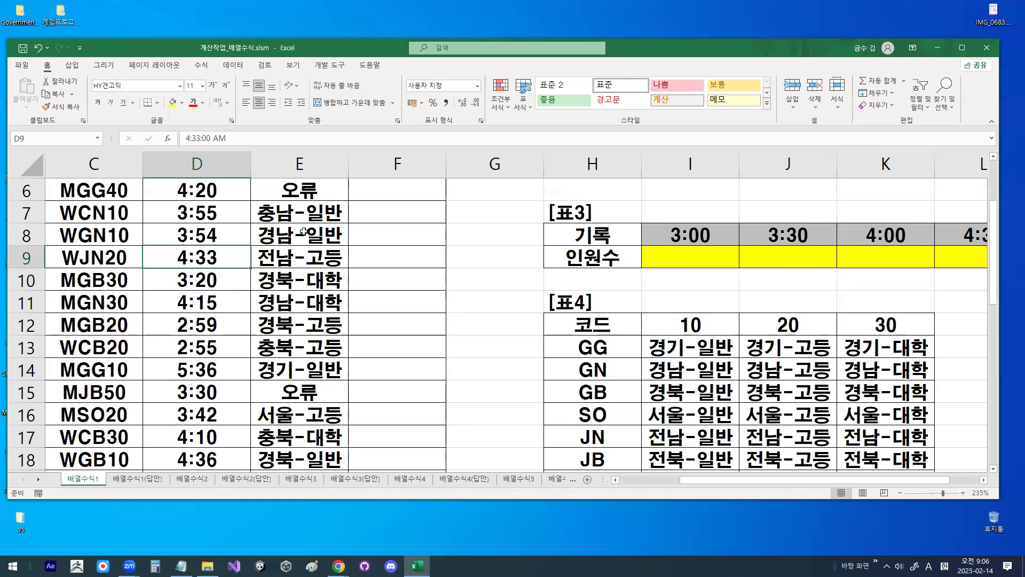
left_click(365, 311)
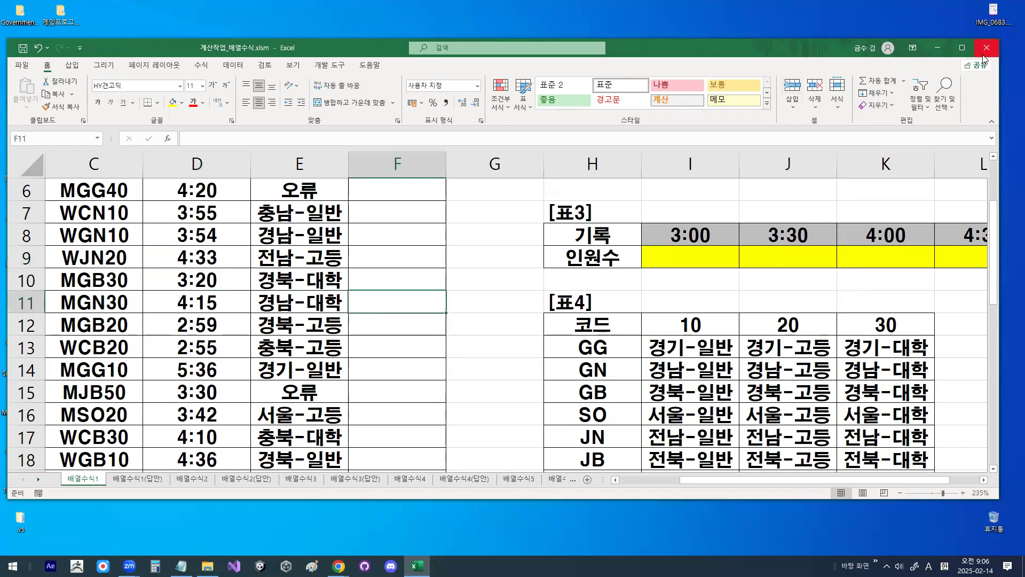
Step: Set the ribbon to auto-hide and select the first empty 성별 cell, F3
left_click(914, 48)
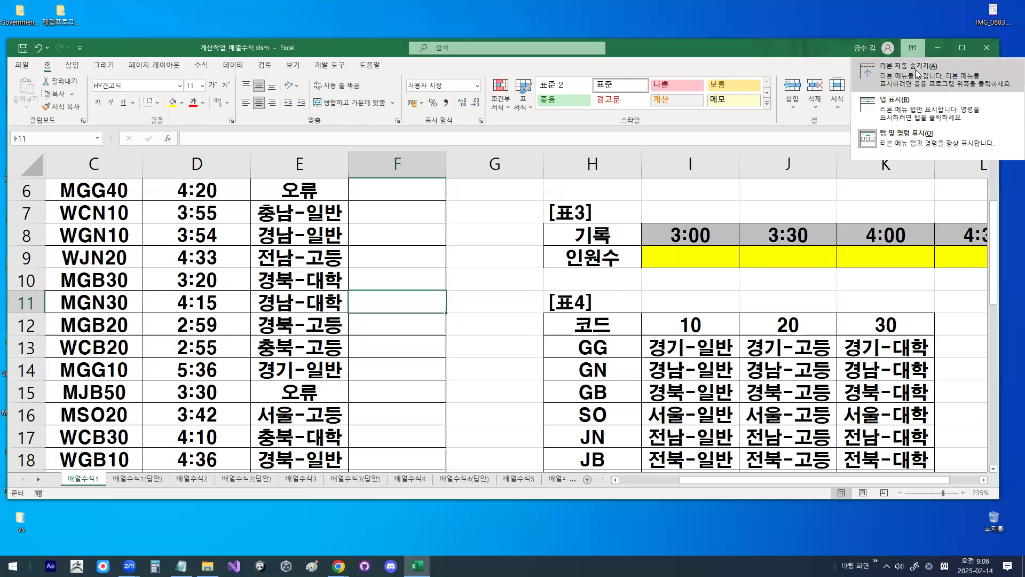
left_click(907, 69)
left_click(470, 213)
scroll(459, 246, "up", 2)
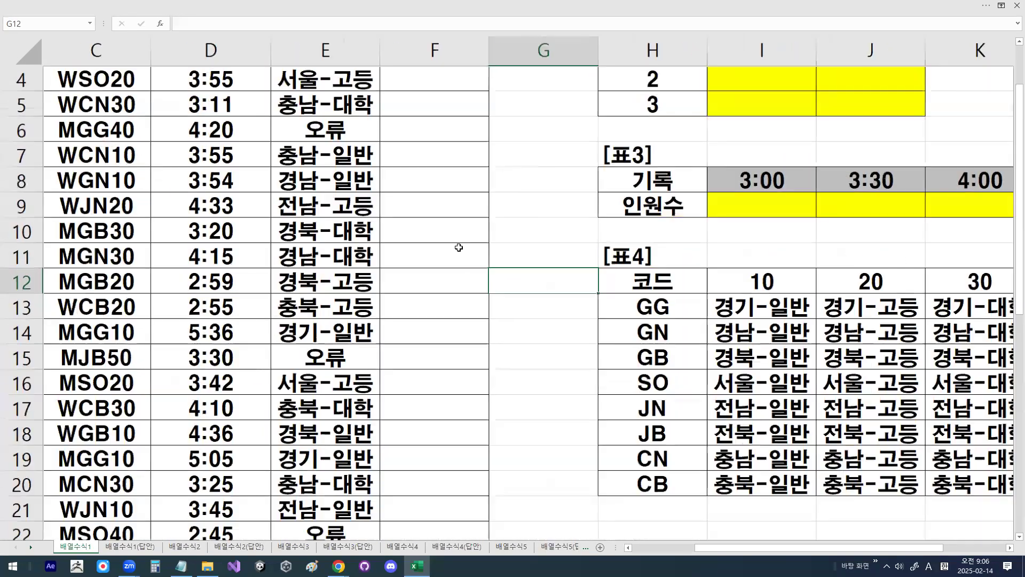
scroll(459, 247, "up", 1)
left_click(473, 124)
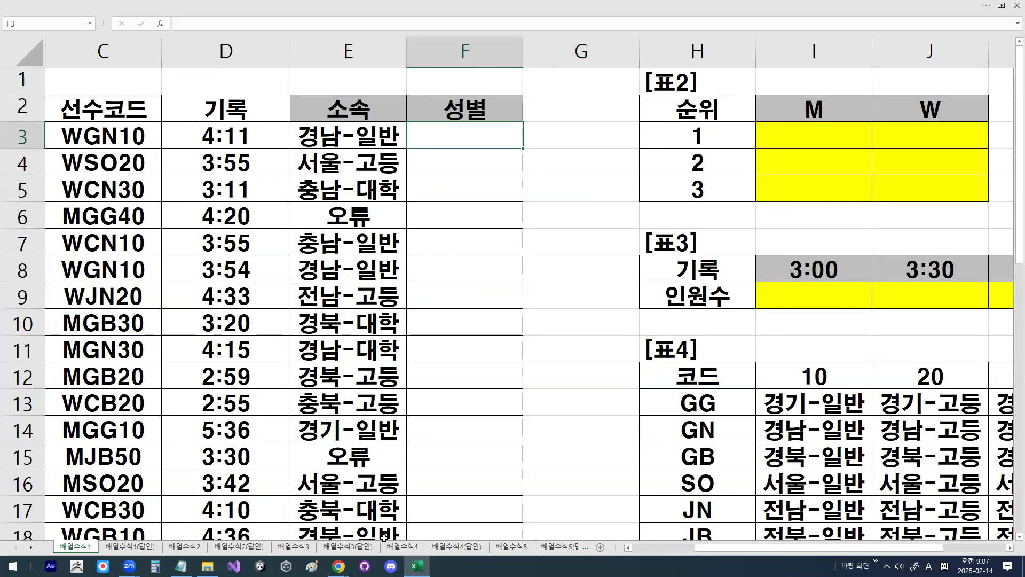
Step: Switch to the Notepad file 컴활1급실기-엑셀-9일차 수업내용.txt, review the 계산작업 scoring and 사용자정의함수 lines, and return to the worksheet
left_click(180, 565)
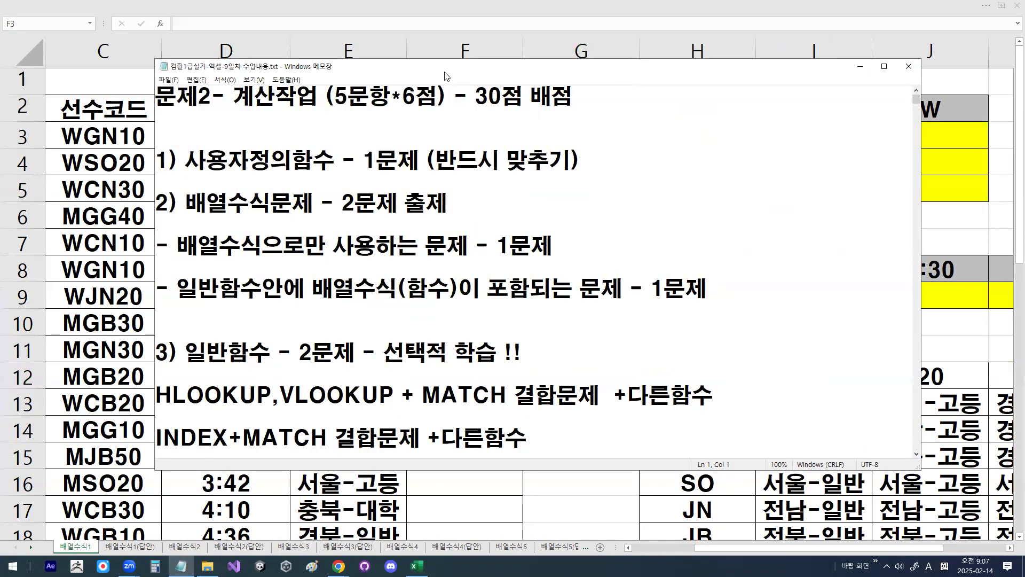
left_click_drag(441, 70, 365, 36)
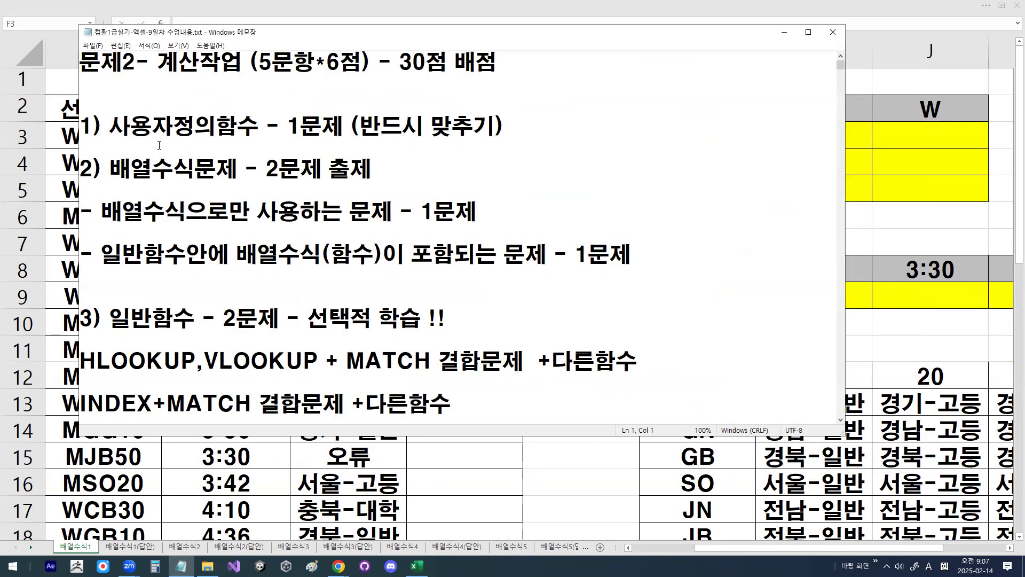
left_click_drag(163, 75, 305, 77)
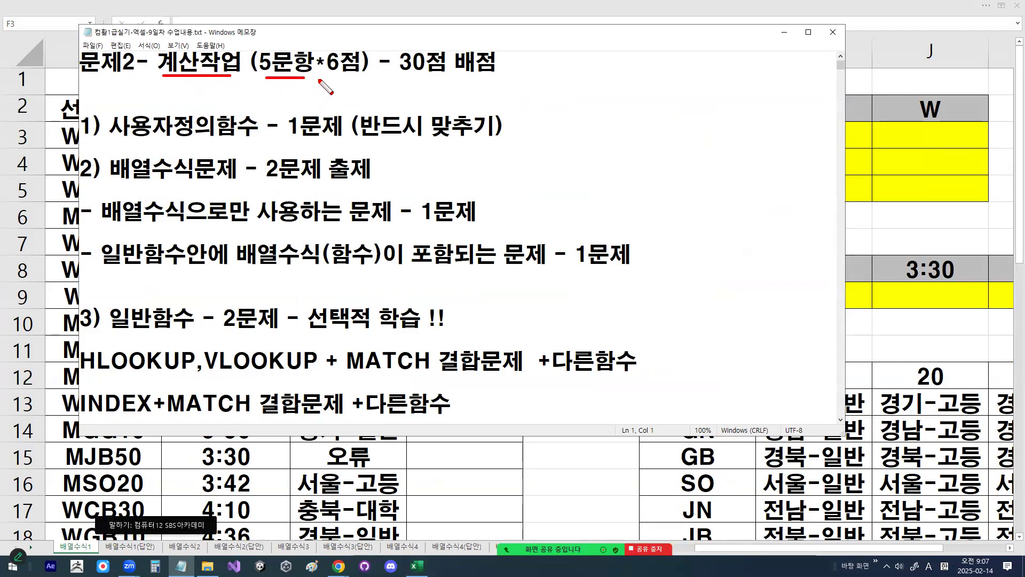
left_click_drag(394, 78, 484, 78)
left_click_drag(121, 142, 255, 143)
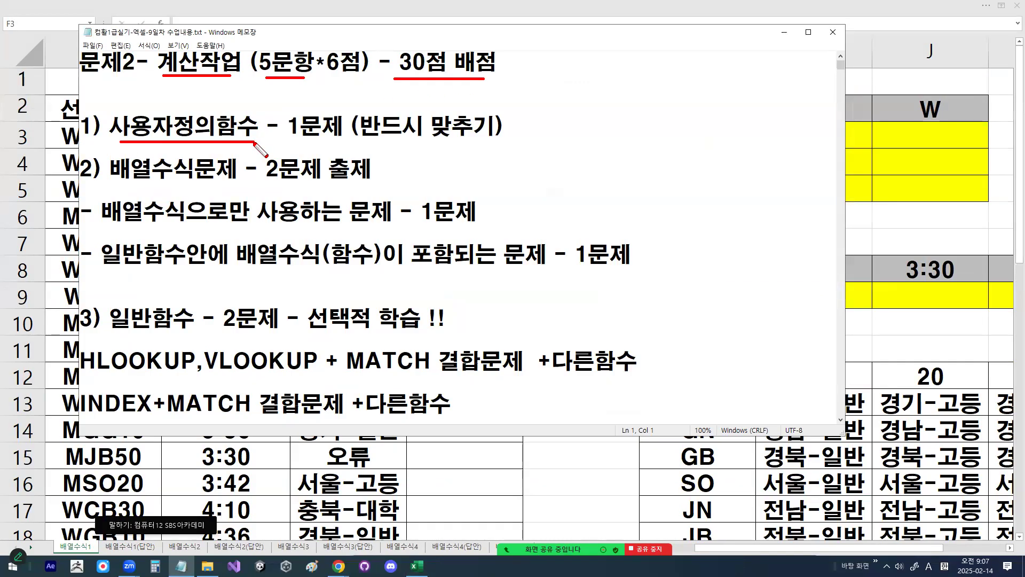
left_click_drag(184, 111, 189, 115)
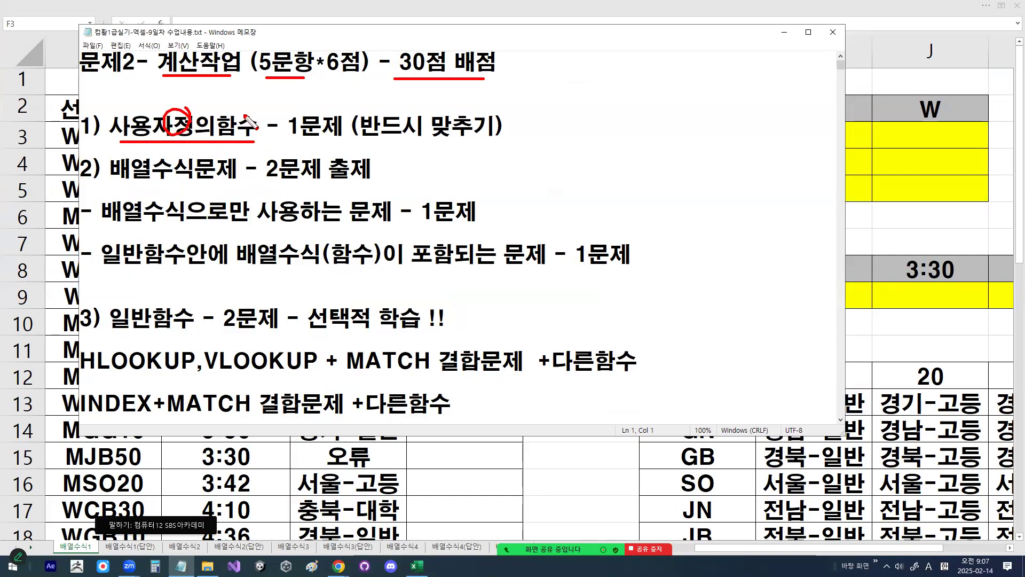
left_click_drag(267, 111, 327, 63)
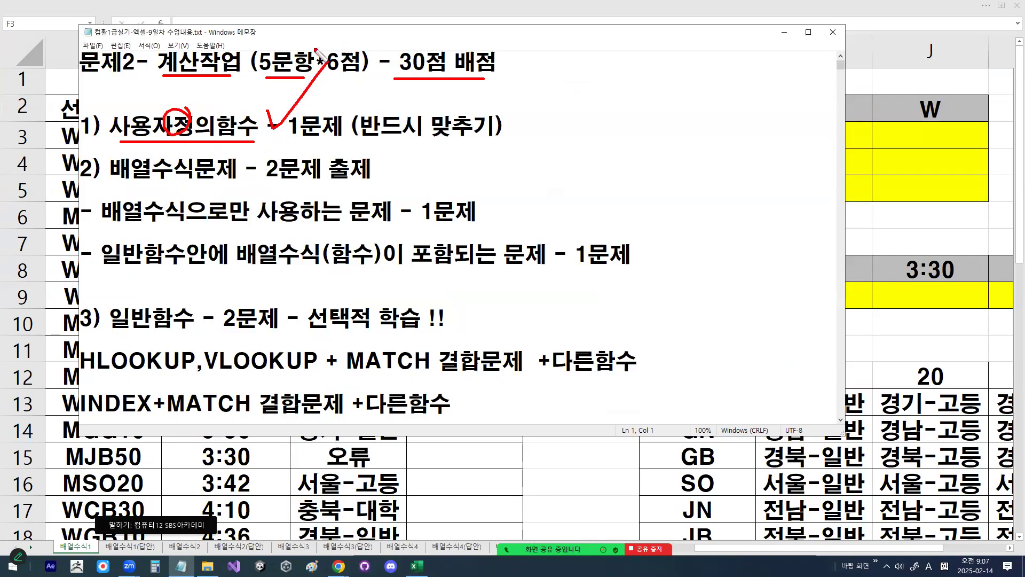
key("Escape")
left_click(950, 144)
left_click(651, 126)
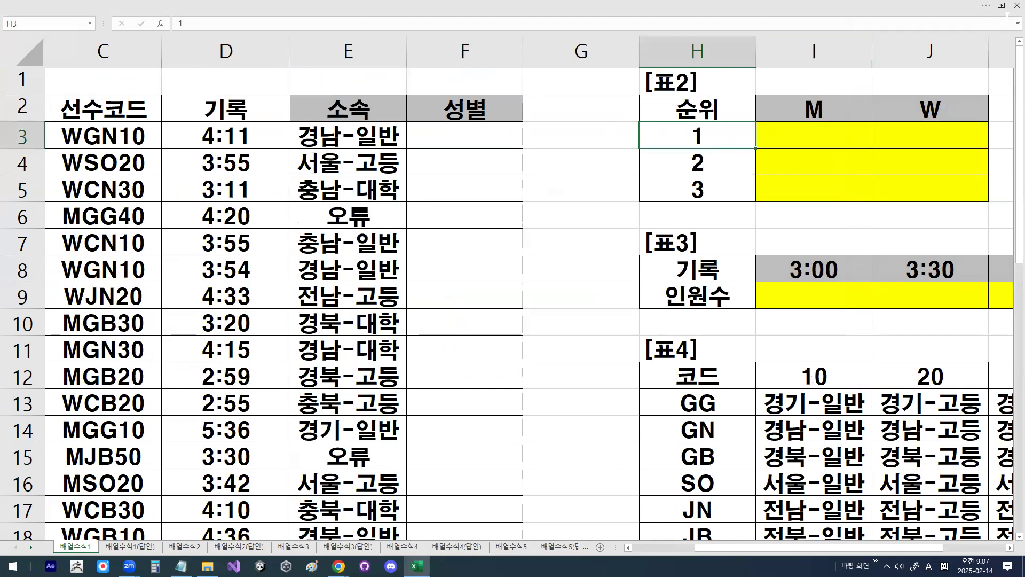
Step: Set the ribbon to show tabs only and close the 계산작업_배열수식.xlsm workbook
left_click(997, 7)
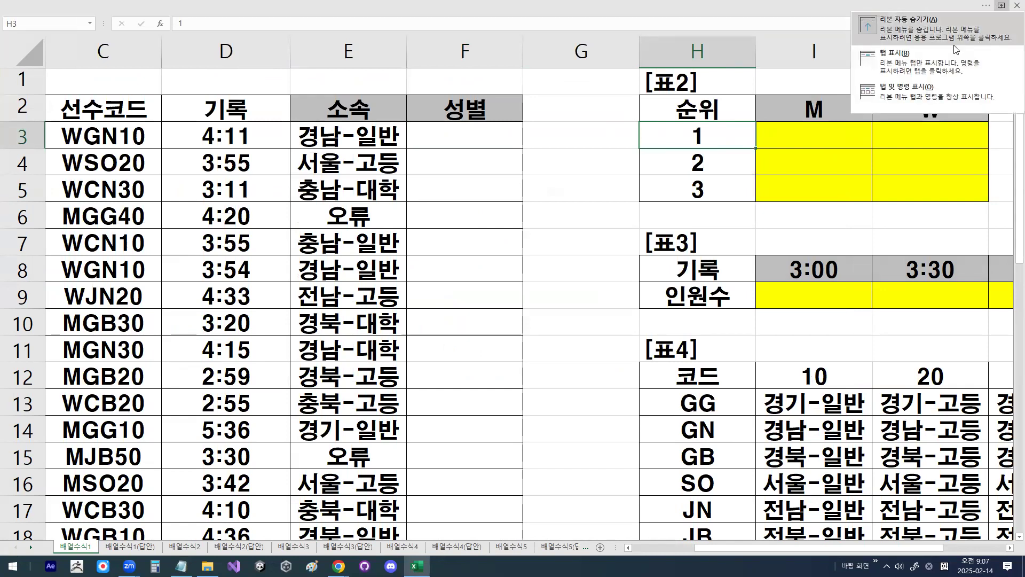
left_click(930, 64)
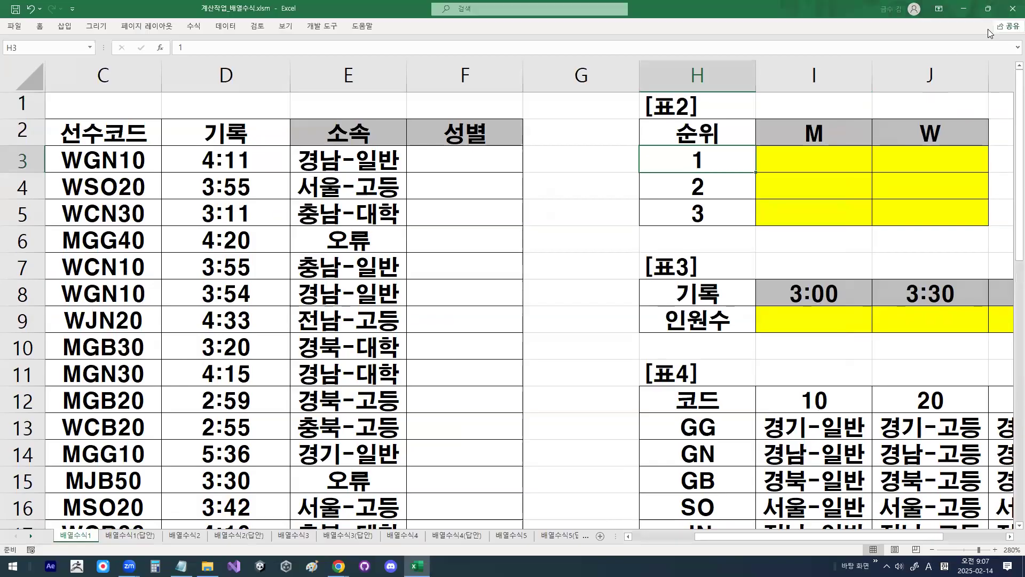
left_click(15, 26)
left_click(31, 307)
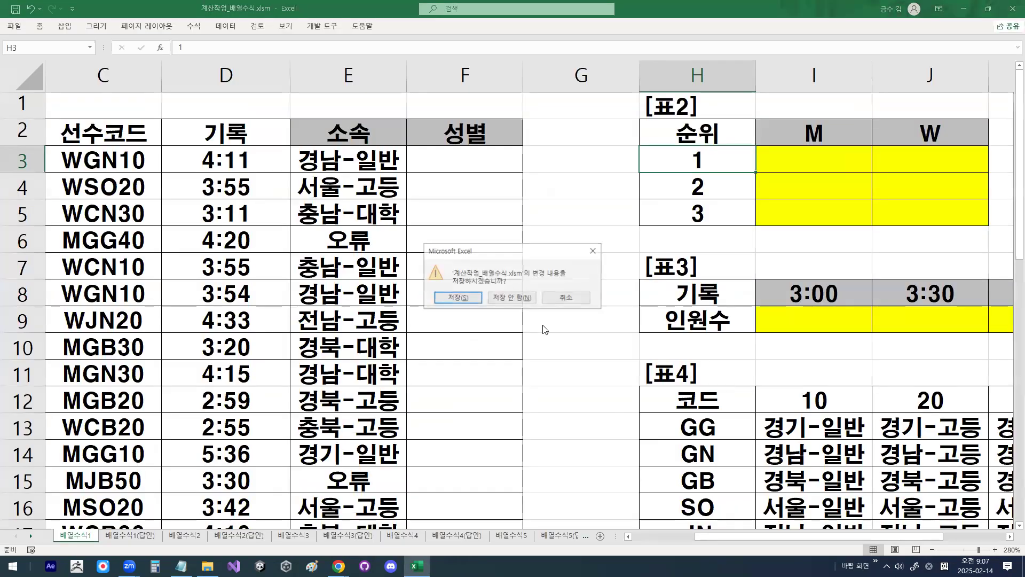
Step: Open the workbook 계산작업_사용자정의함수.xlsm from the same practice folder
left_click(15, 26)
left_click(35, 96)
left_click(149, 215)
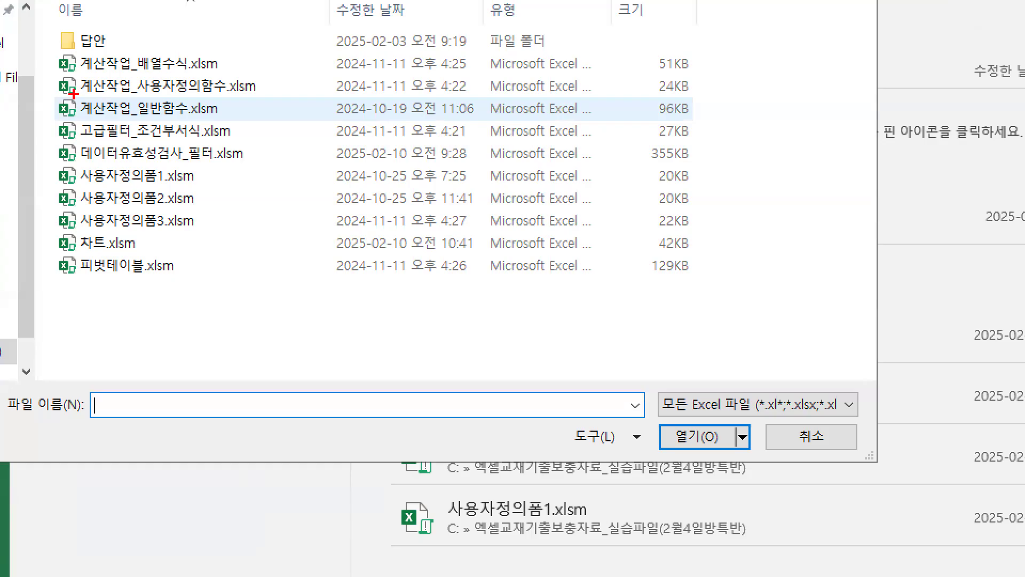
left_click_drag(74, 94, 243, 94)
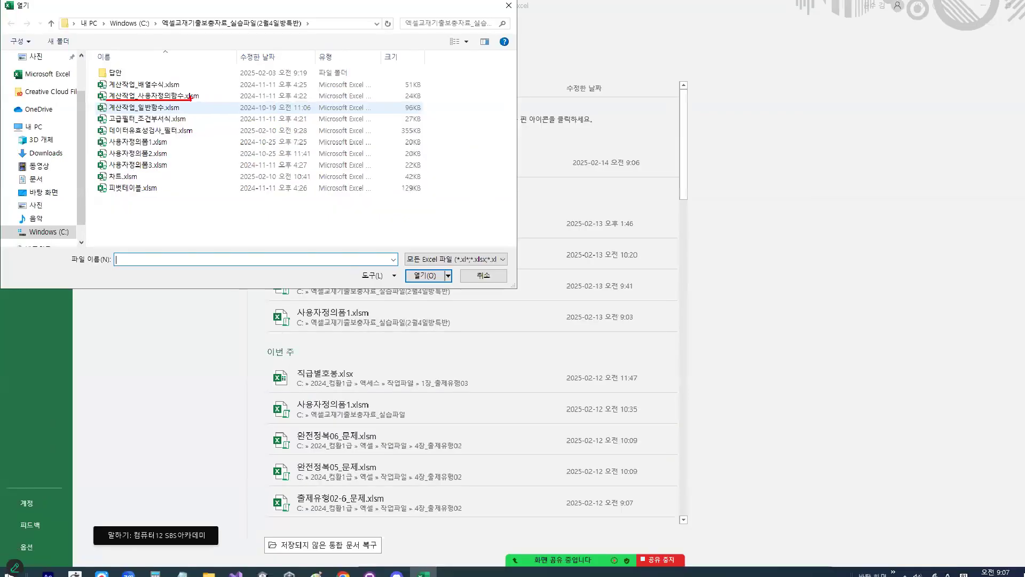
double_click(151, 96)
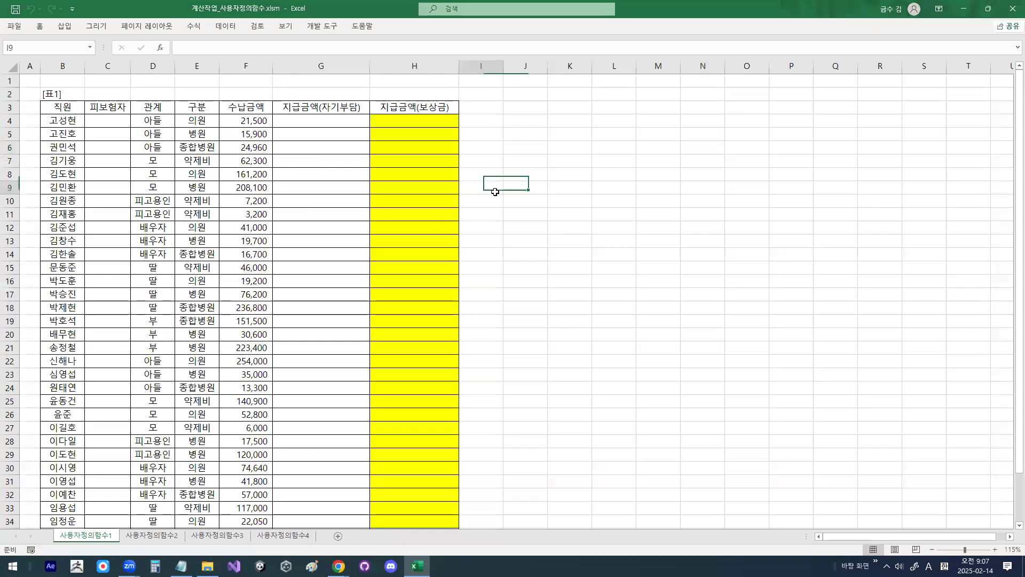
Step: Group sheets 사용자정의함수1 through 사용자정의함수4 and change the font of all their cells to HY견고딕
left_click(302, 537, "shift")
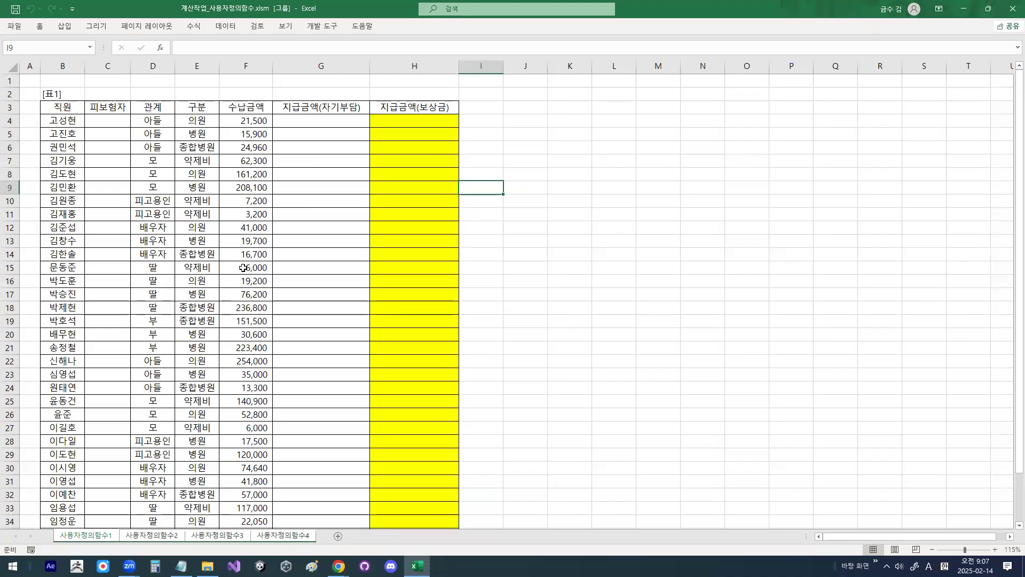
left_click(11, 63)
left_click(40, 26)
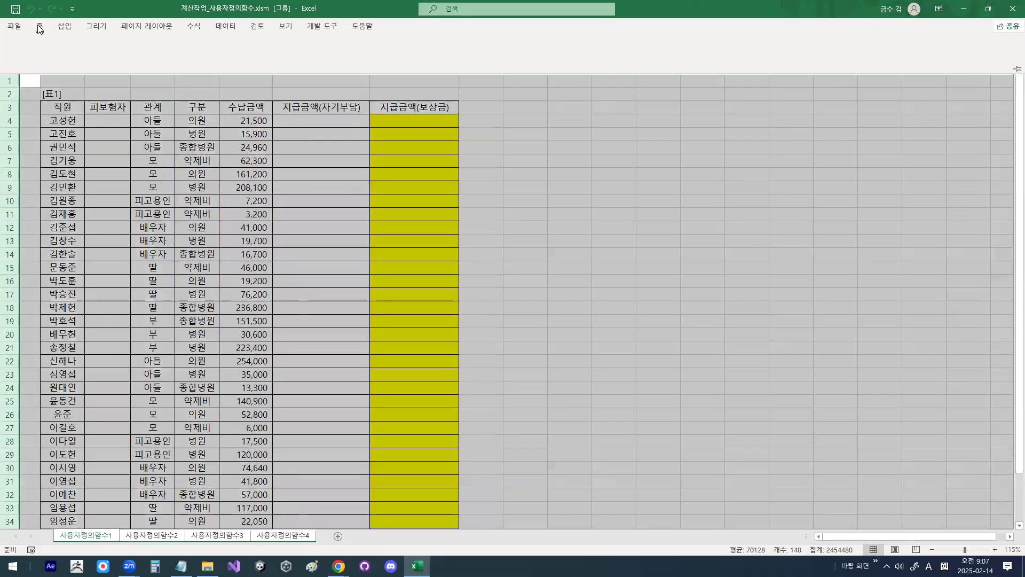
left_click(172, 47)
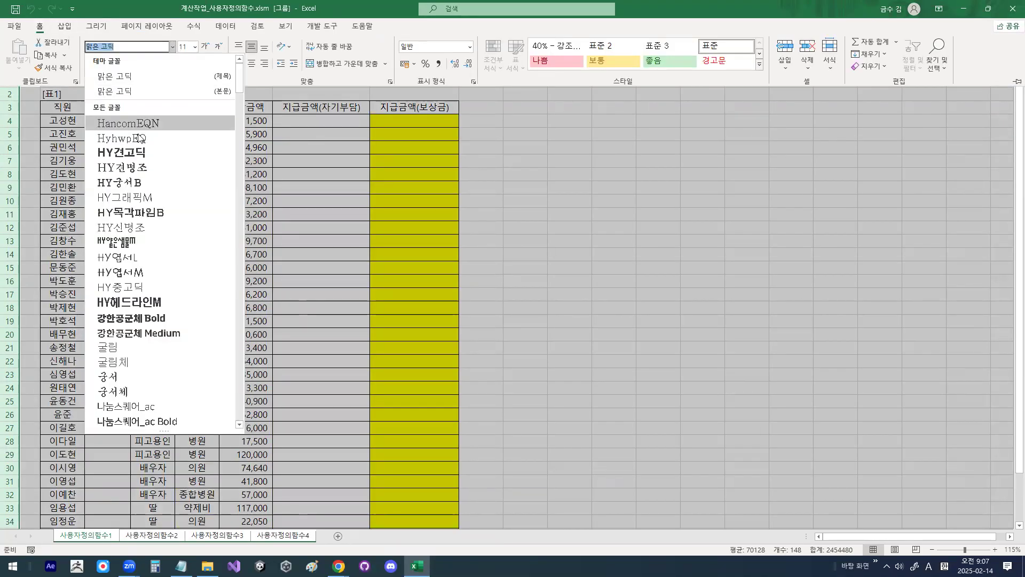
left_click(112, 155)
left_click(317, 185)
scroll(292, 190, "up", 4)
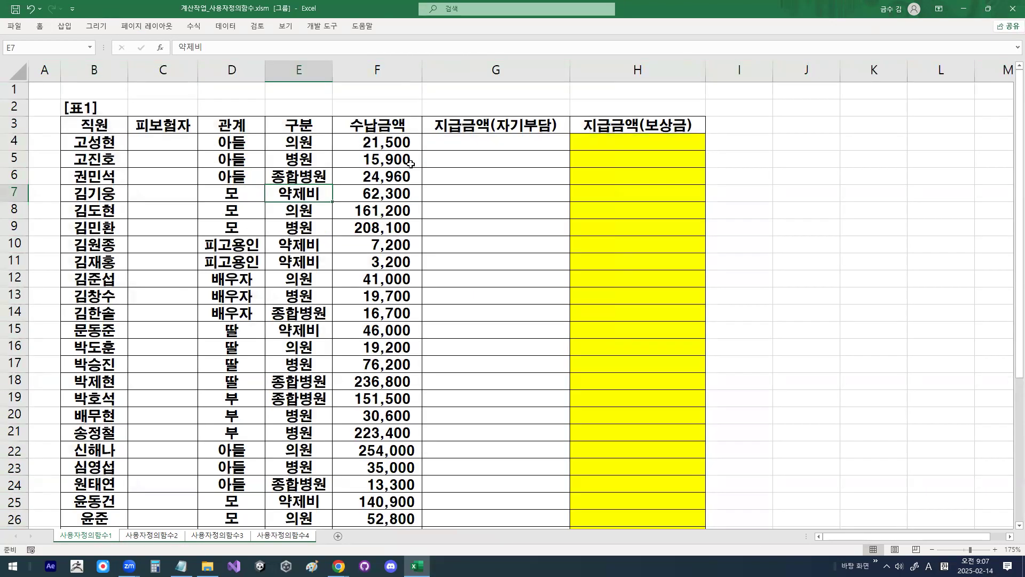
Step: Set the ribbon to always display both tabs and commands
left_click(460, 169)
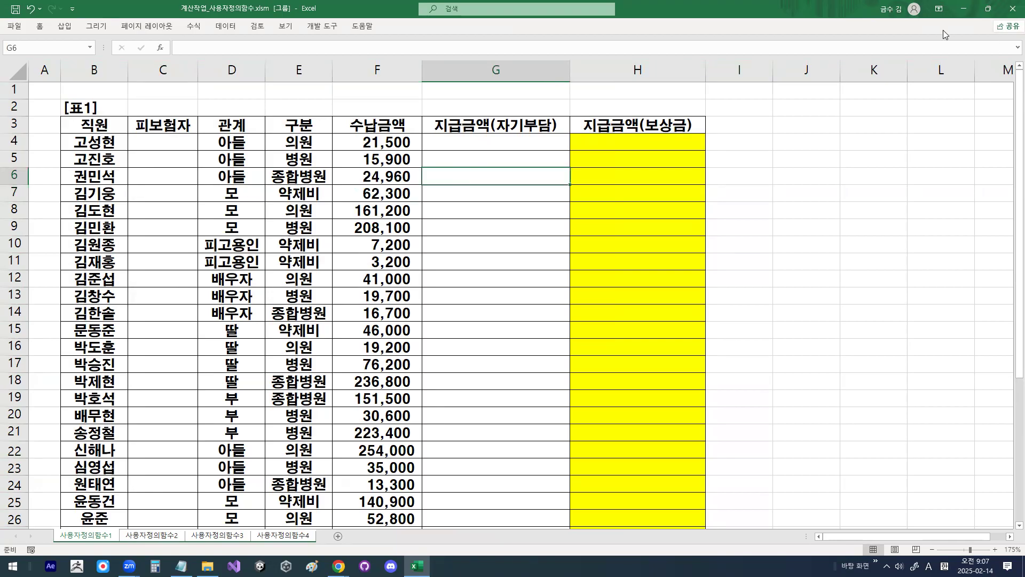
left_click(939, 9)
left_click(933, 73)
left_click(876, 90)
left_click(938, 9)
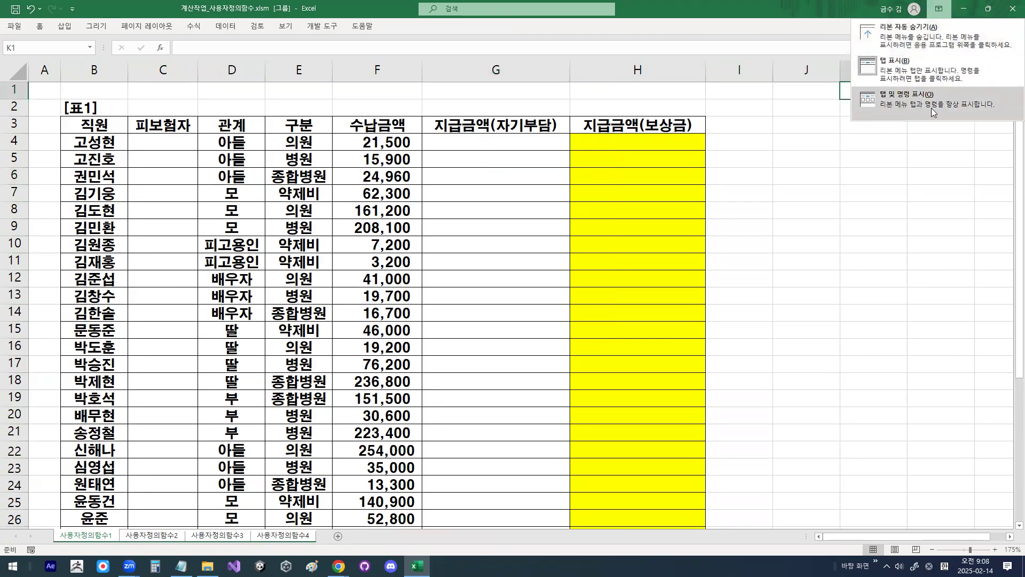
left_click(932, 104)
left_click(591, 201)
left_click(747, 188)
left_click(747, 222)
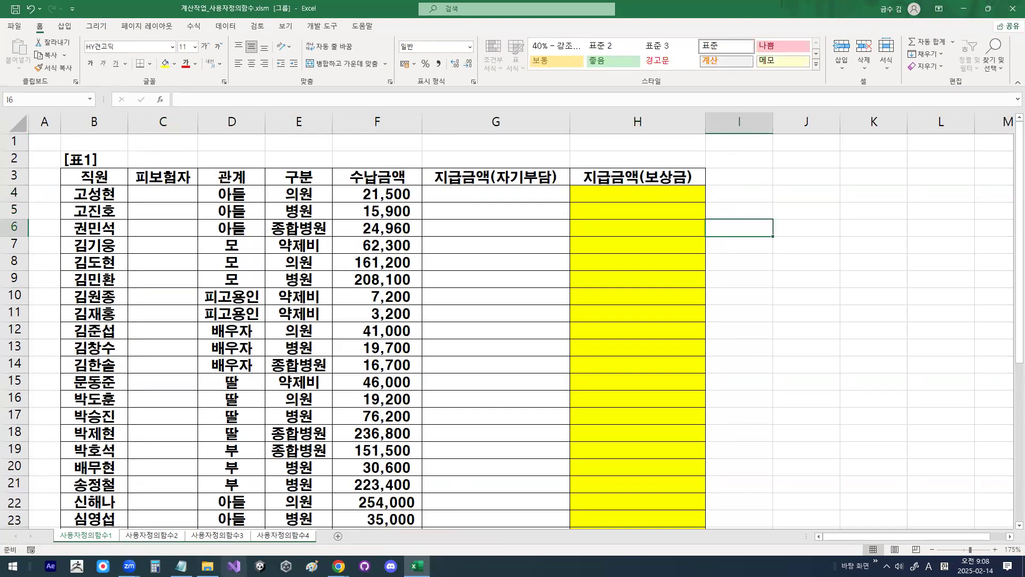
Step: Switch to the Notepad lesson notes and underline 계산작업, 사용자정의함수 - 1문제, 배열수식문제 - 2문제 and 일반함수 - 2문제 with the screen pen
left_click(181, 566)
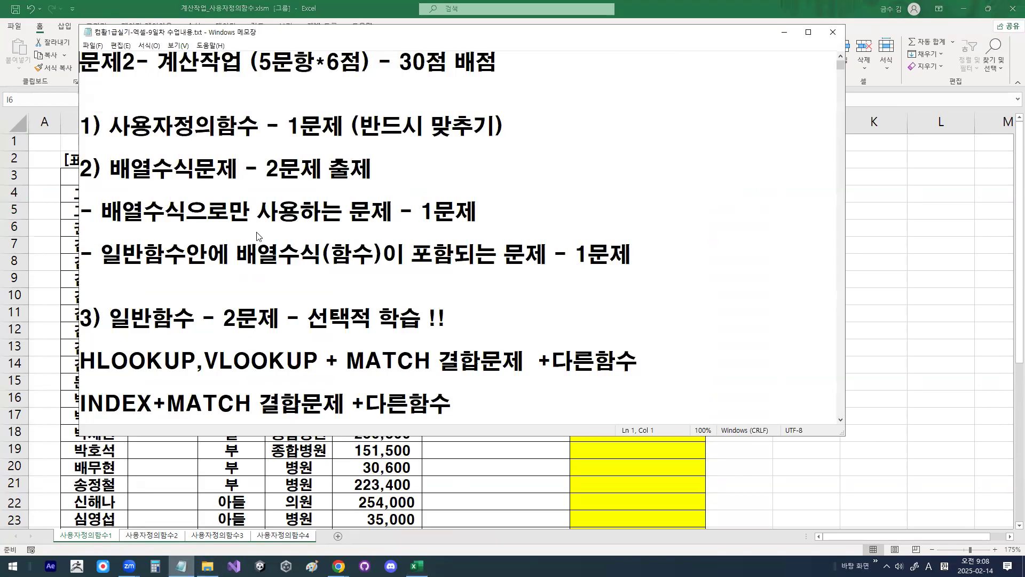
left_click_drag(430, 45, 398, 56)
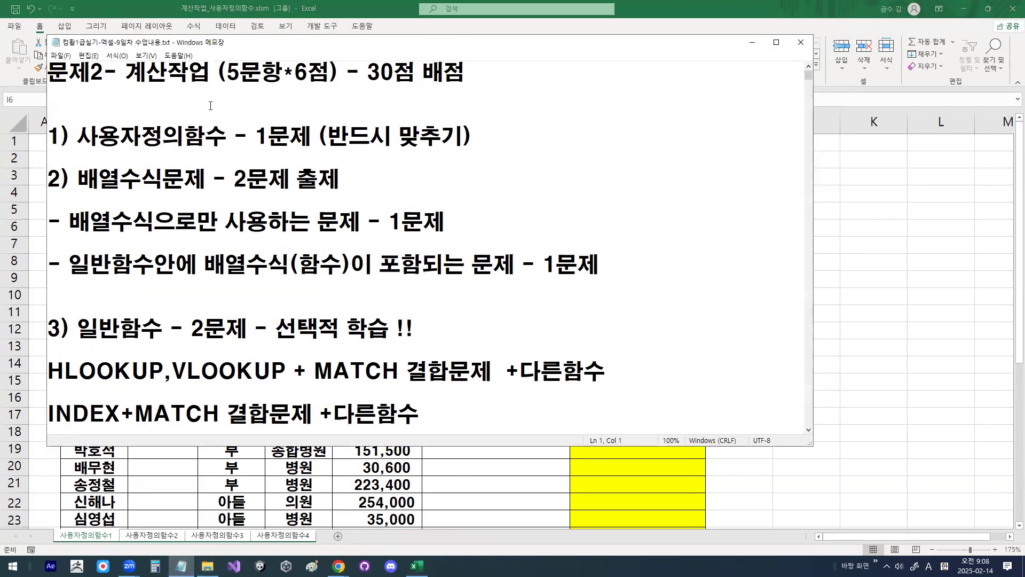
left_click_drag(135, 85, 193, 85)
left_click_drag(80, 151, 277, 151)
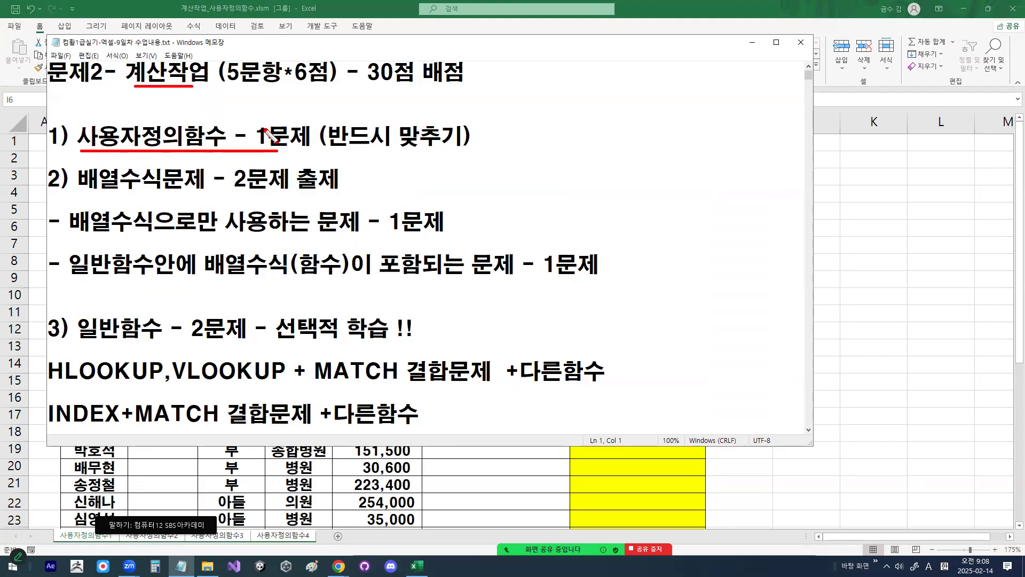
left_click_drag(78, 195, 319, 194)
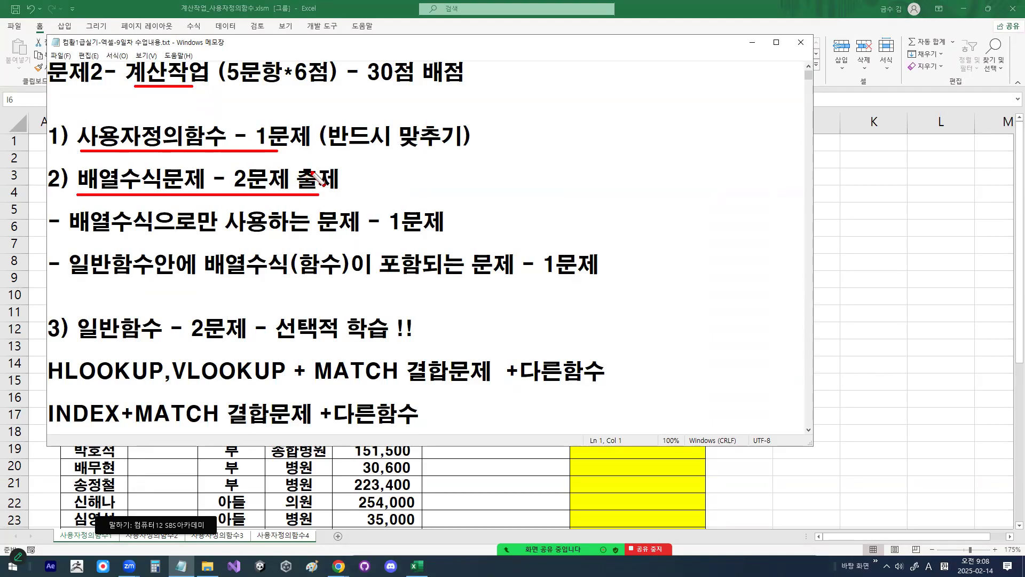
left_click_drag(67, 342, 241, 342)
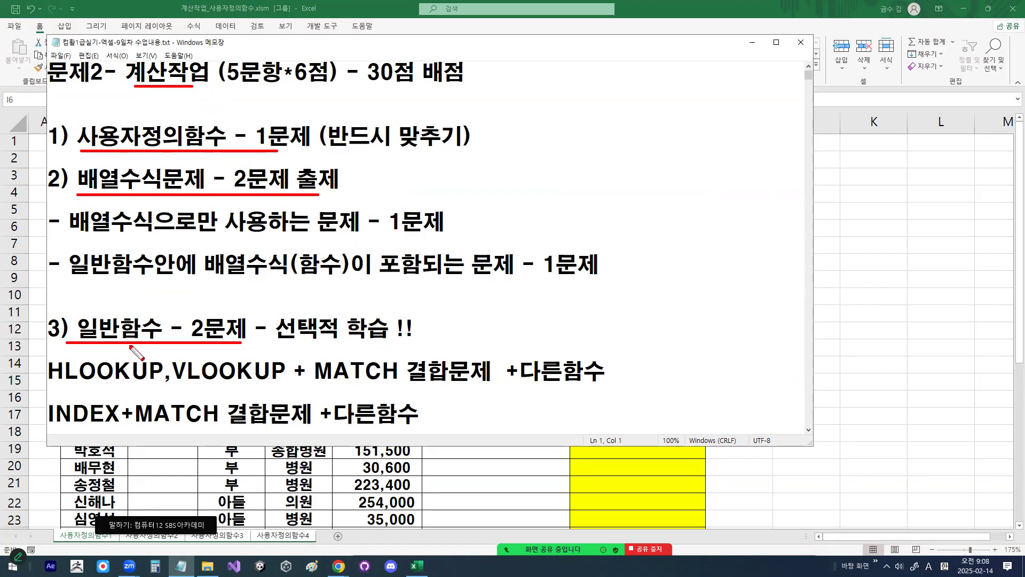
Step: Mark up the three question-type lines with pen arrows and circles, strike through 선택적 학습, and clear the annotations
left_click_drag(209, 298, 239, 271)
mouse_move(236, 312)
left_mouse_down()
mouse_move(215, 302)
mouse_move(234, 305)
left_mouse_up()
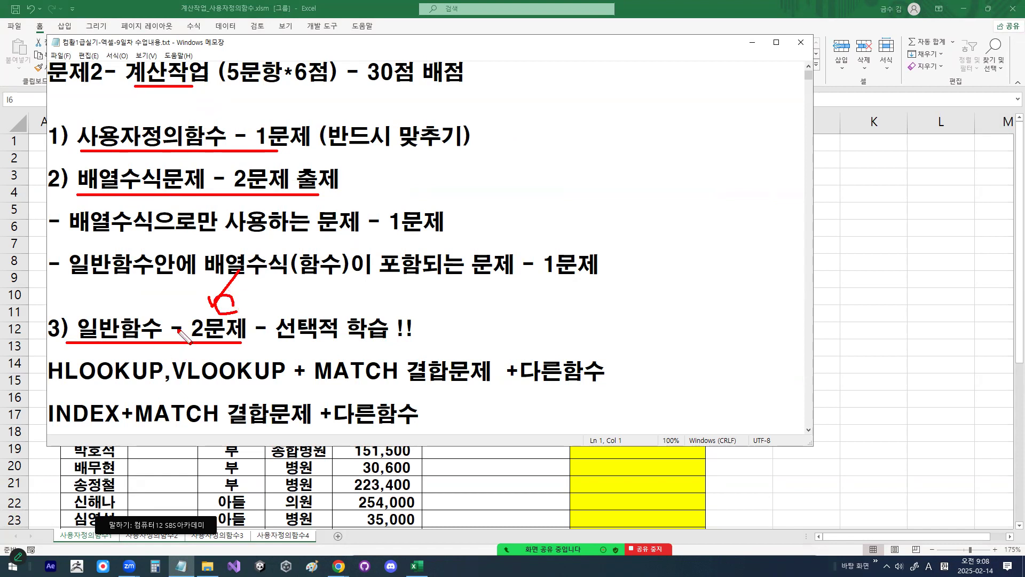
left_click_drag(282, 331, 399, 331)
mouse_move(211, 150)
left_mouse_down()
mouse_move(172, 117)
mouse_move(214, 131)
left_mouse_up()
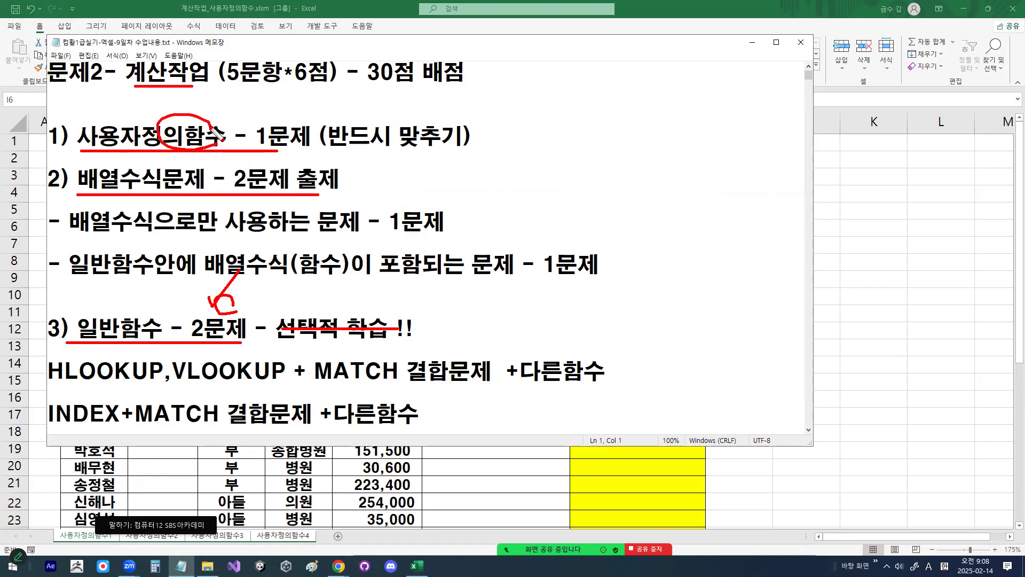
mouse_move(136, 187)
left_mouse_down()
mouse_move(93, 182)
mouse_move(133, 183)
left_mouse_up()
left_click_drag(230, 307, 194, 350)
key("Escape")
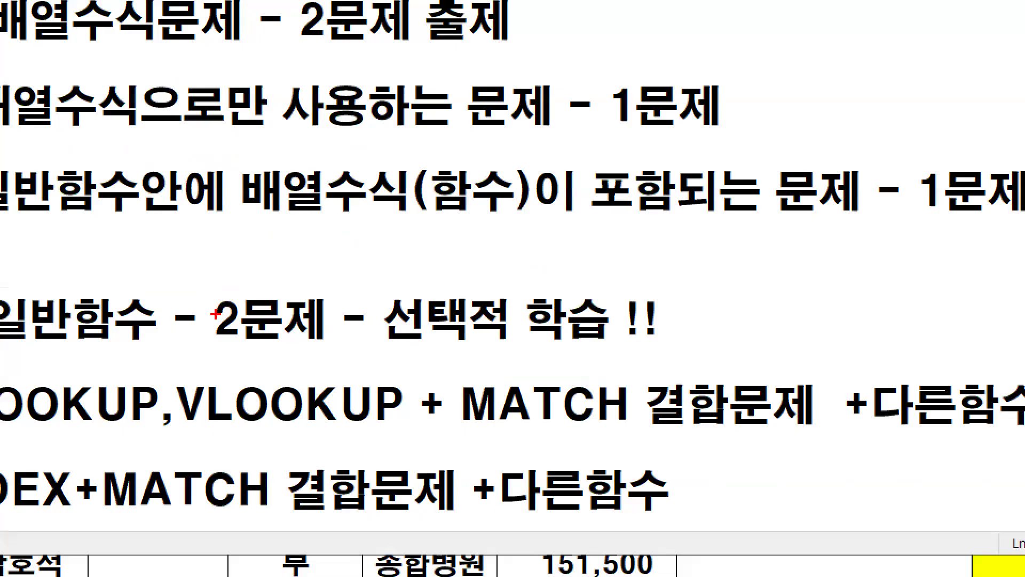
mouse_move(208, 327)
left_mouse_down()
mouse_move(199, 373)
mouse_move(225, 378)
left_mouse_up()
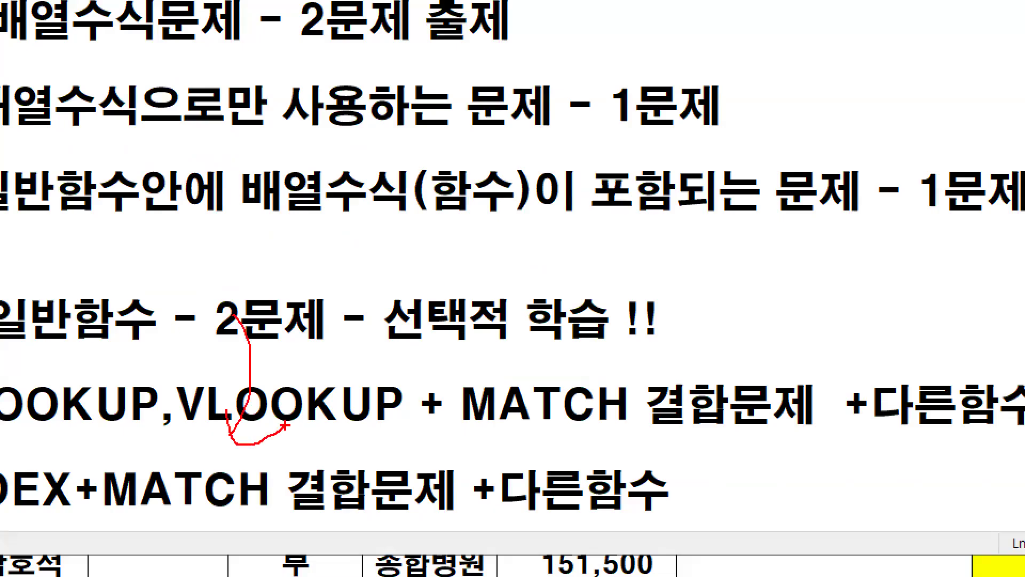
key("Escape")
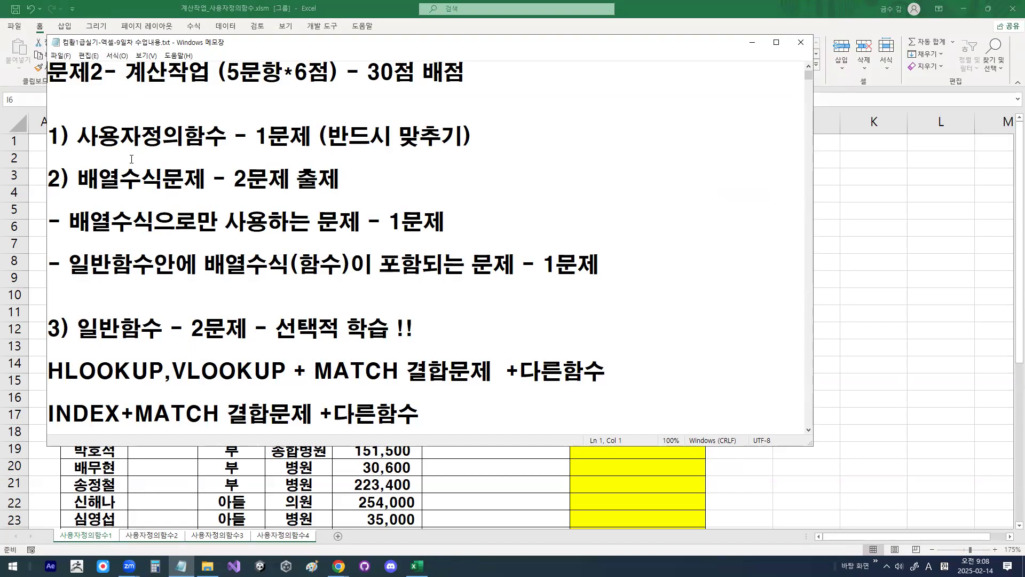
Step: Switch the Korean keyboard input method to 한컴 입력기
key("super+space")
key("ctrl+2")
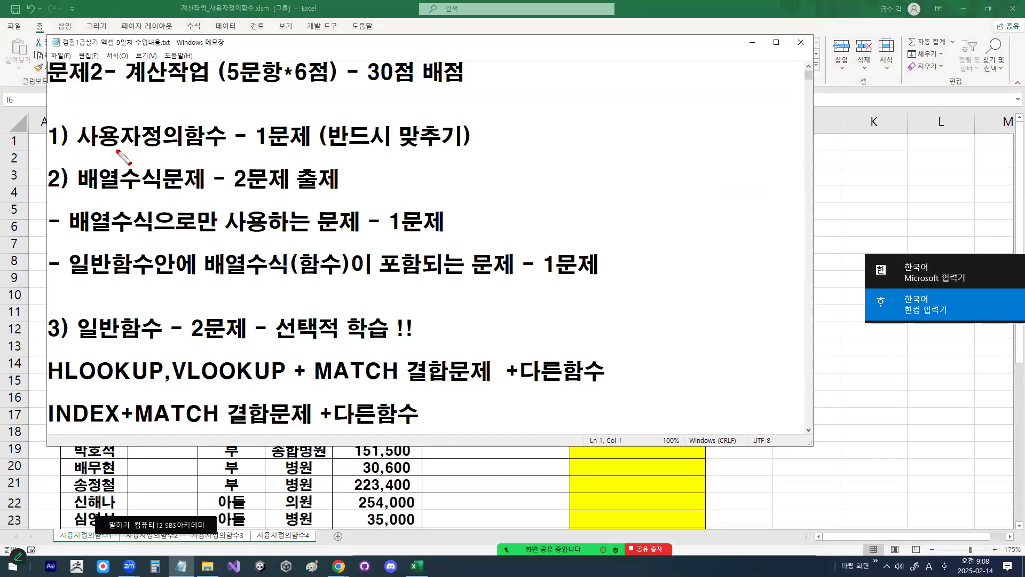
key("Escape")
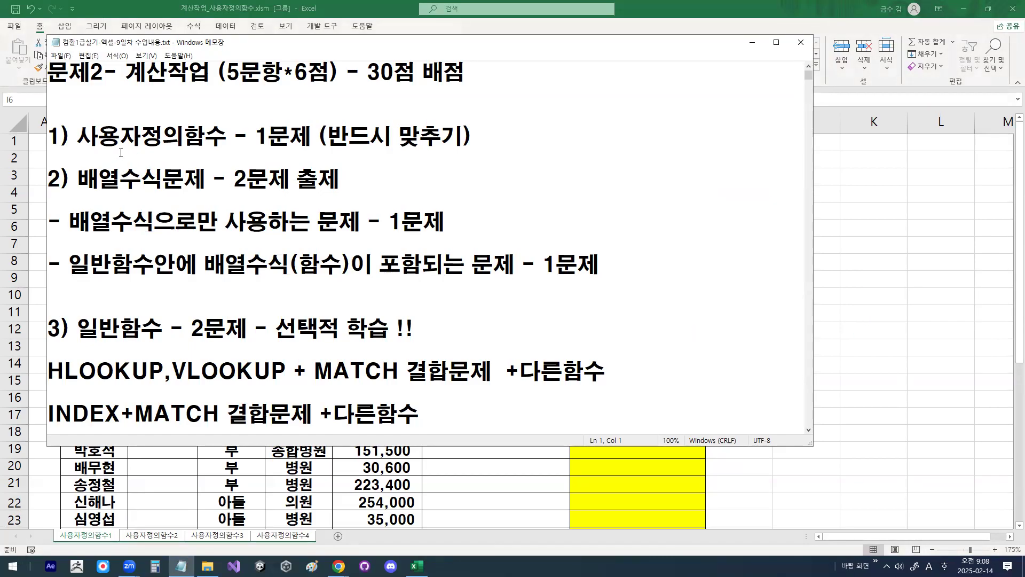
Step: Underline 사용자정의함수 and 배열수식문제, put a cross below the 일반함수 line, link the sections with pen marks, and clear the annotations
key("ctrl+2")
left_click_drag(67, 155, 272, 156)
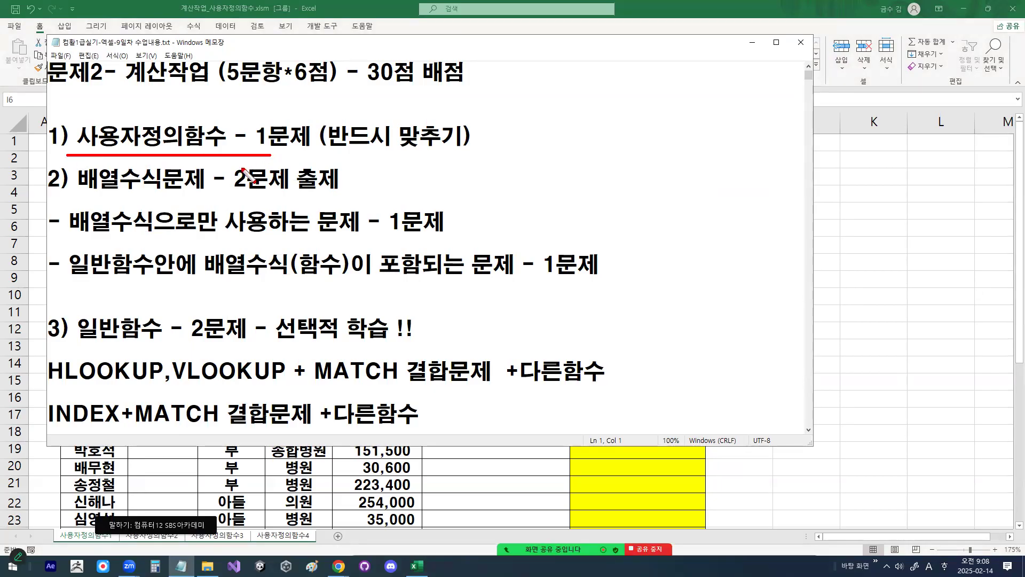
mouse_move(74, 201)
left_mouse_down()
mouse_move(241, 200)
mouse_move(133, 203)
mouse_move(279, 227)
left_mouse_up()
left_click_drag(297, 330, 257, 387)
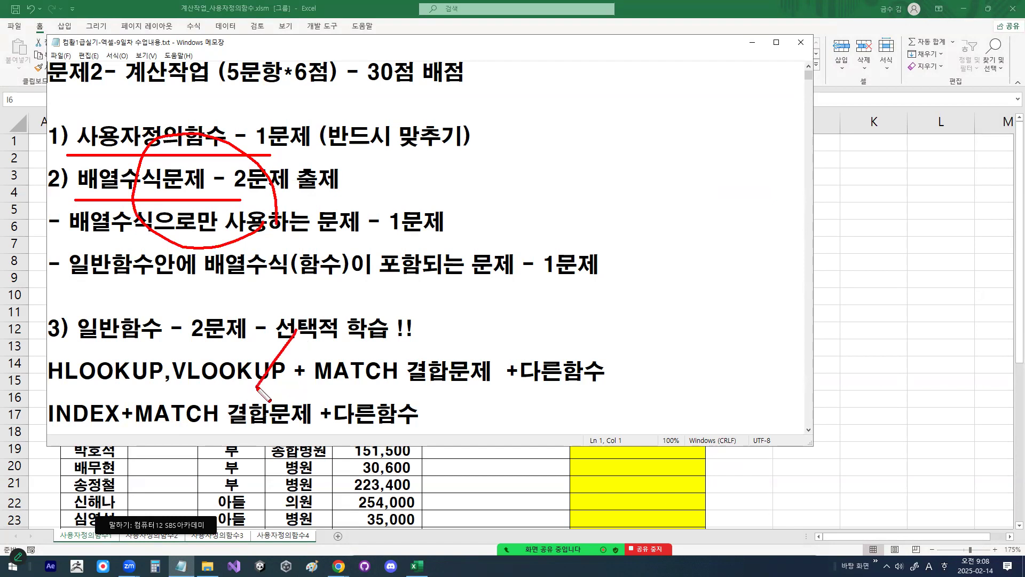
left_click_drag(260, 332, 291, 373)
mouse_move(302, 97)
left_mouse_down()
mouse_move(351, 203)
mouse_move(346, 249)
left_mouse_up()
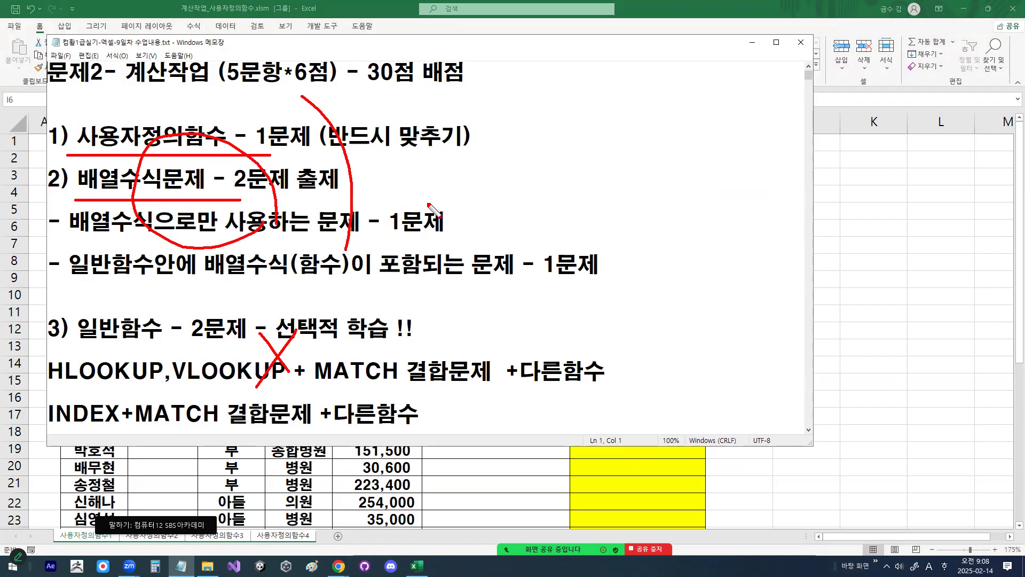
left_click_drag(103, 113, 140, 99)
mouse_move(109, 154)
left_mouse_down()
mouse_move(113, 182)
mouse_move(159, 133)
left_mouse_up()
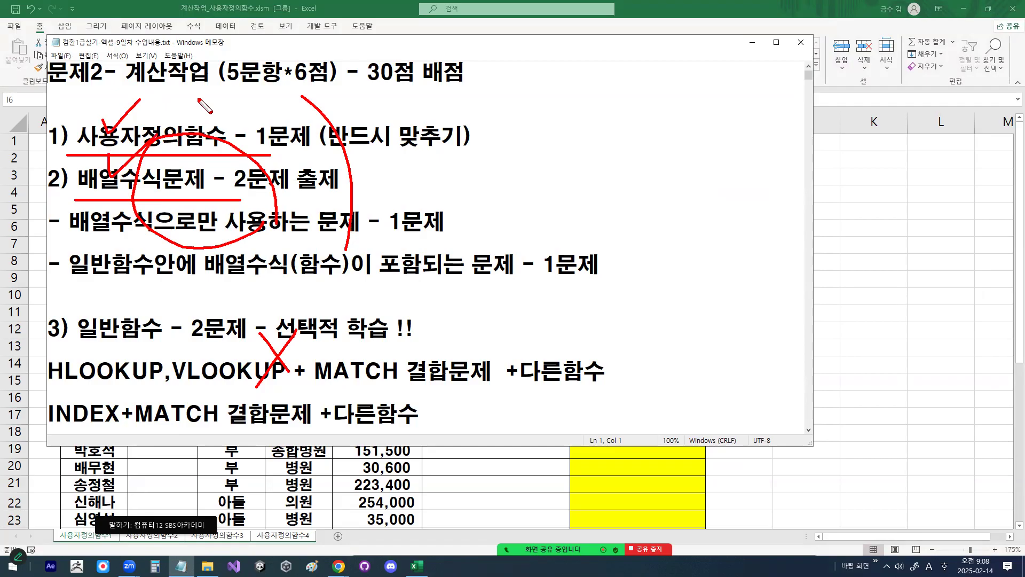
mouse_move(187, 335)
left_mouse_down()
mouse_move(136, 303)
mouse_move(176, 331)
left_mouse_up()
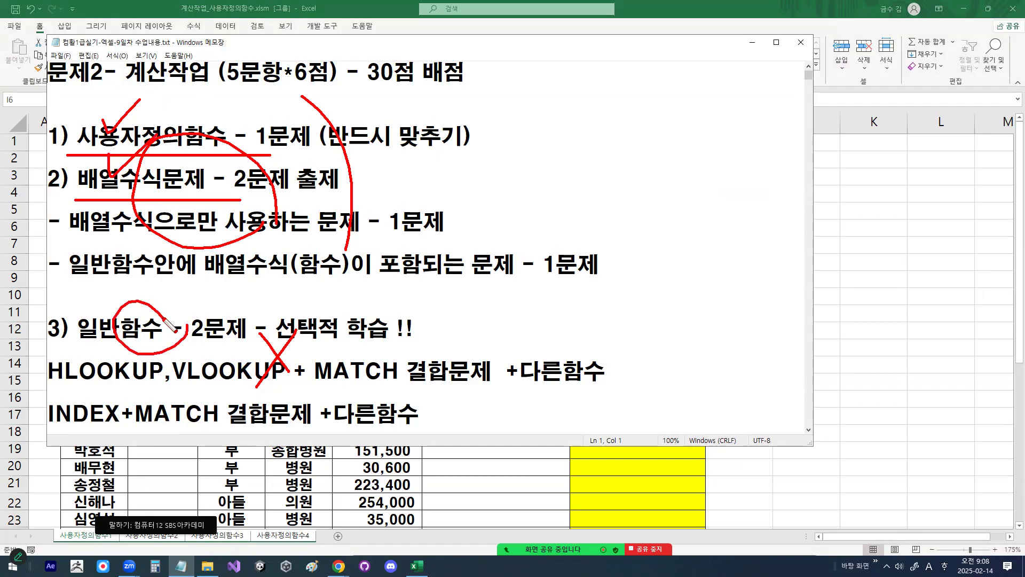
mouse_move(107, 136)
left_mouse_down()
mouse_move(66, 247)
mouse_move(78, 321)
left_mouse_up()
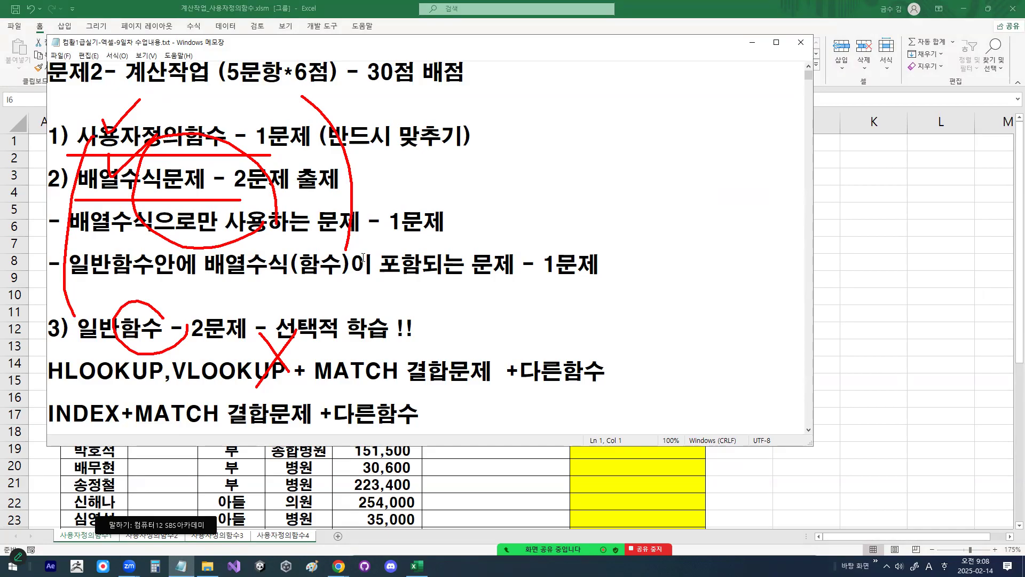
key("Escape")
Step: Review the 일반함수 section, highlighting the HLOOKUP,VLOOKUP + MATCH and INDEX+MATCH combination lines with text selections and temporary pen marks
left_click_drag(191, 329, 250, 325)
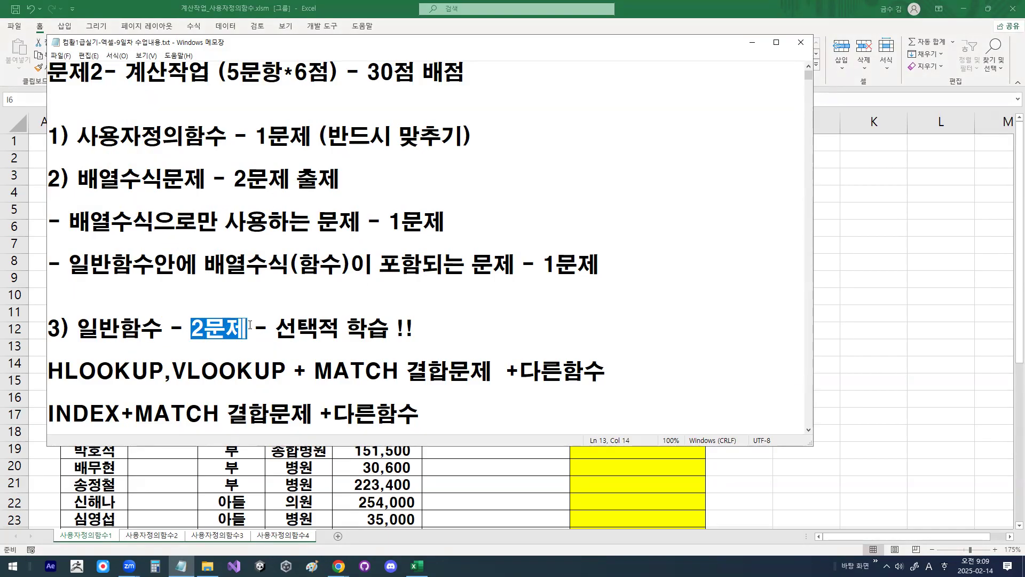
scroll(250, 326, "down", 1)
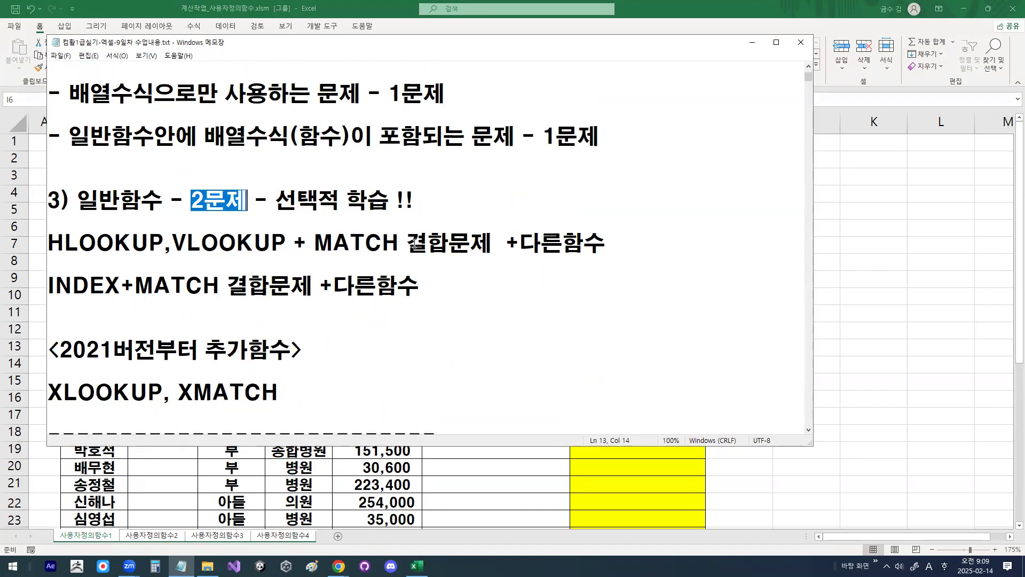
left_click_drag(52, 289, 321, 284)
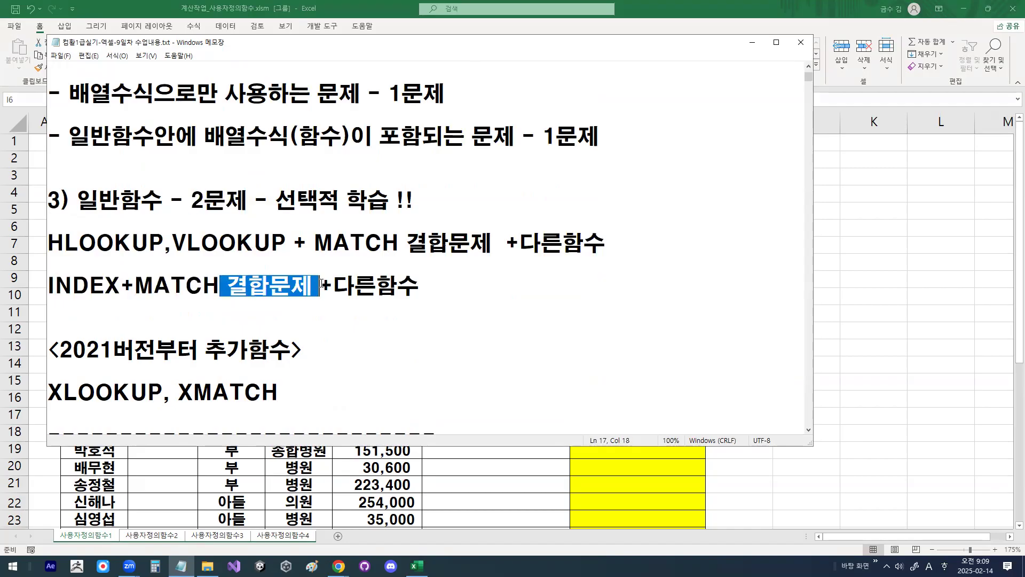
left_click_drag(135, 285, 155, 285)
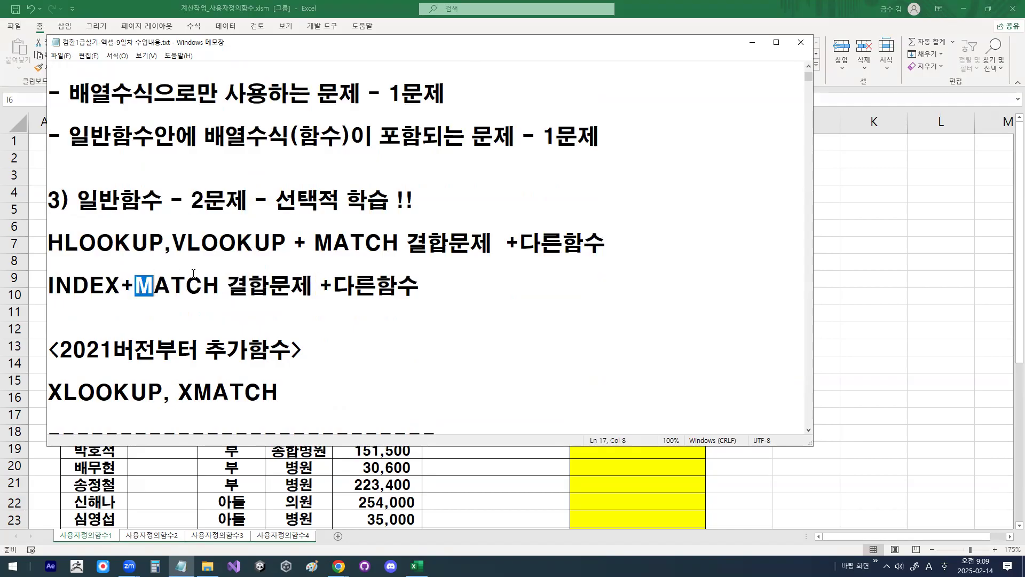
left_click_drag(44, 299, 286, 299)
mouse_move(366, 292)
left_mouse_down()
mouse_move(342, 274)
mouse_move(336, 286)
left_mouse_up()
left_click_drag(97, 273, 117, 250)
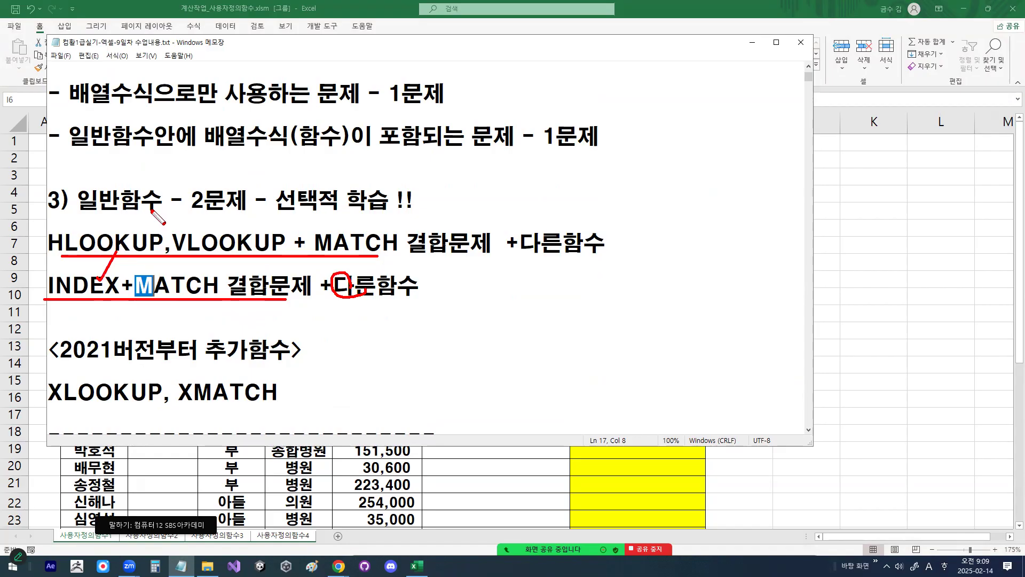
key("Escape")
left_click_drag(64, 243, 374, 257)
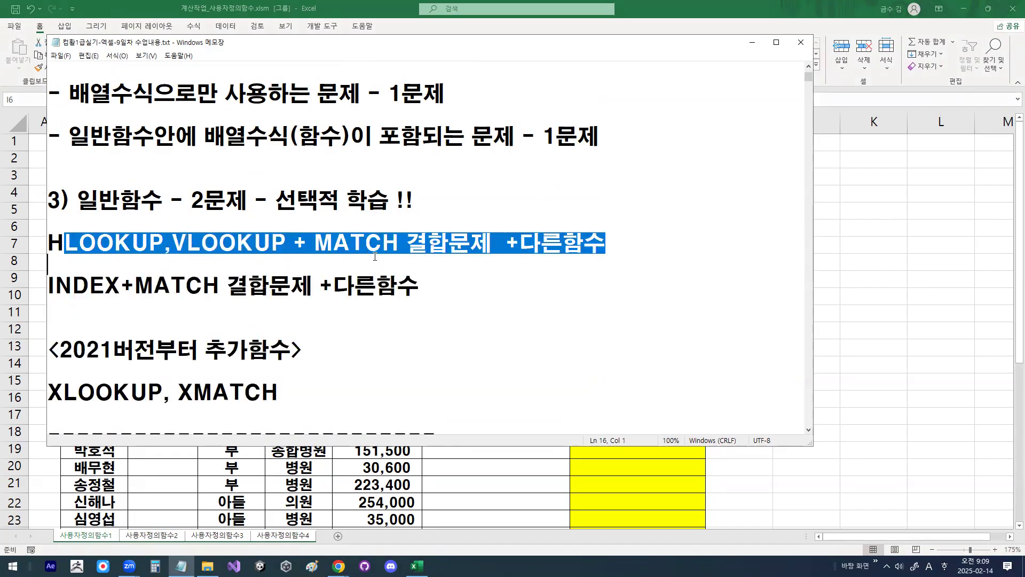
left_click(99, 246)
left_click(105, 286)
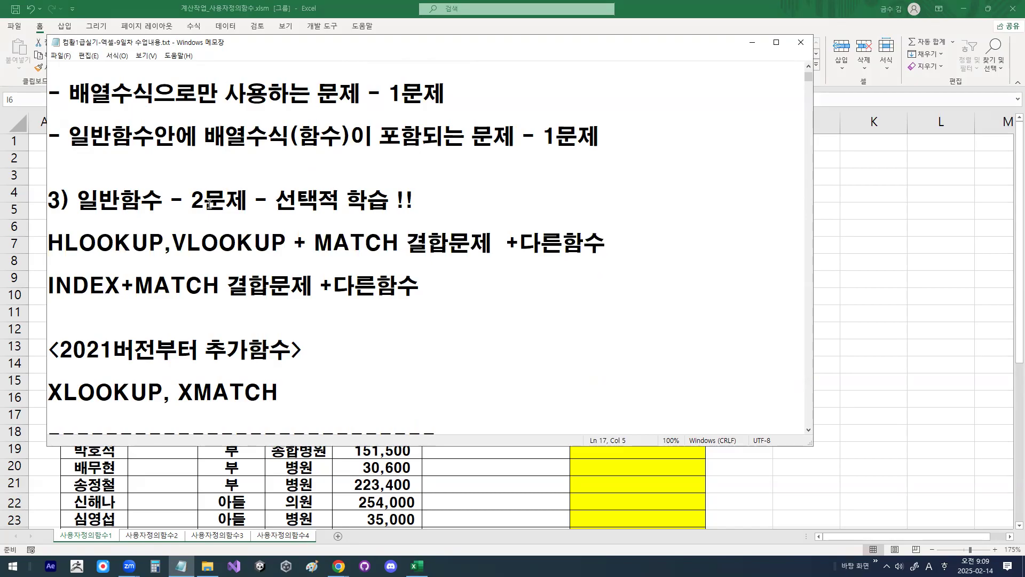
Step: Highlight the <2021버전부터 추가함수> heading together with XLOOKUP, XMATCH in the notes
scroll(241, 223, "down", 1)
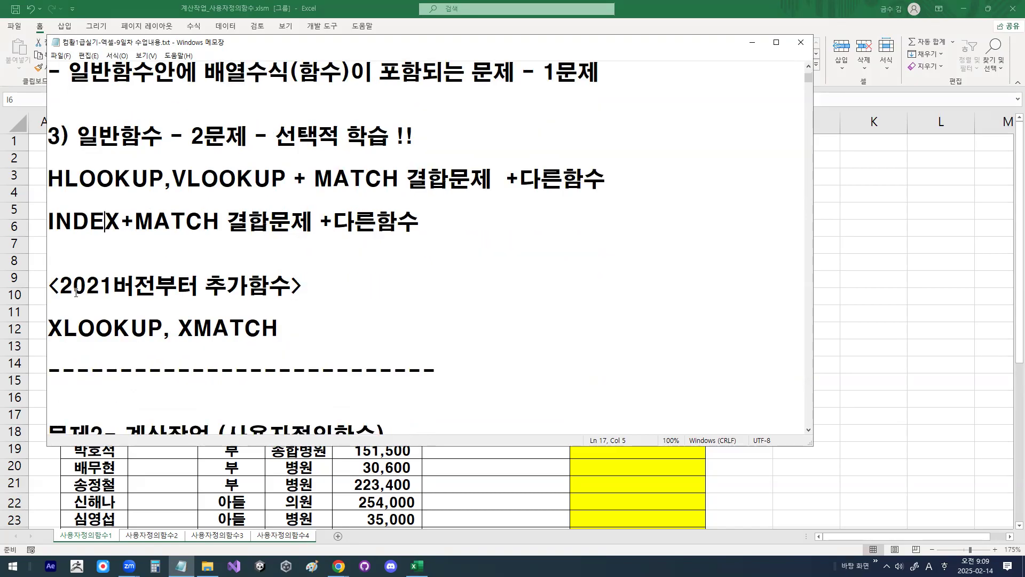
left_click_drag(60, 286, 118, 284)
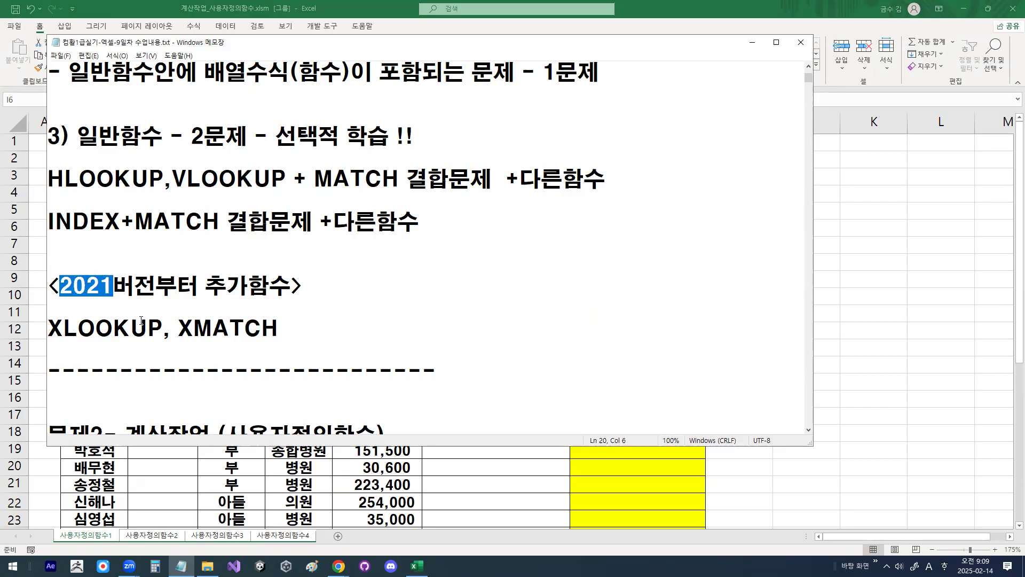
left_click_drag(55, 329, 280, 330)
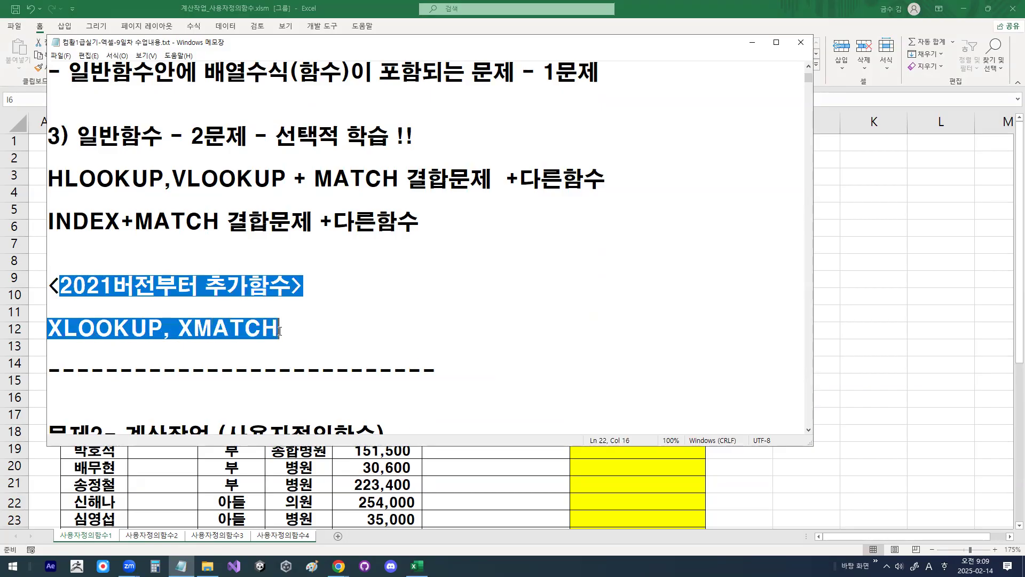
left_click(109, 331)
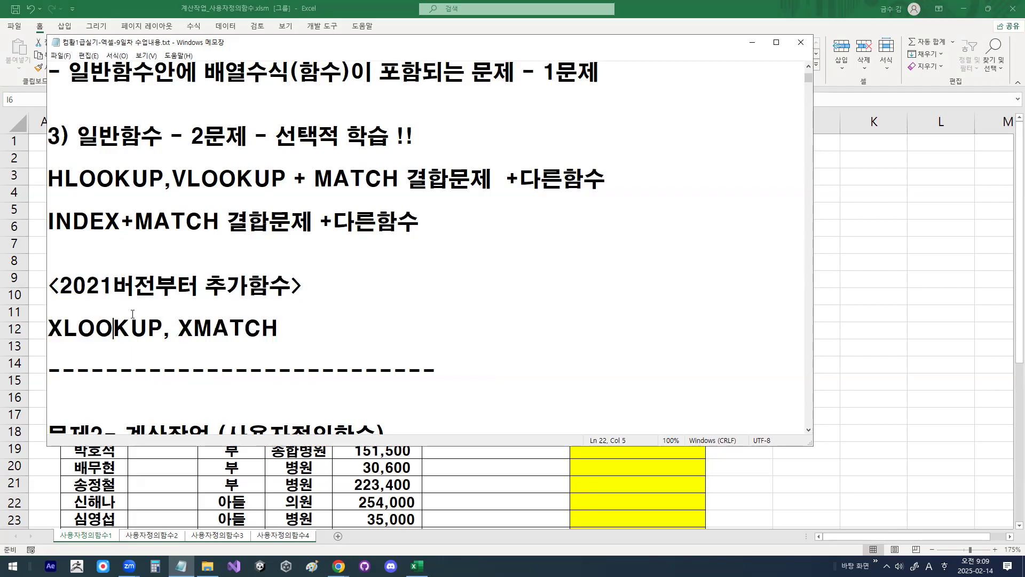
Step: Underline XLOOKUP and HLOOKUP,VLOOKUP, draw a pen arrow linking them, and clear the annotations
left_click_drag(50, 179, 288, 190)
left_click_drag(53, 345, 146, 345)
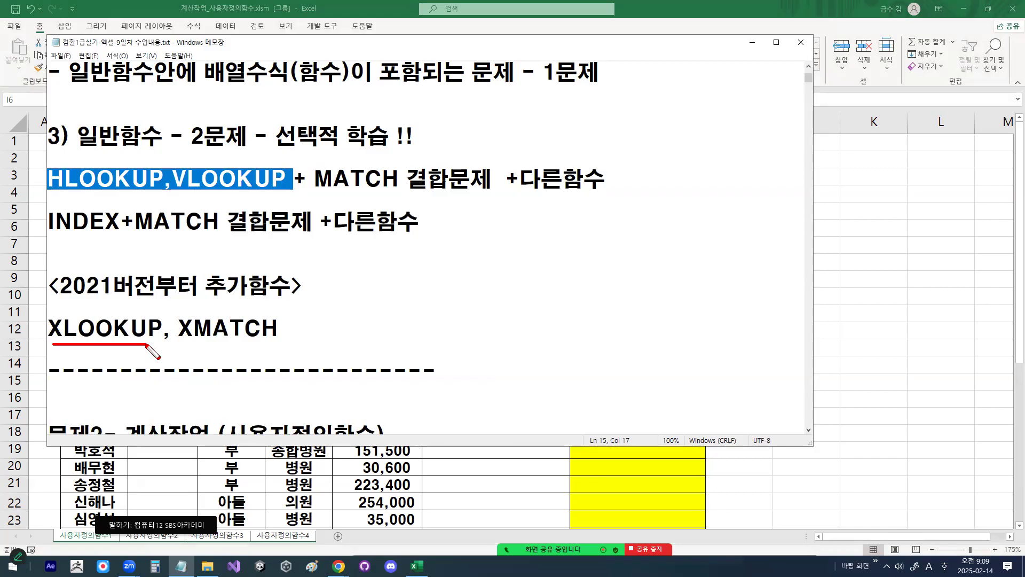
left_click_drag(59, 188, 263, 188)
left_click_drag(101, 335, 222, 188)
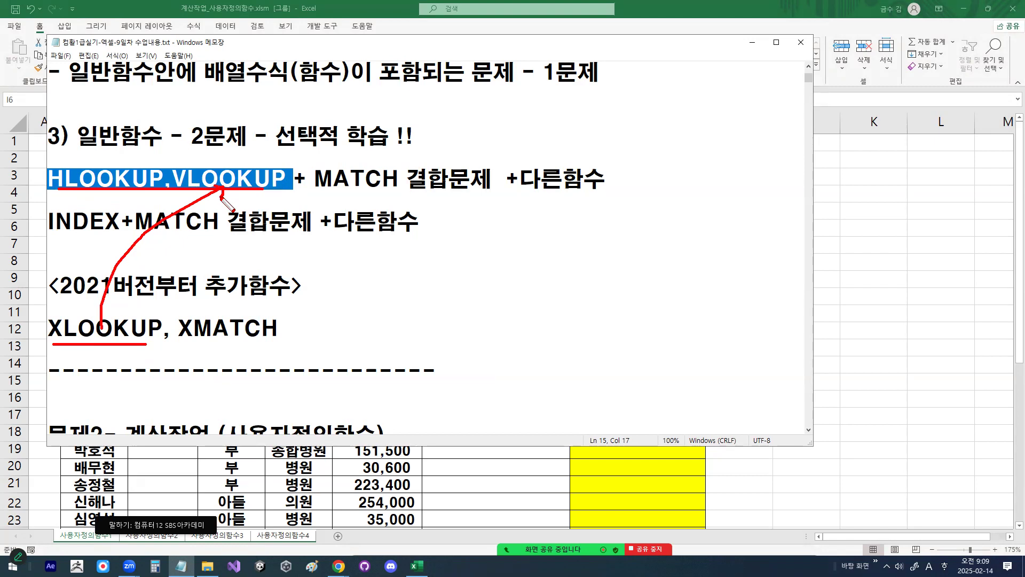
left_click_drag(92, 158, 116, 152)
key("Escape")
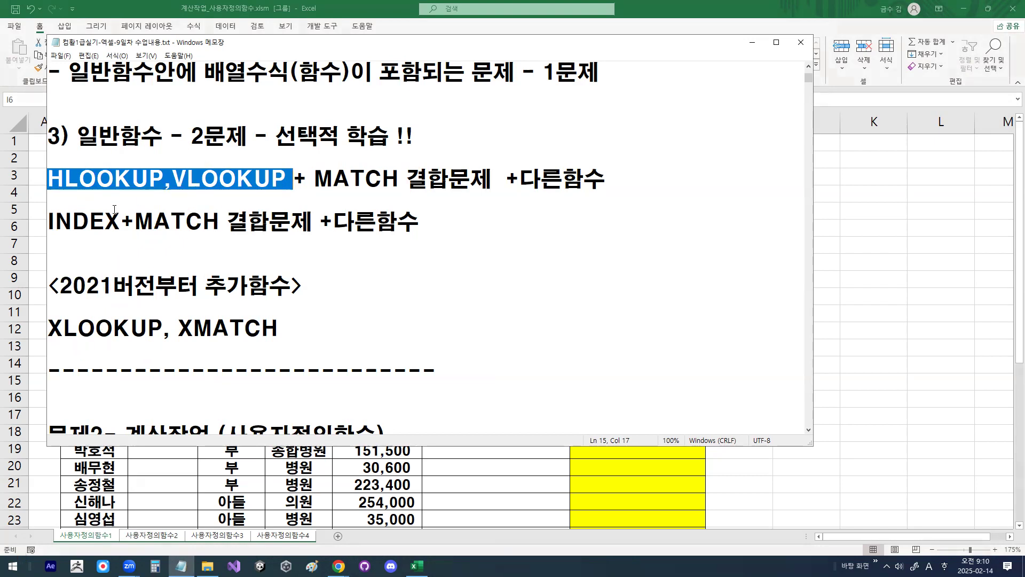
Step: Highlight HLOOKUP,VLOOKUP in the 일반함수 section, followed by XLOOKUP and XMATCH in the <2021버전부터 추가함수> section of the notes
left_click_drag(53, 179, 273, 179)
left_click_drag(163, 179, 273, 179)
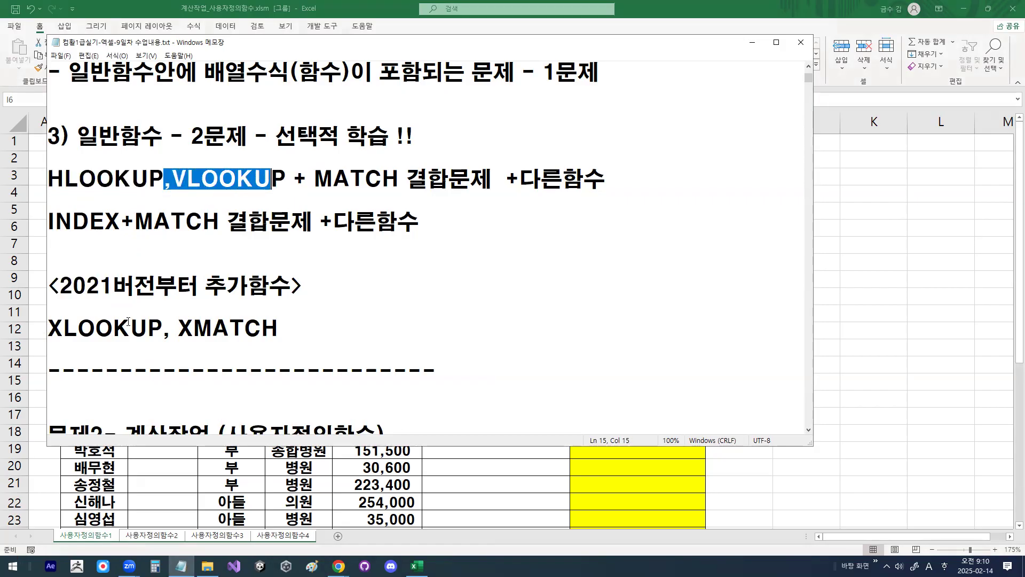
left_click_drag(164, 328, 33, 330)
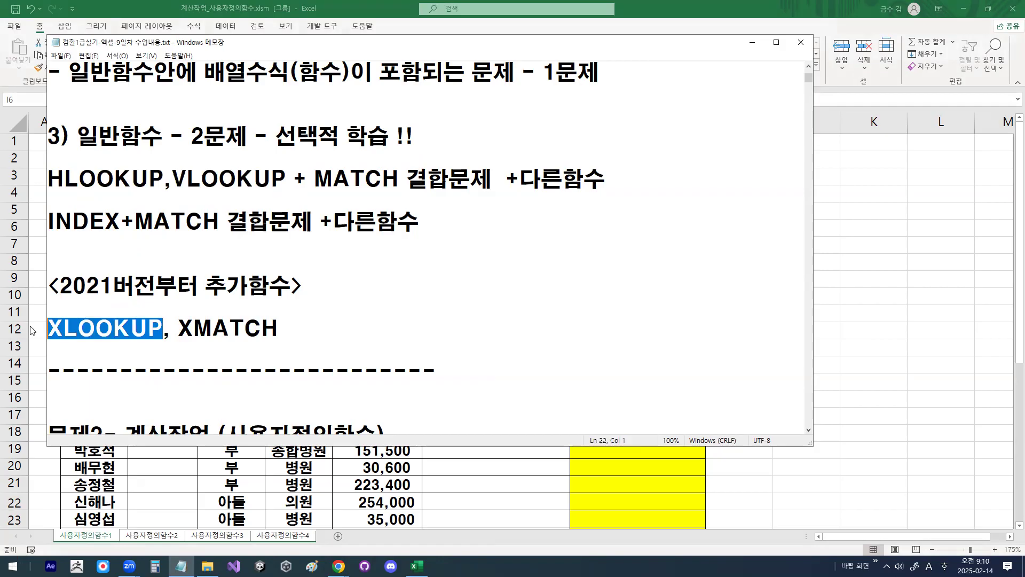
left_click(79, 331)
left_click_drag(178, 328, 293, 313)
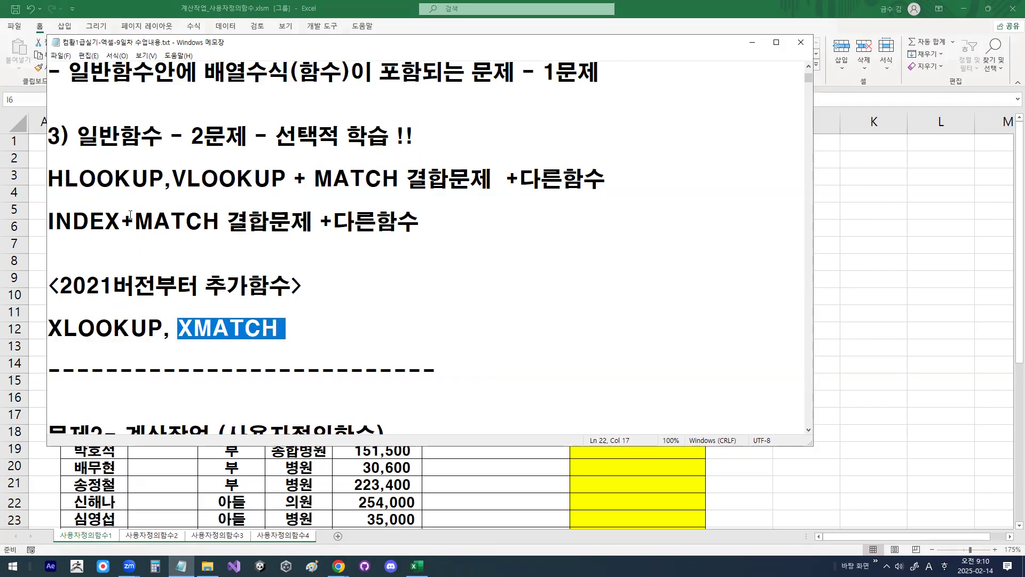
Step: Circle MATCH and XMATCH in the notes, link them with a pen arrow, and clear the annotations
left_click_drag(135, 221, 237, 221)
left_click(211, 329)
mouse_move(169, 344)
left_mouse_down()
mouse_move(260, 341)
mouse_move(184, 246)
mouse_move(217, 265)
mouse_move(193, 199)
mouse_move(200, 215)
left_mouse_up()
mouse_move(286, 336)
left_mouse_down()
mouse_move(241, 353)
mouse_move(206, 299)
mouse_move(282, 333)
left_mouse_up()
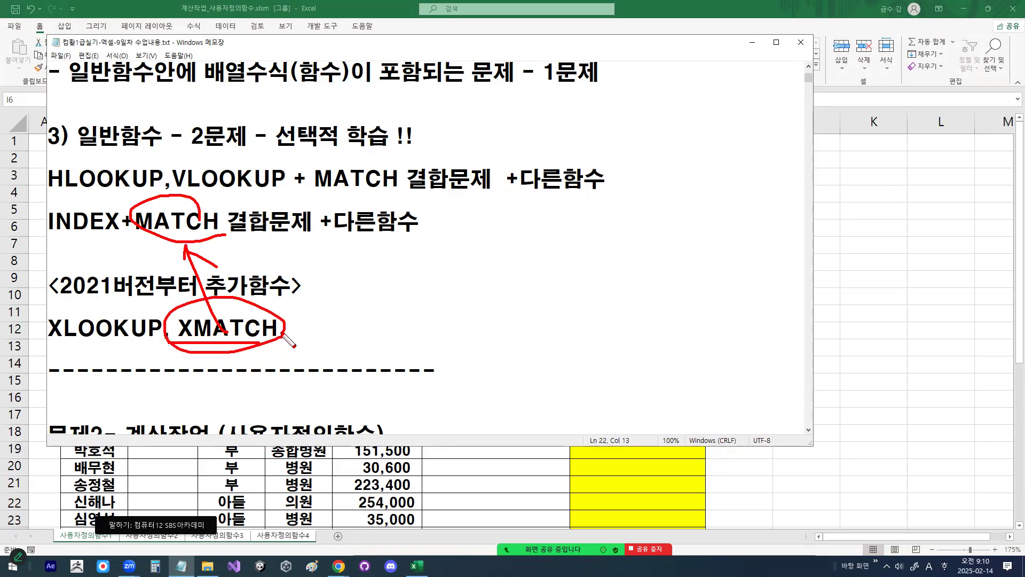
key("Escape")
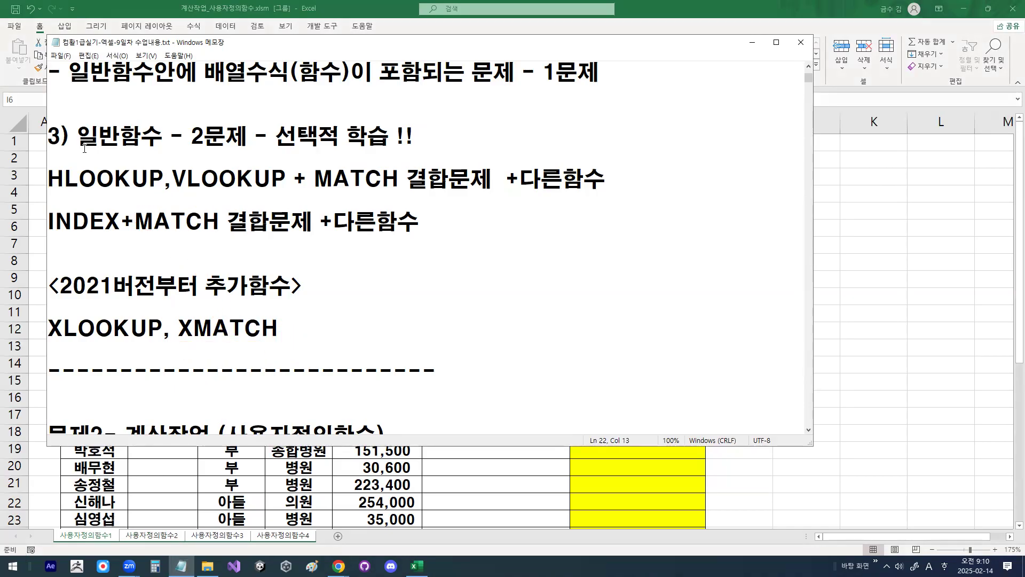
Step: Highlight the 일반함수 heading, sketch a line and several circles beside the section with the pen, and clear the annotations
double_click(145, 152)
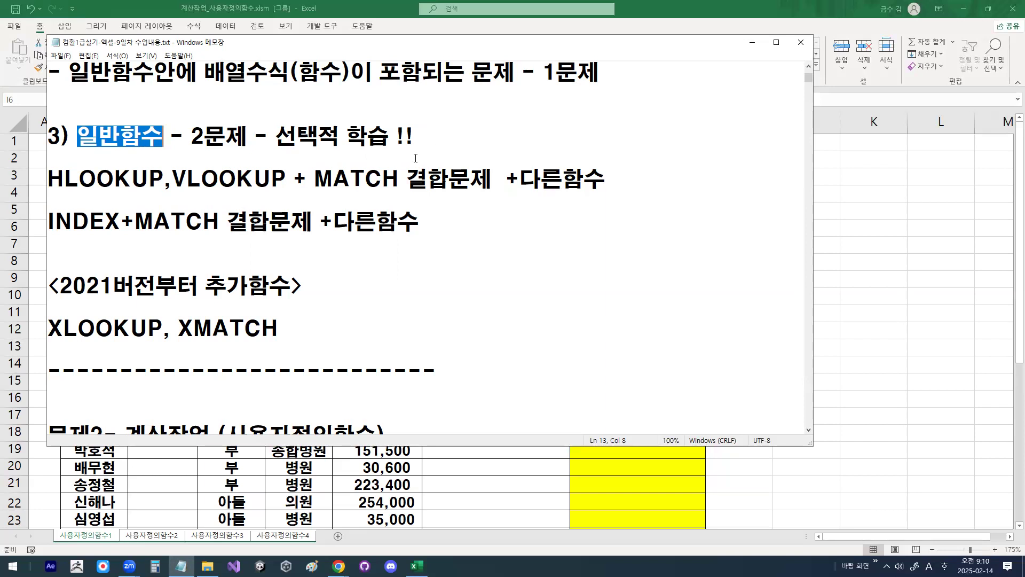
left_click(381, 170)
left_click(308, 285)
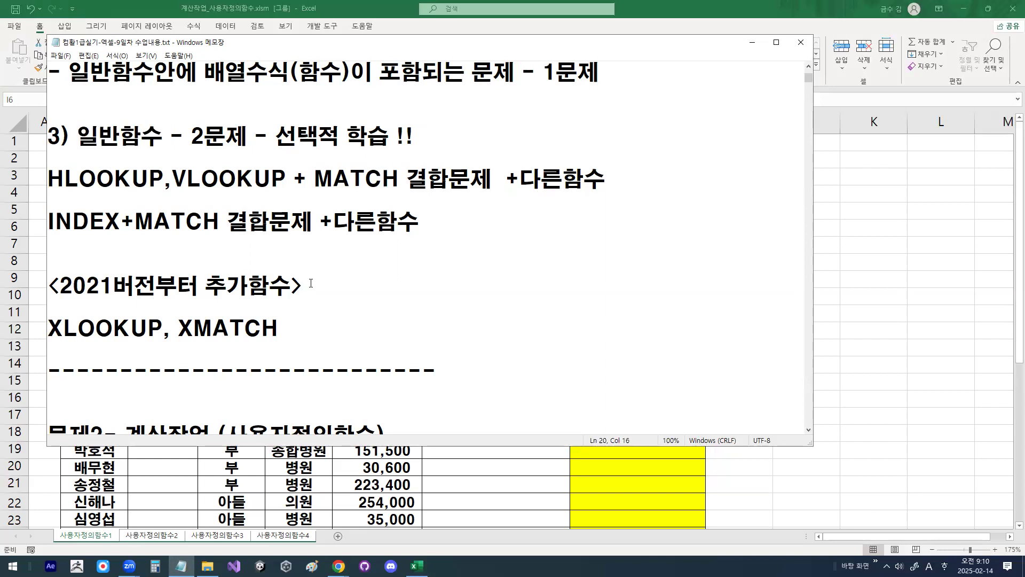
left_click_drag(439, 244, 699, 244)
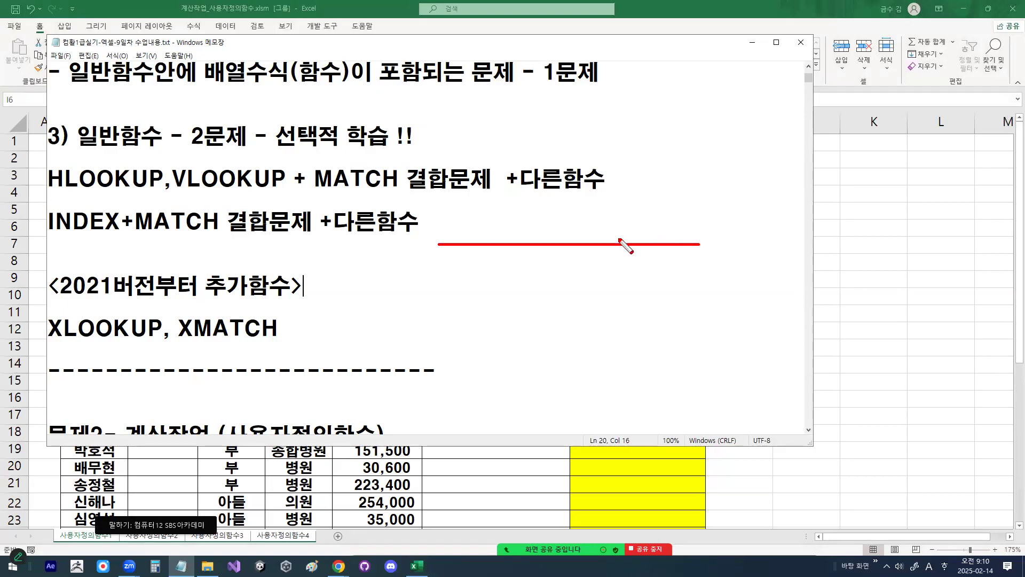
mouse_move(453, 243)
left_mouse_down()
mouse_move(458, 233)
mouse_move(464, 243)
left_mouse_up()
left_click_drag(484, 309, 495, 301)
mouse_move(561, 277)
left_mouse_down()
mouse_move(552, 307)
mouse_move(573, 295)
left_mouse_up()
mouse_move(598, 279)
left_mouse_down()
mouse_move(588, 300)
mouse_move(613, 298)
left_mouse_up()
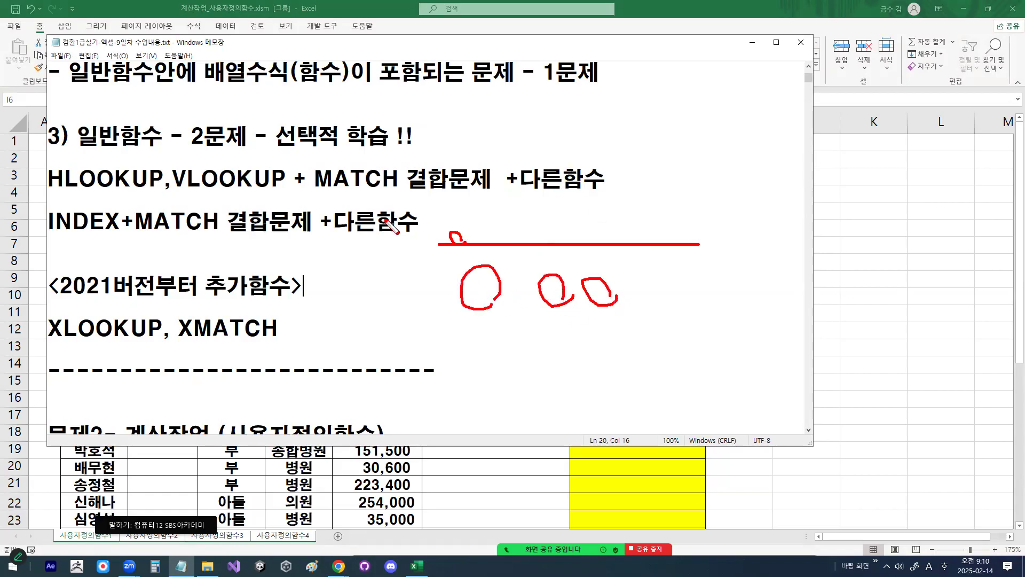
mouse_move(248, 129)
left_mouse_down()
mouse_move(227, 165)
mouse_move(262, 171)
left_mouse_up()
key("Escape")
Step: Return to the question-type overview and highlight 사용자정의함수 and 배열수식문제 in the notes
scroll(261, 165, "up", 3)
left_click_drag(86, 136, 207, 136)
left_click_drag(79, 181, 207, 183)
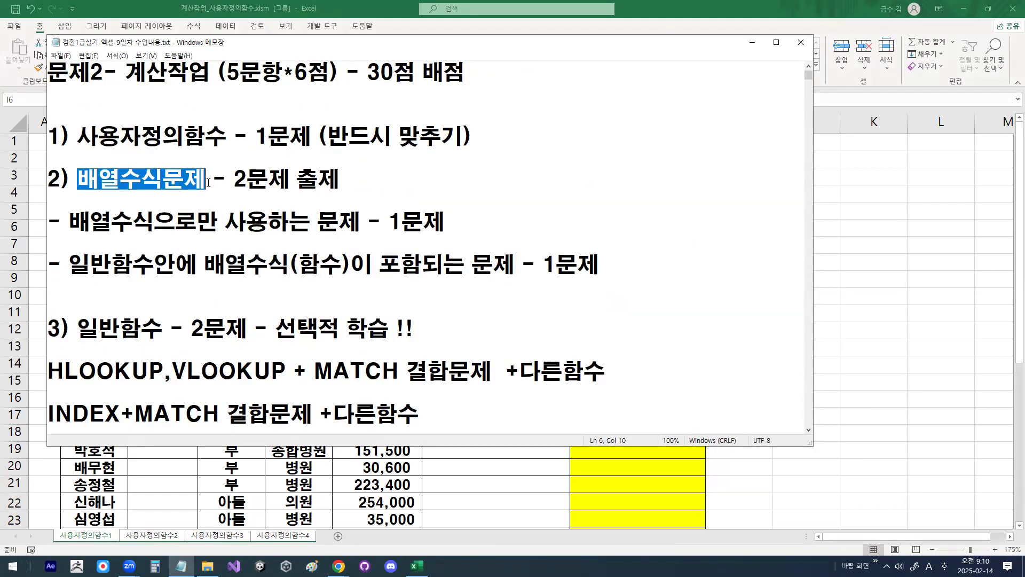
left_click_drag(79, 137, 238, 136)
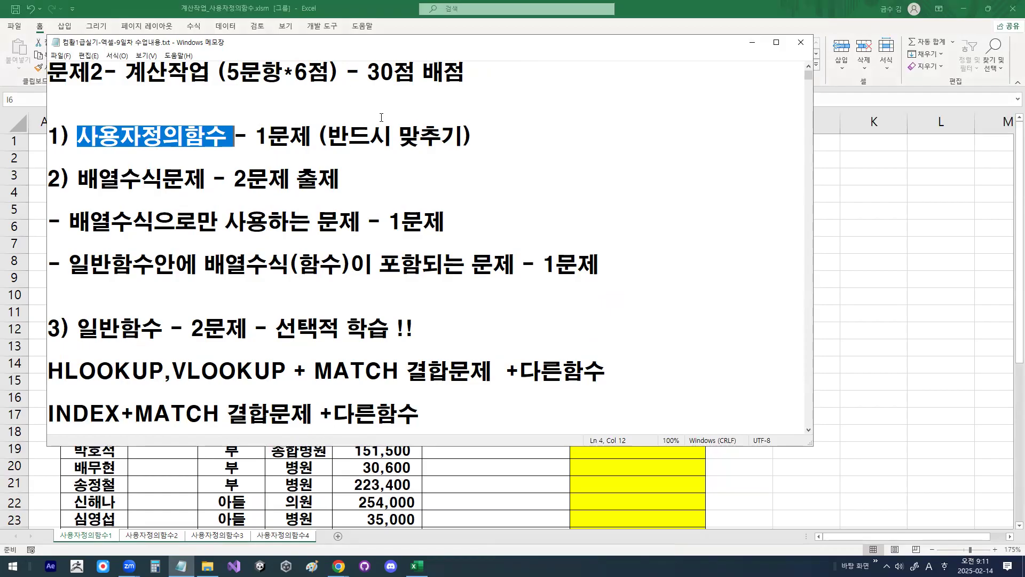
Step: Review the 문제2 사용자정의함수 notes, highlighting 함수를 만들겠다, the =함수명(인수) syntax and the <사용자정의함수>=변수 heading
scroll(380, 213, "down", 8)
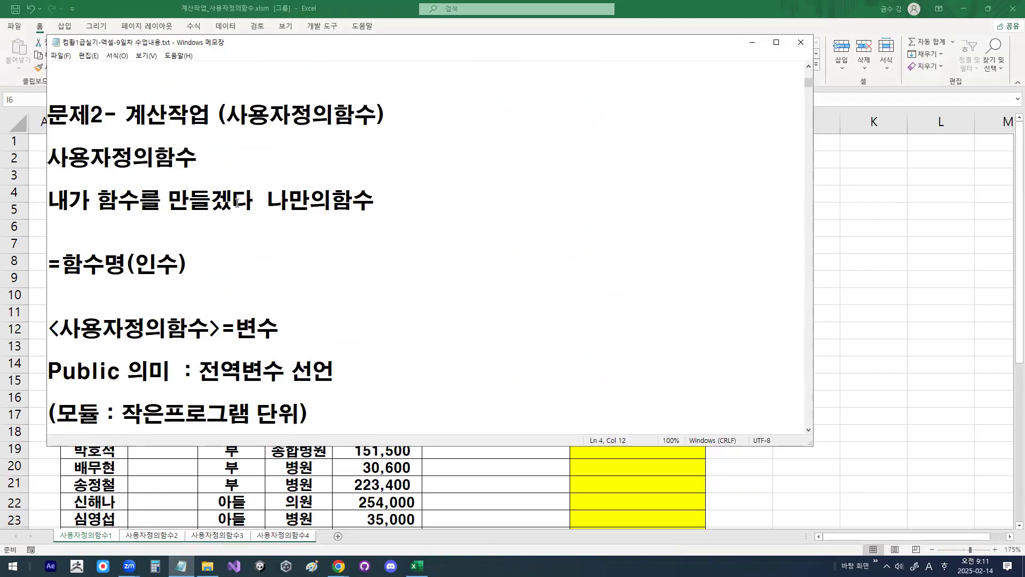
left_click_drag(110, 202, 246, 213)
left_click(245, 214)
left_click_drag(62, 268, 179, 263)
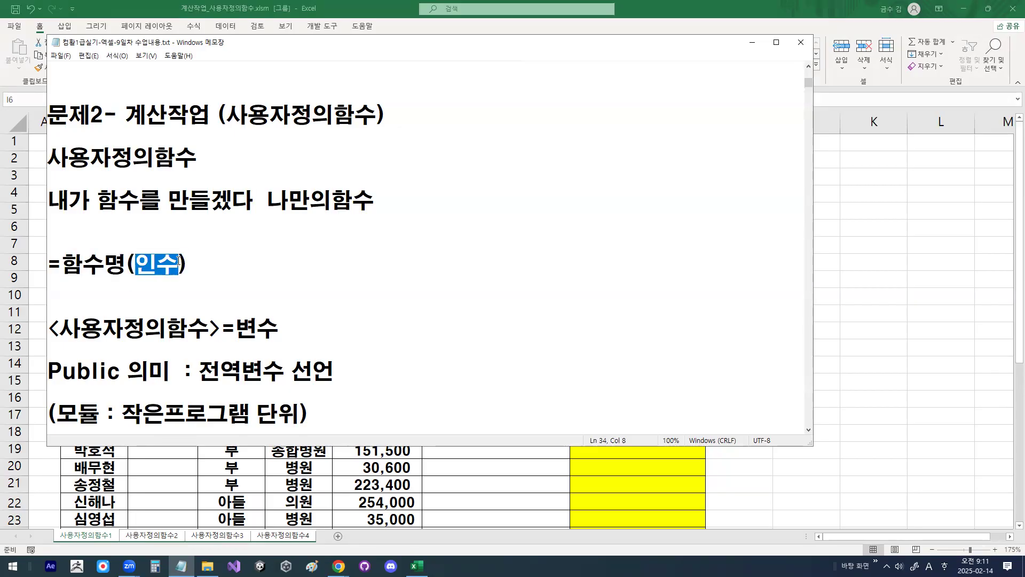
left_click(63, 265)
left_click_drag(63, 265, 195, 265)
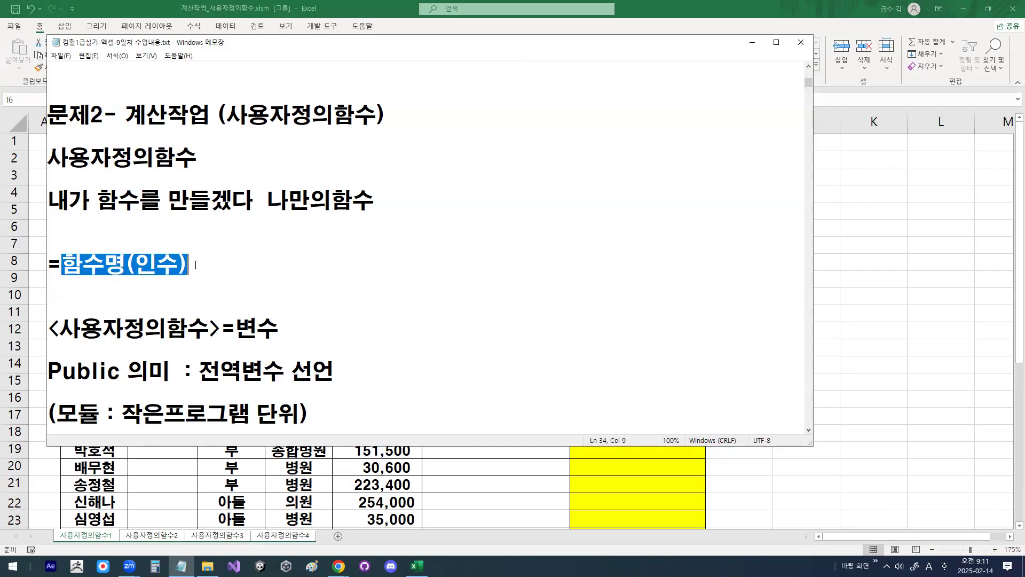
left_click_drag(62, 265, 186, 269)
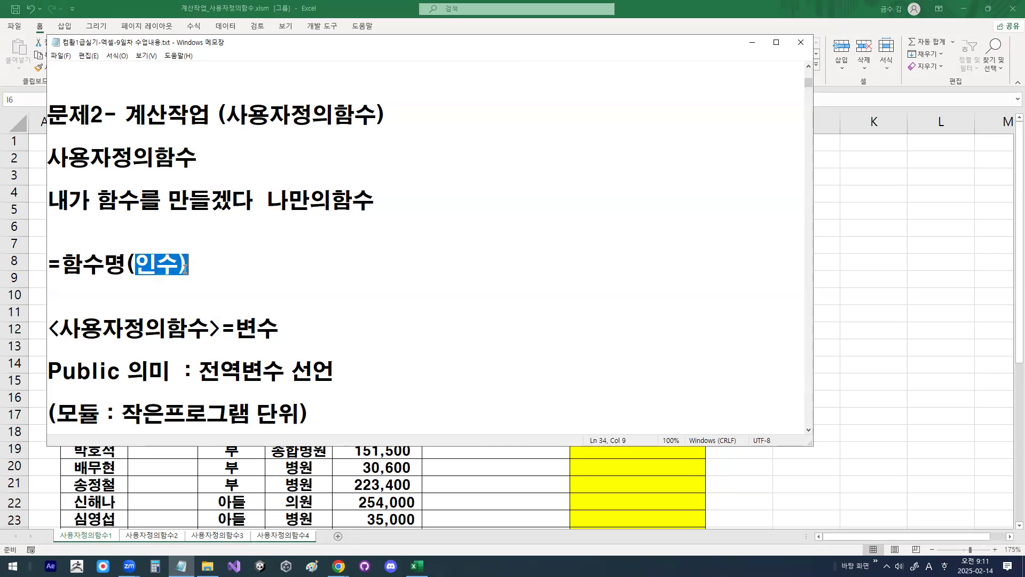
left_click(187, 267)
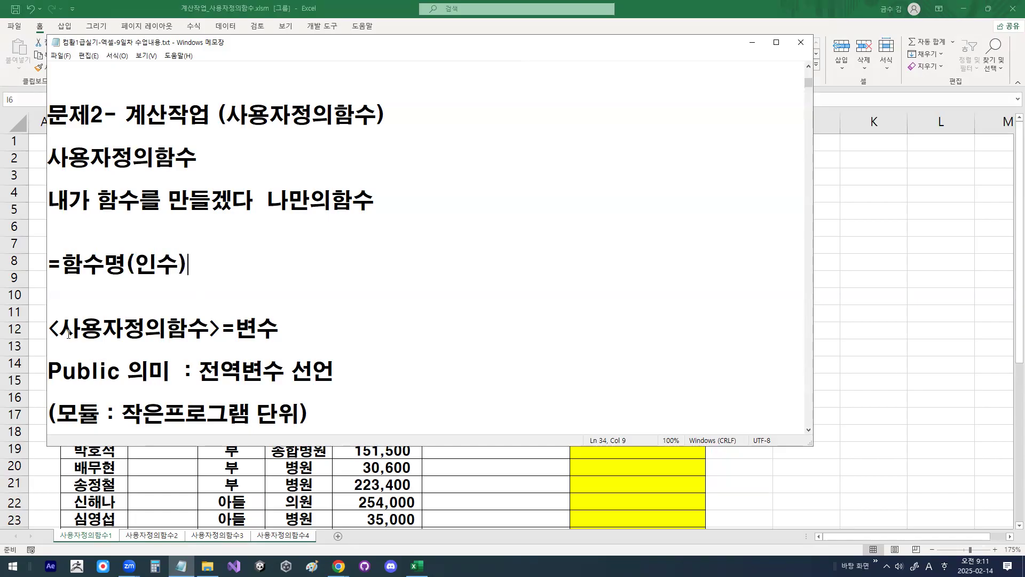
left_click_drag(59, 329, 210, 329)
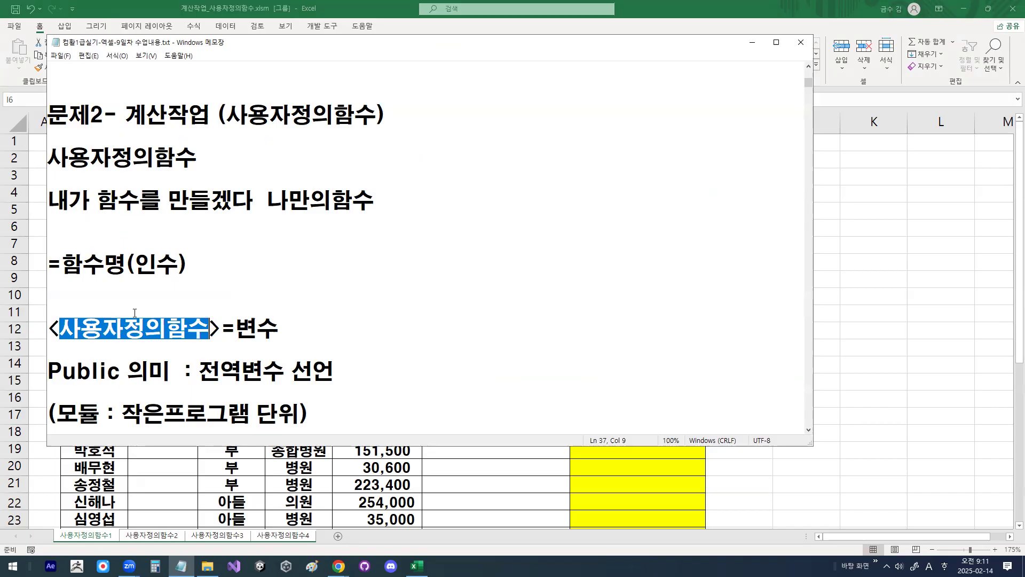
left_click(217, 262)
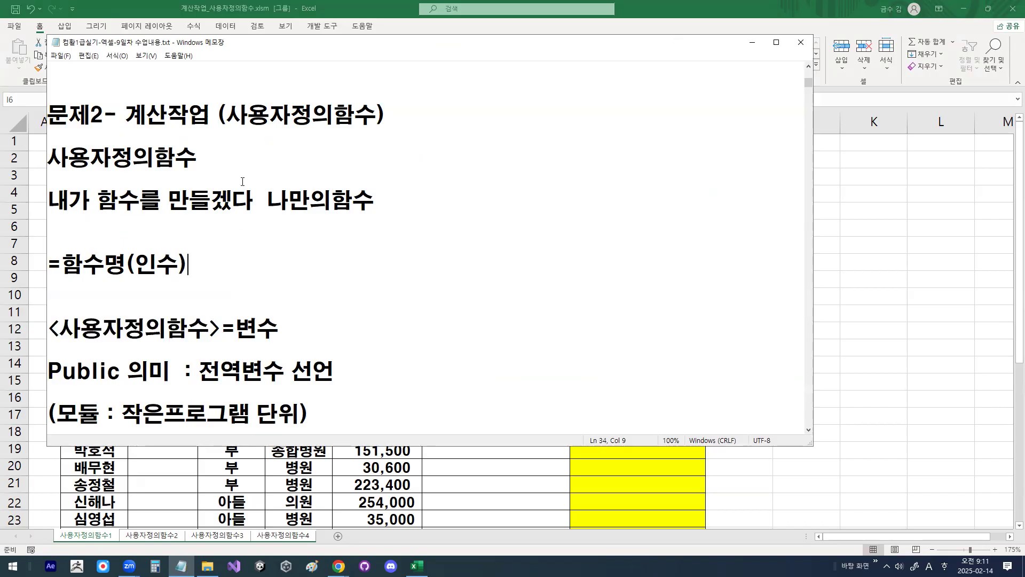
Step: Read on to the 전역변수 notes and highlight the definition of 모듈 as 작은프로그램 단위
scroll(242, 177, "down", 1)
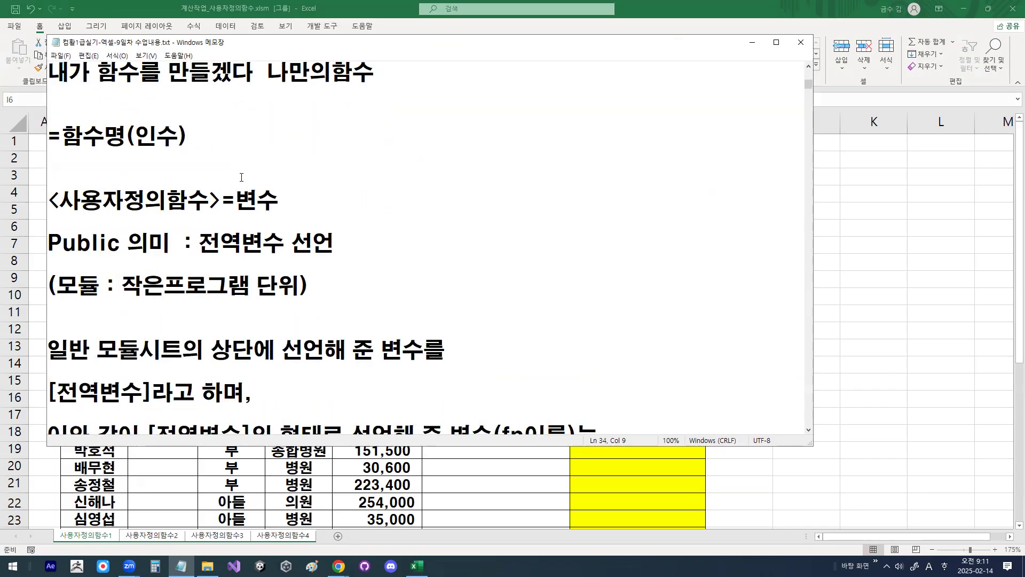
scroll(241, 177, "down", 1)
left_click_drag(122, 221, 310, 220)
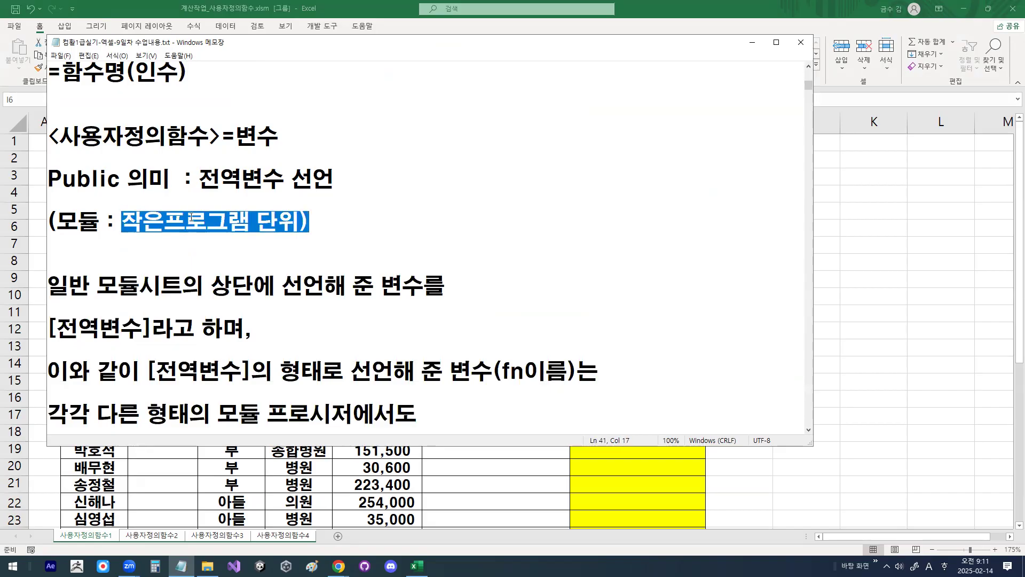
left_click_drag(58, 219, 165, 221)
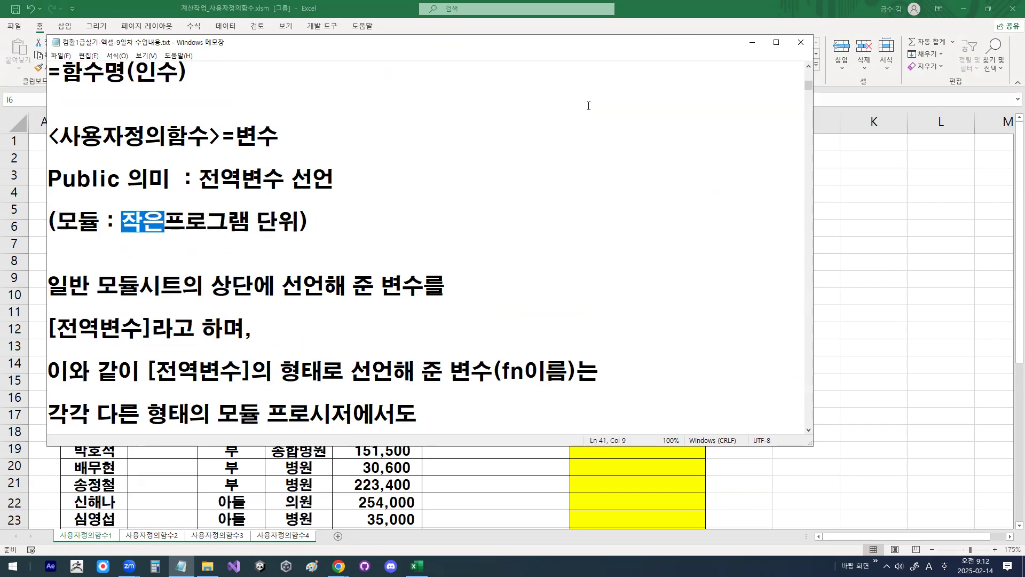
Step: Minimize the notes window and enlarge the 사용자정의함수1 worksheet to 220% zoom
left_click(751, 43)
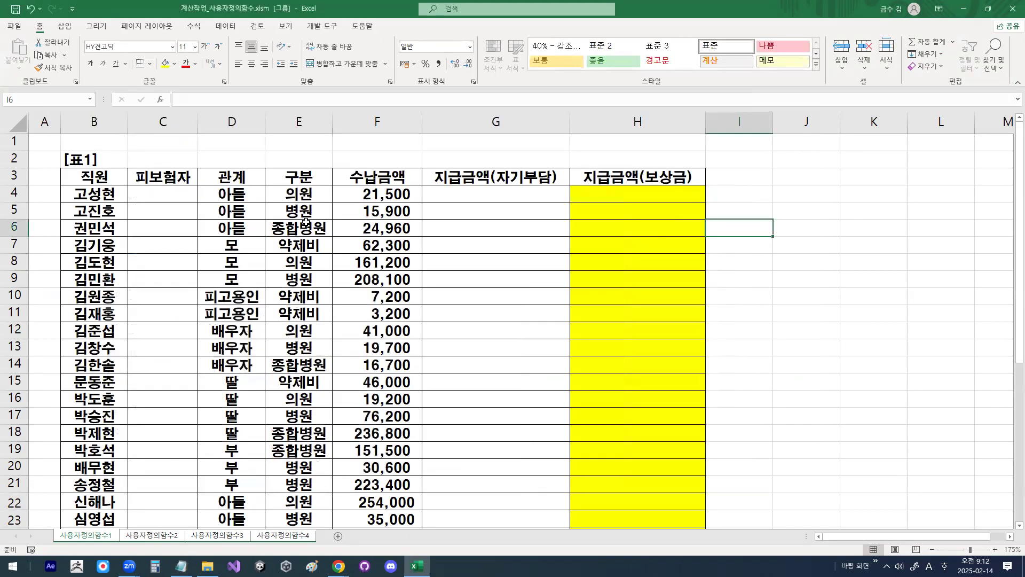
left_click(764, 197)
scroll(426, 229, "up", 1)
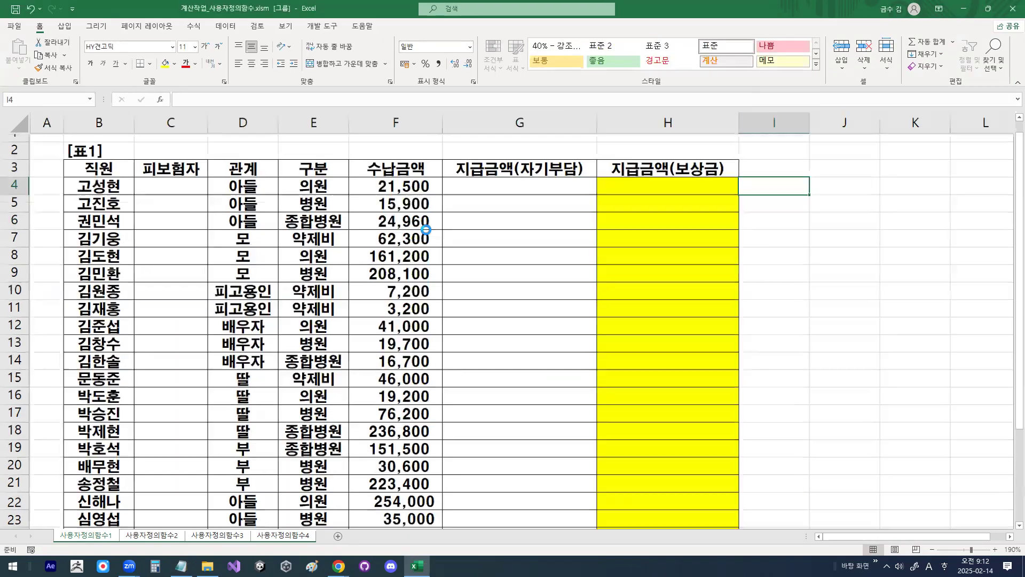
scroll(426, 229, "up", 2)
left_click(462, 184)
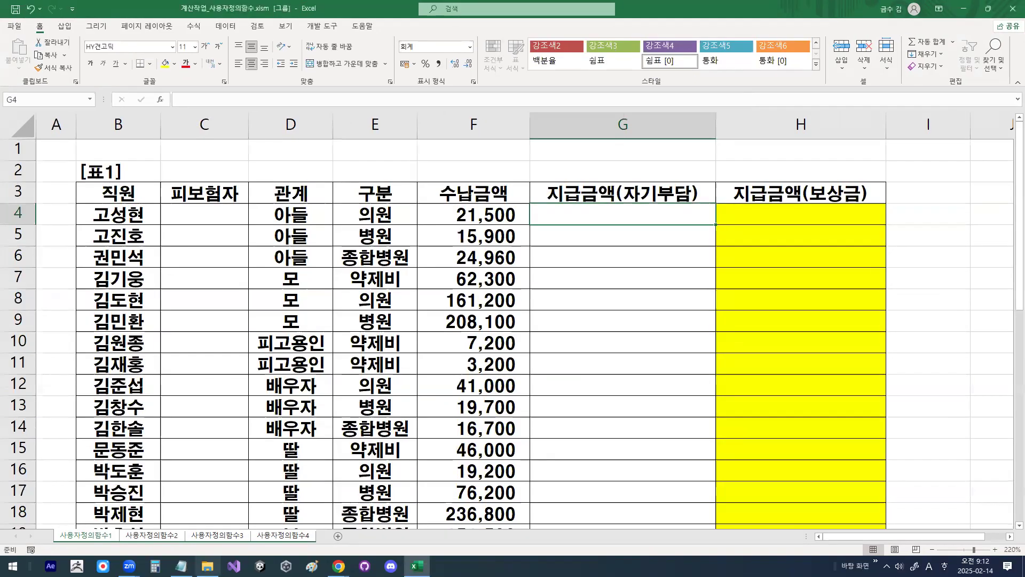
left_click(251, 371)
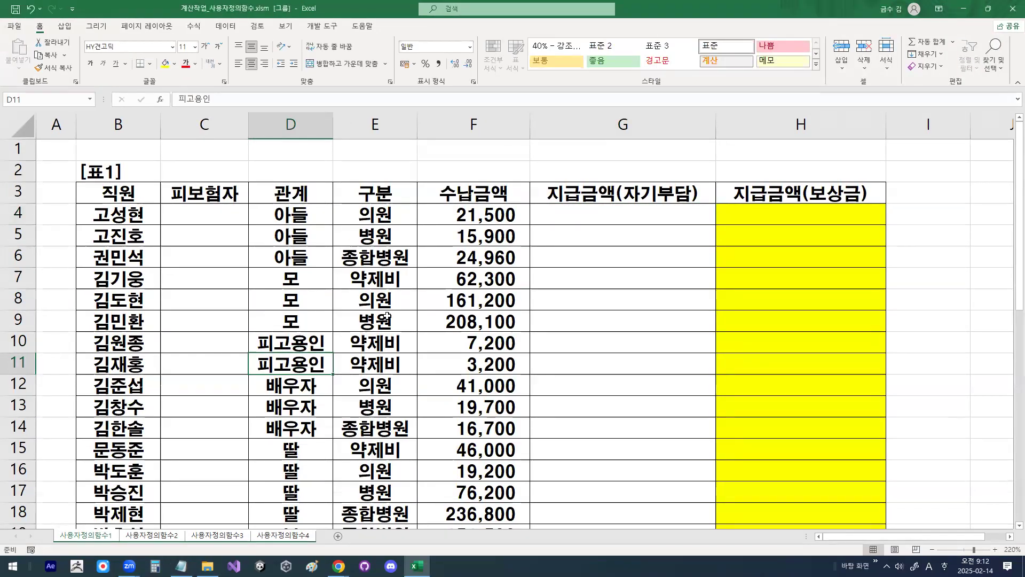
left_click(423, 254)
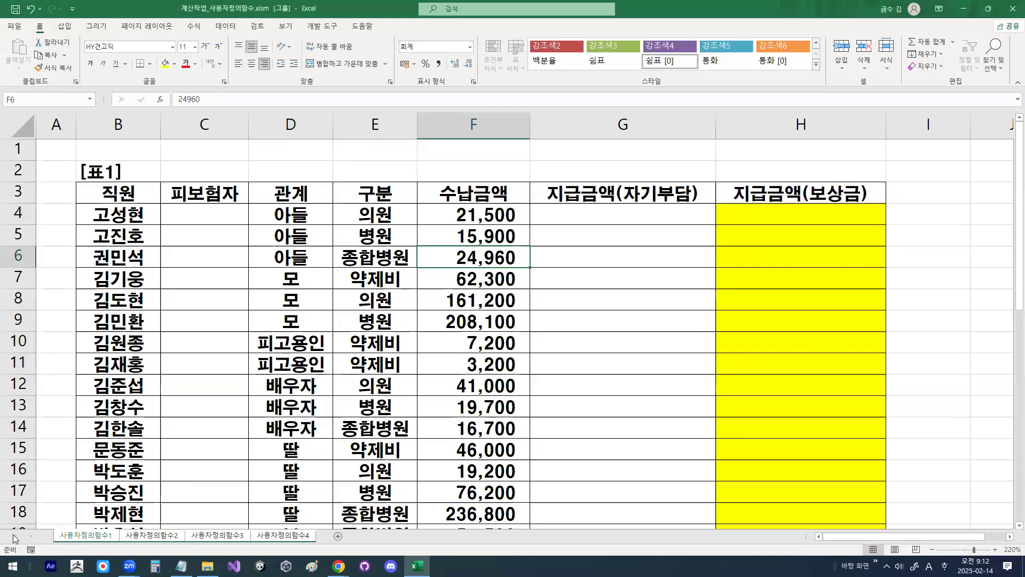
Step: Ungroup the worksheets by switching to other sheets and return to 사용자정의함수1
left_click(225, 537)
left_click(271, 538)
left_click(77, 538)
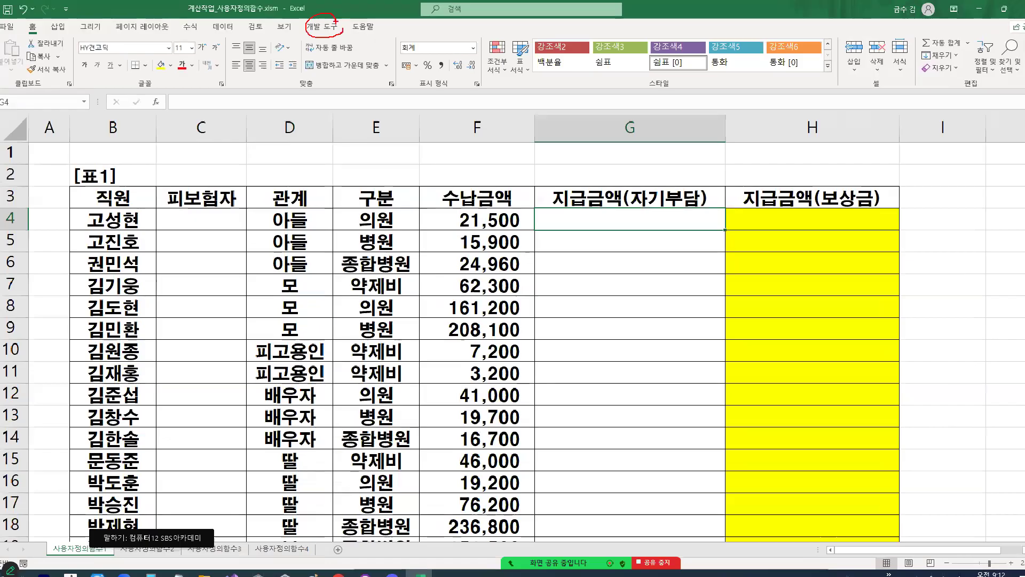
Step: Mark the 코드 group and the Visual Basic command with the pen, open the Visual Basic Editor, and reposition its window
left_click(305, 52)
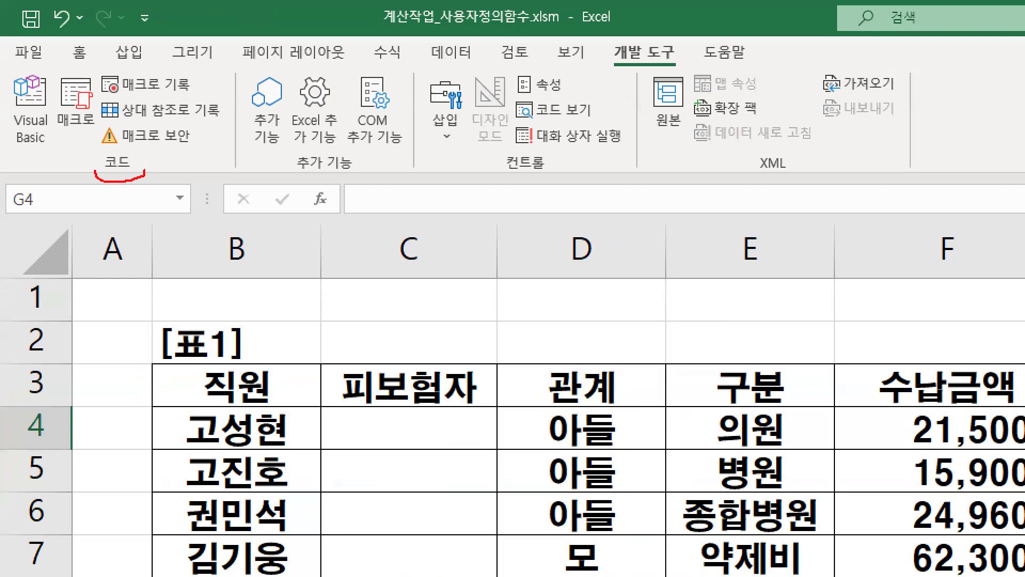
mouse_move(63, 129)
left_mouse_down()
mouse_move(20, 117)
mouse_move(63, 131)
left_mouse_up()
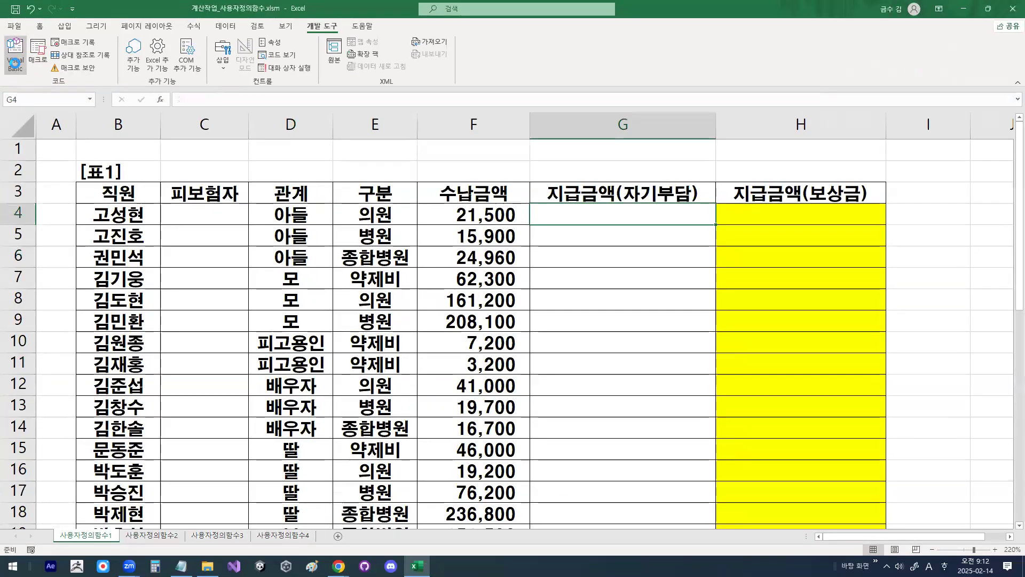
left_click(31, 109)
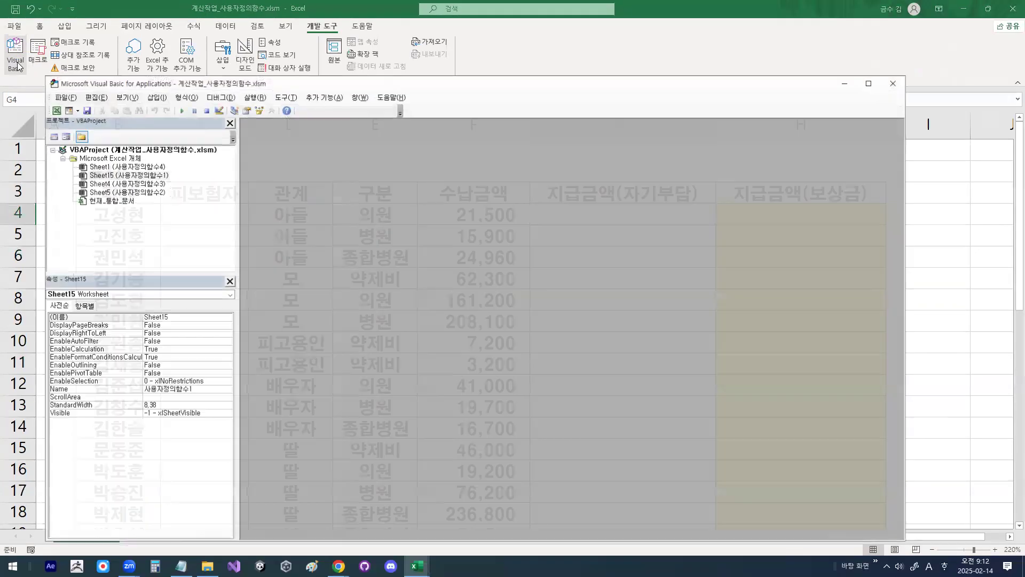
left_click_drag(278, 86, 283, 78)
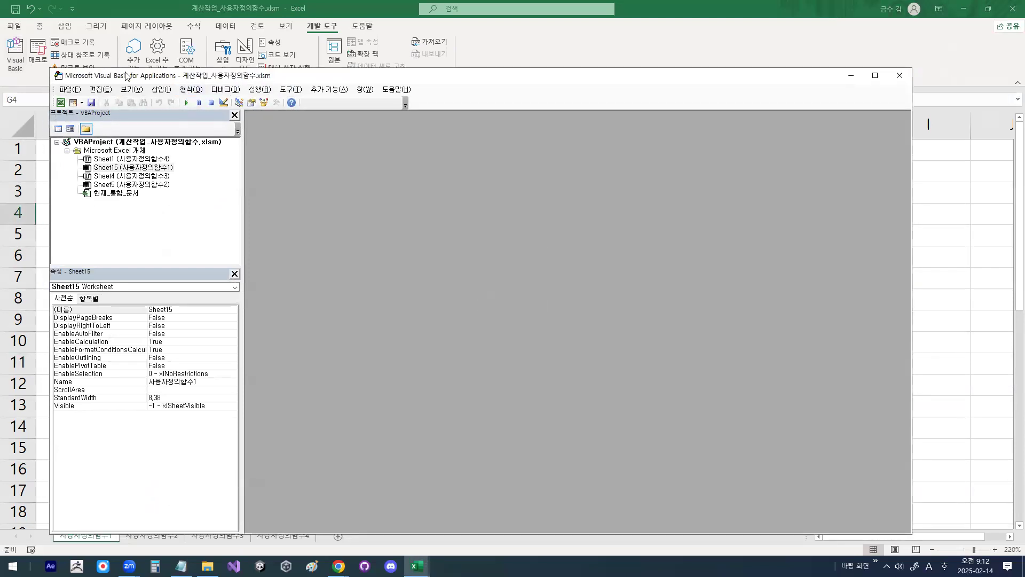
Step: Circle 삽입 with the pen and insert a new standard module into the workbook's VBAProject
mouse_move(225, 108)
left_mouse_down()
mouse_move(171, 127)
mouse_move(211, 89)
left_mouse_up()
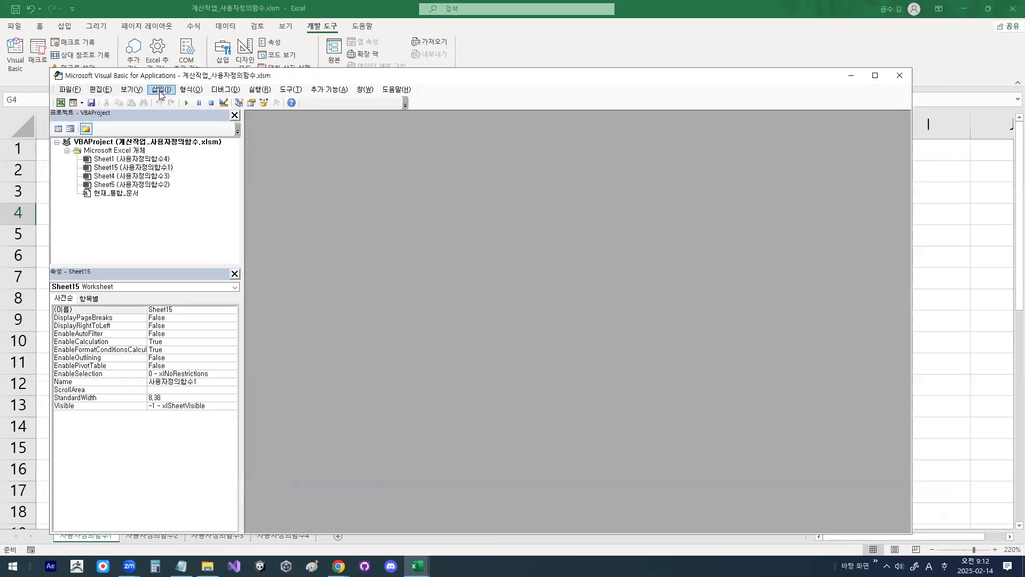
left_click(201, 106)
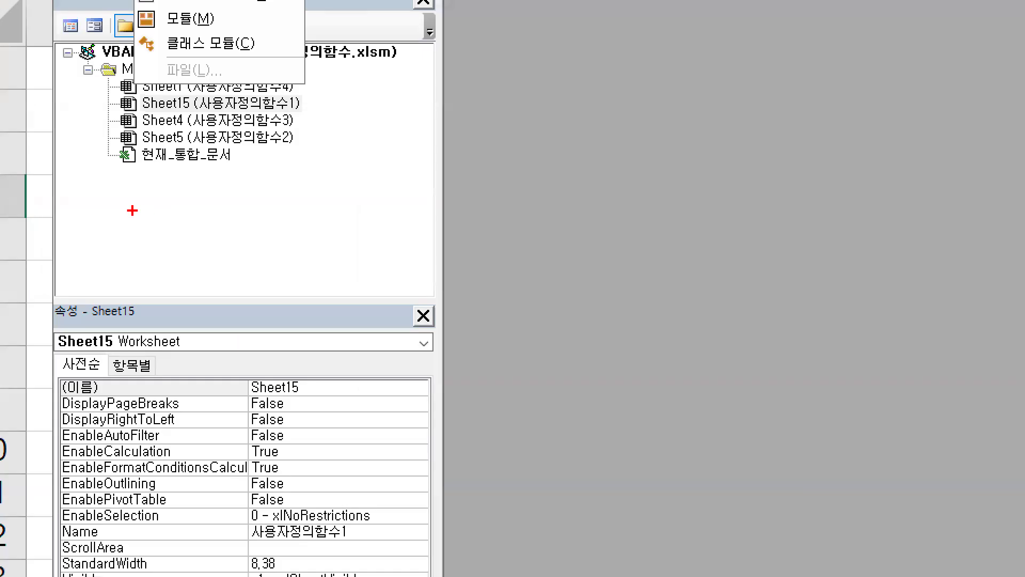
left_click_drag(89, 216, 136, 216)
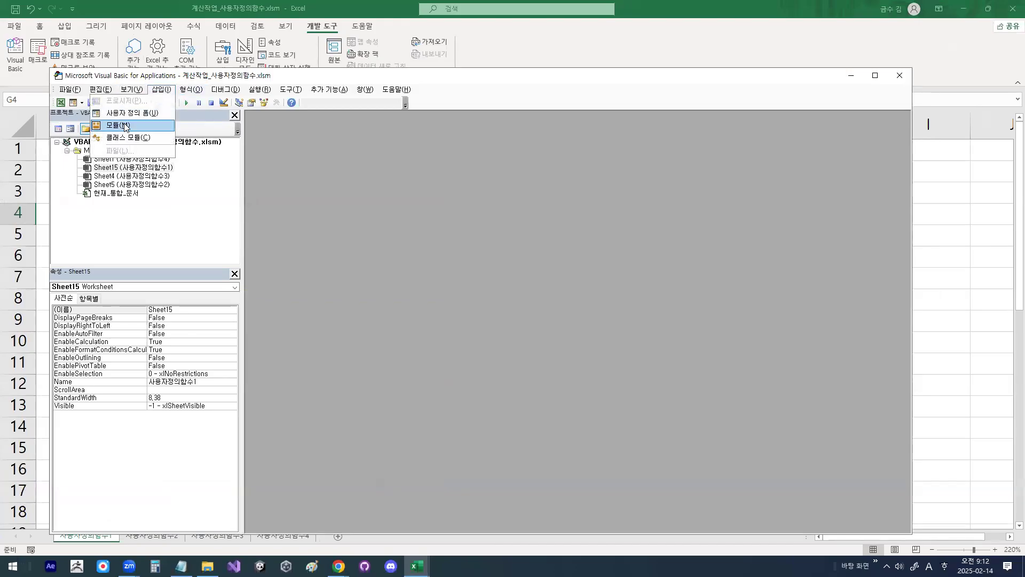
left_click(124, 126)
Step: Zoom in on the project with the new module, add a temporary pen mark, and clear it
key("ctrl+1")
left_click(55, 223)
left_click_drag(267, 201, 235, 187)
key("Escape")
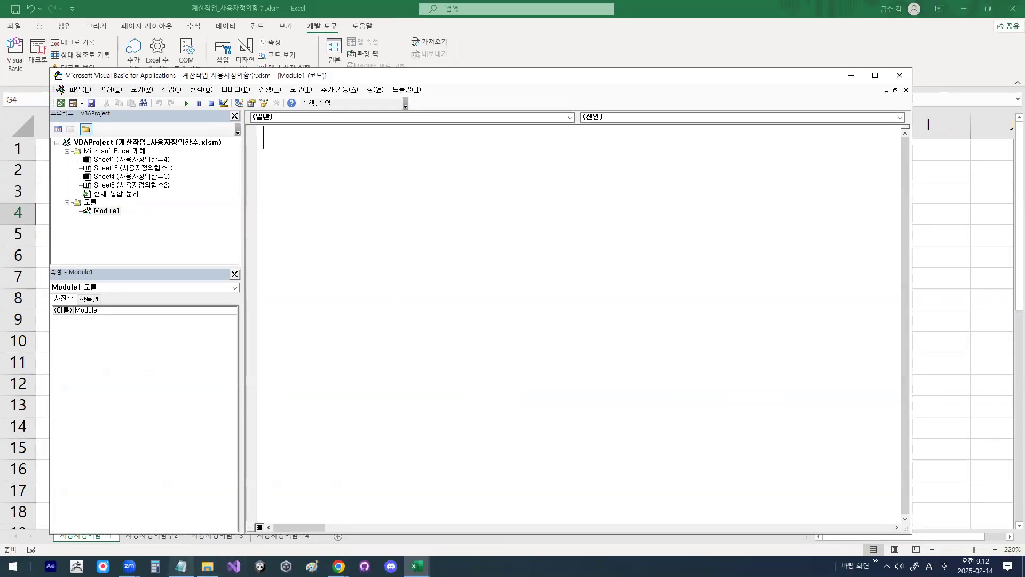
Step: Switch to the lesson notes in Notepad and highlight the passages explaining Public as 전역변수 선언 and its '공동(Public)' use across module procedures
mouse_move(181, 566)
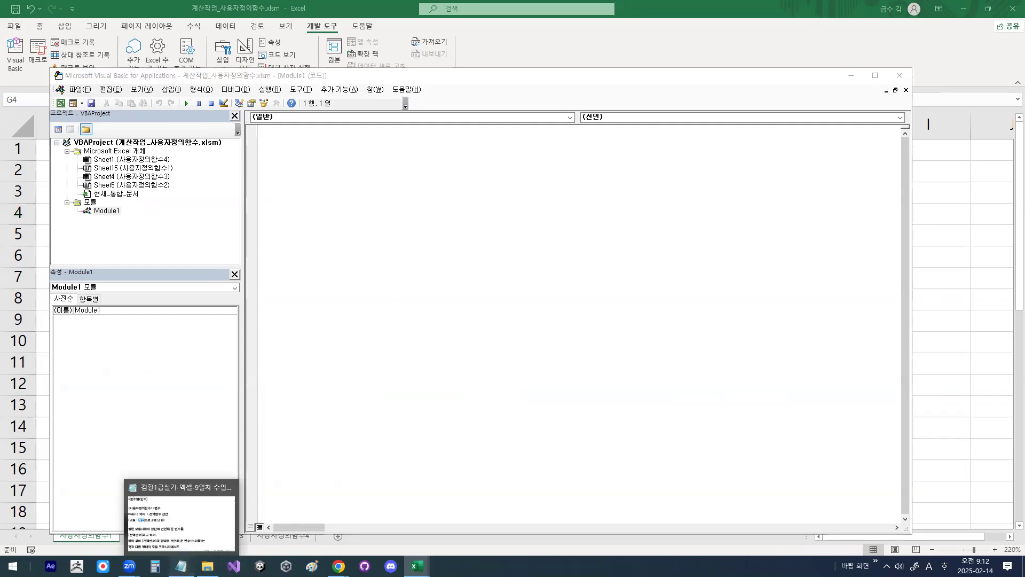
left_click(196, 542)
left_click(208, 229)
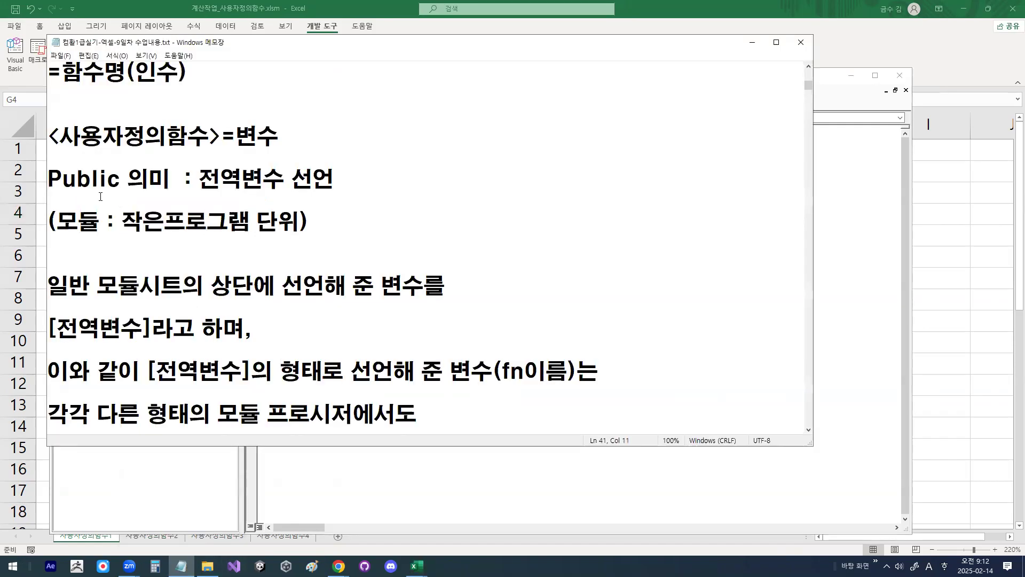
left_click_drag(200, 182, 338, 178)
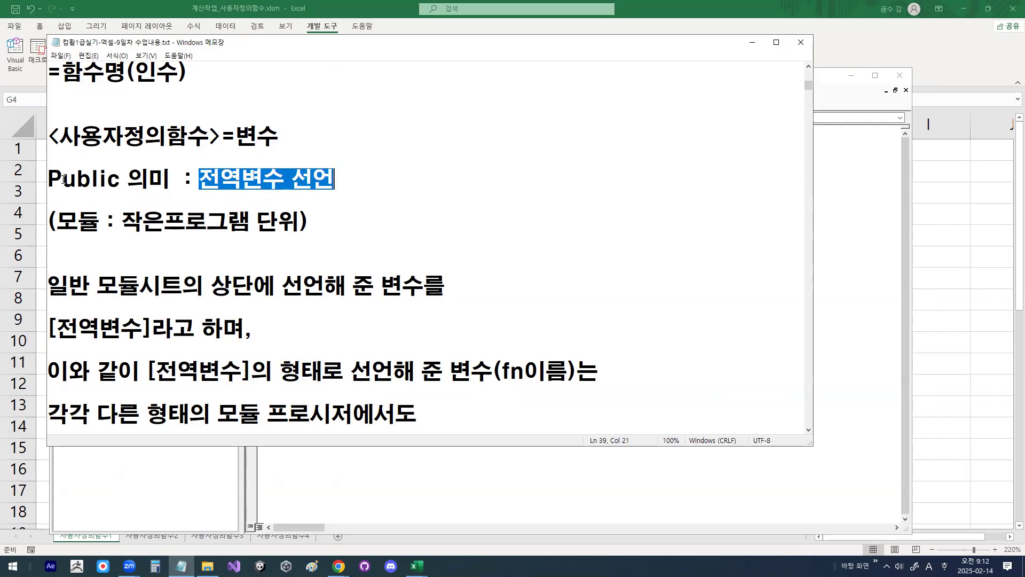
left_click_drag(63, 179, 108, 179)
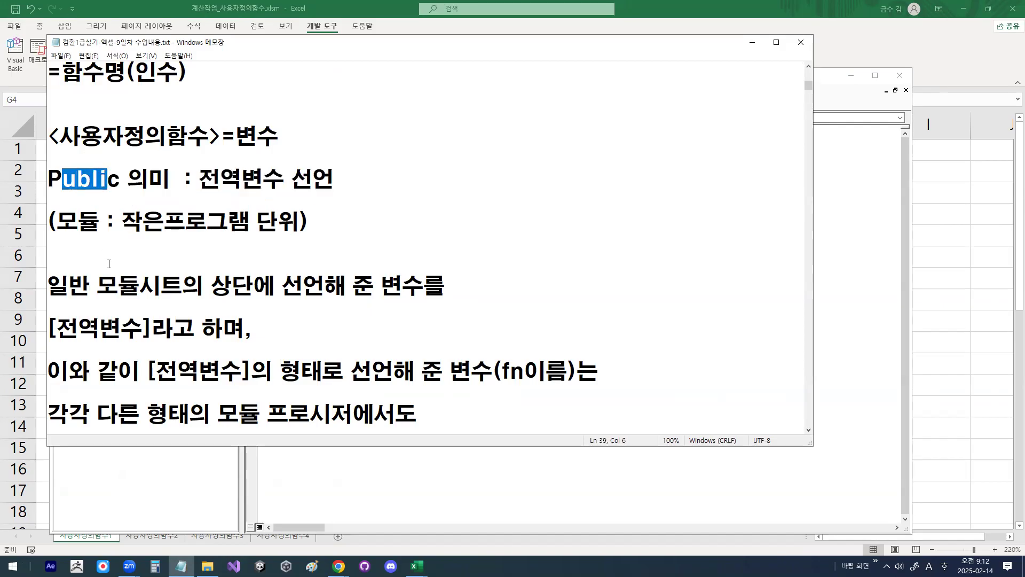
scroll(120, 288, "down", 1)
left_click_drag(64, 334, 86, 331)
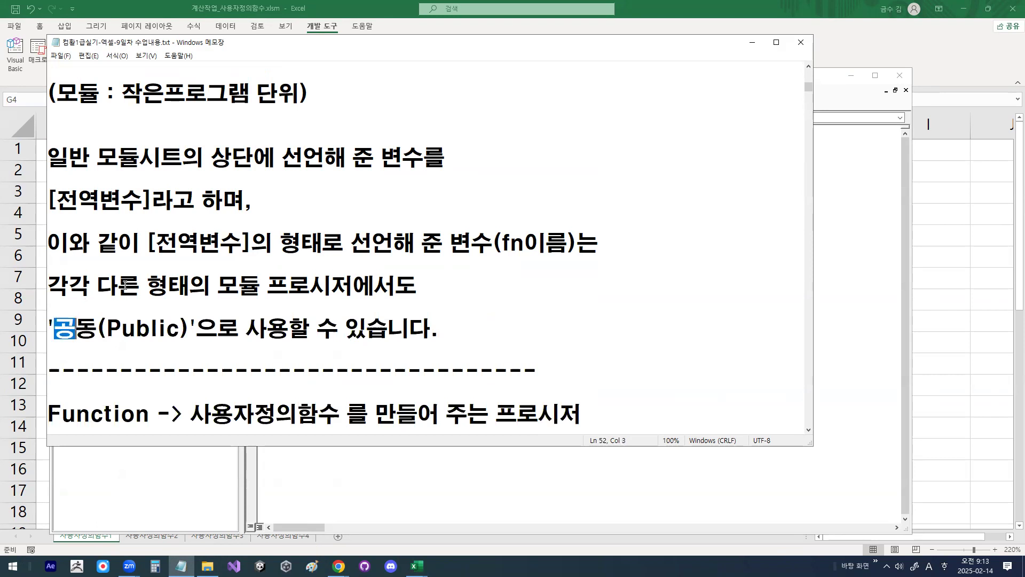
left_click_drag(48, 286, 429, 288)
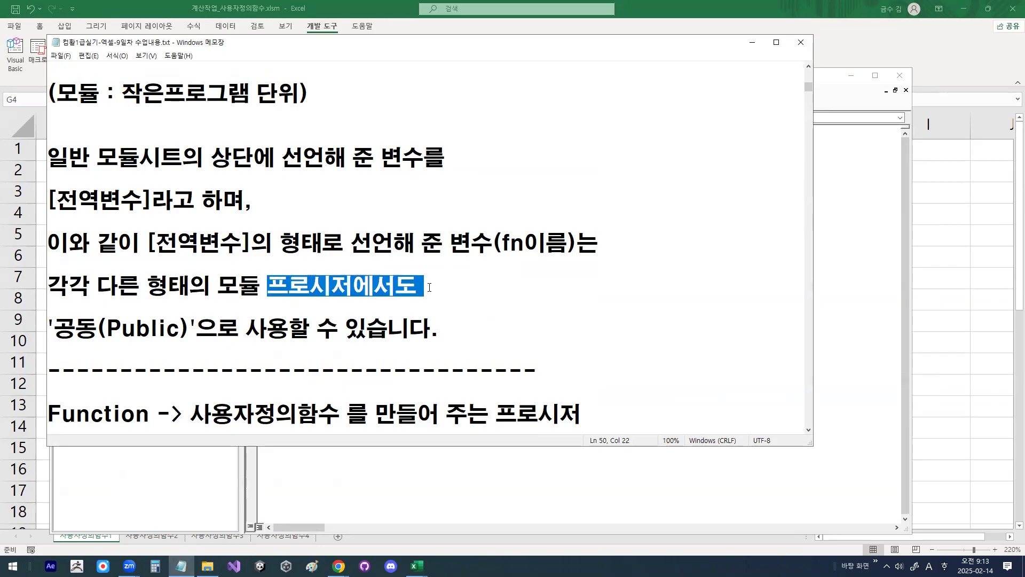
left_click_drag(53, 328, 112, 333)
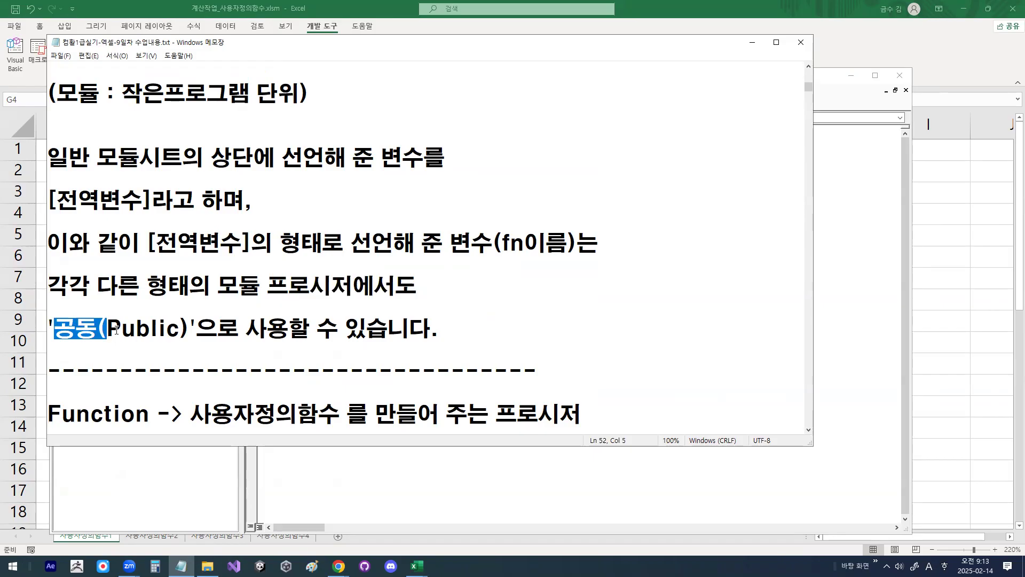
Step: Review the Public definition again, highlighting Public, 전역변수 선언, 모듈 and the '공동(Public)' phrase in the notes
scroll(112, 323, "up", 1)
left_click_drag(199, 179, 335, 179)
left_click_drag(121, 180, 46, 182)
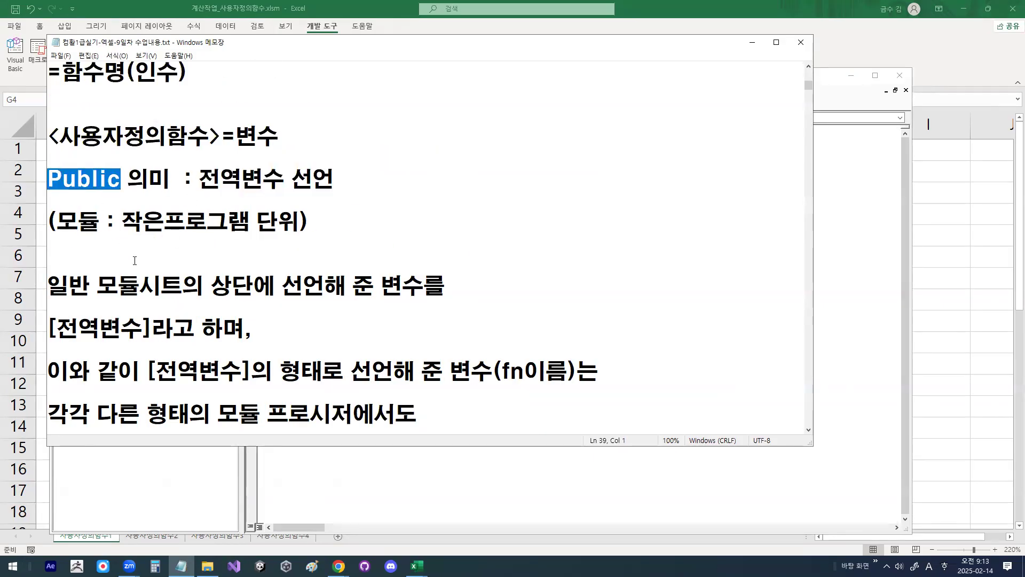
scroll(153, 216, "down", 1)
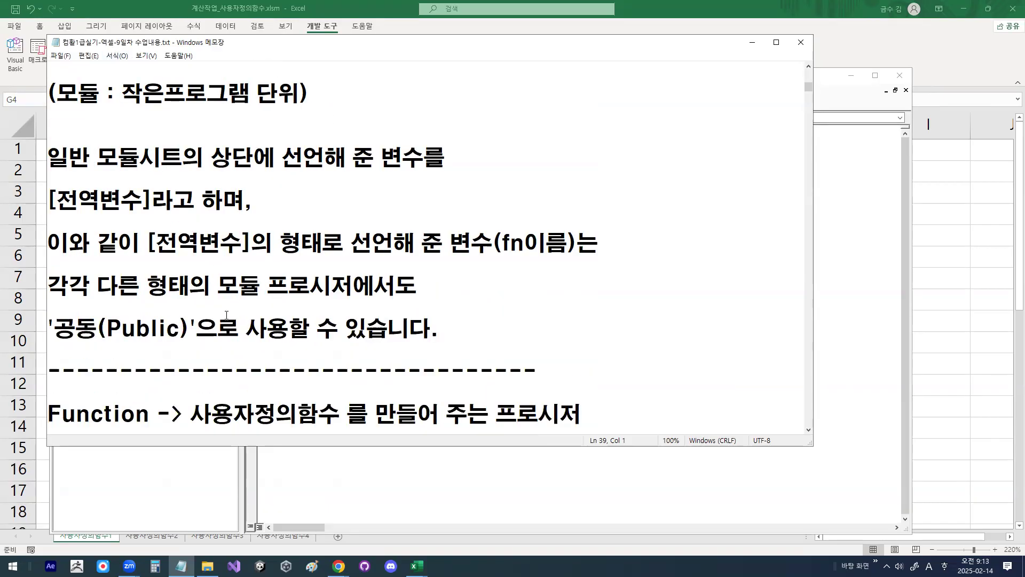
left_click_drag(218, 287, 249, 285)
left_click(158, 277)
left_click_drag(54, 328, 204, 331)
left_click_drag(79, 331, 175, 329)
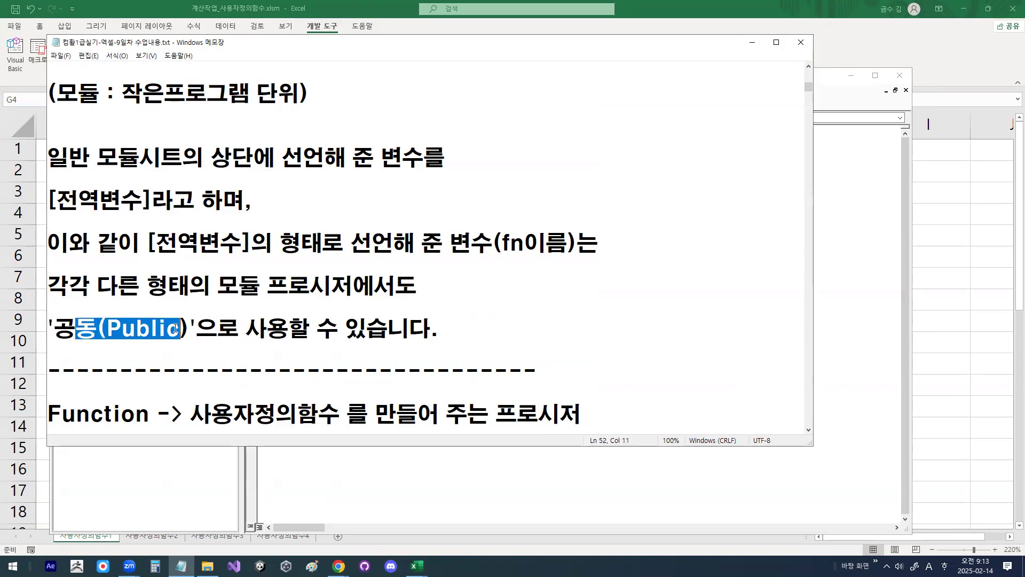
left_click(175, 328)
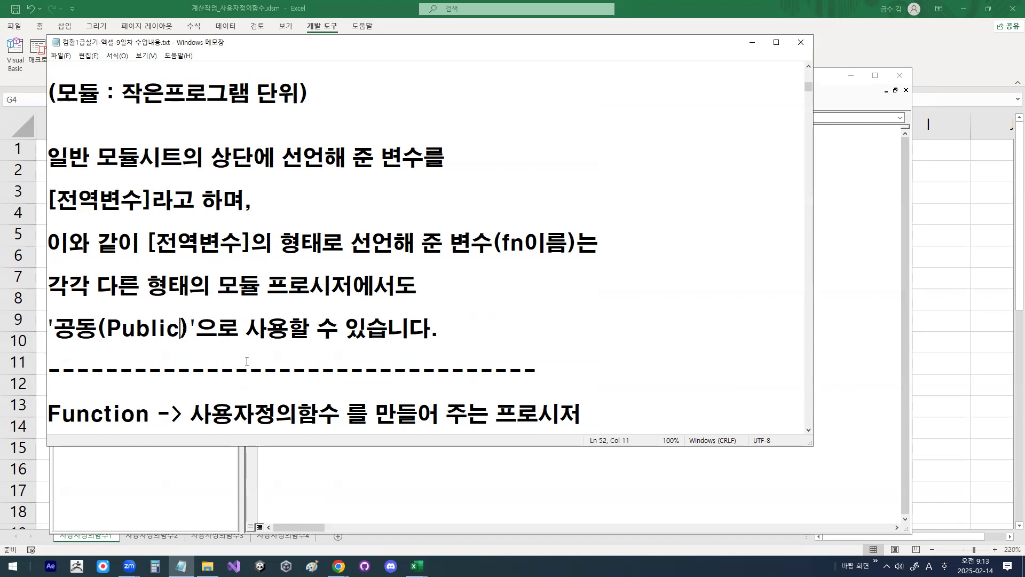
Step: Examine the notes on Function and =함수명(인수), highlighting 사용자정의함수, 인수 and the 셀범위 wording
scroll(246, 361, "down", 1)
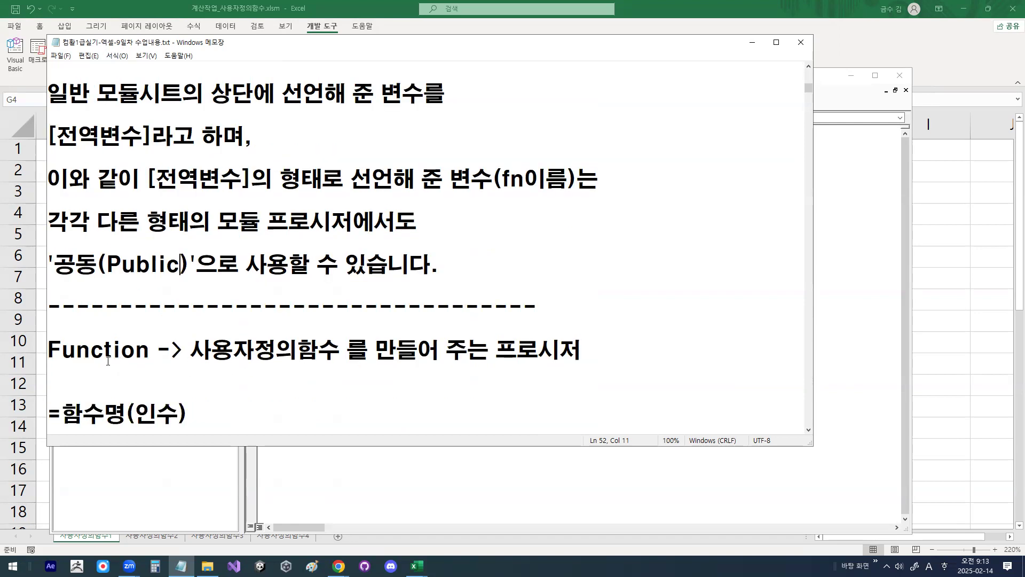
left_click_drag(48, 350, 152, 349)
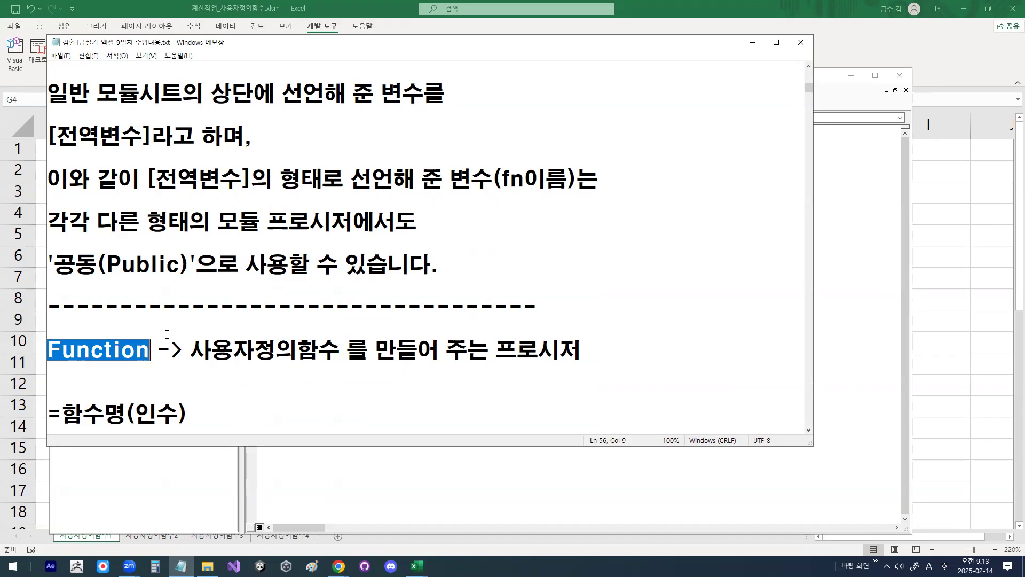
left_click_drag(191, 351, 344, 359)
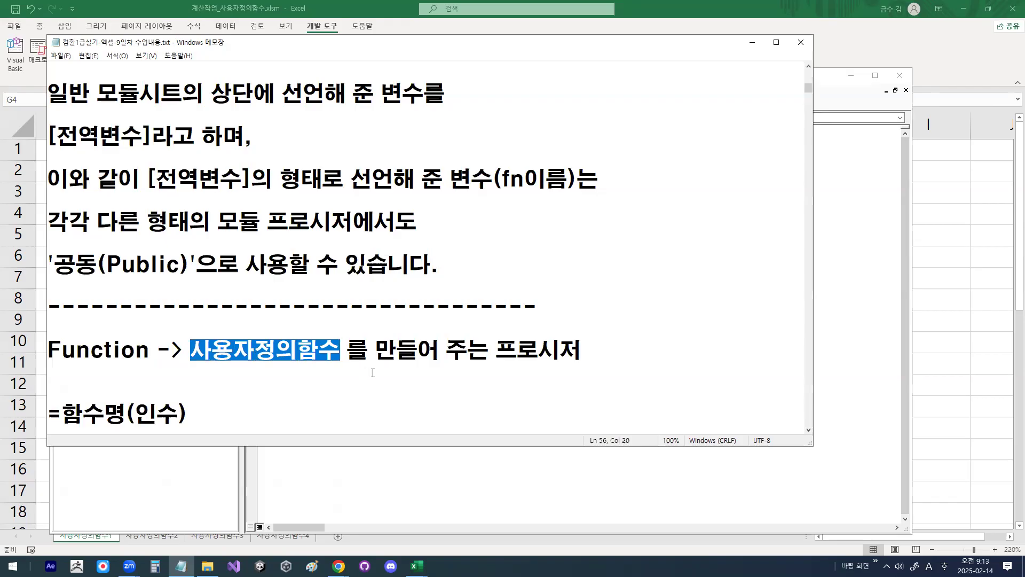
scroll(373, 373, "down", 1)
scroll(258, 317, "down", 2)
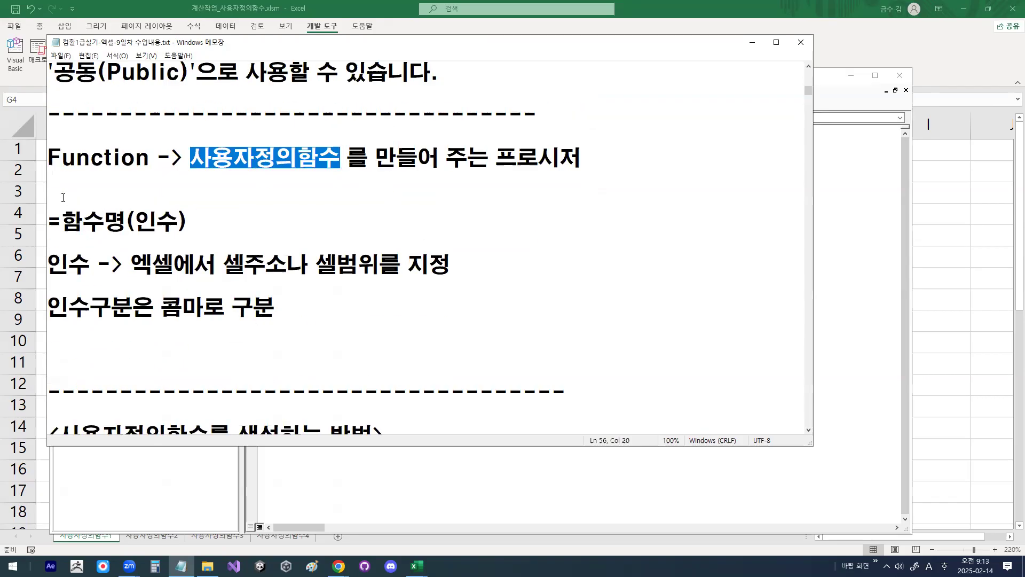
left_click_drag(63, 222, 186, 221)
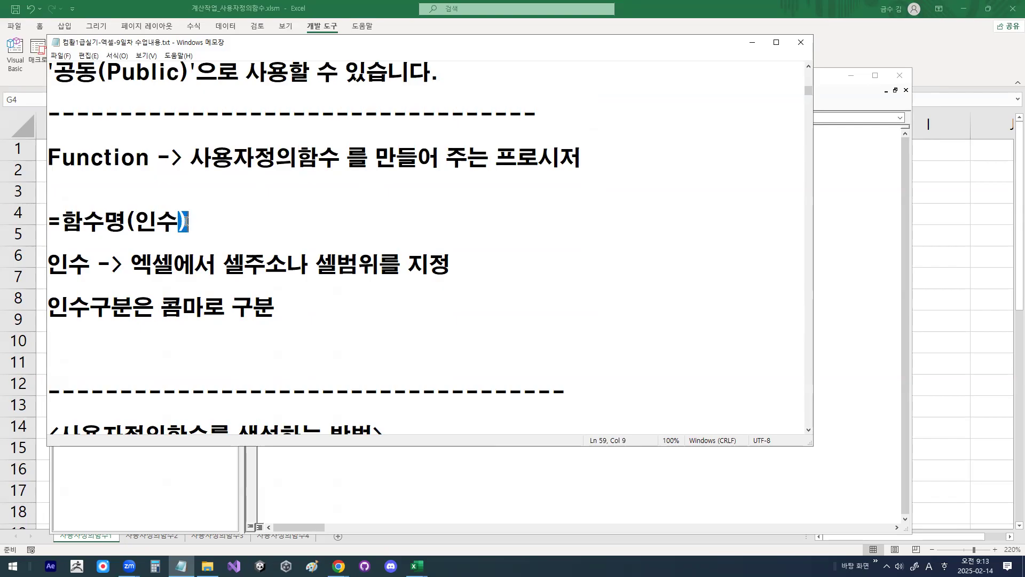
left_click_drag(49, 264, 90, 264)
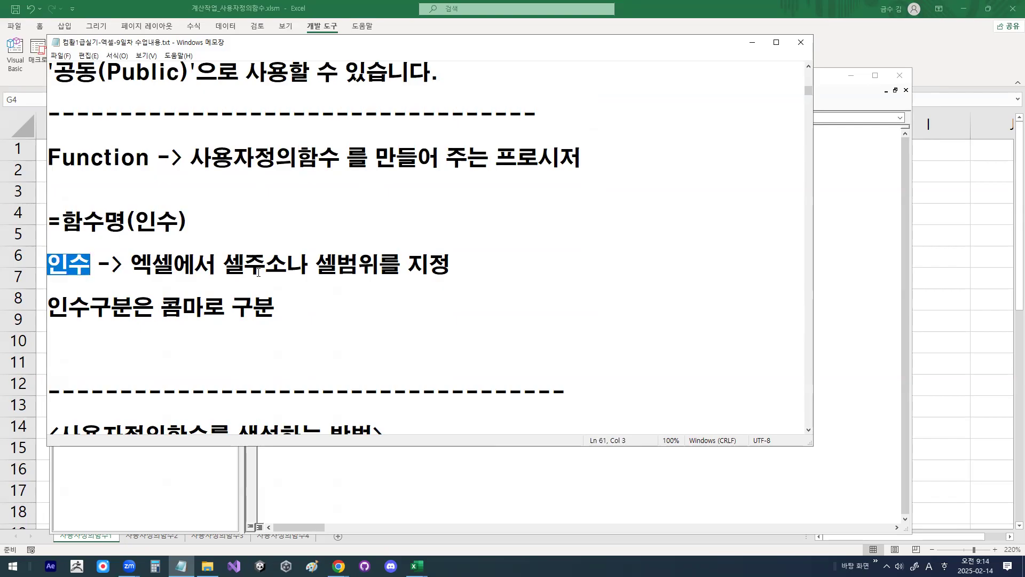
left_click_drag(223, 264, 385, 267)
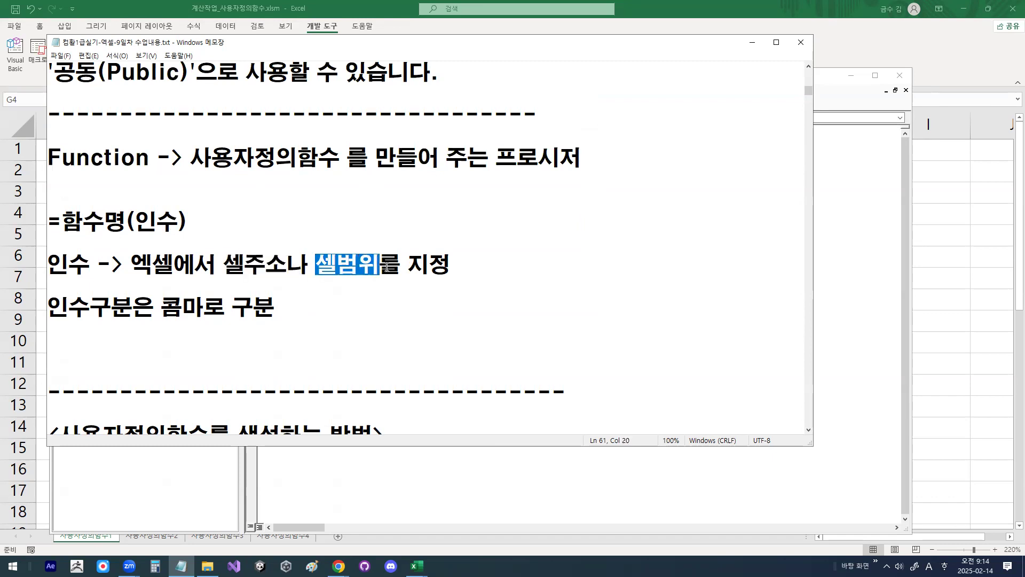
left_click_drag(136, 218, 161, 217)
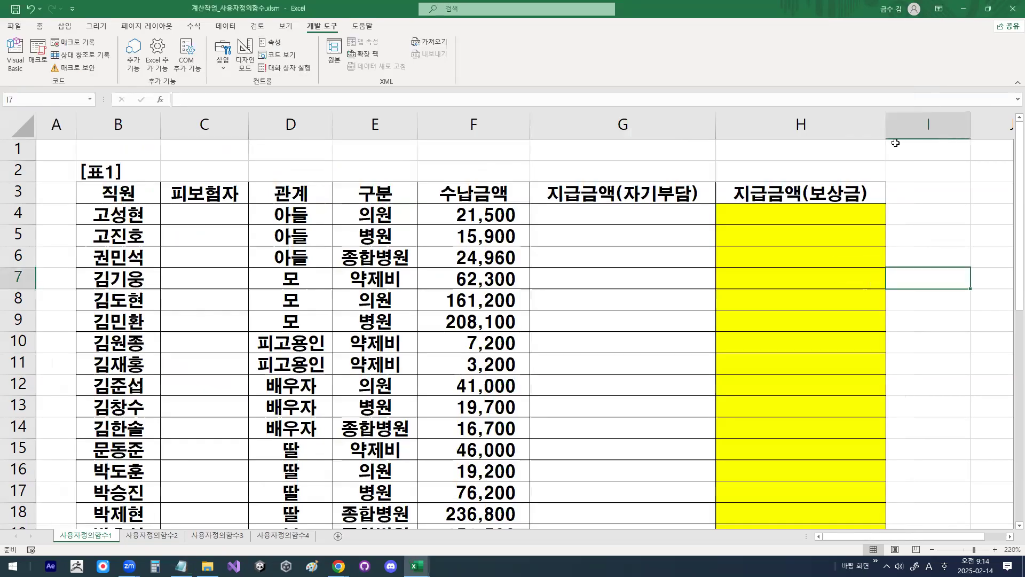
Step: Switch to the worksheet, zoom in and circle the first row's 구분 and 수납금액 values with the pen, and clear the marks
left_click(969, 277)
left_click(365, 213)
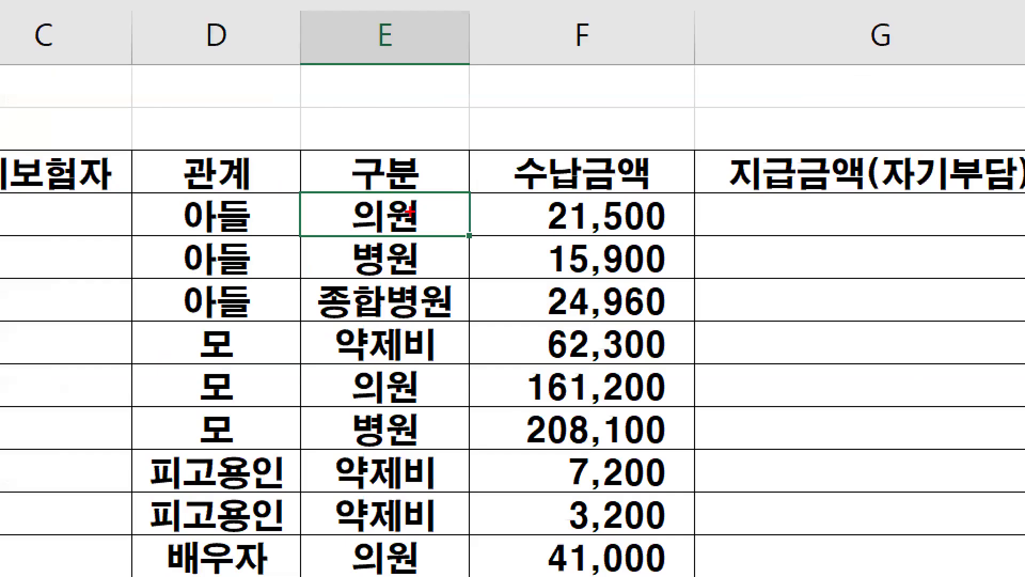
mouse_move(410, 212)
left_mouse_down()
mouse_move(376, 228)
mouse_move(422, 217)
left_mouse_up()
mouse_move(598, 211)
left_mouse_down()
mouse_move(636, 219)
mouse_move(624, 229)
left_mouse_up()
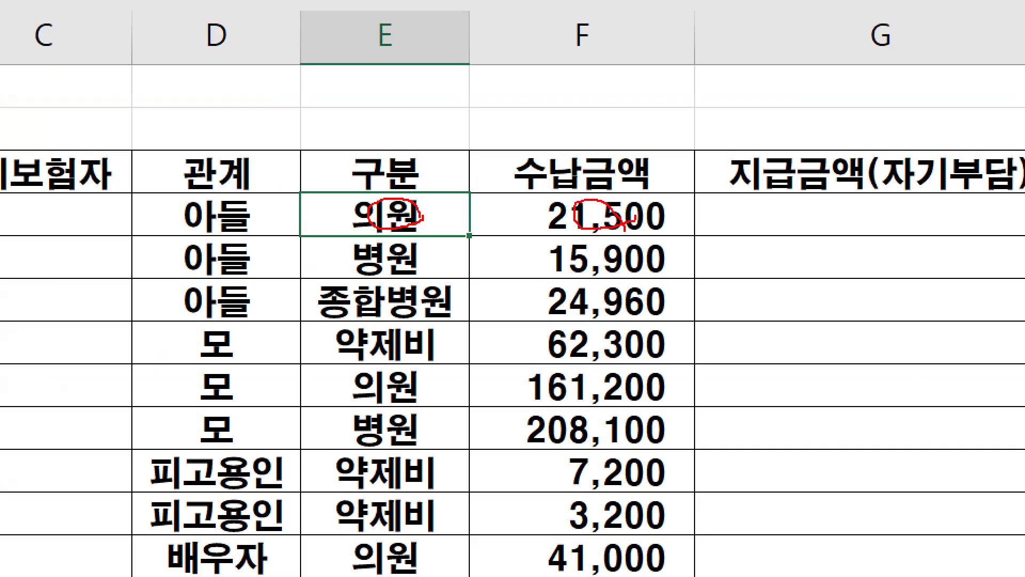
left_click_drag(188, 143, 213, 139)
left_click_drag(577, 128, 634, 95)
mouse_move(575, 187)
left_mouse_down()
mouse_move(649, 187)
mouse_move(564, 181)
left_mouse_up()
key("Escape")
Step: Mark the first row's 관계 and 수납금액 cells with the pen as the function's arguments, and clear the drawing
left_click(281, 213)
key("ctrl+1")
left_click(282, 212)
mouse_move(361, 221)
left_mouse_down()
mouse_move(330, 196)
mouse_move(370, 229)
left_mouse_up()
mouse_move(700, 214)
left_mouse_down()
mouse_move(648, 235)
mouse_move(686, 203)
left_mouse_up()
left_click_drag(242, 198, 315, 166)
left_click_drag(594, 197, 624, 182)
mouse_move(563, 227)
left_mouse_down()
mouse_move(641, 354)
mouse_move(685, 305)
left_mouse_up()
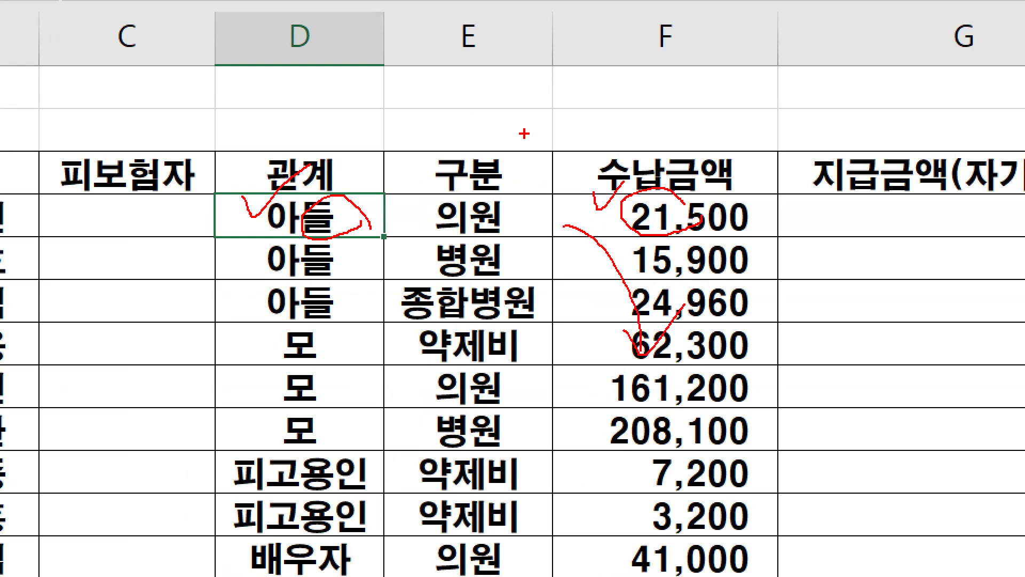
key("Escape")
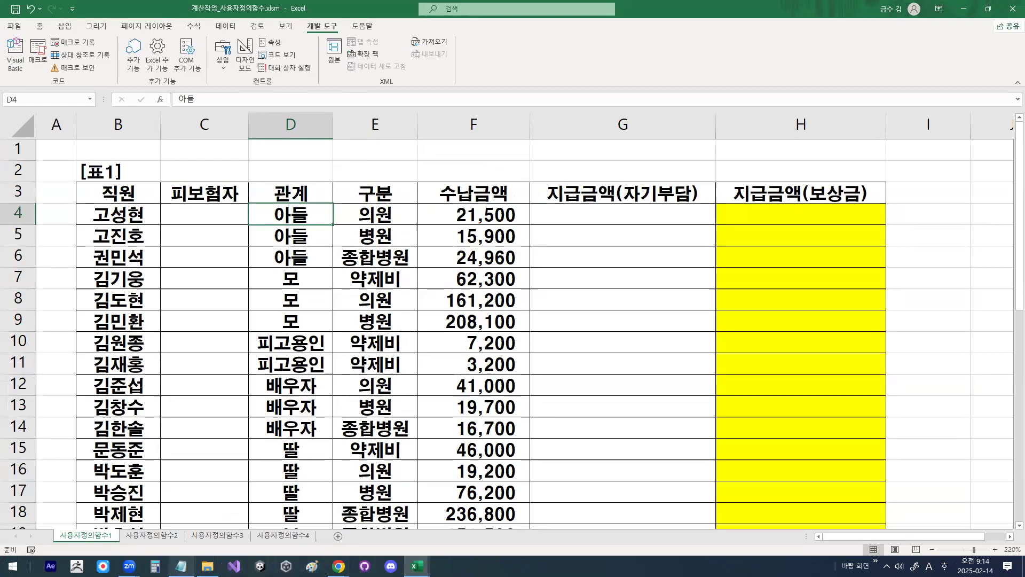
Step: In the Notepad lesson notes, append "=변수" to the 사용자정의함수 heading line and highlight the added word
left_click(181, 566)
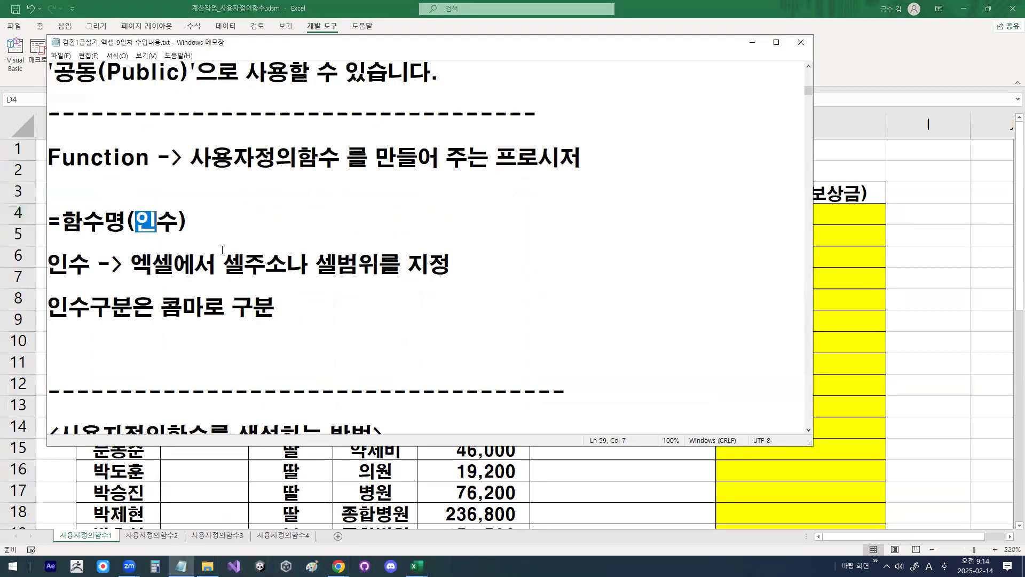
scroll(222, 250, "down", 1)
scroll(222, 250, "up", 2)
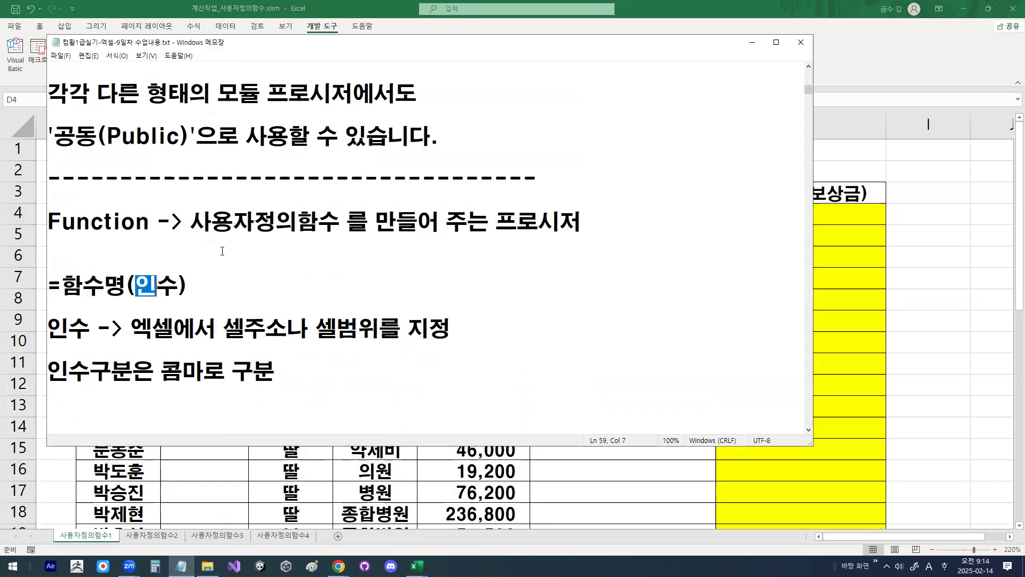
scroll(222, 250, "up", 5)
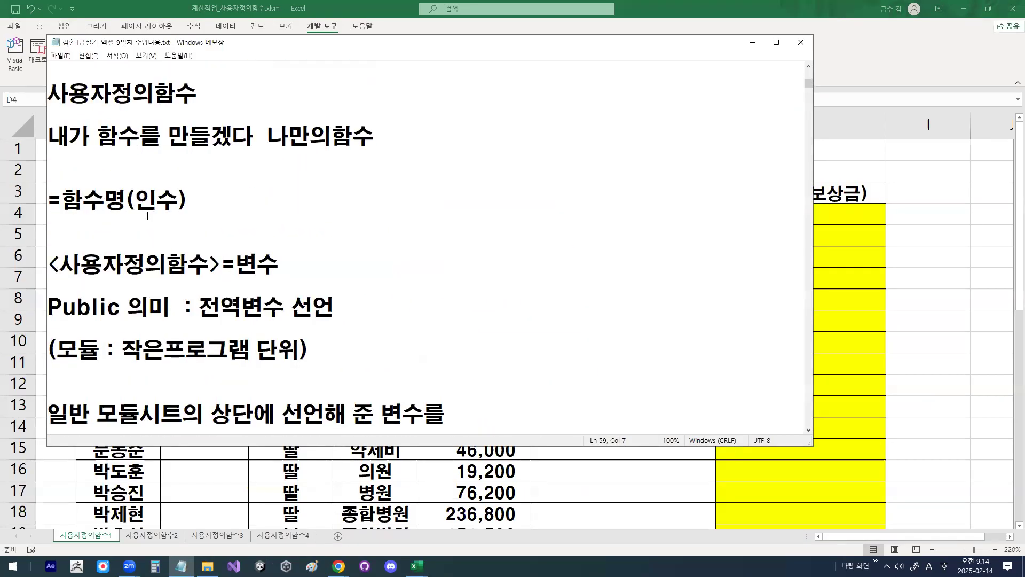
scroll(148, 213, "up", 1)
scroll(226, 261, "down", 1)
left_click(220, 84)
type("=qu")
key("BackSpace")
key("BackSpace")
key("Hangul")
type("변수")
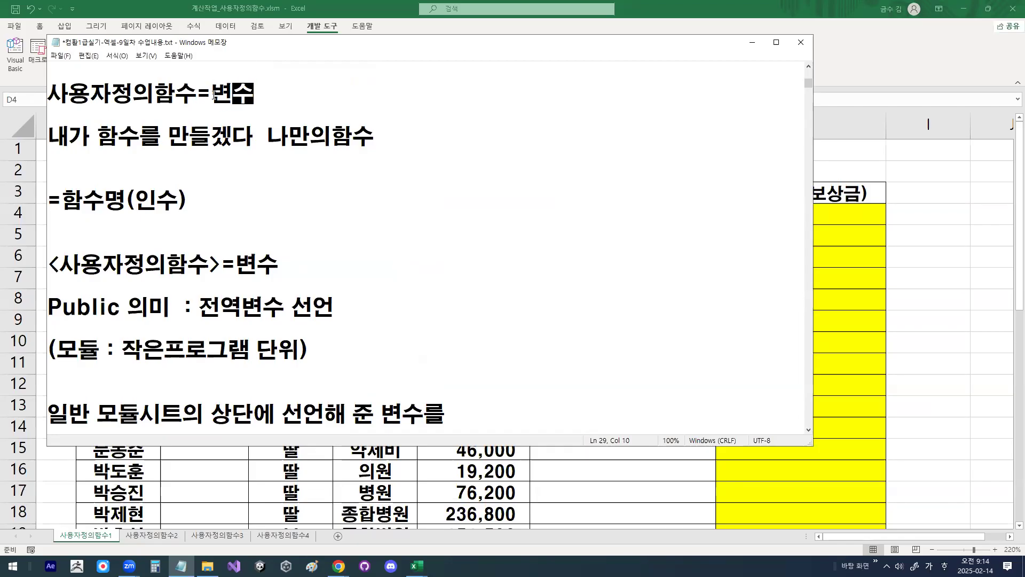
left_click_drag(212, 94, 247, 96)
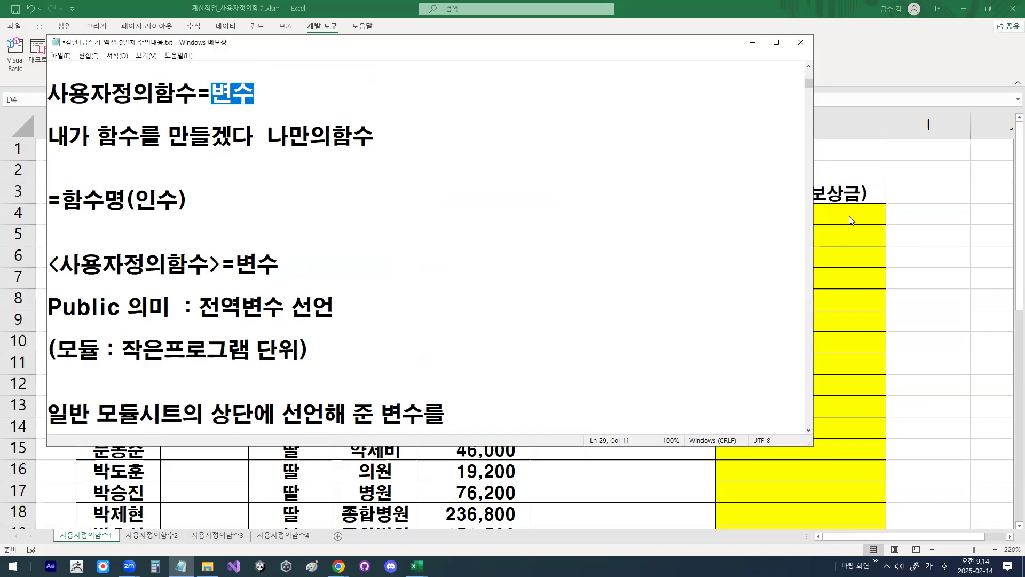
Step: Minimize the notes, return to Module1 in the Visual Basic Editor, and start the declaration "public function fn지급금액"
left_click(752, 43)
left_click(417, 566)
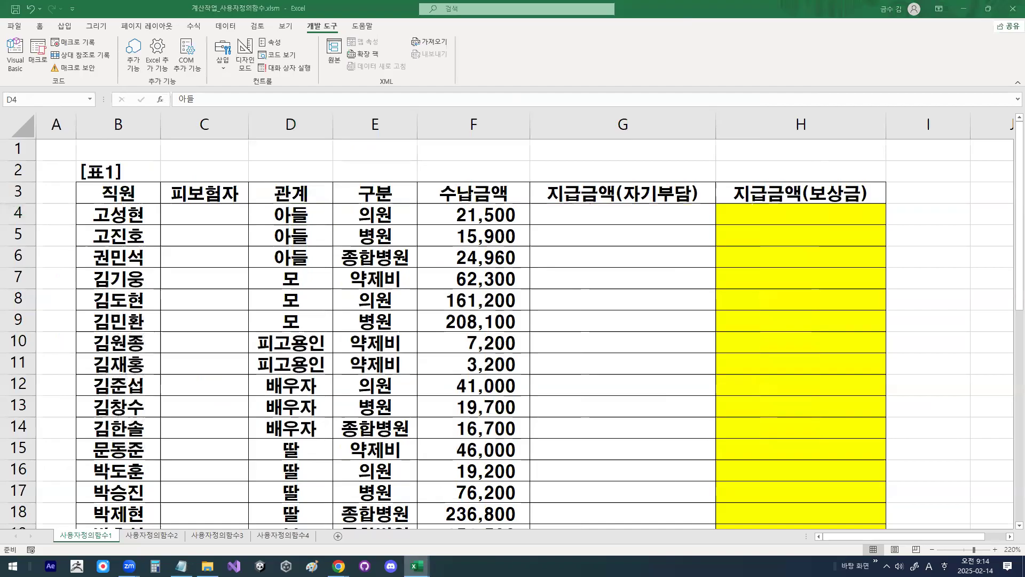
left_click(454, 521)
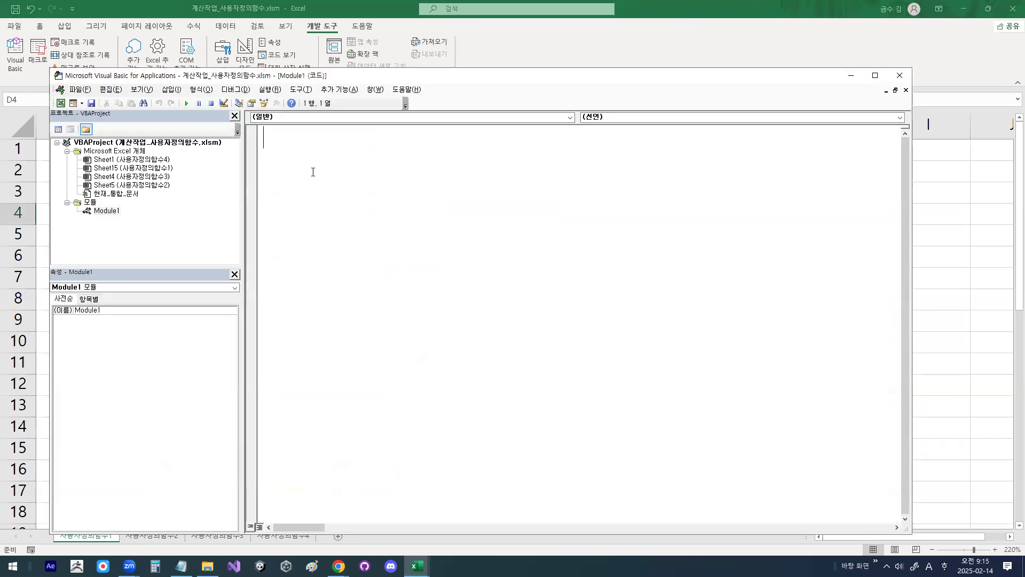
type("public fun")
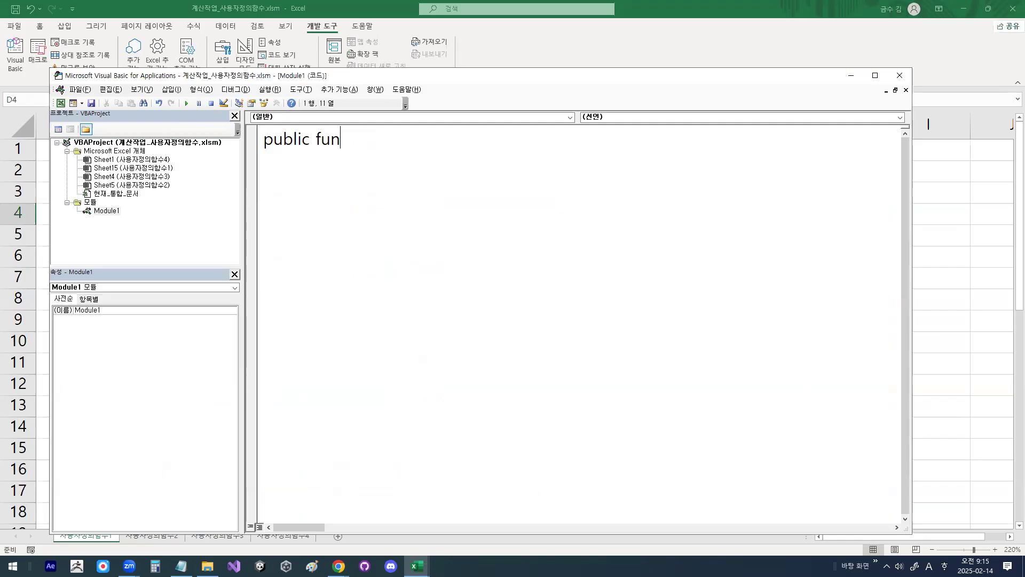
type("ction fn")
key("Hangul")
type("지급금액")
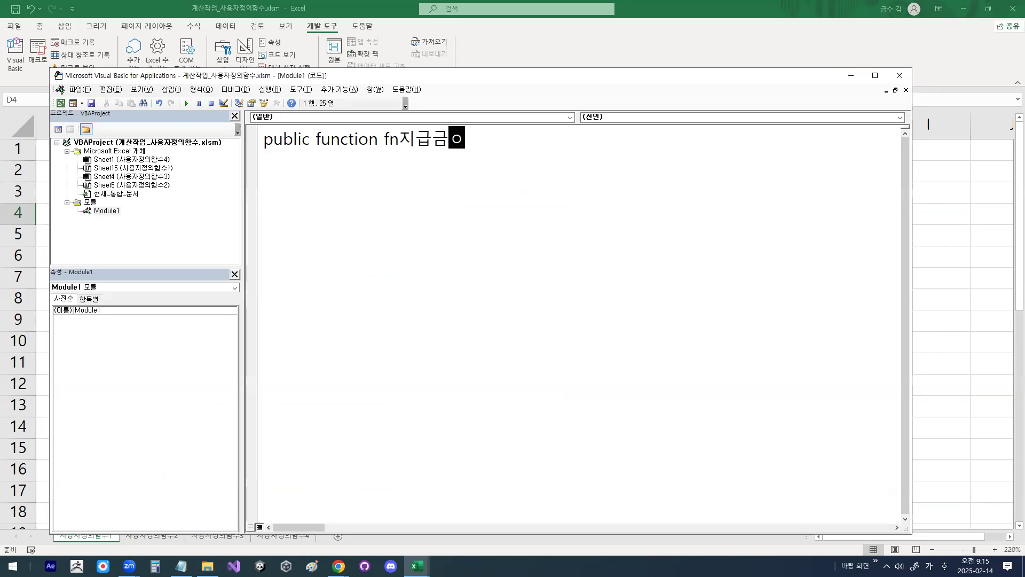
type("(")
type("관계")
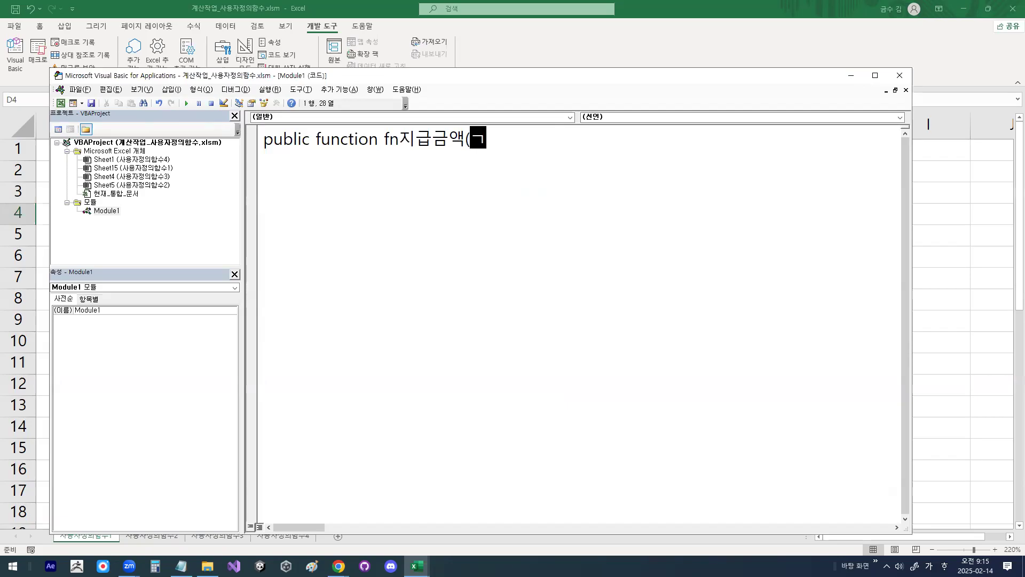
type(",수")
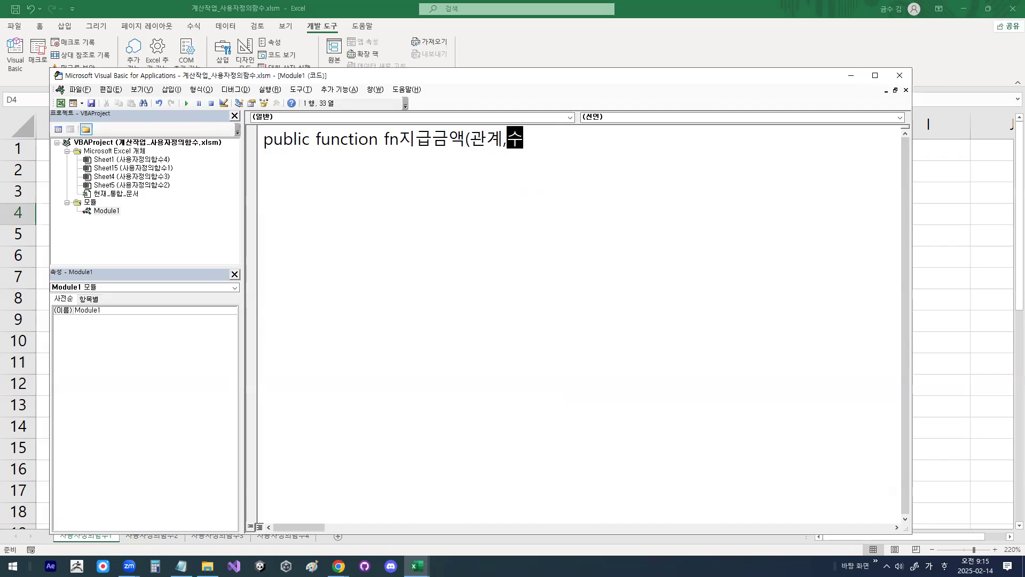
type("납그금액0")
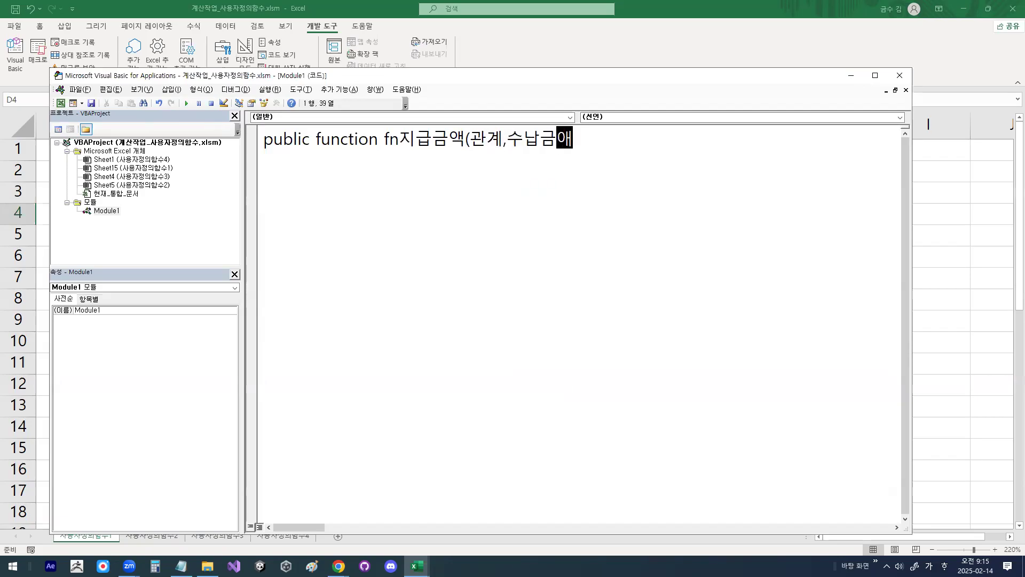
Step: Complete the fn지급금액 declaration with the arguments 관계 and 수납금액, and add blank lines to the function body
key("Return")
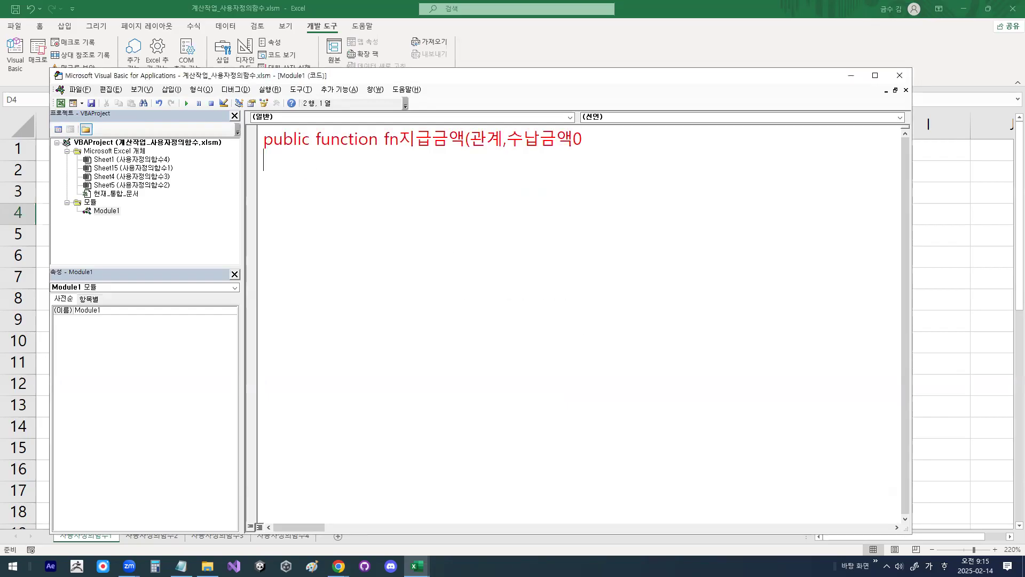
key("BackSpace")
key("BackSpace")
type(")")
key("Return")
key("Return")
key("Return")
key("Return")
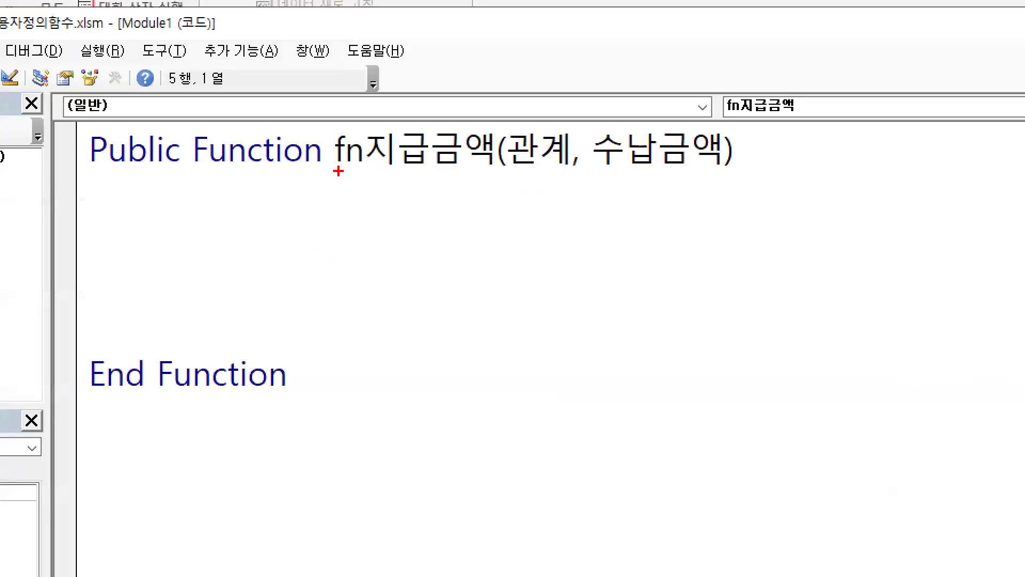
Step: Zoom in and mark the function name fn지급금액 and its arguments 관계 and 수납금액 with the pen
mouse_move(387, 149)
left_mouse_down()
mouse_move(460, 149)
mouse_move(486, 170)
left_mouse_up()
mouse_move(574, 165)
left_mouse_down()
mouse_move(510, 124)
mouse_move(570, 155)
left_mouse_up()
mouse_move(714, 158)
left_mouse_down()
mouse_move(706, 162)
mouse_move(663, 113)
mouse_move(694, 156)
left_mouse_up()
mouse_move(410, 120)
left_mouse_down()
mouse_move(422, 133)
mouse_move(453, 80)
left_mouse_up()
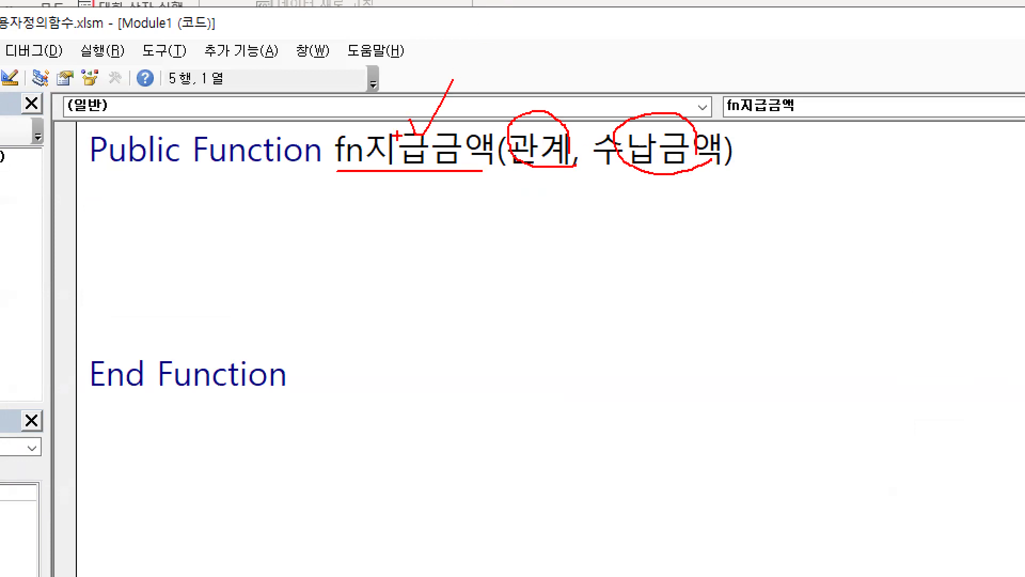
left_click_drag(332, 176, 454, 175)
mouse_move(581, 160)
left_mouse_down()
mouse_move(499, 140)
mouse_move(582, 156)
left_mouse_up()
left_click_drag(699, 153, 697, 138)
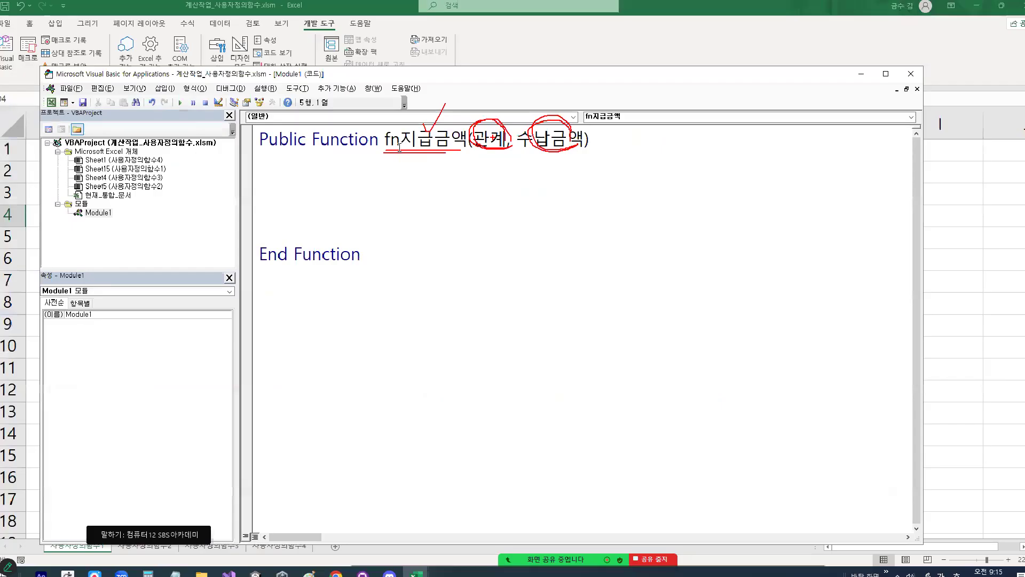
Step: Circle the empty function body and underline the name fn지급금액 with the pen, and clear the marks
left_click(286, 171)
mouse_move(303, 193)
left_mouse_down()
mouse_move(275, 182)
mouse_move(303, 175)
mouse_move(323, 209)
left_mouse_up()
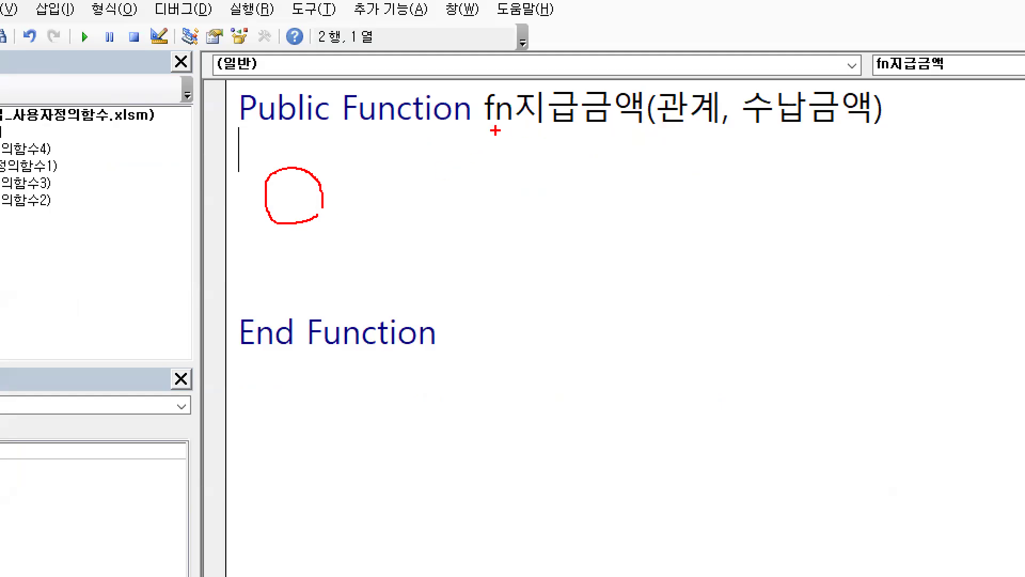
left_click_drag(485, 124, 644, 123)
mouse_move(572, 75)
left_mouse_down()
mouse_move(574, 97)
mouse_move(610, 22)
left_mouse_up()
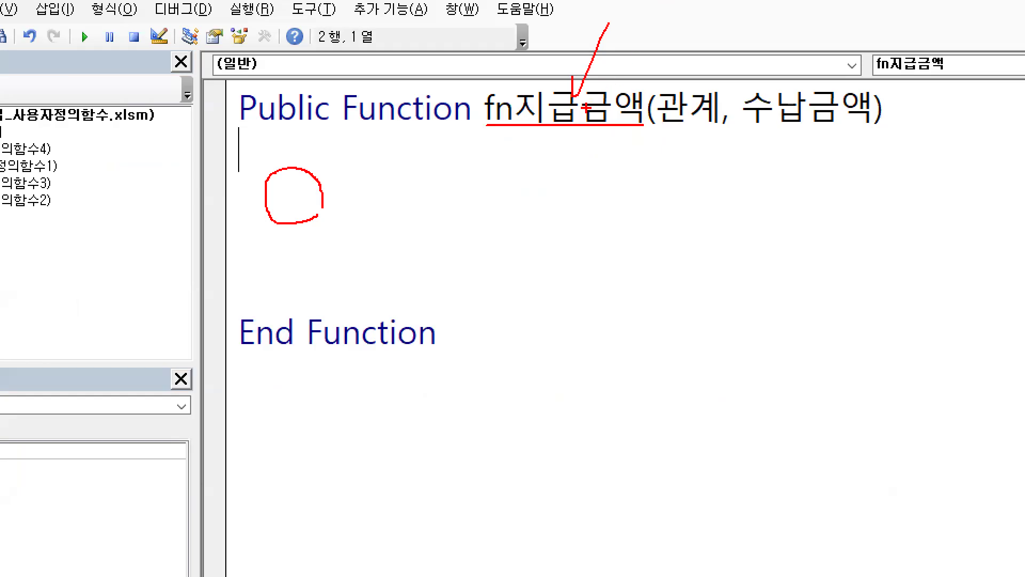
key("Escape")
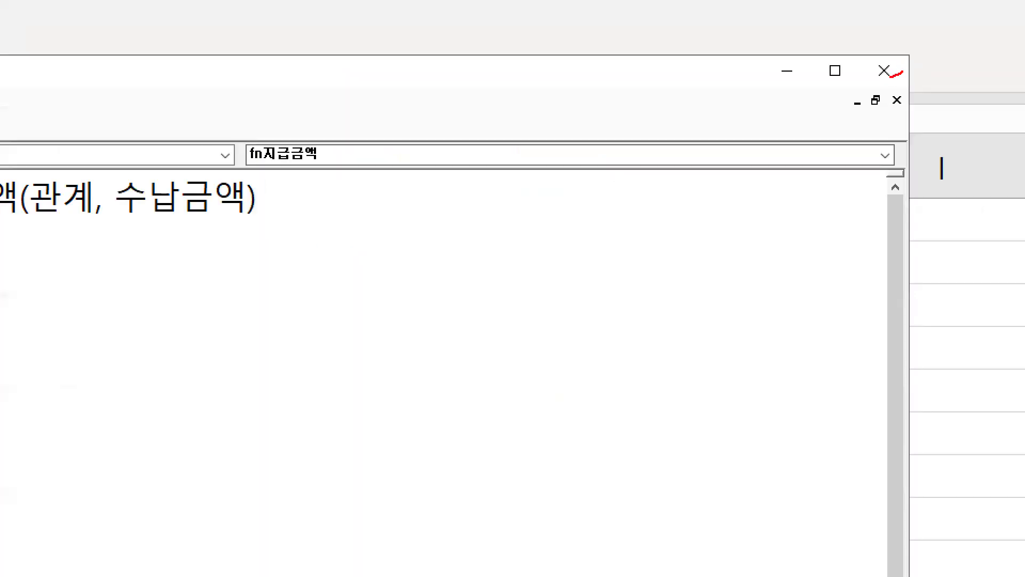
Step: Close the Visual Basic Editor and select cell H4 in the 지급금액(보상금) column of the worksheet
mouse_move(891, 77)
left_mouse_down()
mouse_move(898, 58)
mouse_move(901, 70)
left_mouse_up()
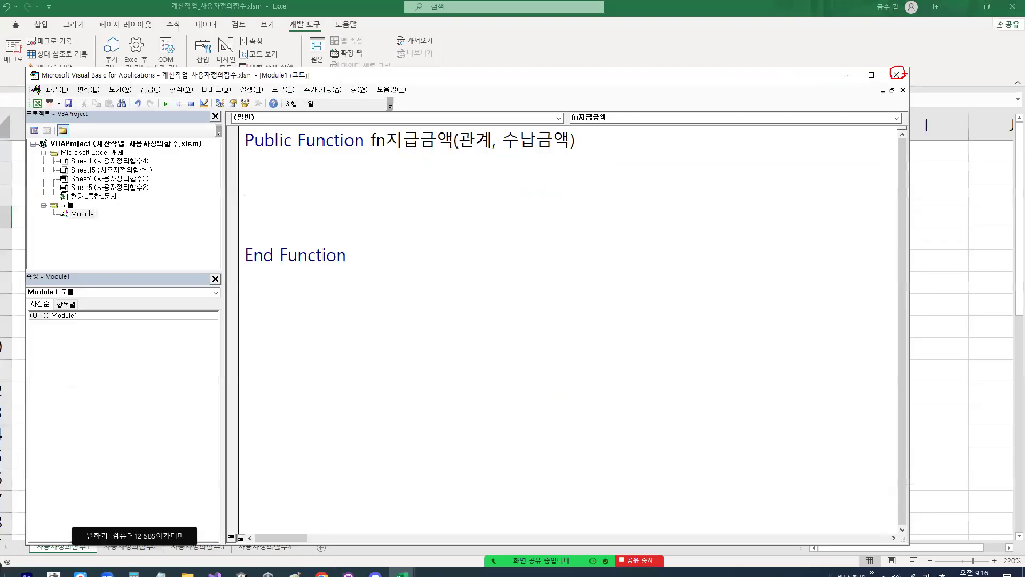
left_click(898, 75)
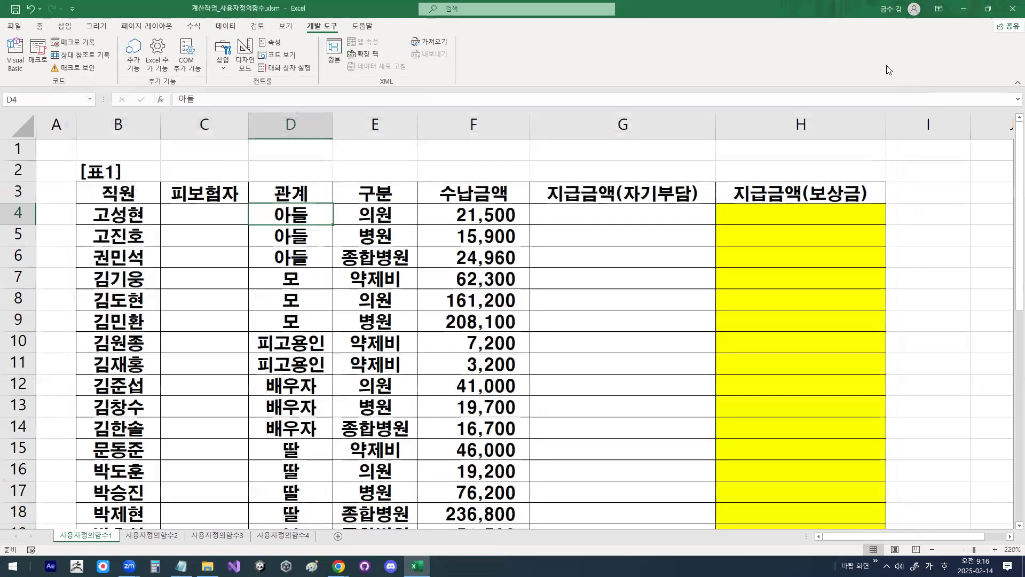
left_click(804, 209)
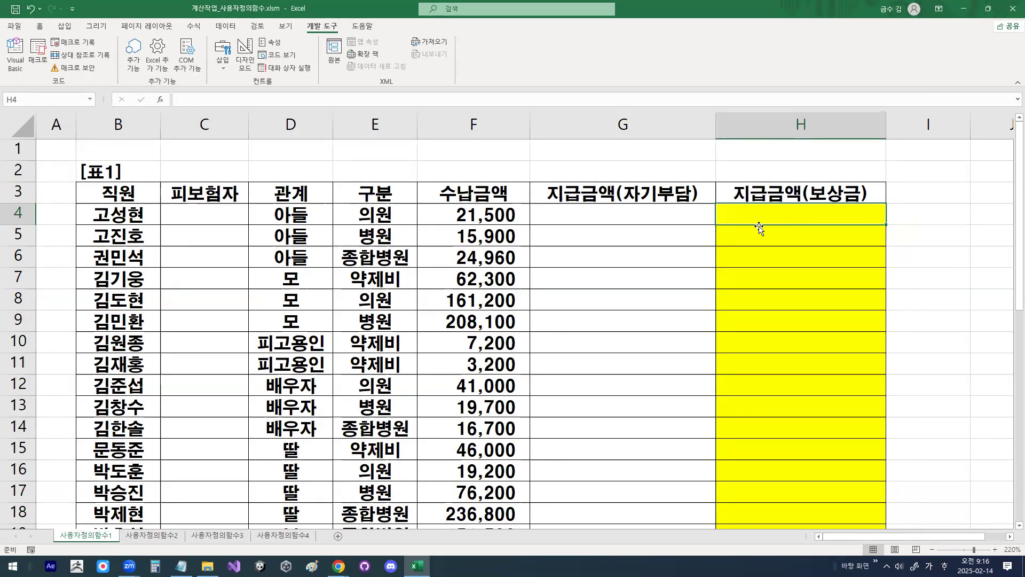
type("=")
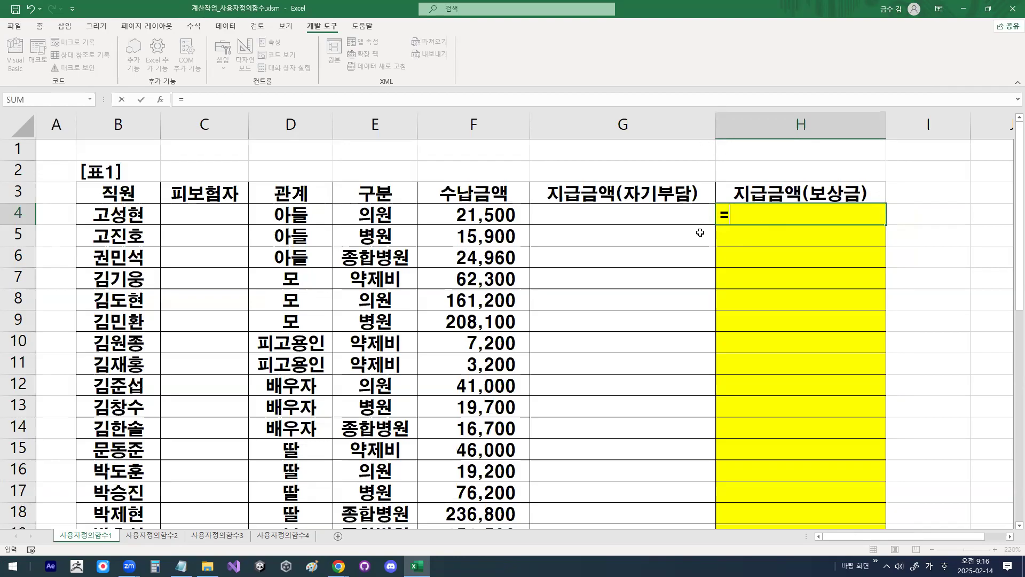
left_click(160, 99)
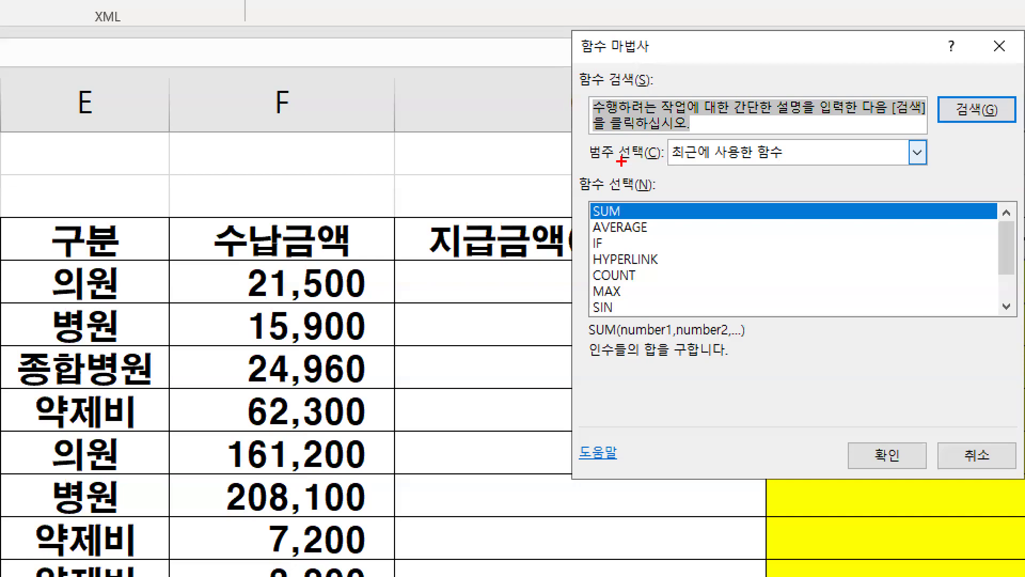
left_click_drag(589, 164, 649, 164)
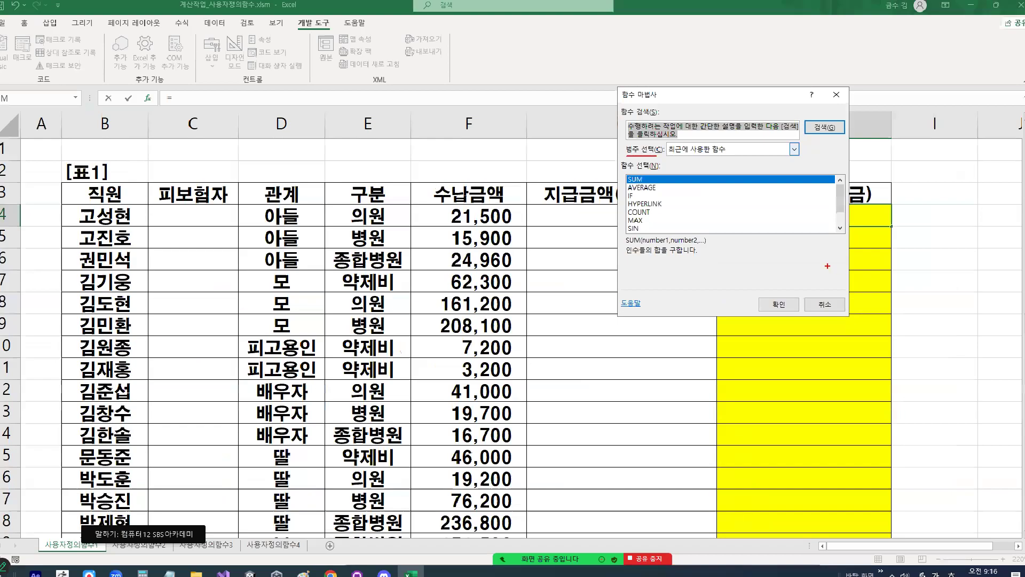
key("Escape")
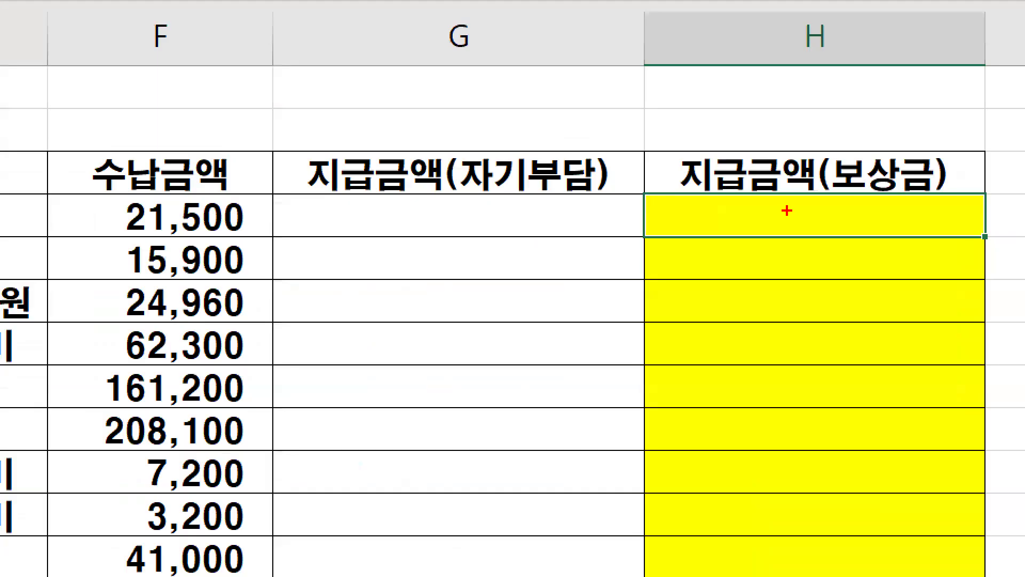
mouse_move(809, 215)
left_mouse_down()
mouse_move(776, 210)
mouse_move(777, 199)
left_mouse_up()
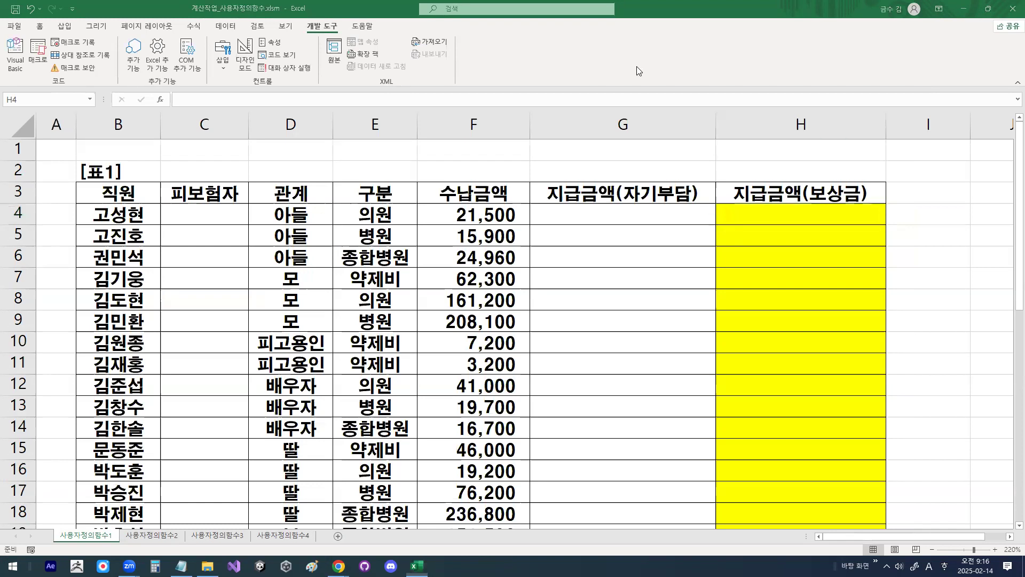
Step: Open Insert Function for H4, mark the 범주 선택 setting with the pen, view the category choices, and cancel the dialog
left_click(161, 99)
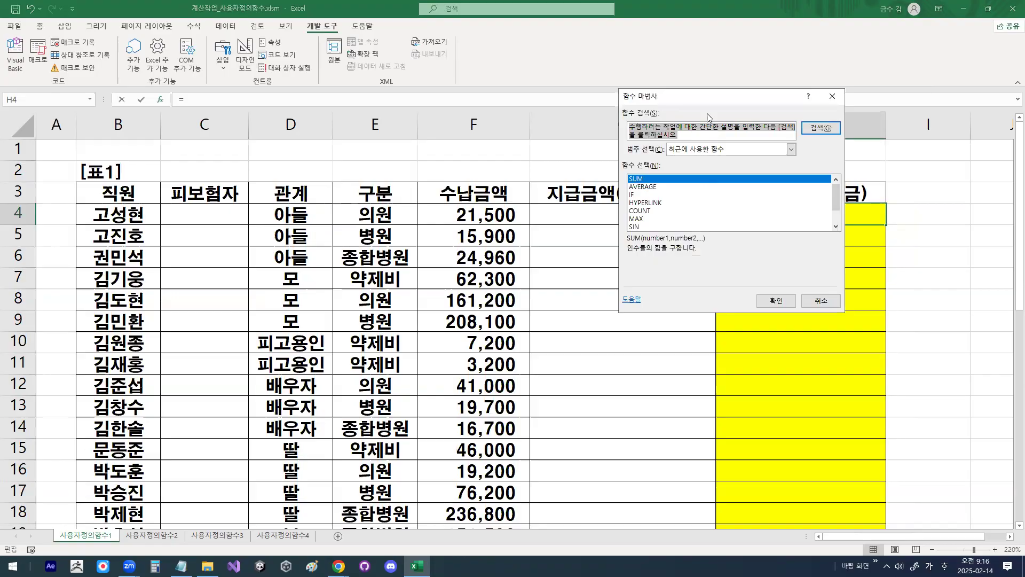
key("ctrl+1")
left_click(651, 145)
left_click_drag(598, 166, 663, 164)
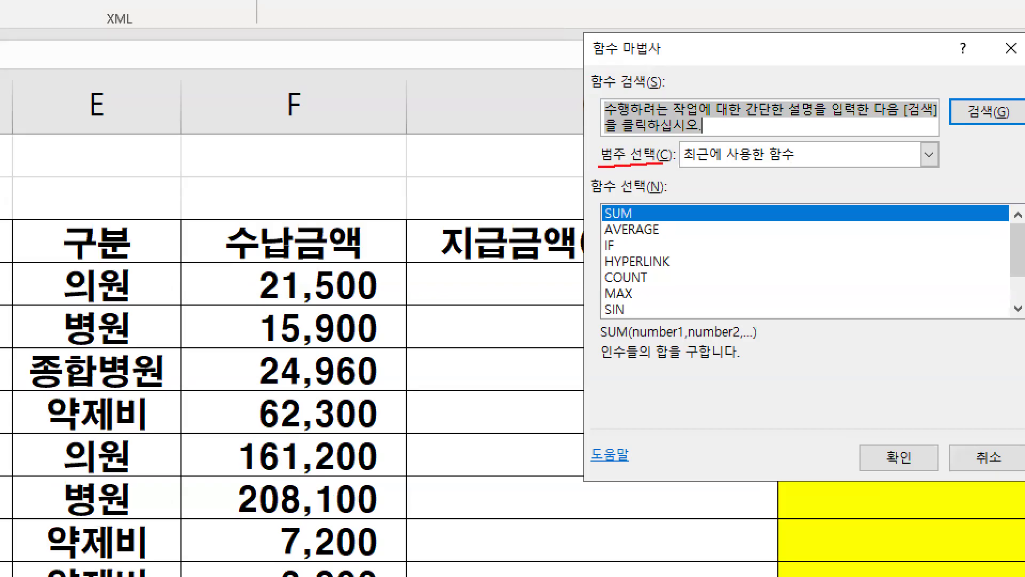
mouse_move(797, 160)
left_mouse_down()
mouse_move(678, 164)
mouse_move(779, 135)
left_mouse_up()
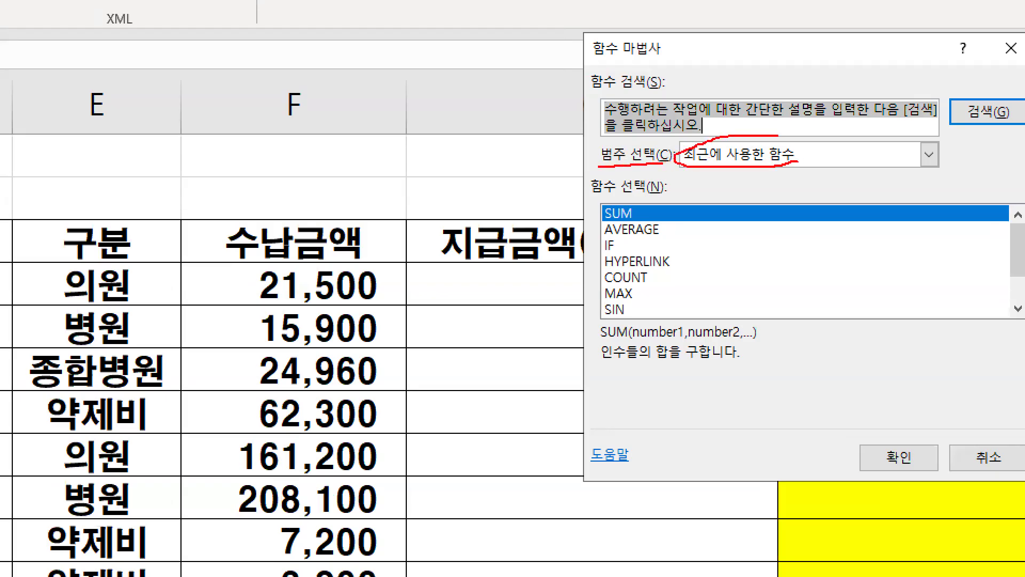
key("Escape")
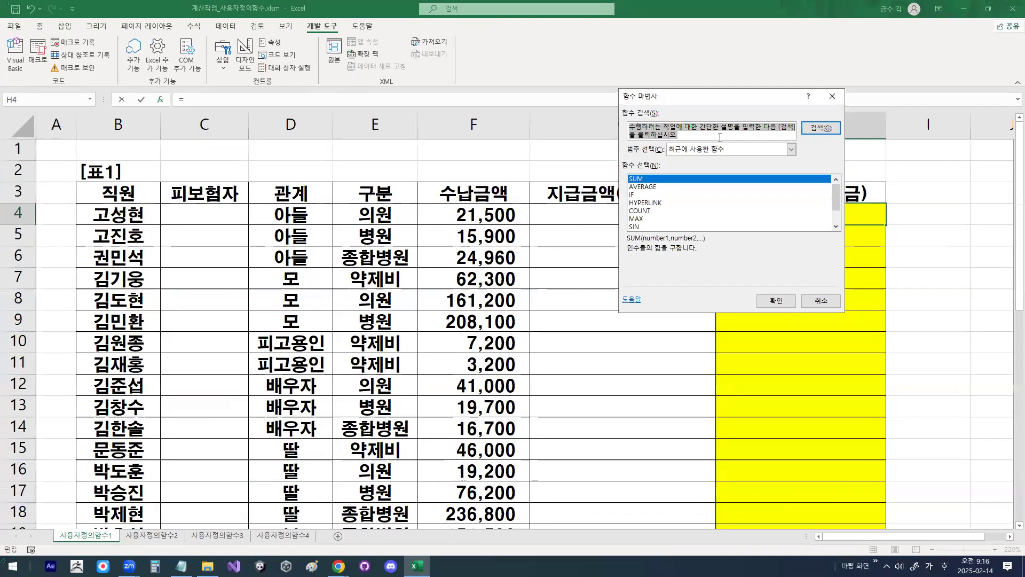
left_click(791, 150)
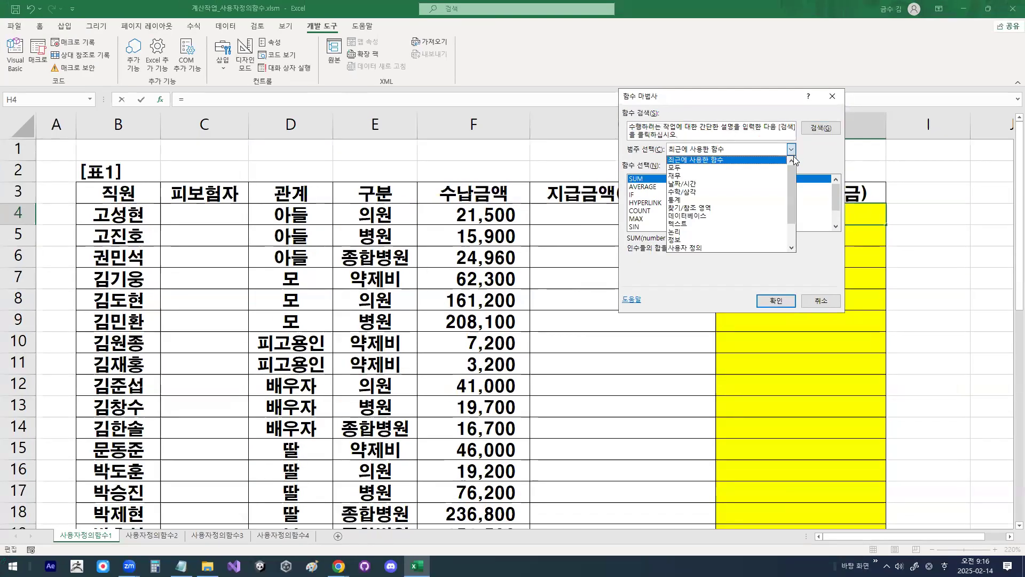
left_click(821, 301)
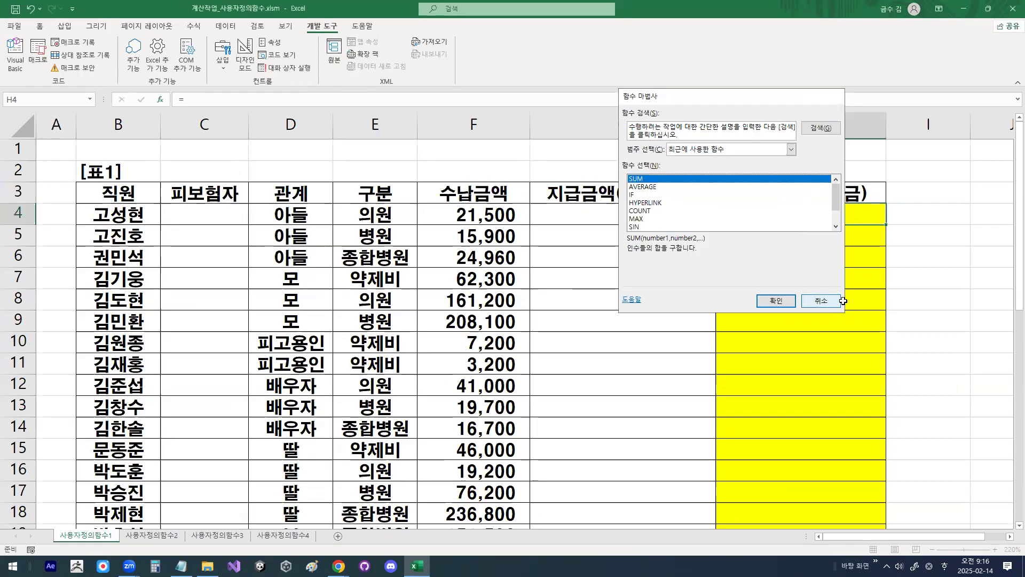
left_click(820, 301)
Step: Zoom in and circle the Insert Function symbol beside the formula bar with the pen, and clear the drawing
key("ctrl+1")
left_click(157, 93)
mouse_move(183, 95)
left_mouse_down()
mouse_move(183, 113)
mouse_move(148, 89)
mouse_move(185, 107)
left_mouse_up()
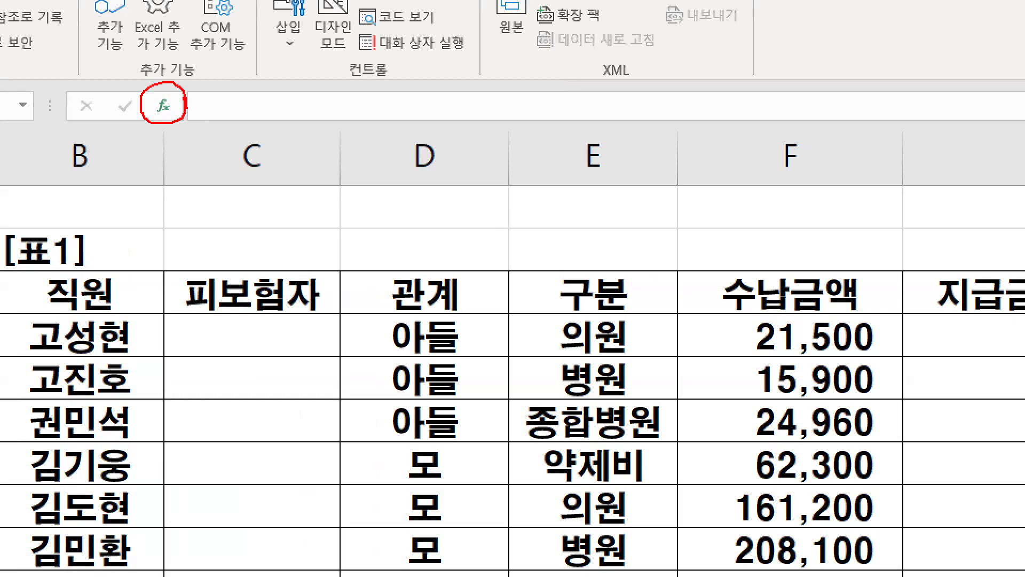
key("Escape")
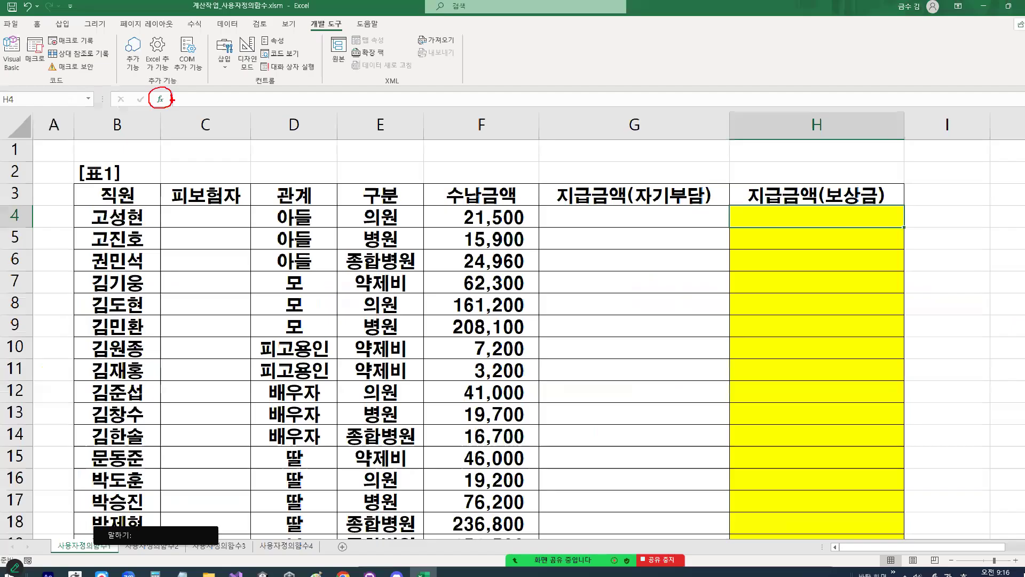
Step: Insert the function fn지급금액 from the 사용자 정의 category into cell H4, marking the category and function with the pen
left_click(163, 106)
key("ctrl+1")
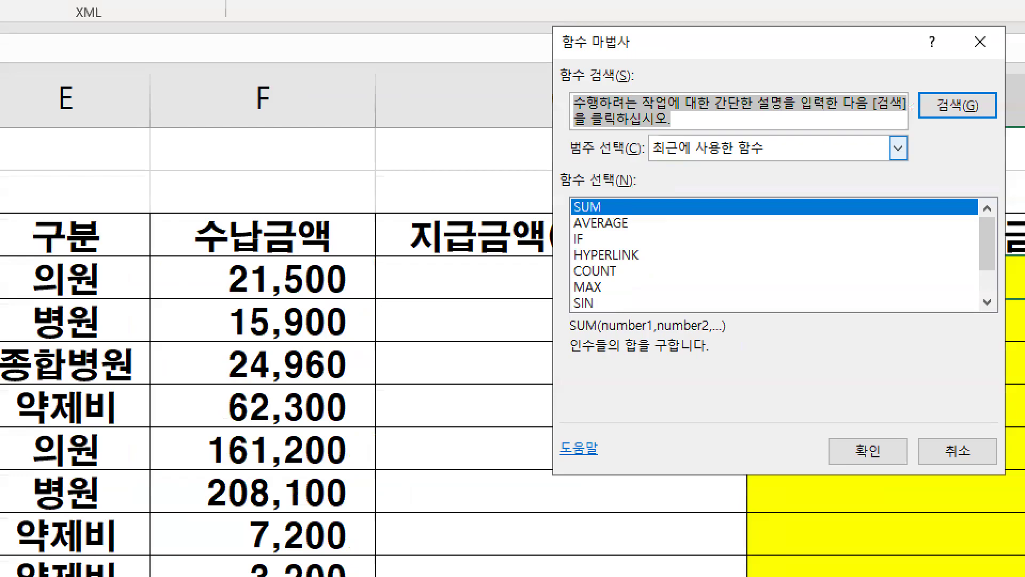
left_click_drag(626, 162, 665, 163)
mouse_move(765, 151)
left_mouse_down()
mouse_move(705, 169)
mouse_move(654, 136)
mouse_move(801, 154)
mouse_move(795, 216)
left_mouse_up()
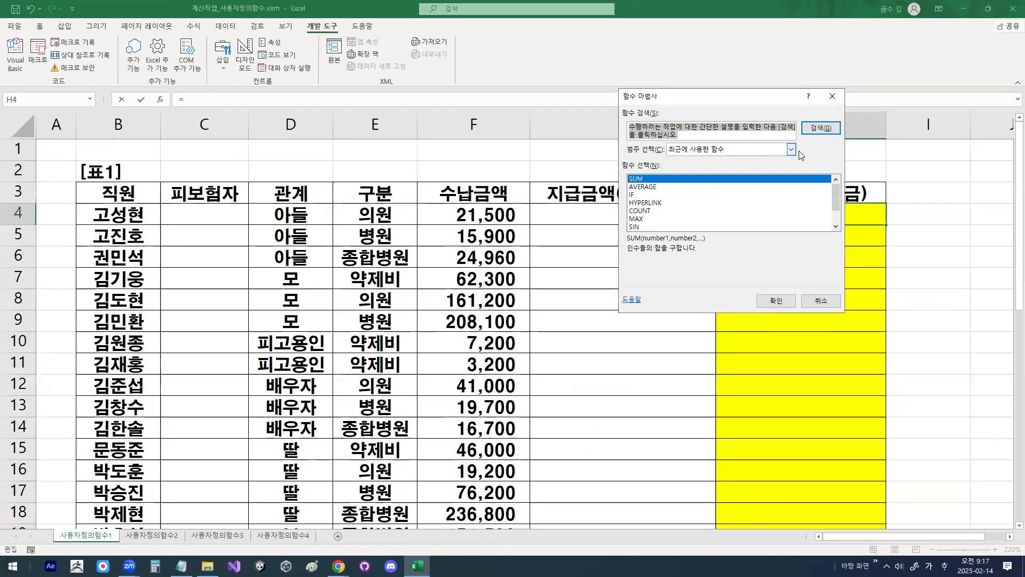
left_click(793, 151)
mouse_move(707, 215)
left_mouse_down()
mouse_move(666, 217)
mouse_move(699, 208)
left_mouse_up()
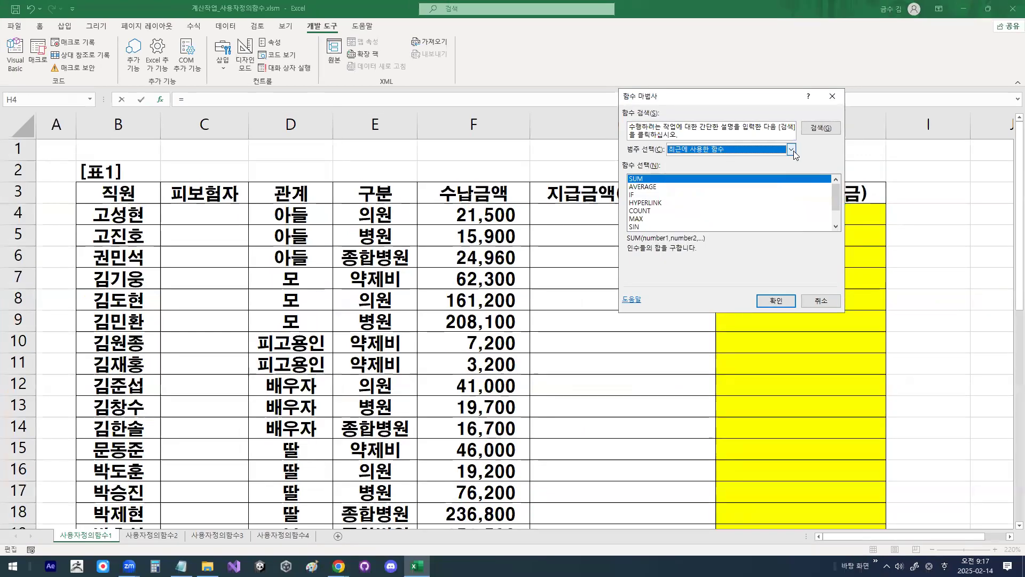
left_click(793, 152)
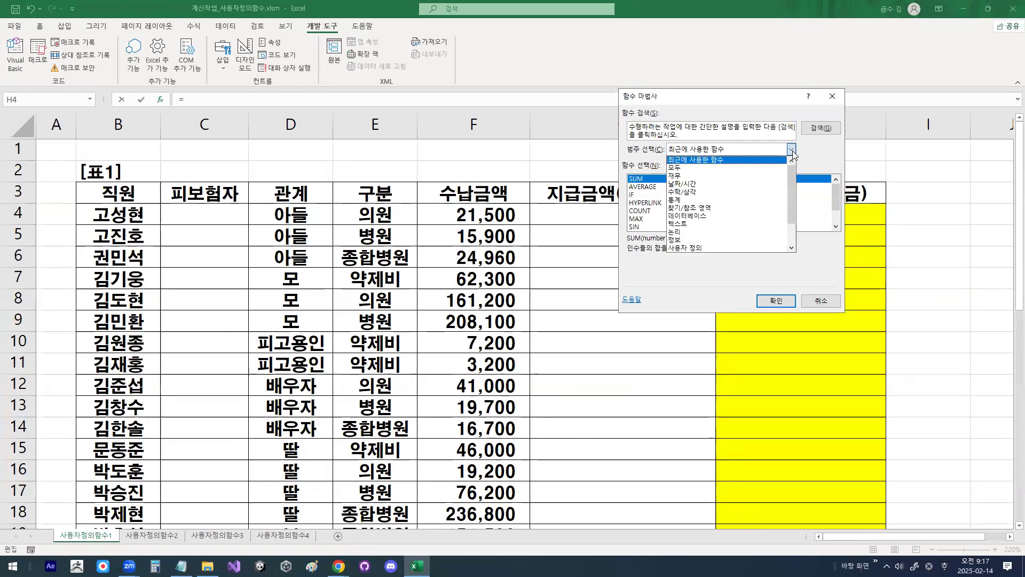
left_click(705, 247)
mouse_move(610, 184)
left_mouse_down()
mouse_move(663, 184)
mouse_move(635, 186)
mouse_move(607, 163)
mouse_move(664, 172)
left_mouse_up()
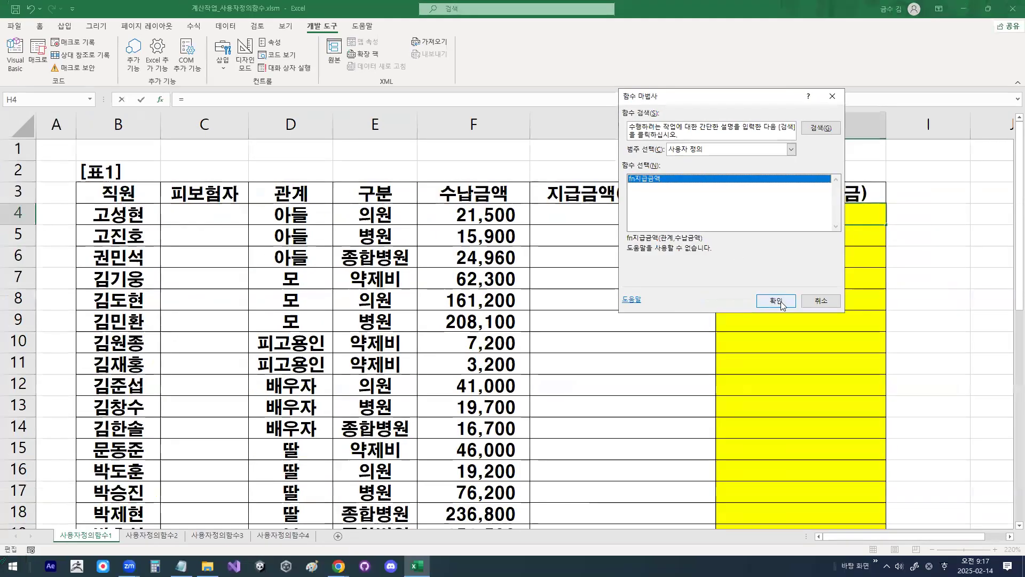
left_click(908, 418)
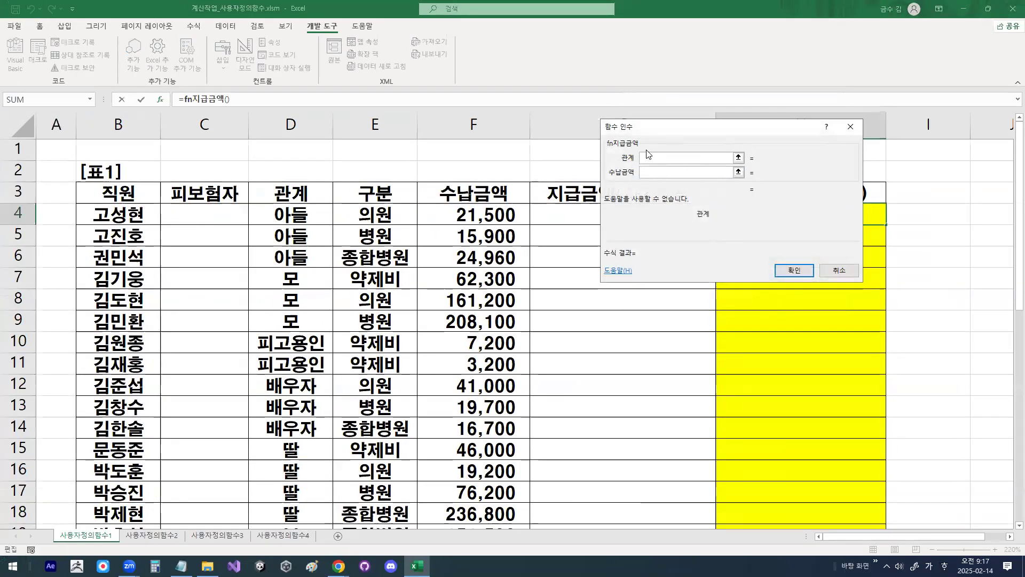
Step: Move the function arguments dialog aside and set 관계 to D4 and 수납금액 to F4
left_click_drag(648, 127, 673, 153)
mouse_move(650, 195)
left_mouse_down()
mouse_move(622, 200)
mouse_move(648, 179)
left_mouse_up()
left_click(304, 214)
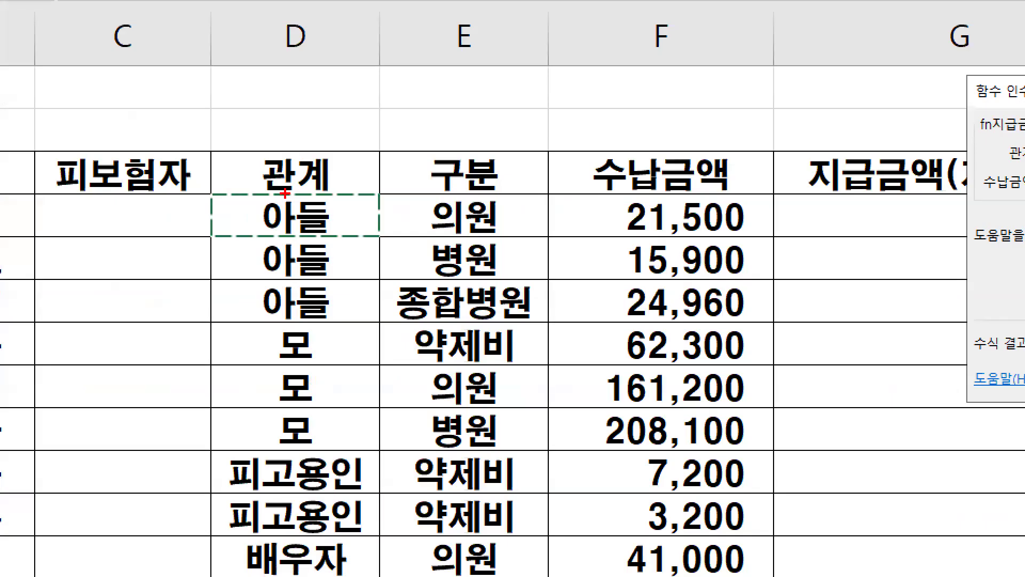
left_click_drag(286, 203, 306, 193)
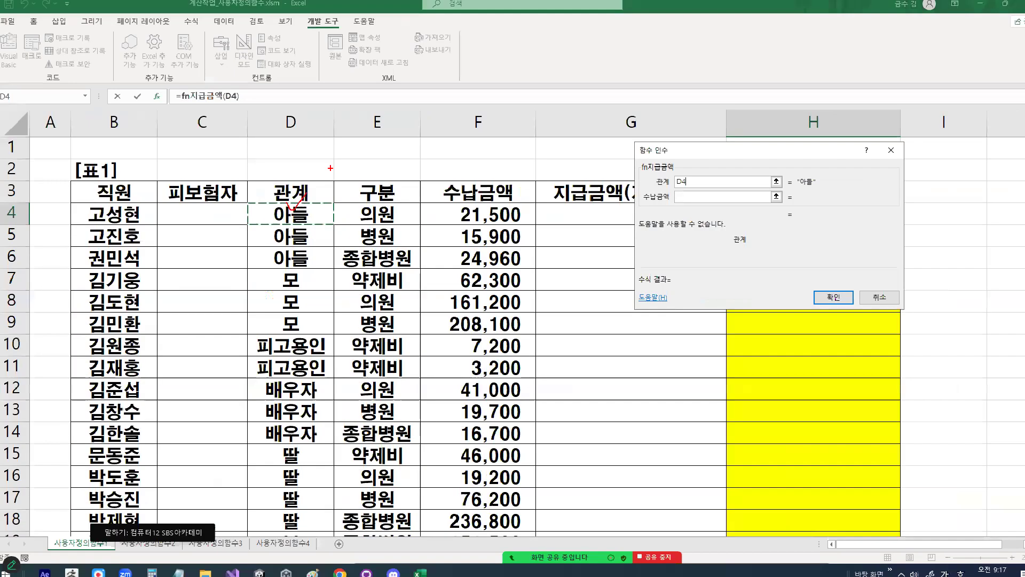
left_click(674, 198)
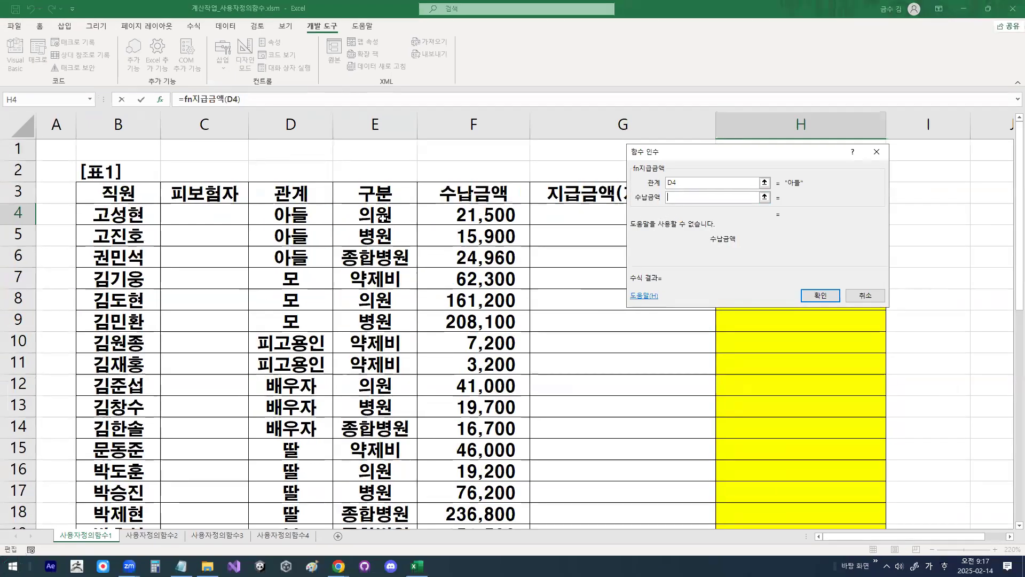
left_click(456, 214)
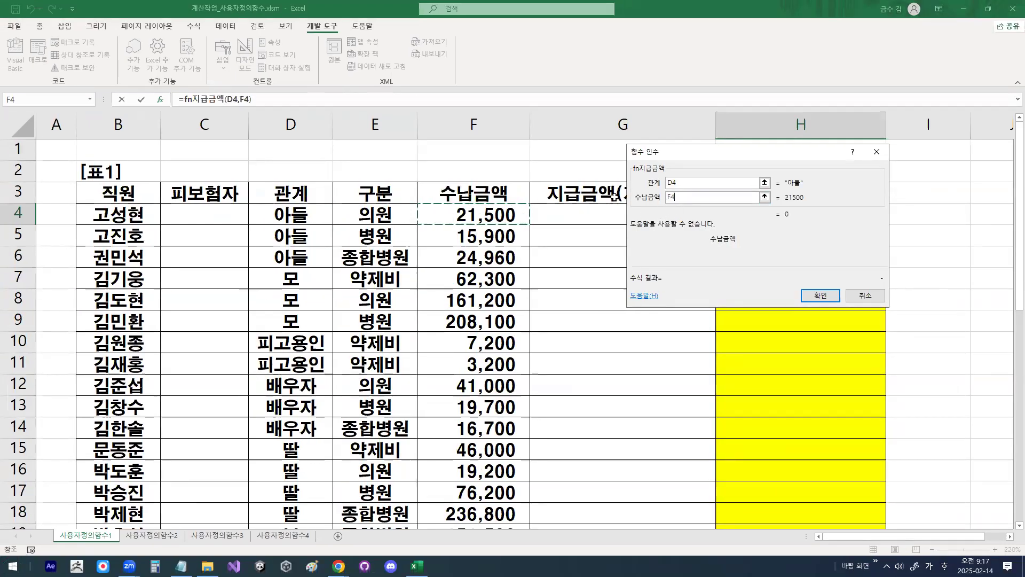
Step: Circle the D4 argument and the first data cells of 관계 and 수납금액 with the pen, and clear the drawings
key("ctrl+1")
mouse_move(679, 186)
left_mouse_down()
mouse_move(662, 181)
mouse_move(675, 172)
left_mouse_up()
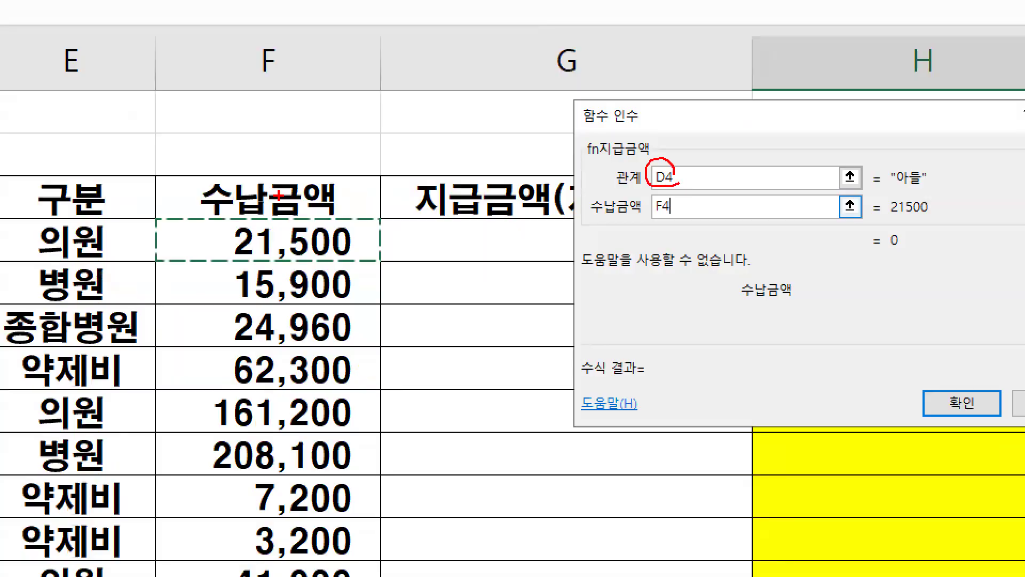
key("Escape")
key("ctrl+1")
left_click(308, 211)
mouse_move(309, 210)
left_mouse_down()
mouse_move(286, 235)
mouse_move(304, 201)
left_mouse_up()
left_click_drag(660, 202, 656, 197)
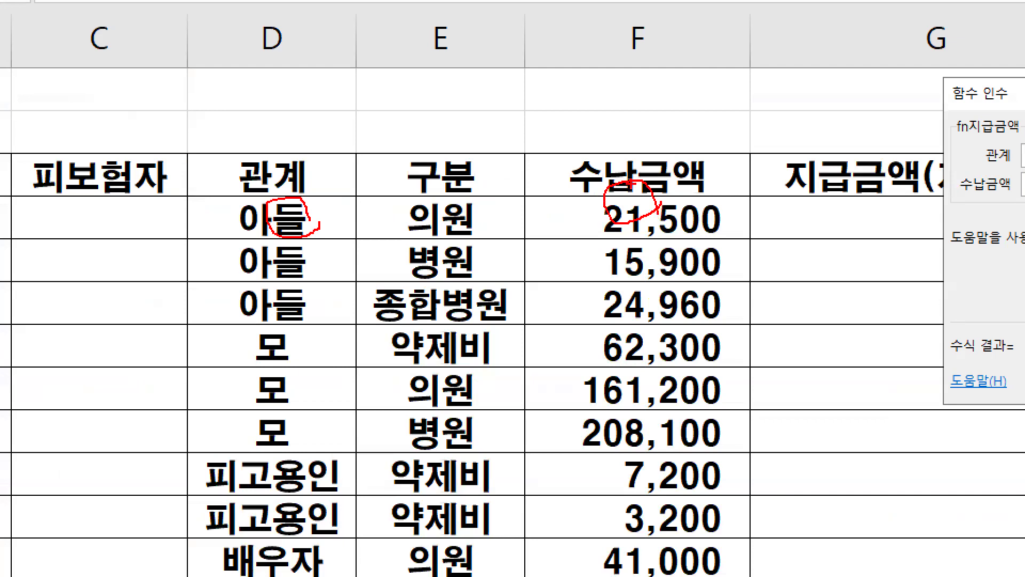
key("Escape")
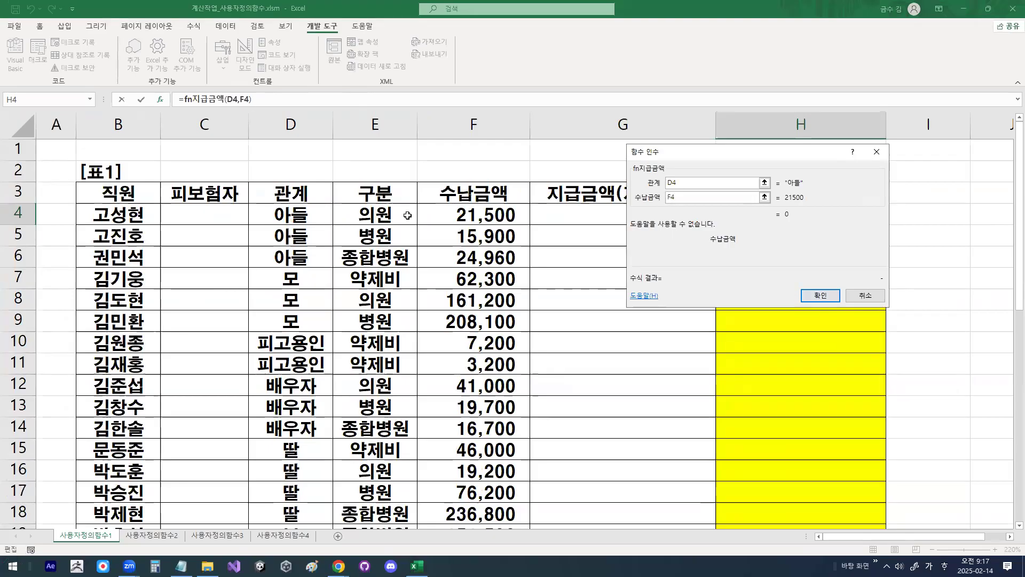
Step: Circle D4 and F4 in the function arguments with the pen, clear the drawing, and confirm the function for H4
key("ctrl+1")
left_click_drag(659, 171, 674, 150)
mouse_move(682, 199)
left_mouse_down()
mouse_move(675, 180)
mouse_move(673, 203)
left_mouse_up()
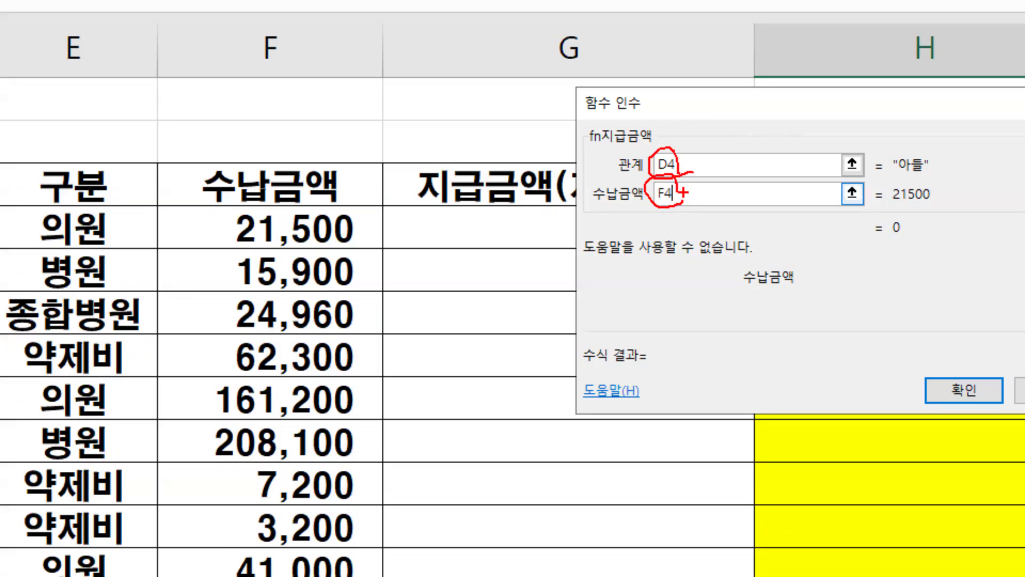
left_click_drag(407, 319, 538, 318)
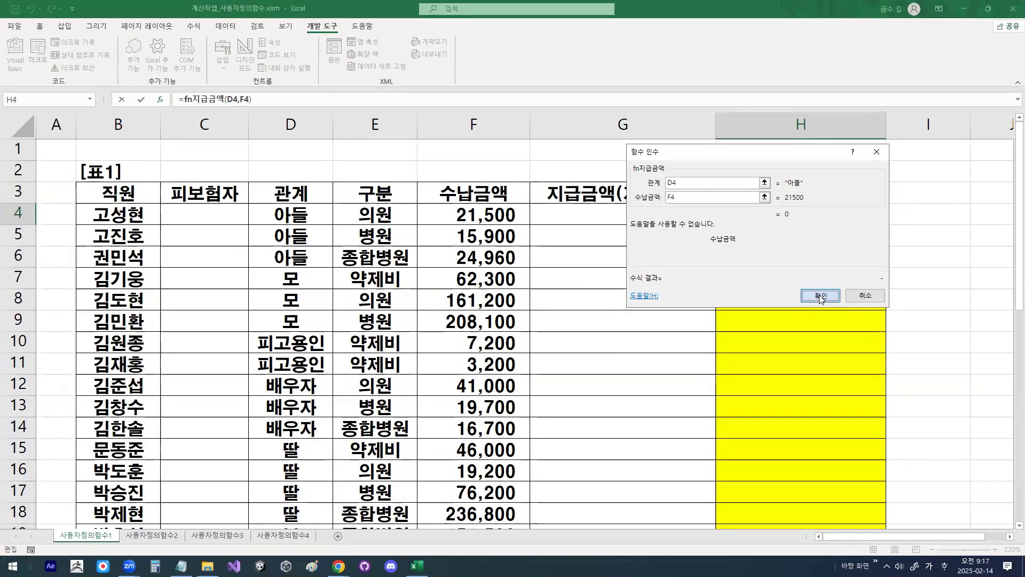
left_click(821, 297)
Step: Mark the fill handle of H4 with the pen and fill the function down the 지급금액(보상금) column to row 38
left_click_drag(872, 201, 832, 192)
left_click_drag(874, 189, 893, 218)
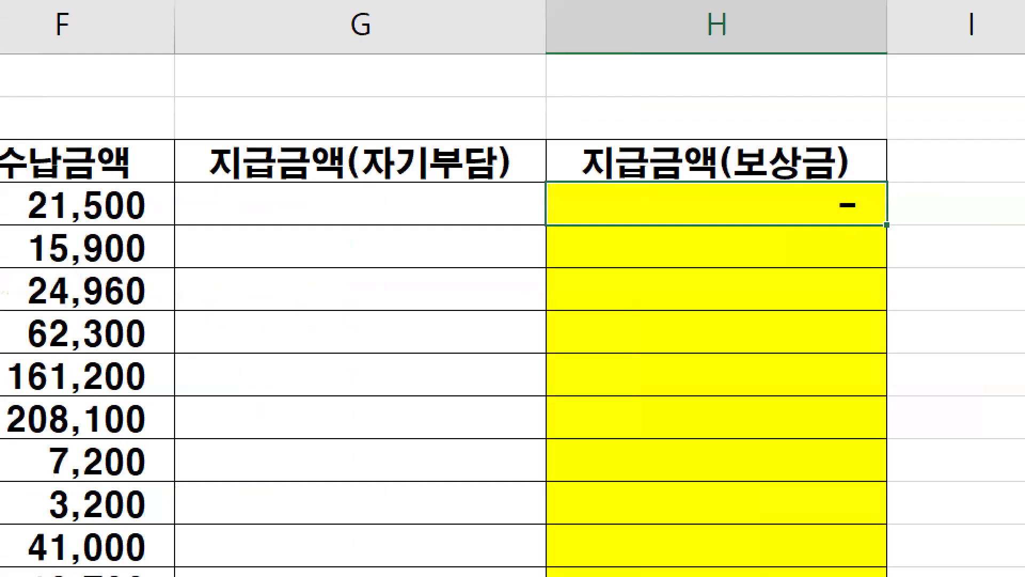
left_click_drag(875, 234, 889, 207)
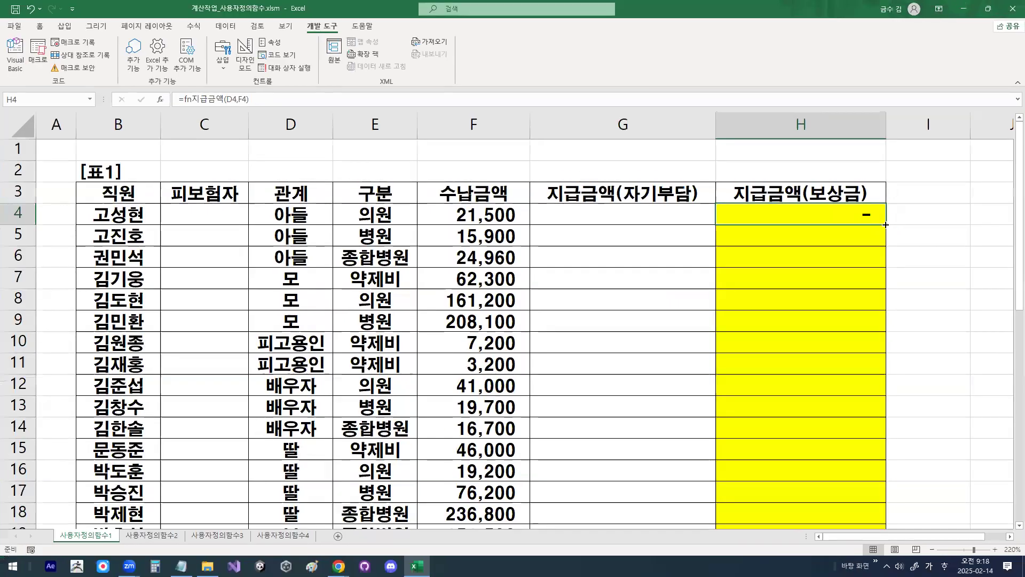
double_click(887, 225)
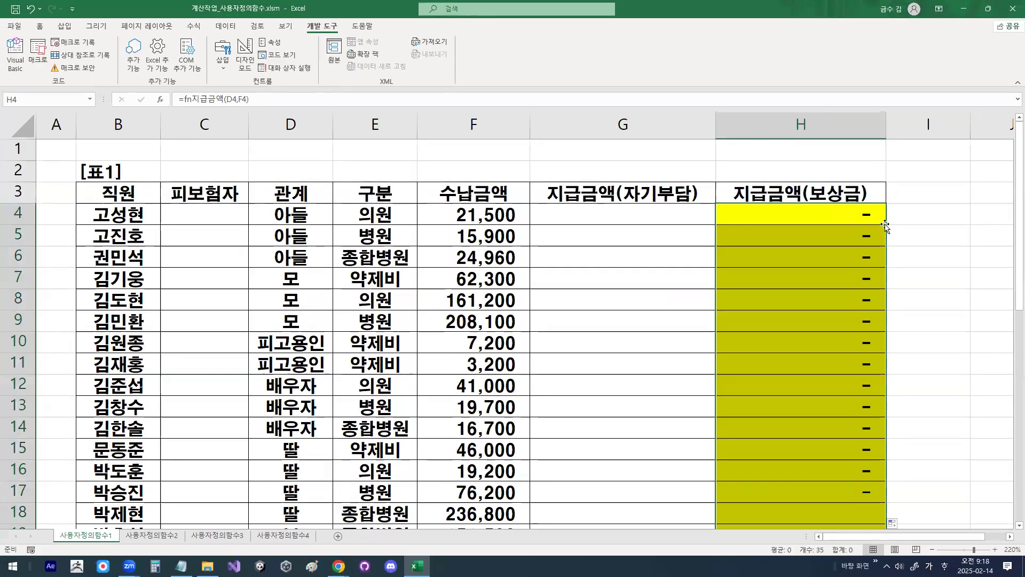
left_click_drag(848, 212, 856, 485)
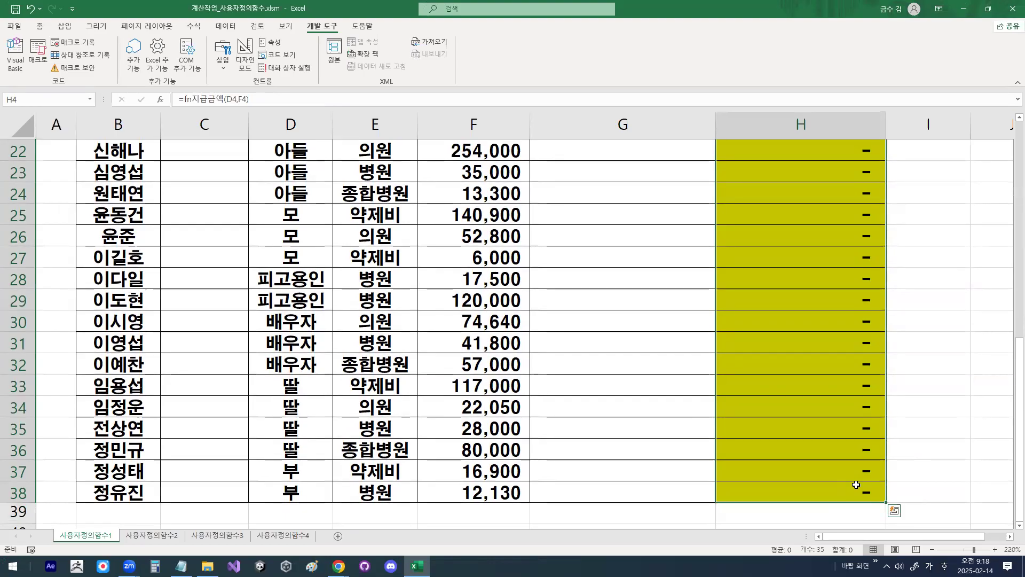
Step: Undo the fill of the 지급금액(보상금) column and the function entry in H4, and select H4 alone
key("ctrl+z")
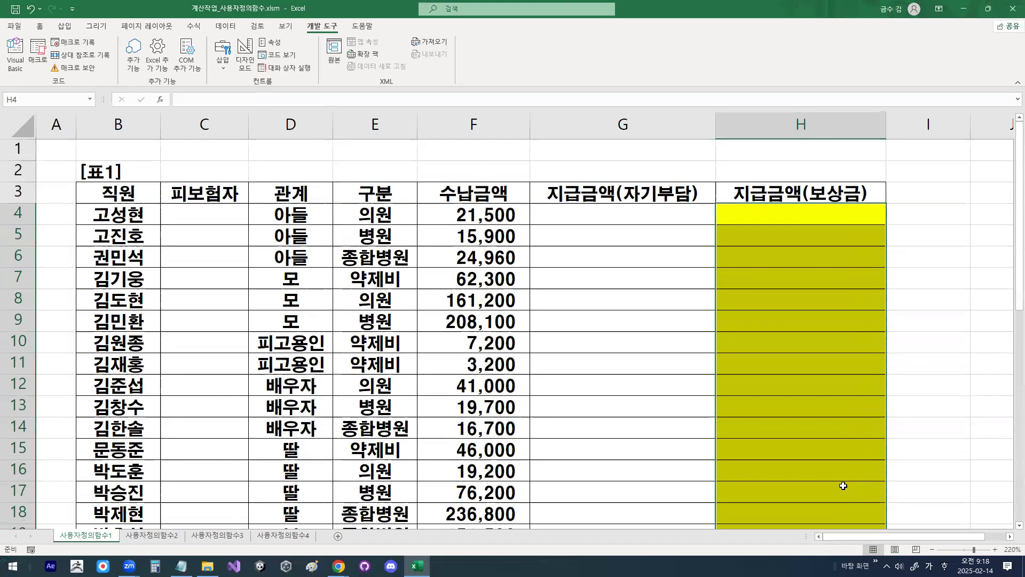
left_click(748, 213)
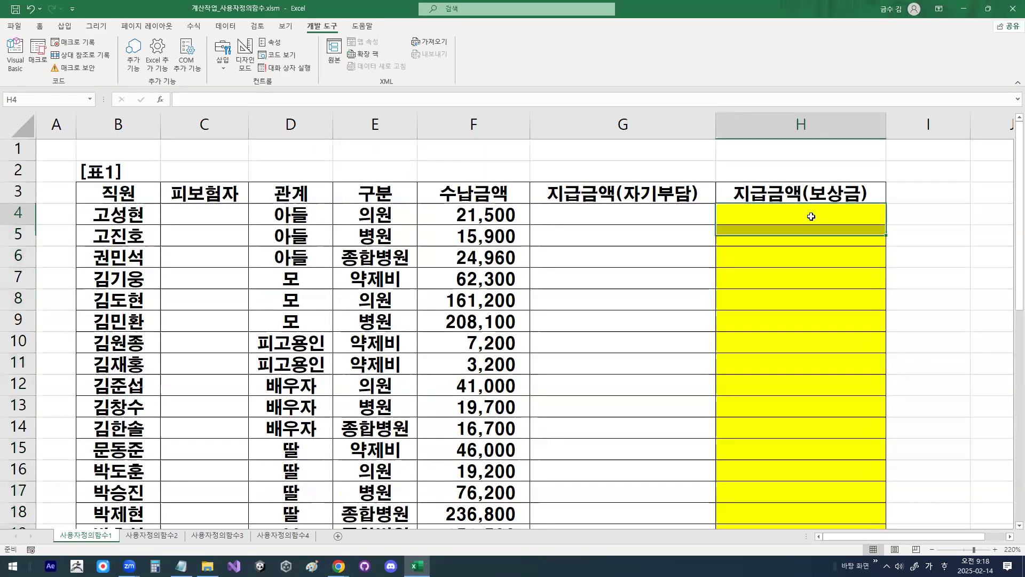
Step: Switch to the Notepad lesson notes and examine the remaining procedure and the 구문 3가지 section, highlighting the syntax names
left_click(181, 566)
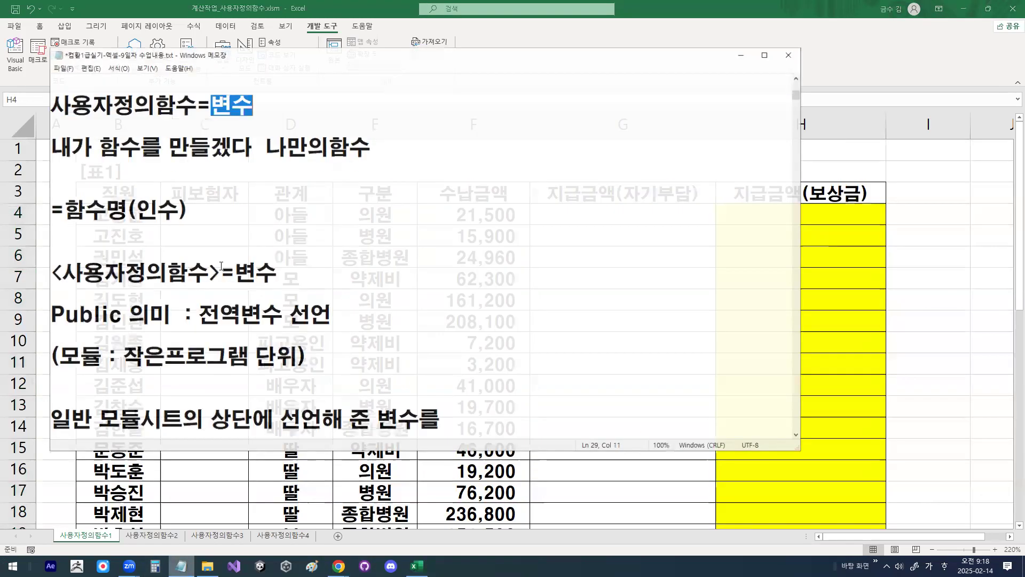
scroll(221, 266, "down", 1)
left_click(223, 251)
scroll(233, 276, "down", 3)
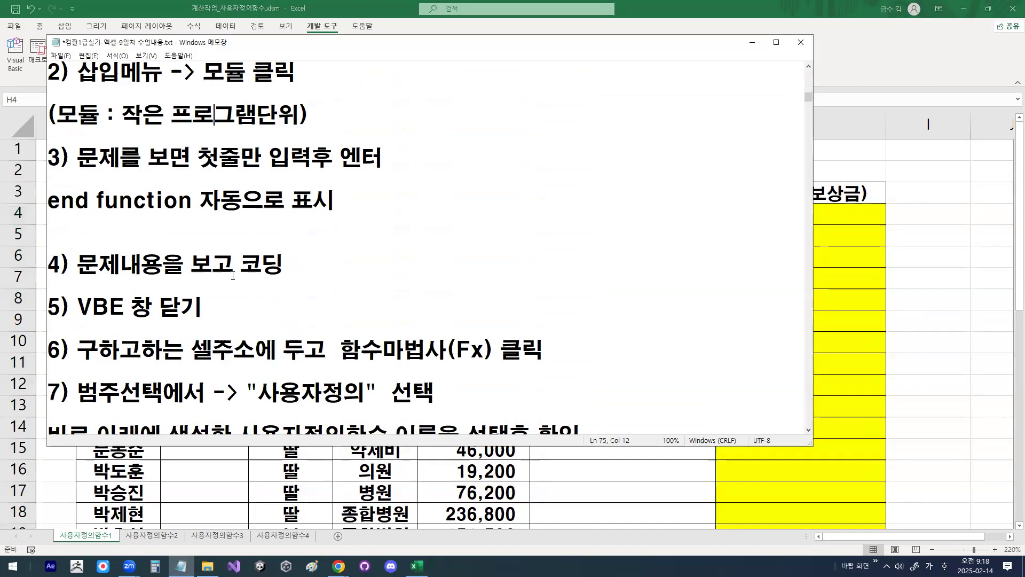
scroll(233, 276, "down", 1)
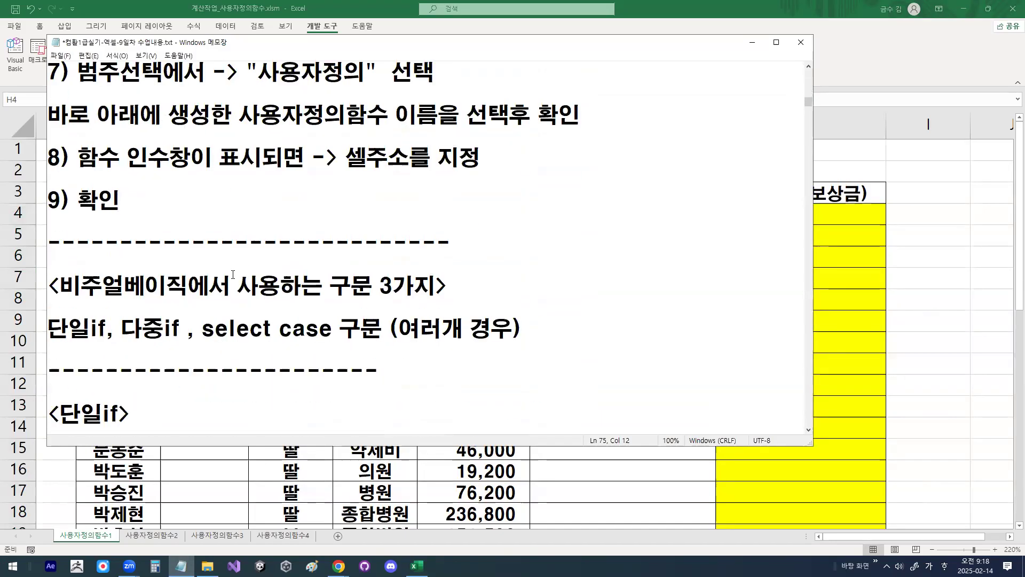
left_click_drag(330, 288, 437, 289)
scroll(105, 265, "down", 1)
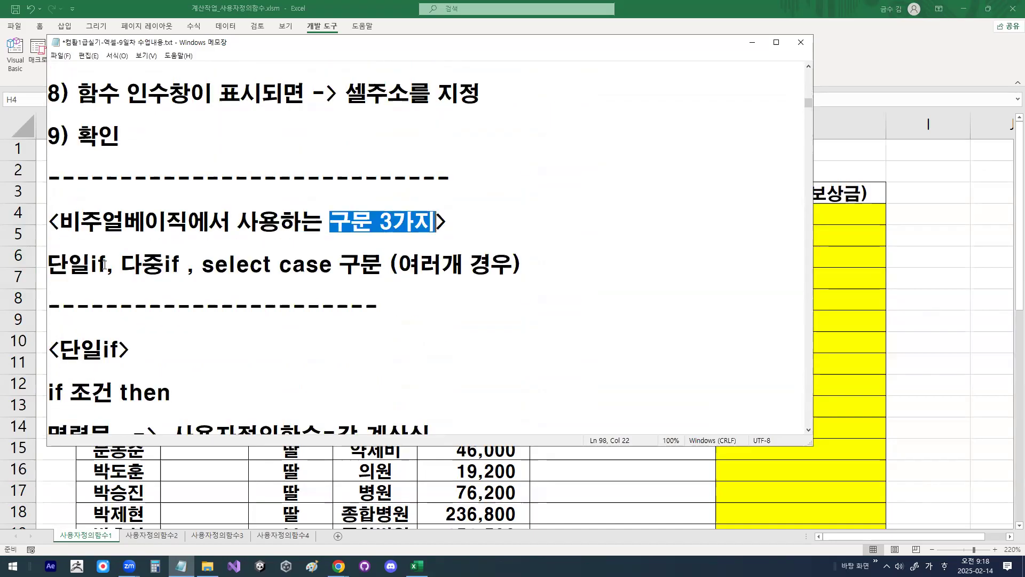
left_click_drag(50, 273, 378, 268)
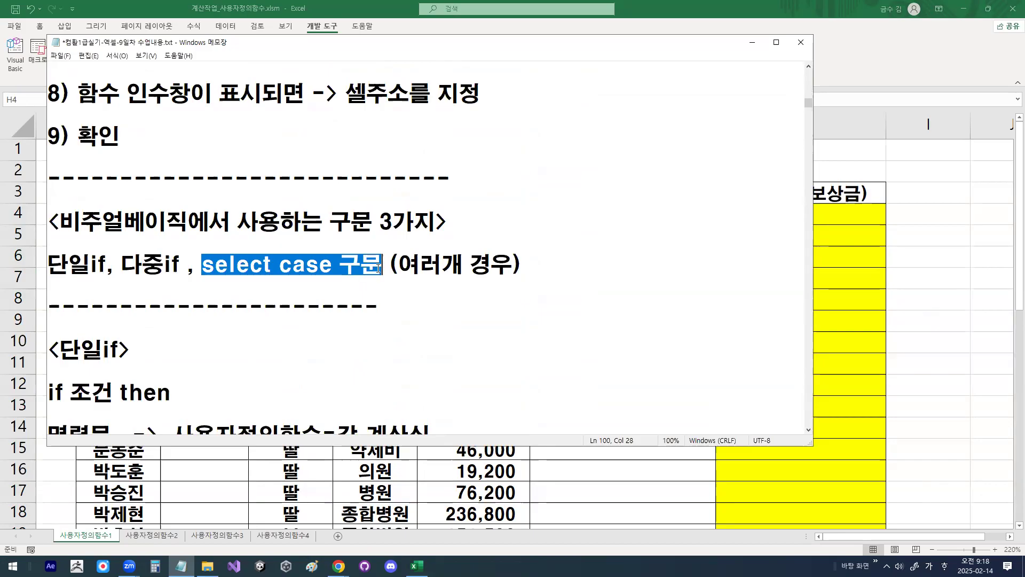
left_click(230, 264)
Step: Examine the opening of the 단일if syntax in the notes, highlighting 조건, then and 명령문
scroll(233, 262, "down", 1)
scroll(153, 264, "down", 1)
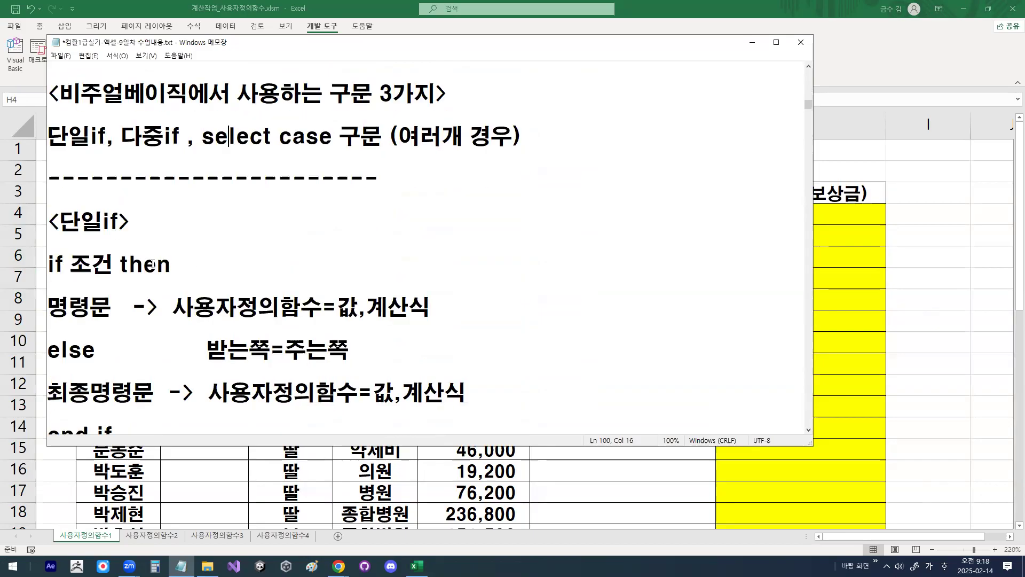
scroll(124, 234, "down", 1)
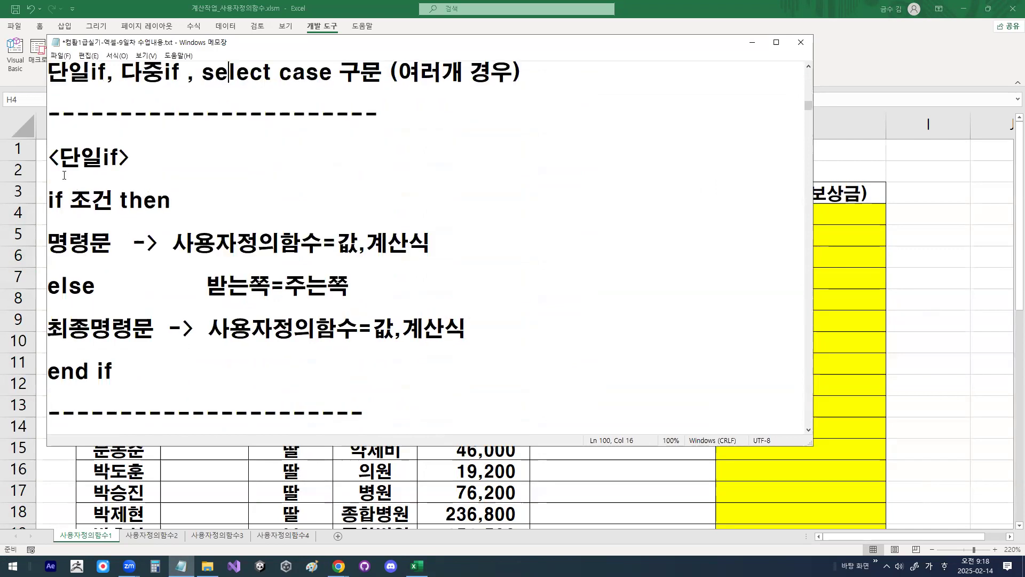
left_click_drag(60, 157, 127, 152)
left_click_drag(63, 194, 104, 200)
left_click(71, 200)
double_click(131, 200)
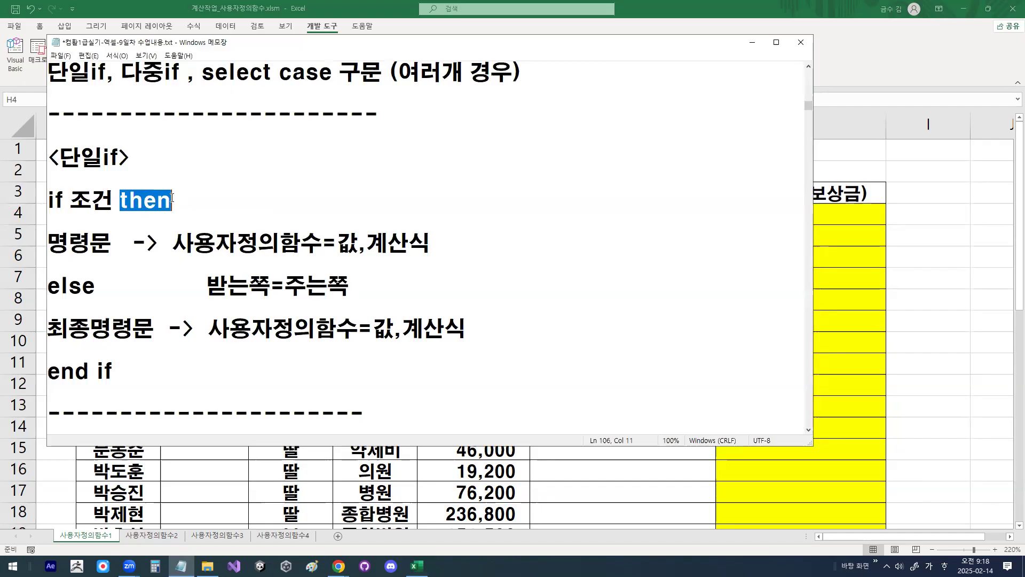
left_click(87, 199)
left_click_drag(88, 197, 106, 195)
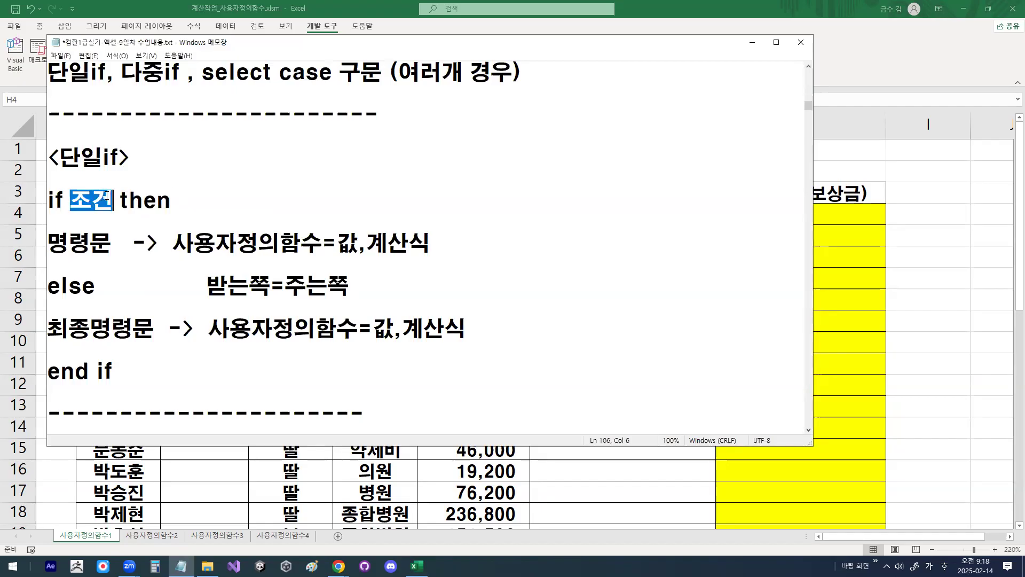
left_click_drag(50, 241, 101, 236)
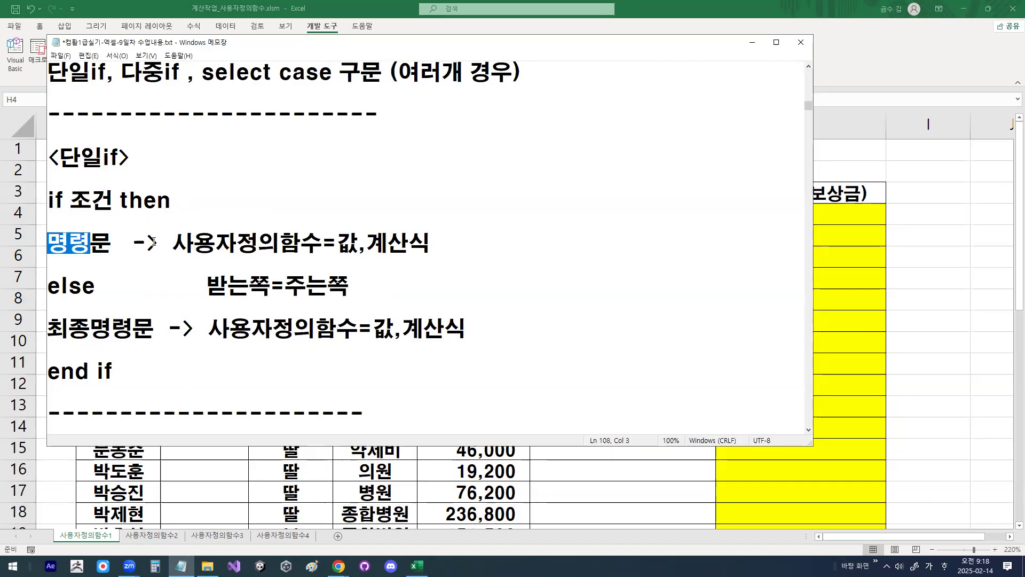
Step: Highlight the expression 사용자정의함수=값,계산식 on the 명령문 line and mark its two sides with the pen
left_click_drag(173, 243, 368, 243)
left_click(366, 243)
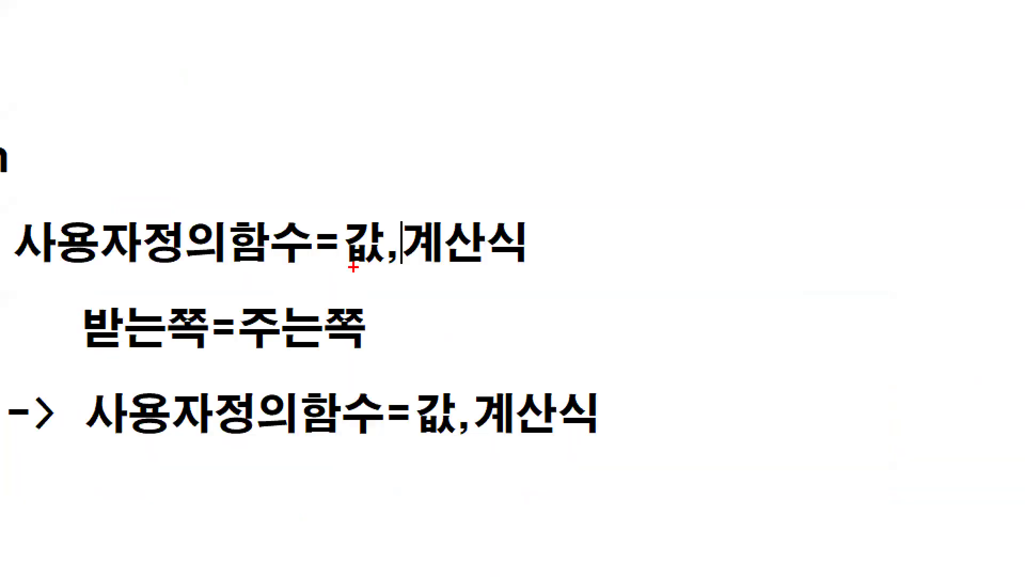
left_click_drag(353, 267, 522, 265)
mouse_move(422, 271)
left_mouse_down()
mouse_move(462, 247)
mouse_move(422, 206)
mouse_move(451, 248)
mouse_move(377, 155)
mouse_move(265, 136)
mouse_move(182, 204)
mouse_move(214, 206)
left_mouse_up()
left_click_drag(42, 265, 288, 264)
left_click_drag(367, 272, 509, 272)
mouse_move(385, 266)
left_mouse_down()
mouse_move(338, 251)
mouse_move(386, 261)
left_mouse_up()
mouse_move(506, 265)
left_mouse_down()
mouse_move(537, 256)
mouse_move(450, 200)
mouse_move(516, 224)
left_mouse_up()
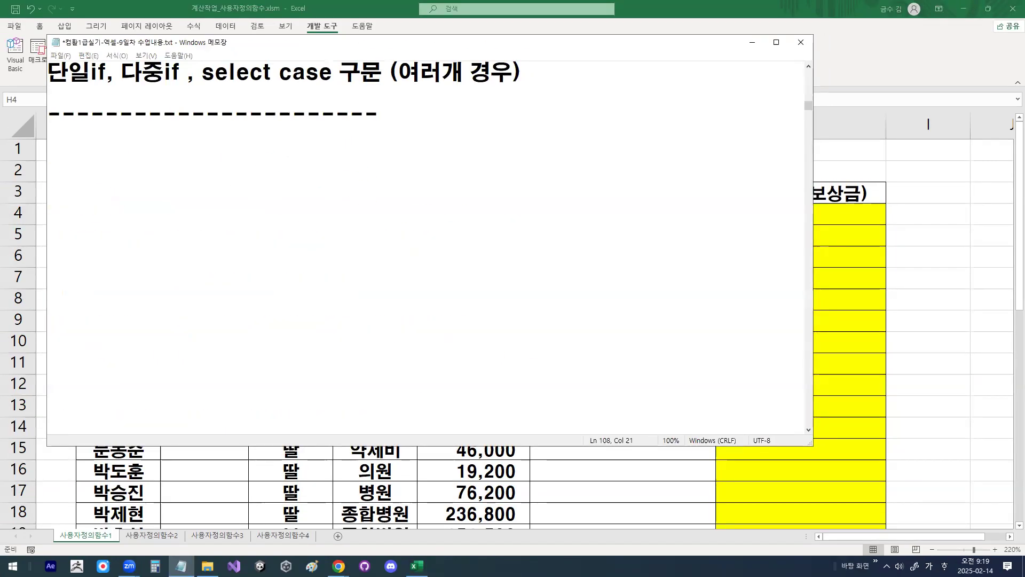
Step: Underline and circle 사용자정의함수 on the 명령문 line, draw an arrow to it from 계산식, and clear the drawing
key("ctrl+1")
left_click(251, 251)
left_click_drag(121, 262, 345, 261)
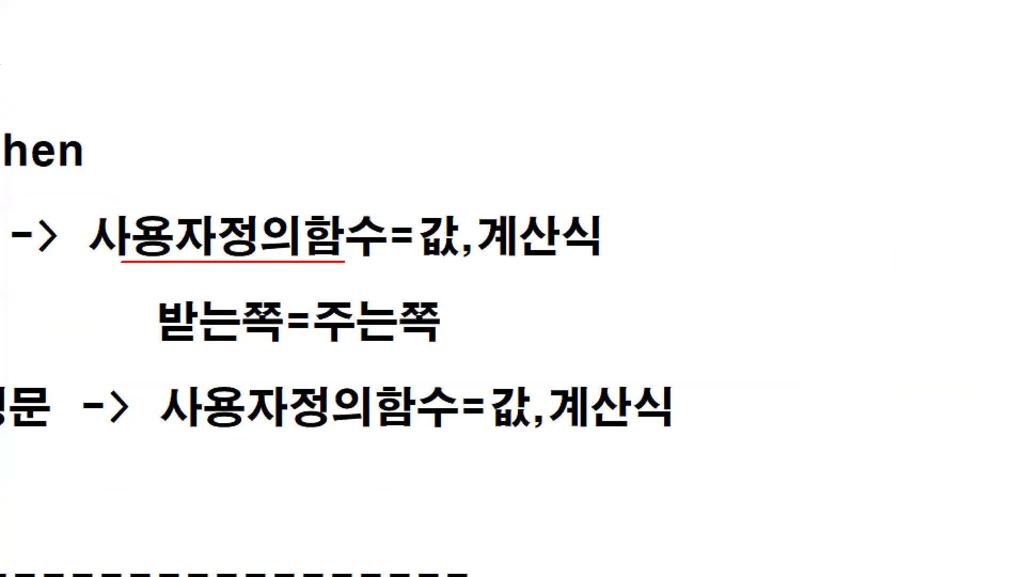
mouse_move(536, 222)
left_mouse_down()
mouse_move(465, 146)
mouse_move(299, 209)
mouse_move(325, 212)
left_mouse_up()
mouse_move(374, 246)
left_mouse_down()
mouse_move(190, 270)
mouse_move(353, 259)
left_mouse_up()
key("Escape")
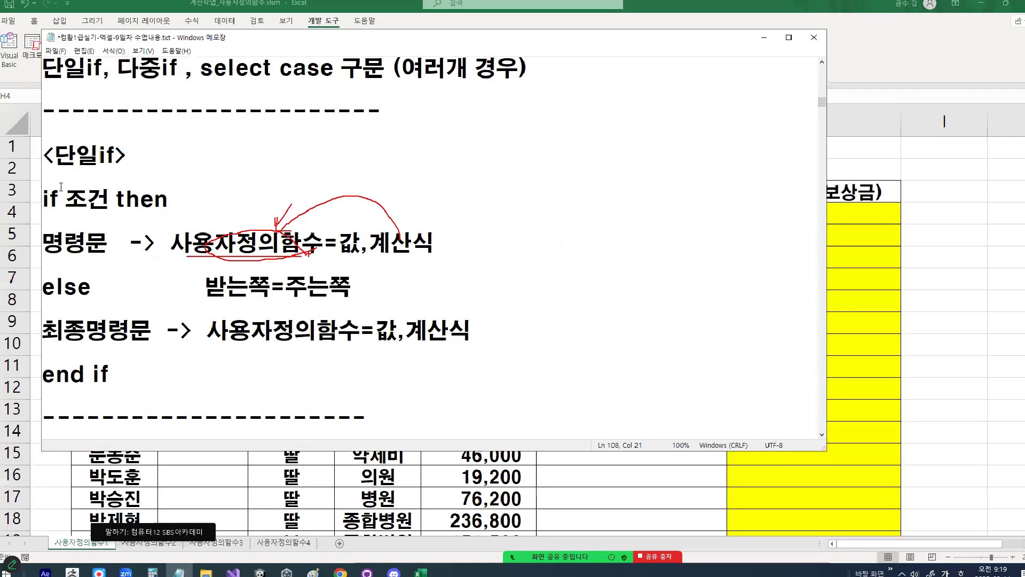
Step: Underline 사용자정의함수 again, circle 값 and 계산식 with the pen, add an arrow to the function name, and clear the drawing
key("ctrl+1")
left_click(214, 246)
left_click_drag(153, 258, 341, 259)
mouse_move(587, 260)
left_mouse_down()
mouse_move(480, 220)
mouse_move(508, 258)
left_mouse_up()
mouse_move(638, 243)
left_mouse_down()
mouse_move(590, 248)
mouse_move(601, 208)
left_mouse_up()
mouse_move(257, 198)
left_mouse_down()
mouse_move(267, 217)
mouse_move(331, 128)
left_mouse_up()
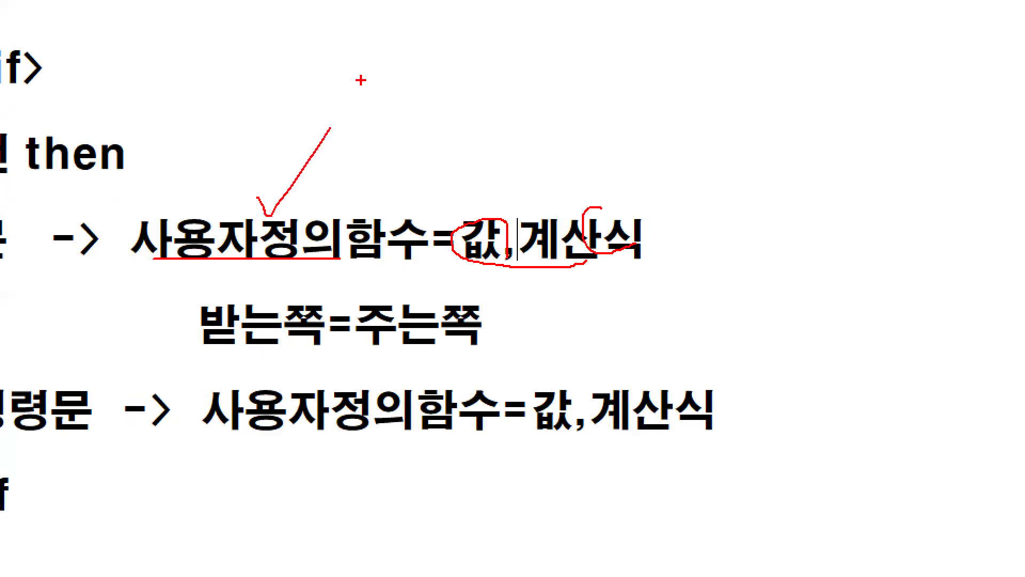
key("Escape")
Step: Review the 단일if lines from 명령문 through else, 최종명령문 and end if by highlighting them, and minimize the notes
left_click_drag(178, 243, 429, 244)
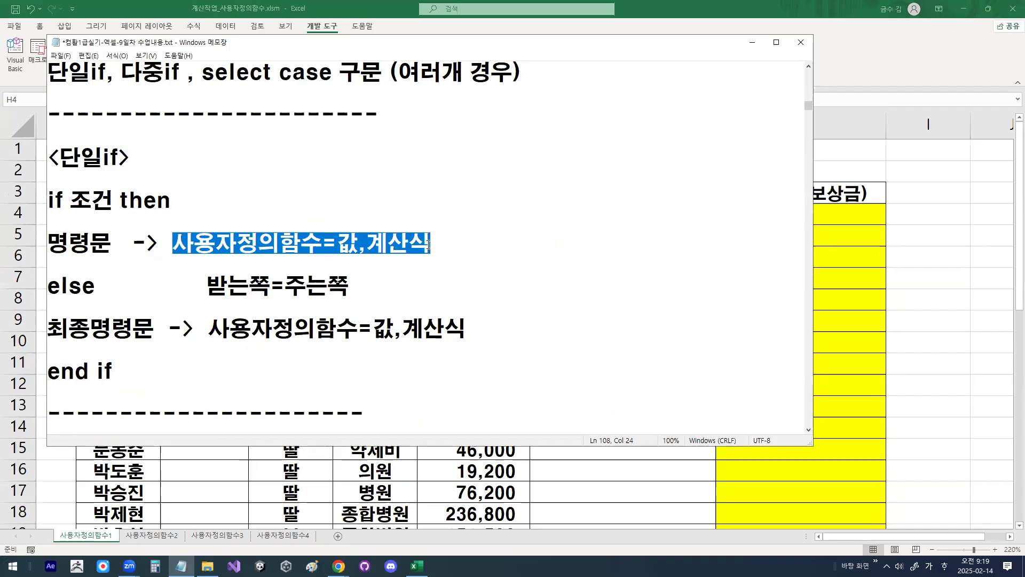
left_click_drag(50, 289, 97, 290)
left_click_drag(48, 328, 468, 334)
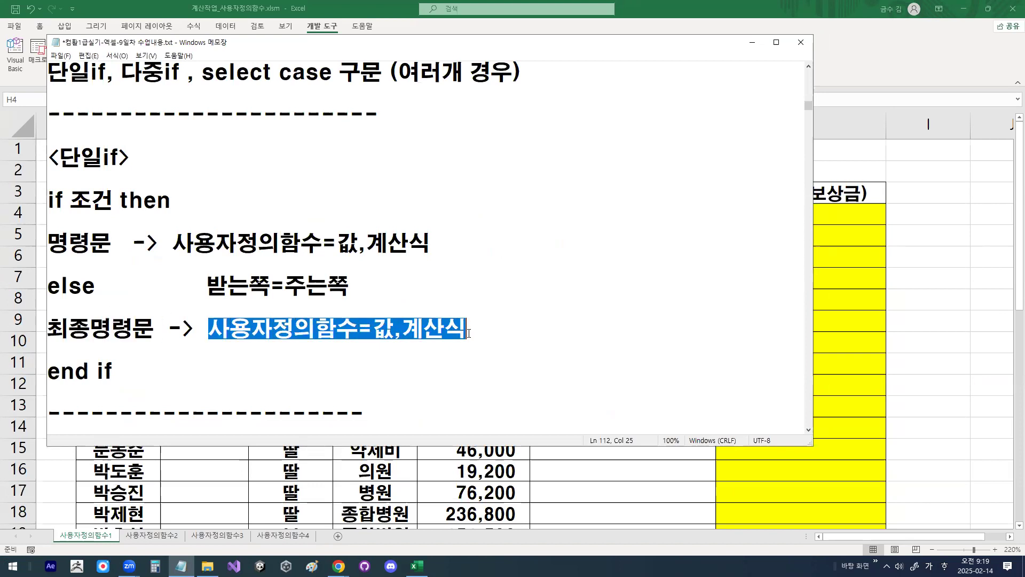
left_click_drag(209, 334, 373, 329)
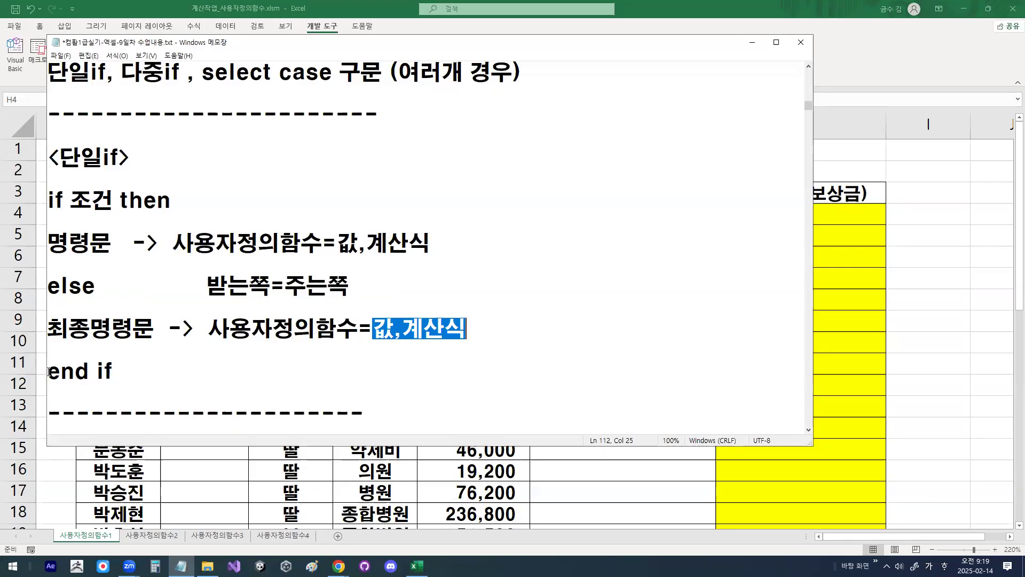
left_click_drag(48, 372, 112, 372)
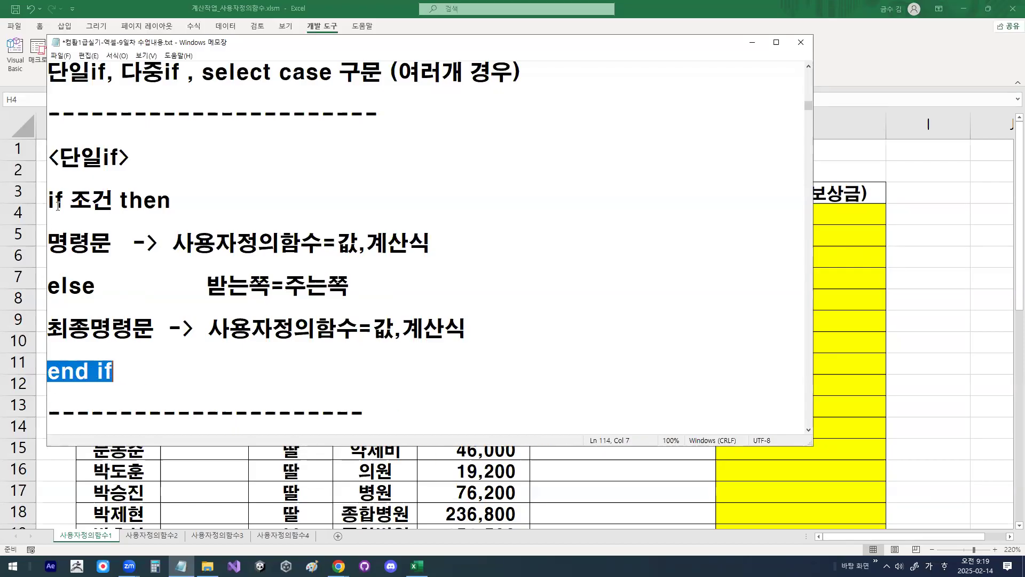
left_click_drag(62, 201, 50, 202)
left_click_drag(112, 371, 43, 380)
left_click(753, 42)
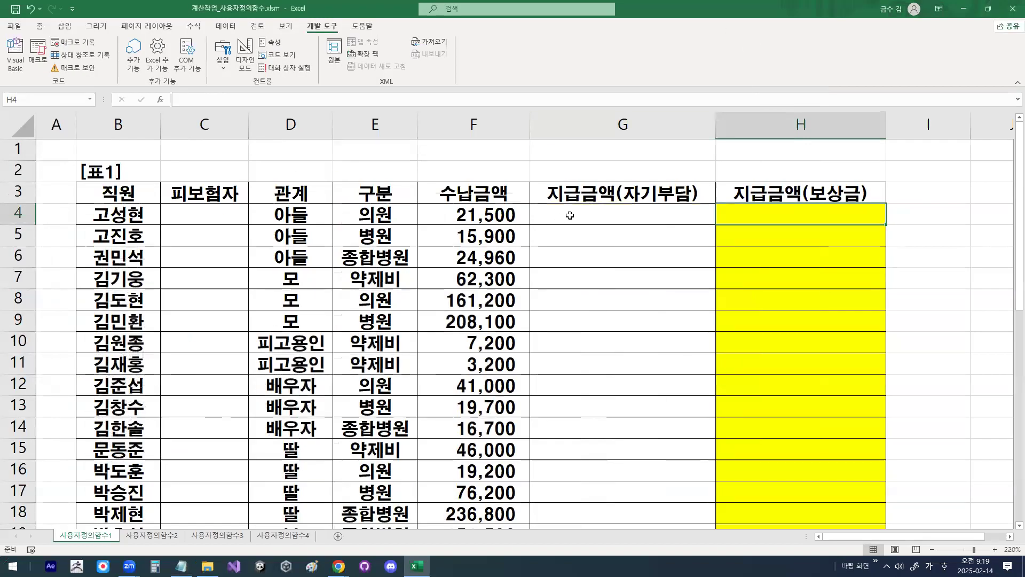
Step: Create a blank workbook in Excel, and close the 계산작업_사용자정의함수.xlsm workbook
left_click(354, 194)
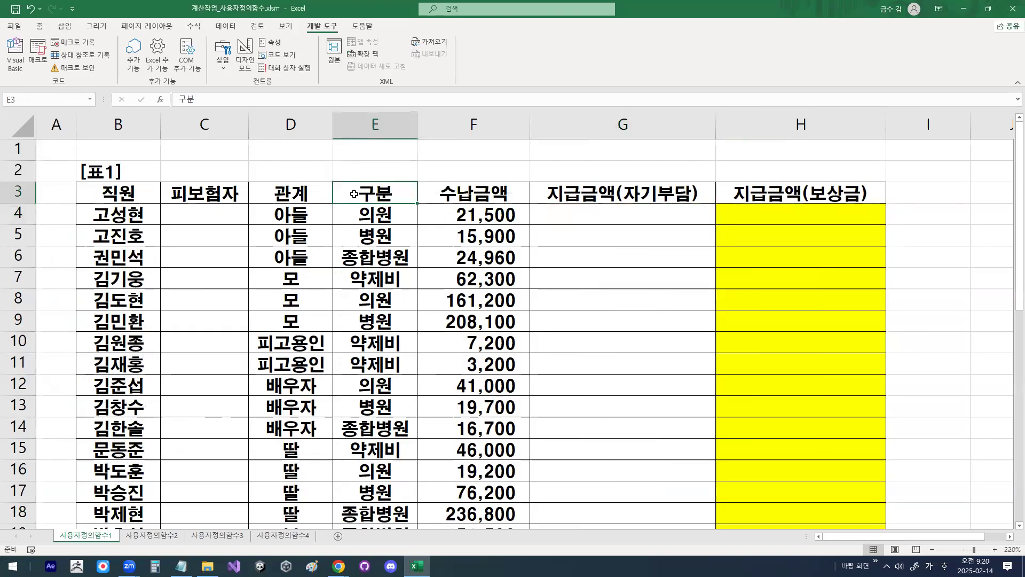
key("ctrl+n")
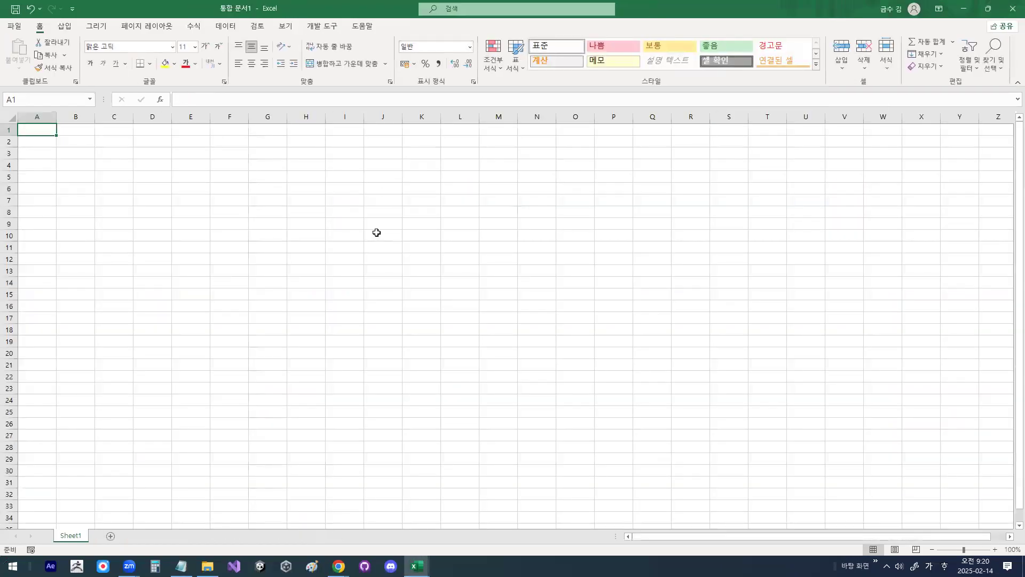
left_click(85, 176)
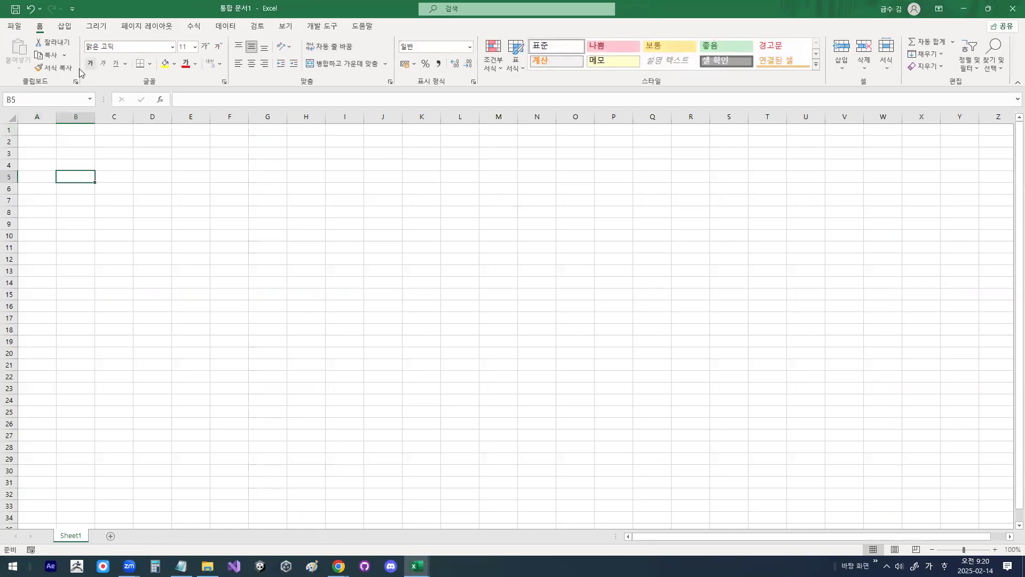
left_click(417, 566)
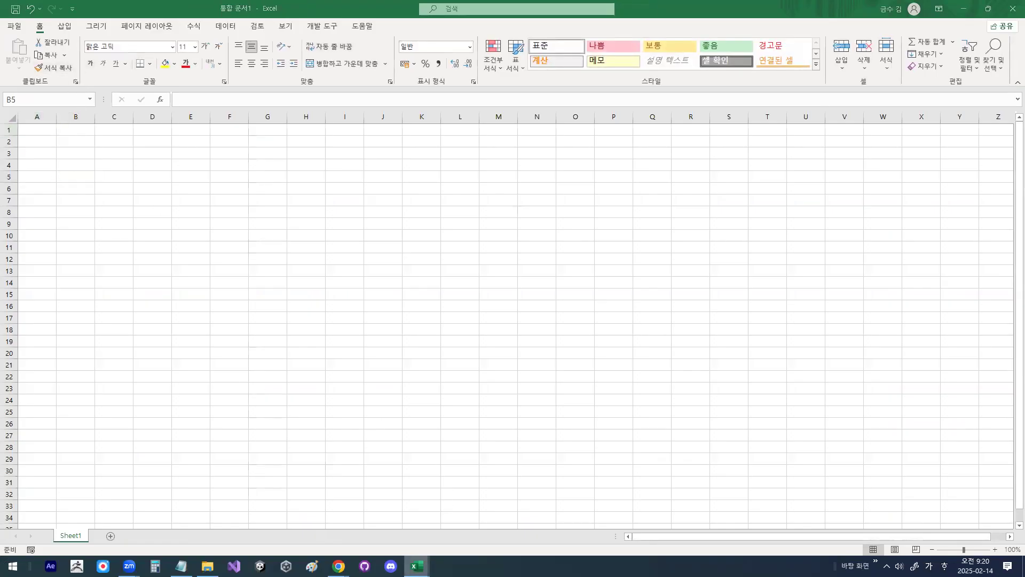
left_click(340, 529)
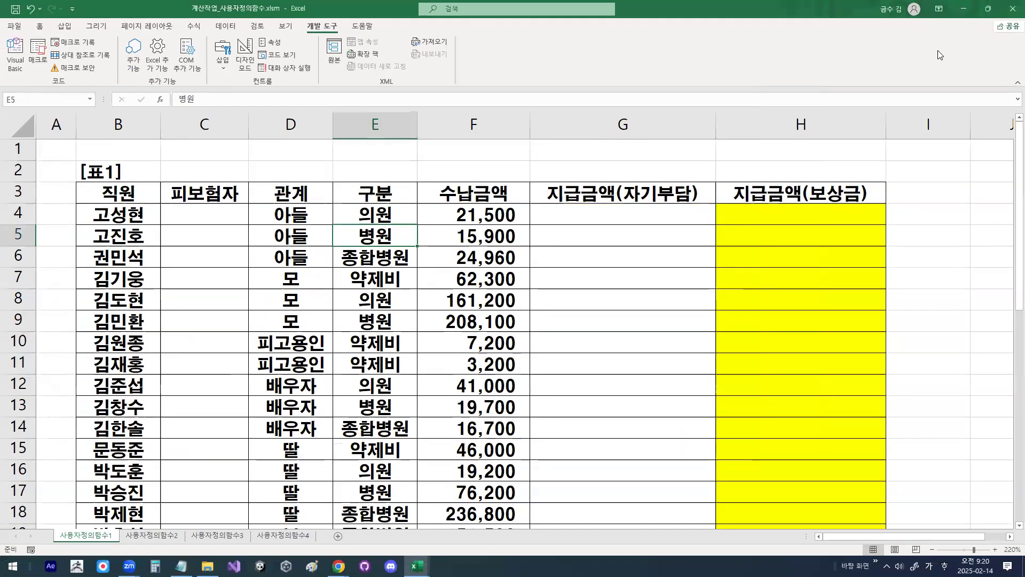
left_click(1013, 9)
left_click(508, 304)
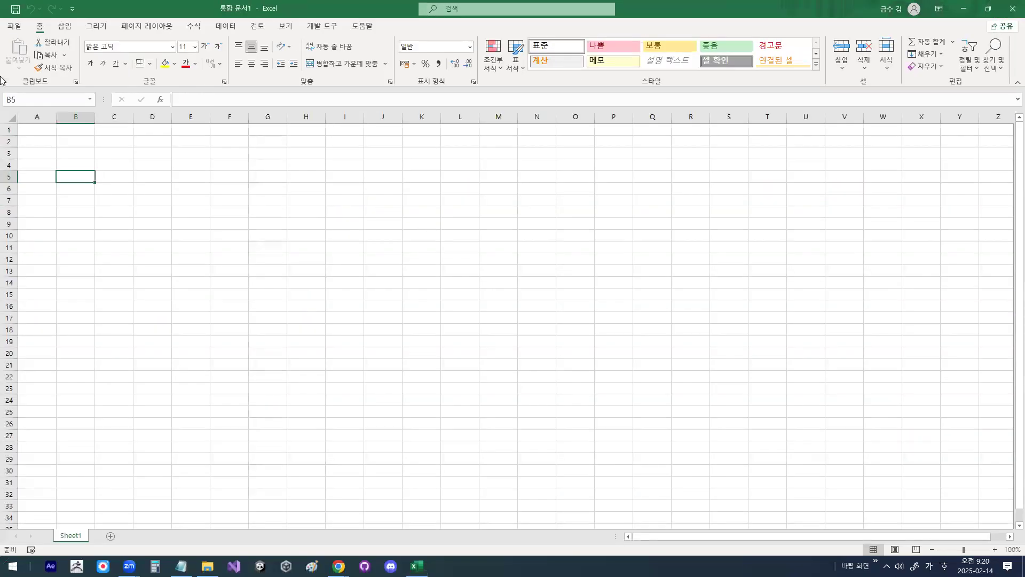
Step: Set the font of the entire Sheet1 in the new workbook to HY견고딕 and select cell A1
left_click(175, 224)
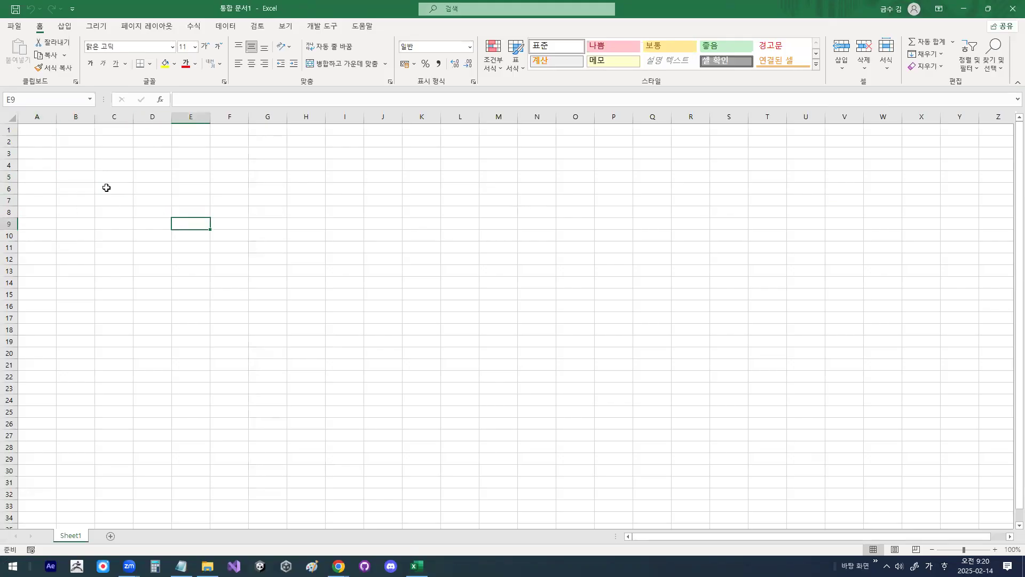
scroll(106, 188, "up", 7)
left_click(24, 126)
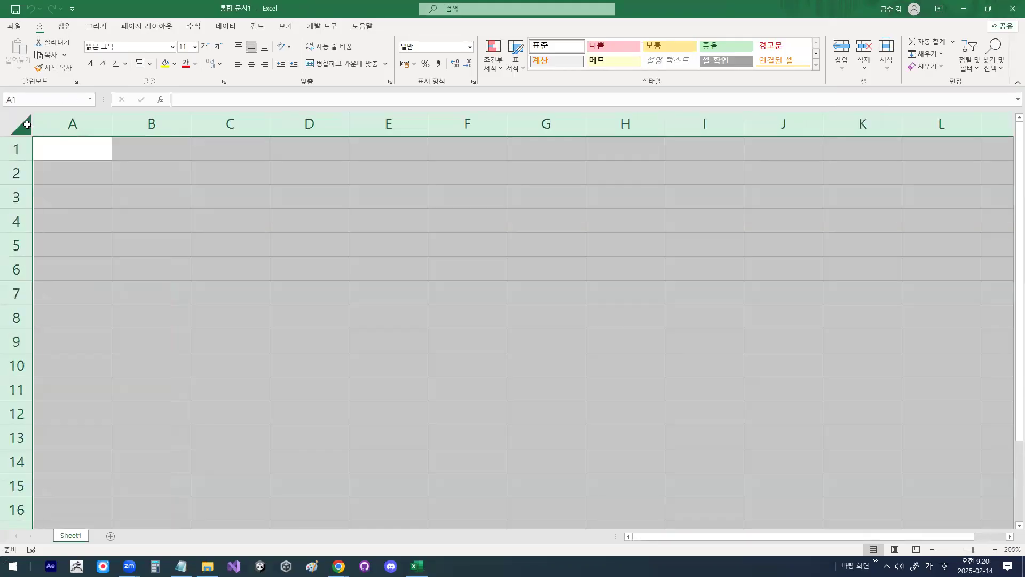
left_click(172, 50)
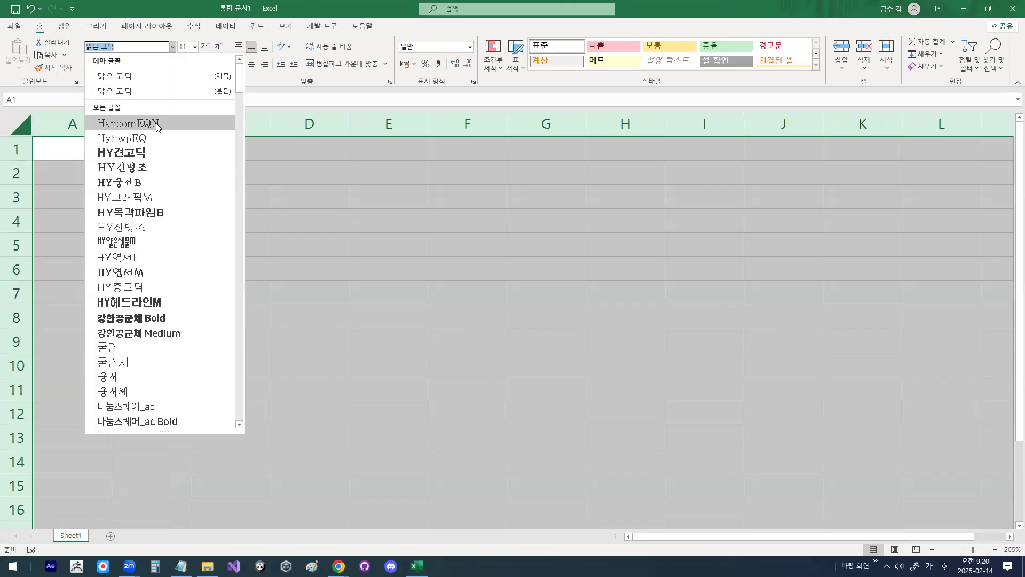
left_click(147, 154)
left_click(87, 146)
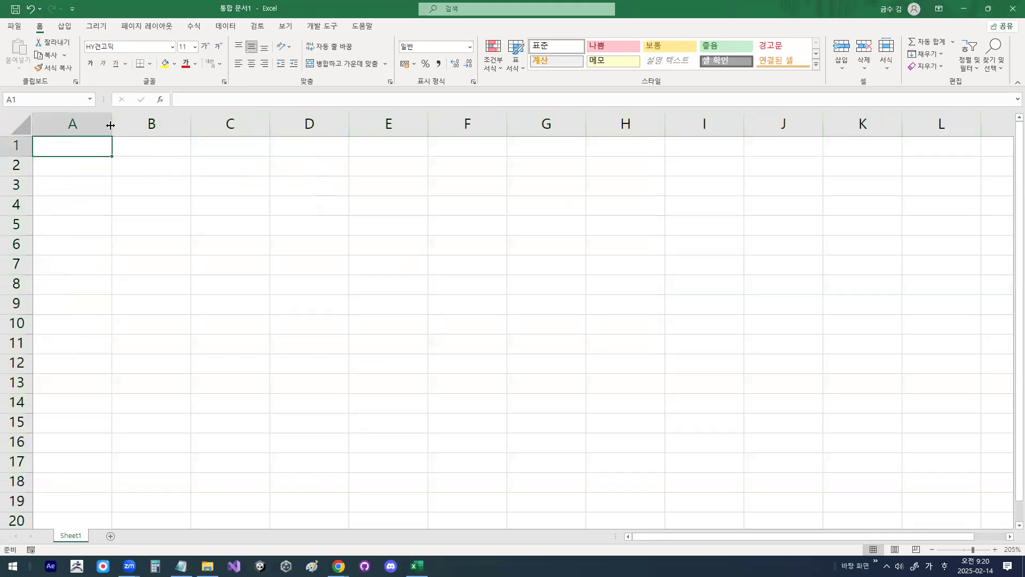
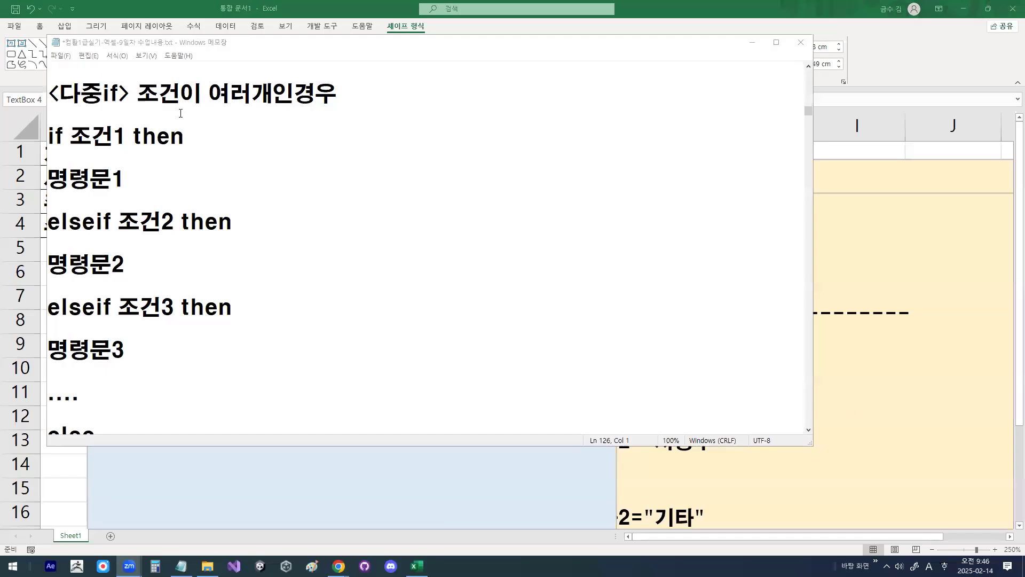
Step: Highlight select case, the phrase 여러가지 경우의 수 and the line is = 같다 in the select case 구문 section of the notes
left_click(180, 113)
scroll(254, 173, "down", 6)
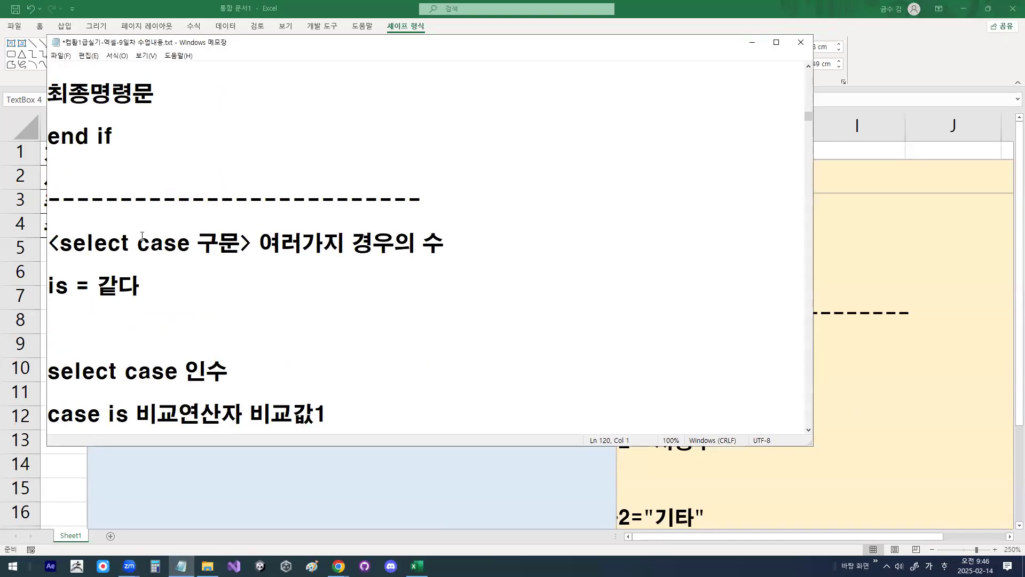
left_click_drag(62, 246, 190, 244)
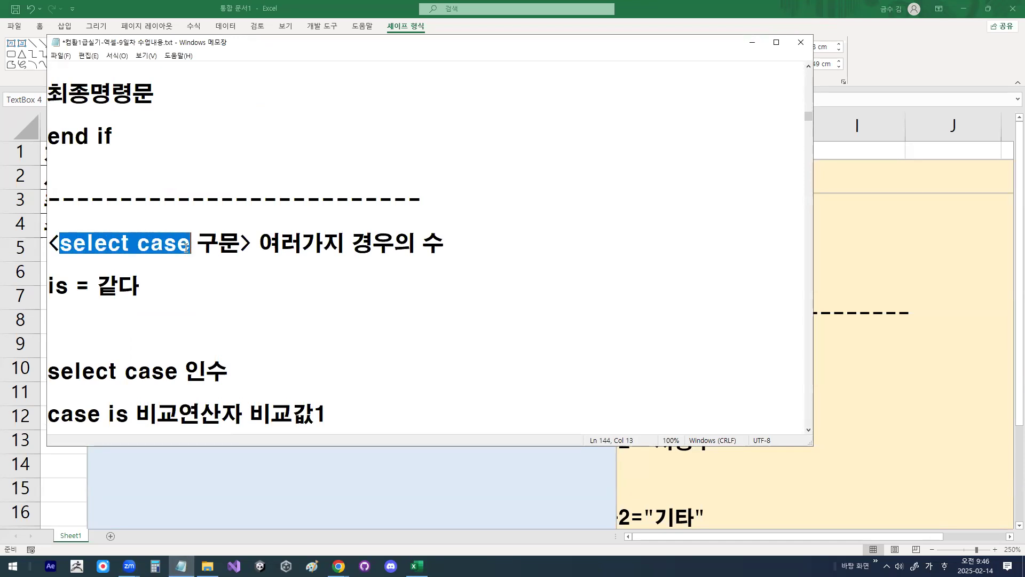
left_click(130, 245)
left_click_drag(63, 246, 197, 245)
left_click_drag(260, 246, 433, 241)
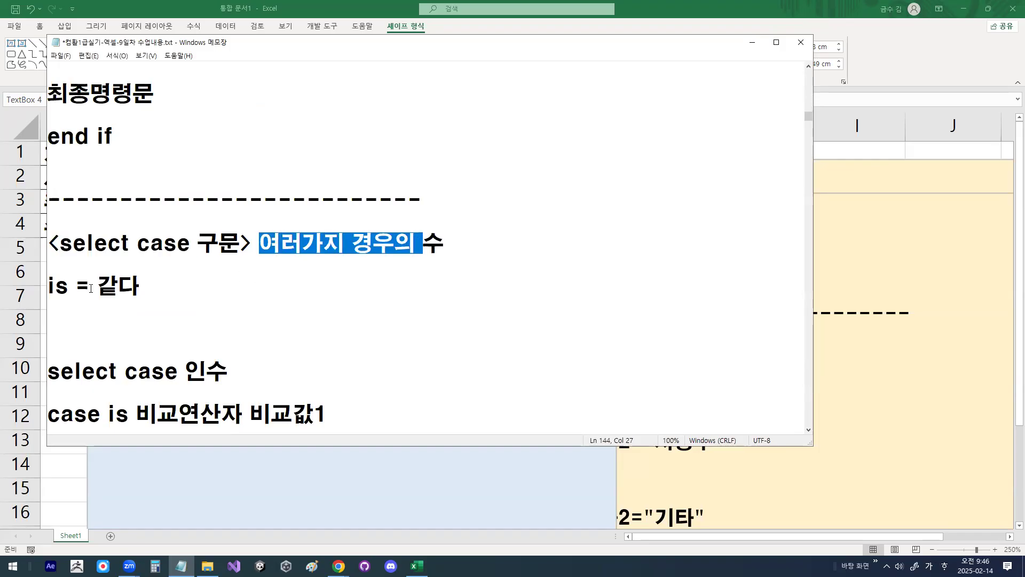
left_click_drag(49, 287, 149, 281)
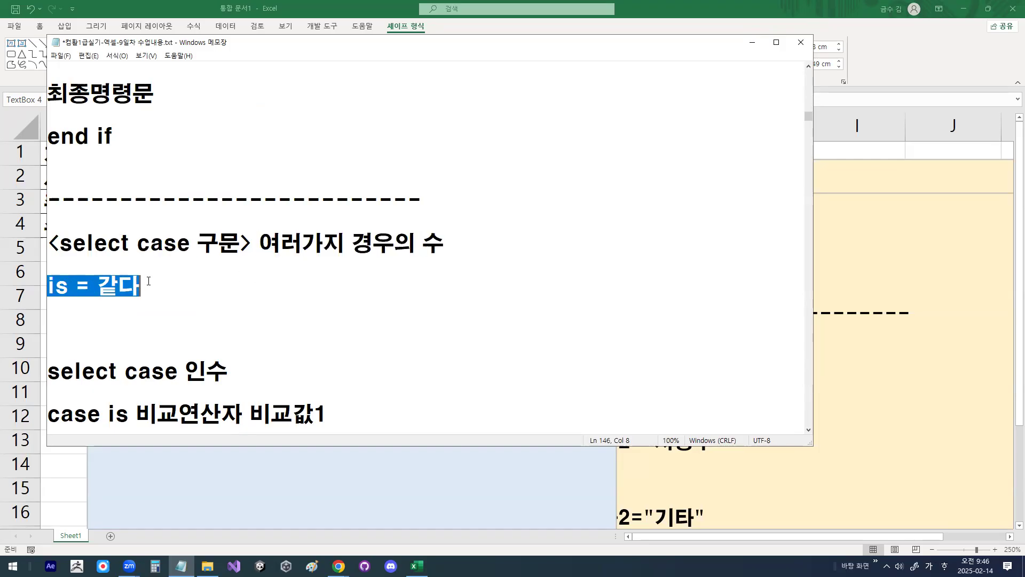
Step: Highlight select case 인수, mark 인수, select case and 비교값1 with the pen, link 인수 to 비교값1, and clear the drawing
left_click(149, 244)
scroll(151, 354, "down", 1)
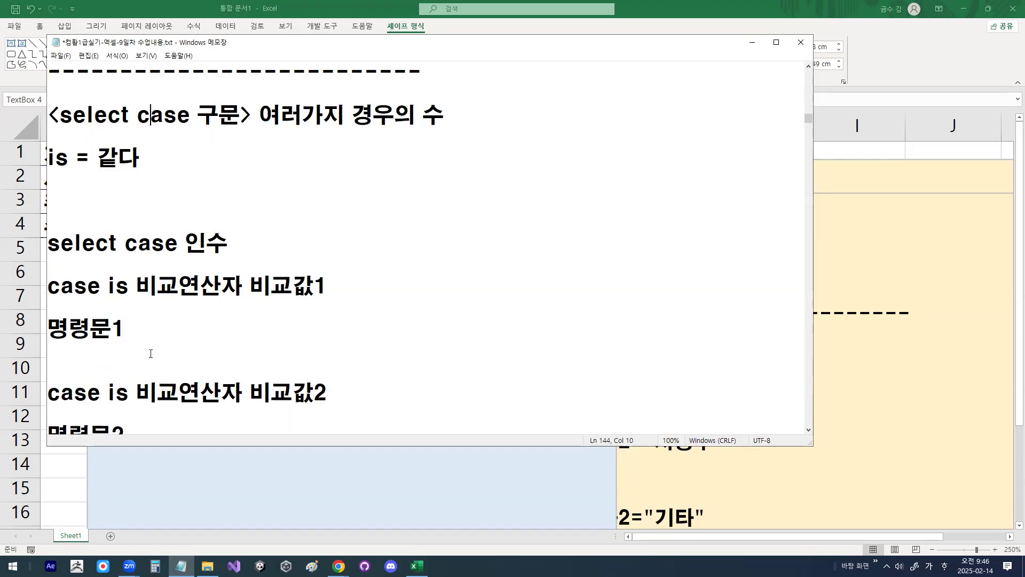
mouse_move(49, 247)
left_mouse_down()
mouse_move(228, 244)
mouse_move(196, 253)
mouse_move(229, 238)
left_mouse_up()
left_click(230, 243)
key("ctrl+alt+shift+h")
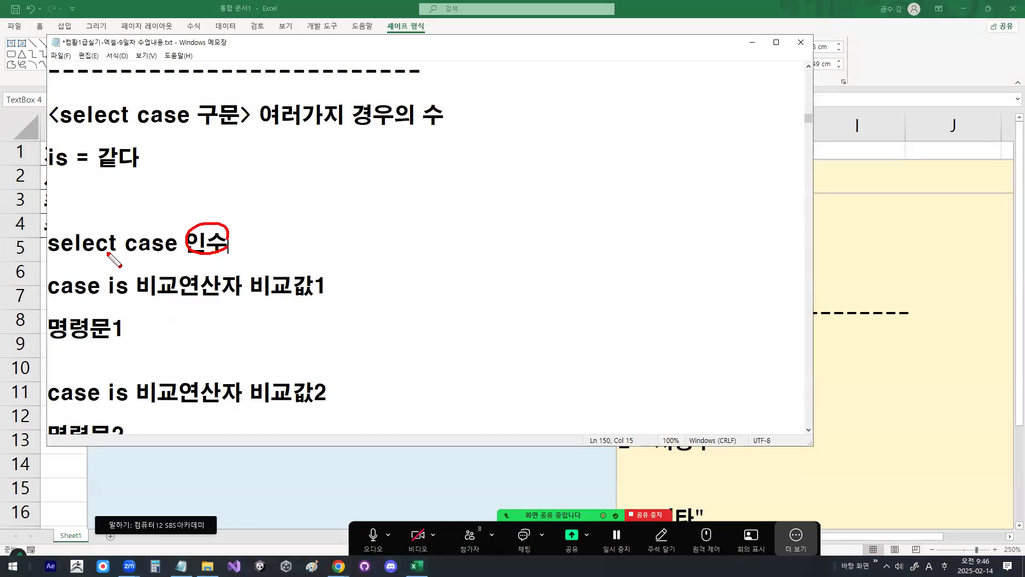
left_click_drag(49, 257, 186, 257)
mouse_move(212, 209)
left_mouse_down()
mouse_move(216, 230)
mouse_move(238, 208)
left_mouse_up()
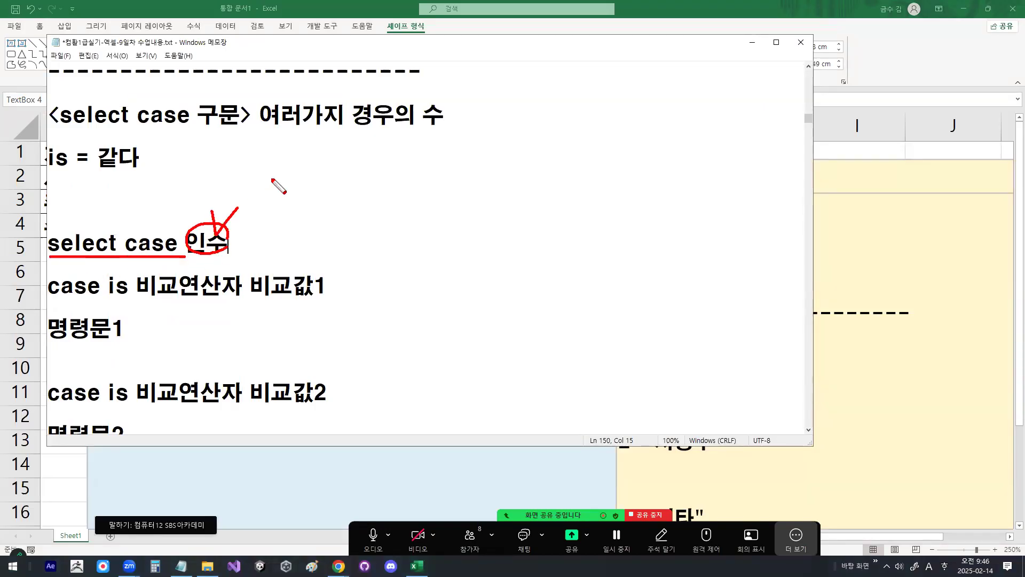
left_click_drag(259, 297, 321, 297)
left_click_drag(241, 234, 276, 279)
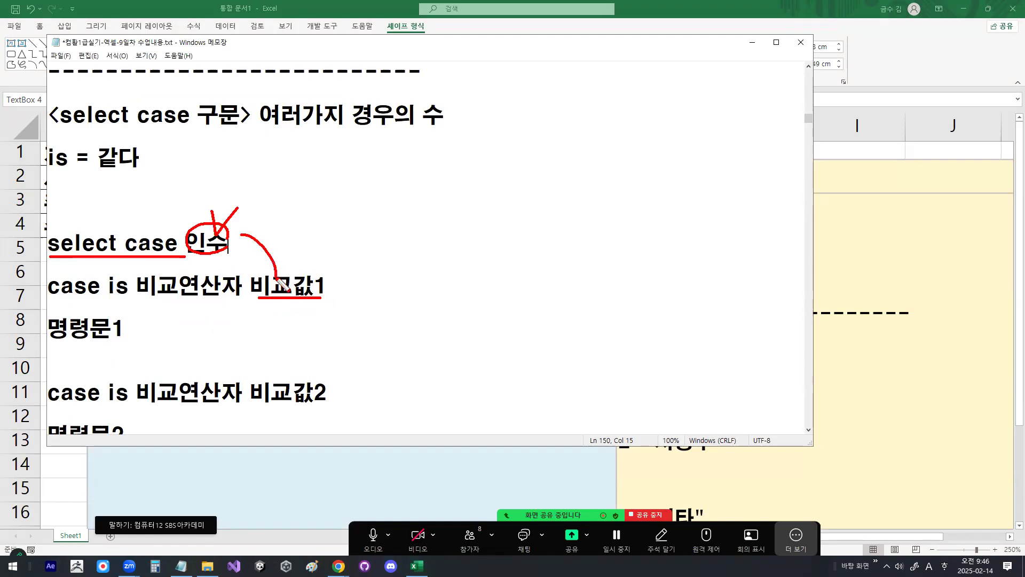
key("Escape")
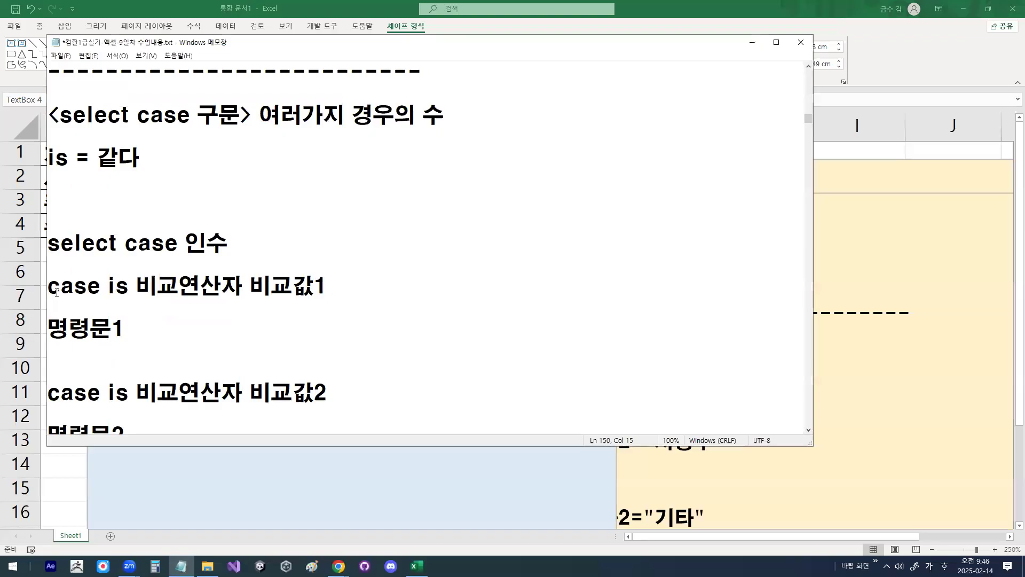
Step: Highlight case is, and add the line "is 사용하는 경우는 비교연산자 있을경우만 사용" below is = 같다, followed by a line break
left_click_drag(49, 290, 130, 288)
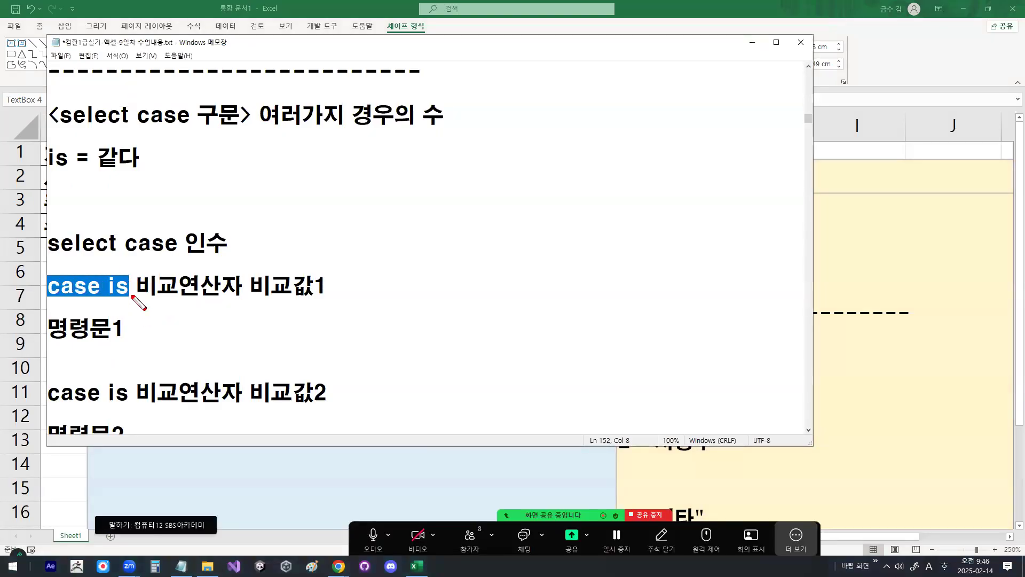
left_click(114, 201)
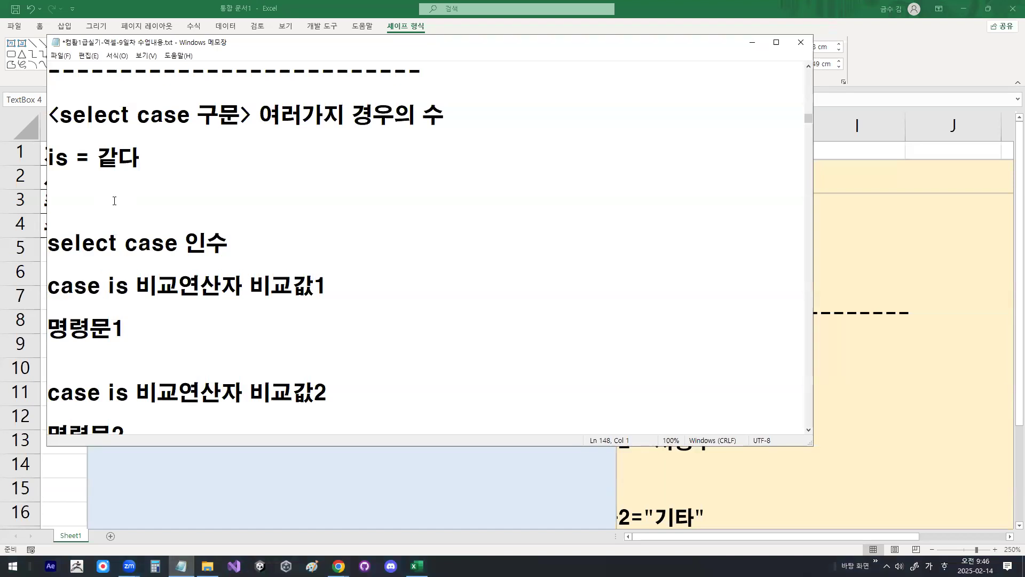
type("is 사용하는")
type(" 경우는 ")
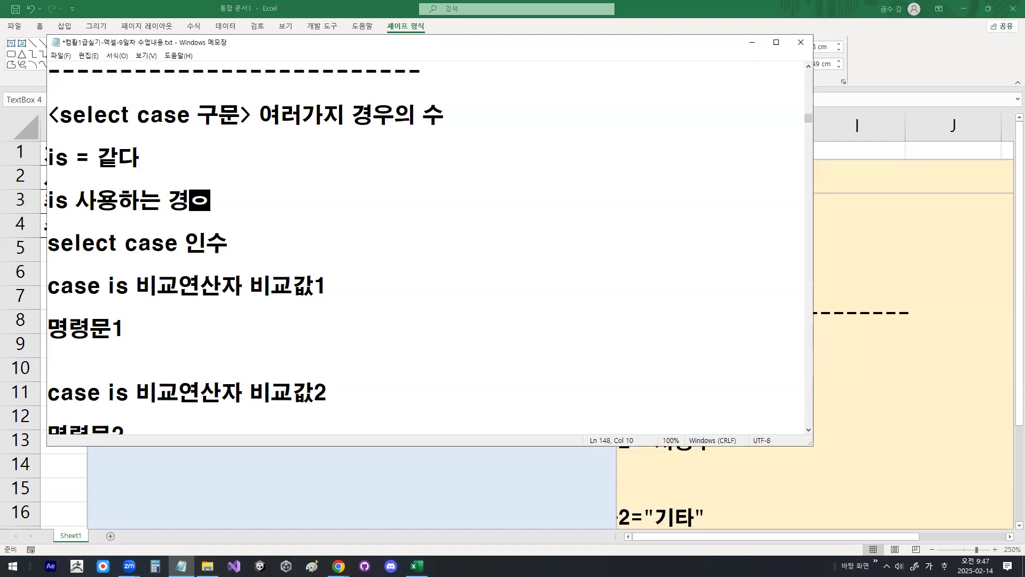
type(" 비")
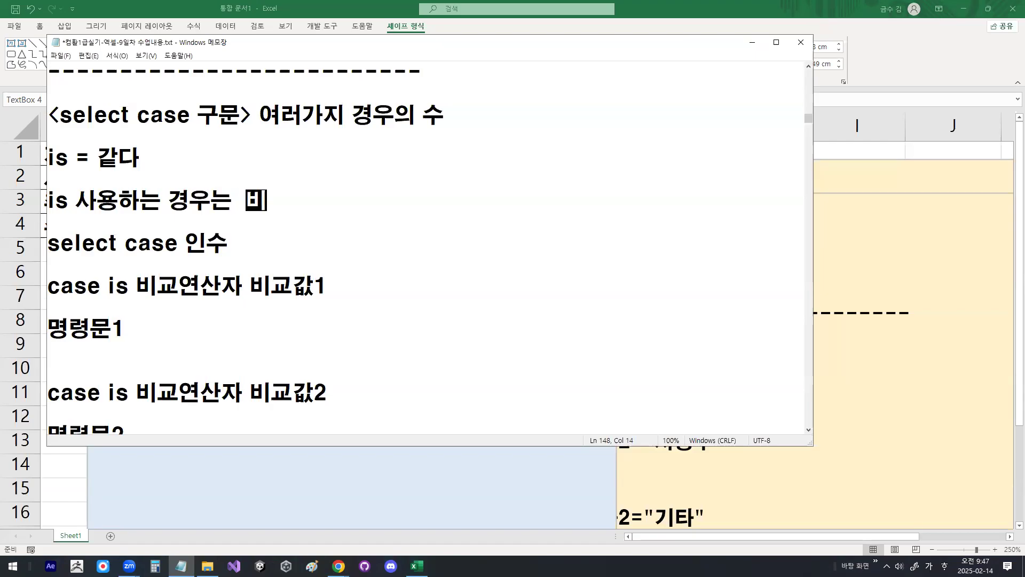
type("교연산자 ")
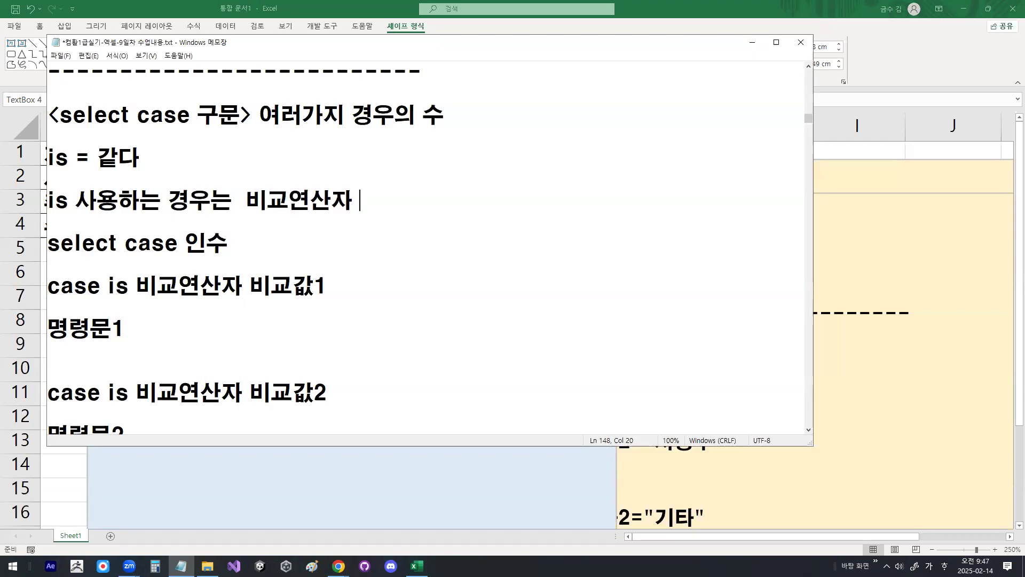
type("있을경우만 사용")
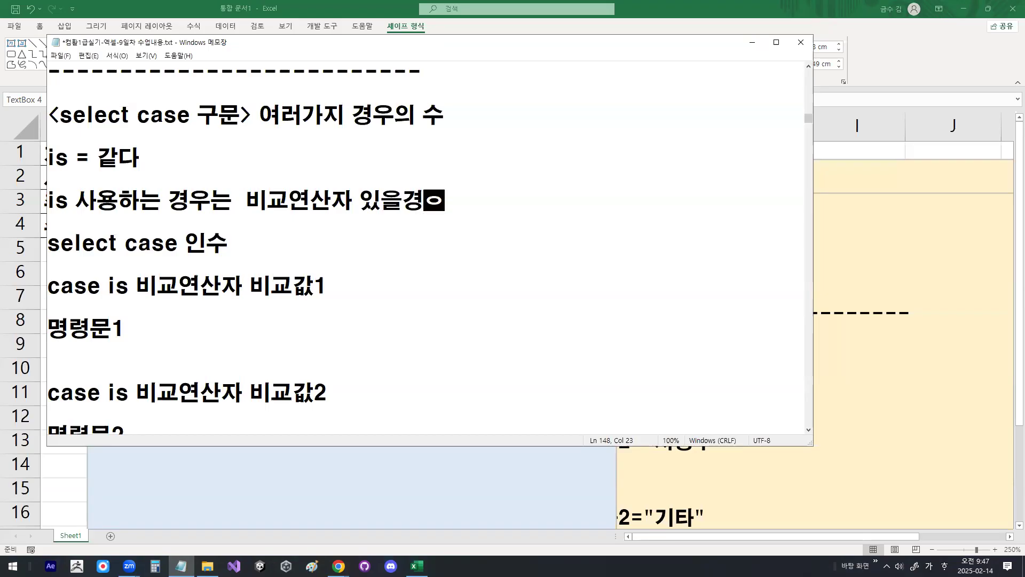
key("Return")
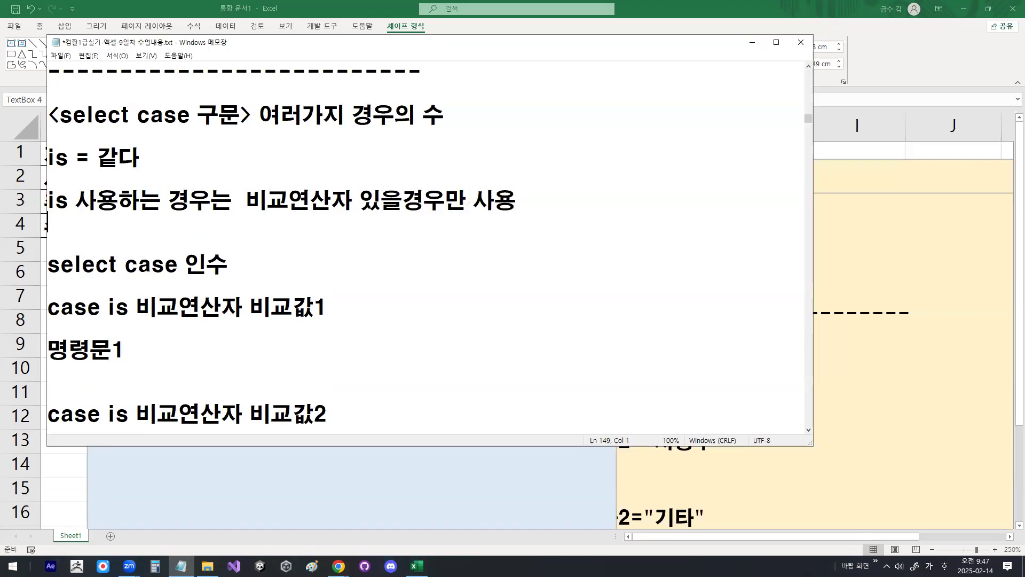
Step: Replace 비교연산자 비교값1 in the first case is line with >=100
key("Down")
key("Down")
key("Right")
key("Right")
key("Right")
key("Right")
key("Right")
key("Right")
key("Right")
key("Right")
key("shift+End")
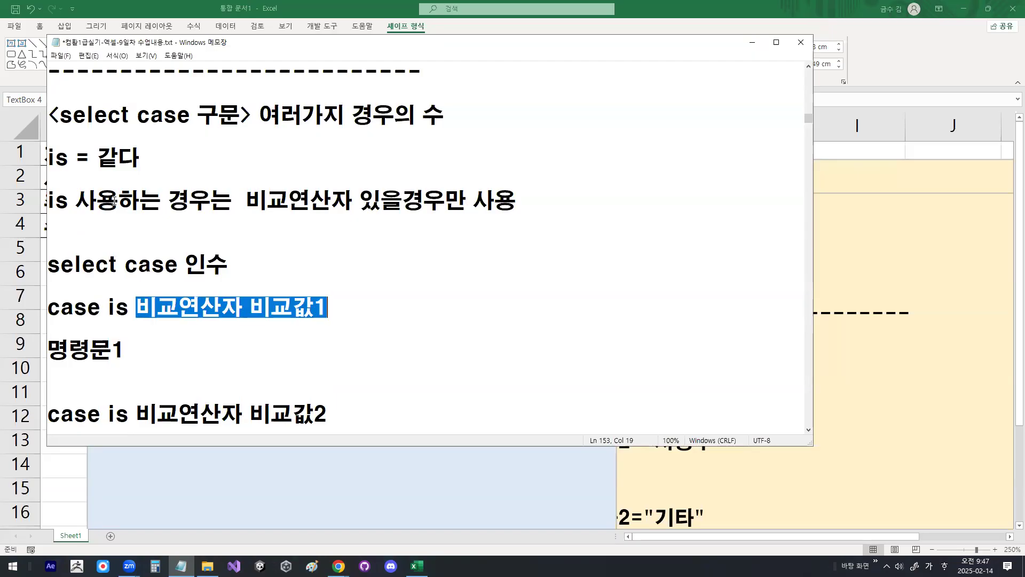
type(">=100")
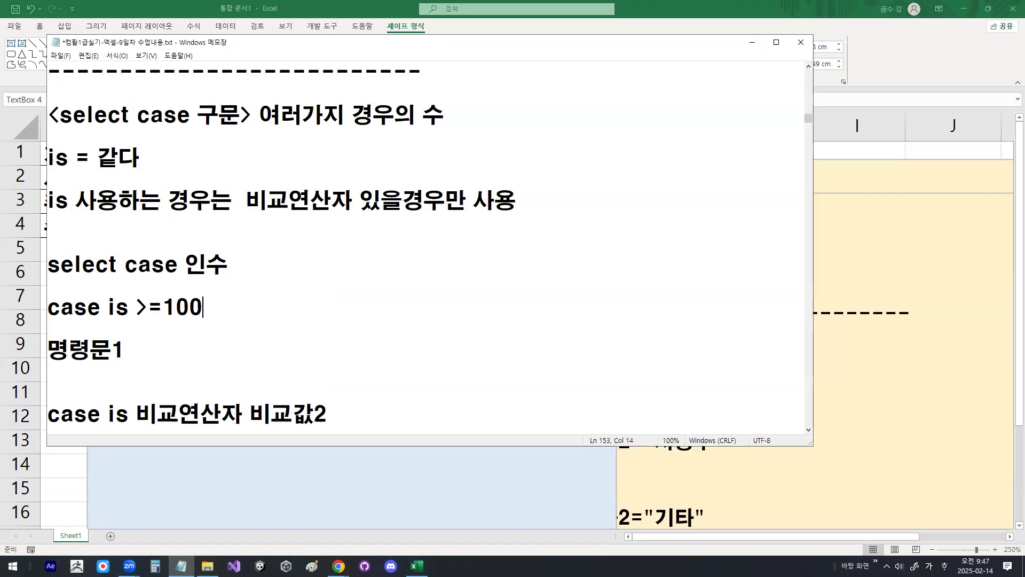
Step: Mark 인수, case, is, the operator and 100 with the pen, clear the marks, circle the area around 명령문1, and clear the drawing again
mouse_move(216, 276)
left_mouse_down()
mouse_move(185, 270)
mouse_move(226, 273)
left_mouse_up()
left_click_drag(200, 315, 161, 320)
mouse_move(61, 292)
left_mouse_down()
mouse_move(69, 314)
mouse_move(88, 283)
mouse_move(155, 254)
left_mouse_up()
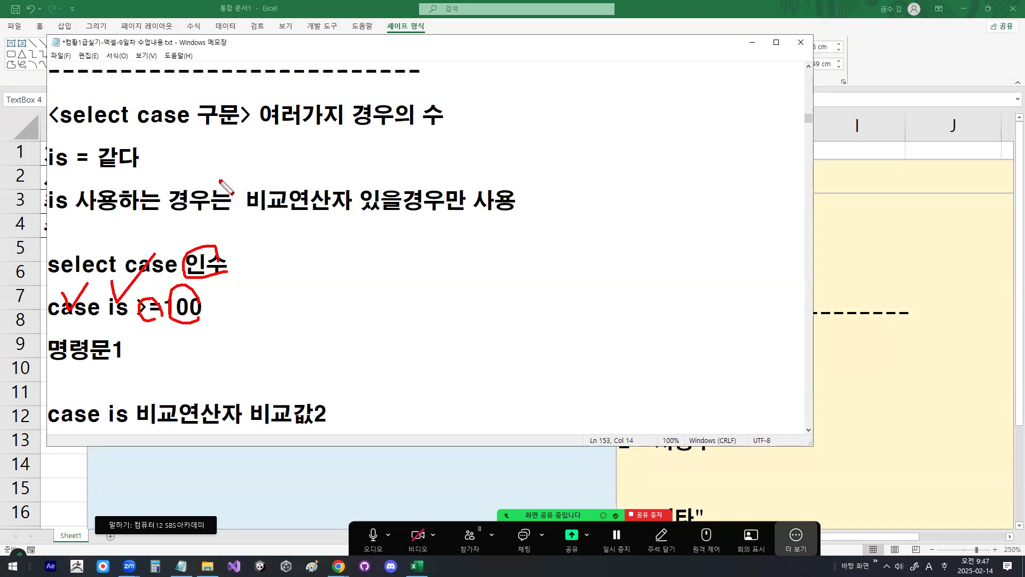
key("Escape")
key("ctrl+2")
mouse_move(154, 349)
left_mouse_down()
mouse_move(148, 362)
mouse_move(75, 341)
mouse_move(152, 328)
left_mouse_up()
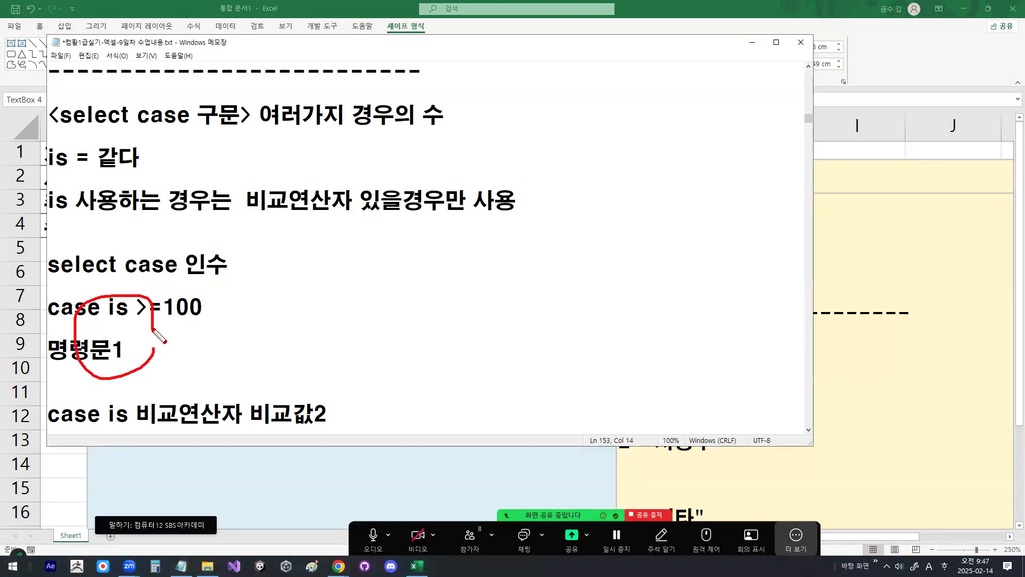
key("Escape")
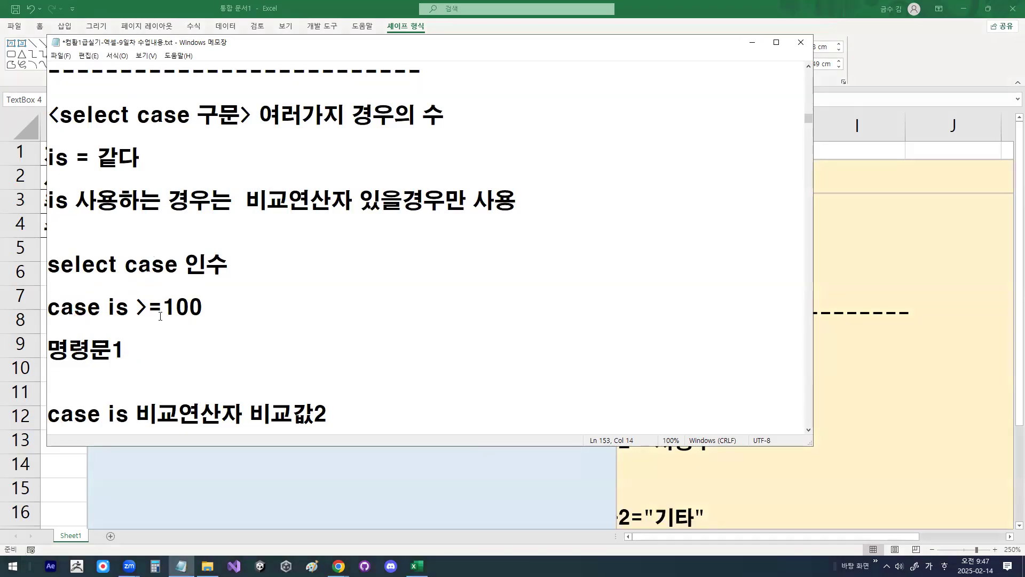
Step: Highlight and circle the >= operator in the first case line, and highlight the is before it
left_click_drag(133, 304, 158, 303)
mouse_move(155, 319)
left_mouse_down()
mouse_move(132, 304)
mouse_move(154, 289)
mouse_move(170, 315)
left_mouse_up()
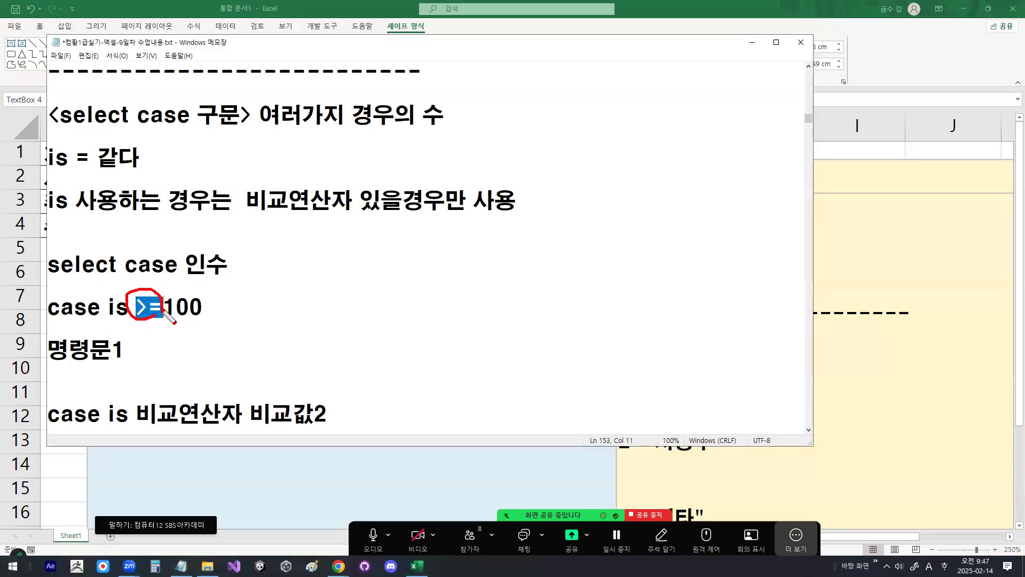
left_click_drag(108, 306, 132, 306)
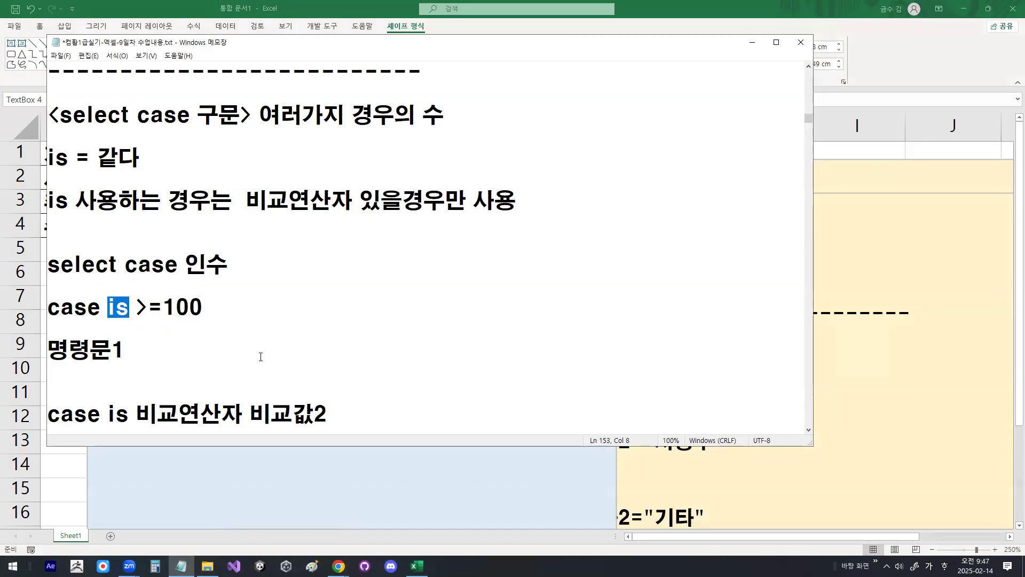
Step: Add the line "같다는 비교연산자 = 생략가능" below the note on when is is used
left_click(209, 225)
key("Return")
key("Return")
key("Up")
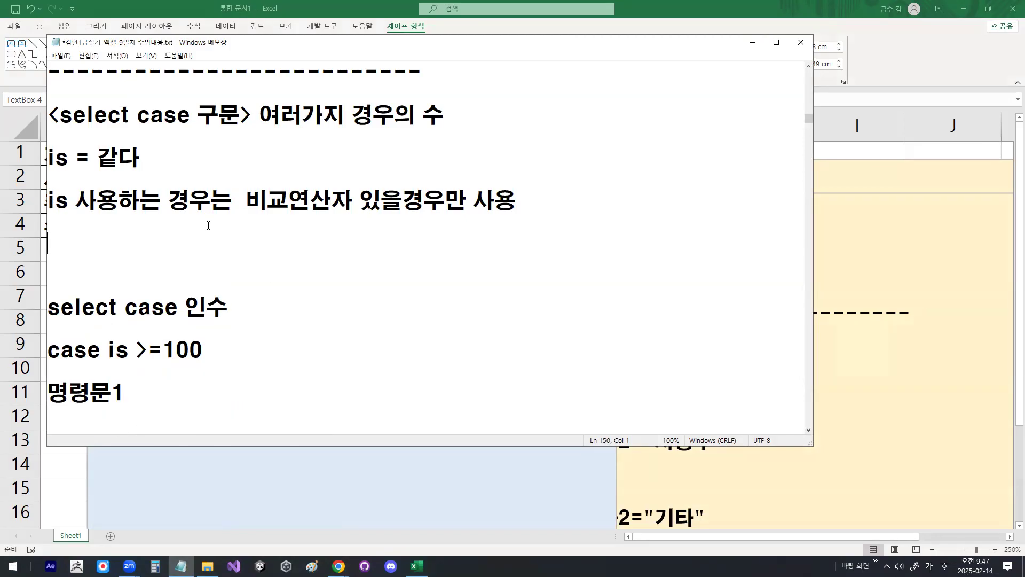
type("가갈다는 ")
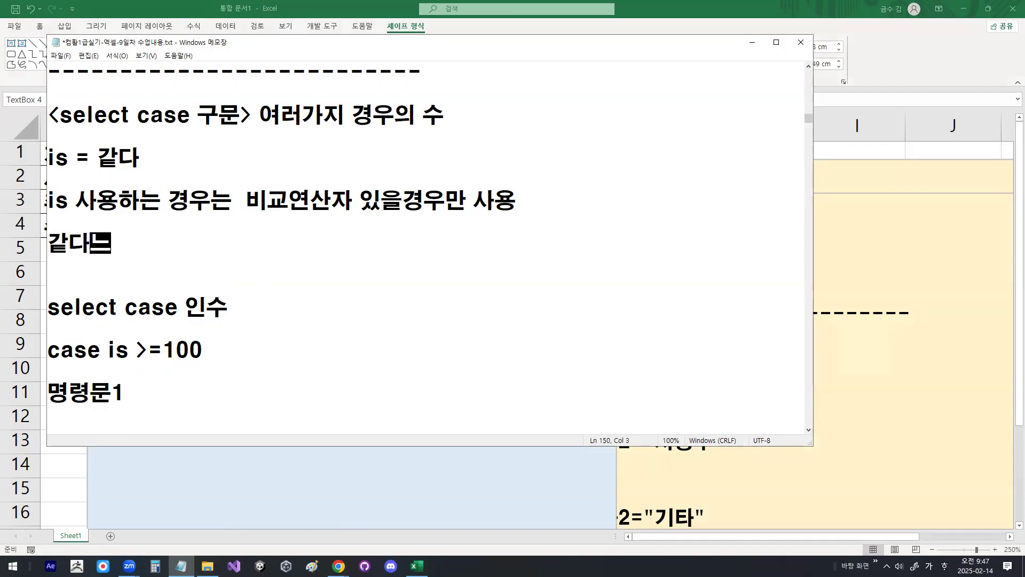
type("비교연산자   =  생랴")
type("가능")
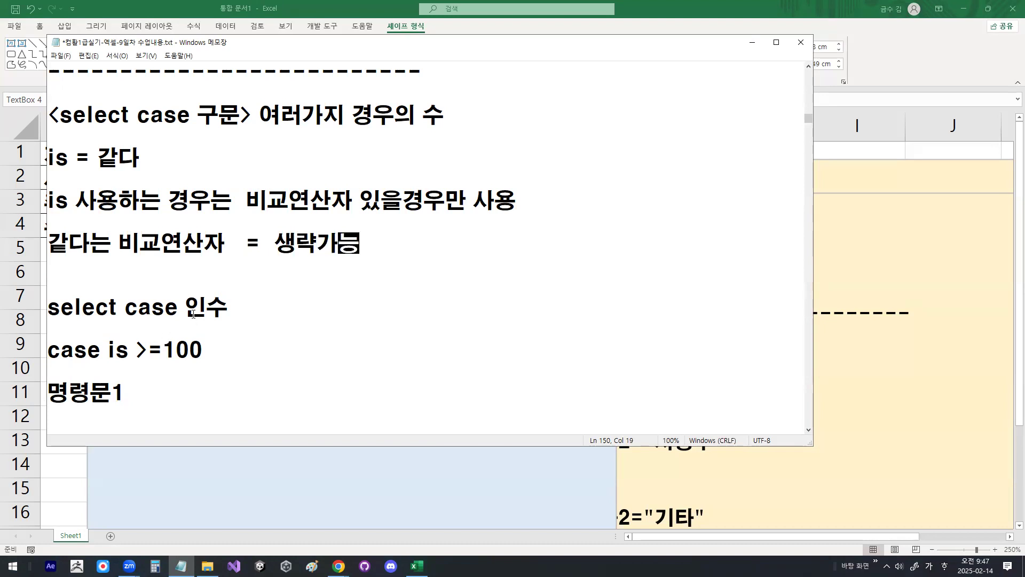
Step: Highlight 인수 in the select case line, and replace >=100 with =100 in the first case line
left_click_drag(193, 314, 227, 305)
left_click(140, 350)
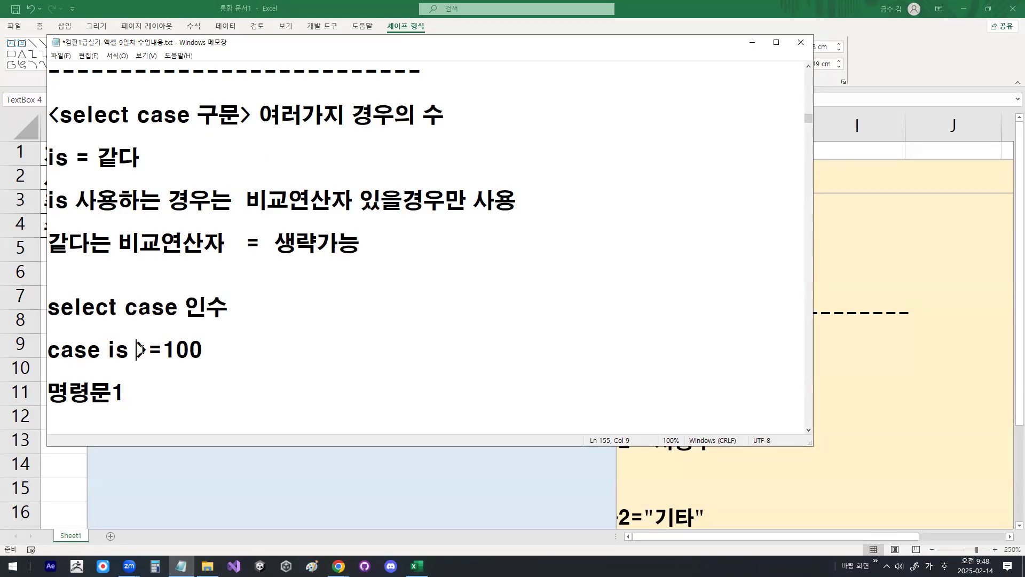
left_click_drag(140, 350, 201, 350)
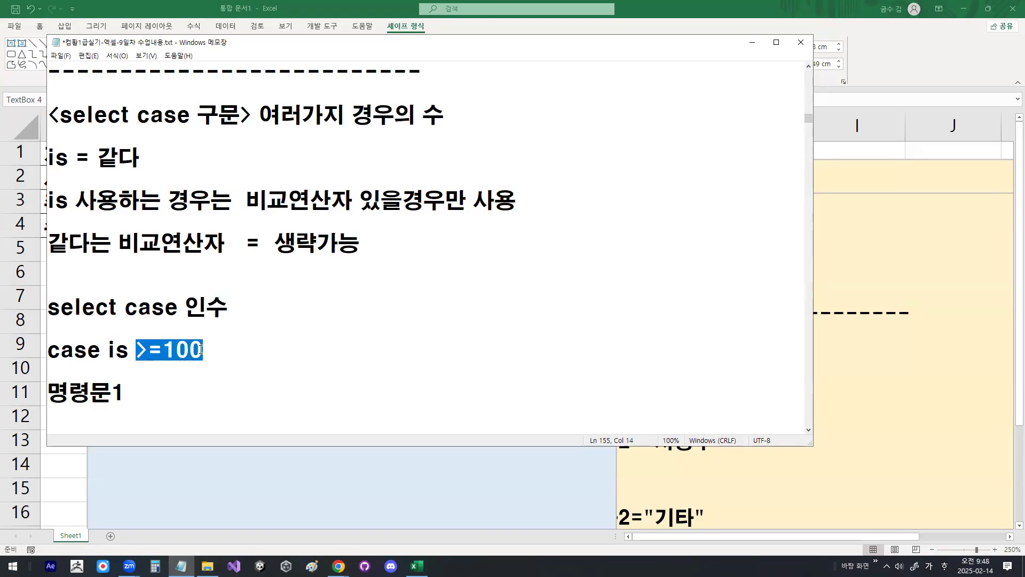
type("=100")
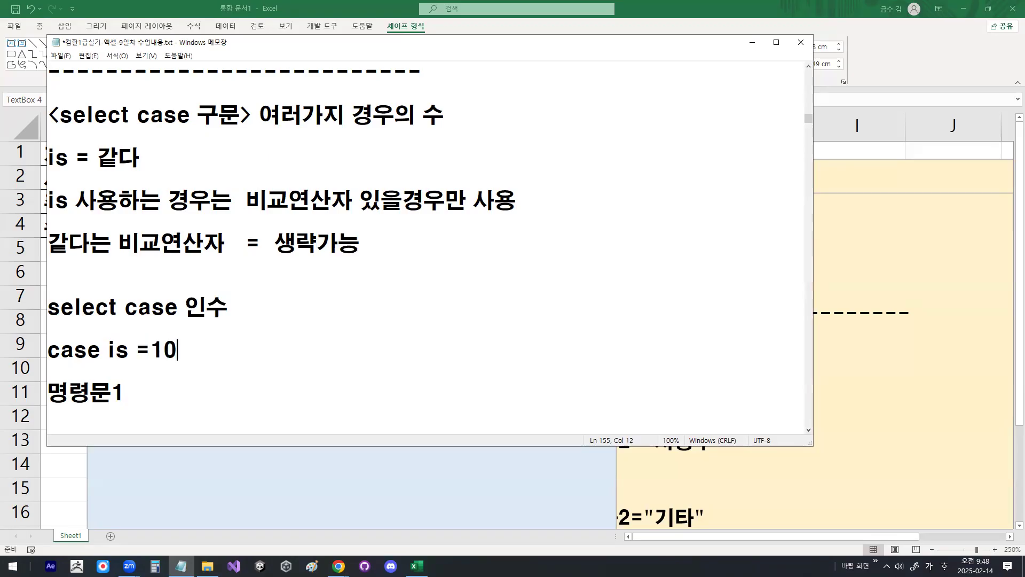
Step: Delete the equals sign and the word is from the first case line, leaving case 100
key("Left")
key("Left")
key("Left")
key("Delete")
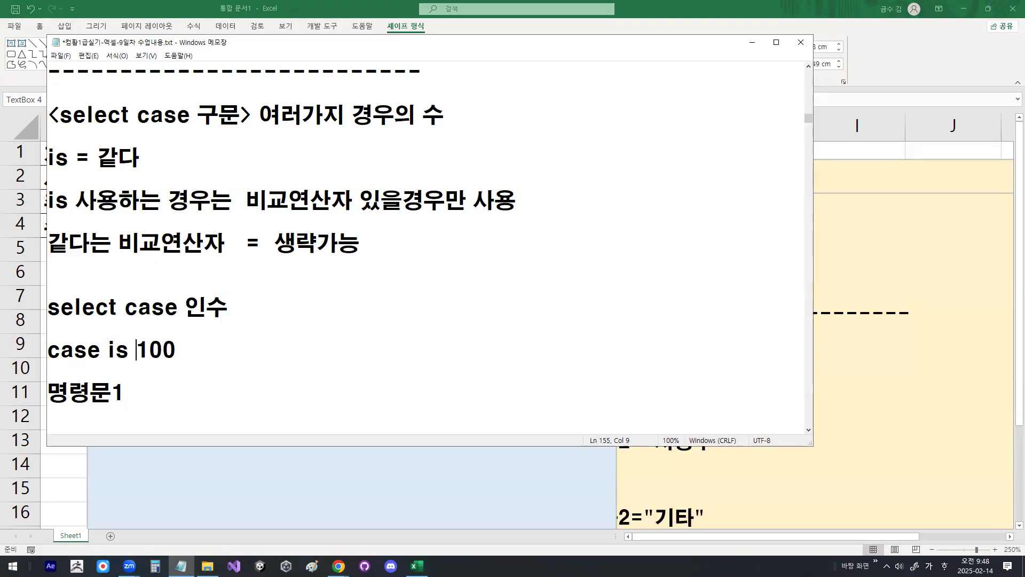
key("shift+Right")
key("Left")
key("Delete")
key("Delete")
key("Delete")
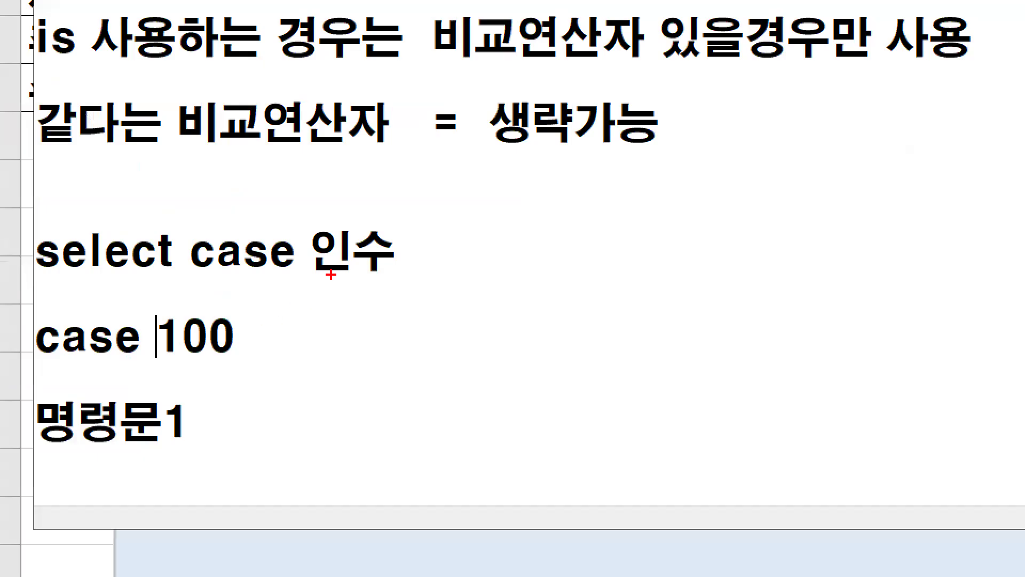
Step: Underline 인수 and 100 with the pen, draw an arrow to case, and clear the drawing
left_click_drag(195, 319, 217, 316)
left_click_drag(166, 363, 242, 353)
mouse_move(102, 314)
left_mouse_down()
mouse_move(106, 333)
mouse_move(158, 249)
left_mouse_up()
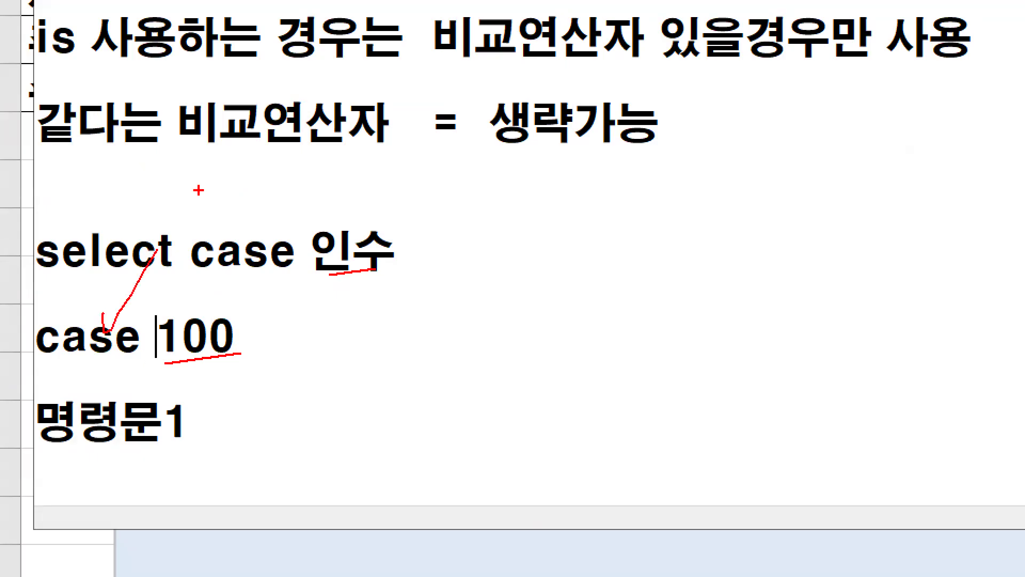
key("Escape")
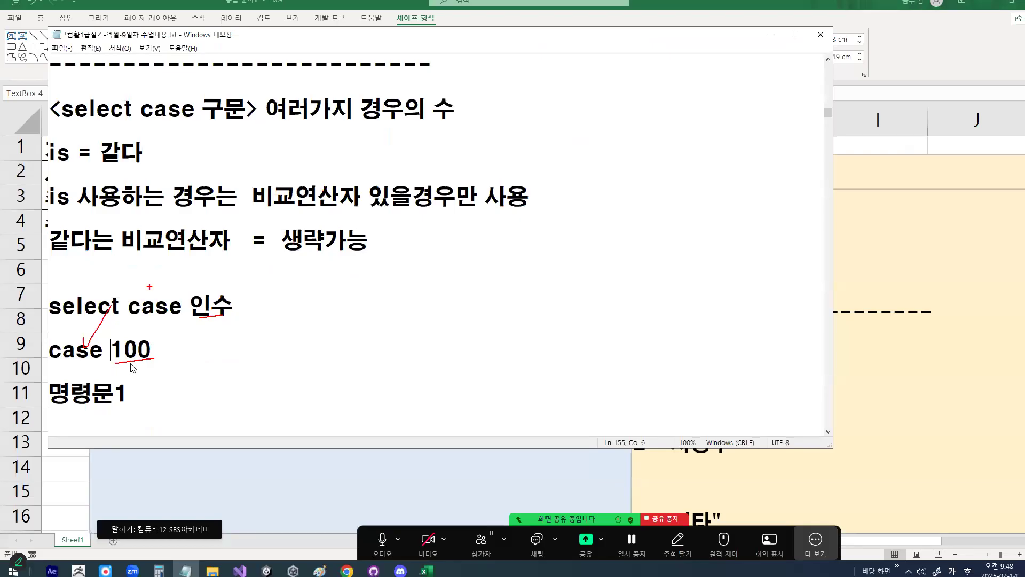
Step: Insert is = before 100 in the first case line
type("ㅑㄴ")
key("BackSpace")
key("BackSpace")
key("Hangul")
type("is =")
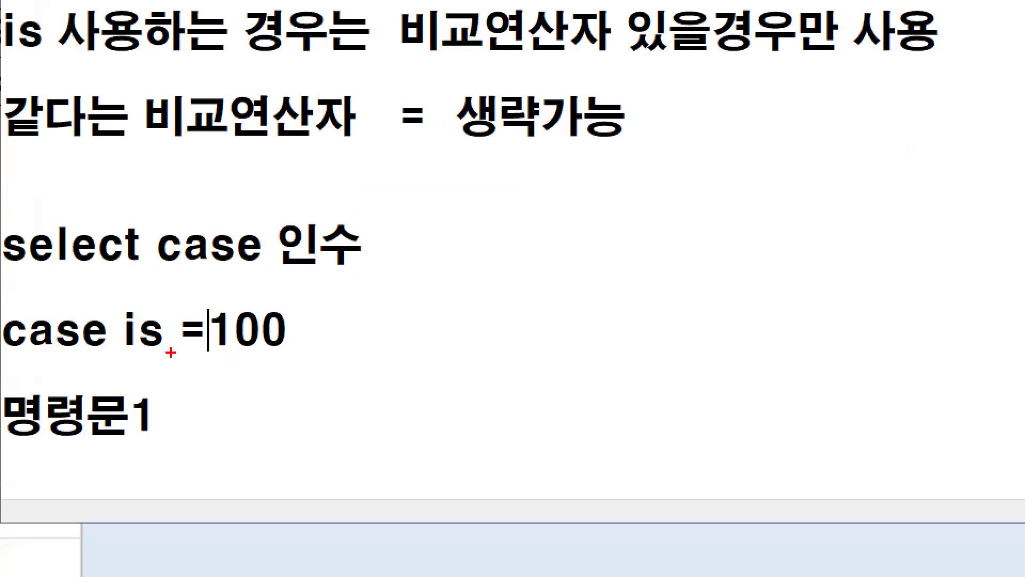
Step: Circle and cross out is = in the first case line with the pen, and delete it, leaving case 100
mouse_move(209, 346)
left_mouse_down()
mouse_move(122, 334)
mouse_move(211, 345)
left_mouse_up()
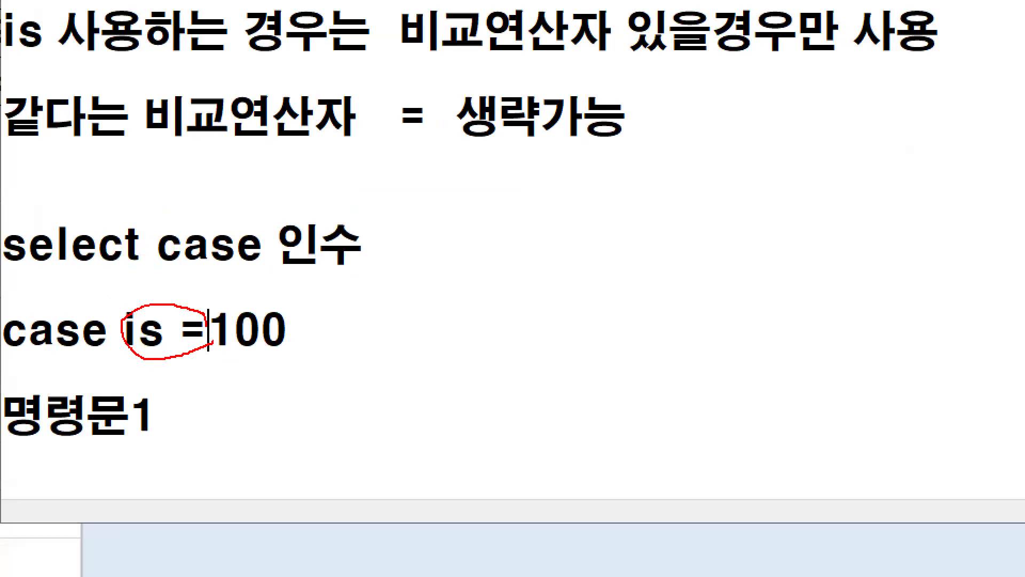
left_click_drag(202, 283, 122, 398)
left_click_drag(123, 294, 204, 391)
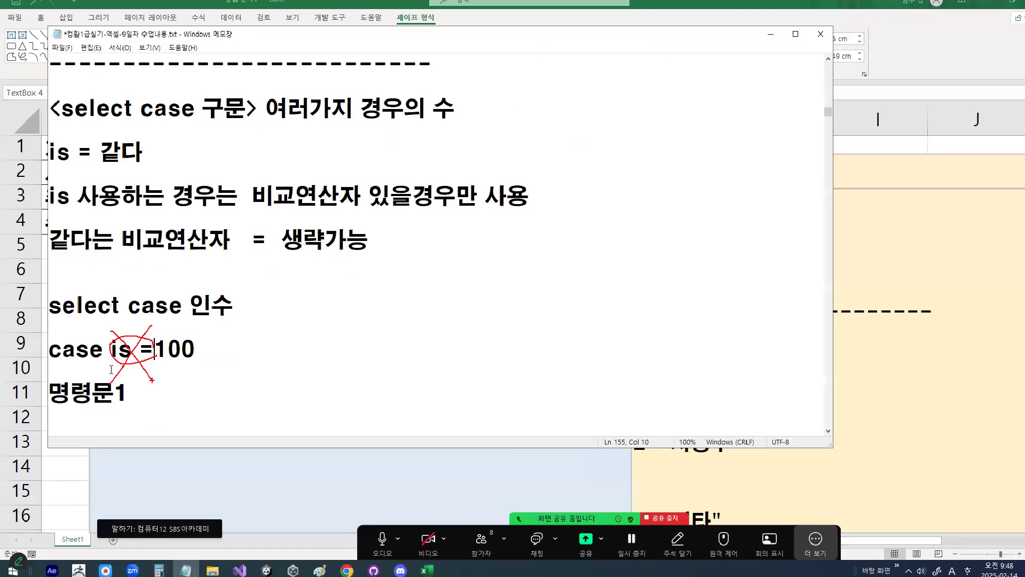
key("BackSpace")
key("BackSpace")
key("BackSpace")
key("BackSpace")
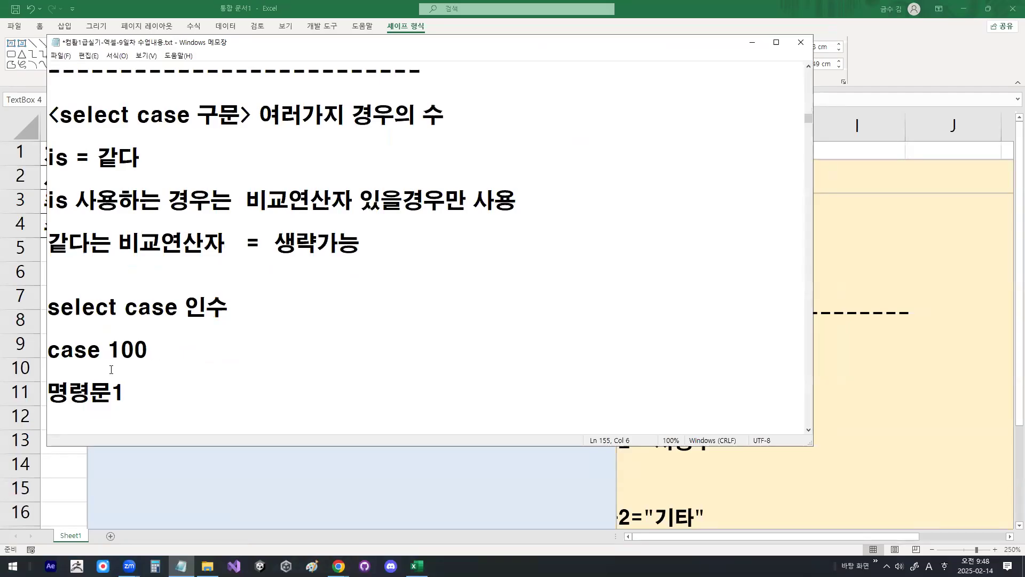
Step: Replace 100 with "가" in the first case line
key("Delete")
key("Delete")
key("Delete")
key("Hangul")
type("가")
key("BackSpace")
type("\"가\"")
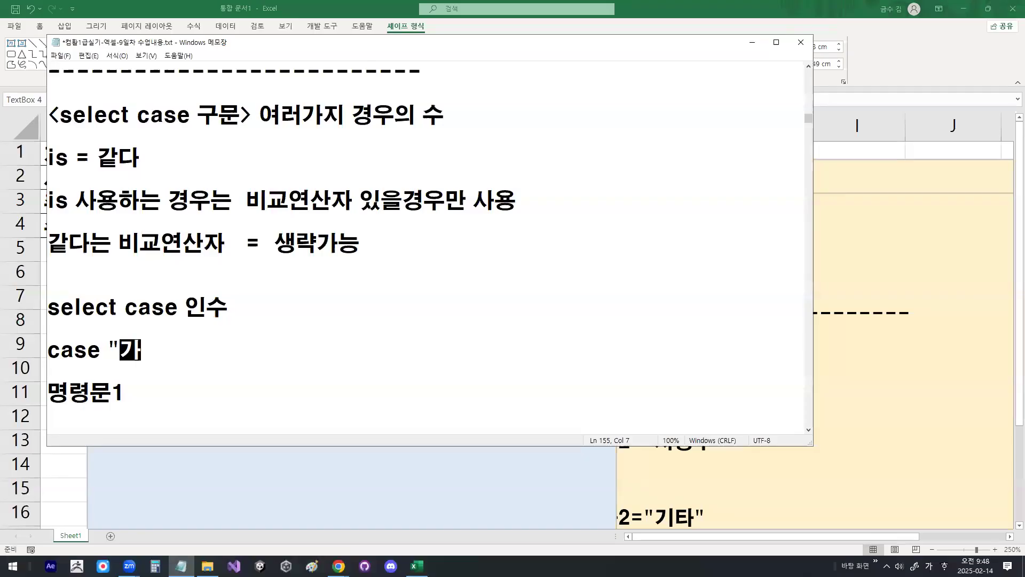
Step: Enclose 같다 in double quotation marks in the note about omitting the = operator
key("Up")
key("Up")
key("Up")
key("Up")
key("Up")
type("\"")
key("Right")
key("Right")
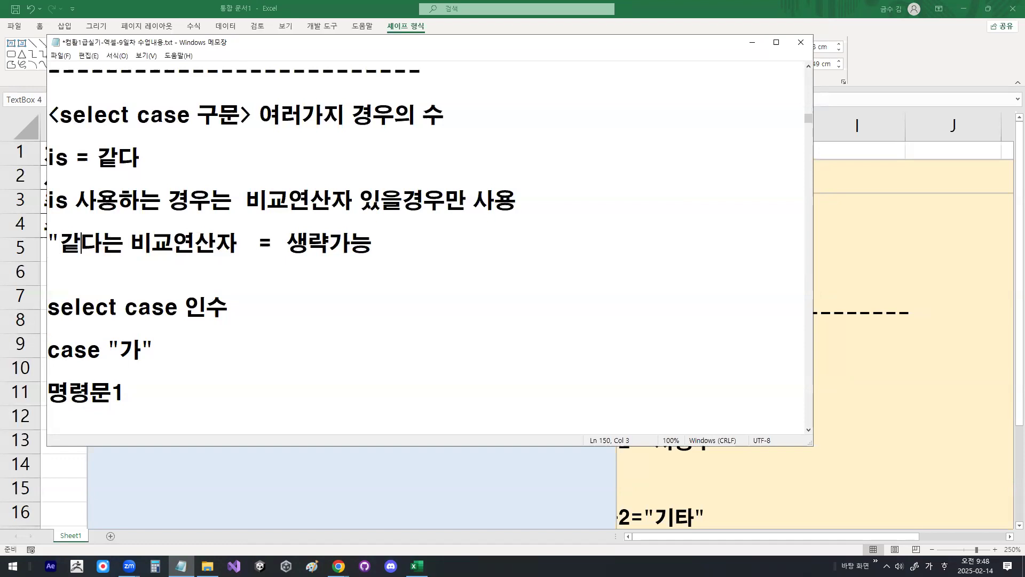
type("\"")
Step: Add the particle 는 after 비교연산자 in the "같다" note line
key("Right")
key("Right")
key("Right")
key("Right")
key("Right")
key("Right")
key("Right")
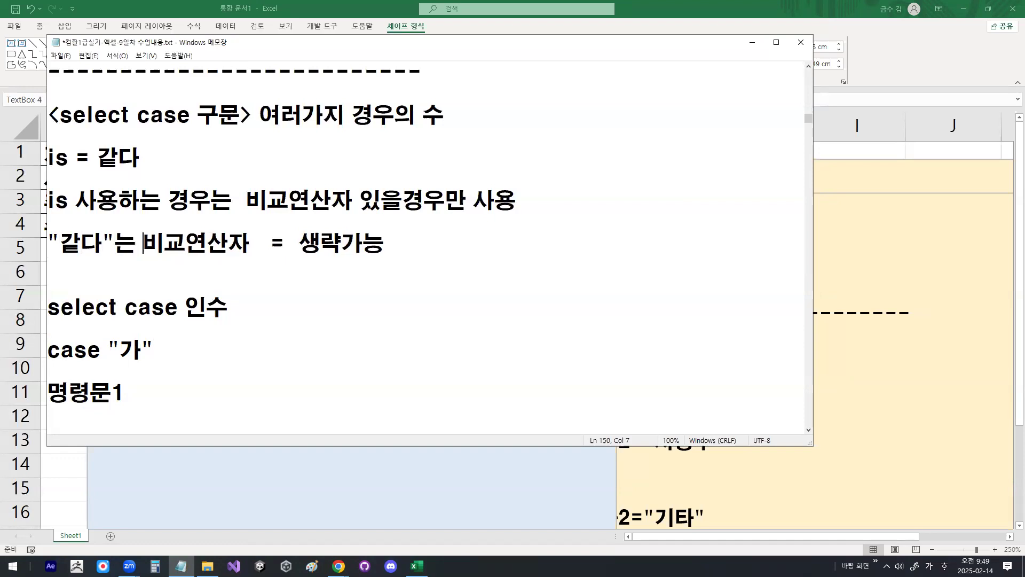
type("느ㄴ")
key("Right")
key("Right")
key("Right")
key("Right")
key("Right")
key("Right")
key("Right")
key("Right")
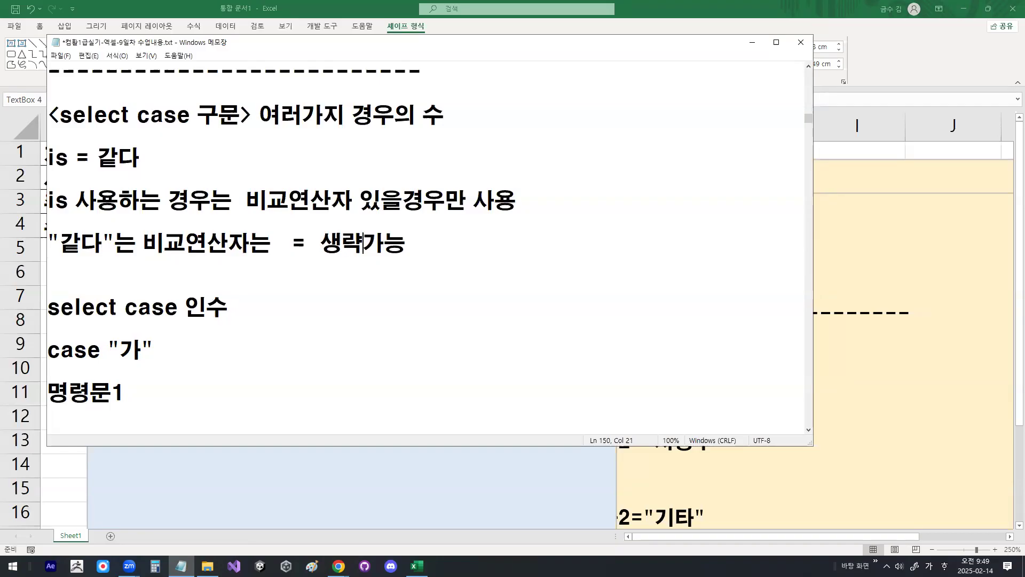
Step: Add the line is 명령어 사용할 필요가 없음 below the "같다" note line
key("Down")
key("Return")
key("Return")
key("Up")
type("ㅑㄴ")
key("Hangul")
key("BackSpace")
key("BackSpace")
key("Hangul")
type("ㅑㄴ")
key("Hangul")
key("BackSpace")
key("BackSpace")
key("Hangul")
type("ㅑㄴ")
key("Hangul")
key("BackSpace")
key("BackSpace")
key("Hangul")
type("ㅑㄴ")
key("BackSpace")
key("BackSpace")
key("Hangul")
type("is")
key("Hangul")
type("명")
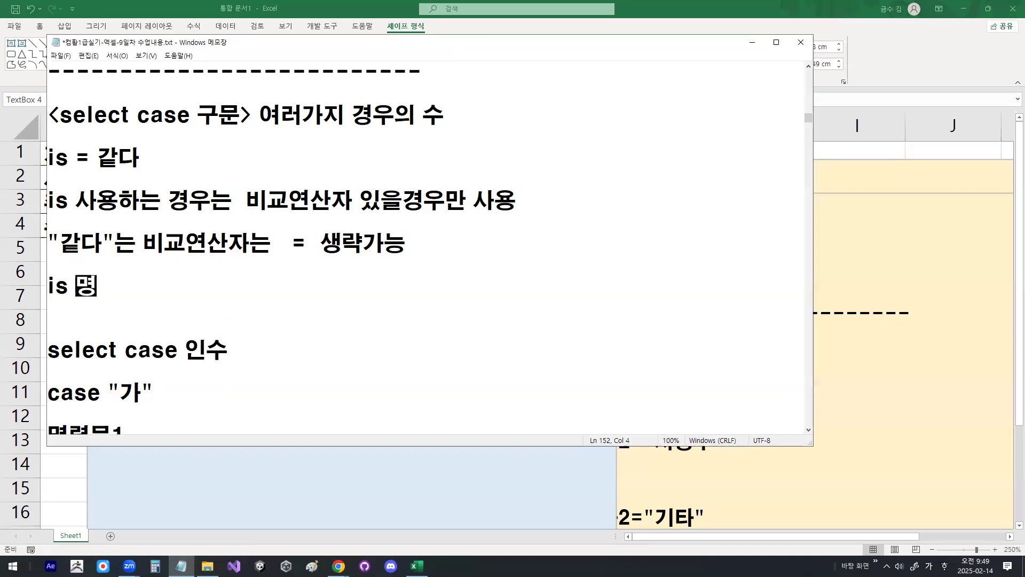
type("령어 사용할 필")
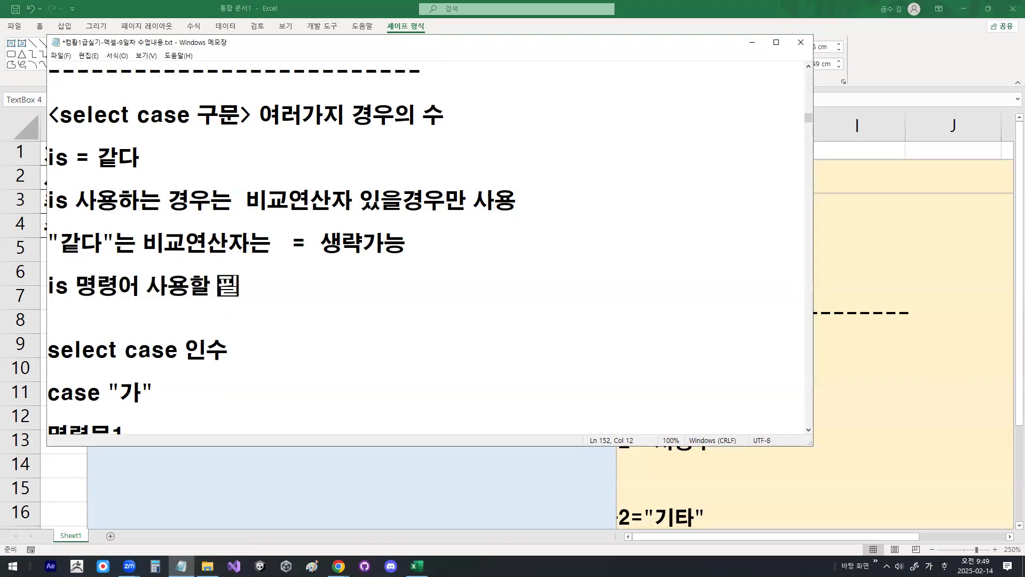
type("요가 없음")
Step: Insert a blank line above the "같다" note line
key("Up")
key("Up")
key("Home")
key("Return")
key("Up")
key("Up")
key("Up")
key("shift+Right")
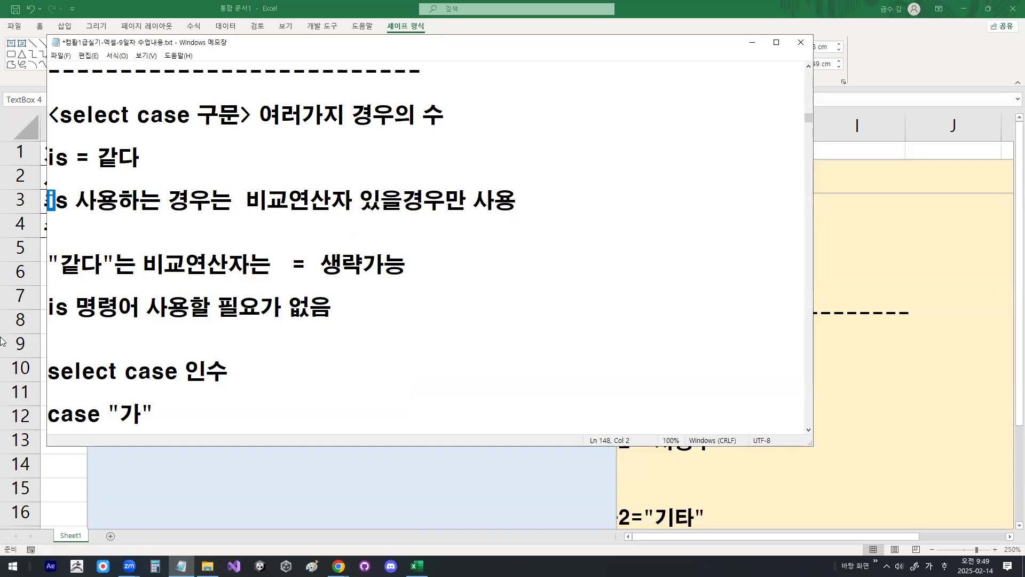
key("alt+Tab")
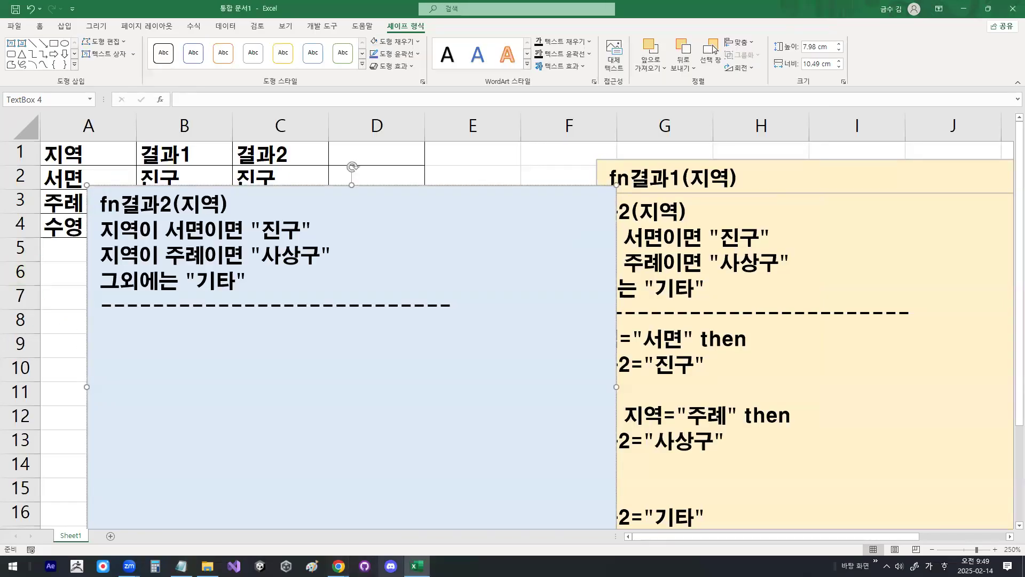
key("alt+Tab")
key("Down")
key("Down")
key("Down")
key("Down")
key("Down")
key("Down")
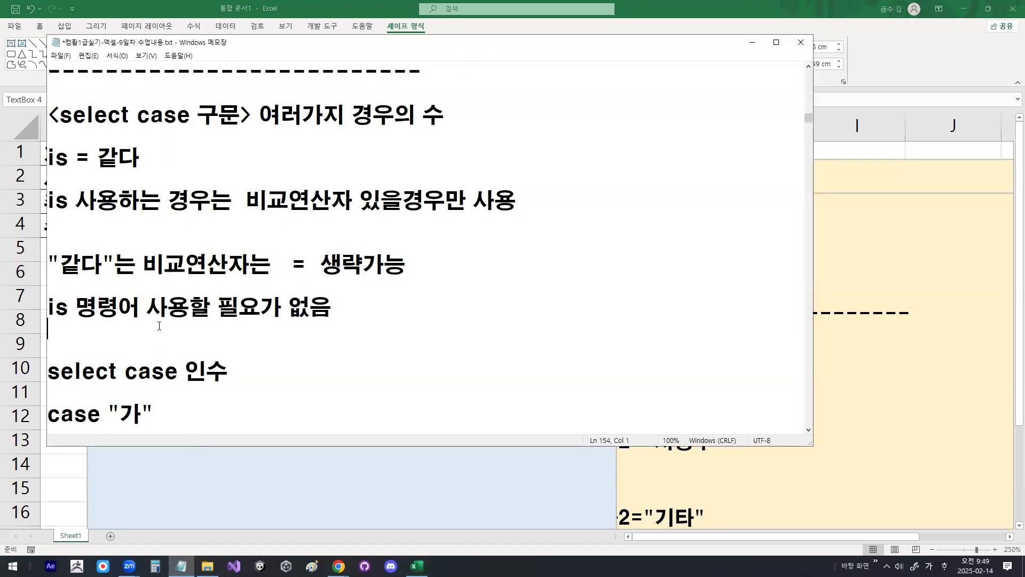
Step: Replace "가" in the first case line with is 비교연산자 비교값1
left_click_drag(108, 285, 159, 283)
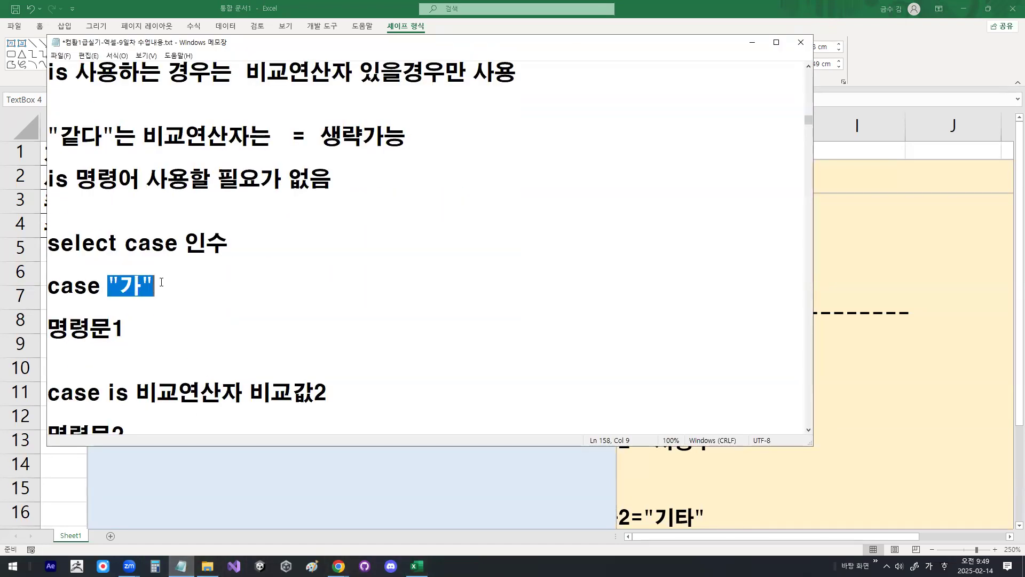
key("Hangul")
type("is")
key("Hangul")
type("비교연산자 비교값1")
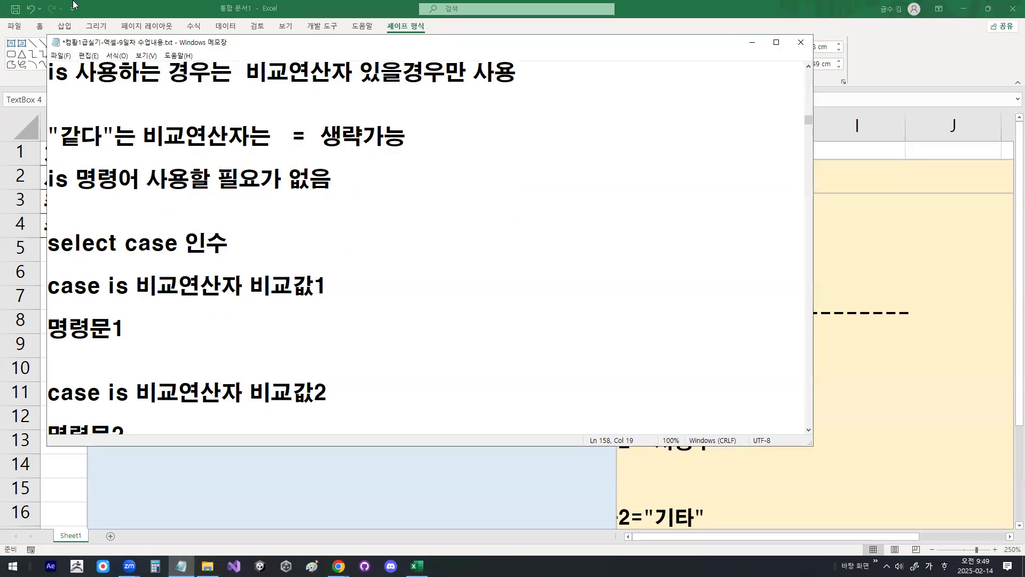
Step: Highlight in turn 인수, 비교값1, case is, 비교연산자 and 명령문1 in the select case block
left_click_drag(184, 243, 258, 241)
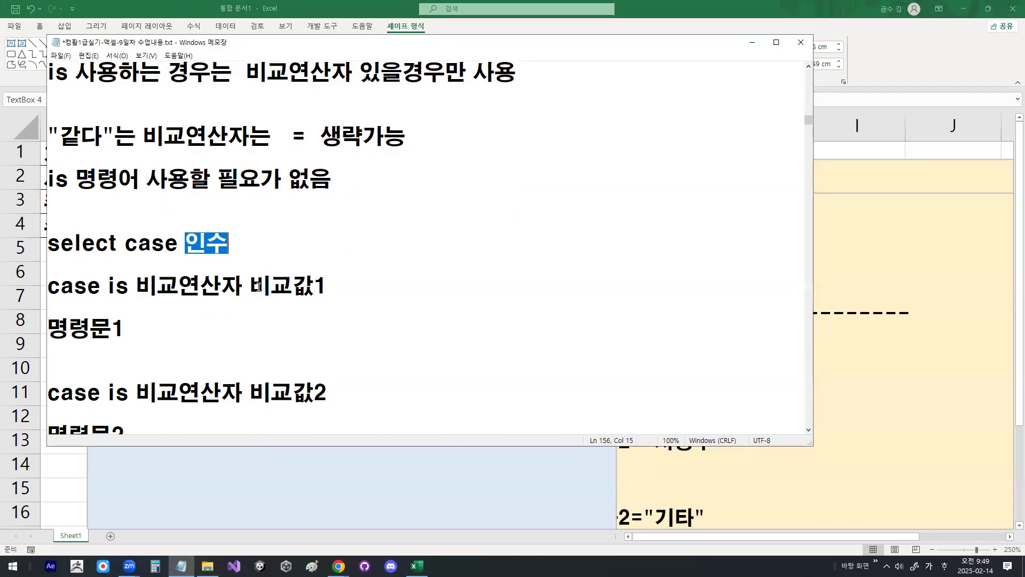
left_click_drag(251, 285, 342, 285)
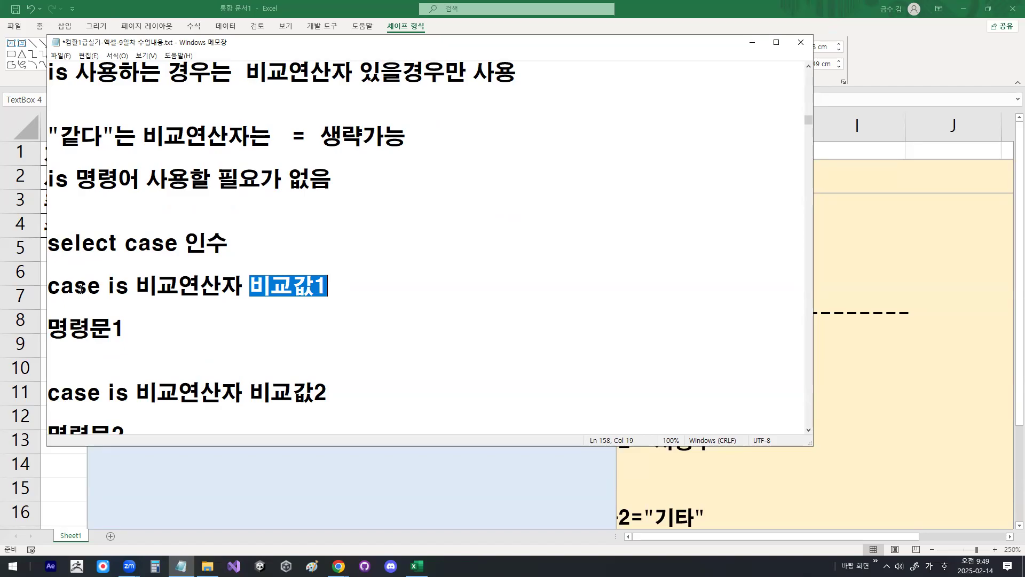
left_click_drag(49, 288, 124, 293)
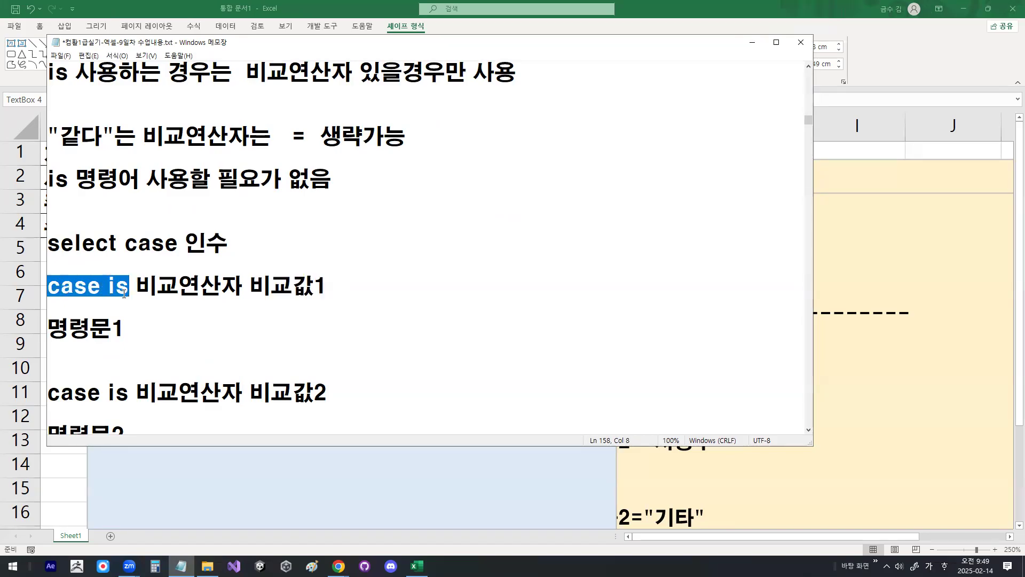
left_click_drag(49, 328, 128, 333)
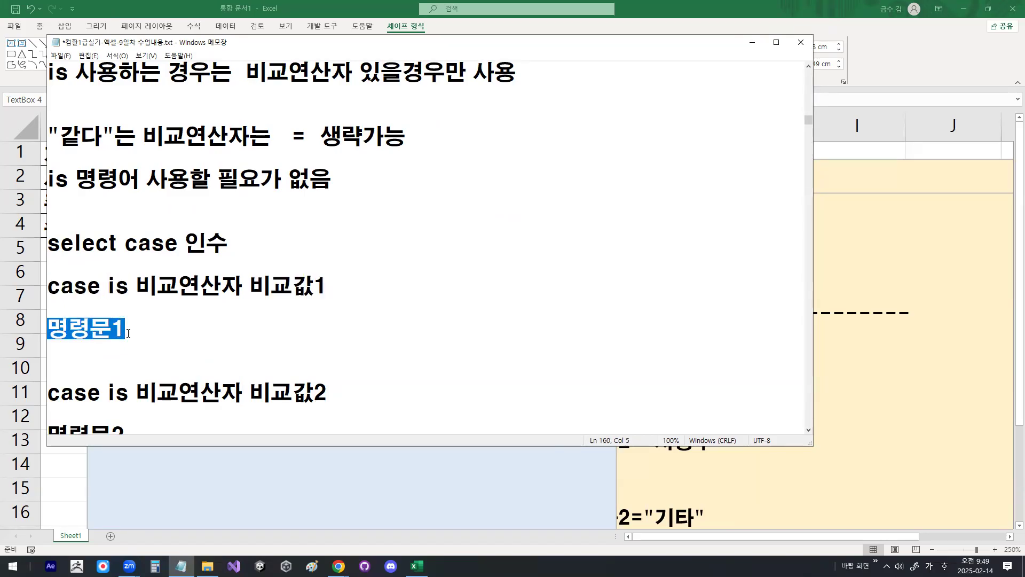
left_click_drag(270, 289, 323, 284)
left_click_drag(137, 288, 241, 289)
left_click_drag(86, 288, 131, 289)
left_click_drag(49, 328, 135, 326)
Step: Cross out the first case condition, circle and underline parts of the second, tick its case and is, and clear the drawing
scroll(136, 327, "down", 1)
key("ctrl+alt+shift+h")
mouse_move(202, 142)
left_mouse_down()
mouse_move(160, 175)
mouse_move(188, 175)
left_mouse_up()
left_click_drag(267, 278, 316, 278)
left_click_drag(238, 250, 244, 260)
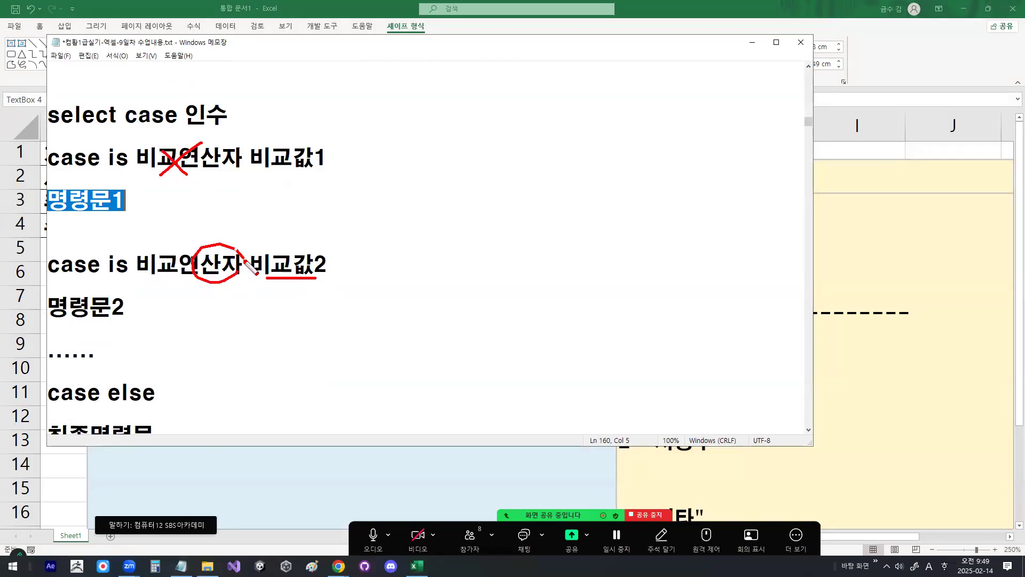
mouse_move(51, 245)
left_mouse_down()
mouse_move(84, 231)
mouse_move(142, 230)
left_mouse_up()
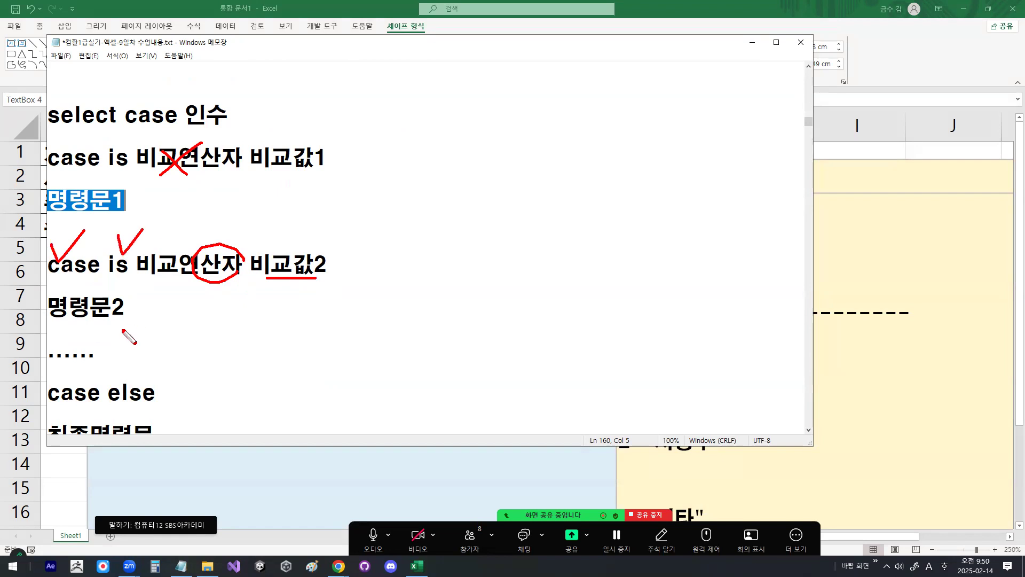
key("Escape")
Step: Highlight 명령문2, mark the second case condition and the area beside the dotted line with the pen, and clear the drawing
left_click_drag(49, 308, 126, 308)
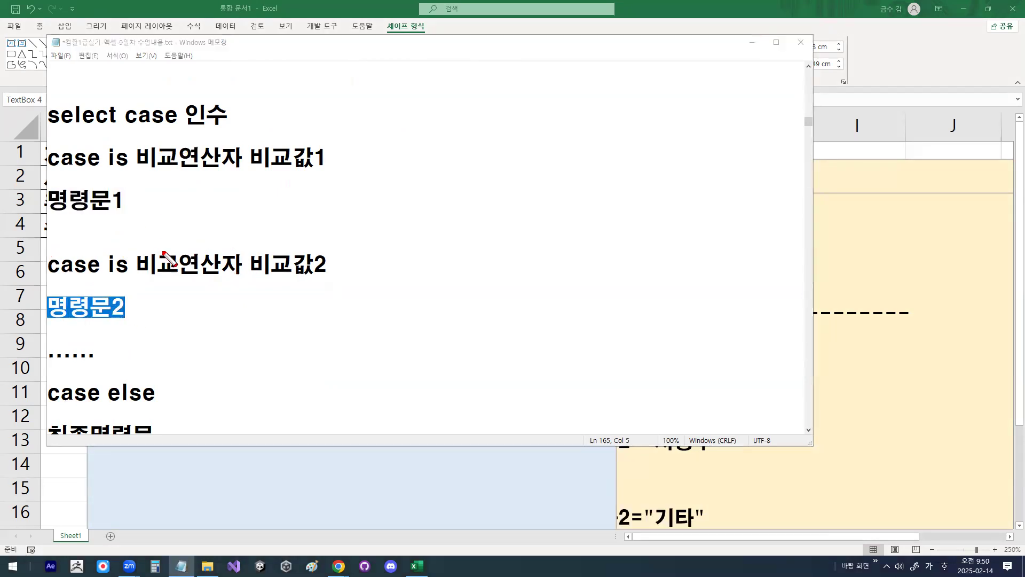
left_click_drag(177, 249, 182, 256)
left_click_drag(94, 342, 177, 343)
left_click_drag(102, 359, 162, 360)
key("Escape")
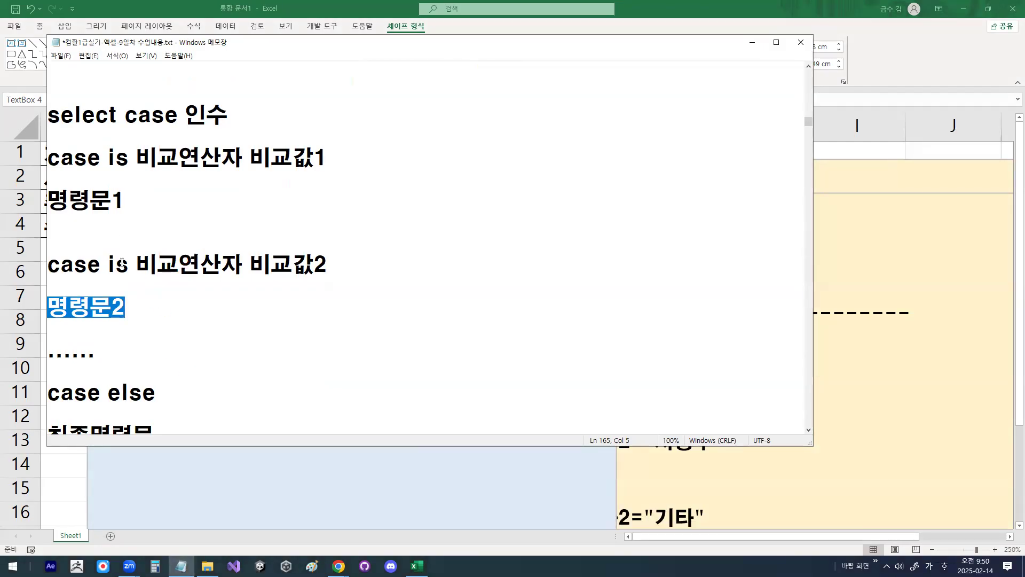
Step: Highlight case else, draw a pen arrow from else to case, and clear the drawing
scroll(122, 263, "down", 2)
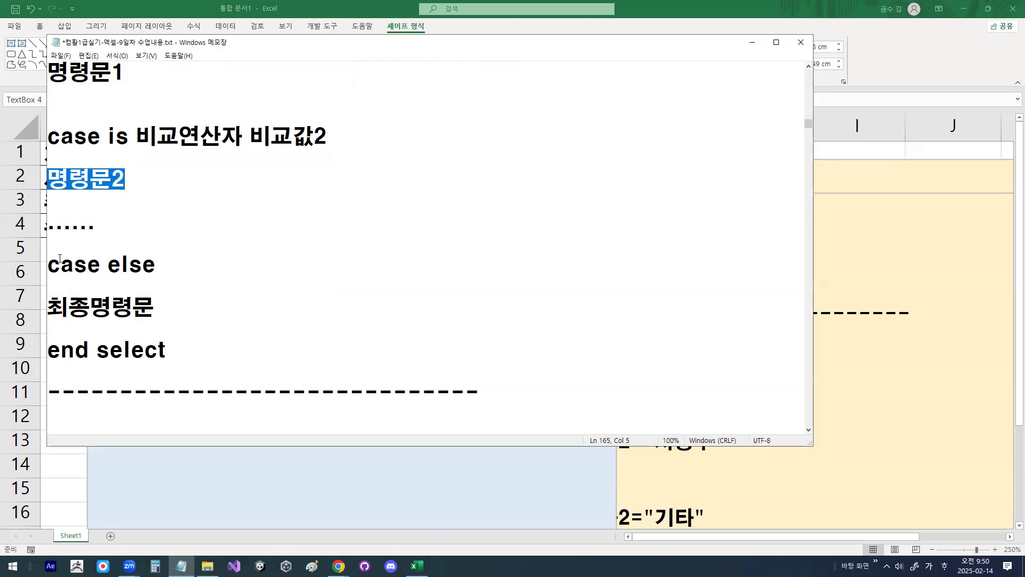
left_click_drag(48, 265, 163, 267)
left_click(162, 266)
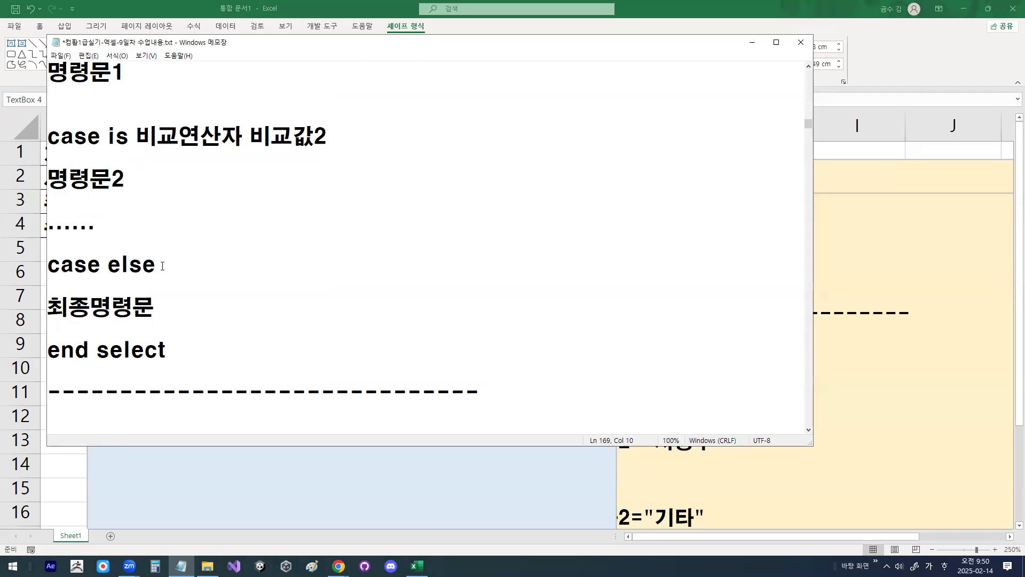
key("ctrl+alt+shift+h")
mouse_move(144, 260)
left_mouse_down()
mouse_move(99, 241)
mouse_move(69, 265)
left_mouse_up()
left_click_drag(68, 259, 81, 265)
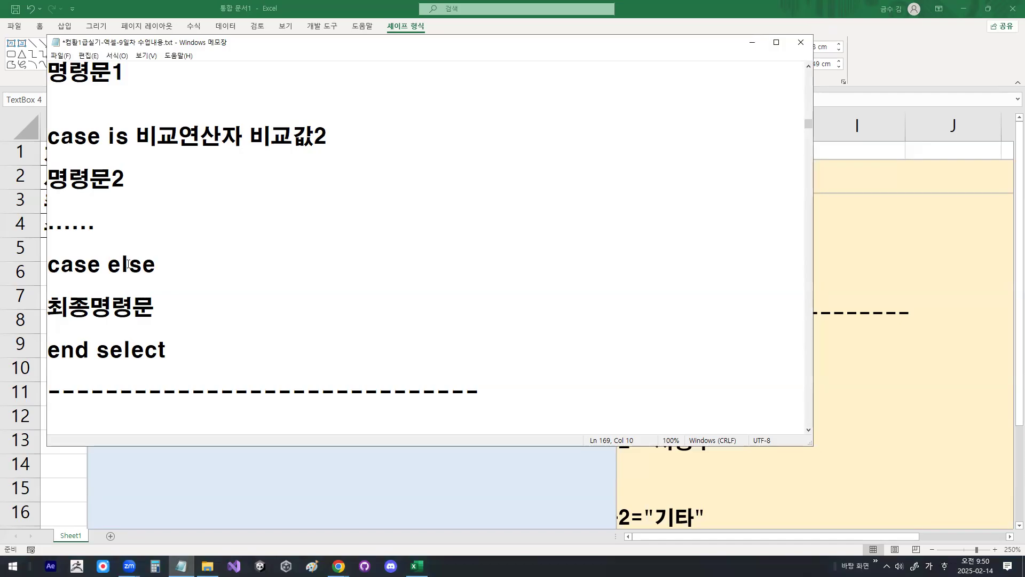
Step: Highlight case in the case else line, 최종명령문, and select in the end select line
double_click(166, 266)
left_click_drag(51, 266, 101, 266)
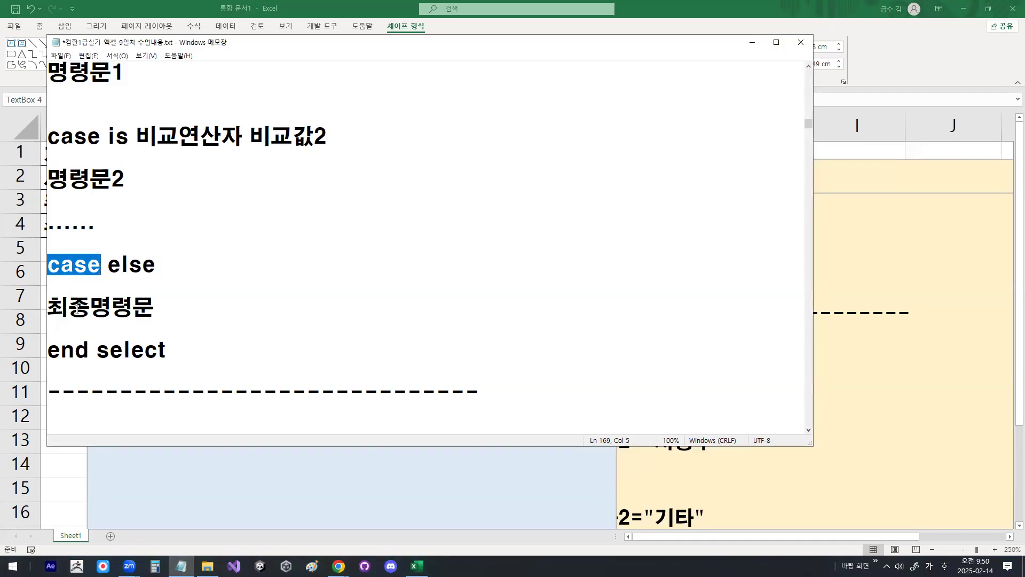
left_click_drag(48, 307, 152, 305)
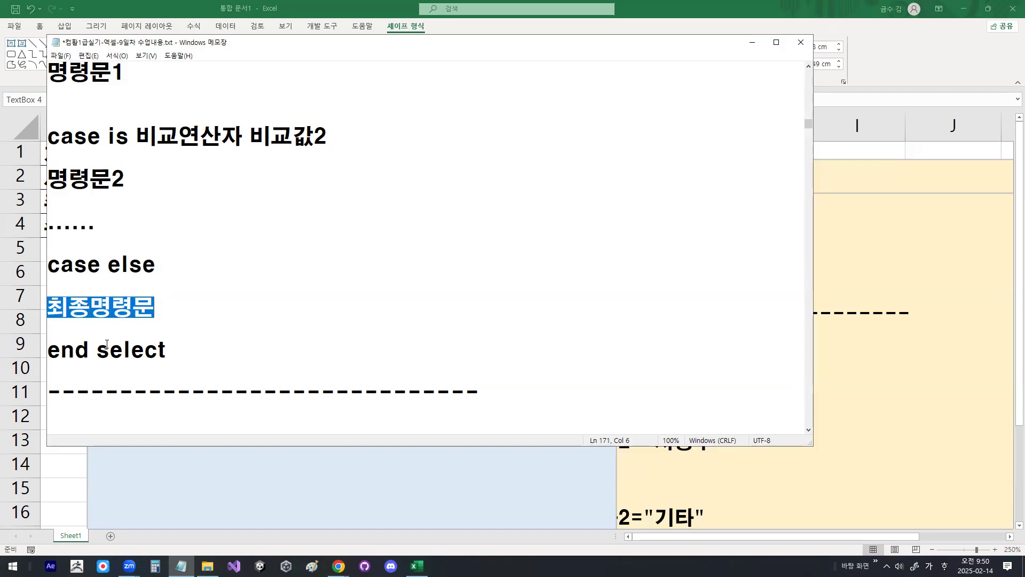
left_click_drag(96, 350, 172, 351)
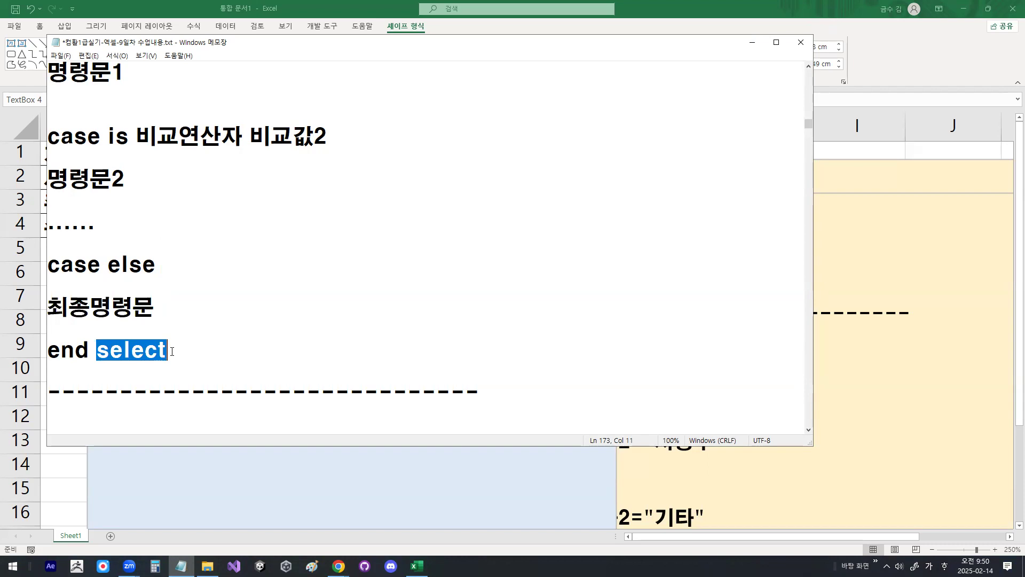
left_click(172, 352)
scroll(172, 351, "up", 1)
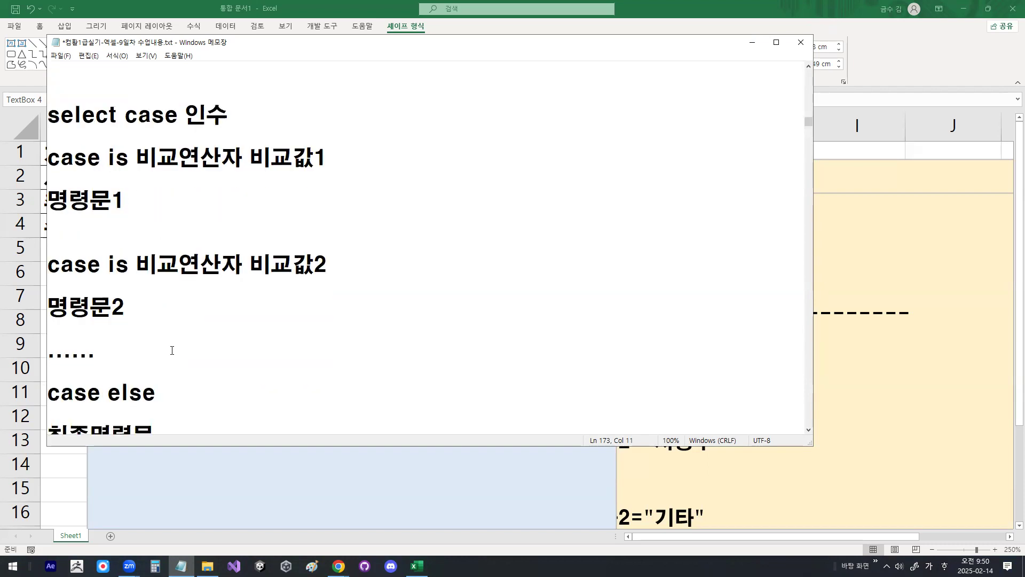
Step: Underline select case, tick select, case and the first condition, draw a circle below 인수, and clear the drawing
left_click_drag(54, 129, 179, 130)
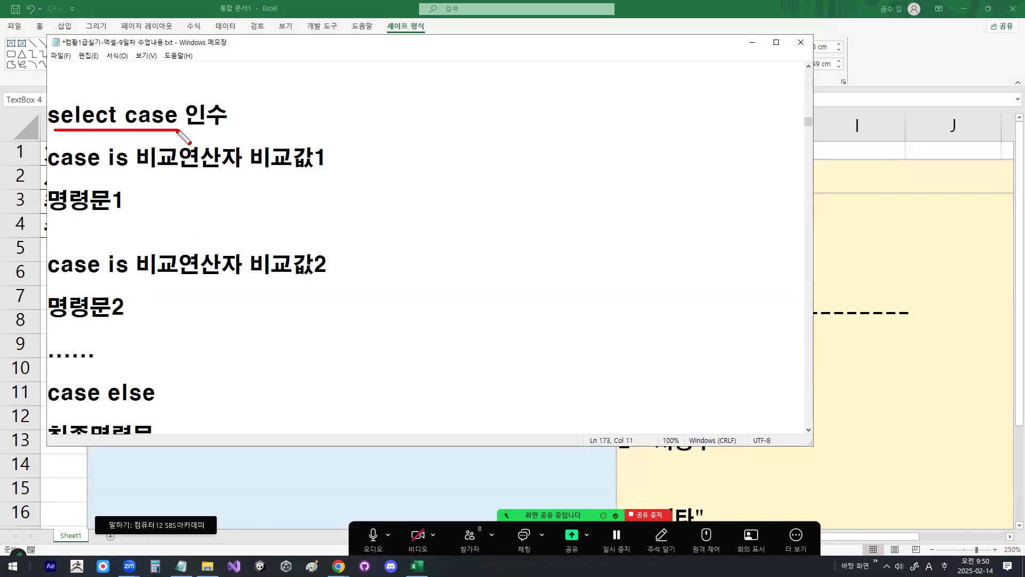
left_click_drag(84, 120, 116, 74)
left_click_drag(229, 140, 323, 79)
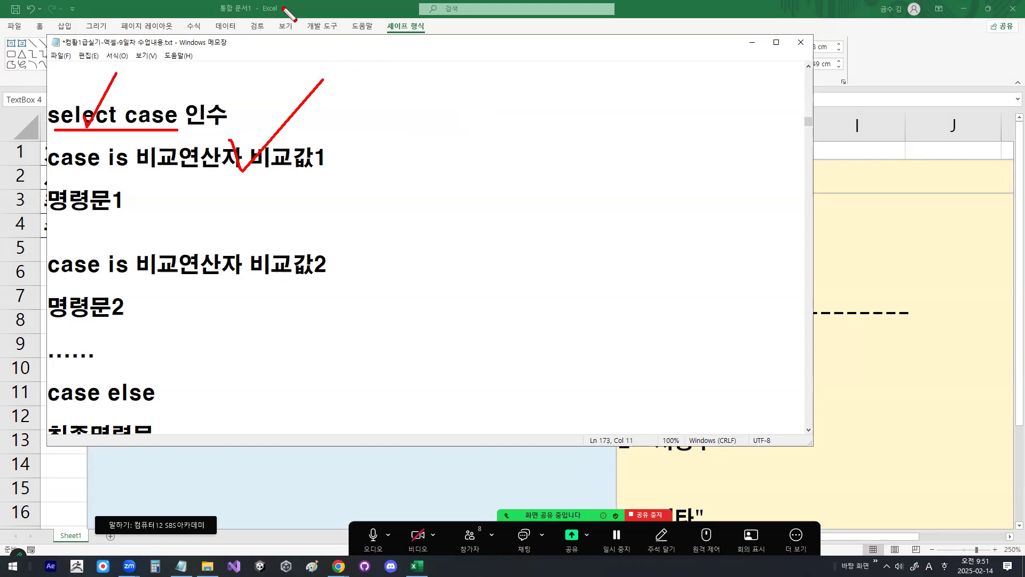
left_click_drag(136, 120, 176, 66)
mouse_move(227, 142)
left_mouse_down()
mouse_move(256, 120)
mouse_move(257, 152)
left_mouse_up()
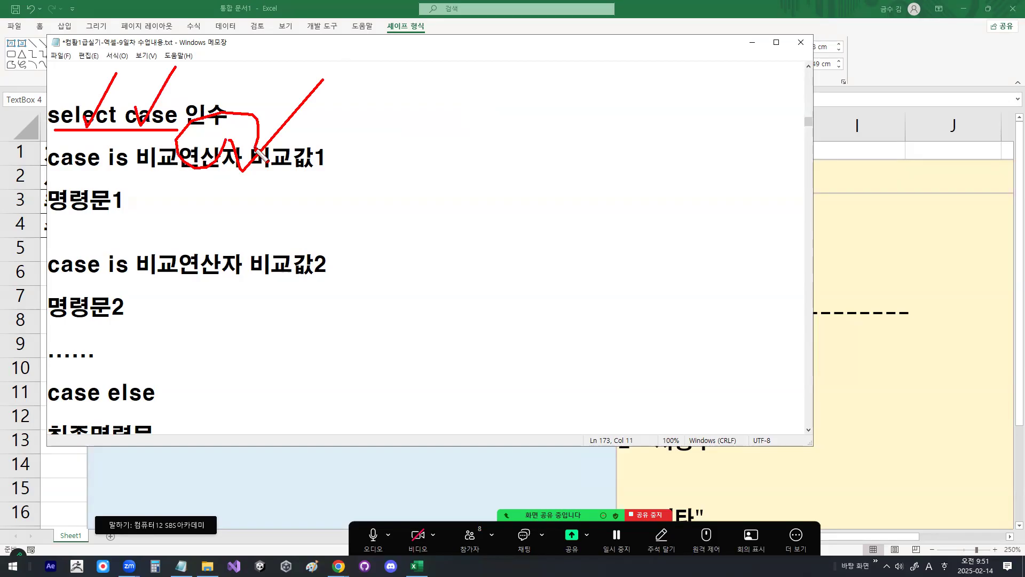
key("Escape")
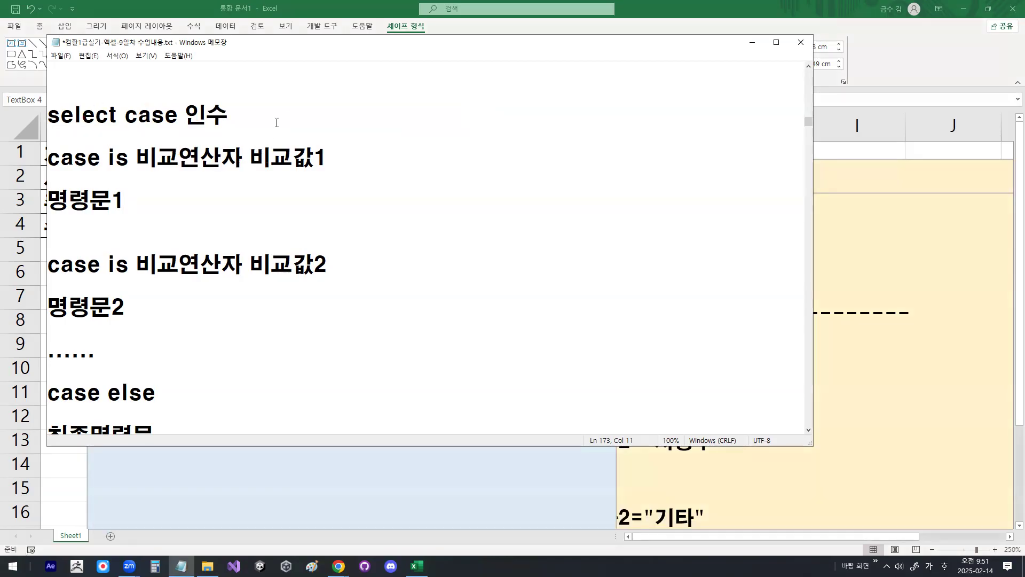
Step: Magnify the select case block, draw a short pen stroke over the first case line below 인수, and leave the magnified view
key("ctrl+1")
left_click(111, 127)
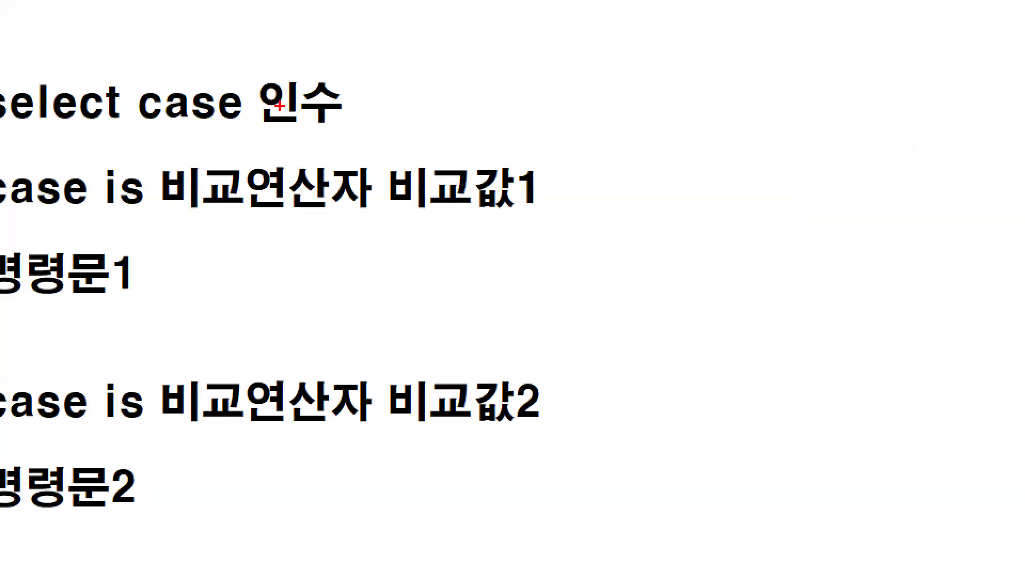
key("Escape")
key("ctrl+1")
mouse_move(299, 154)
left_mouse_down()
mouse_move(240, 196)
mouse_move(322, 187)
left_mouse_up()
key("Escape")
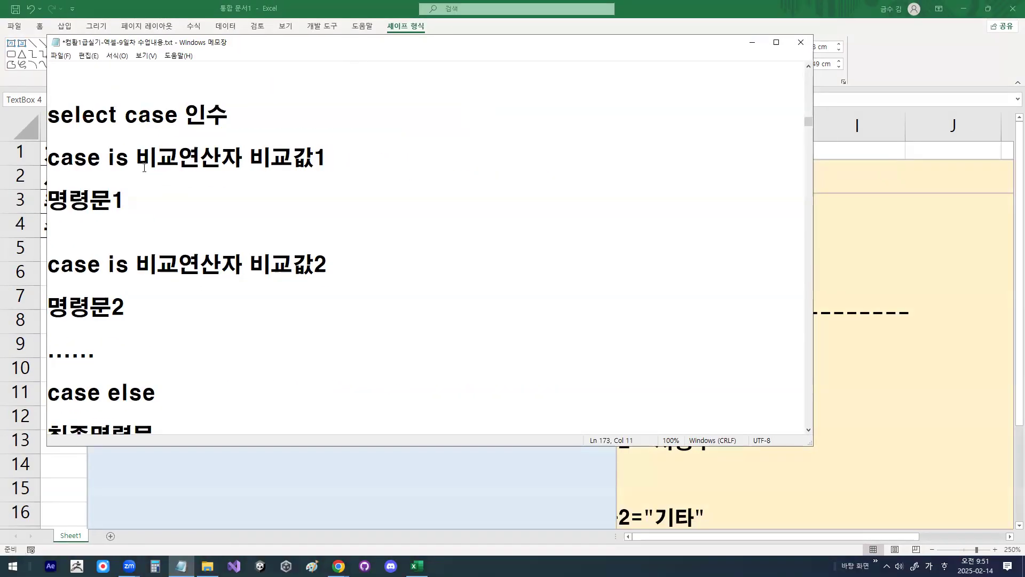
Step: Return to the Excel worksheet and write select case 지역 below the dashed line in the blue text box
left_click(750, 49)
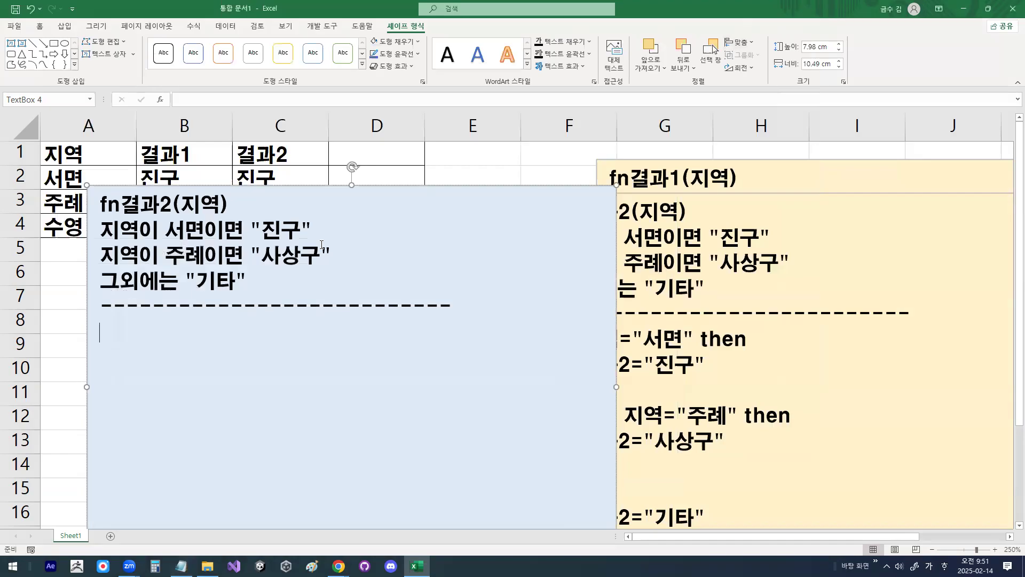
left_click(144, 366)
type("ㄴㄷ")
key("BackSpace")
key("BackSpace")
key("Hangul")
type("select case")
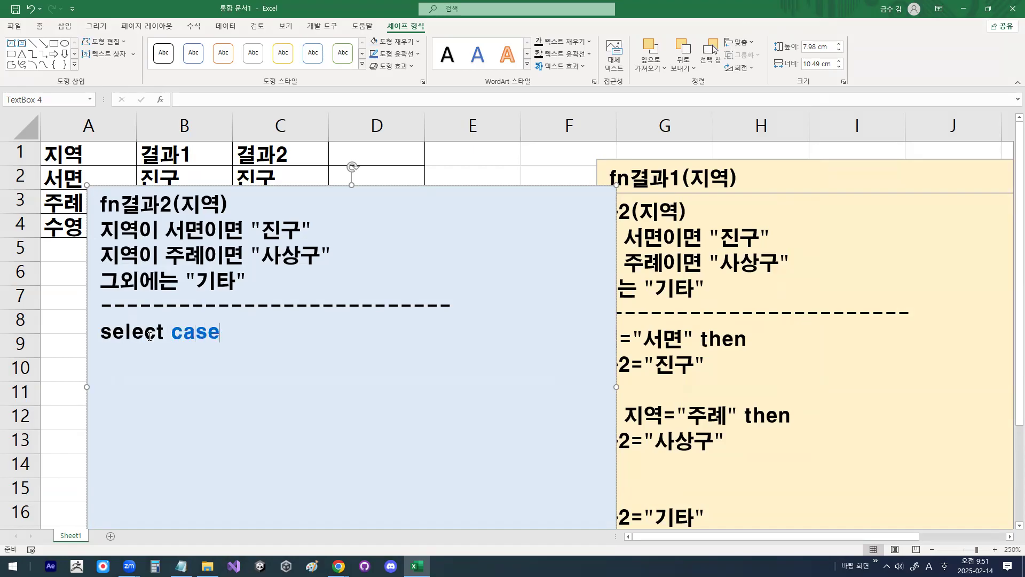
key("Hangul")
type("지역")
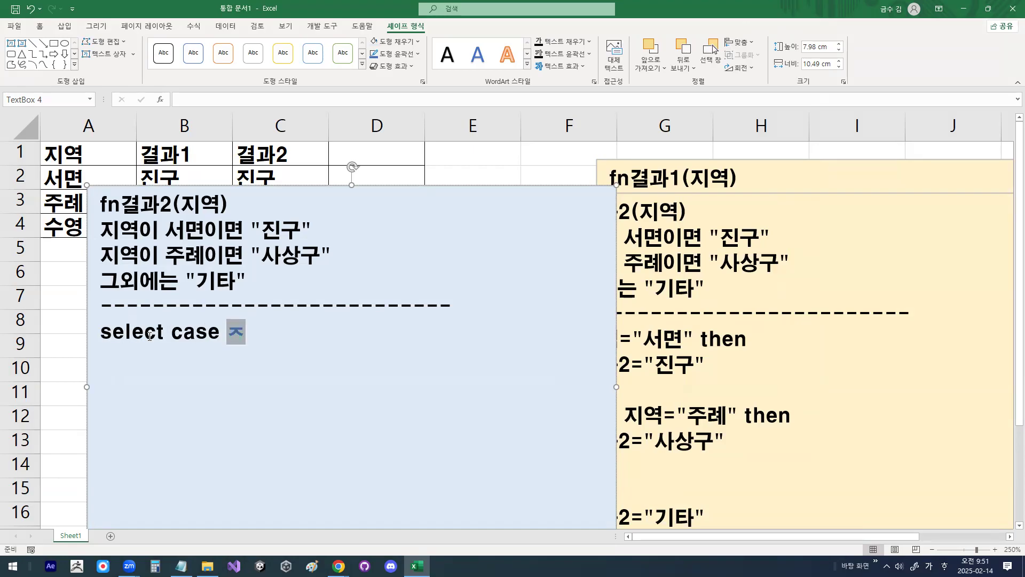
key("Return")
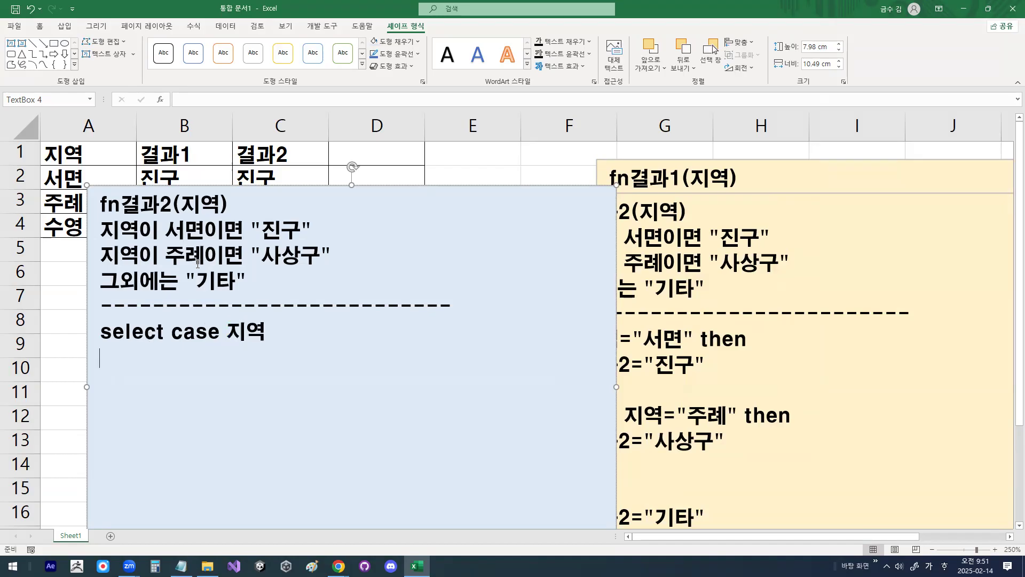
Step: Change the function name in the blue text box's first line to fn결과3, marking it with the pen and clearing the drawing
key("ctrl+1")
mouse_move(221, 210)
left_mouse_down()
mouse_move(215, 220)
mouse_move(213, 175)
mouse_move(223, 219)
left_mouse_up()
key("Escape")
left_click_drag(160, 204, 173, 204)
type("3")
key("ctrl+1")
key("Escape")
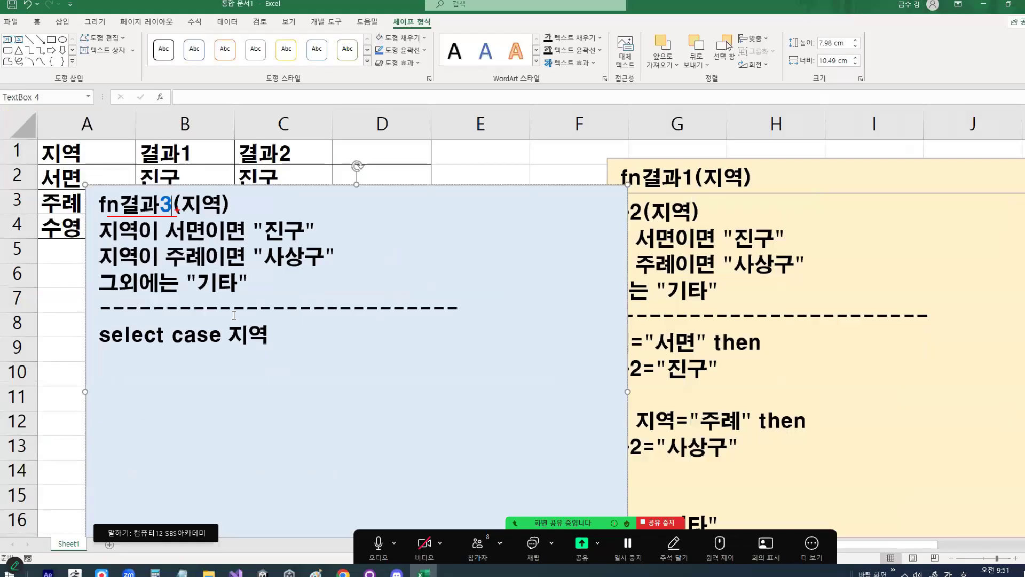
Step: Highlight the words of select case 지역, leave a blank line below and add the condition line case "서면"
double_click(258, 331)
left_click_drag(98, 331, 210, 333)
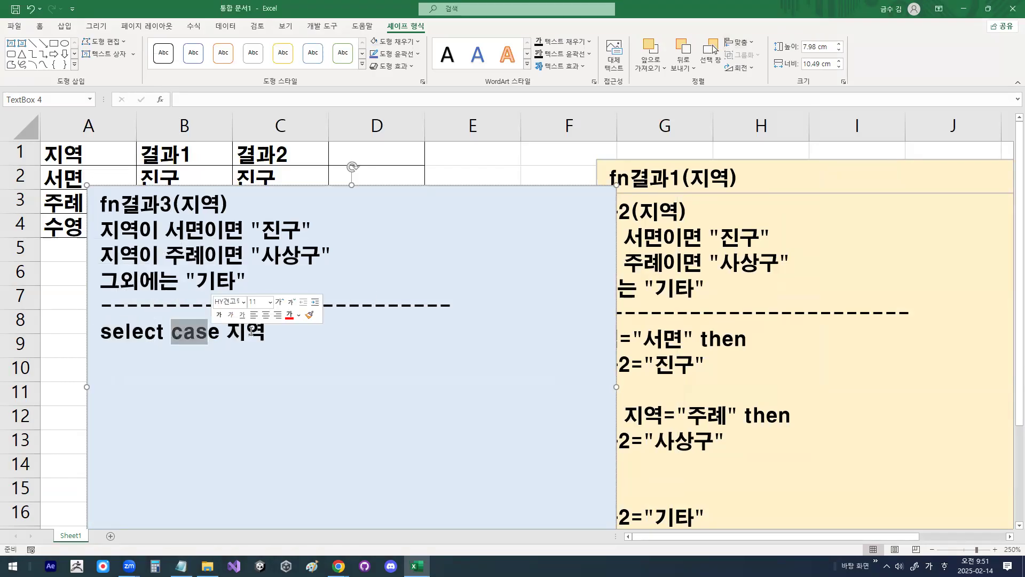
left_click(273, 334)
key("Return")
key("Return")
type("ㅊㅁ")
key("BackSpace")
key("BackSpace")
key("Hangul")
type("case")
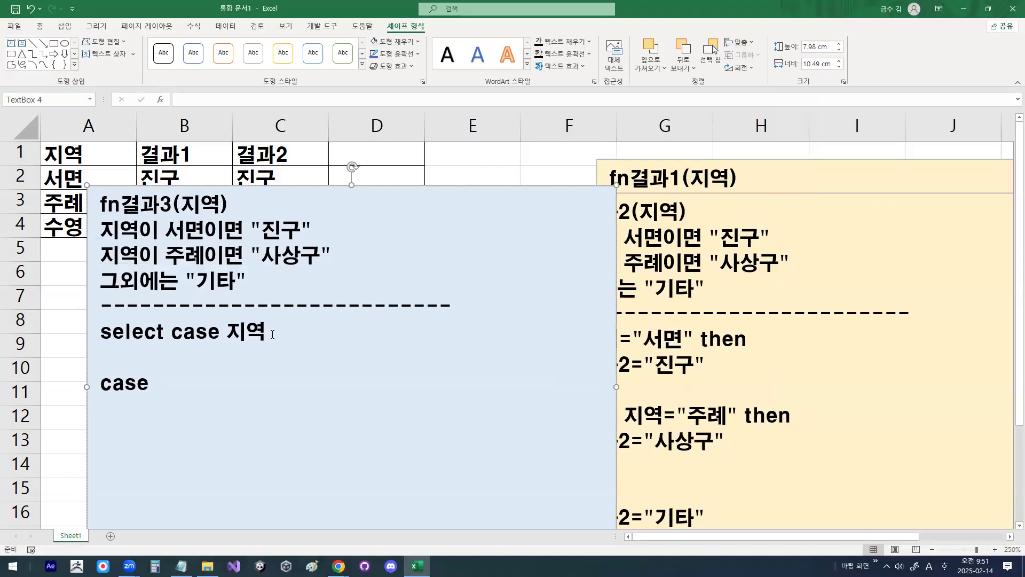
type("\"tj")
key("BackSpace")
key("BackSpace")
key("Hangul")
type("섬면\"")
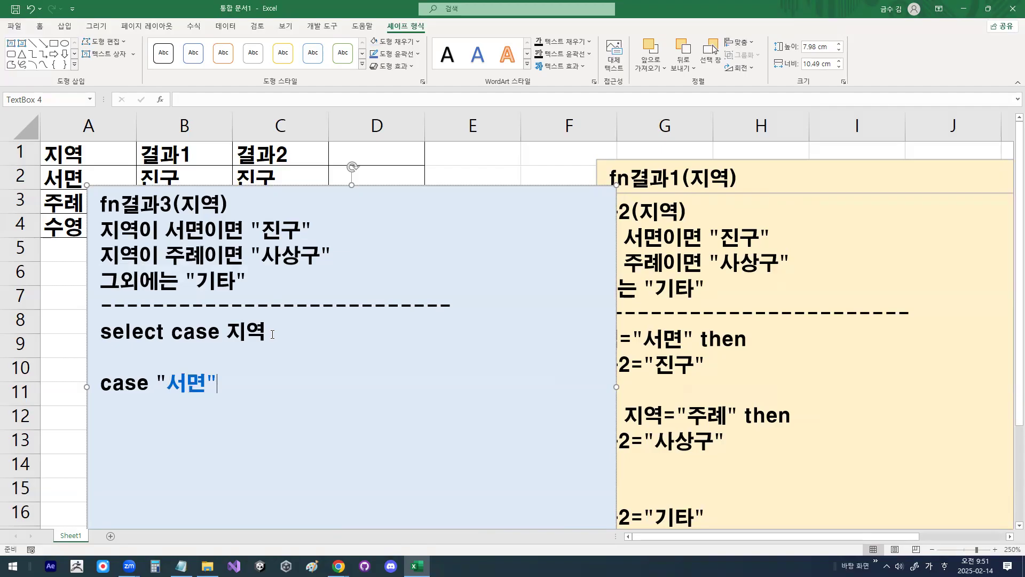
key("Return")
Step: Copy the function name fn결과3 below case "서면" and complete the line as fn결과3="진구"
left_click_drag(101, 204, 176, 198)
key("ctrl+c")
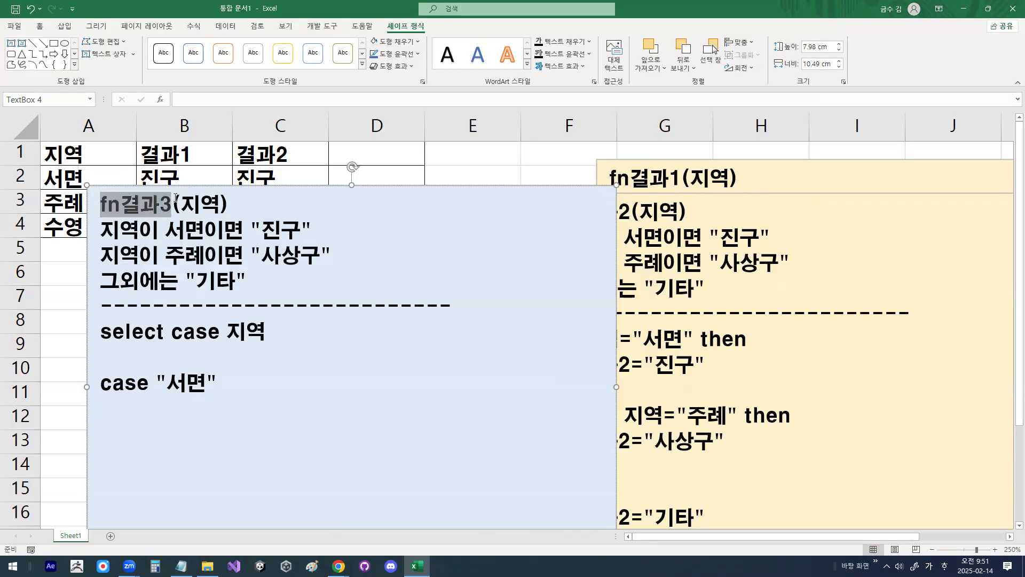
left_click(113, 406)
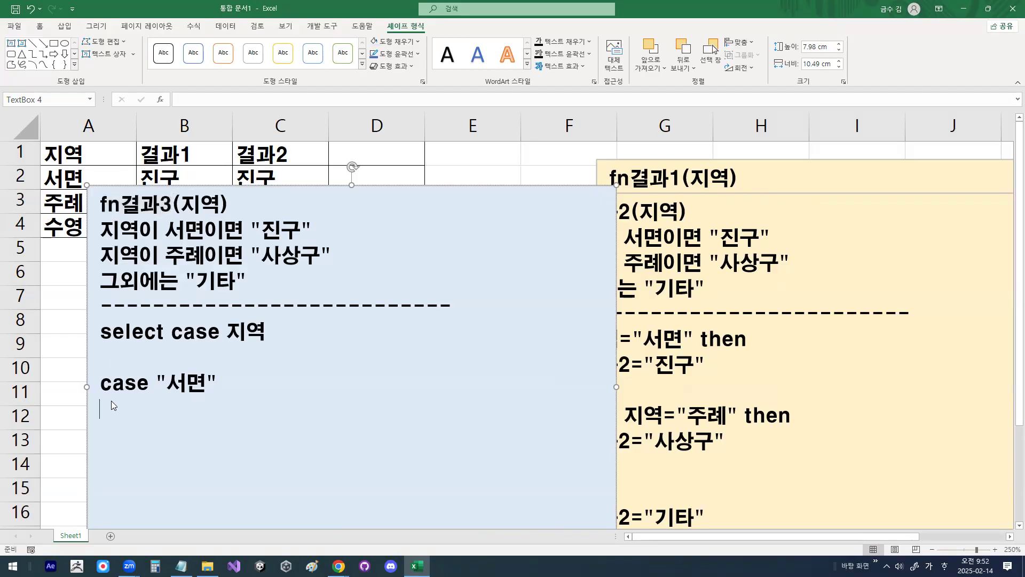
key("ctrl+v")
type("=")
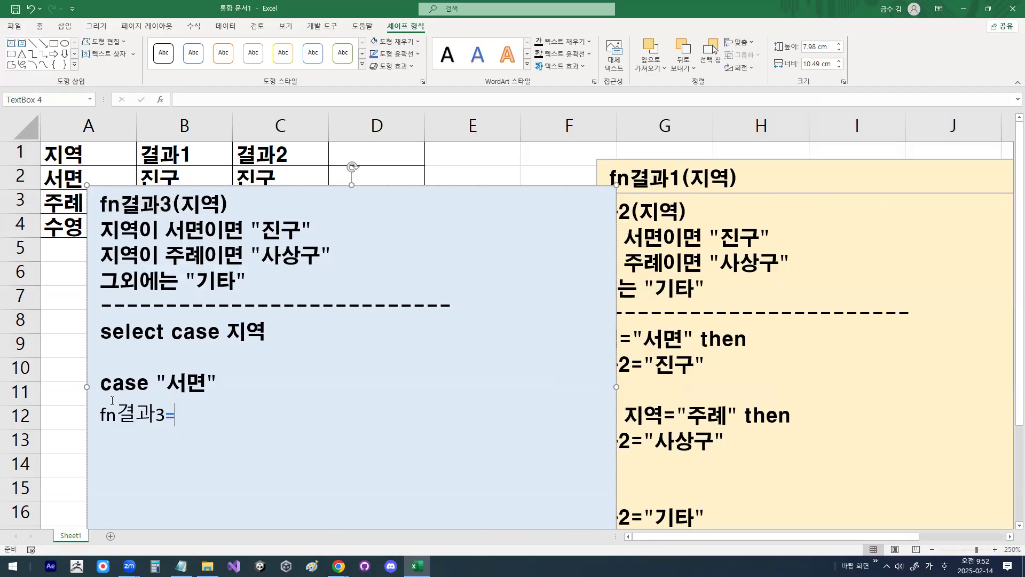
type("\"진구\"")
Step: Duplicate the case "서면" block below itself, separated by a blank line, and set the copy's condition to "주례"
left_click_drag(342, 186, 348, 67)
left_click_drag(319, 185, 324, 128)
scroll(229, 346, "down", 2)
left_click_drag(101, 242, 250, 263)
key("ctrl+c")
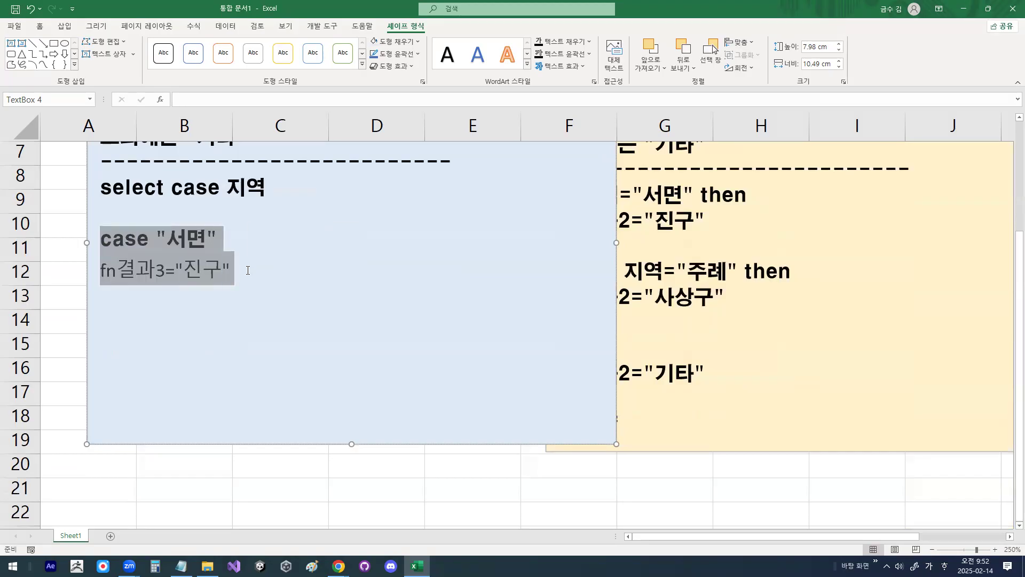
left_click(247, 271)
key("Return")
key("ctrl+v")
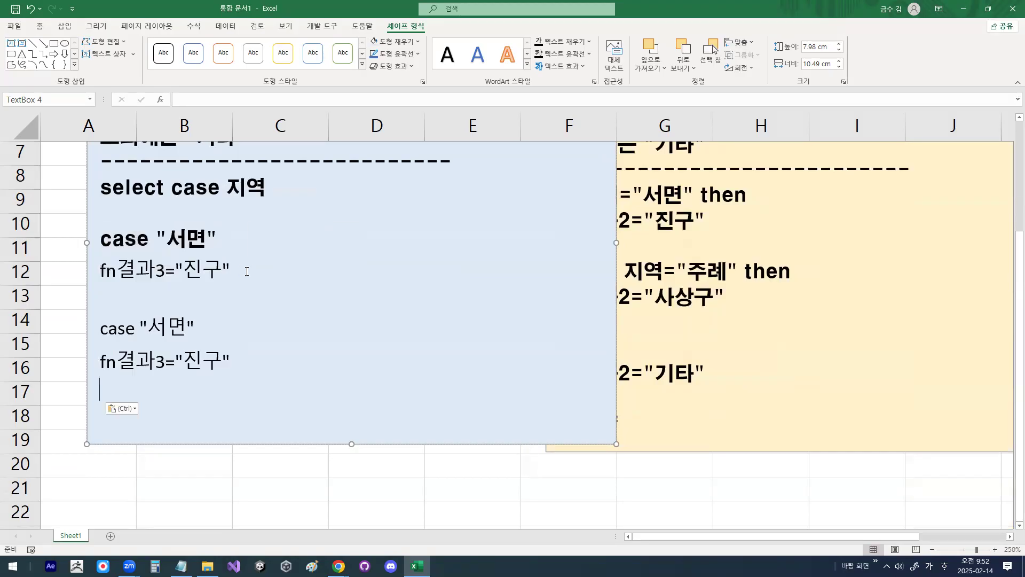
left_click_drag(157, 329, 196, 332)
type("주례")
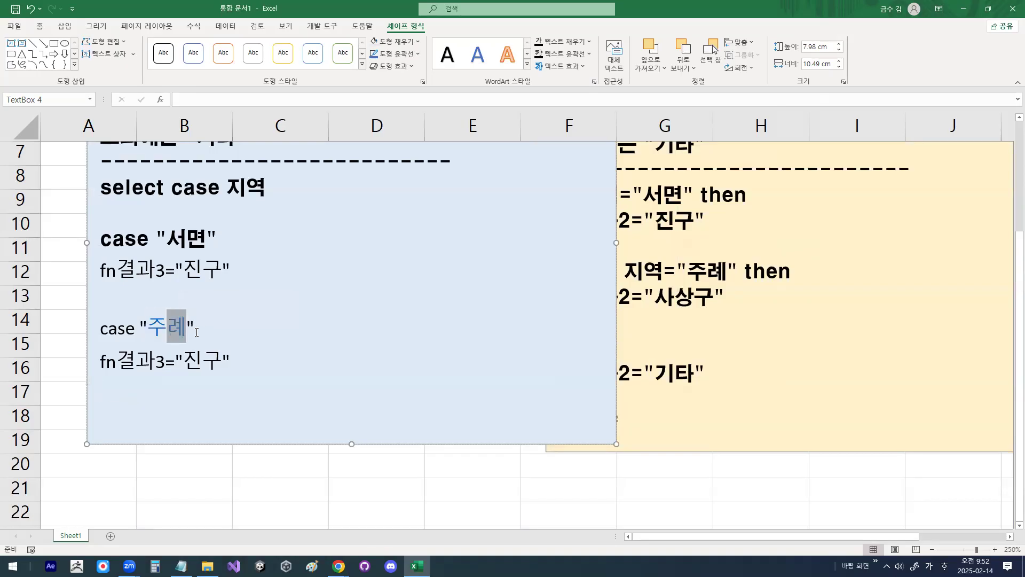
Step: Draw a pen line from 지역 toward the "주례" condition, add two short strokes nearby, and clear the drawing
mouse_move(280, 197)
left_mouse_down()
mouse_move(243, 206)
mouse_move(261, 176)
mouse_move(266, 210)
mouse_move(199, 324)
mouse_move(217, 327)
left_mouse_up()
left_click_drag(245, 291, 267, 298)
mouse_move(100, 316)
left_mouse_down()
mouse_move(109, 328)
mouse_move(136, 299)
left_mouse_up()
key("Escape")
Step: Set the fn결과3 result below case "주례" to "사상구"
left_click(186, 327)
left_click_drag(184, 361, 216, 361)
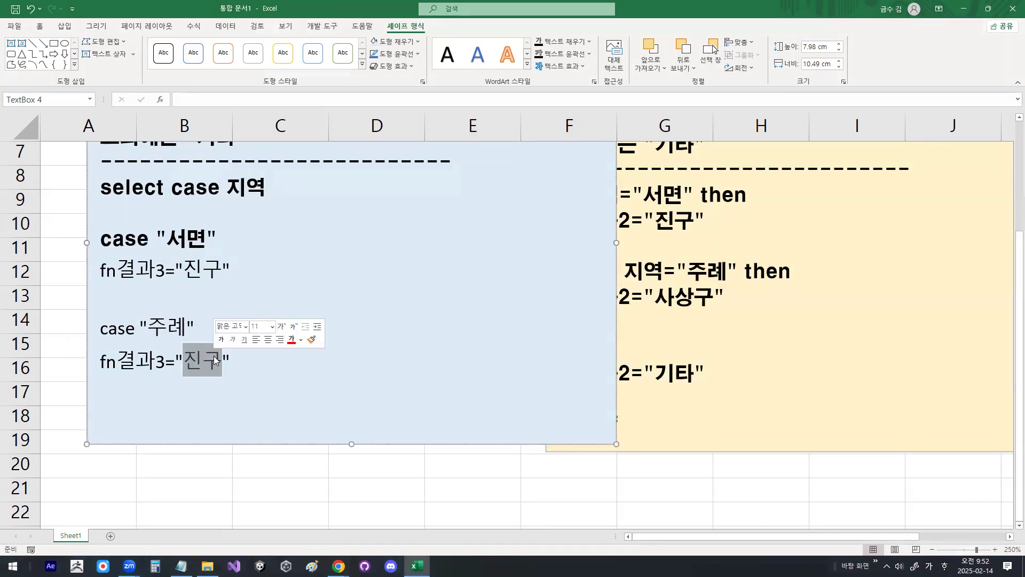
type("사상구")
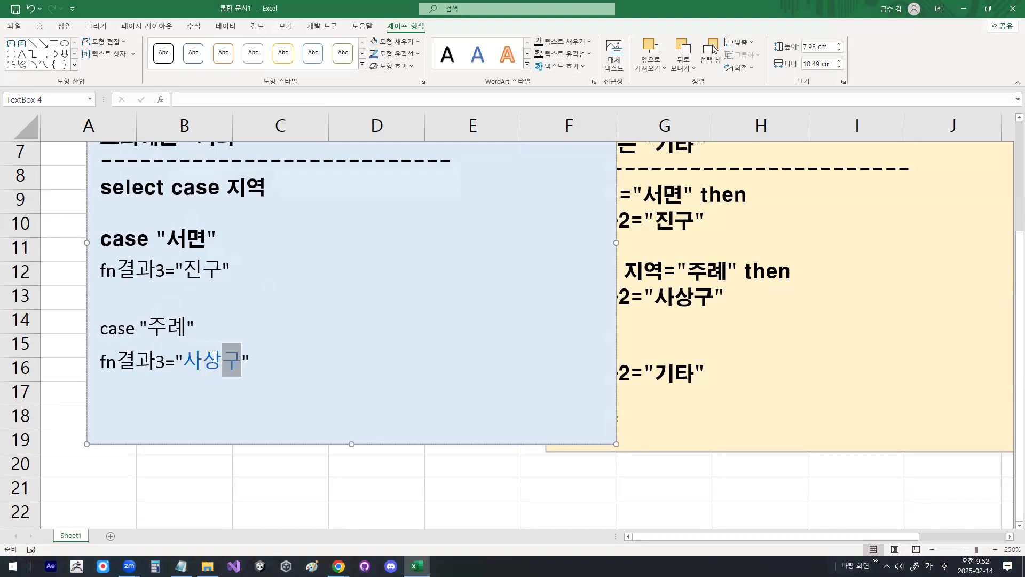
key("End")
Step: Add a case else line after a blank line below the "주례" block
key("Return")
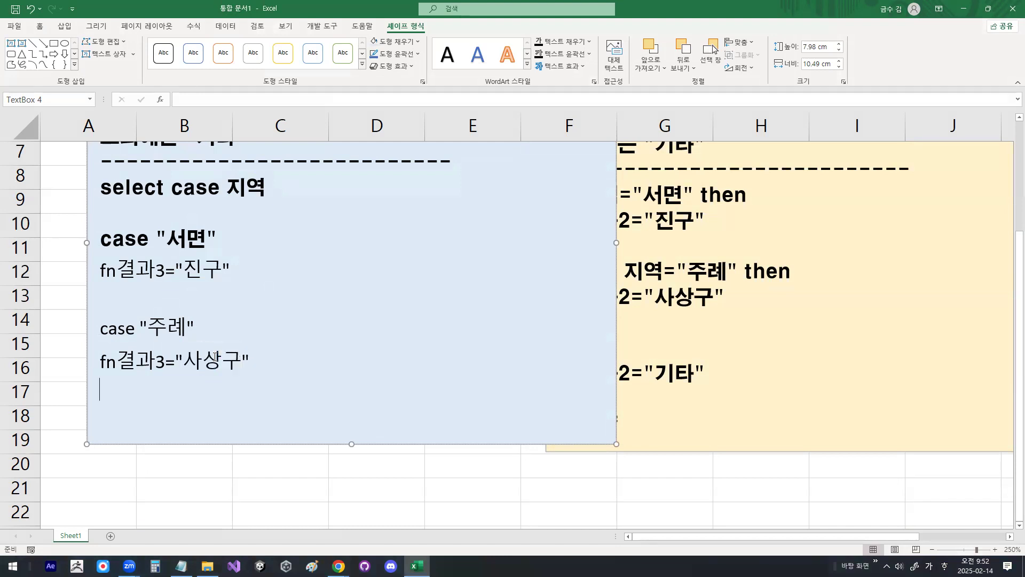
type("ㅊㅁ")
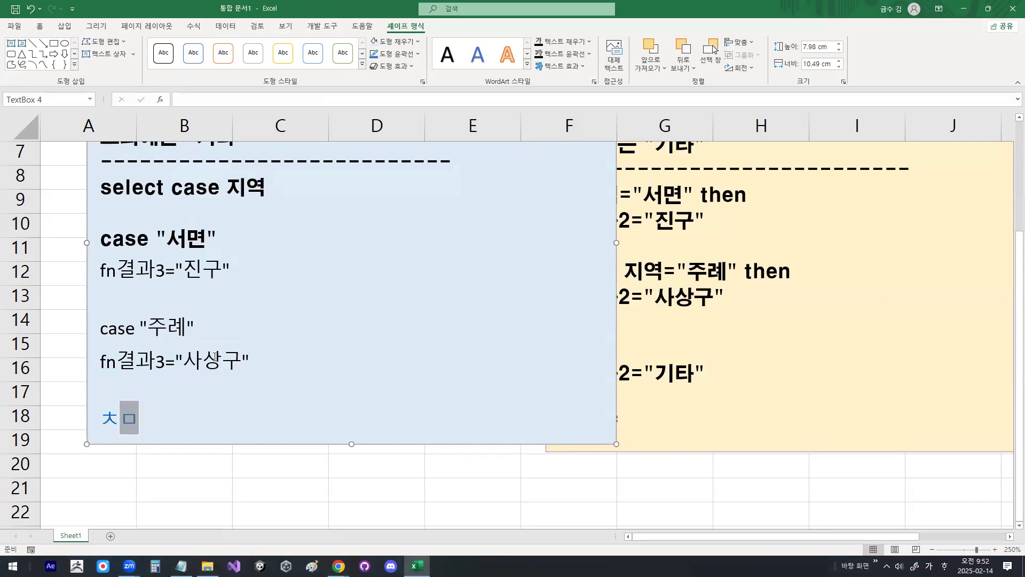
key("BackSpace")
key("BackSpace")
key("Hangul")
type("case else")
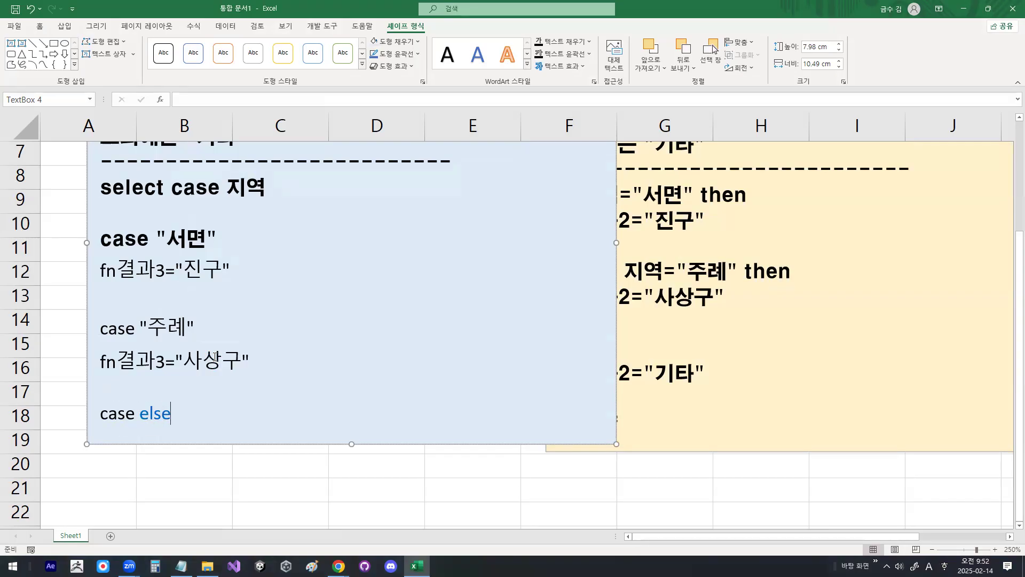
key("Return")
Step: Enlarge the blue text box to a height of 9.02 cm and copy the fn결과3="사상구" line below case else
scroll(287, 436, "down", 2)
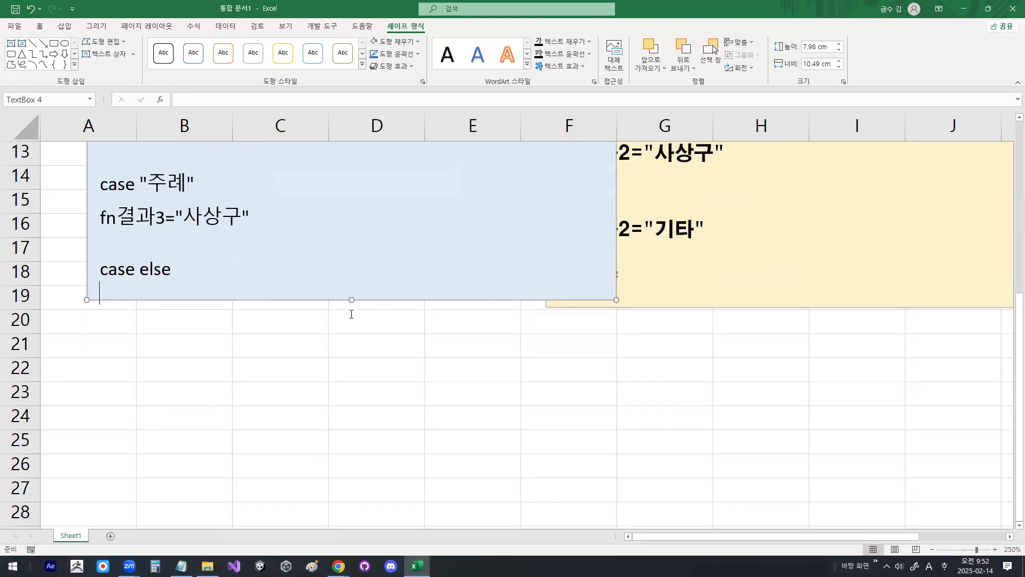
left_click_drag(352, 299, 343, 356)
left_click_drag(101, 219, 250, 218)
key("ctrl+c")
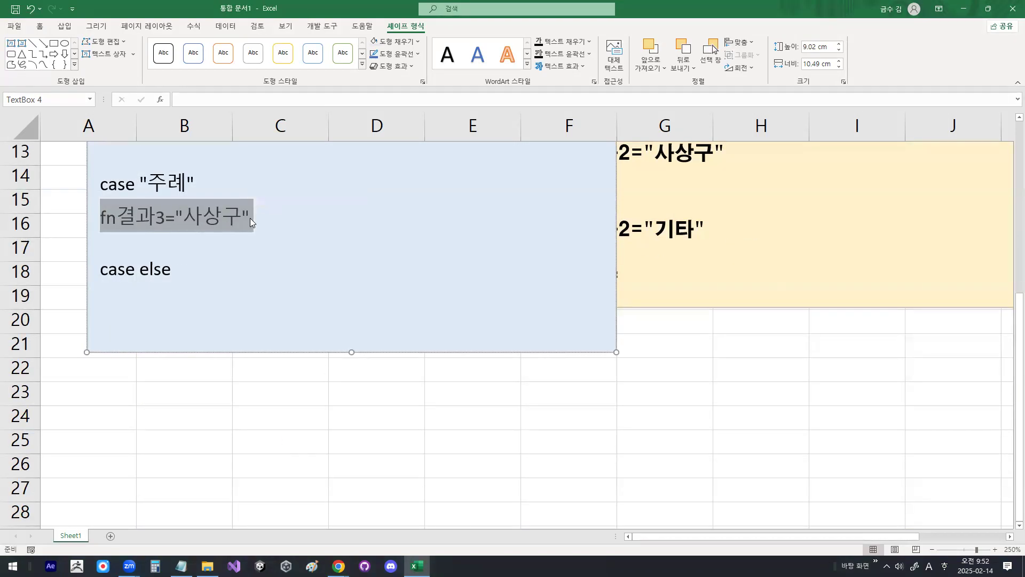
left_click(144, 292)
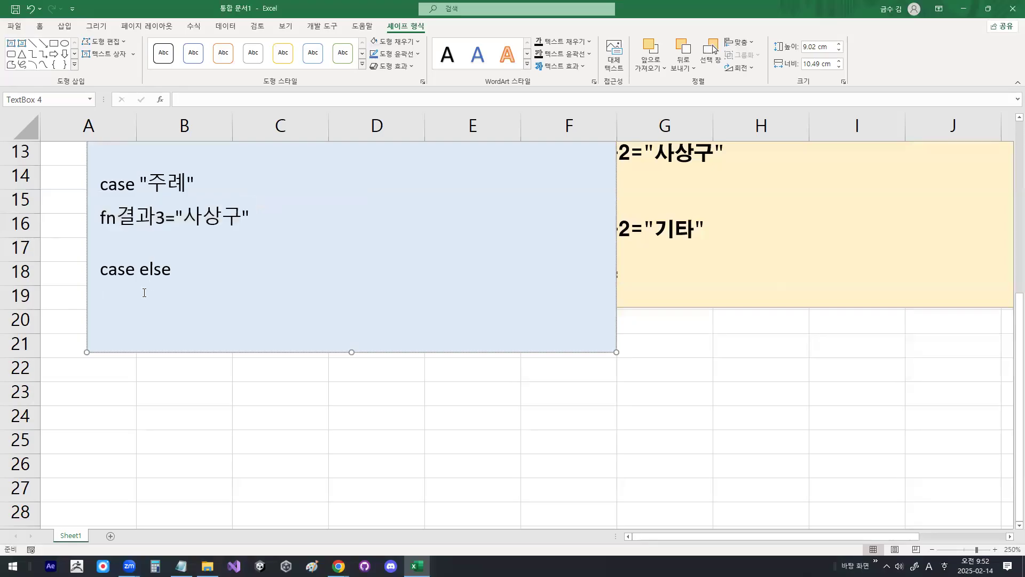
key("ctrl+v")
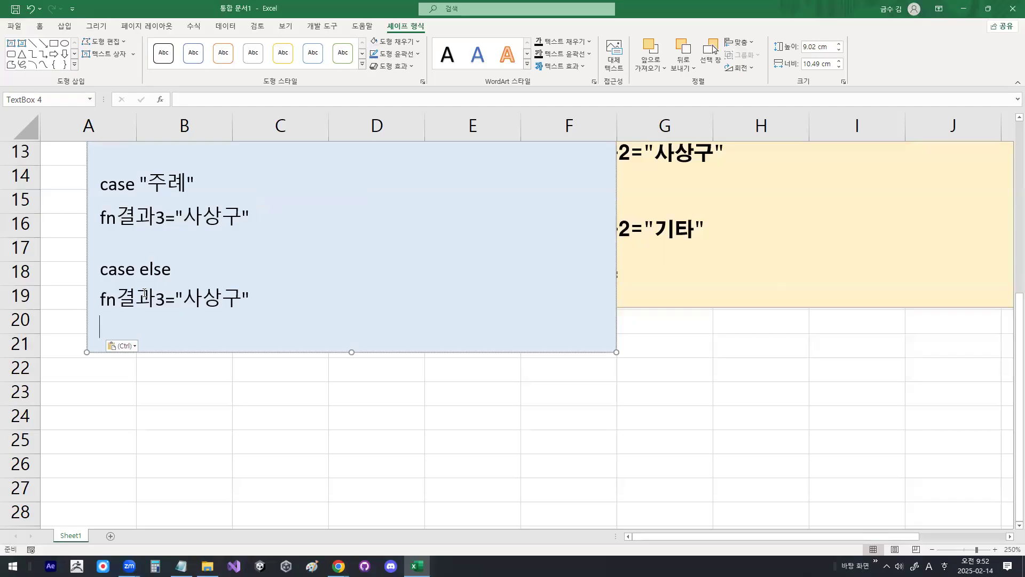
Step: Set the fn결과3 result below case else to "기타"
key("Right")
key("Right")
key("Right")
key("Right")
key("Right")
key("Right")
key("Delete")
key("Delete")
key("Delete")
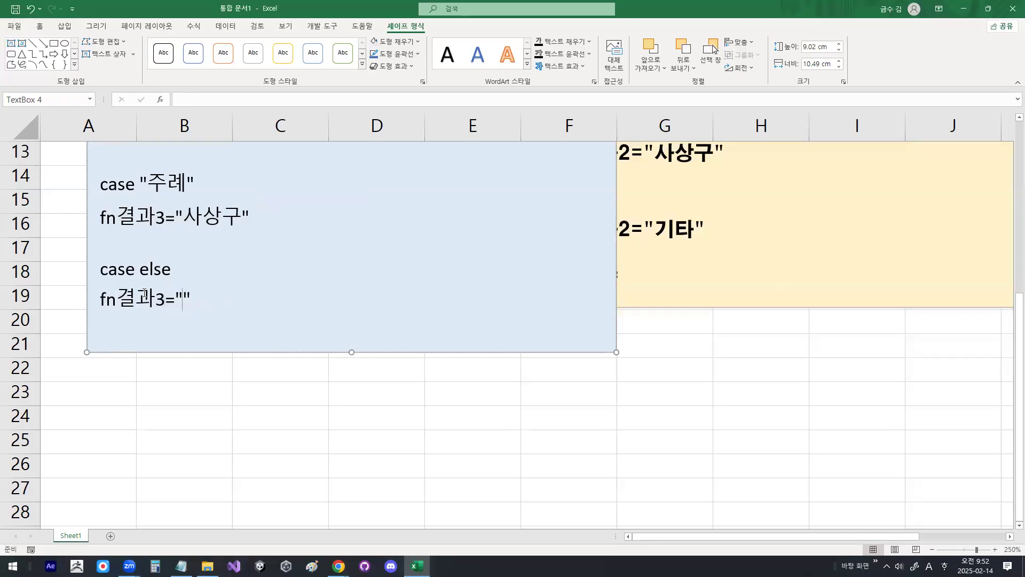
type("rixk")
key("BackSpace")
key("BackSpace")
key("BackSpace")
key("BackSpace")
key("Hangul")
type("기타")
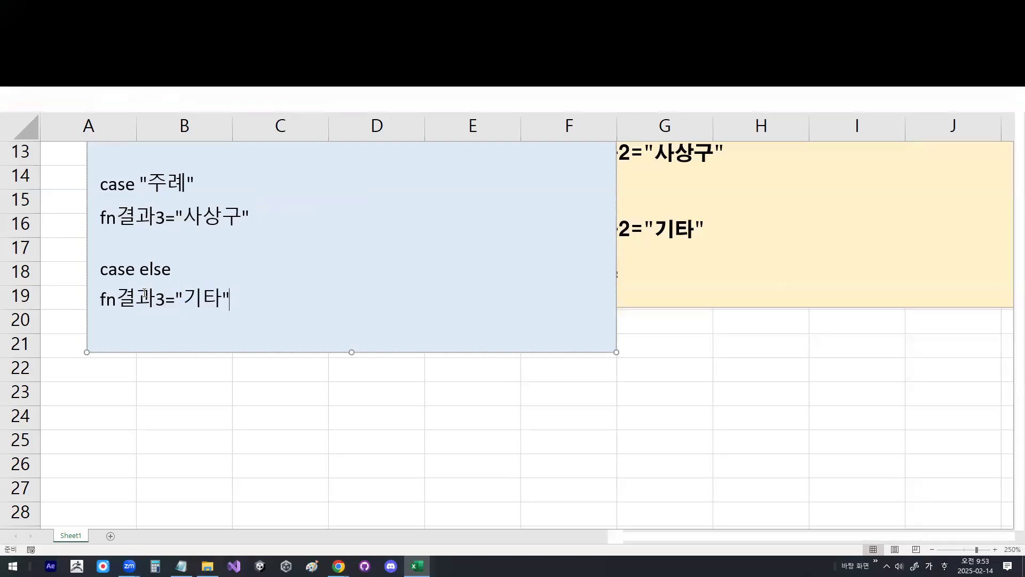
Step: Add end select after a blank line and enlarge the text box to a height of 9.73 cm
key("Return")
key("Hangul")
key("Return")
type("end select")
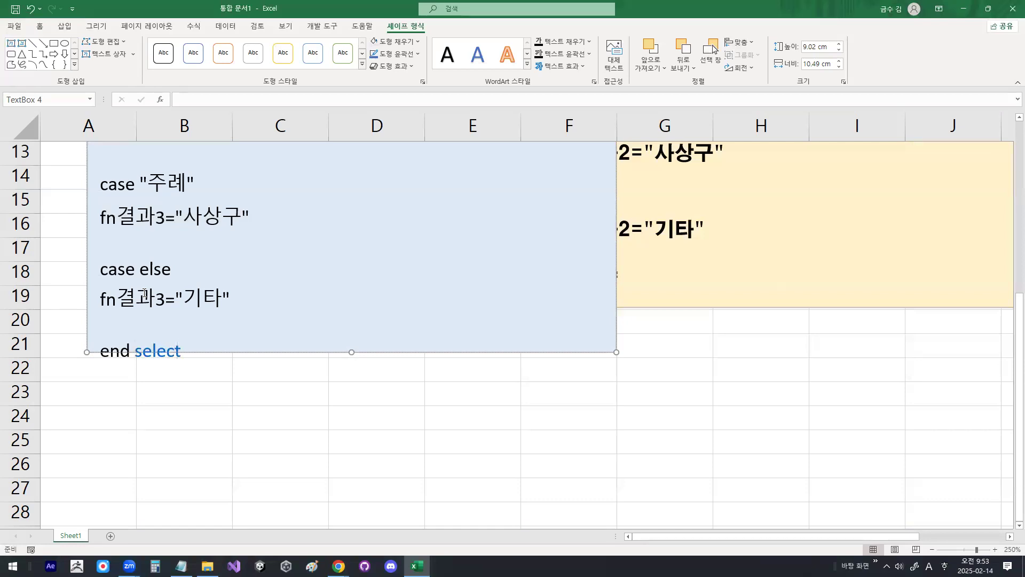
left_click_drag(352, 352, 351, 388)
Step: Set the font of the code lines from fn결과3="진구" through end select to HY견고딕
scroll(334, 351, "up", 1)
scroll(335, 351, "up", 2)
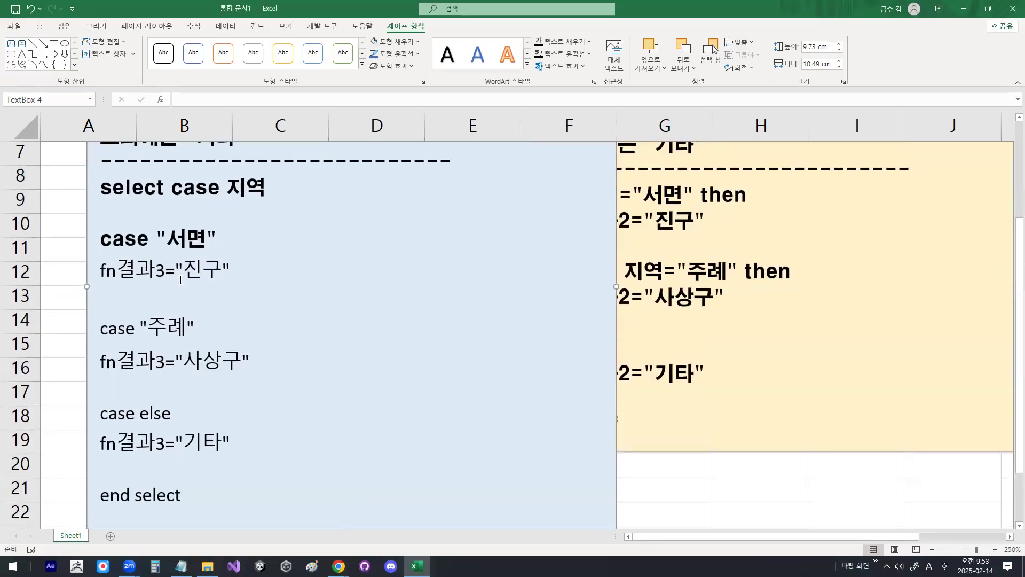
left_click_drag(114, 277, 243, 367)
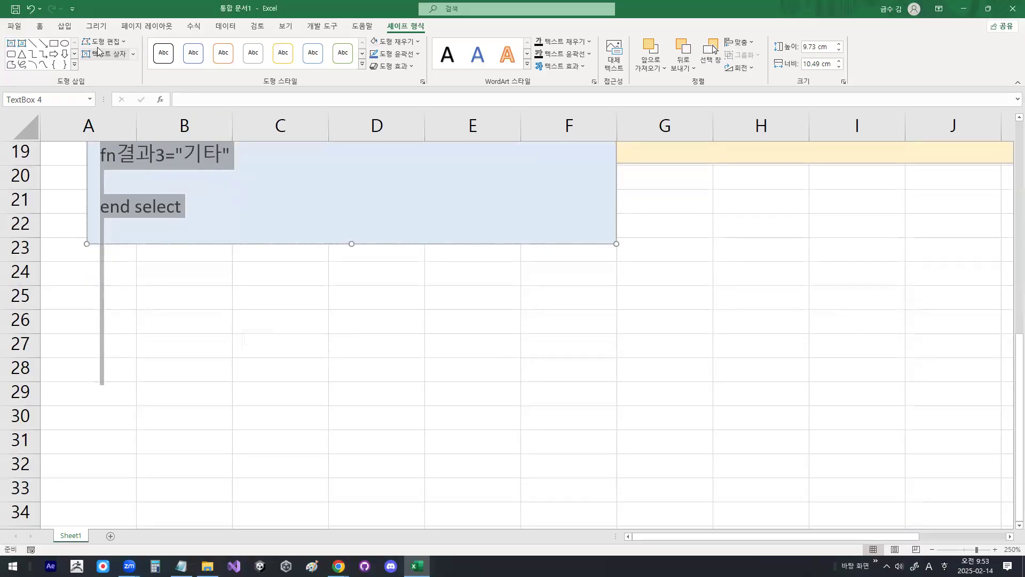
left_click(39, 26)
left_click(172, 47)
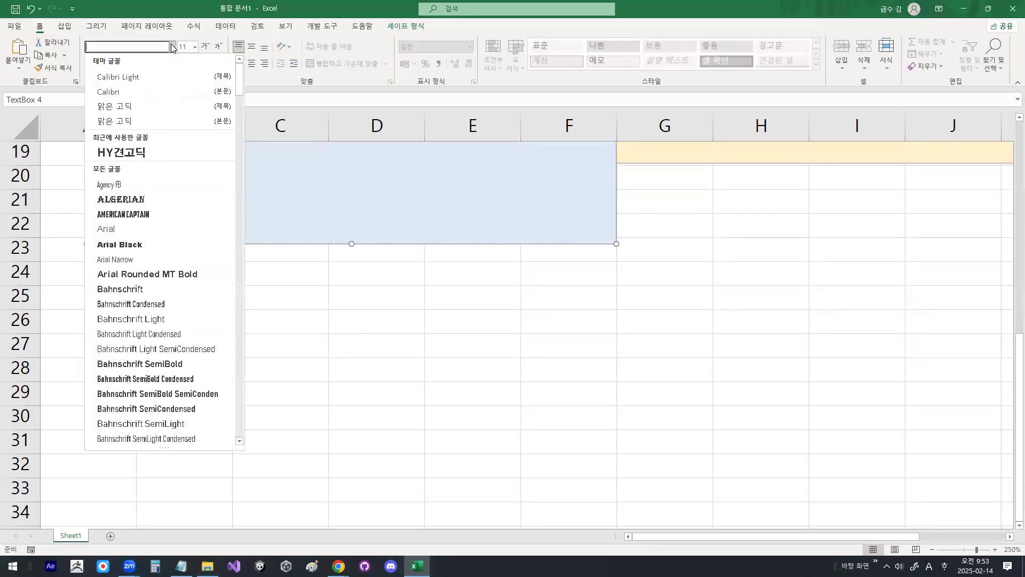
left_click(145, 153)
left_click(207, 213)
scroll(210, 229, "up", 3)
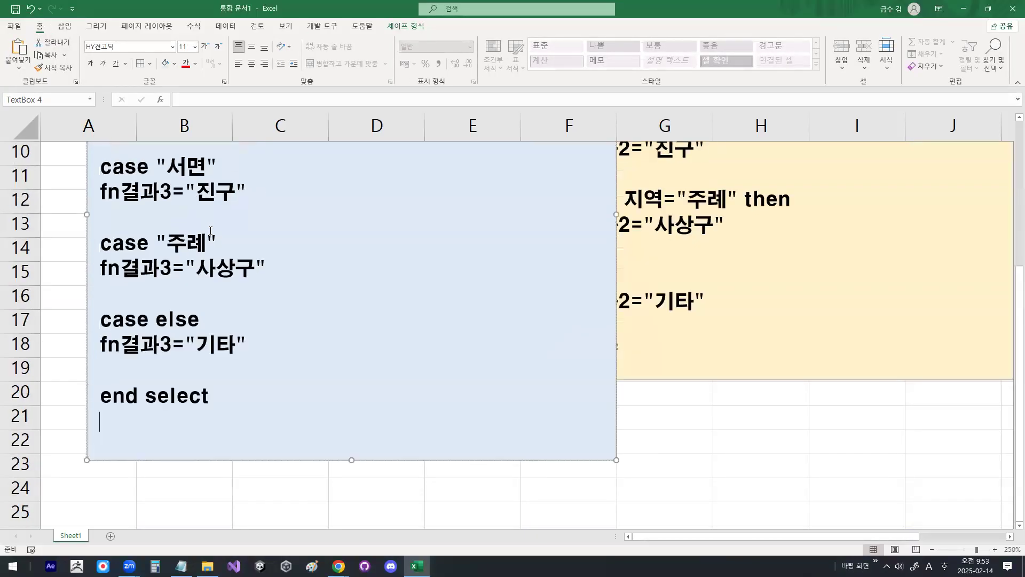
scroll(211, 230, "up", 1)
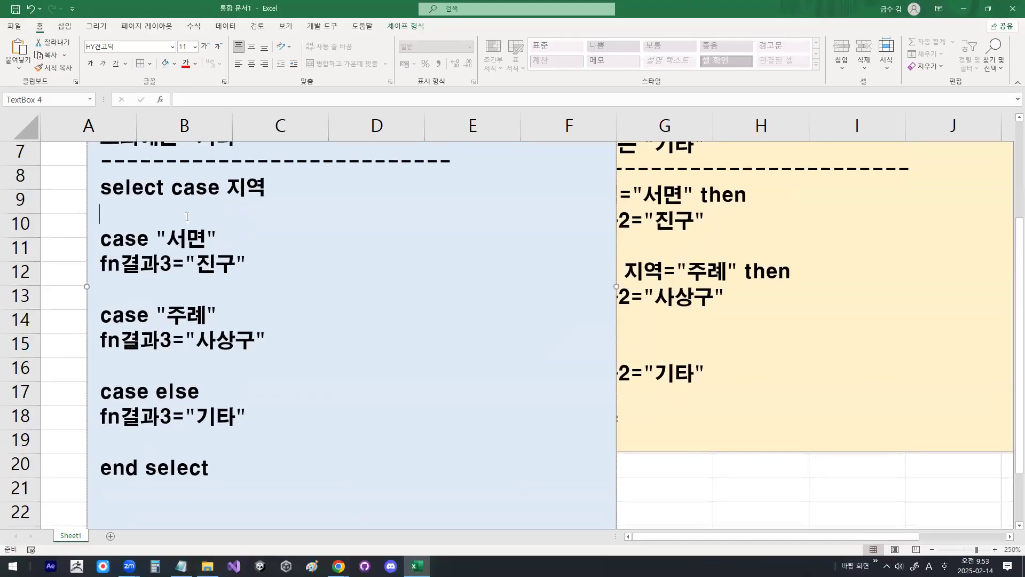
key("Delete")
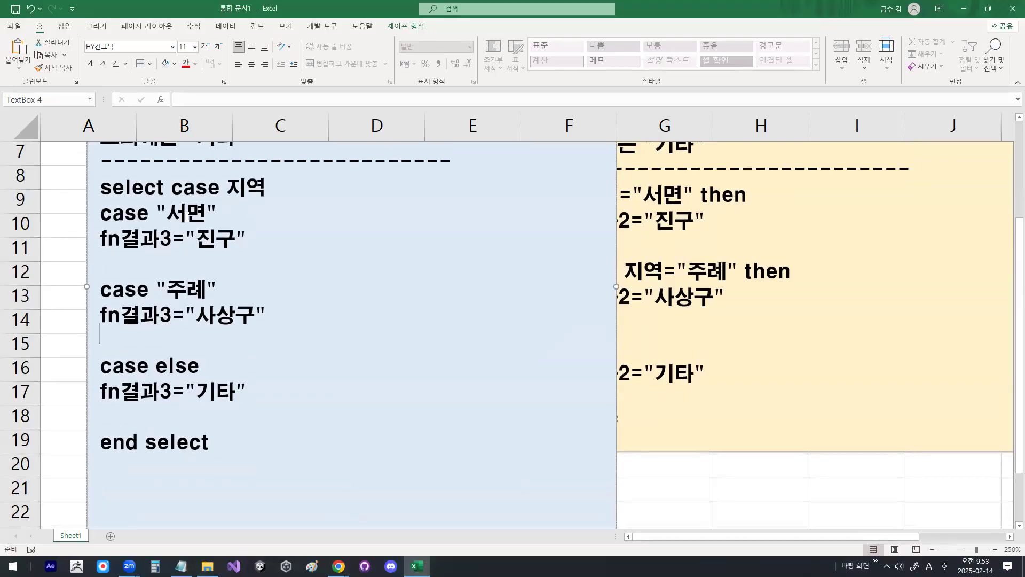
left_click(103, 215)
key("Return")
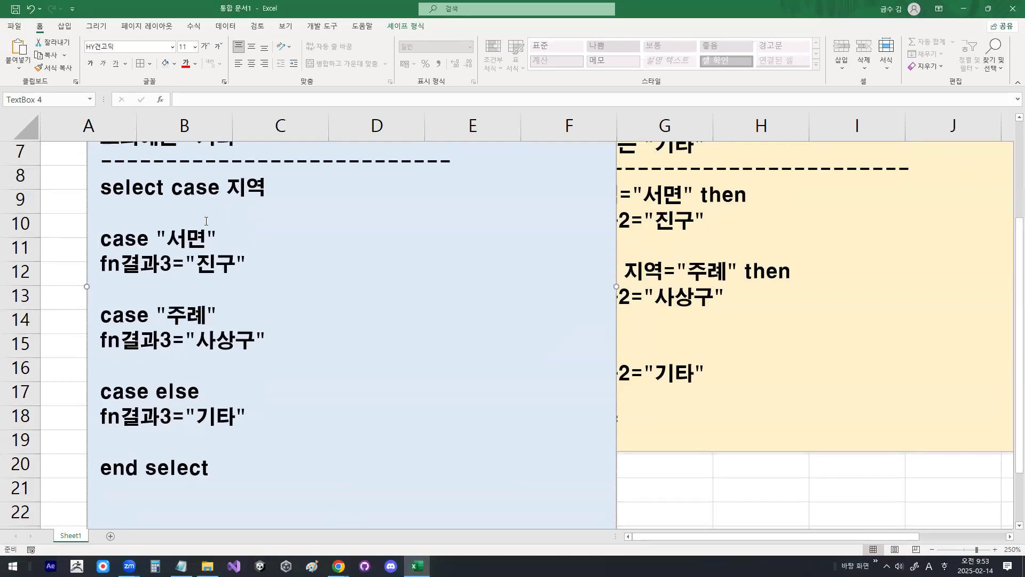
Step: Leave the blue text box by selecting cell G20 of the worksheet
left_click(689, 467)
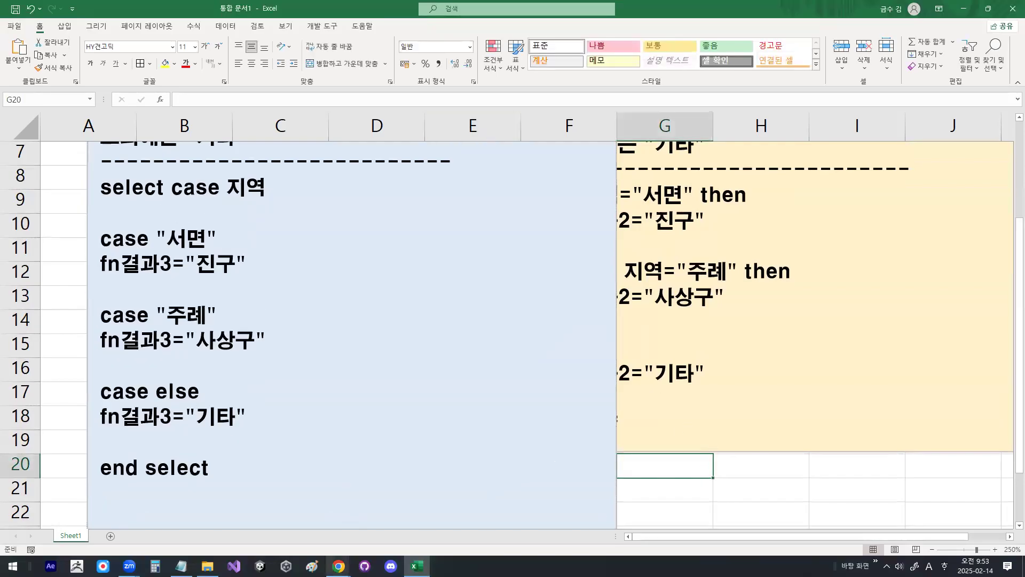
left_click(417, 566)
left_click(416, 566)
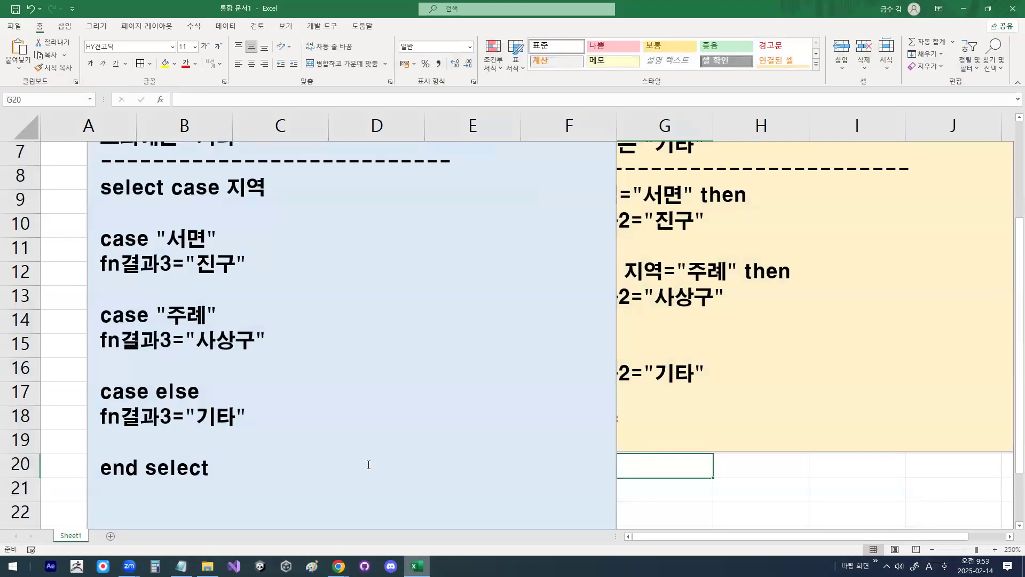
Step: Move the blue fn결과3 text box clear of the 지역 table and enter the header 결과3 in D1
scroll(137, 331, "up", 2)
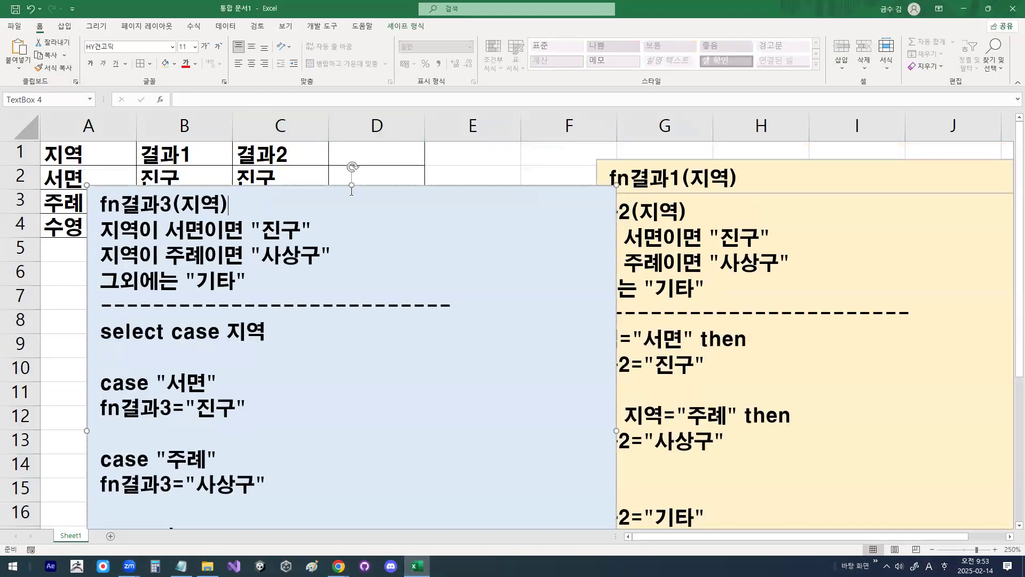
left_click_drag(366, 184, 724, 174)
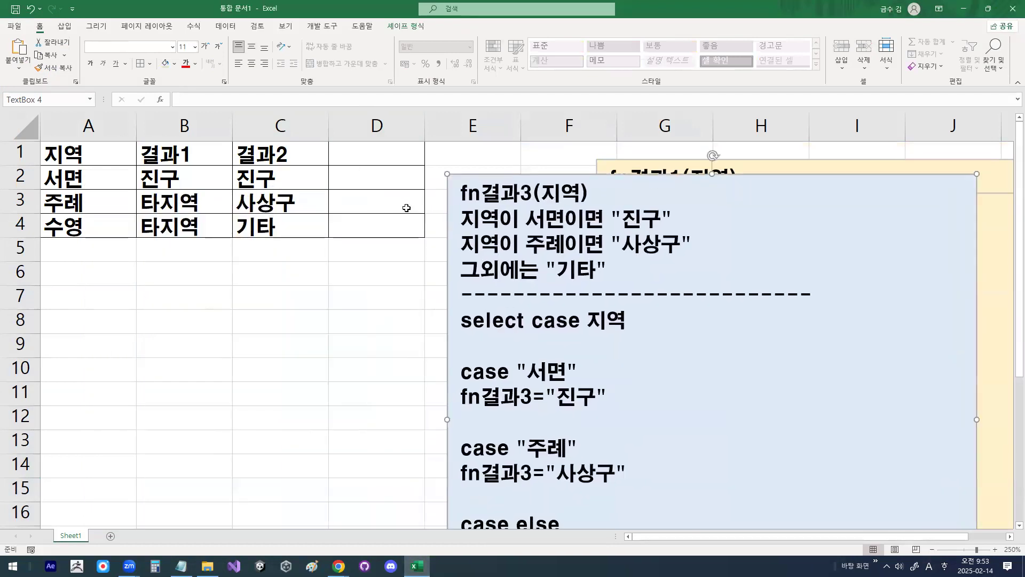
left_click(348, 150)
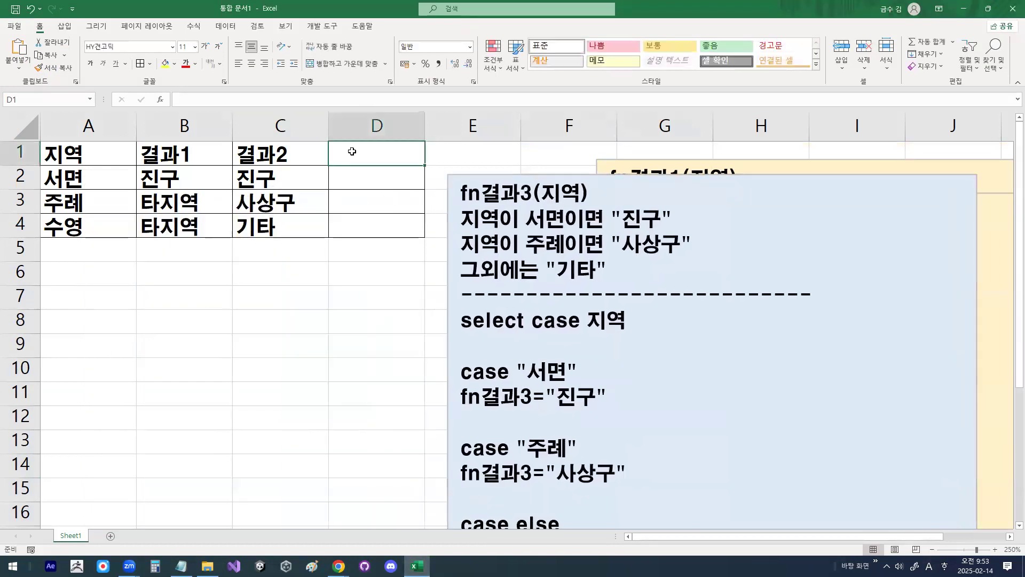
type("ruf")
key("BackSpace")
key("BackSpace")
key("BackSpace")
key("Hangul")
type("결과3")
key("Return")
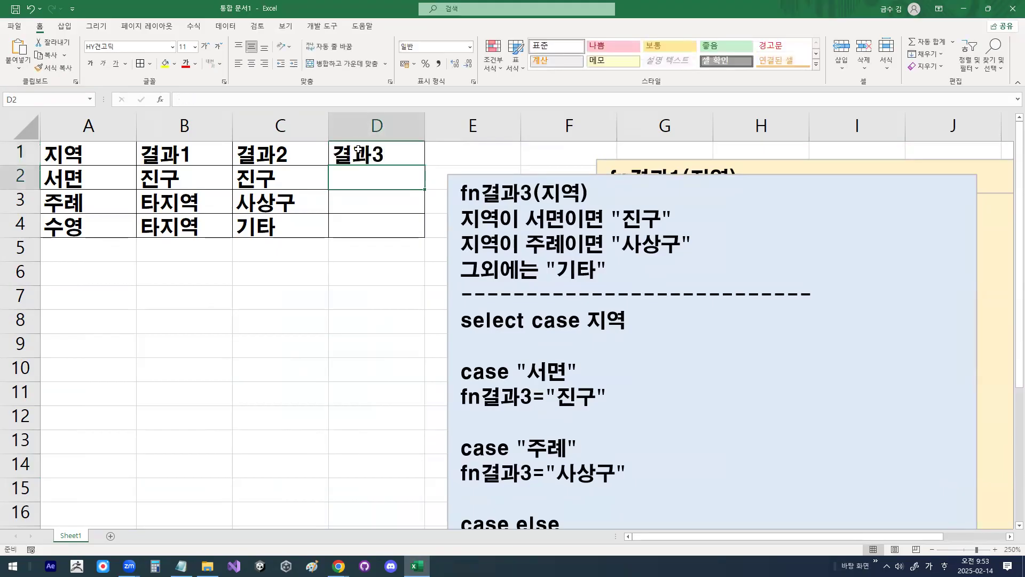
Step: Copy the Public Function declaration line from Module2 in the Visual Basic editor into a newly inserted module
left_click(319, 27)
left_click(15, 53)
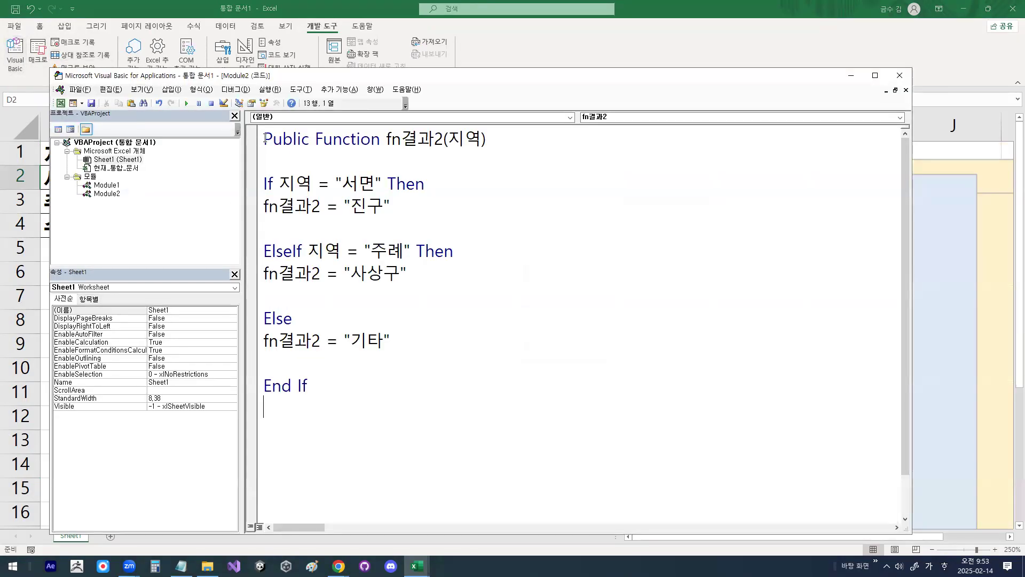
left_click_drag(265, 139, 513, 157)
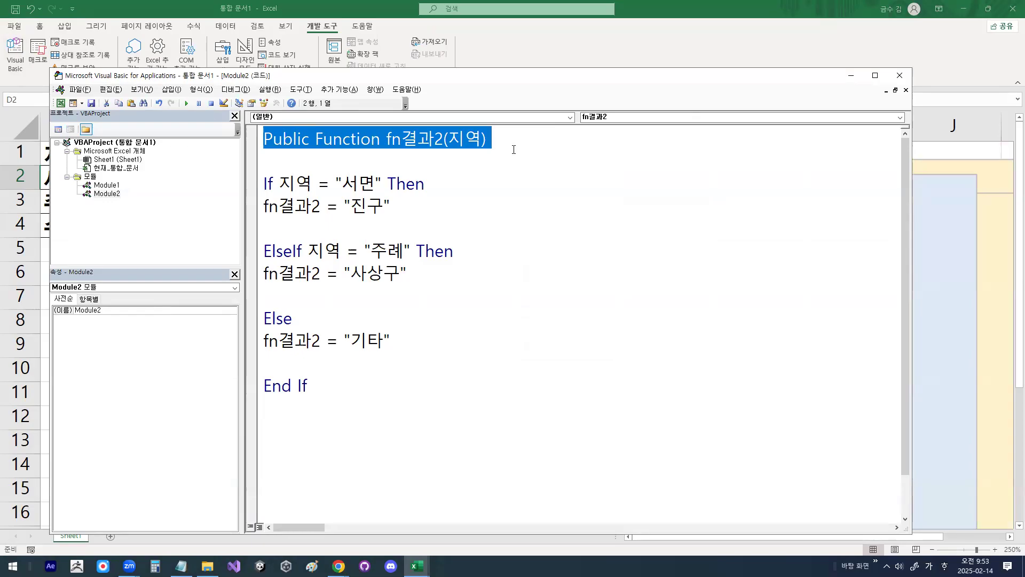
left_click(514, 150)
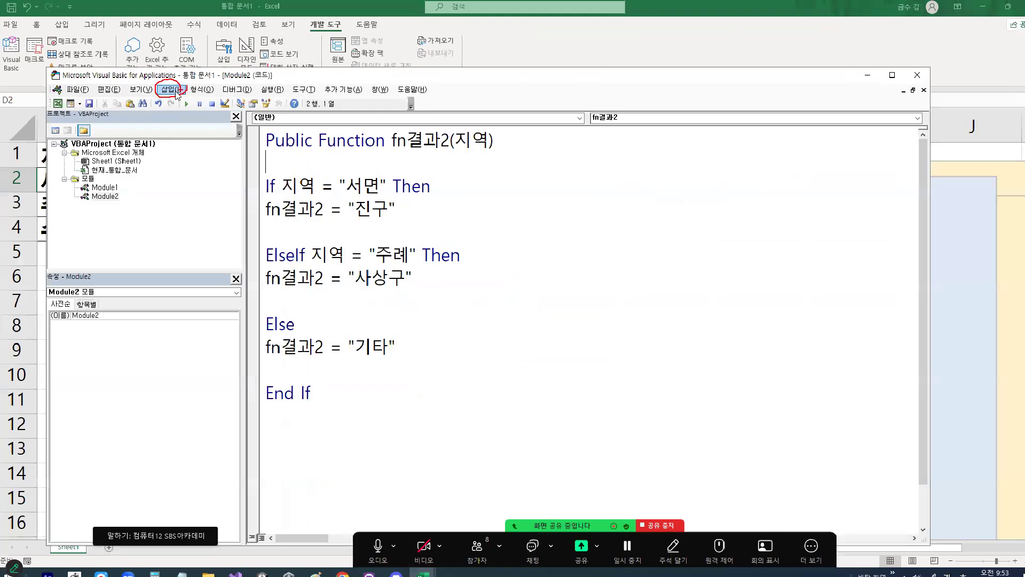
left_click(168, 89)
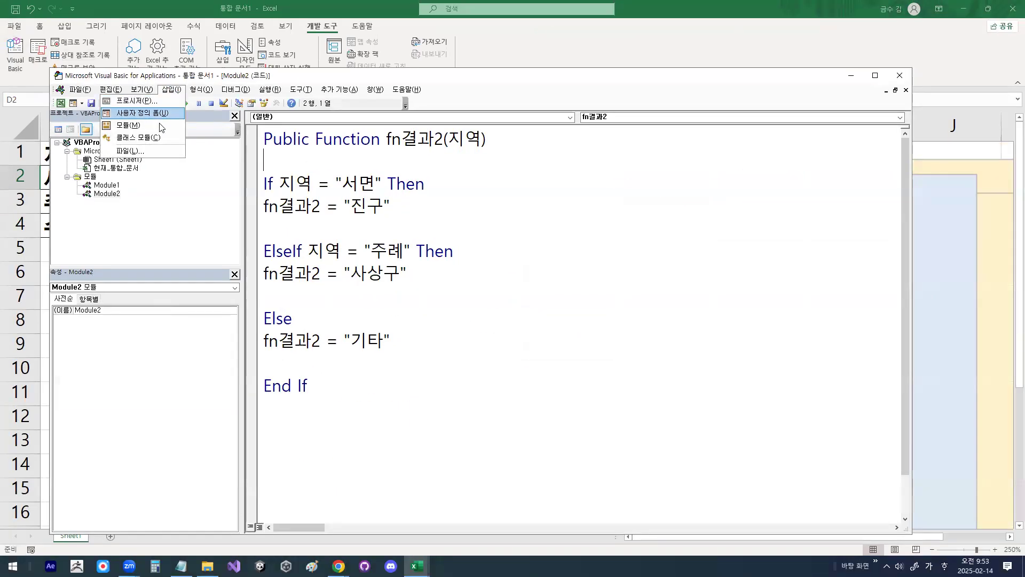
left_click(159, 132)
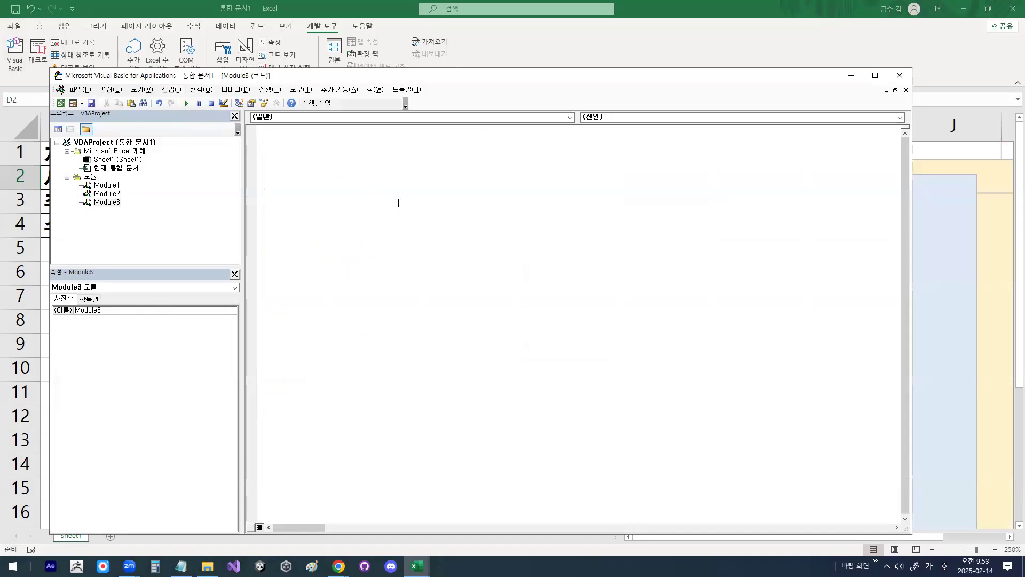
type("Public Function fn결과2(지역)")
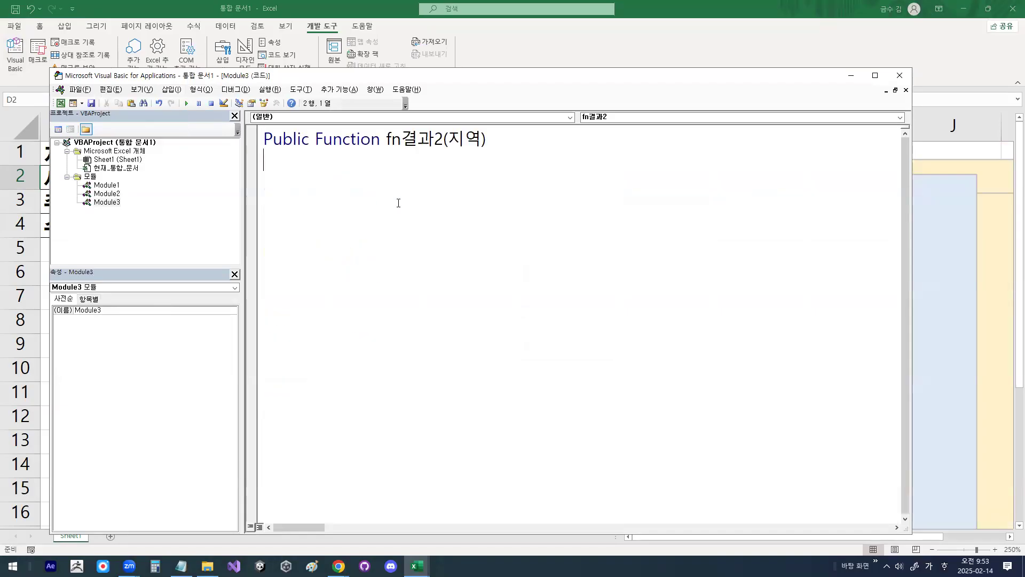
Step: Rename the pasted function to fn결과3(지역) and add blank lines for its body above End Function
key("Left")
key("Left")
key("Left")
key("Left")
key("Left")
key("BackSpace")
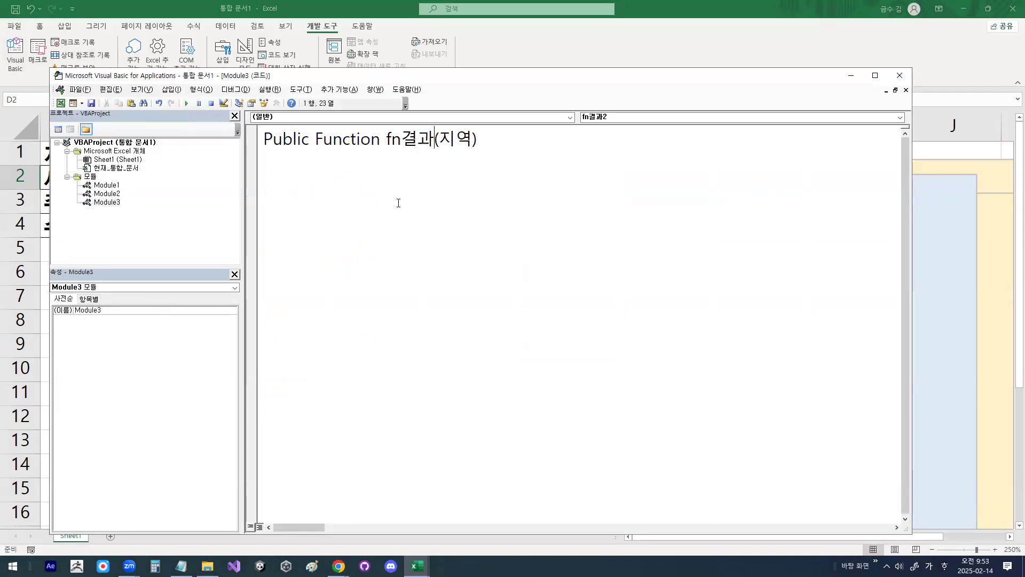
type("3")
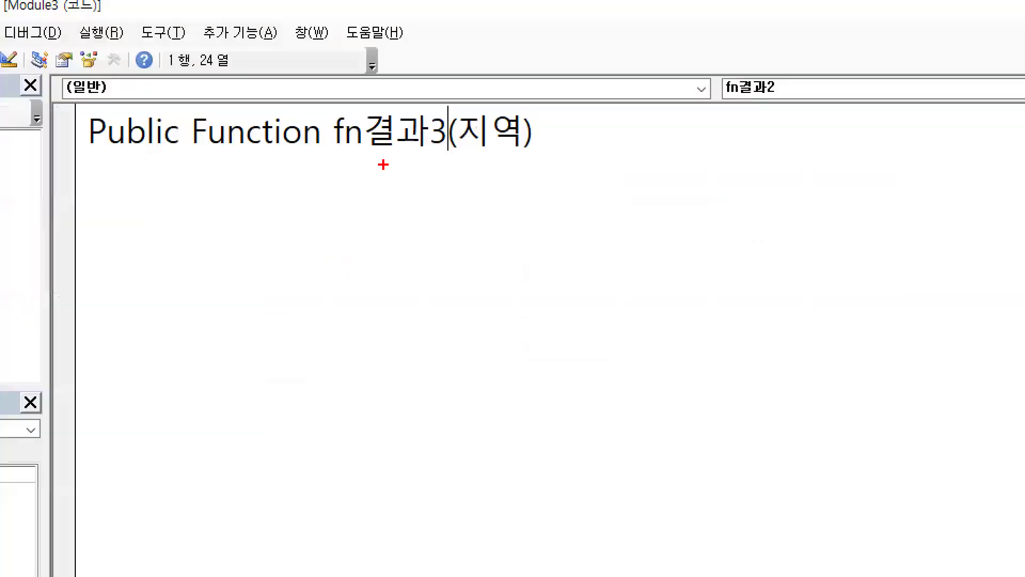
mouse_move(332, 154)
left_mouse_down()
mouse_move(445, 154)
mouse_move(441, 118)
mouse_move(459, 140)
left_mouse_up()
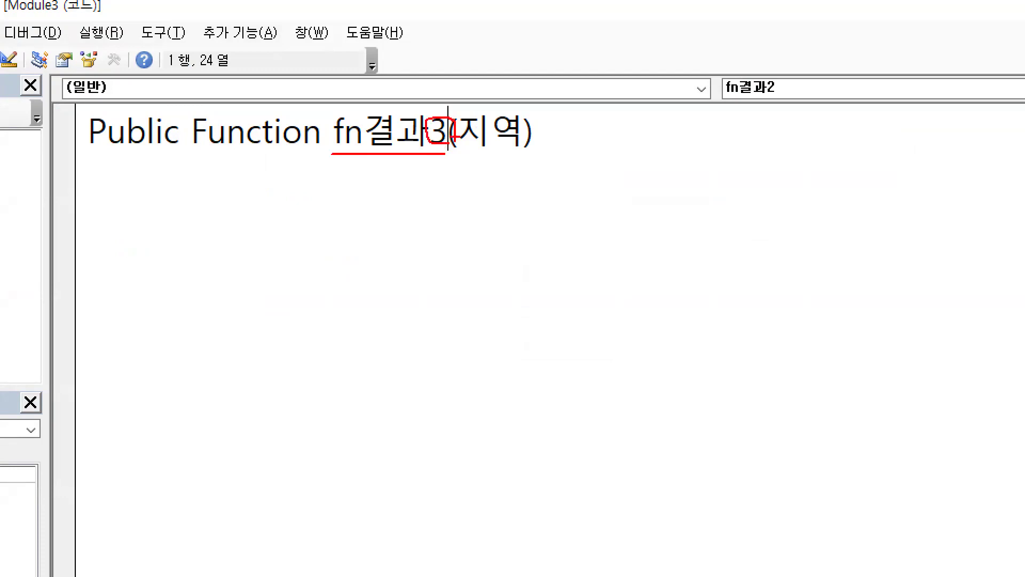
key("Return")
key("Return")
key("Return")
key("Up")
key("Up")
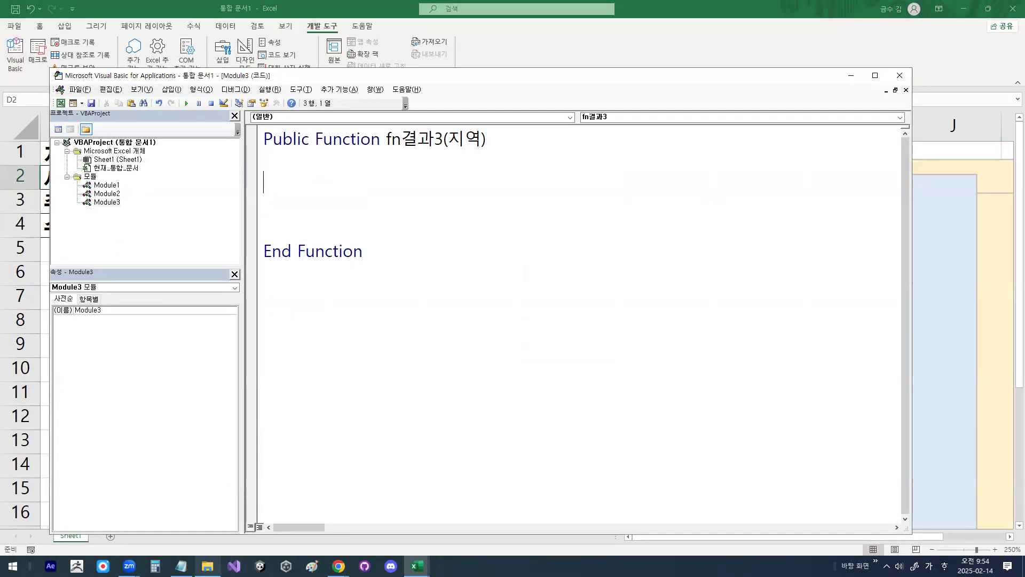
Step: Return to the worksheet and shift the blue text box over column D, showing its select case code
left_click(184, 565)
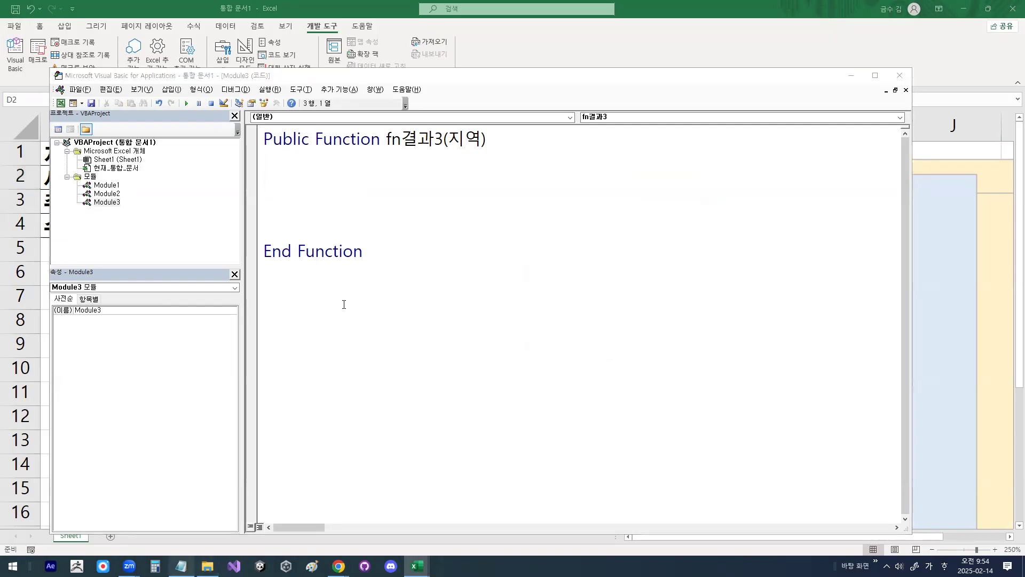
left_click(749, 46)
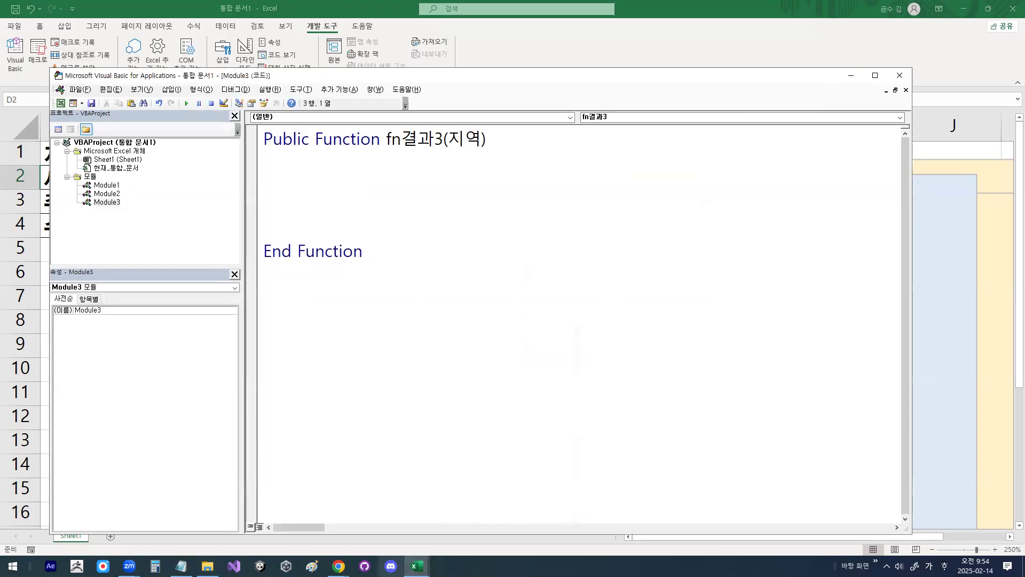
key("alt+F11")
left_click(672, 174)
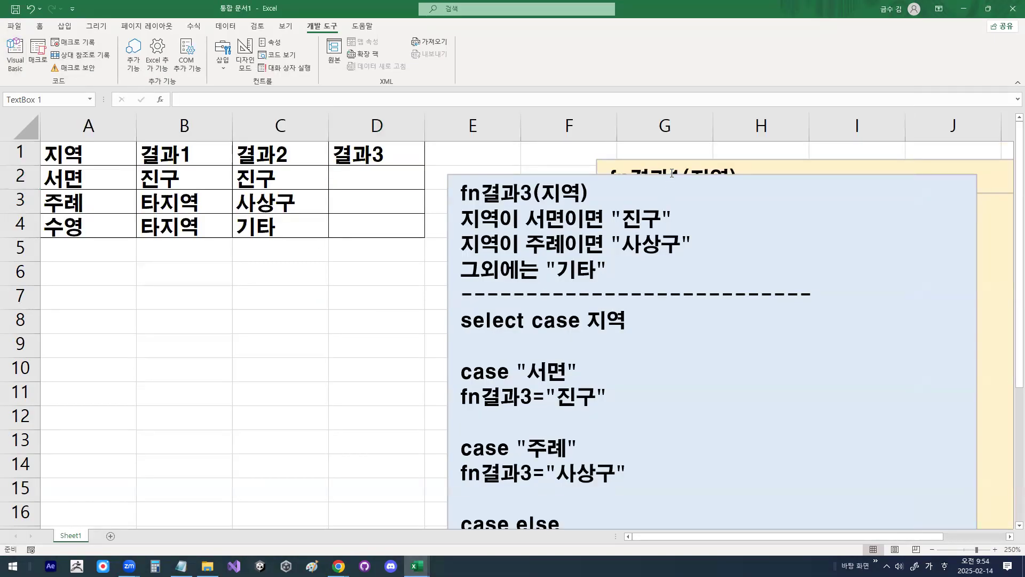
left_click(528, 176)
left_click_drag(528, 174, 407, 156)
scroll(555, 287, "down", 1)
scroll(556, 287, "down", 2)
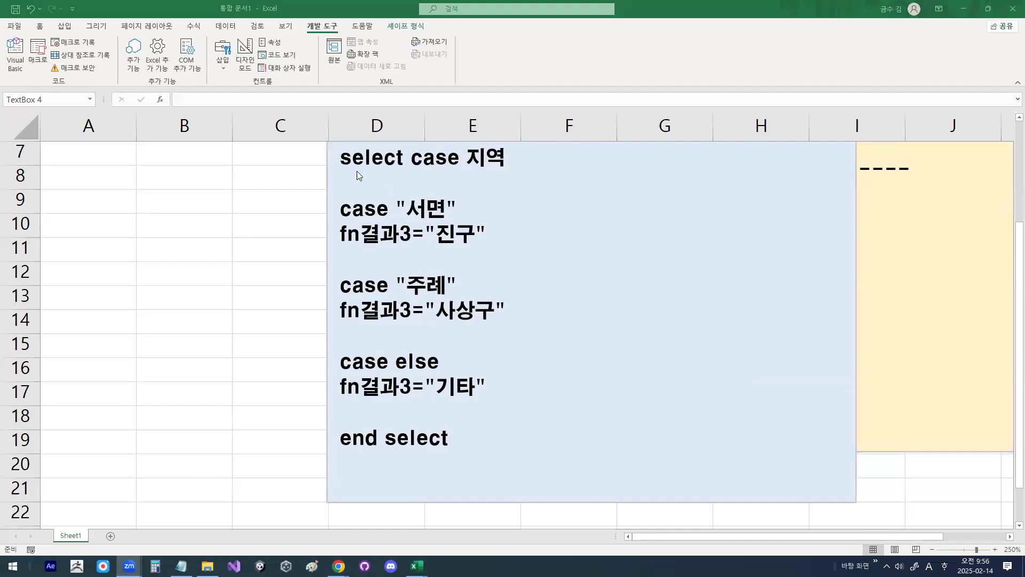
Step: Copy the text box code from select case 지역 through end select into the body of fn결과3 in Module3
left_click_drag(344, 160, 456, 438)
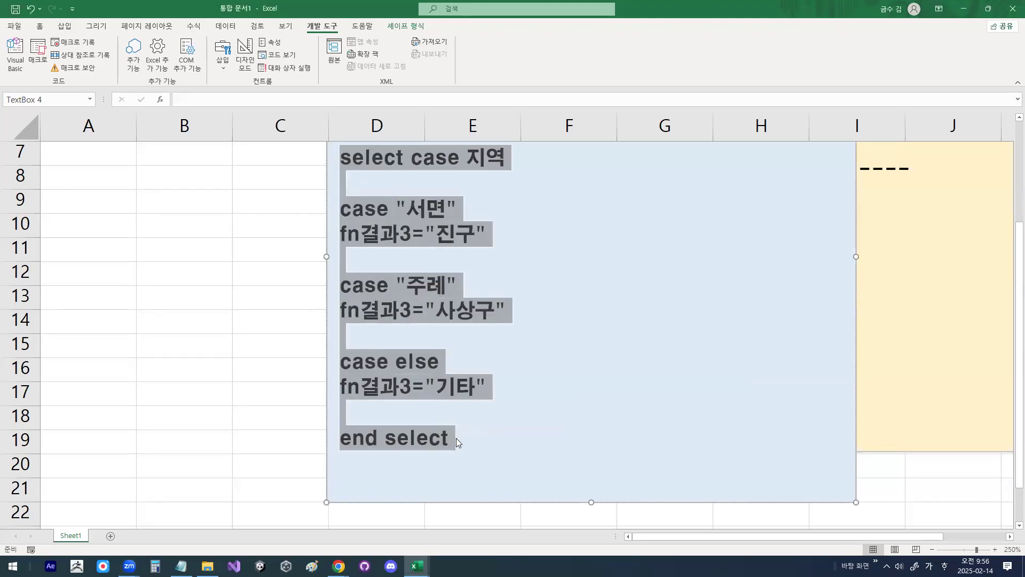
left_click(418, 566)
left_click(459, 524)
type("Select Case 지역  Case \"서면\" fn결과3 = \"진구\"  Case \"주례\" fn결과3 = \"사상구\"  Case Else fn결과3 = \"기타\"  End Select")
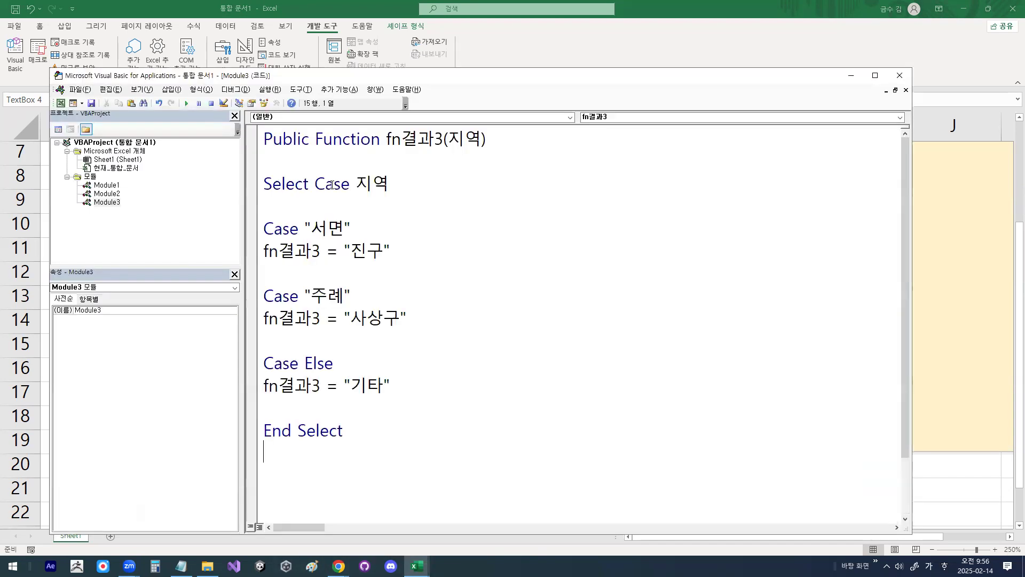
Step: Close the Visual Basic editor and move the blue text box down off the table to about row 10
left_click(900, 75)
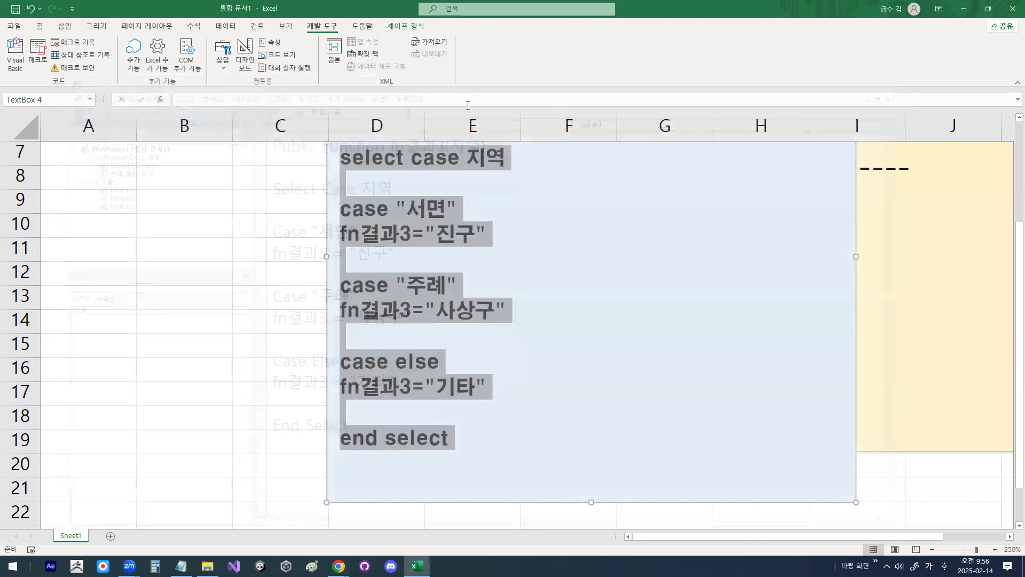
scroll(311, 332, "up", 2)
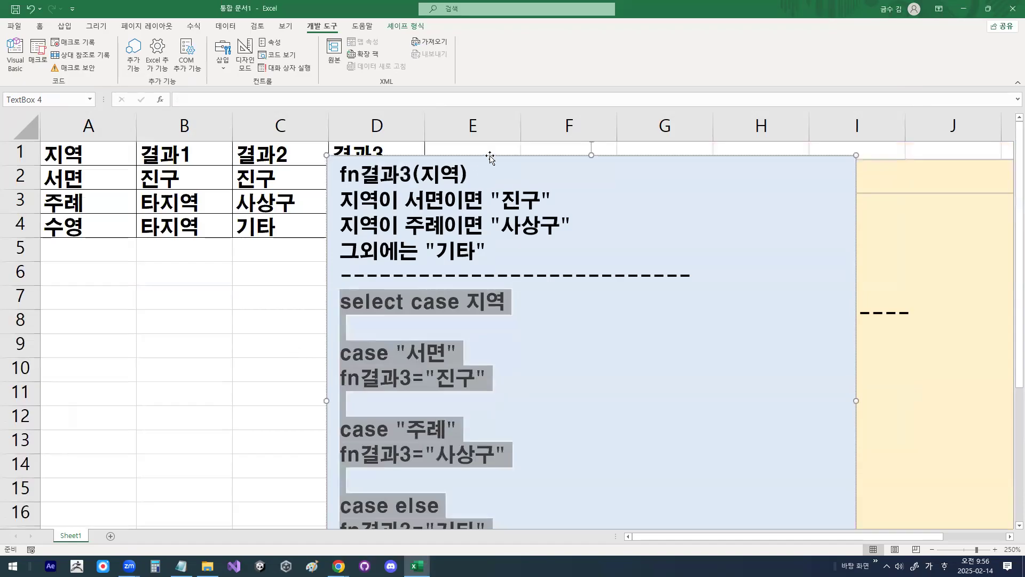
left_click_drag(492, 156, 625, 366)
Step: Insert the user-defined function fn결과3 in D2 with A2 as its 지역 argument
left_click(387, 176)
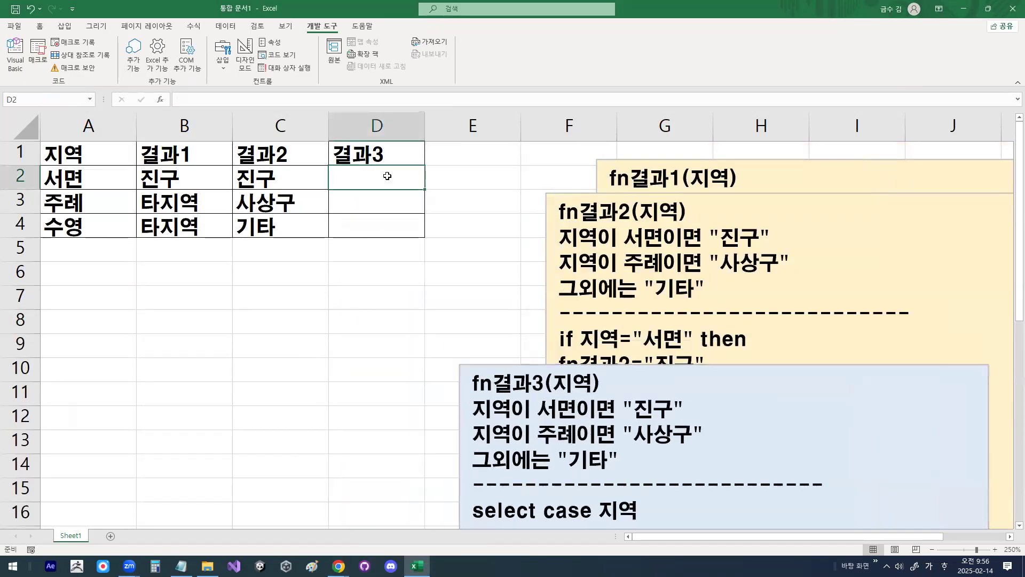
left_click(163, 101)
left_click(314, 236)
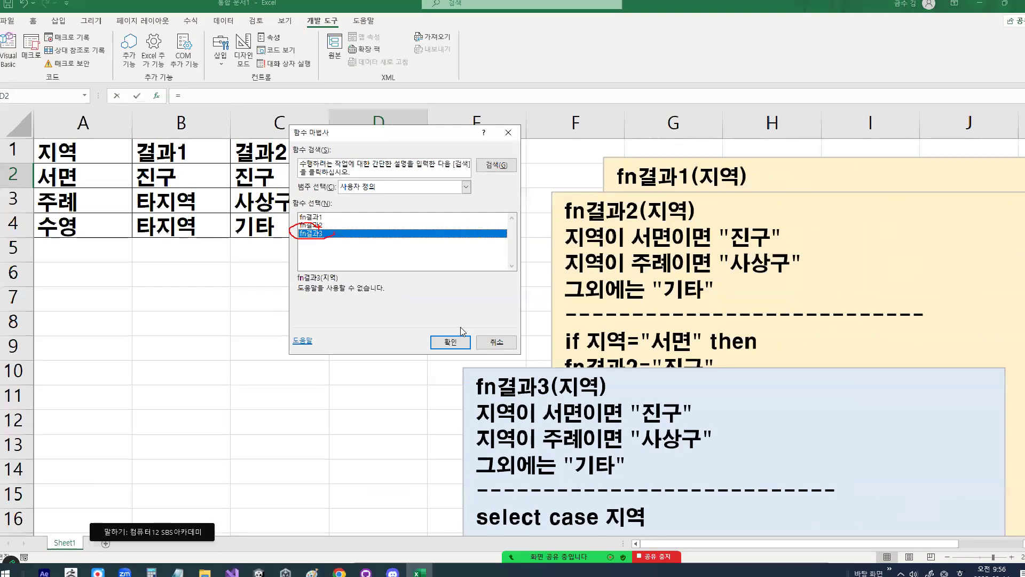
left_click(450, 342)
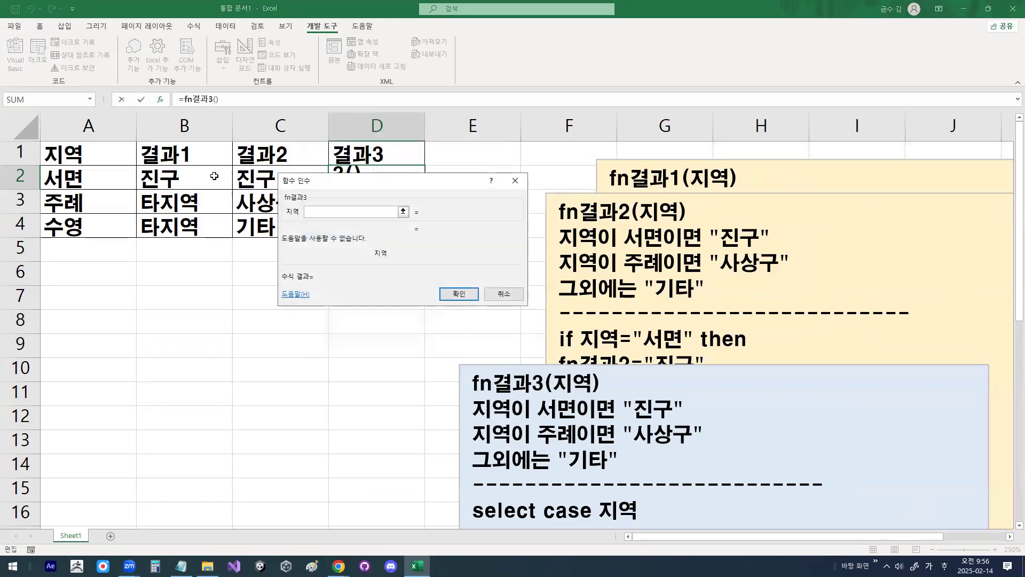
left_click(92, 182)
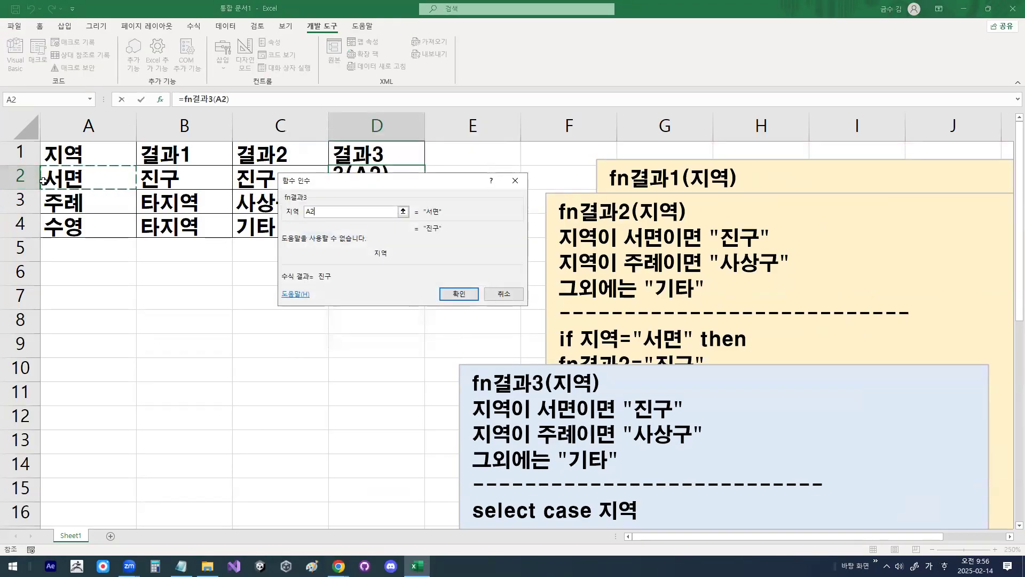
left_click(459, 294)
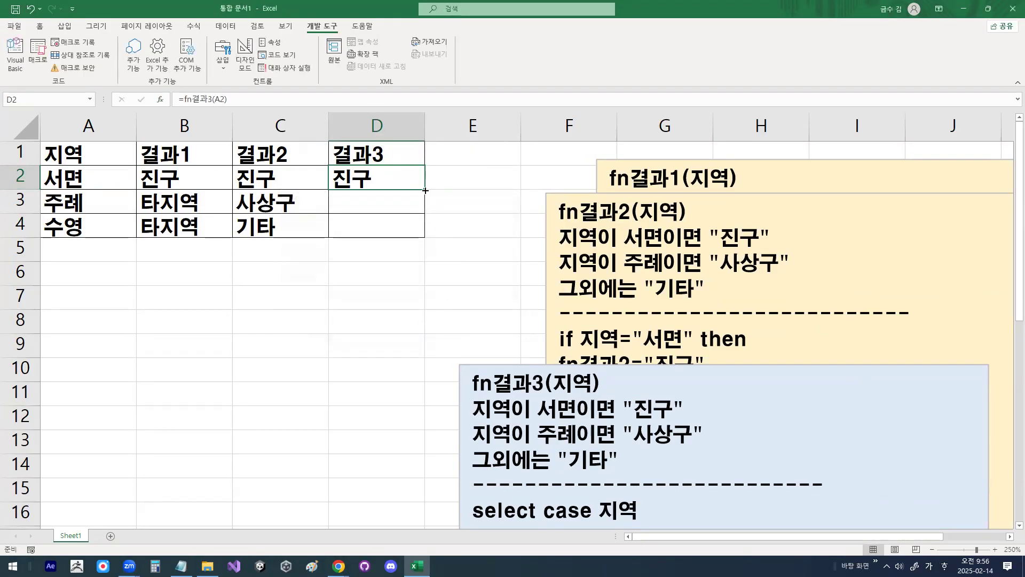
Step: Fill the D2 formula down to D4 and compare the 결과2 and 결과3 columns
left_click_drag(425, 191, 426, 234)
left_click_drag(278, 179, 370, 216)
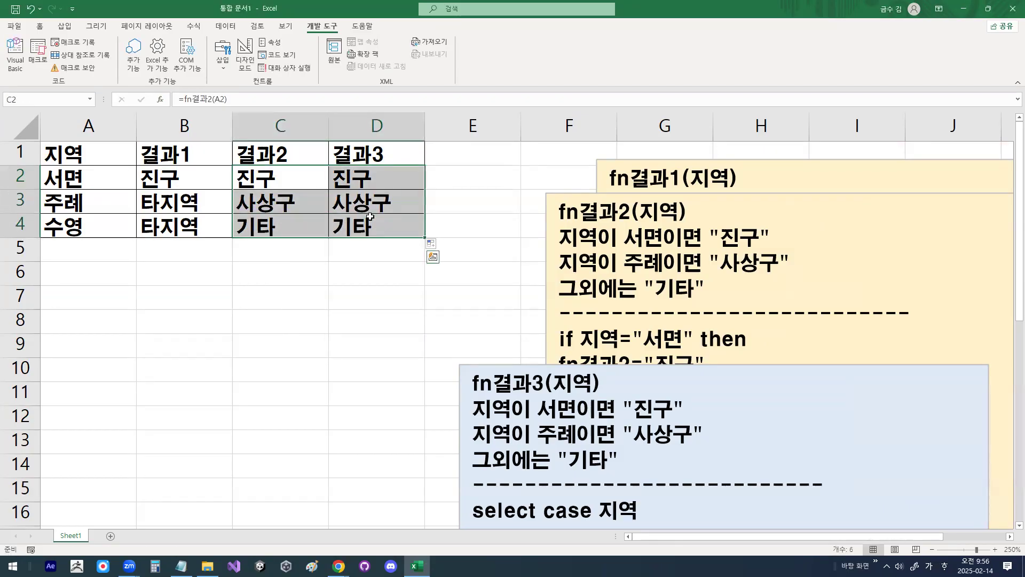
left_click(481, 267)
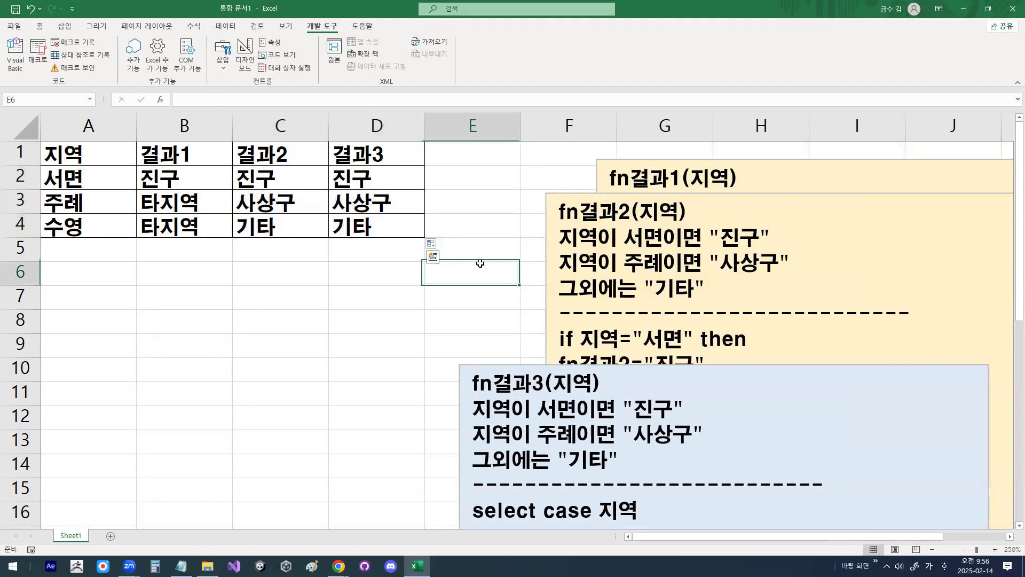
Step: Move the fn결과2 text box slightly down so the fn결과1 description is uncovered
left_click(632, 193)
left_click_drag(628, 201, 620, 214)
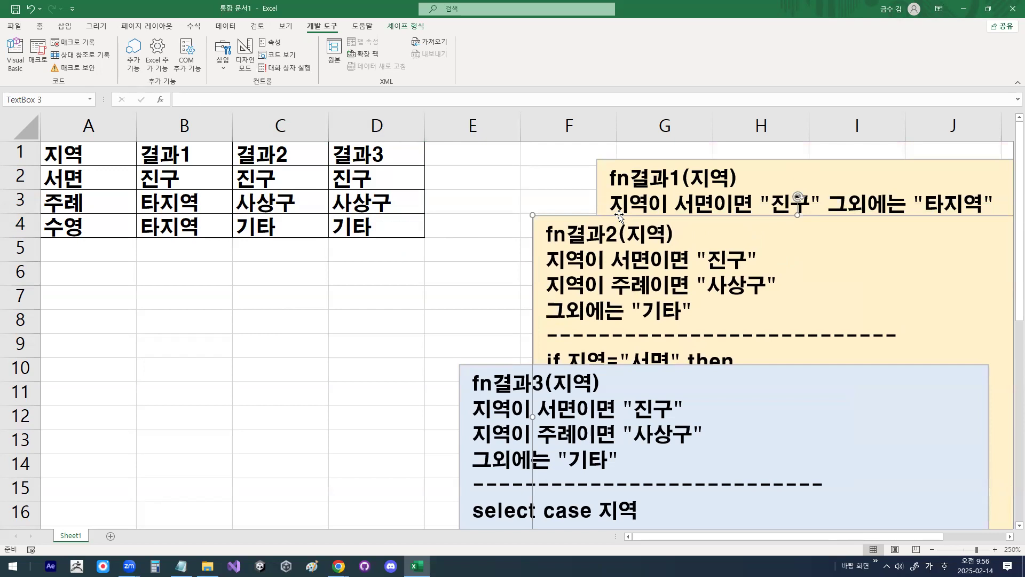
left_click(453, 270)
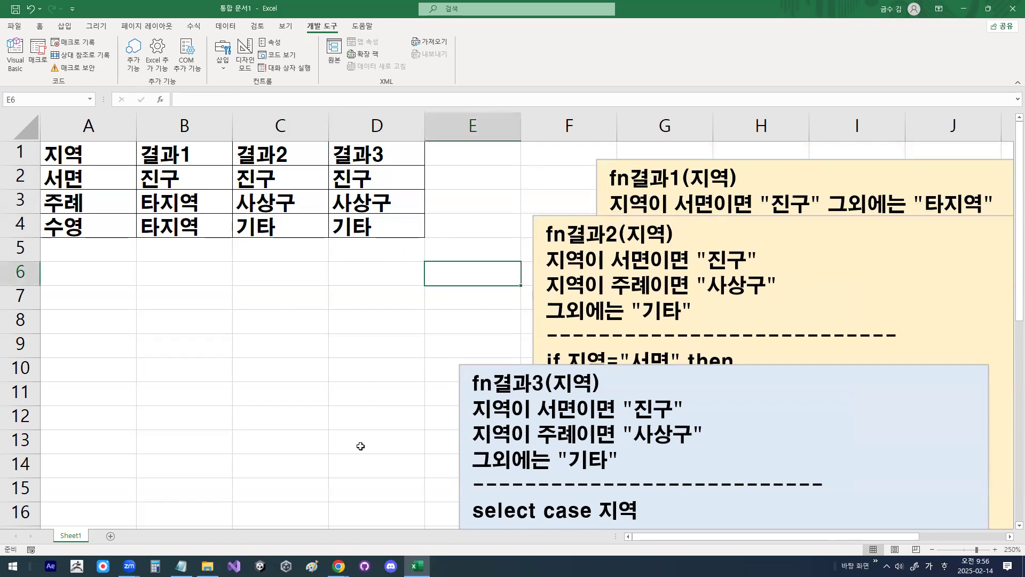
Step: Switch to the class notes in Notepad and review the if, 다중if and select case syntax sections
left_click(181, 566)
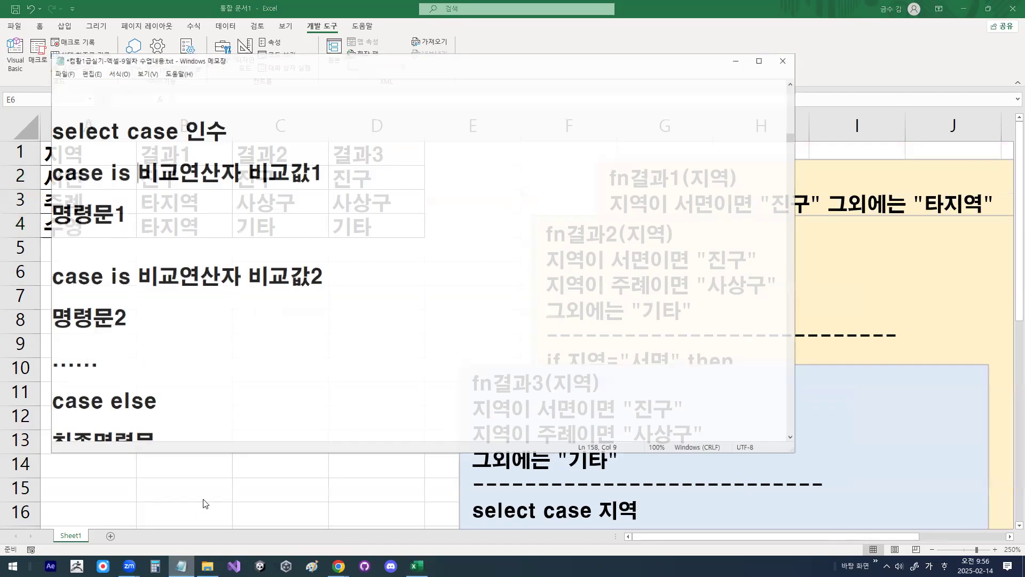
scroll(274, 276, "up", 5)
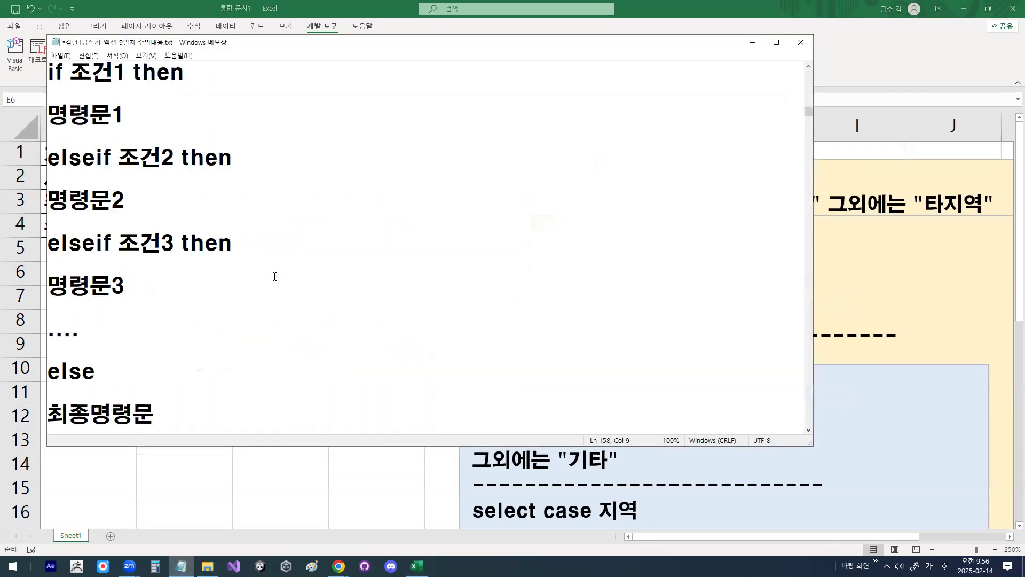
scroll(275, 276, "up", 4)
scroll(274, 276, "down", 3)
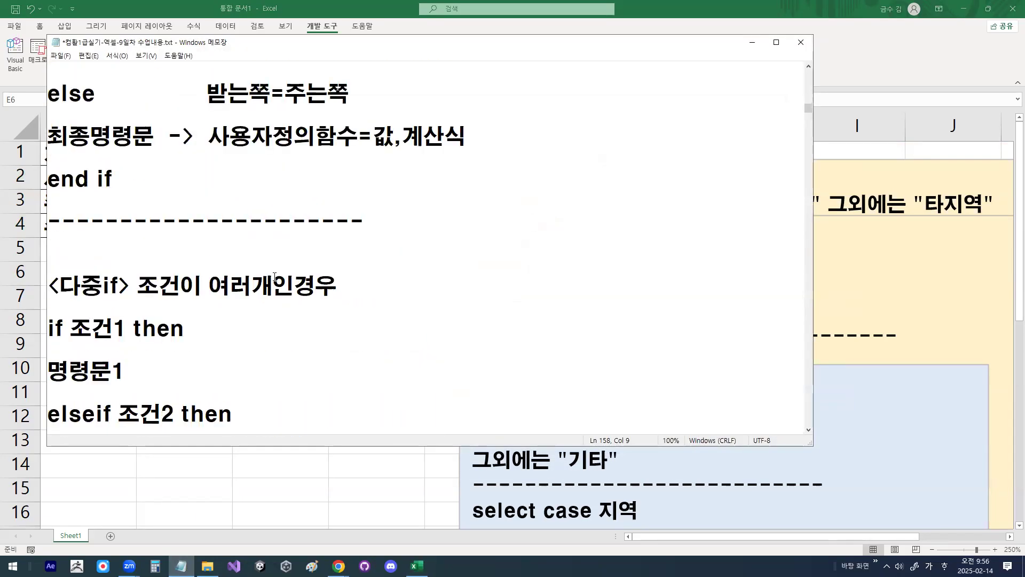
scroll(274, 276, "down", 4)
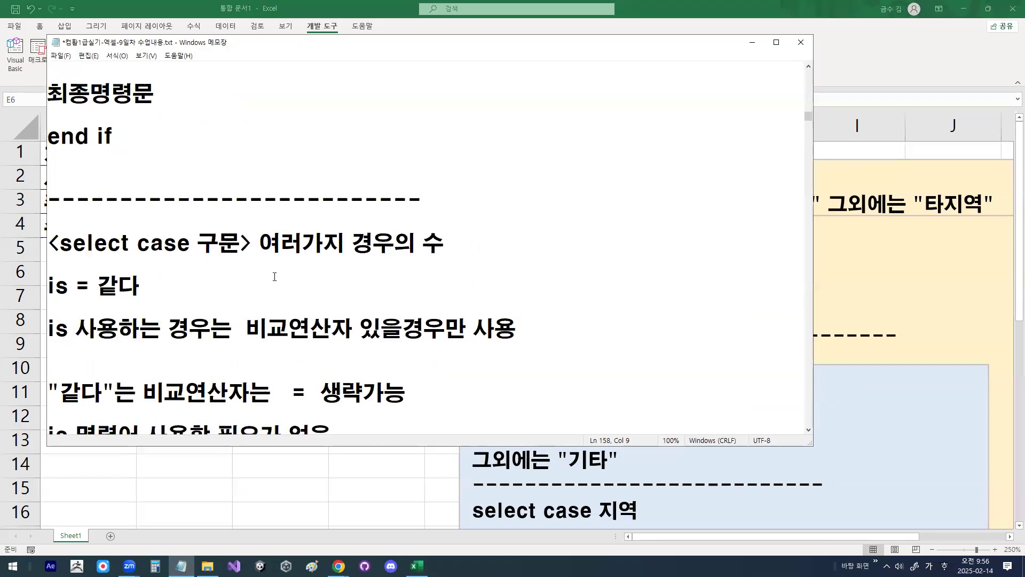
scroll(274, 276, "up", 8)
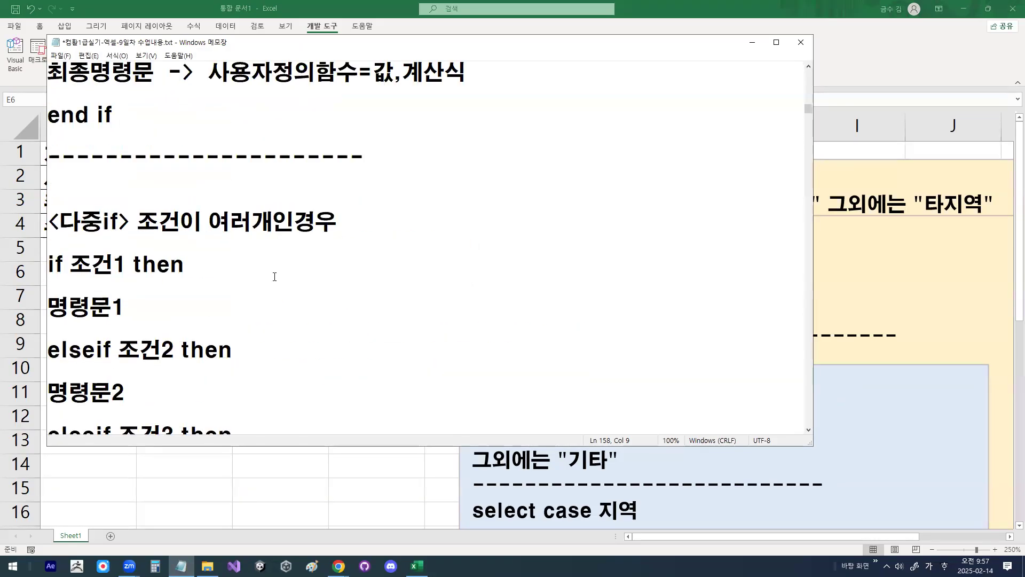
Step: Examine the 단일if section of the notes, from the condition through else to end if, underlining the 사용자정의함수=값,계산식 assignment
scroll(274, 276, "up", 2)
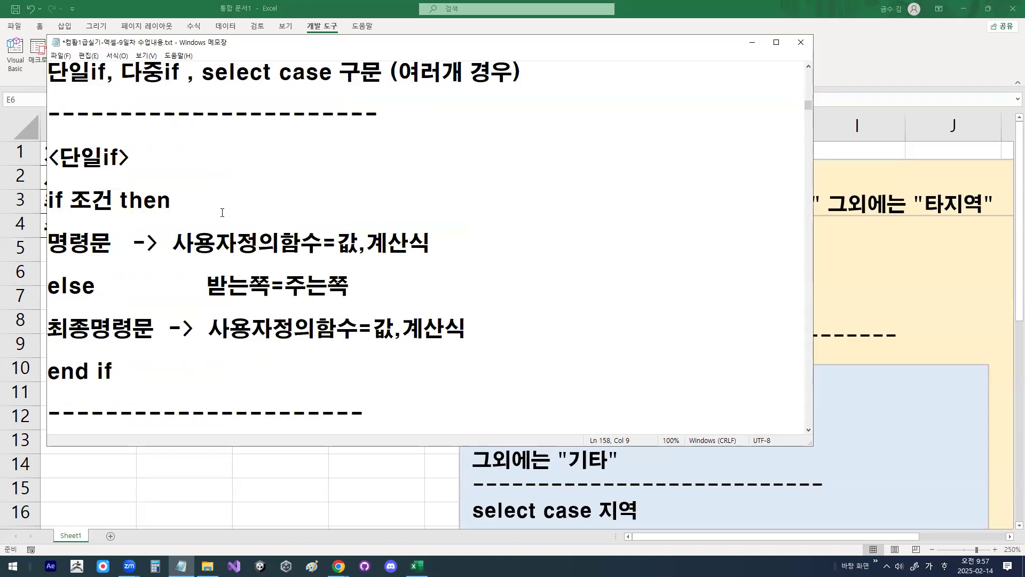
double_click(105, 200)
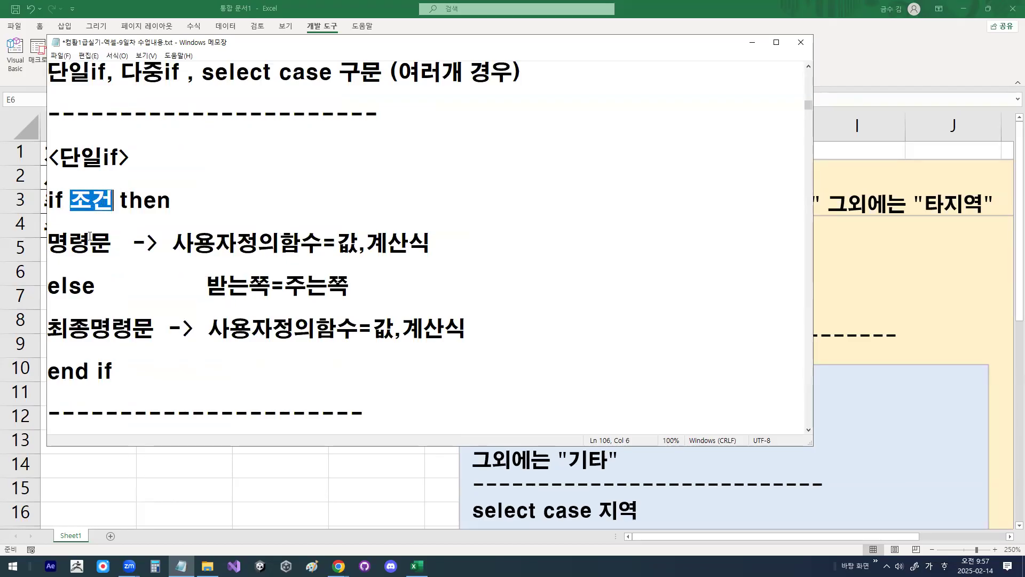
left_click_drag(53, 244, 99, 243)
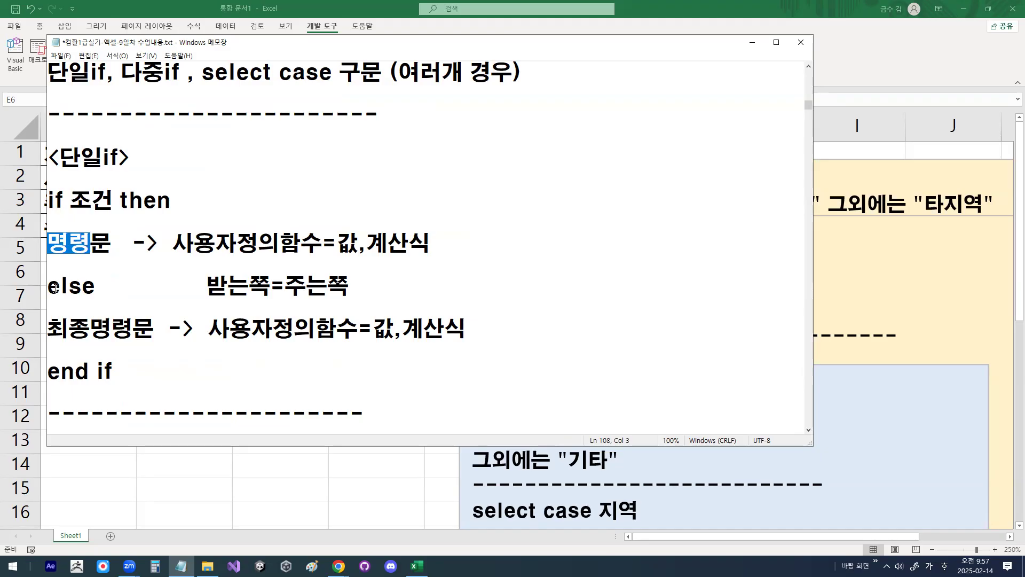
left_click_drag(54, 288, 82, 289)
left_click_drag(50, 328, 133, 328)
left_click_drag(49, 371, 105, 372)
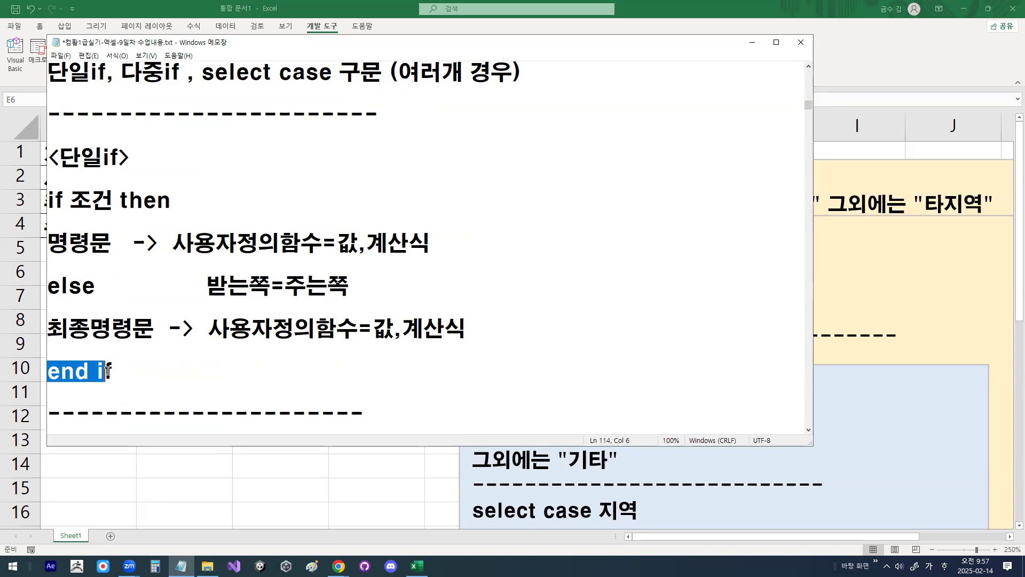
left_click_drag(58, 242, 91, 241)
left_click(91, 241)
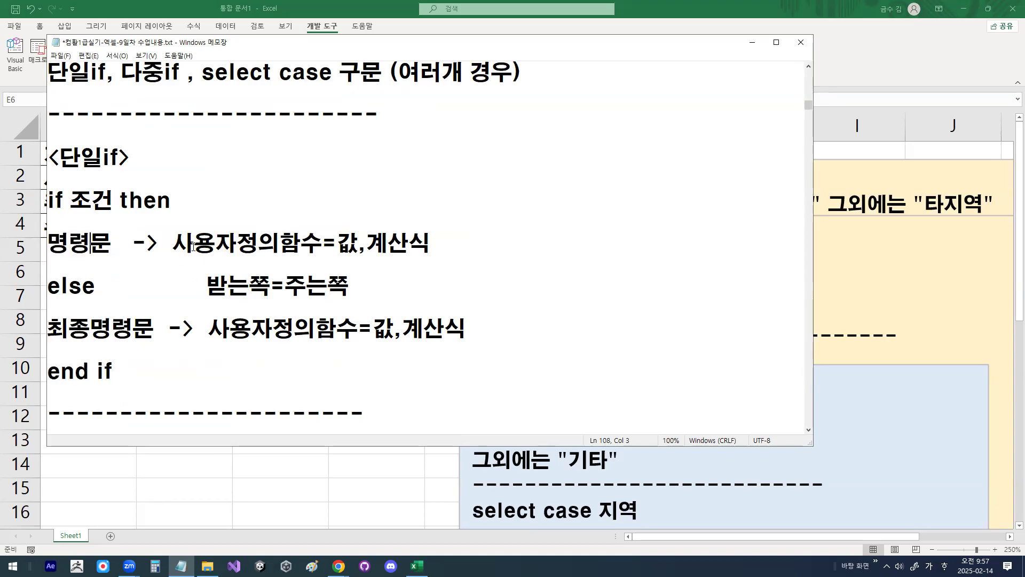
left_click_drag(176, 259, 443, 260)
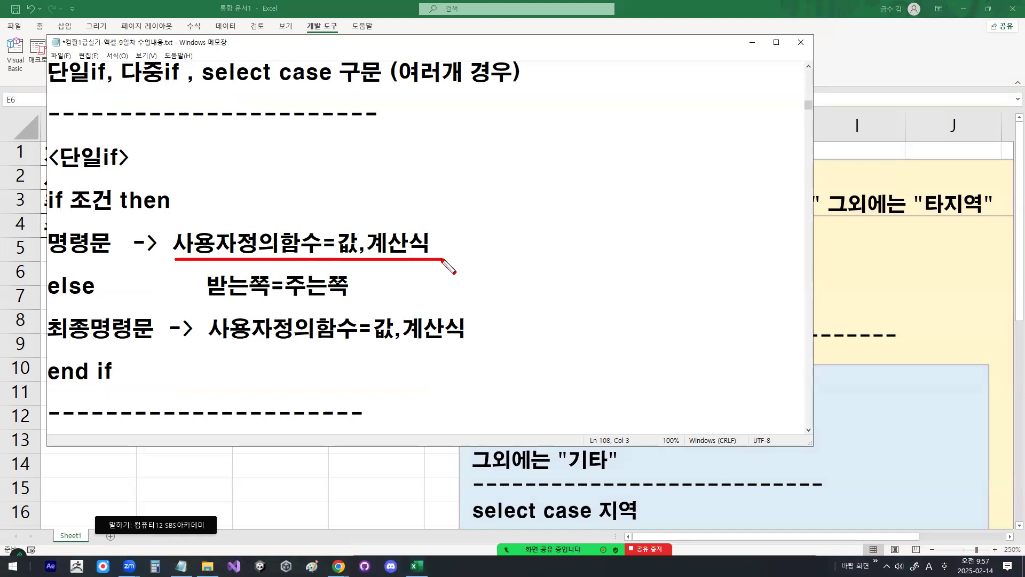
left_click_drag(247, 219, 268, 212)
mouse_move(419, 253)
left_mouse_down()
mouse_move(333, 232)
mouse_move(346, 248)
mouse_move(427, 244)
left_mouse_up()
key("Escape")
Step: Examine the 다중if section, covering the elseif conditions, their command lines, the final else command and end if
scroll(211, 316, "down", 5)
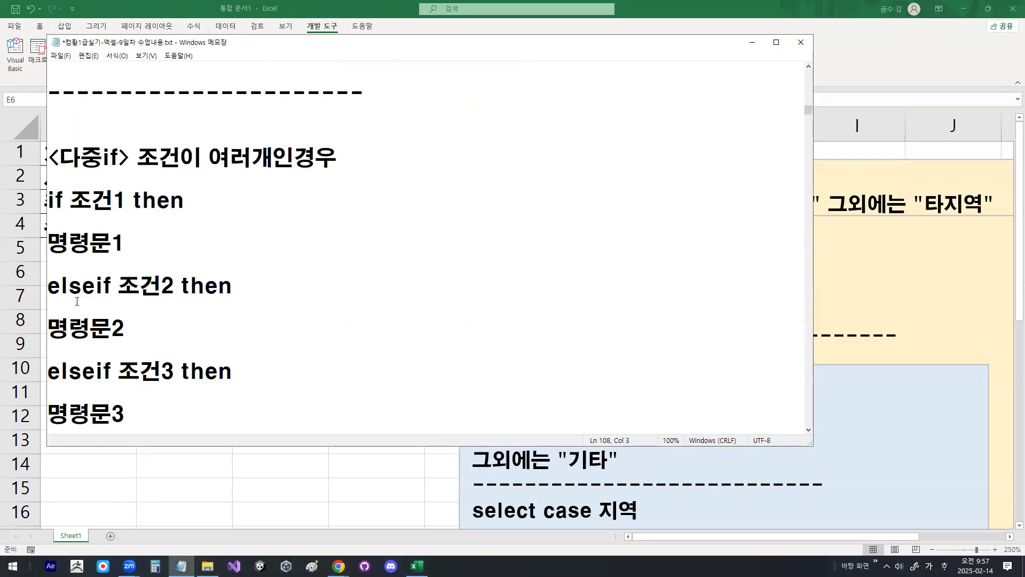
left_click_drag(50, 287, 205, 285)
left_click(141, 286)
double_click(60, 331)
scroll(51, 310, "down", 1)
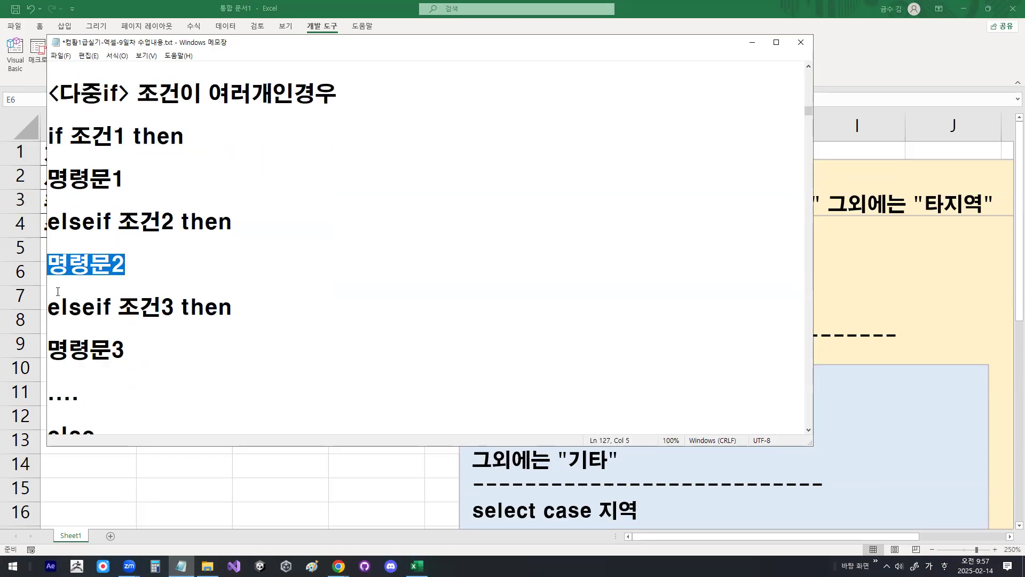
left_click_drag(94, 308, 113, 307)
left_click(112, 308)
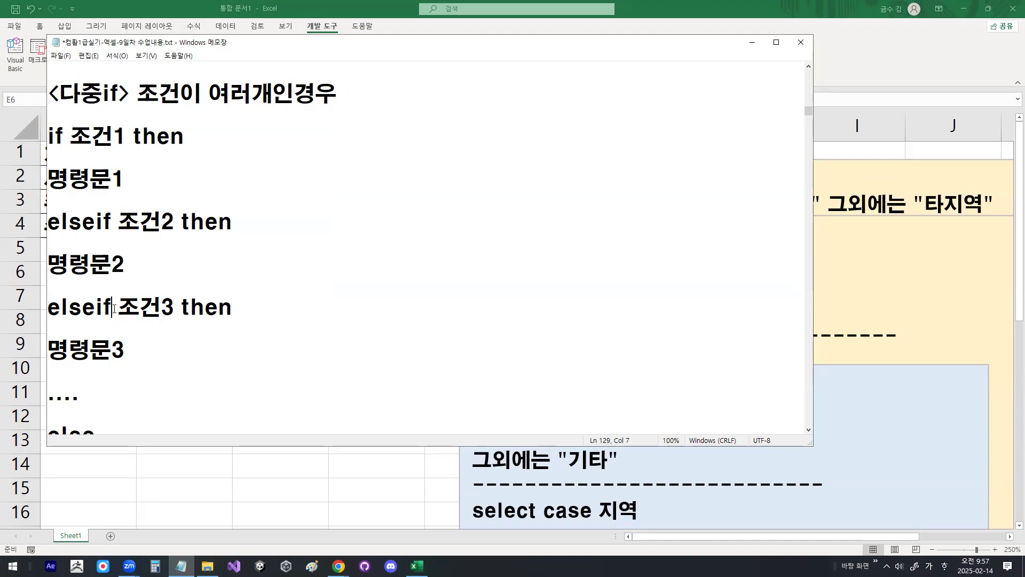
scroll(129, 297, "down", 1)
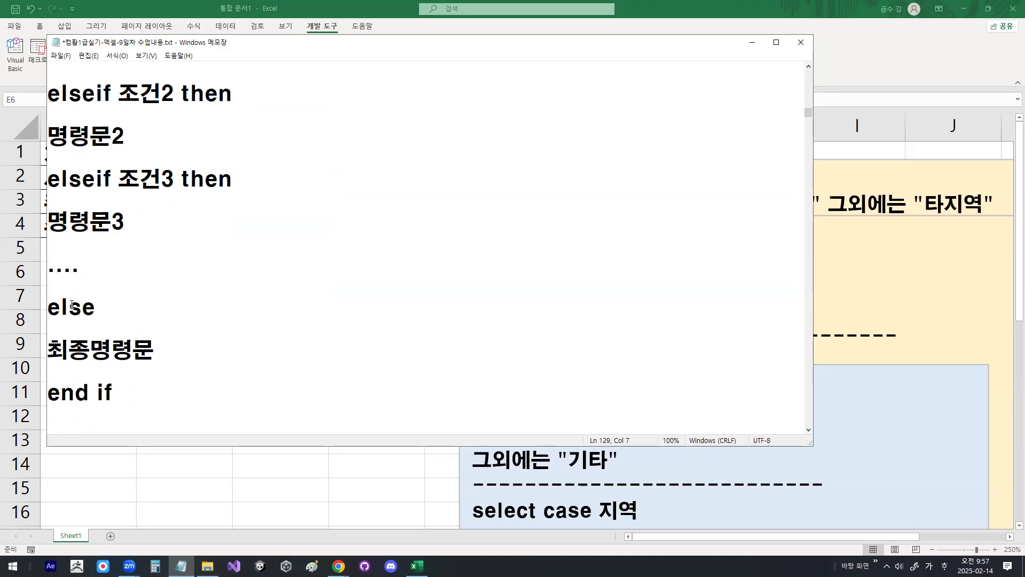
left_click_drag(48, 307, 95, 308)
left_click_drag(68, 350, 148, 344)
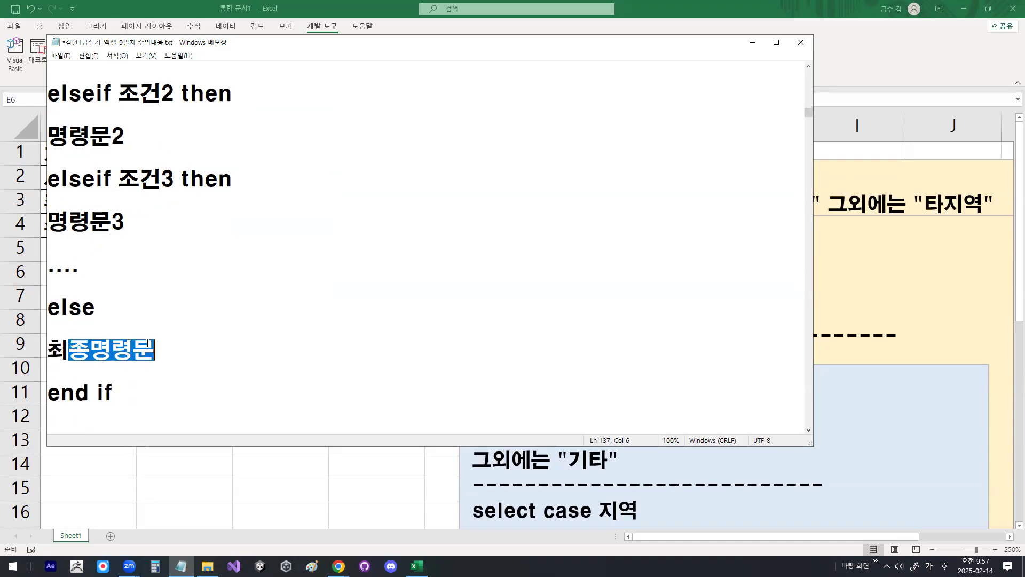
left_click(86, 406)
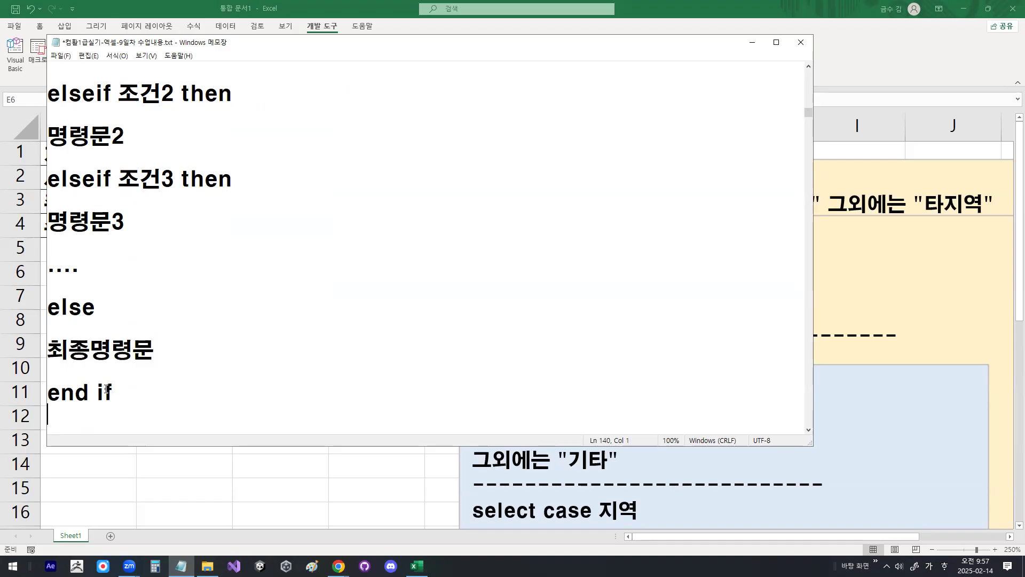
Step: Read the select case notes on when the is keyword is needed and when the equals operator can be omitted
scroll(107, 389, "down", 2)
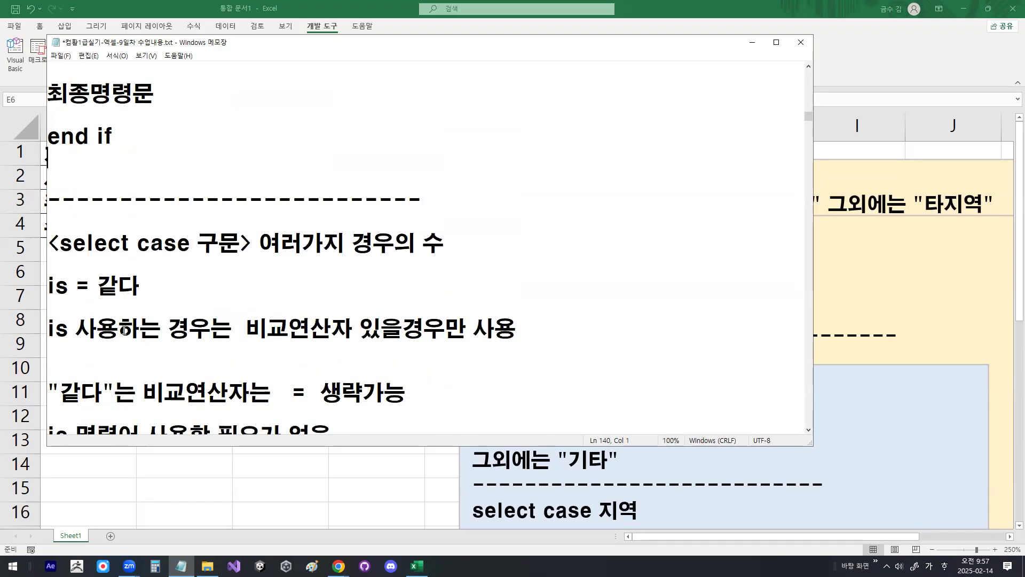
left_click_drag(75, 284, 153, 280)
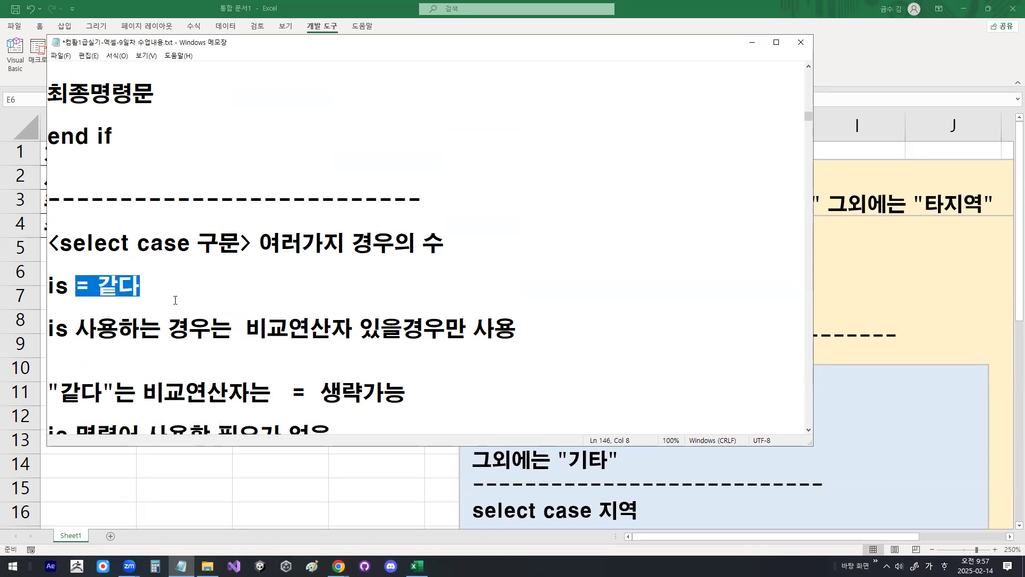
scroll(174, 305, "down", 1)
left_click_drag(142, 327, 208, 327)
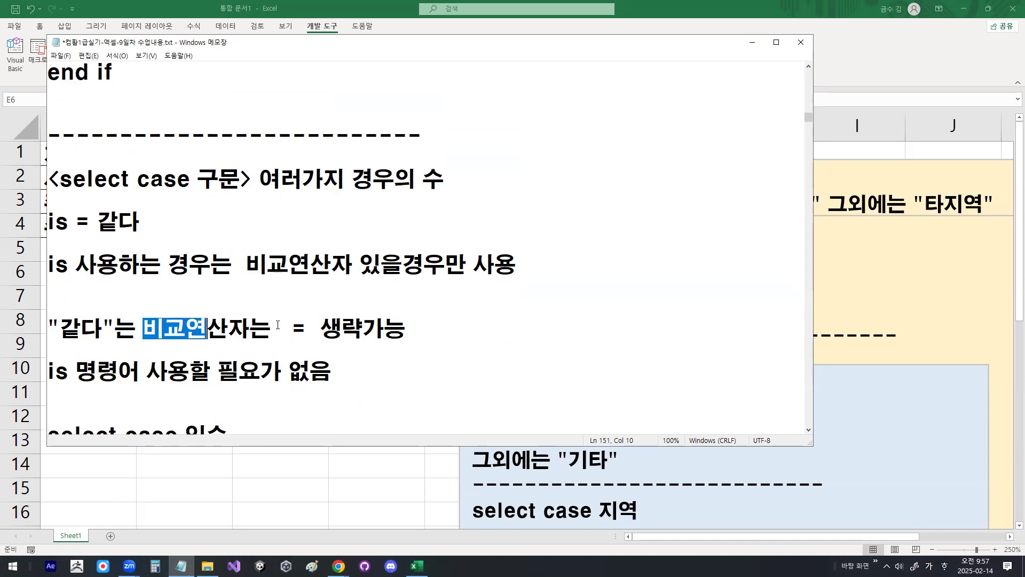
left_click_drag(284, 327, 408, 327)
left_click_drag(54, 368, 303, 368)
scroll(304, 367, "down", 3)
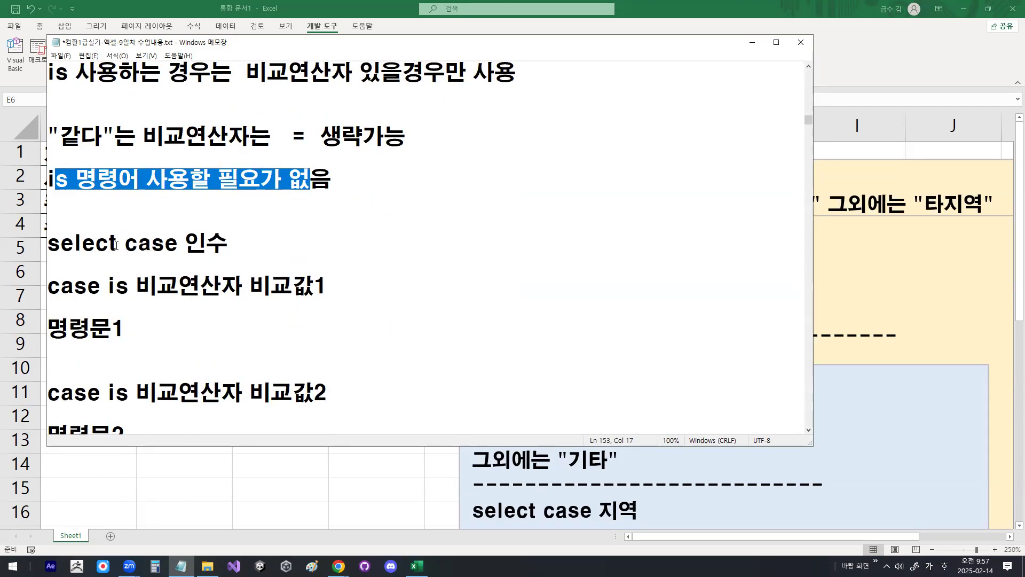
Step: Examine the select case 인수 line and the first case is 비교연산자 비교값1 branch with its command, annotating the comparison syntax on screen
left_click_drag(190, 244, 228, 244)
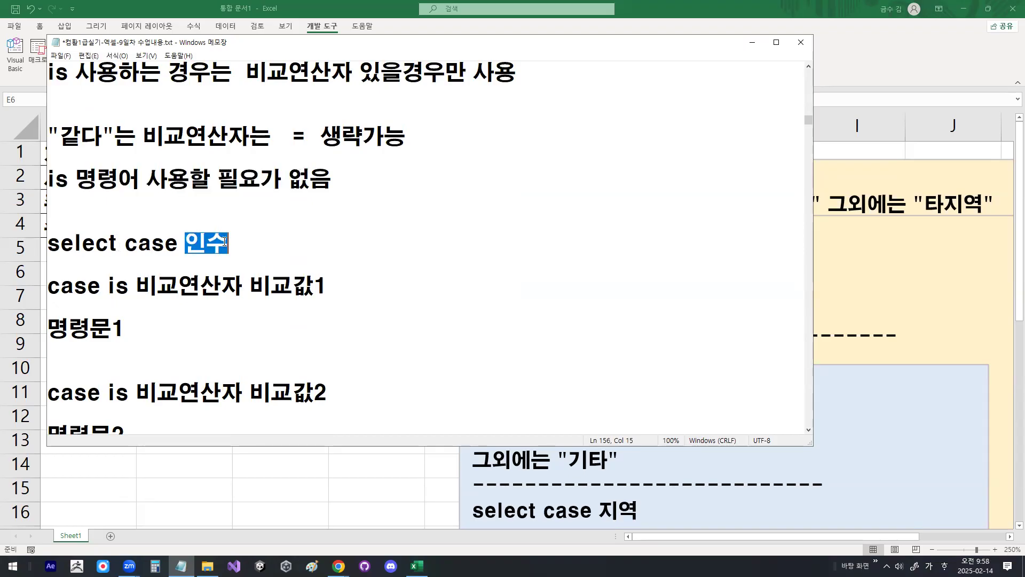
left_click_drag(47, 287, 244, 287)
left_click_drag(107, 287, 128, 284)
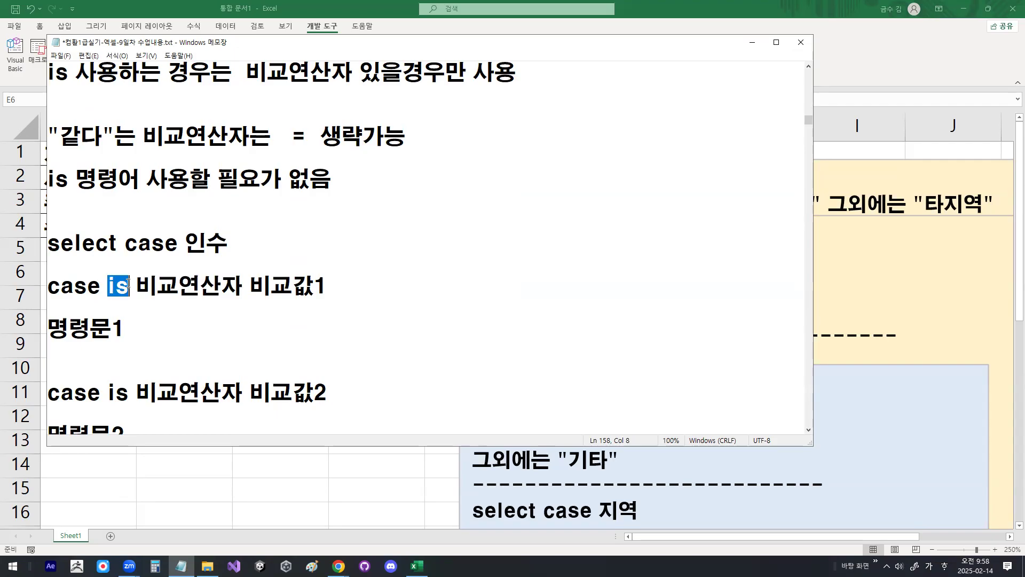
left_click_drag(250, 287, 318, 284)
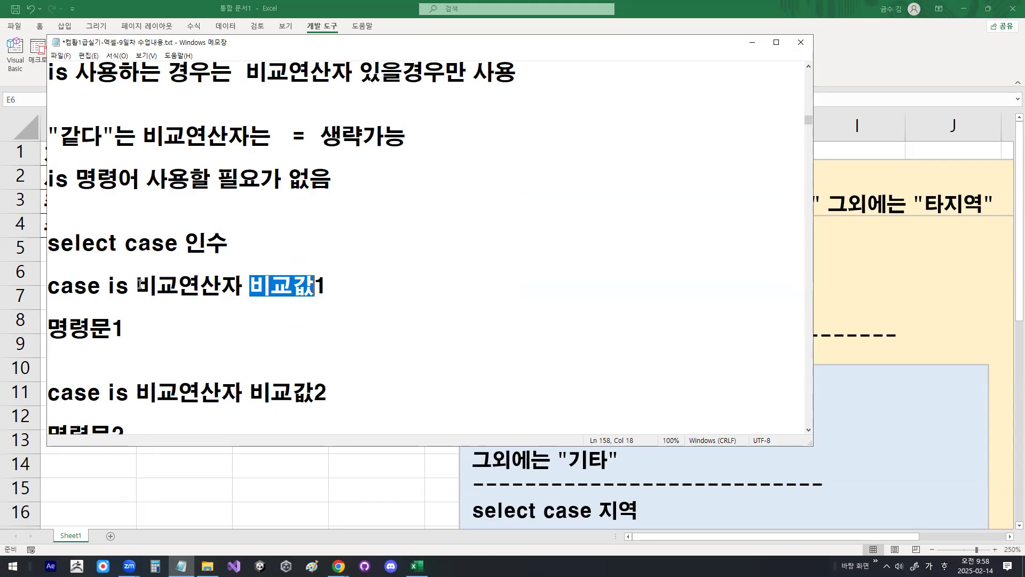
mouse_move(189, 310)
left_mouse_down()
mouse_move(205, 321)
mouse_move(228, 303)
mouse_move(218, 320)
mouse_move(216, 283)
mouse_move(235, 315)
left_mouse_up()
left_click_drag(131, 278, 127, 295)
mouse_move(261, 331)
left_mouse_down()
mouse_move(298, 331)
mouse_move(284, 344)
left_mouse_up()
mouse_move(460, 241)
left_mouse_down()
mouse_move(428, 274)
mouse_move(498, 231)
left_mouse_up()
left_click_drag(478, 241, 539, 247)
key("Escape")
left_click(232, 301)
left_click_drag(138, 289, 241, 289)
left_click(221, 289)
left_click_drag(48, 328, 126, 327)
Step: Examine the remaining select case syntax, from the 비교값2 branch through case else and 최종명령문 to end select
scroll(158, 351, "down", 1)
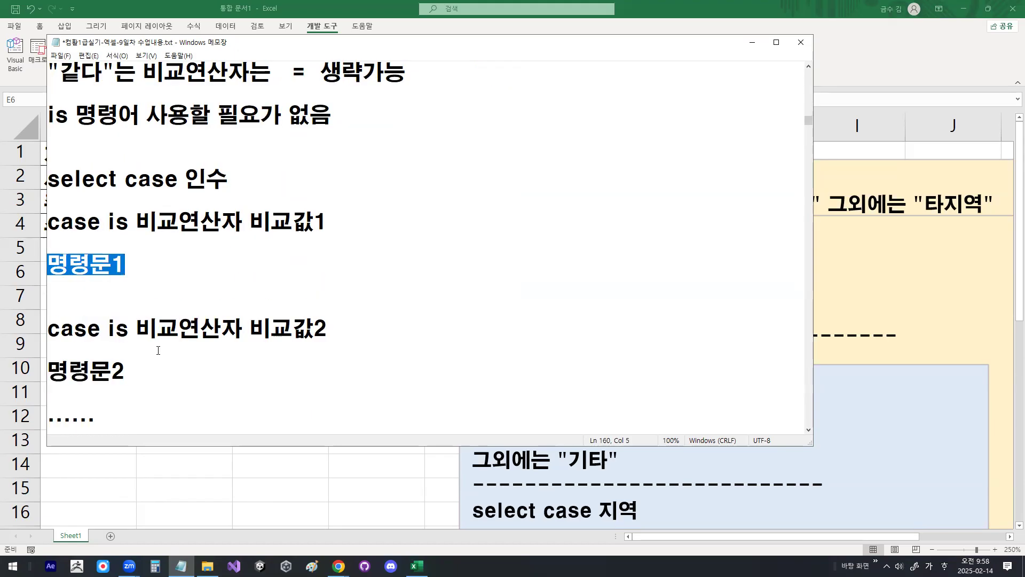
left_click_drag(250, 328, 329, 327)
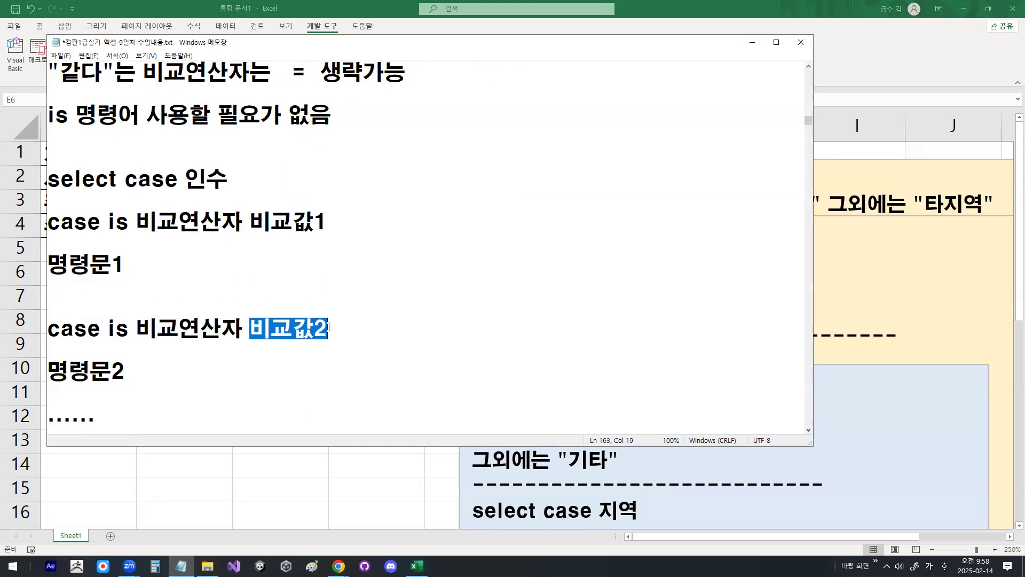
left_click_drag(48, 328, 128, 329)
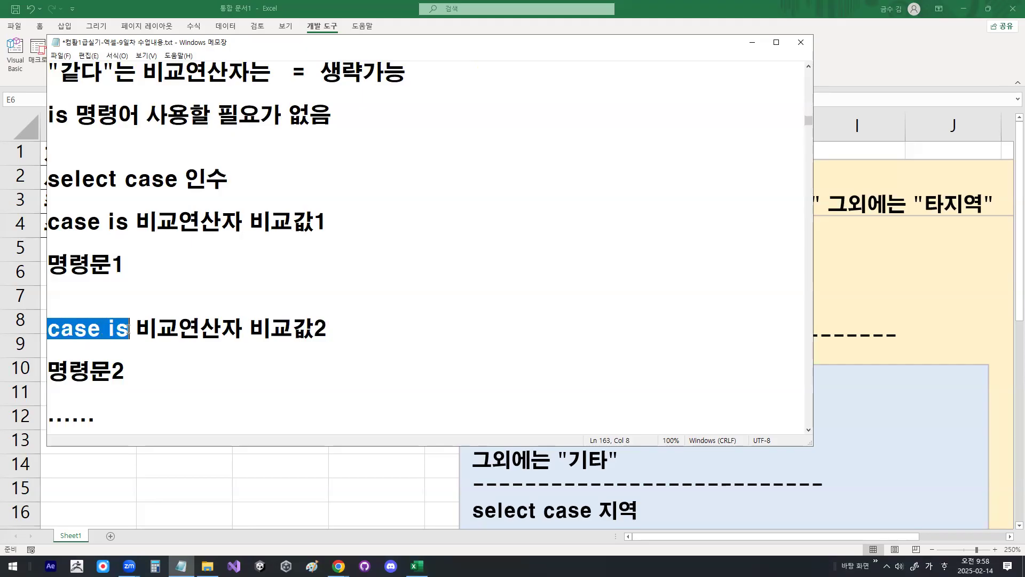
left_click(129, 329)
left_click_drag(48, 371, 136, 368)
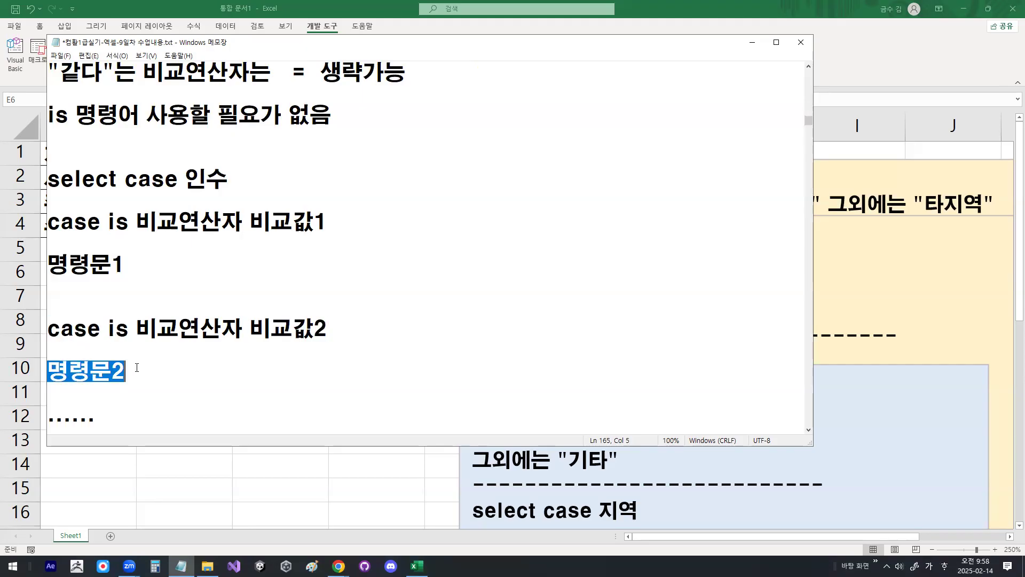
scroll(138, 367, "down", 2)
left_click_drag(60, 328, 156, 328)
left_click(115, 366)
scroll(116, 366, "down", 1)
left_click_drag(104, 352, 184, 345)
left_click(184, 345)
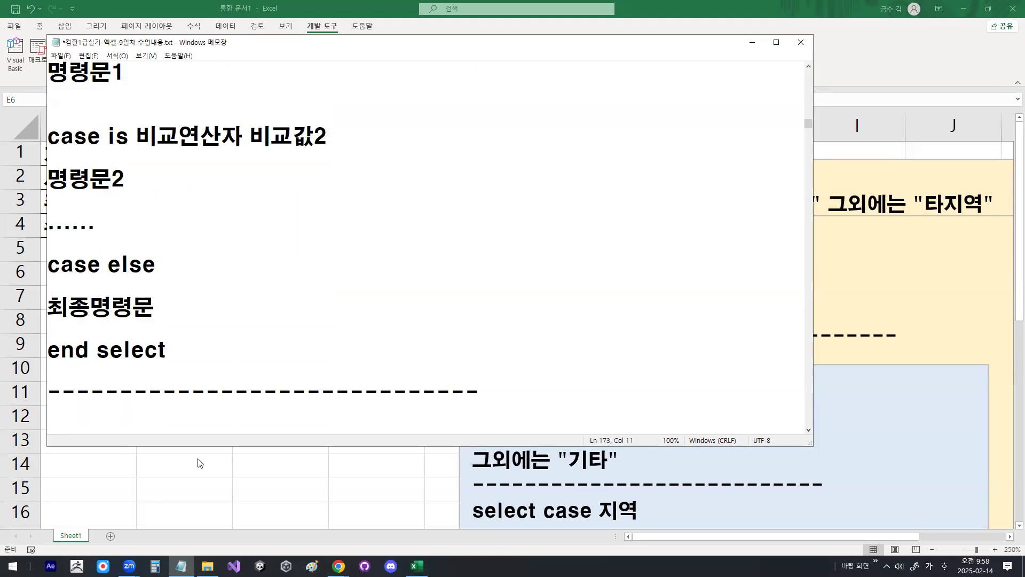
Step: Switch back to the Excel worksheet and review the select case code in the fn결과3 text box
left_click(255, 507)
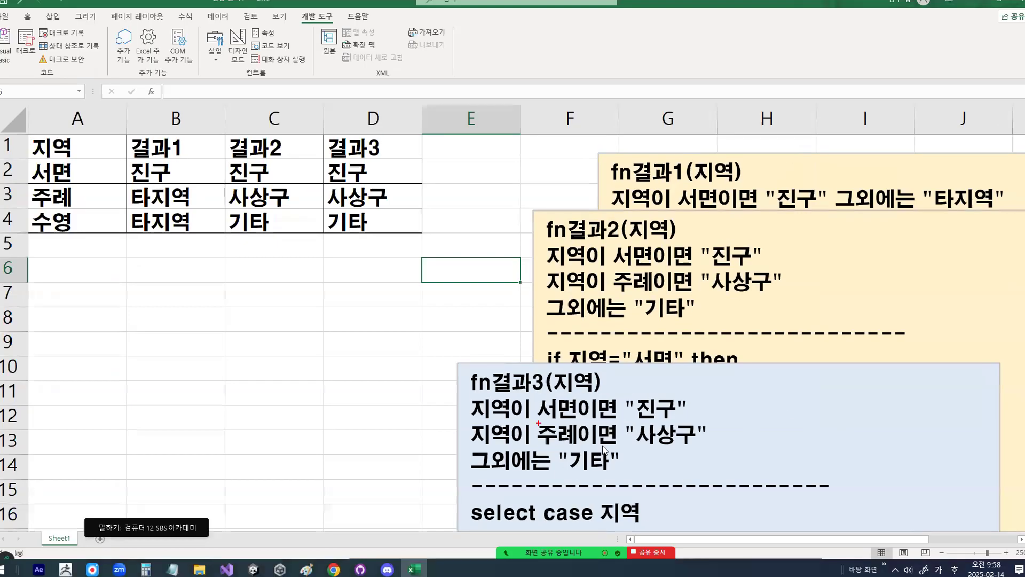
scroll(550, 422, "down", 3)
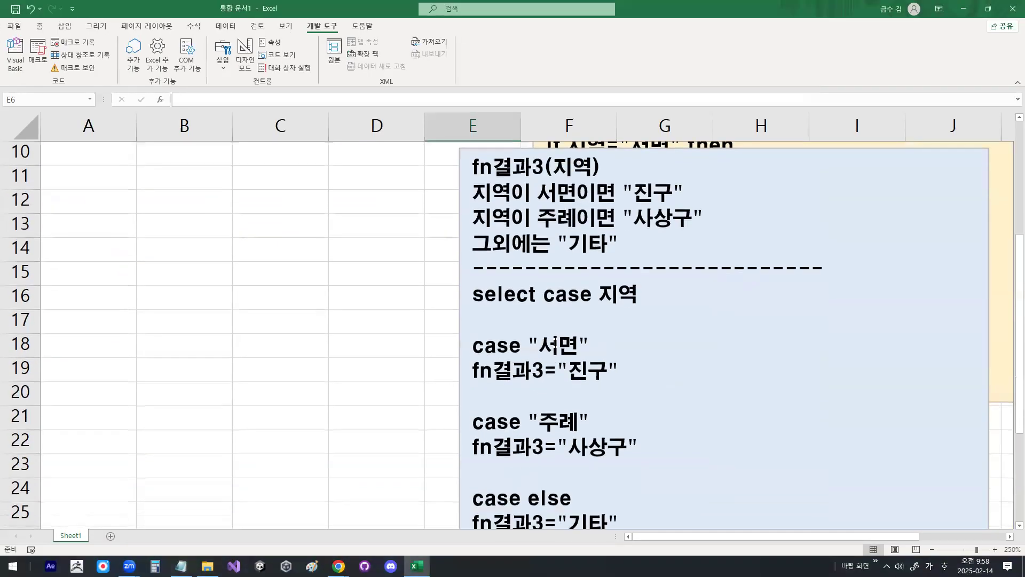
left_click_drag(599, 300, 628, 300)
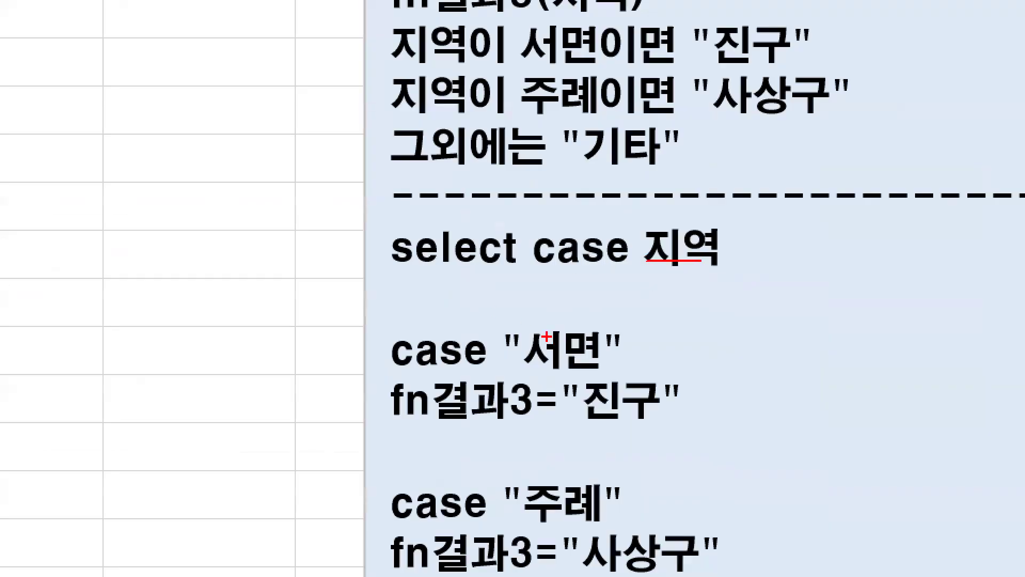
left_click_drag(547, 337, 598, 337)
left_click_drag(577, 400, 636, 400)
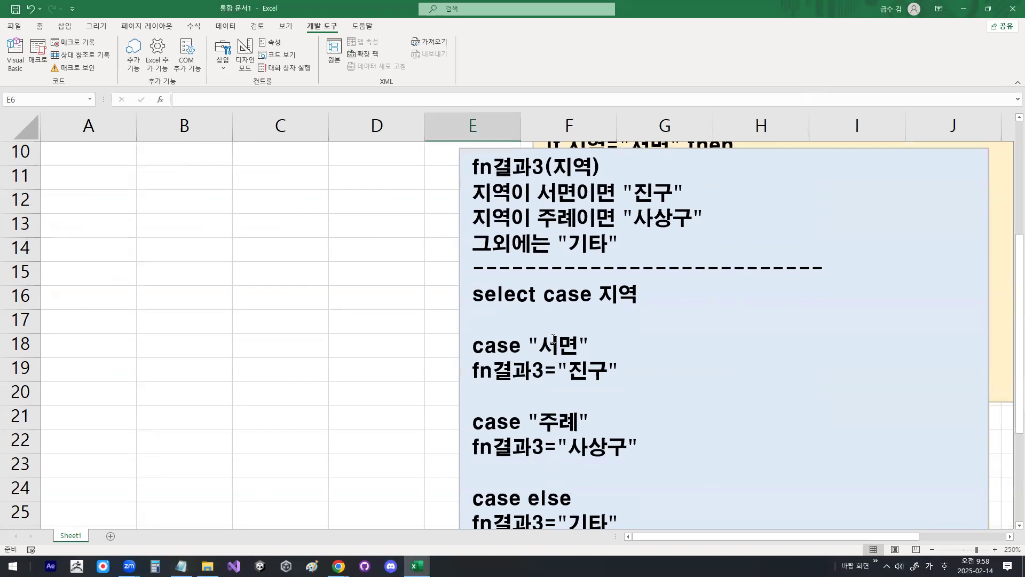
Step: Close the practice workbook without saving it and minimize the Notepad notes
left_click(301, 201)
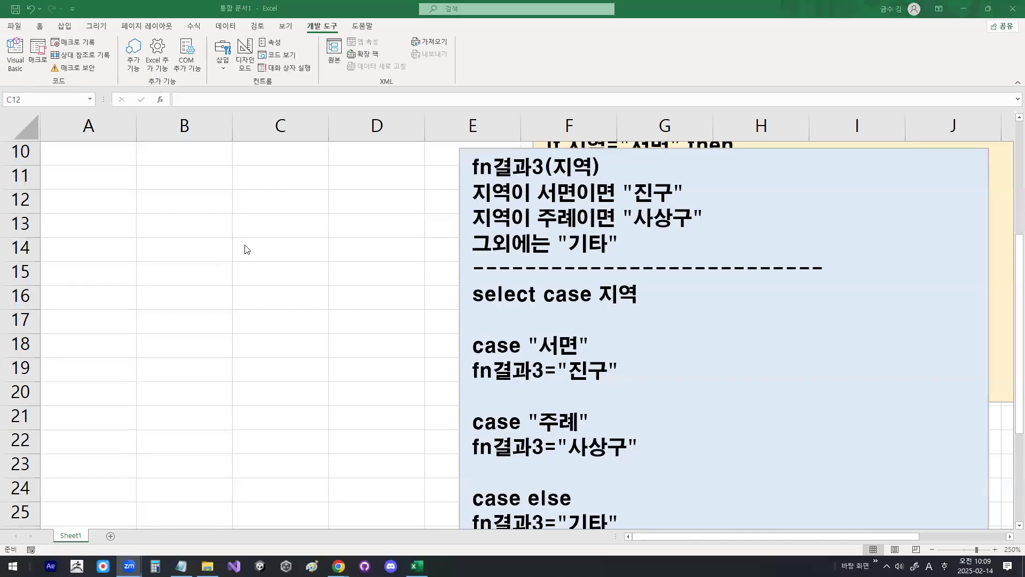
left_click(305, 197)
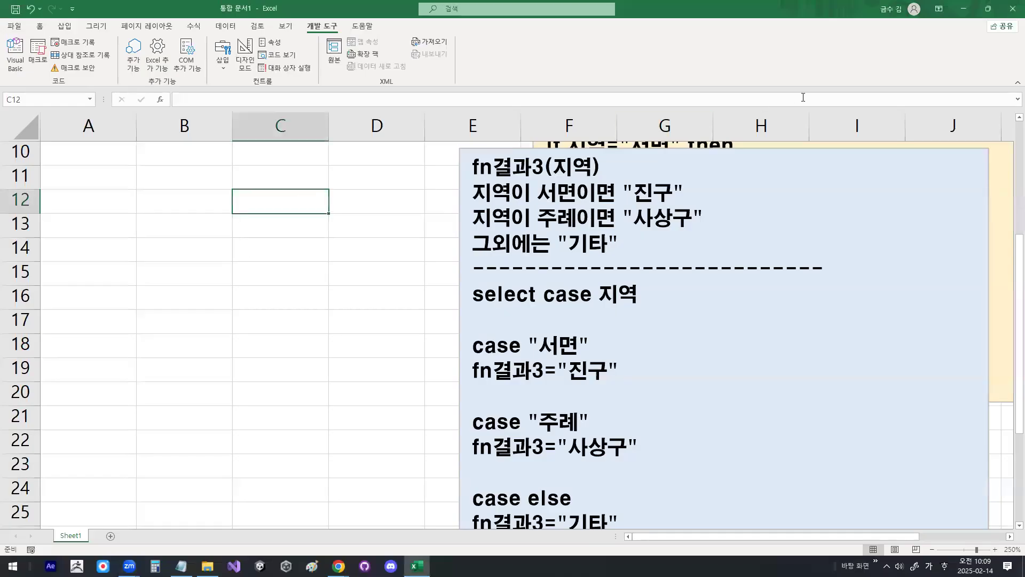
left_click(1010, 13)
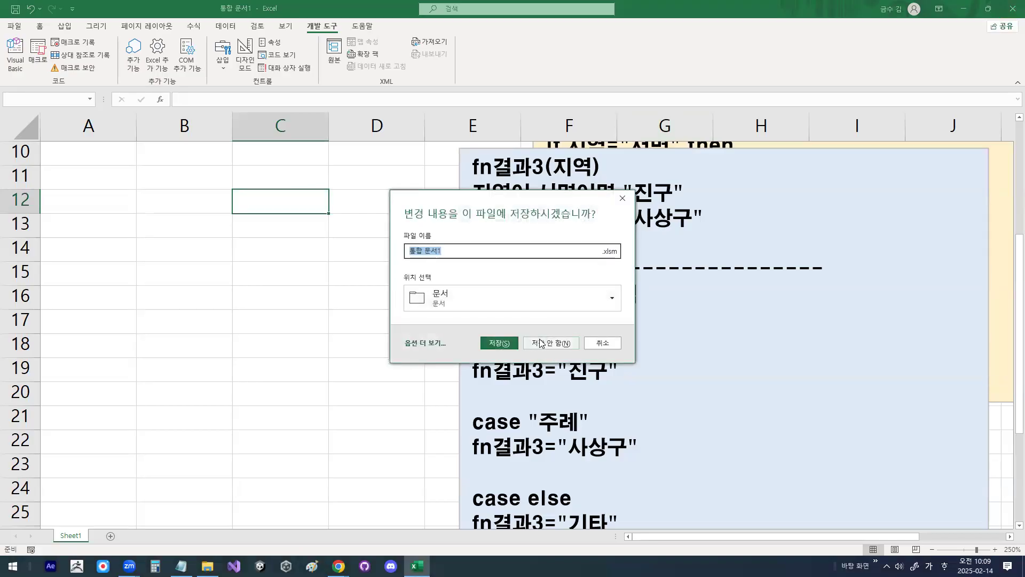
left_click(544, 344)
left_click(328, 262)
left_click(752, 43)
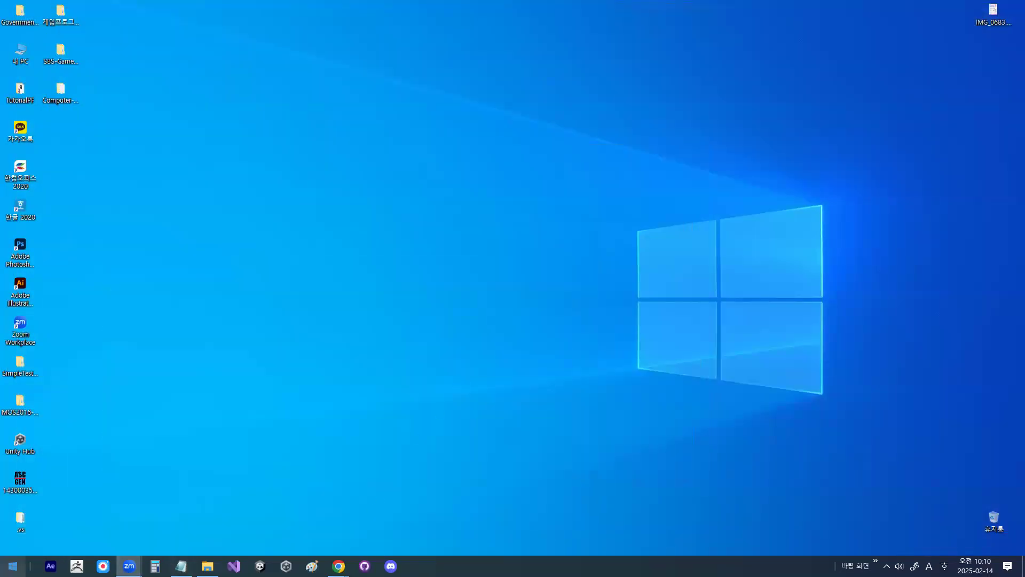
Step: Launch Excel again and open the recent file 계산작업_사용자정의함수.xlsm
left_click(13, 565)
scroll(87, 486, "down", 4)
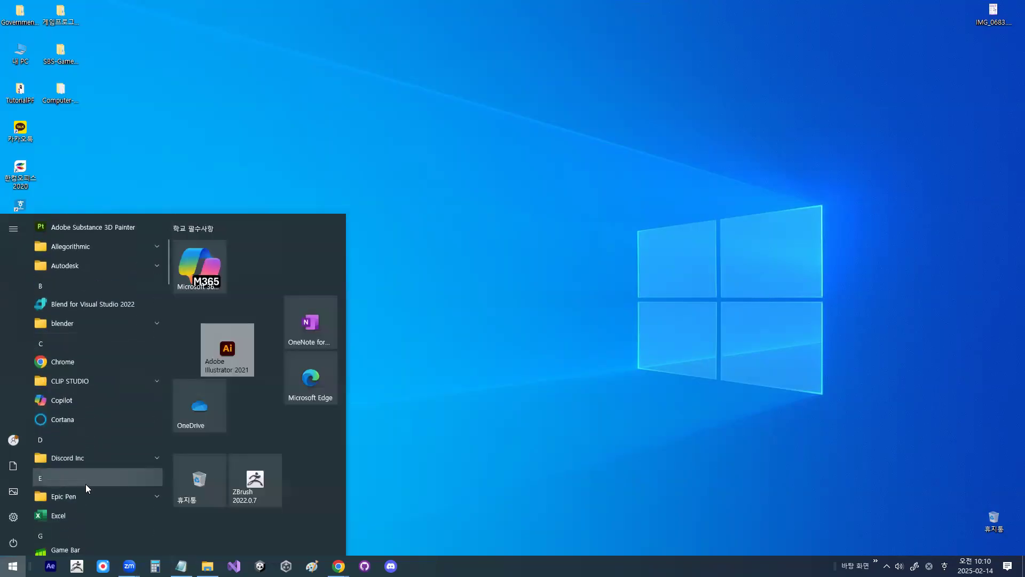
left_click(81, 465)
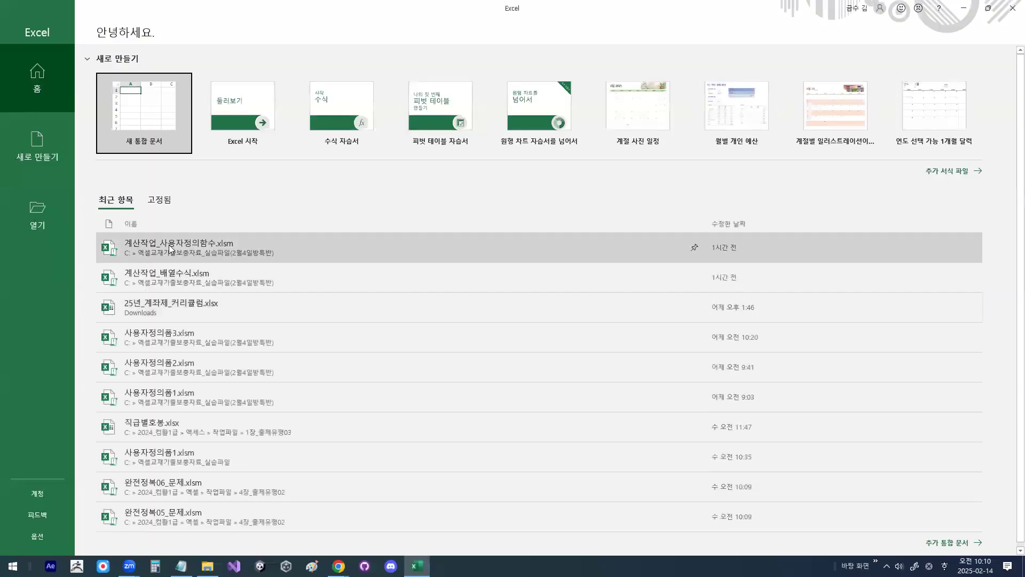
left_click(170, 247)
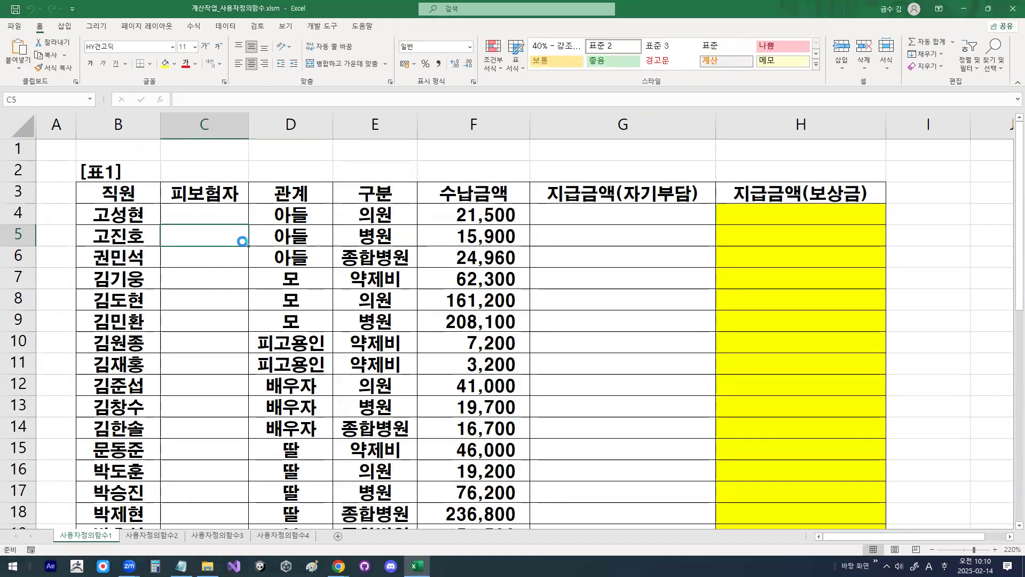
Step: Select cell G4, the first entry under 지급금액(자기부담) in 표1 of the 사용자정의함수1 sheet
left_click(277, 255)
left_click(378, 231)
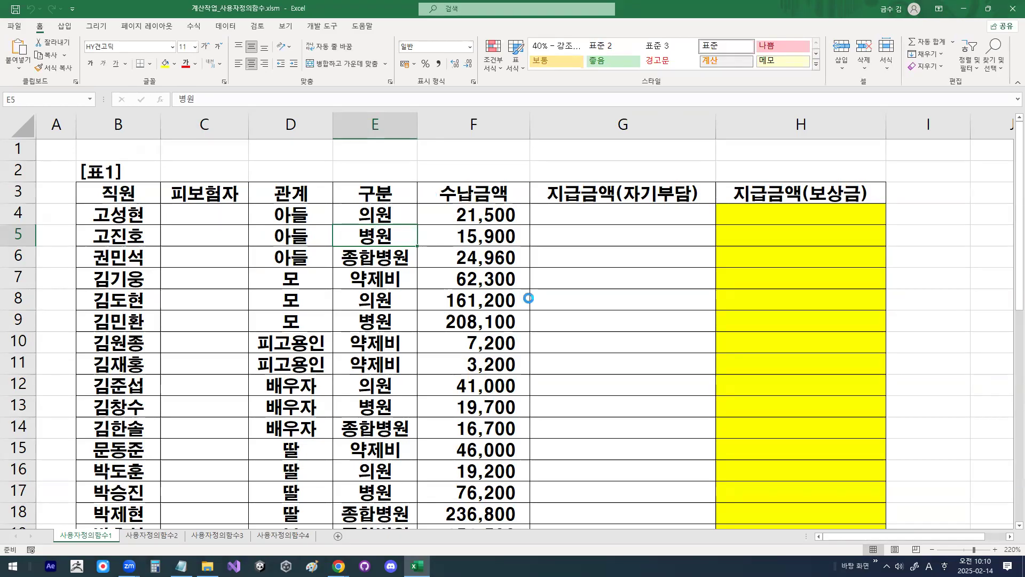
left_click(577, 217)
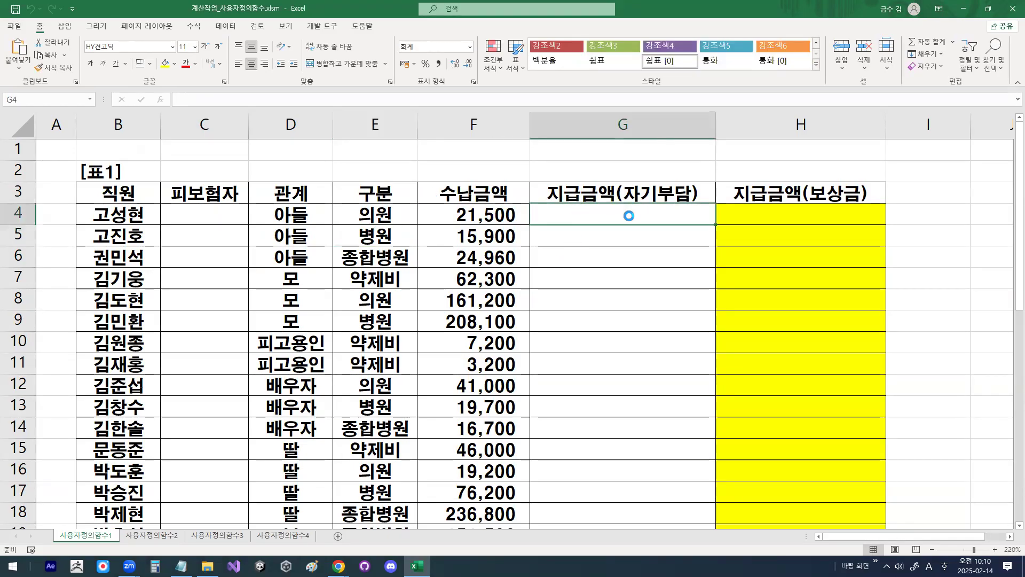
Step: Open the Visual Basic editor and locate Module1 among the project's modules
left_click(321, 27)
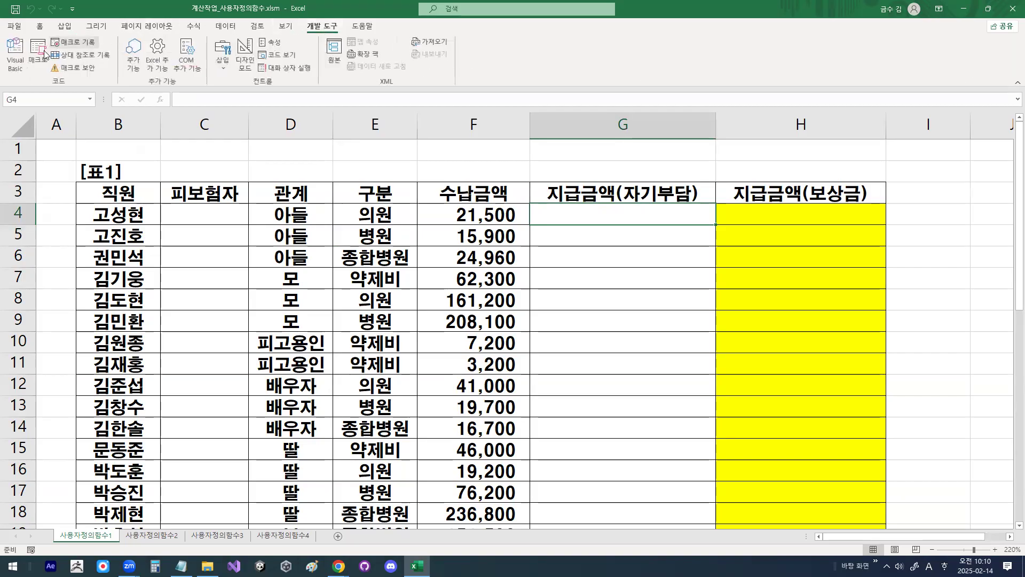
left_click(18, 64)
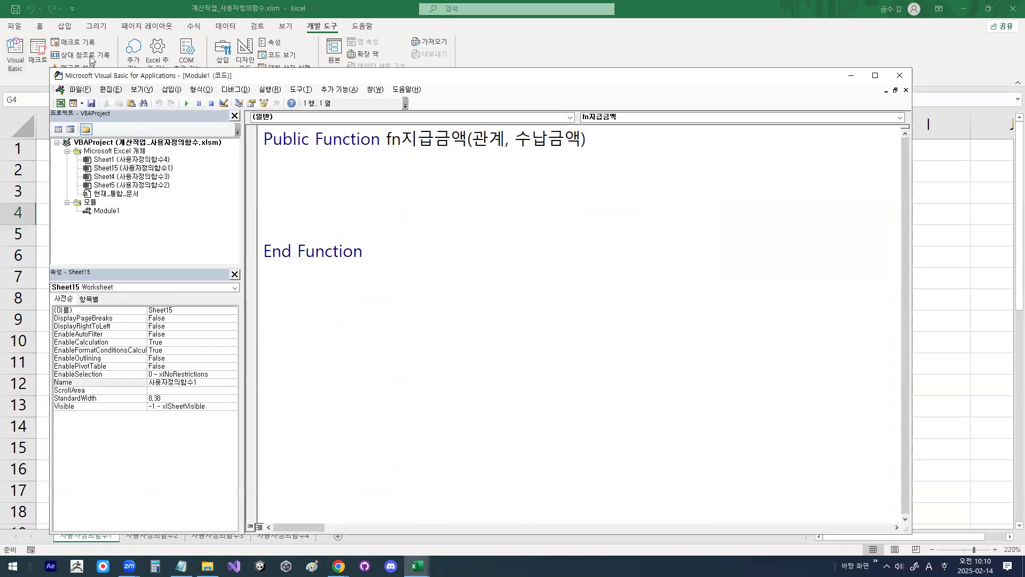
left_click(170, 90)
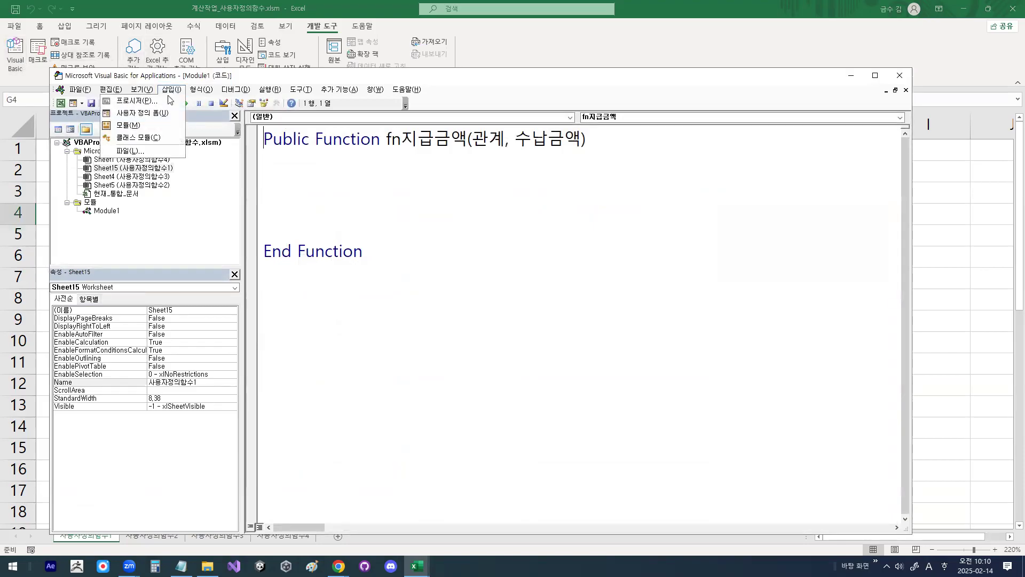
left_click(313, 155)
mouse_move(128, 212)
left_mouse_down()
mouse_move(85, 205)
mouse_move(129, 212)
left_mouse_up()
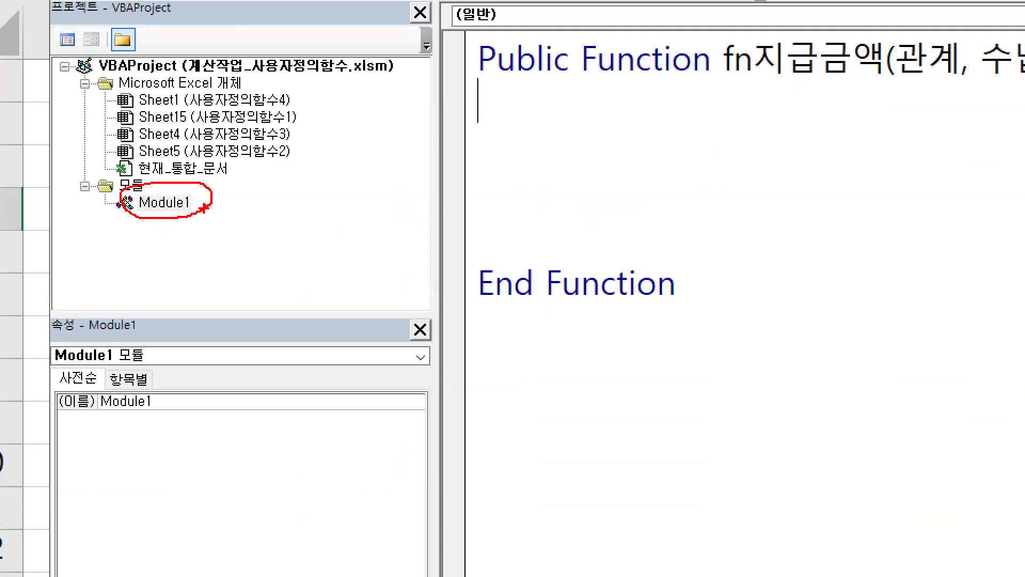
left_click_drag(150, 186, 178, 158)
key("Escape")
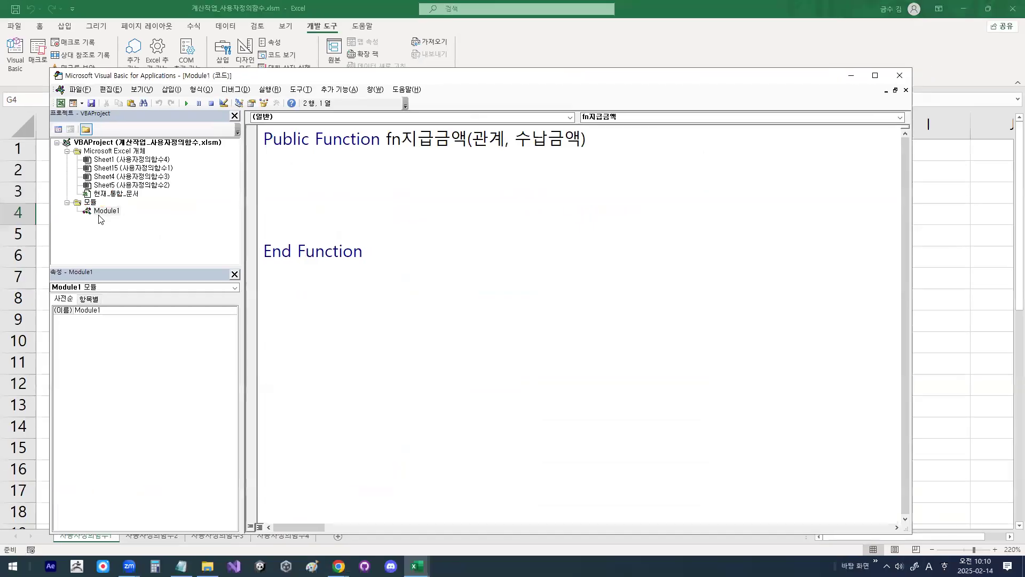
left_click_drag(89, 215, 122, 215)
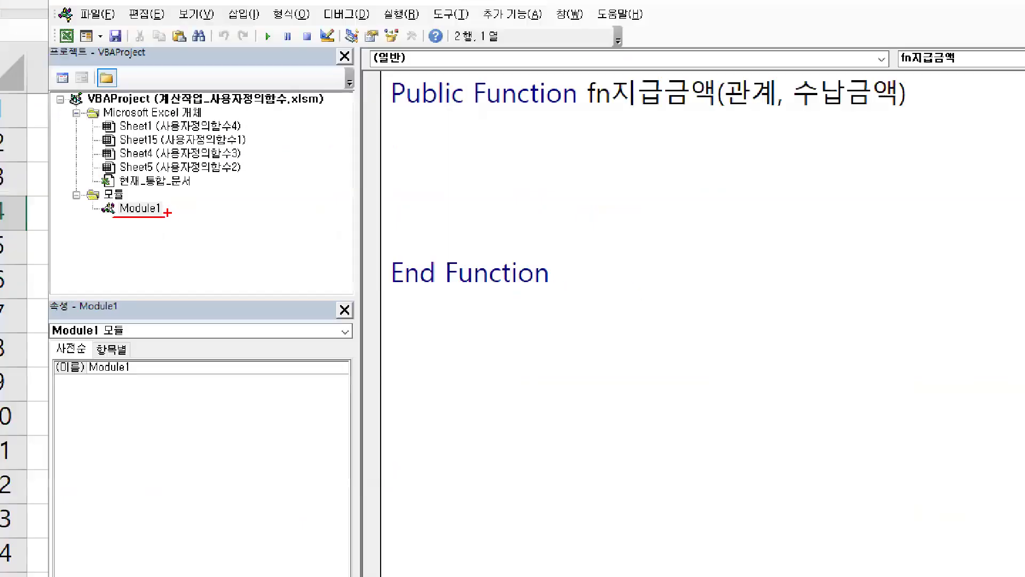
key("Escape")
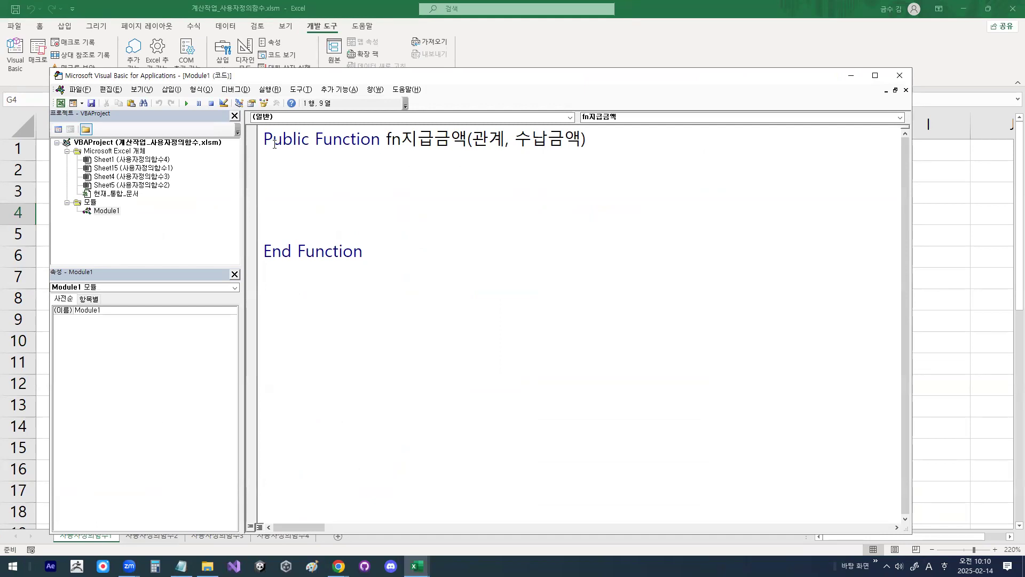
Step: Examine the declaration of fn지급금액, its fn prefix, its arguments 관계 and 수납금액, and the End Function line in Module1
left_click(604, 140)
left_click_drag(264, 251, 369, 249)
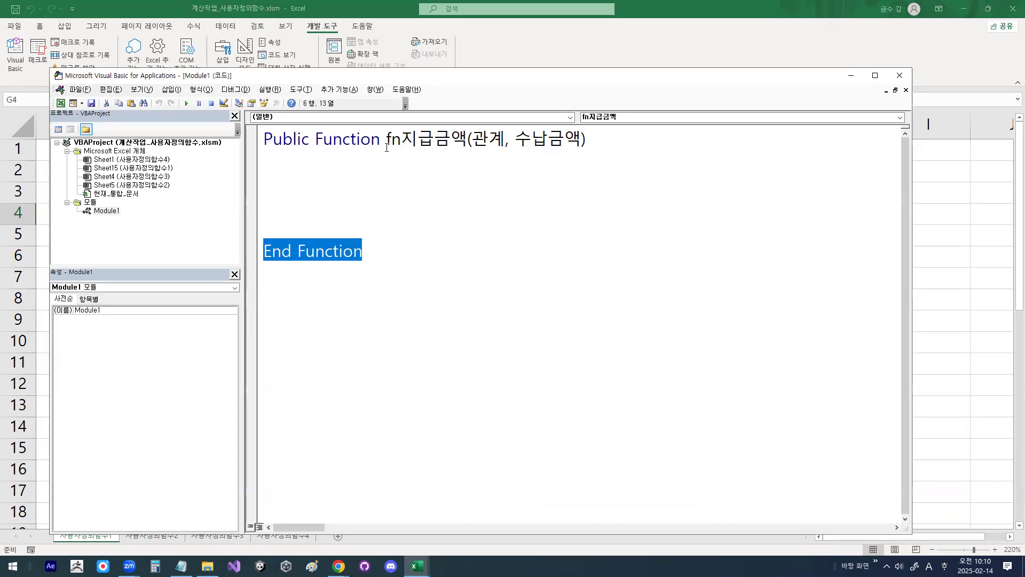
left_click_drag(385, 139, 401, 133)
left_click_drag(135, 159, 318, 153)
mouse_move(399, 147)
left_mouse_down()
mouse_move(371, 125)
mouse_move(398, 141)
left_mouse_up()
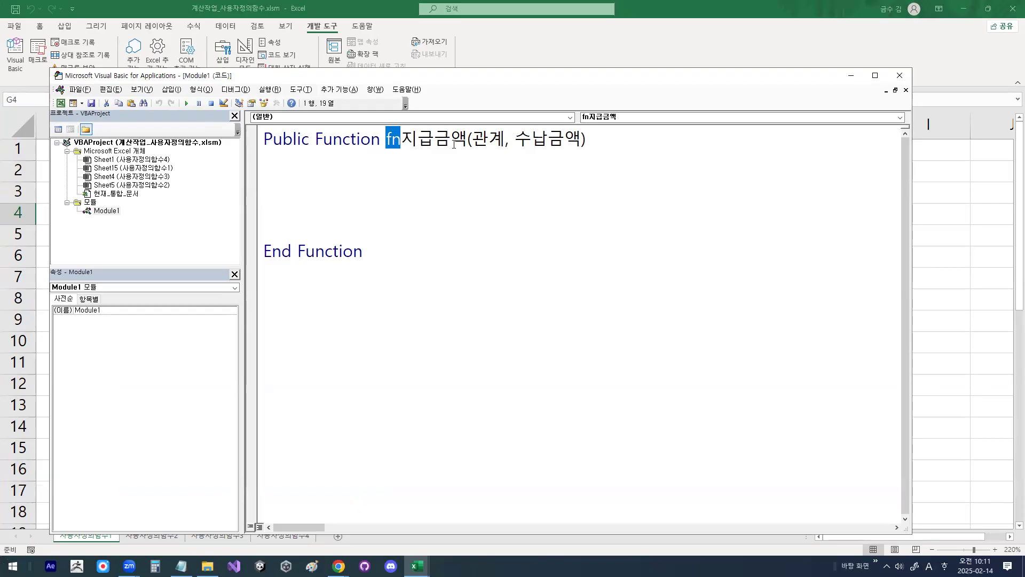
left_click_drag(471, 140, 583, 140)
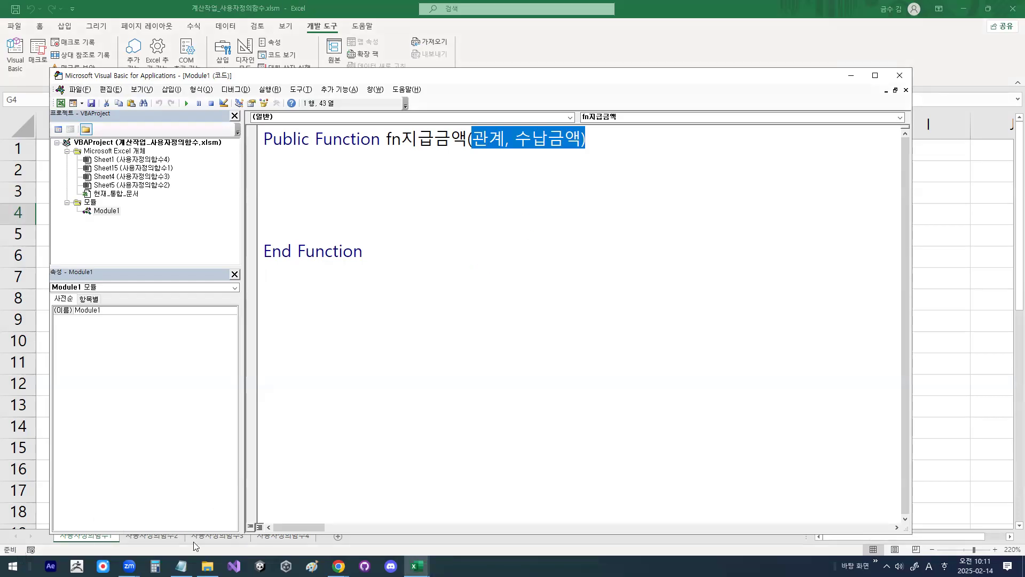
Step: Switch to the Notepad notes and review the 기출유형1 payment formula and the condition joining '부' and '모' with the or operator
key("alt+Tab")
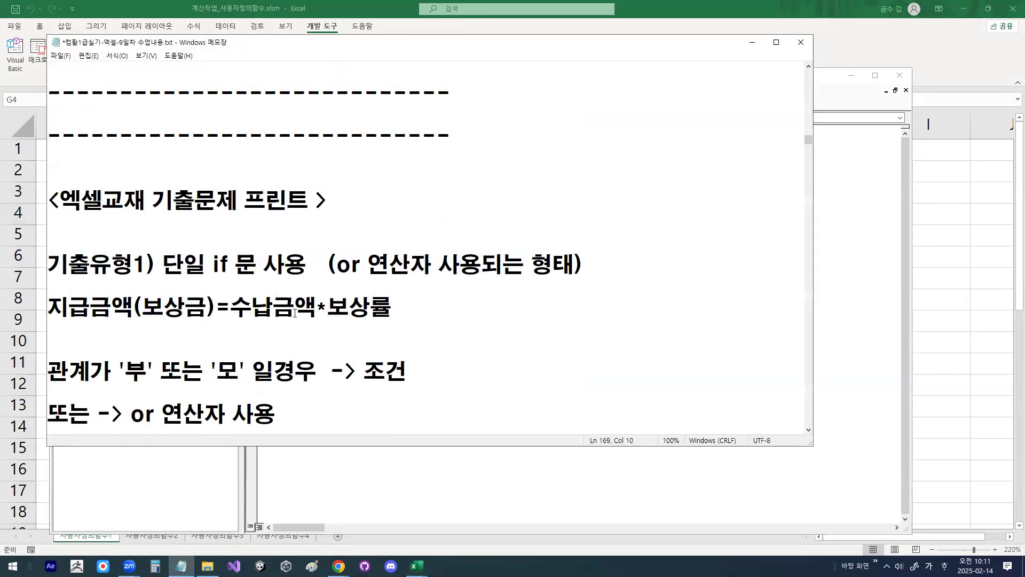
scroll(294, 313, "down", 1)
left_click_drag(163, 201, 582, 201)
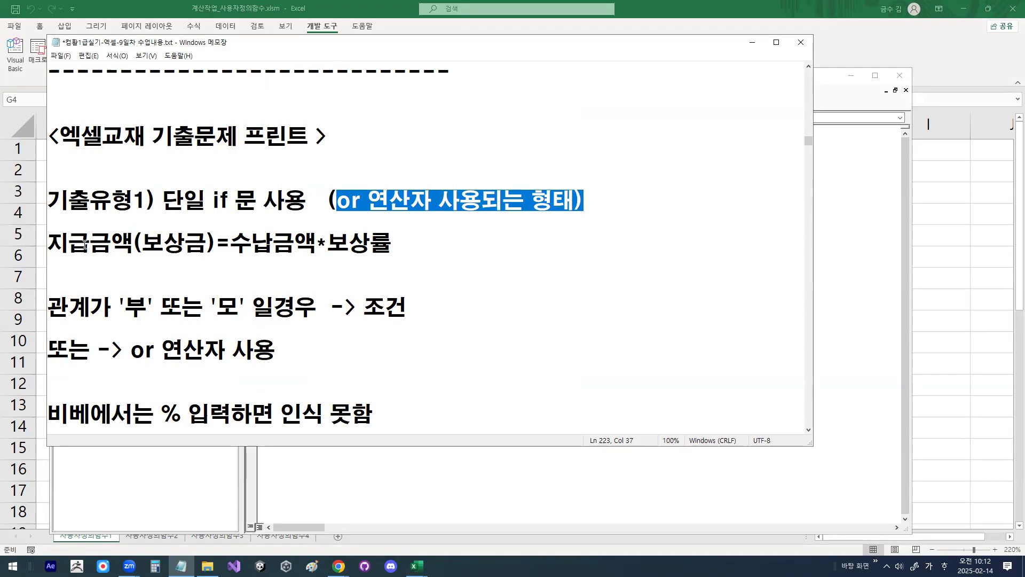
left_click_drag(231, 244, 405, 245)
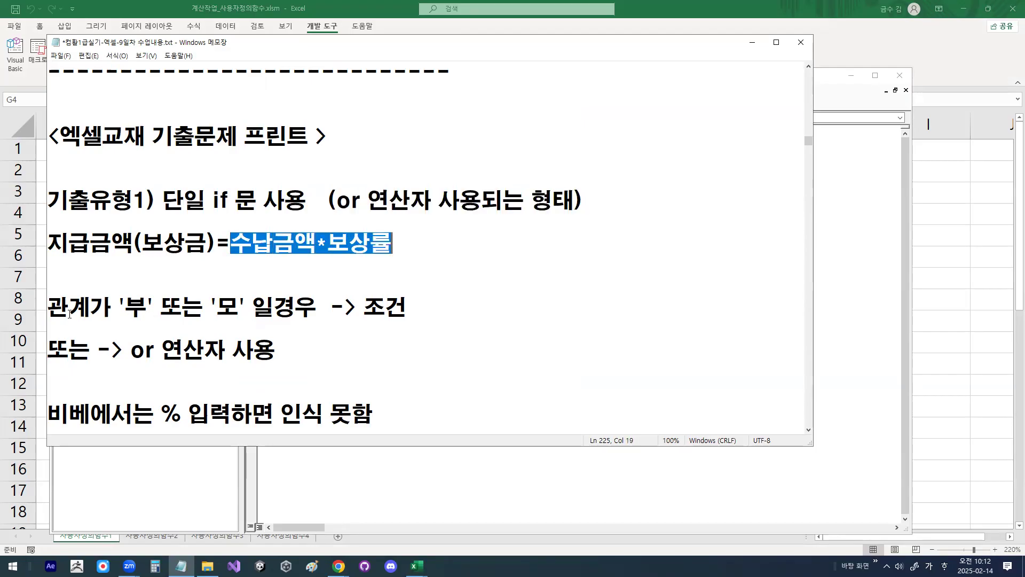
left_click_drag(125, 305, 147, 307)
left_click_drag(218, 305, 296, 305)
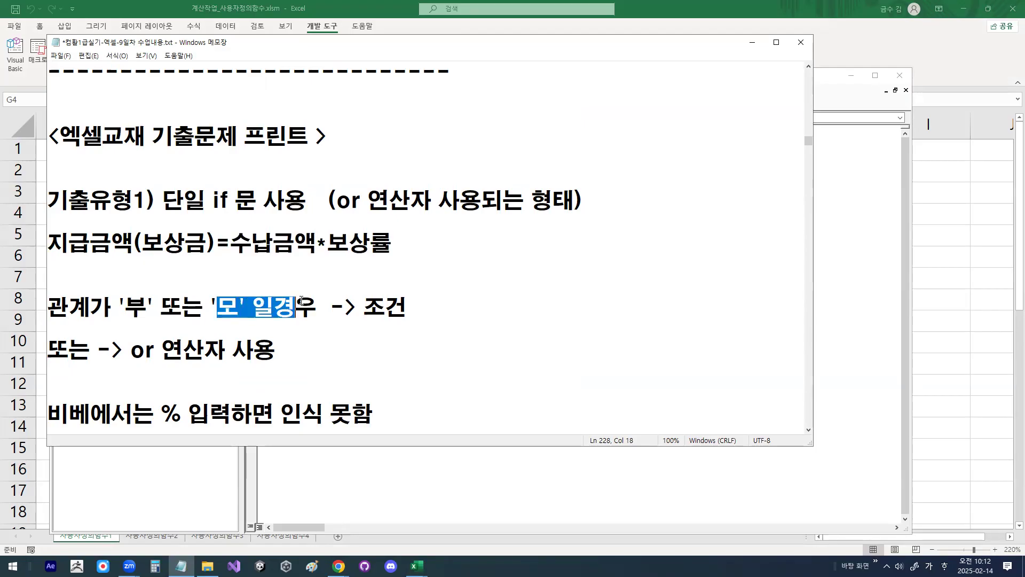
left_click_drag(385, 306, 402, 302)
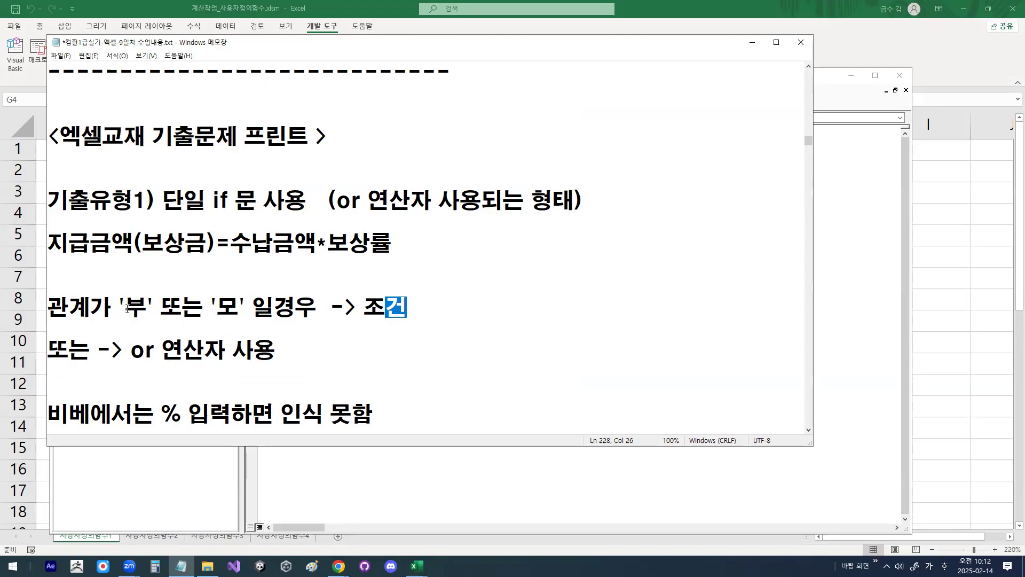
left_click_drag(125, 305, 149, 307)
left_click_drag(216, 305, 238, 306)
left_click_drag(161, 306, 211, 307)
left_click(210, 307)
left_click_drag(130, 350, 165, 347)
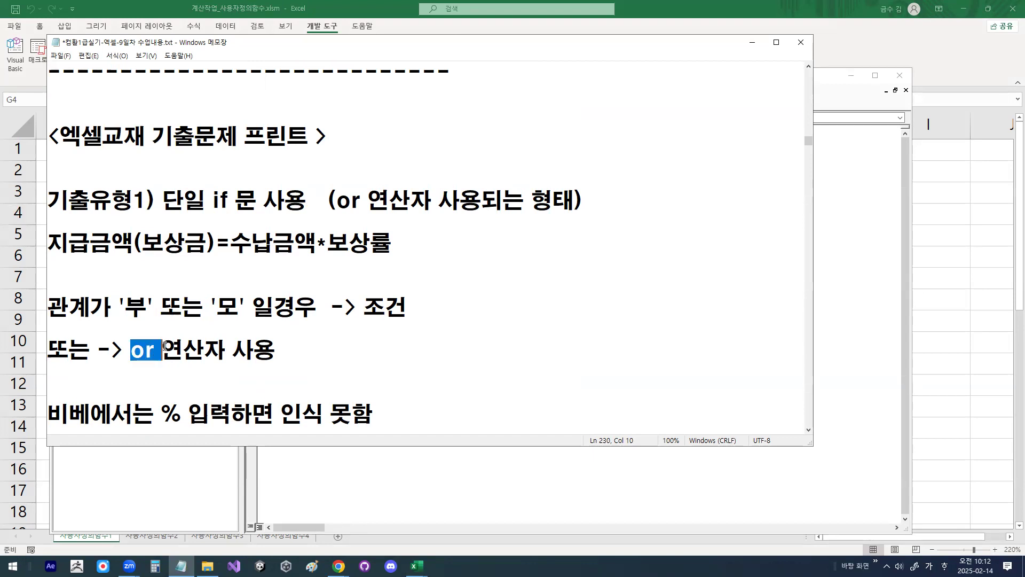
Step: Review the note on converting percentages to decimals in VBA, such as 50% to 0.5
scroll(165, 348, "down", 1)
left_click_drag(161, 350, 187, 348)
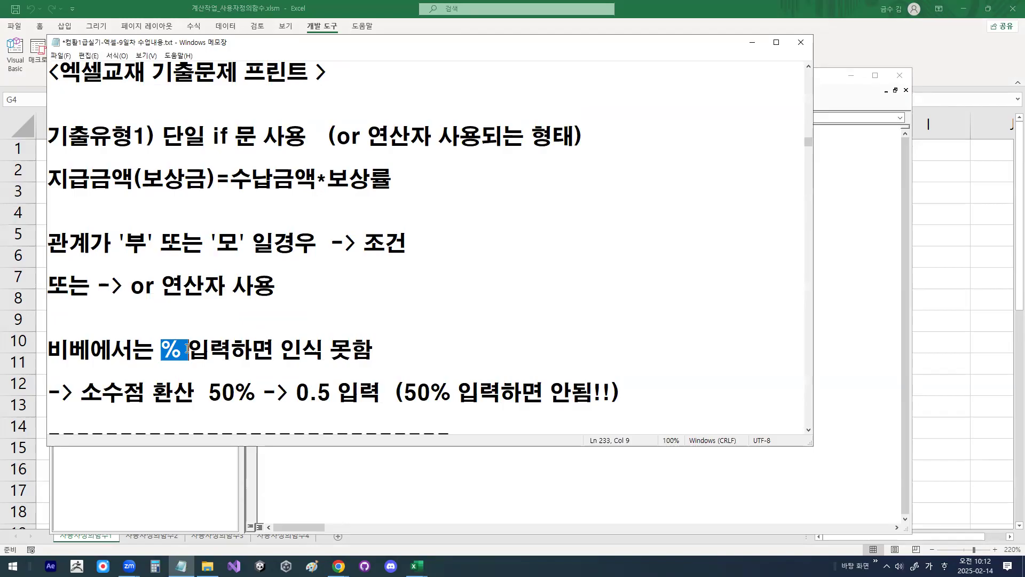
scroll(187, 348, "down", 1)
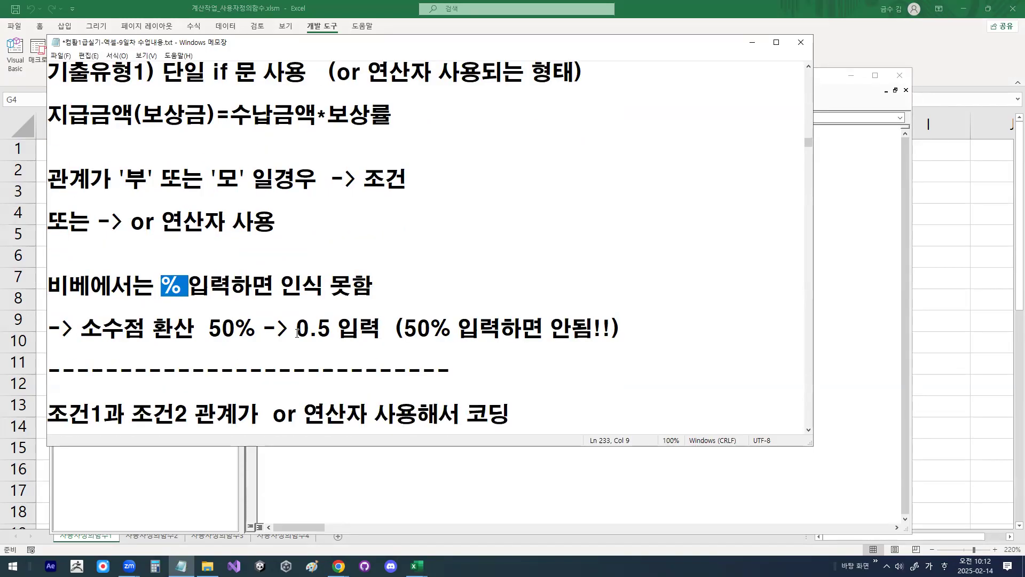
left_click_drag(297, 333, 332, 329)
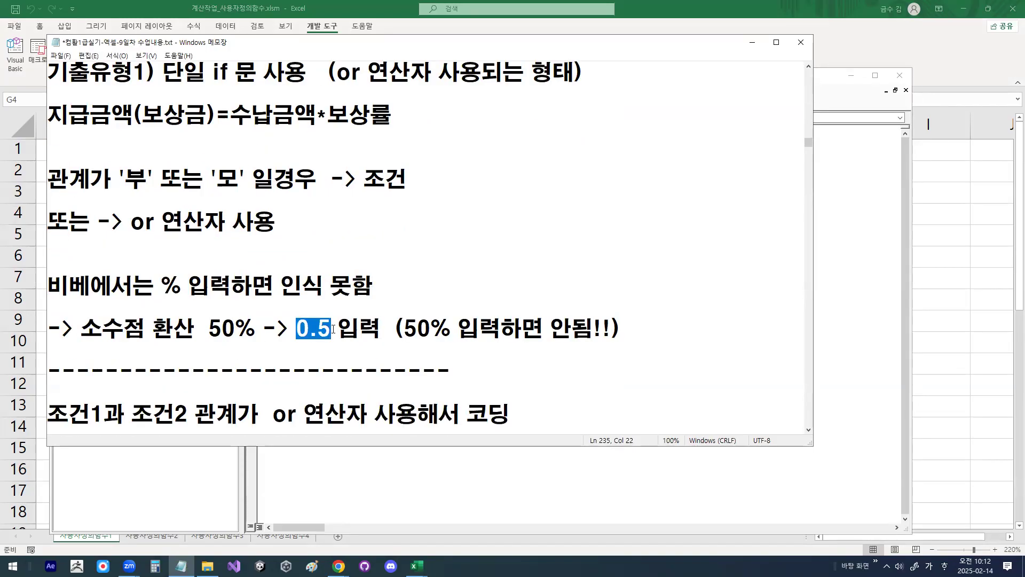
left_click_drag(208, 329, 333, 328)
Step: Compare the notes on how two conditions are combined with or in Excel and in VBA
scroll(303, 329, "down", 1)
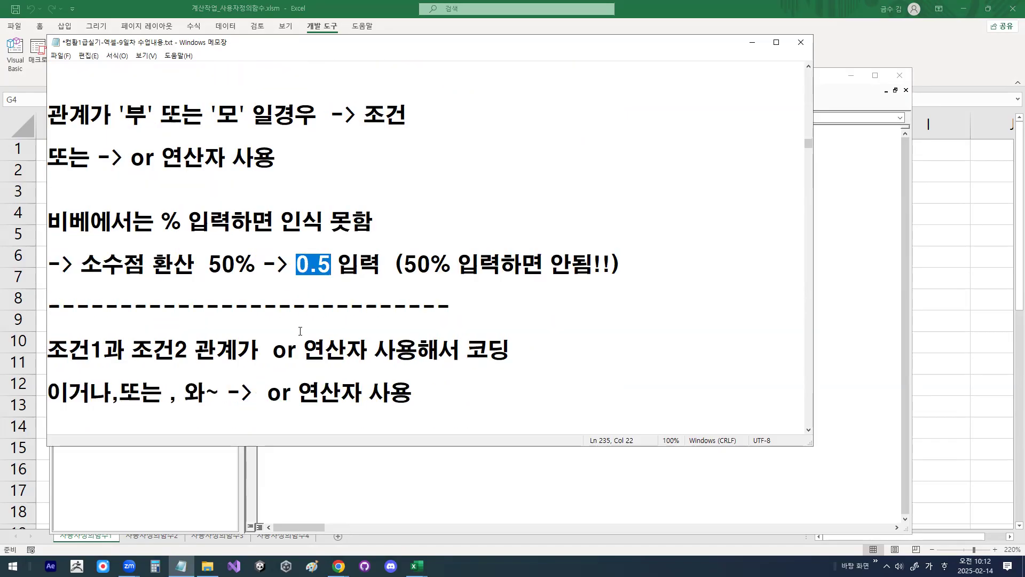
double_click(292, 349)
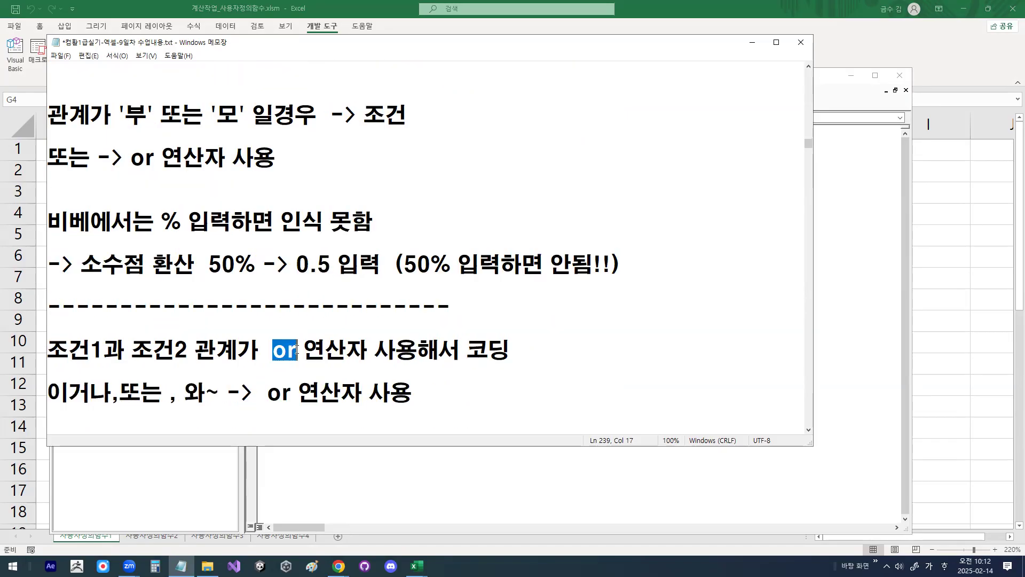
scroll(296, 349, "down", 2)
scroll(297, 349, "down", 1)
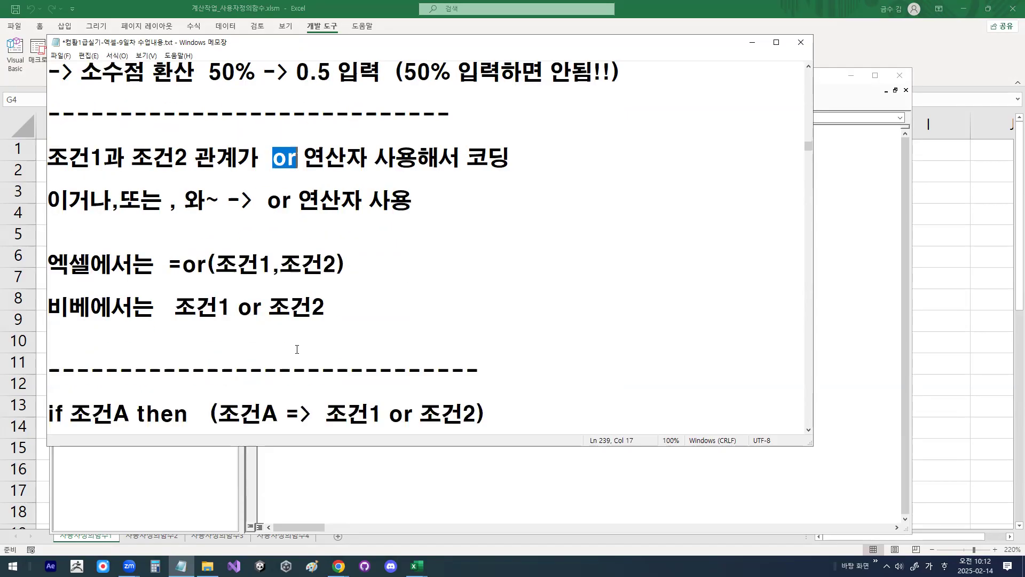
left_click_drag(184, 266, 208, 266)
left_click_drag(239, 308, 268, 312)
Step: Review the single if syntax in the notes, from 조건A and its or form through 명령문, else and 최종명령문 to end if
scroll(267, 313, "down", 2)
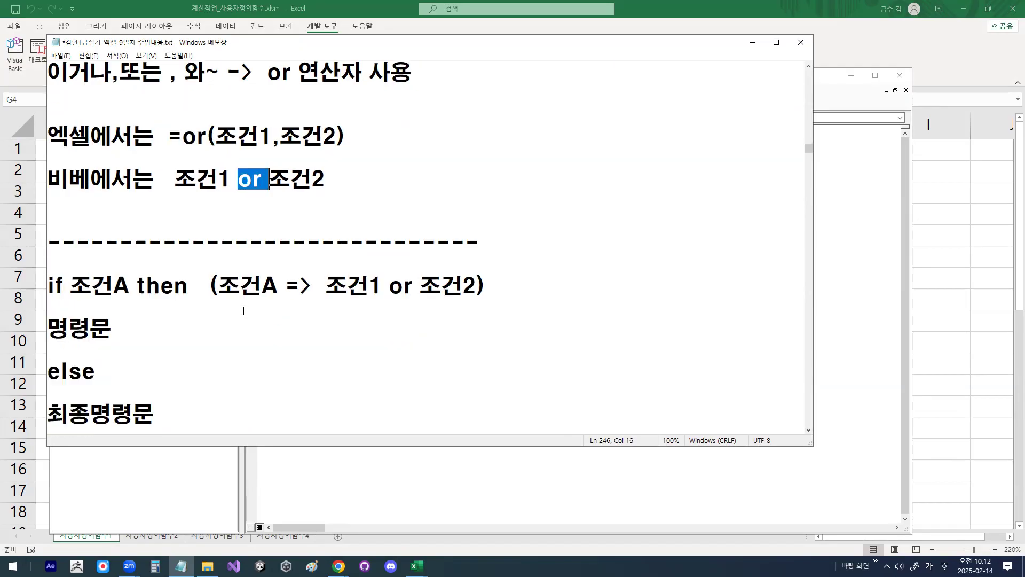
left_click_drag(71, 285, 130, 286)
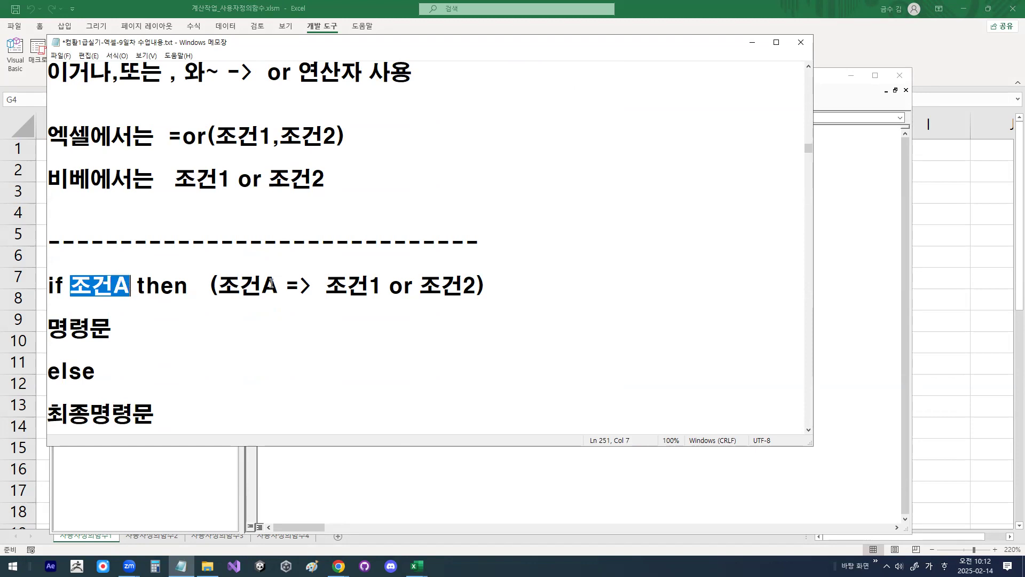
left_click_drag(326, 285, 463, 286)
left_click_drag(389, 286, 419, 287)
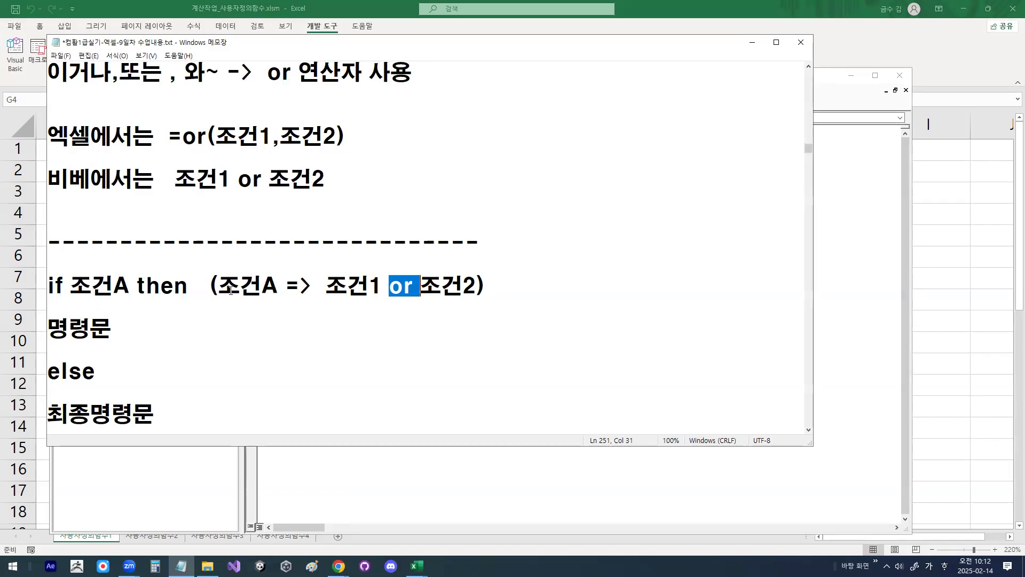
left_click_drag(71, 285, 131, 287)
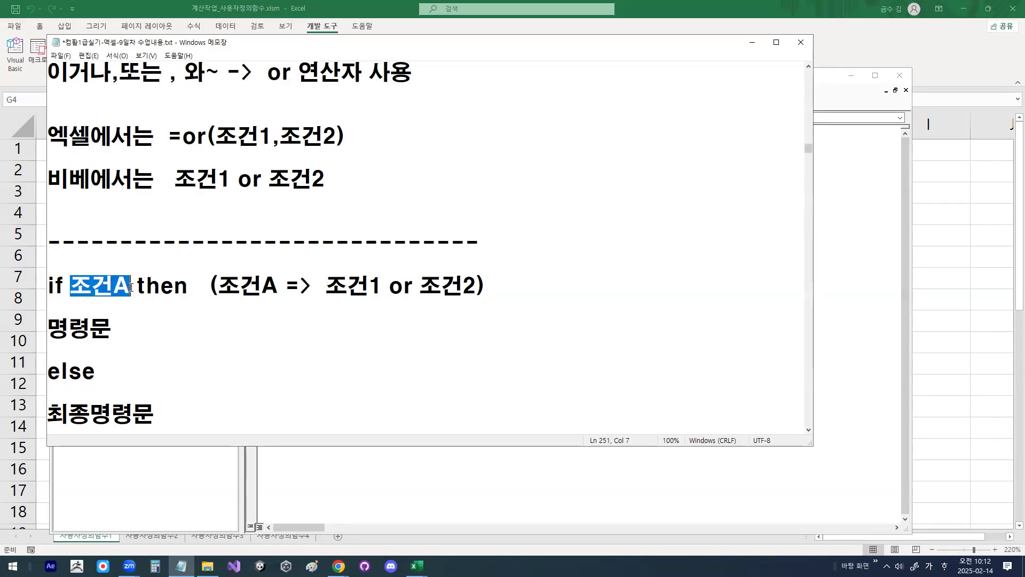
left_click_drag(50, 326, 117, 327)
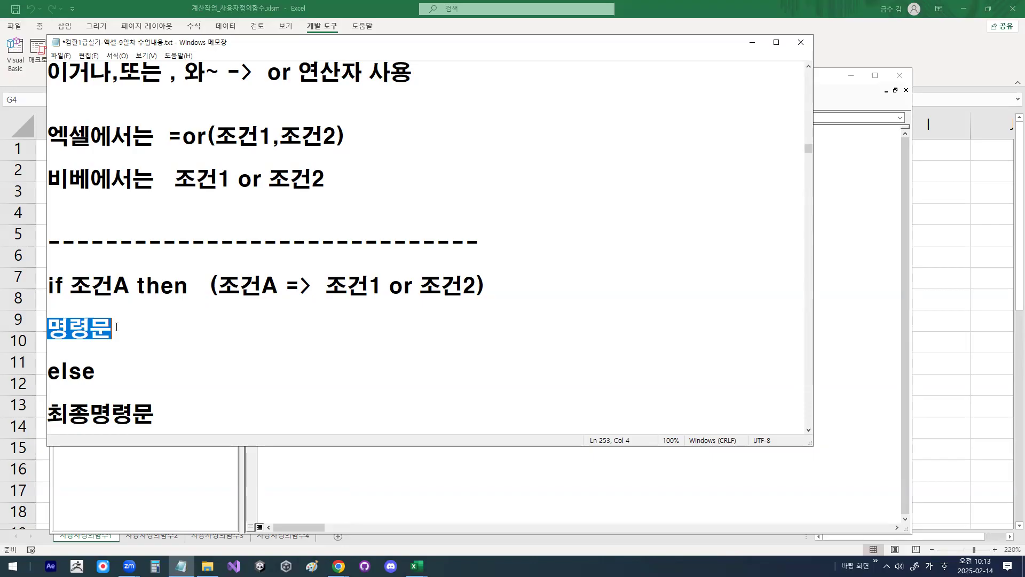
left_click_drag(49, 371, 100, 369)
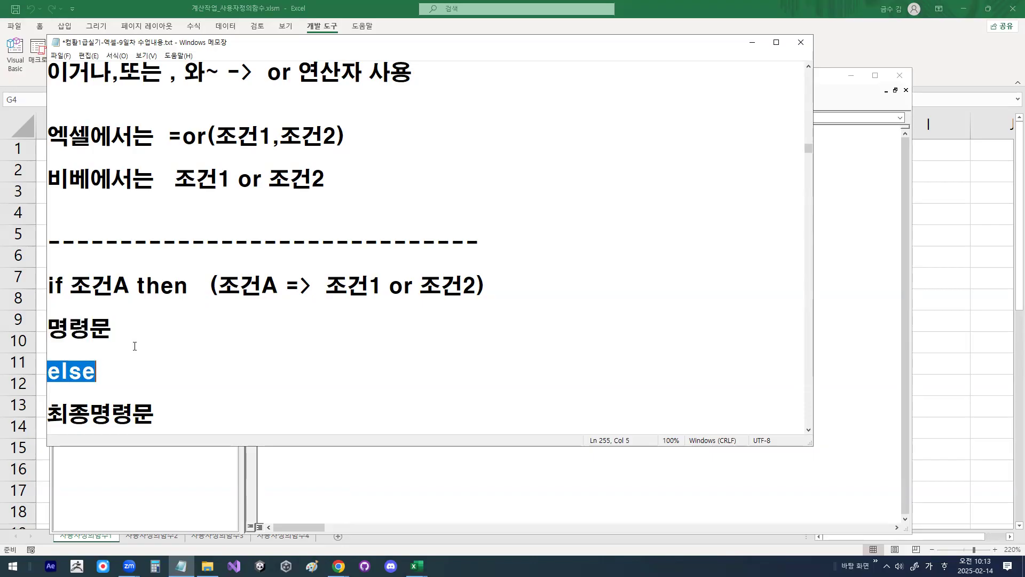
scroll(135, 346, "down", 1)
left_click_drag(49, 348, 156, 349)
left_click_drag(48, 393, 113, 393)
left_click(151, 304)
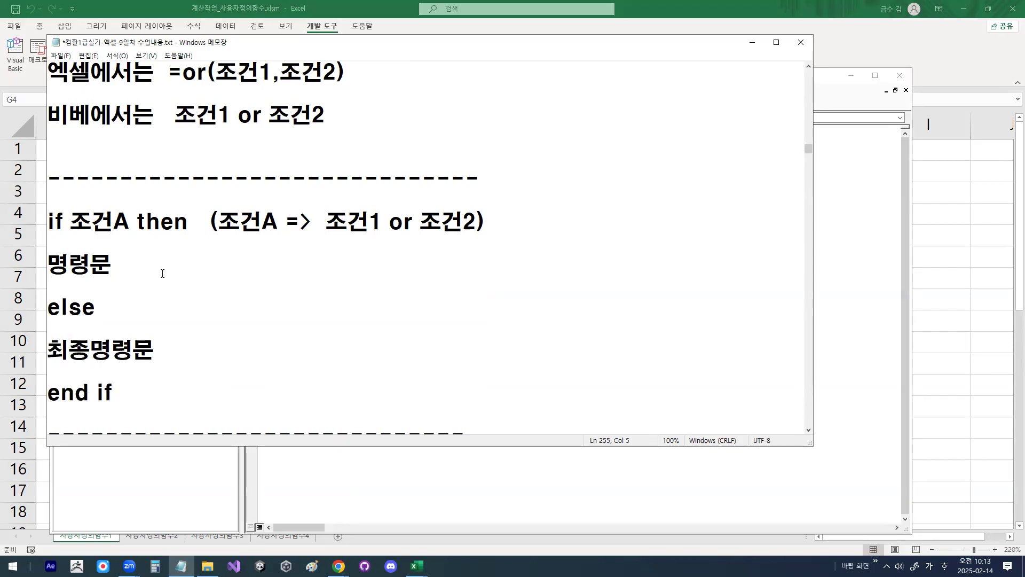
Step: Minimize the notes and start the body of fn지급금액 in Module1 with the condition if 관계="부"
left_click(751, 42)
left_click(342, 177)
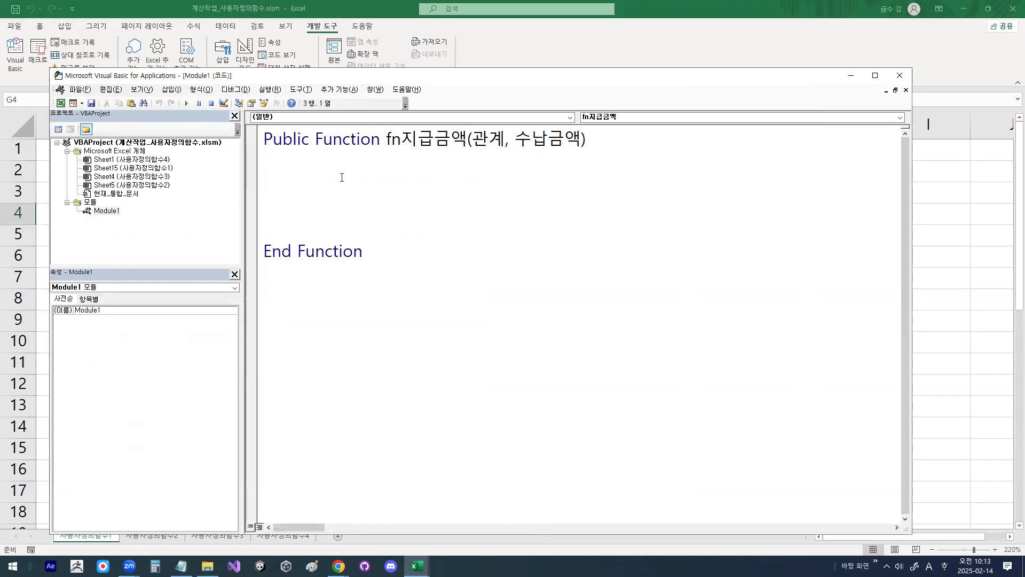
type("if")
type(" rhk")
key("BackSpace")
key("BackSpace")
key("BackSpace")
key("Hangul")
type("관ㄱ")
type("ㅖ")
type("=")
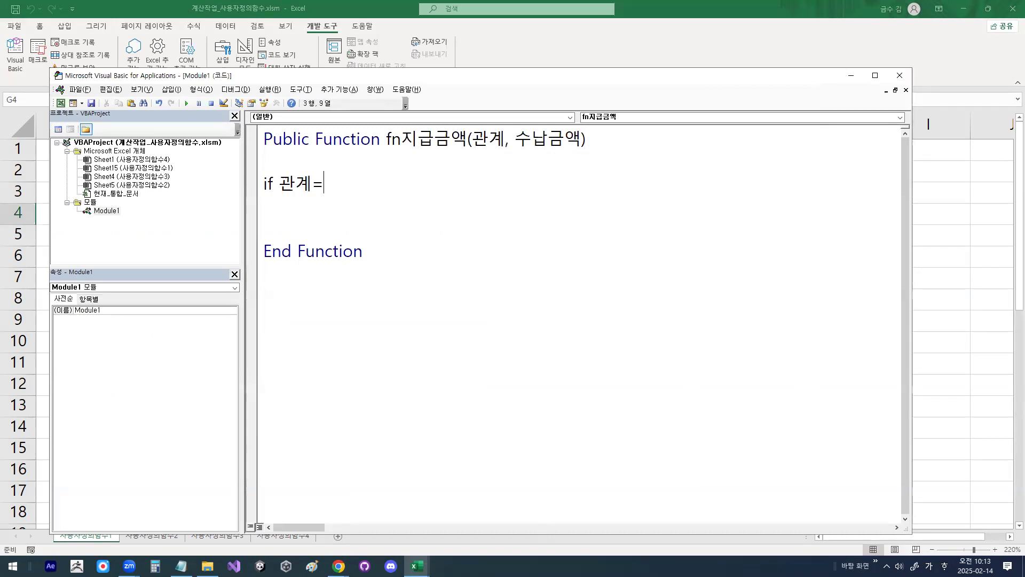
type("\"부\" or")
type(" \"모\"")
Step: Extend the if line with or 관계="모" and finish it with then
key("Left")
key("Left")
key("Left")
type("과")
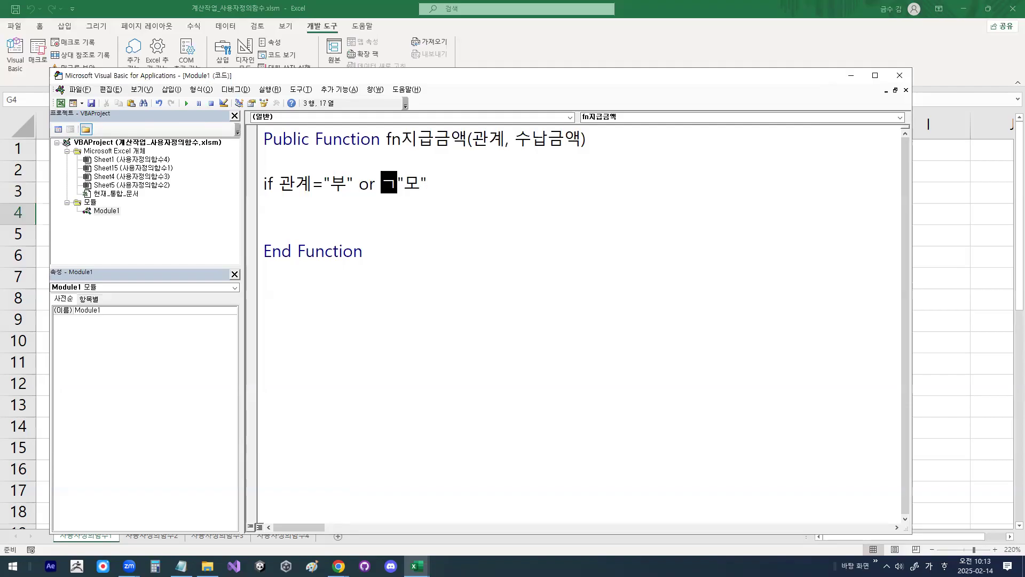
type("ㄴ계=")
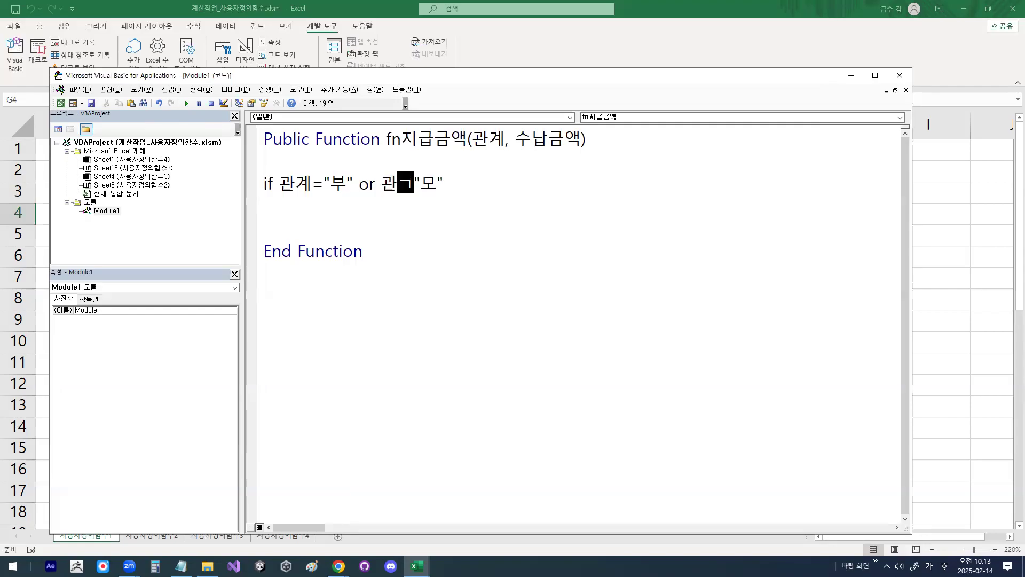
key("End")
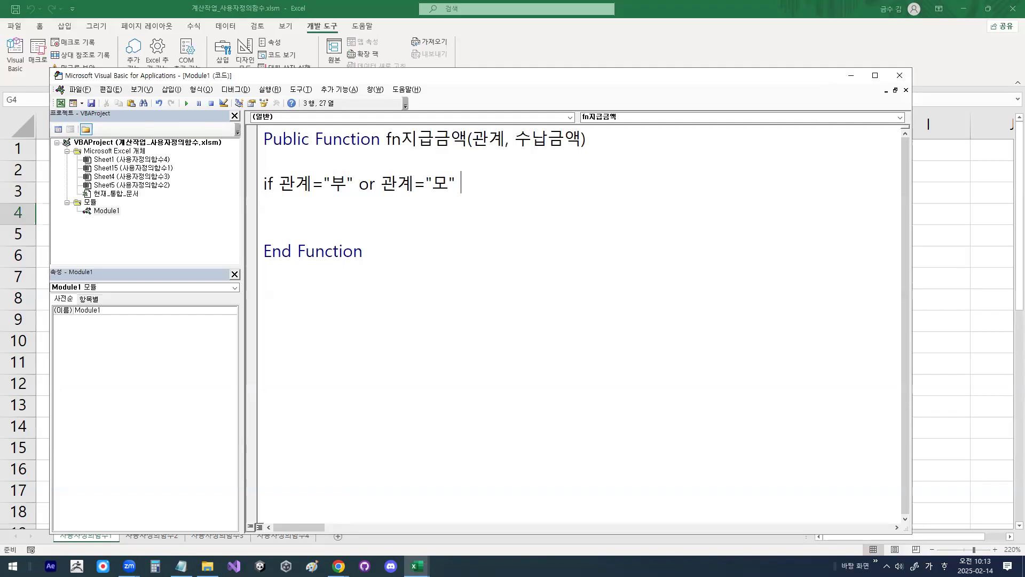
type("ㅅ")
key("BackSpace")
key("Hangul")
type("then")
key("Return")
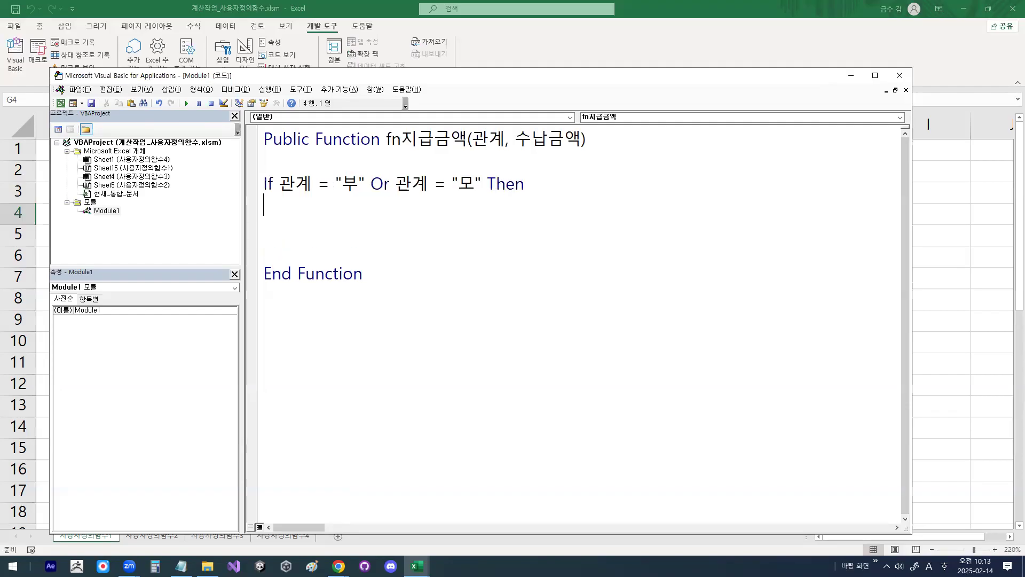
Step: Copy the function name fn지급금액 from the declaration onto the line directly below the if condition
key("Return")
key("Up")
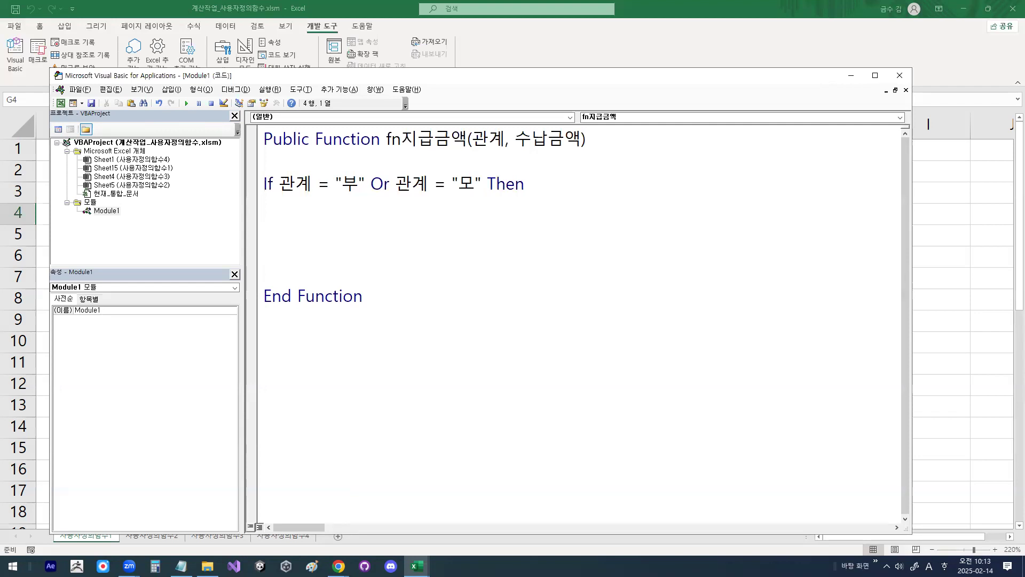
left_click_drag(385, 140, 466, 139)
key("ctrl+c")
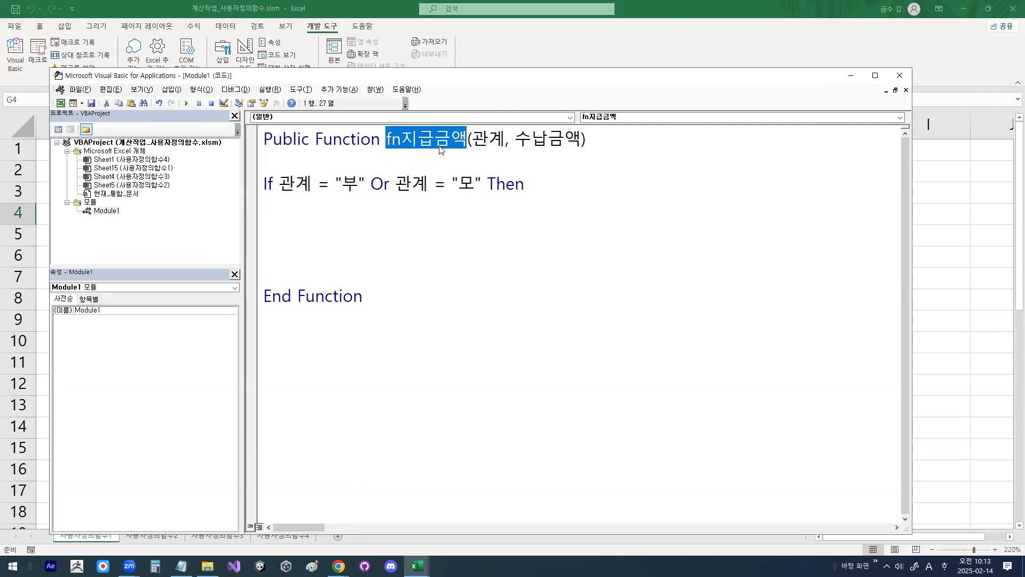
left_click(321, 211)
key("ctrl+v")
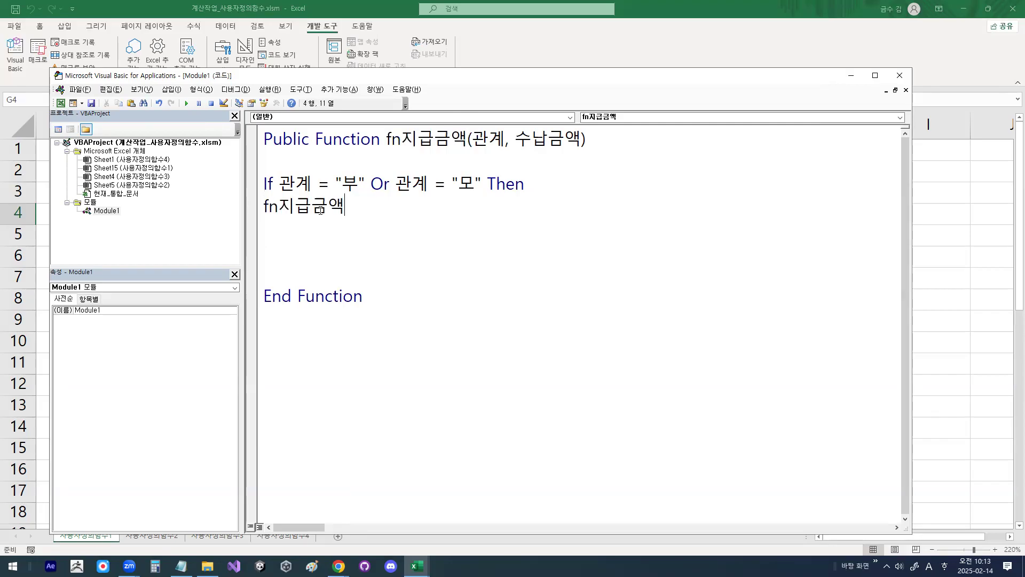
Step: Complete the assignment below the if condition so that fn지급금액 equals 수납금액*0.5
type("=tm")
key("BackSpace")
key("BackSpace")
key("Hangul")
type("수납금액")
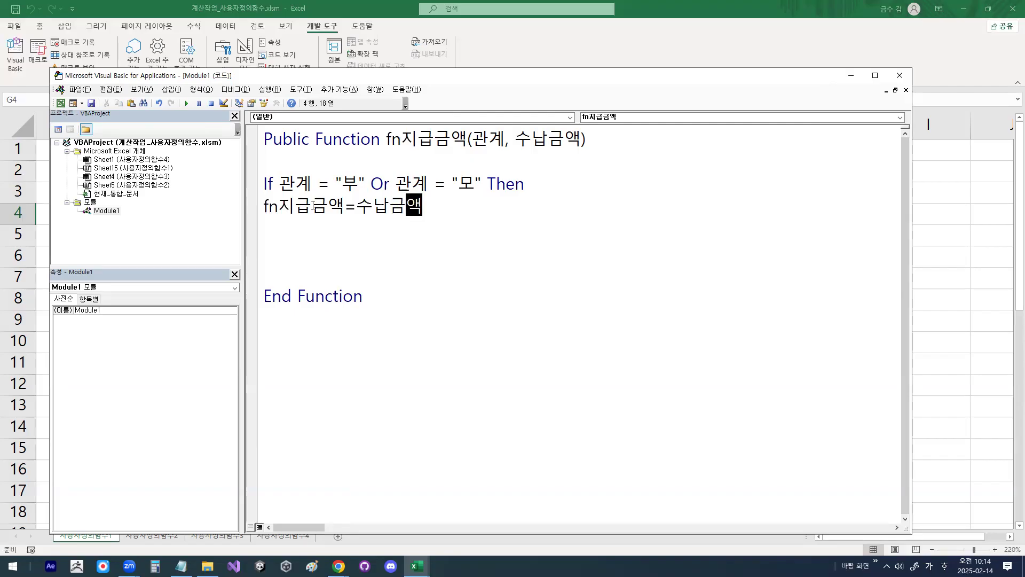
left_click_drag(516, 148, 571, 149)
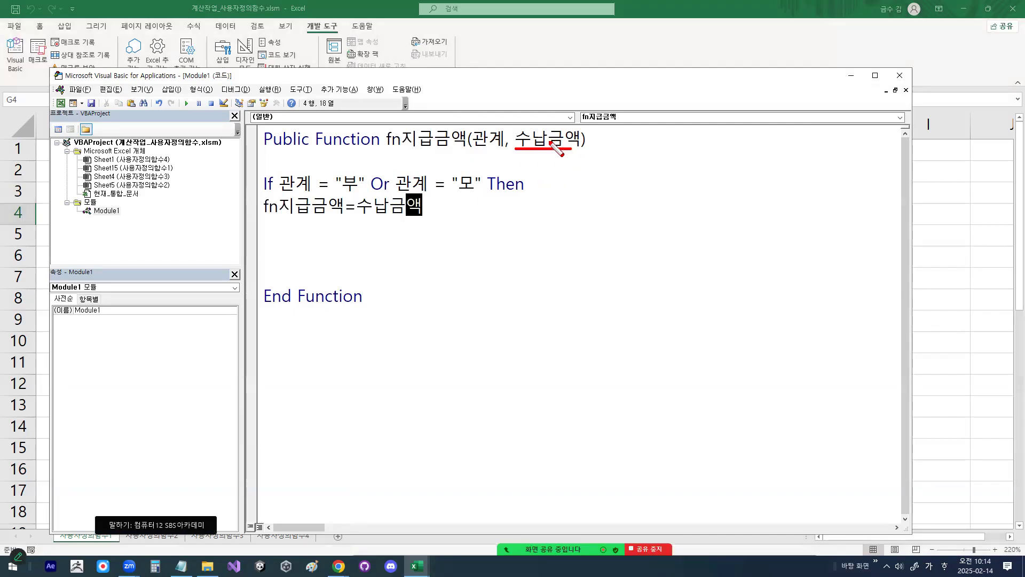
mouse_move(423, 158)
left_mouse_down()
mouse_move(409, 200)
mouse_move(419, 200)
left_mouse_up()
key("Escape")
type("*")
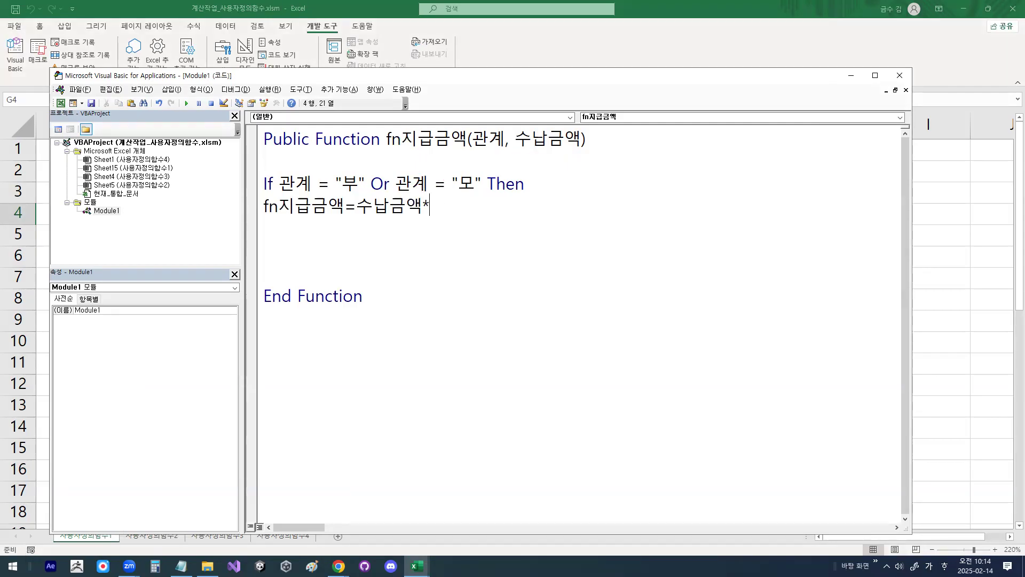
type("0.5")
key("Up")
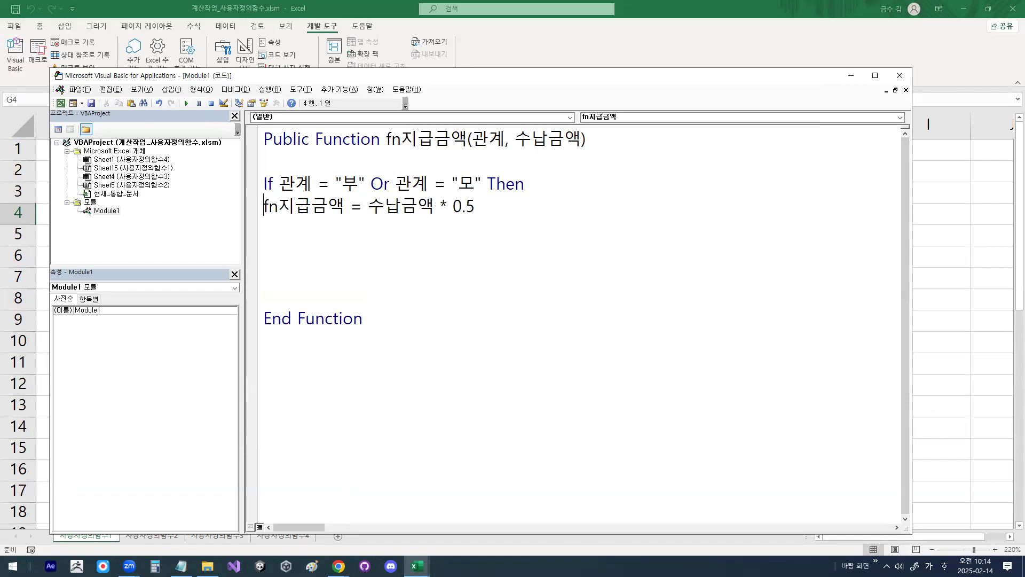
Step: Add an else line below the 0.5 assignment
key("shift+End")
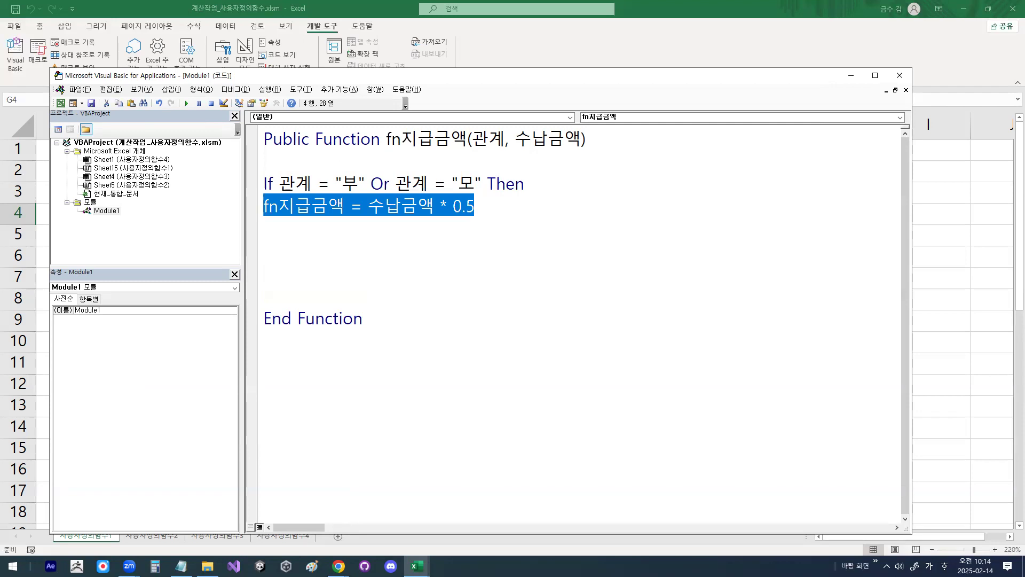
key("Down")
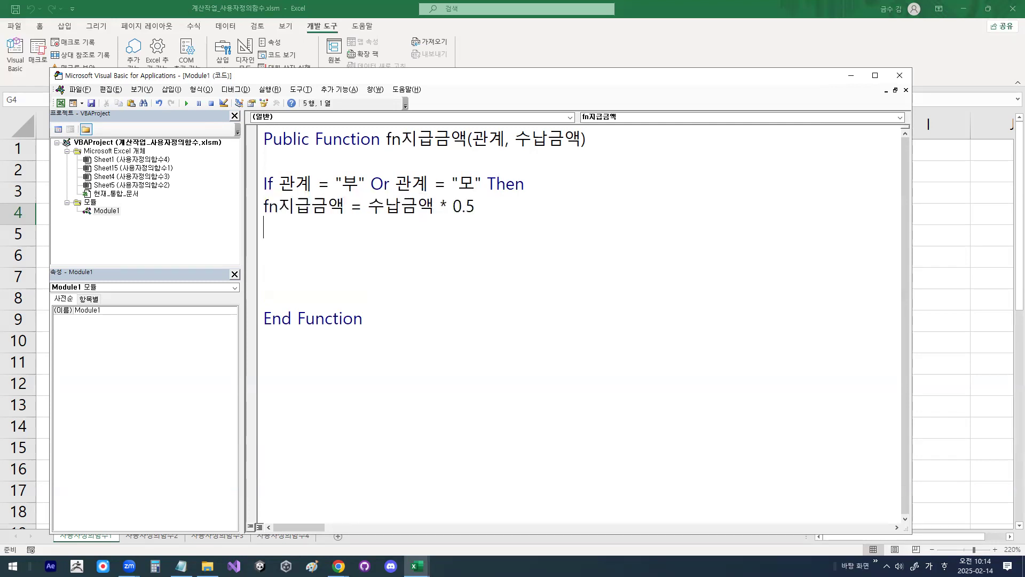
type("else")
key("Return")
Step: Copy the fn지급금액 assignment to the line below Else and set its multiplier to 0.9
key("Up")
key("Up")
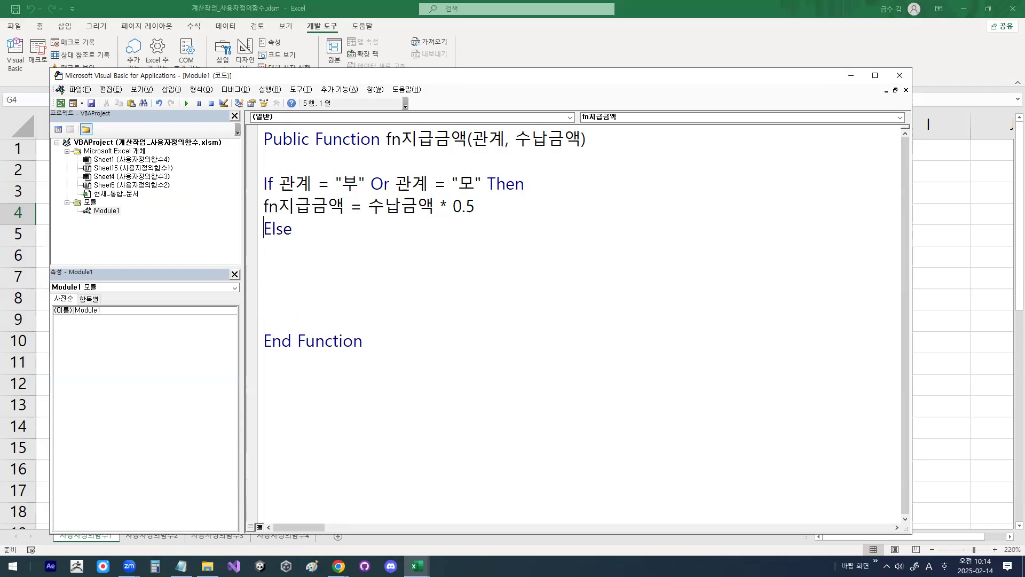
key("shift+End")
key("ctrl+c")
key("Down")
key("Down")
key("ctrl+v")
key("Left")
key("Left")
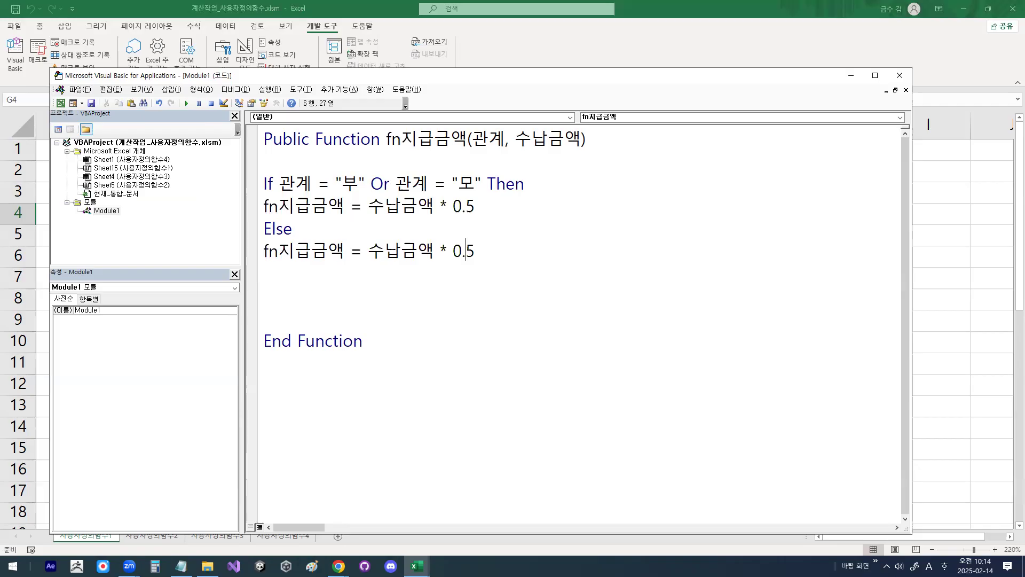
key("Right")
key("Delete")
type("9")
key("Return")
Step: Close the conditional block with end if below the 0.9 assignment
key("Hangul")
type("두")
key("BackSpace")
key("BackSpace")
key("Hangul")
type("end if")
key("Return")
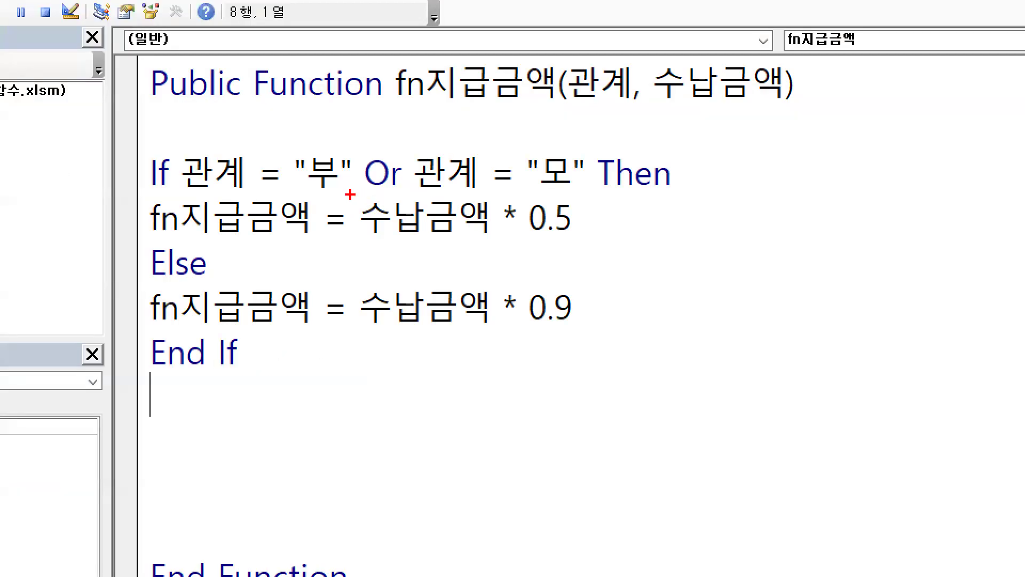
Step: Check the Or condition and the finished if block, and close the Visual Basic editor
left_click_drag(298, 192, 586, 191)
mouse_move(392, 186)
left_mouse_down()
mouse_move(370, 165)
mouse_move(402, 180)
mouse_move(390, 182)
left_mouse_up()
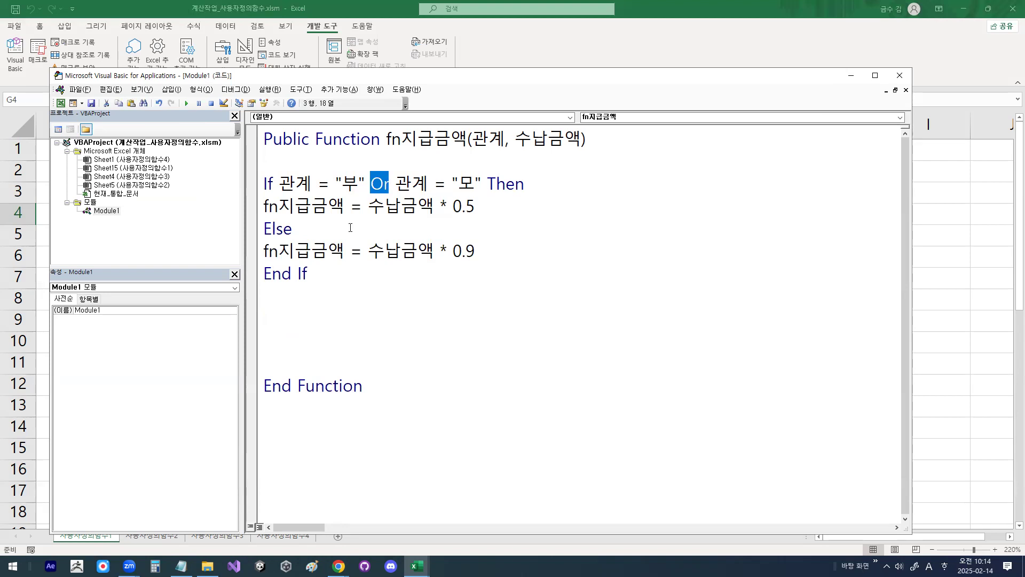
left_click_drag(266, 183, 502, 191)
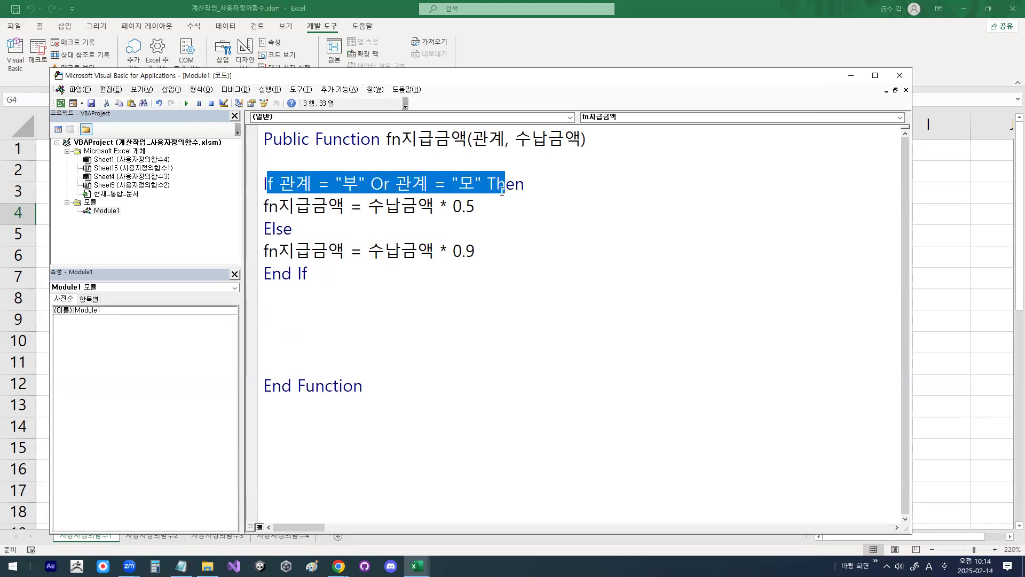
left_click(406, 230)
left_click(314, 277)
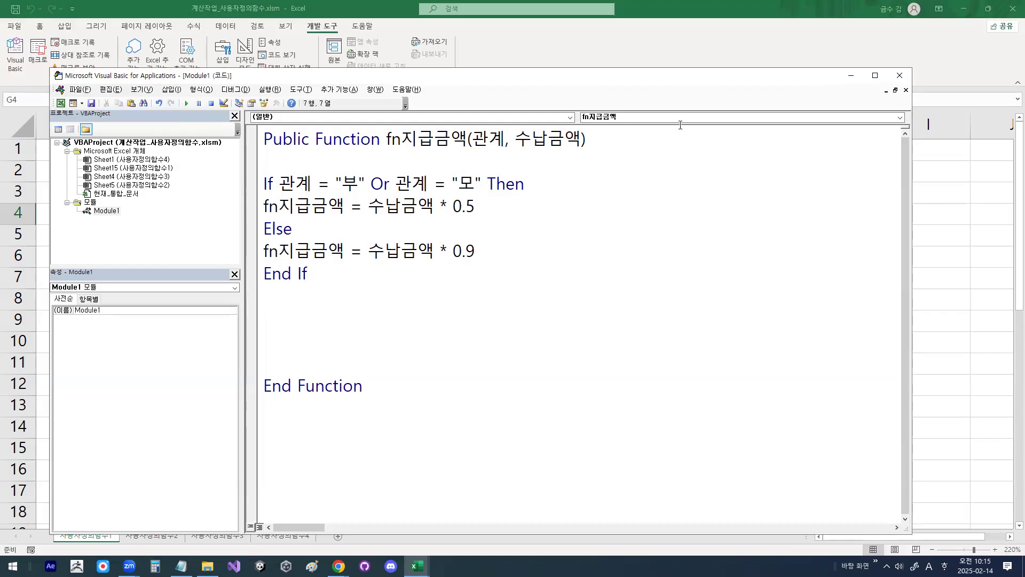
left_click(908, 77)
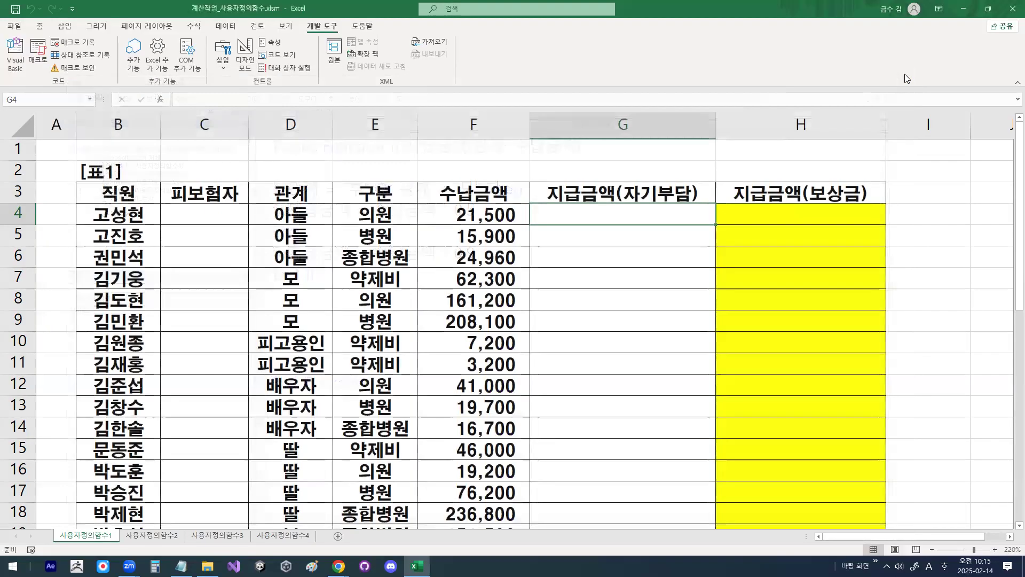
Step: Insert the function fn지급금액 from the 사용자 정의 category into cell H4 with the function wizard
left_click(785, 207)
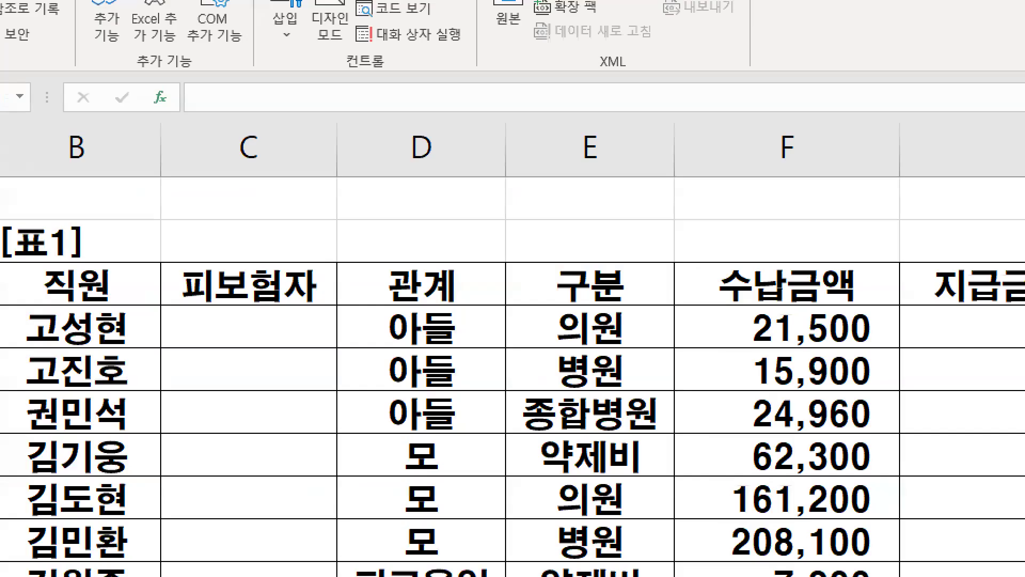
mouse_move(170, 104)
left_mouse_down()
mouse_move(140, 86)
mouse_move(182, 81)
left_mouse_up()
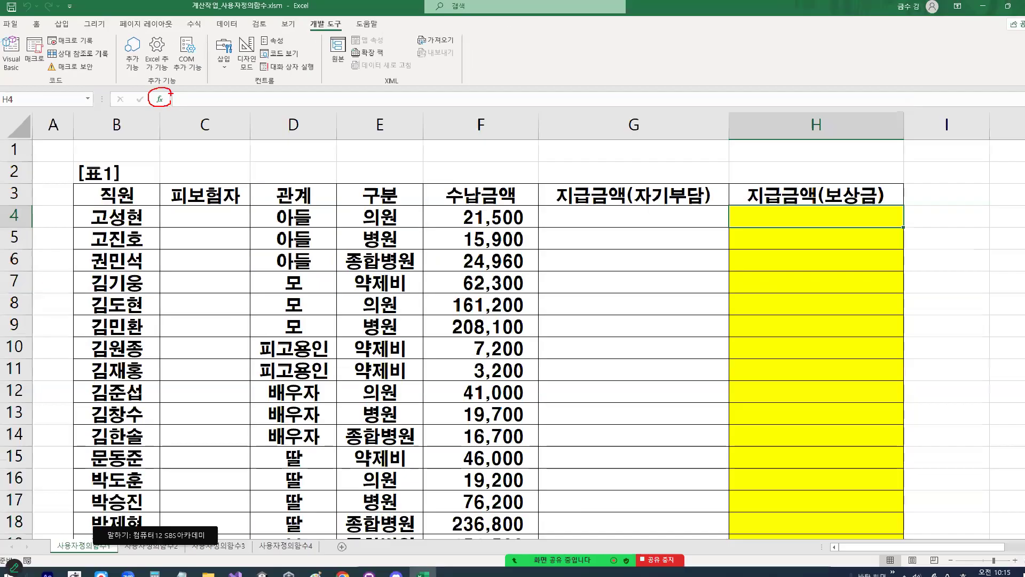
left_click(159, 99)
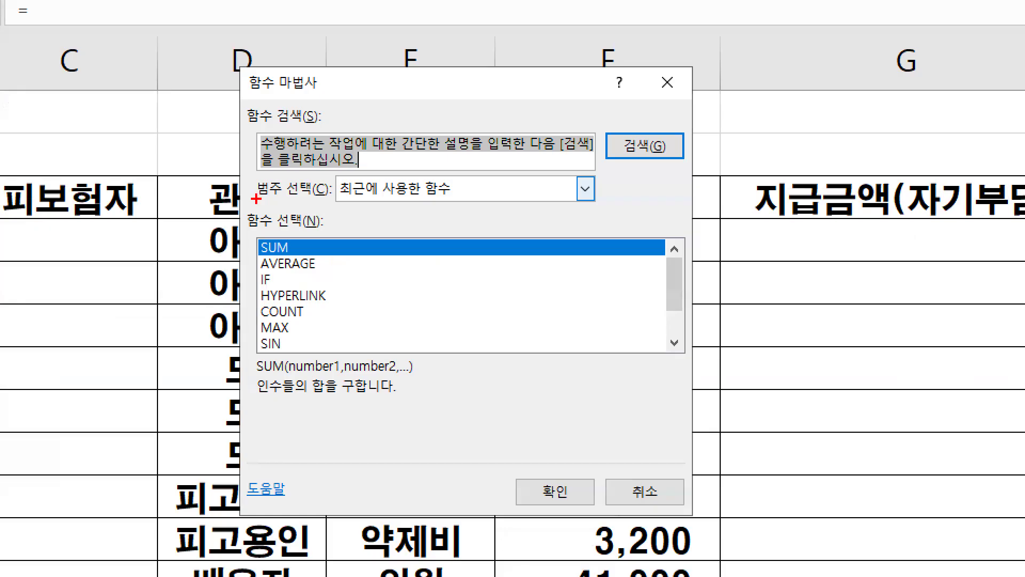
left_click_drag(257, 199, 306, 199)
left_click(384, 196)
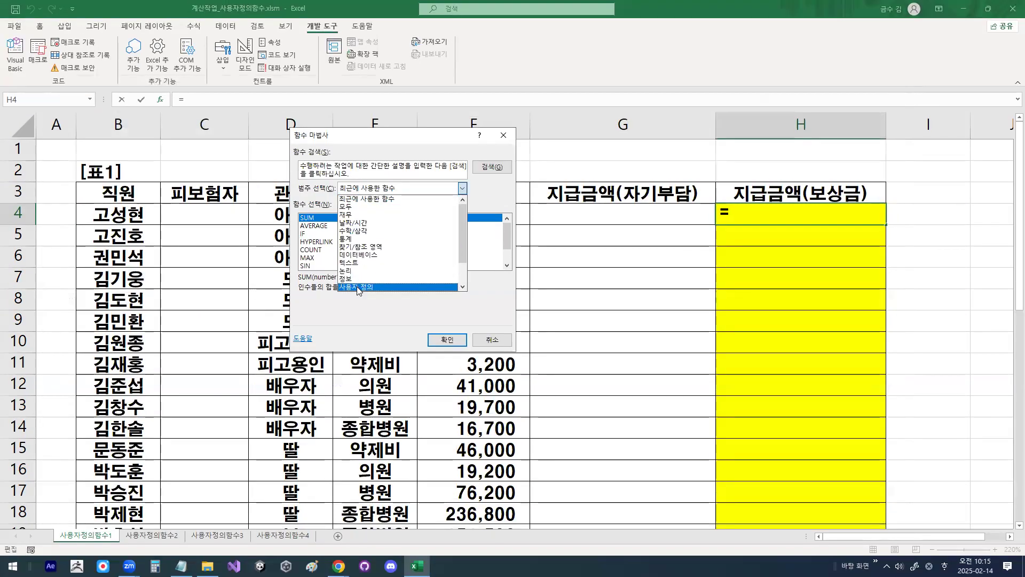
left_click(357, 287)
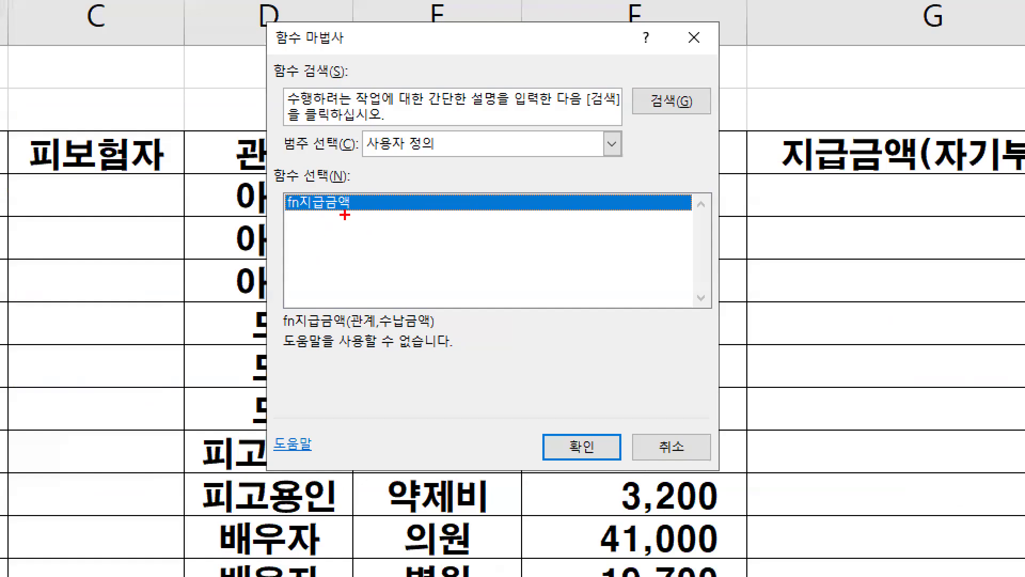
mouse_move(335, 223)
left_mouse_down()
mouse_move(294, 216)
mouse_move(338, 214)
left_mouse_up()
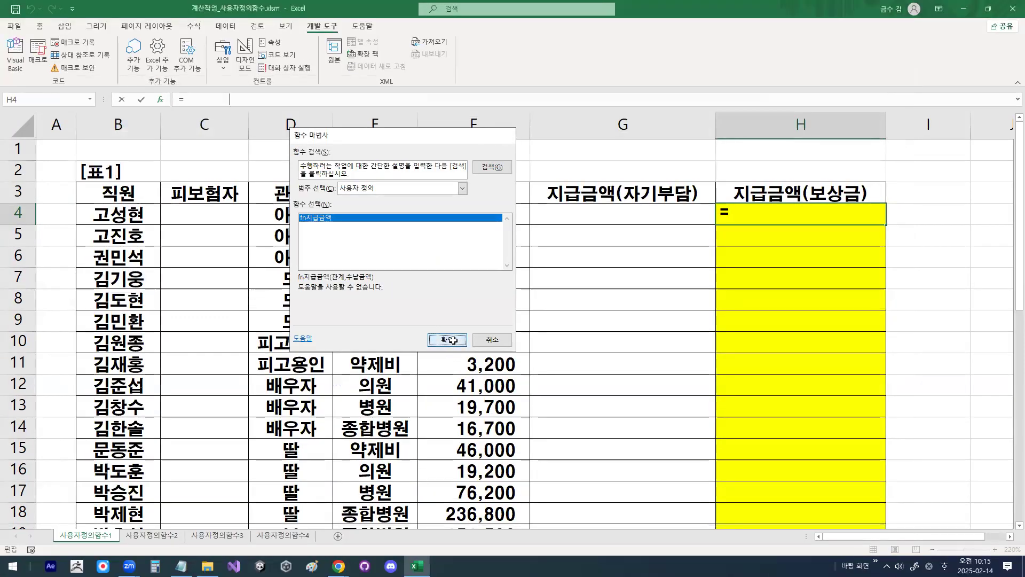
left_click(581, 446)
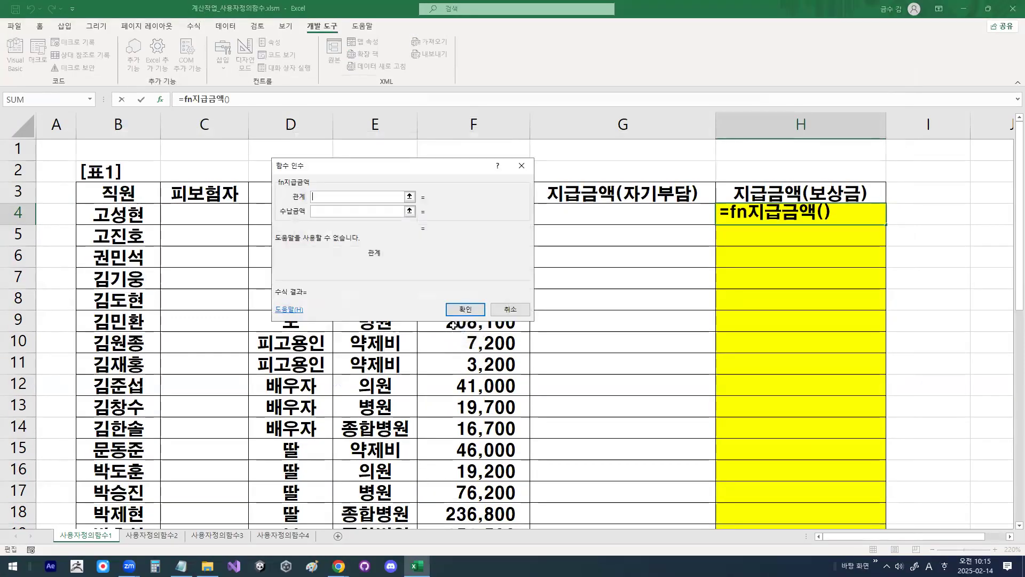
Step: Set the function's 관계 argument to D4 and 수납금액 to F4, and enter the formula in H4
left_click_drag(346, 169, 702, 269)
left_click(319, 211)
key("Tab")
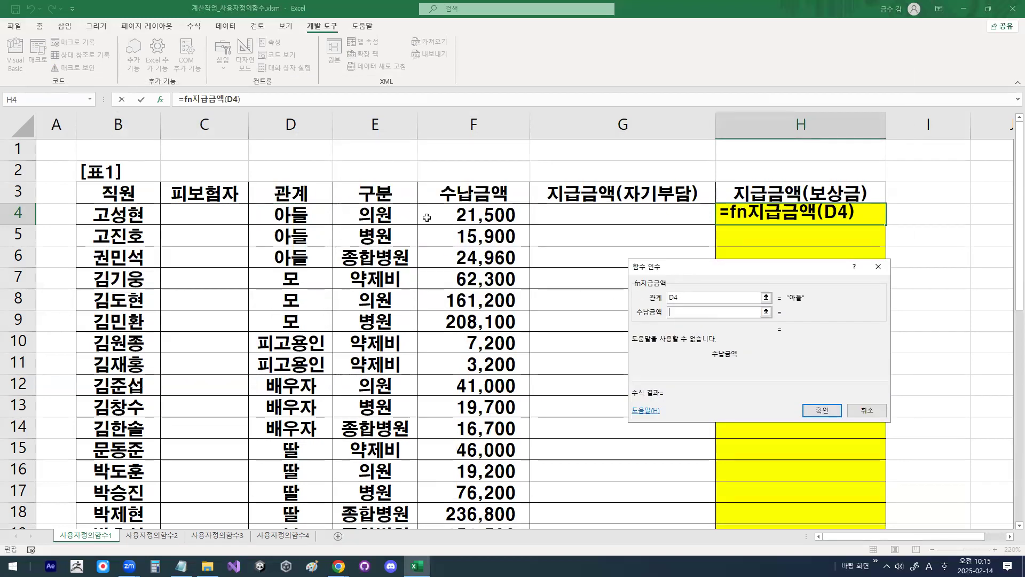
left_click(459, 219)
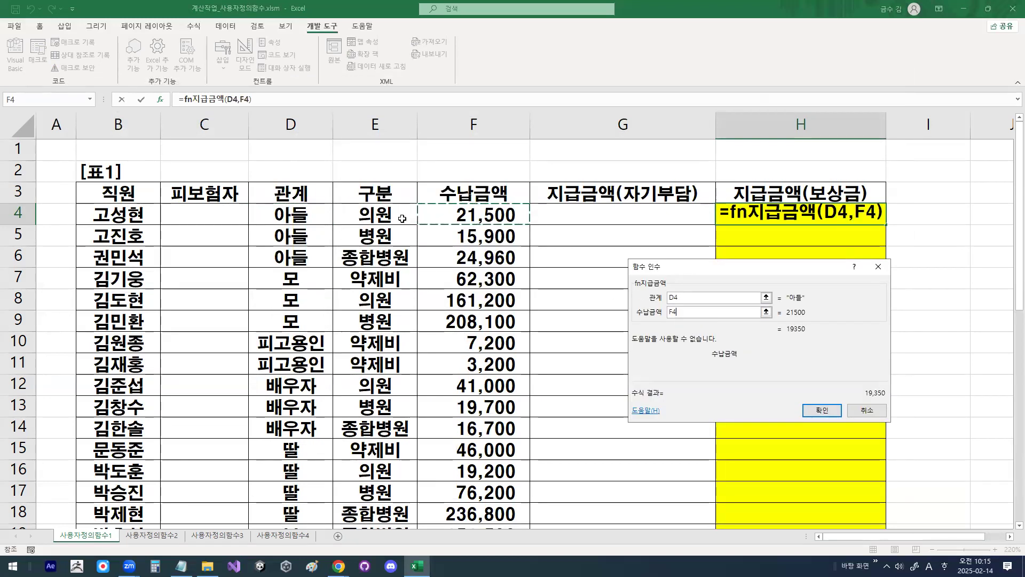
key("ctrl+1")
left_click(298, 216)
mouse_move(329, 223)
left_mouse_down()
mouse_move(247, 211)
mouse_move(252, 201)
left_mouse_up()
left_click_drag(306, 198, 318, 205)
mouse_move(312, 124)
left_mouse_down()
mouse_move(286, 167)
mouse_move(327, 176)
left_mouse_up()
key("Escape")
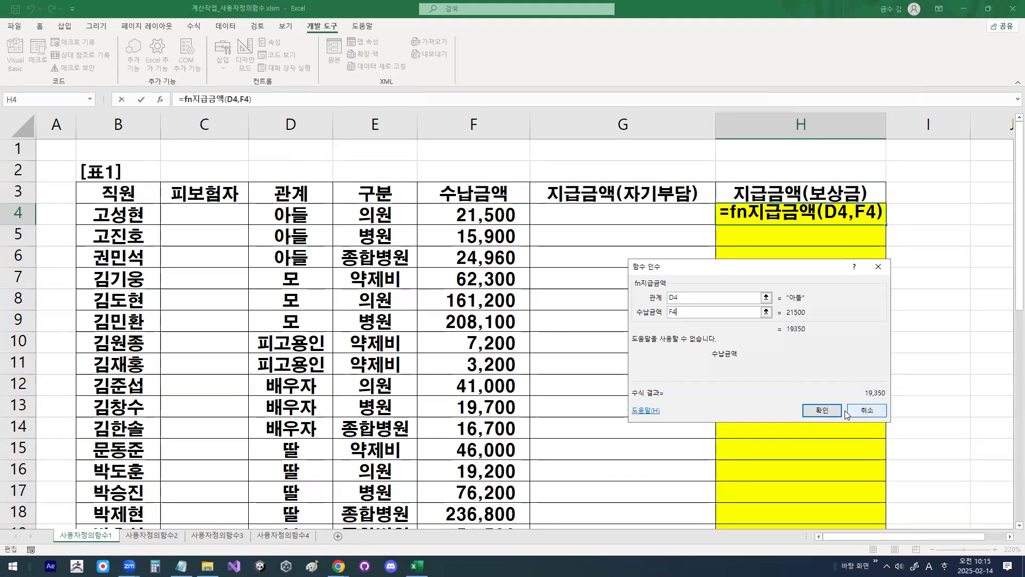
left_click(833, 410)
Step: Check the result in H4 and fill its formula down the 지급금액(보상금) column
key("ctrl+1")
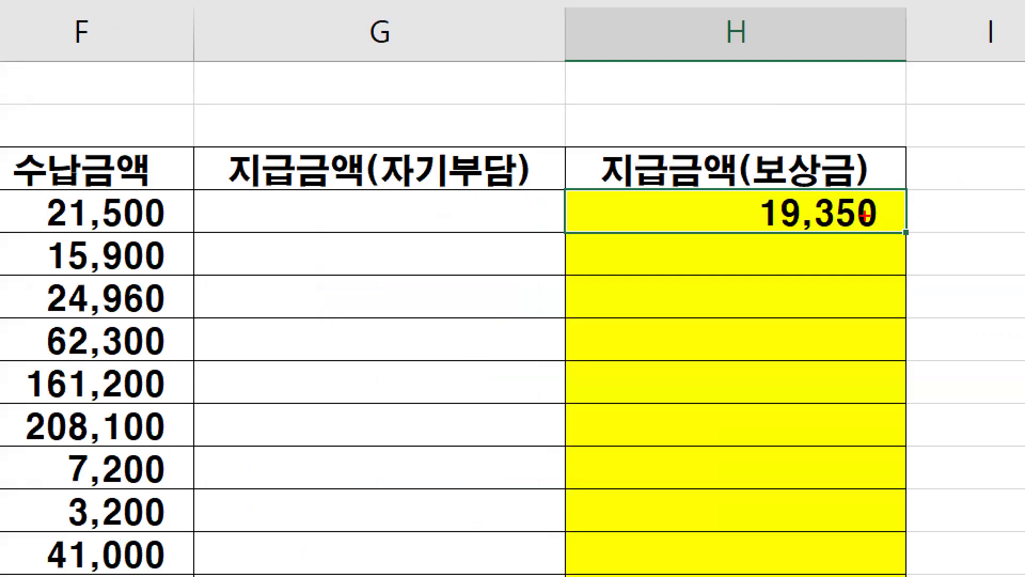
left_click_drag(767, 231, 874, 230)
key("Escape")
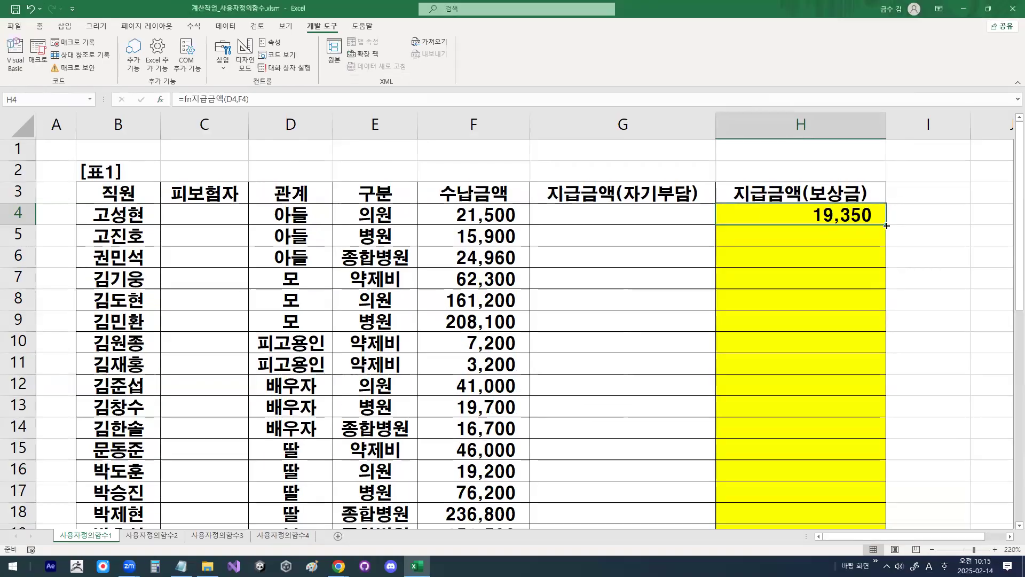
double_click(886, 225)
key("ctrl+1")
left_click_drag(886, 217, 900, 337)
left_click_drag(729, 220, 729, 256)
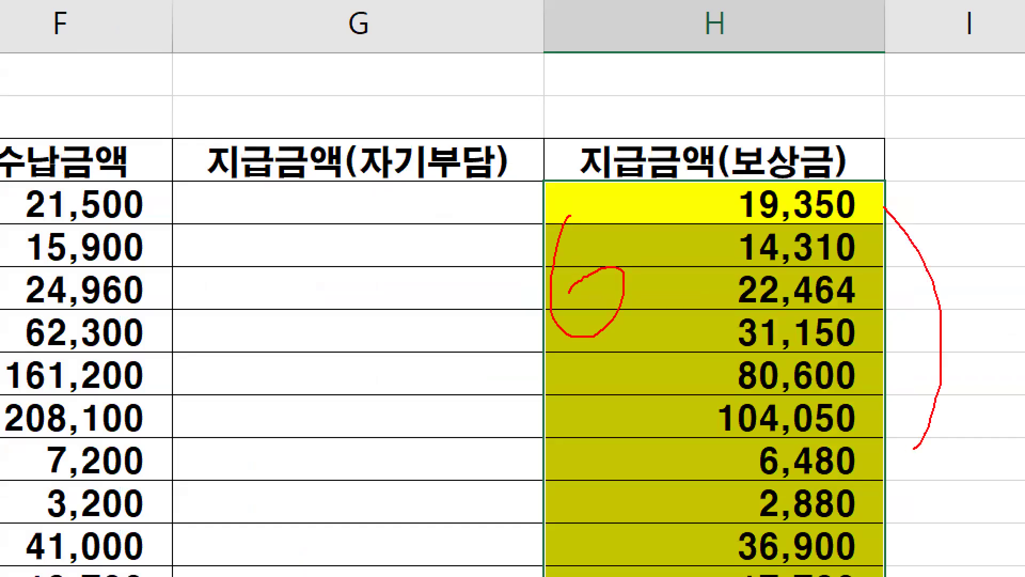
key("Escape")
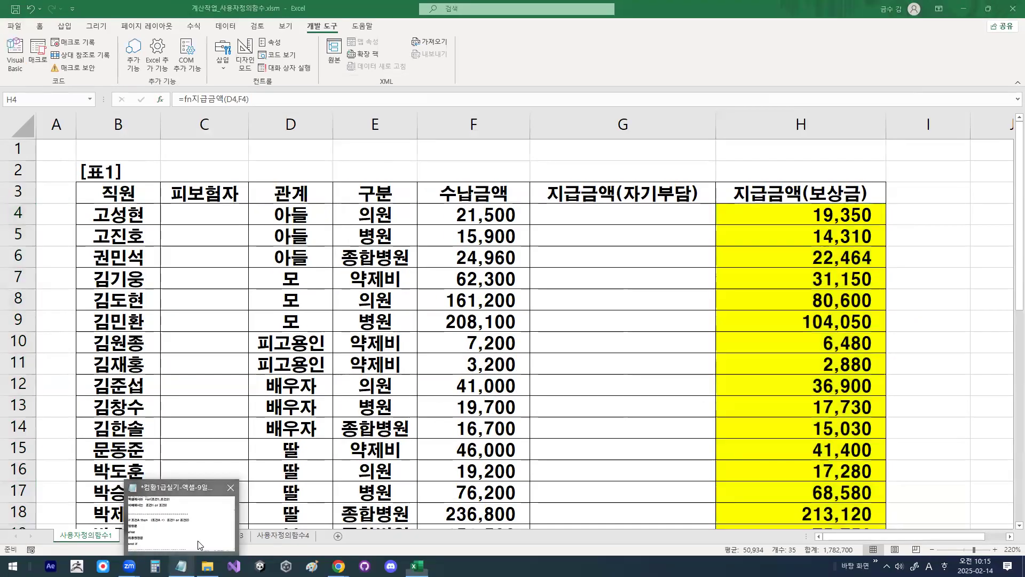
Step: Switch to the Notepad notes and review the If block, from its Or condition through the 0.5 and 0.9 assignments to End If
key("alt+Tab")
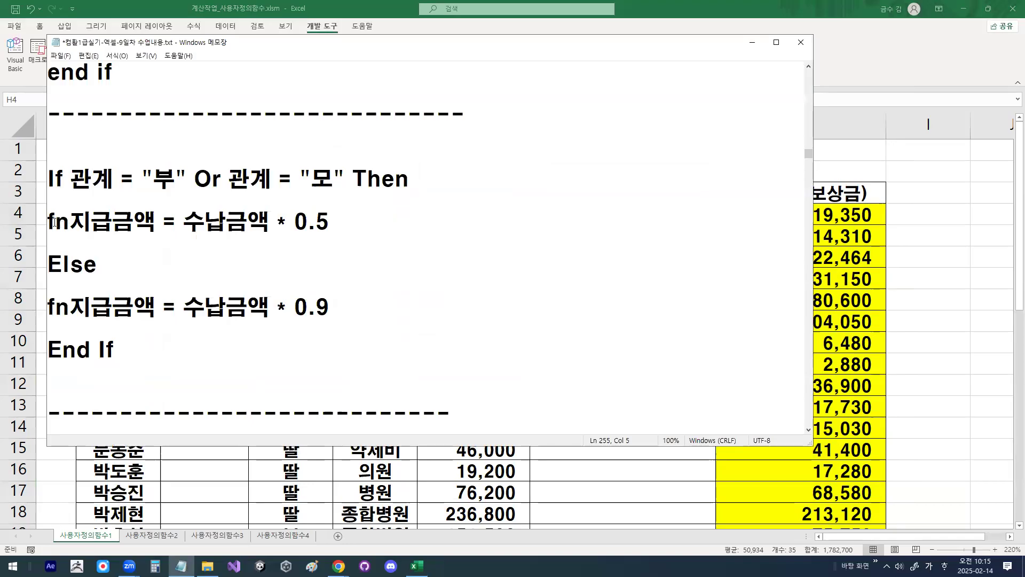
left_click_drag(54, 221, 329, 223)
left_click_drag(56, 308, 329, 308)
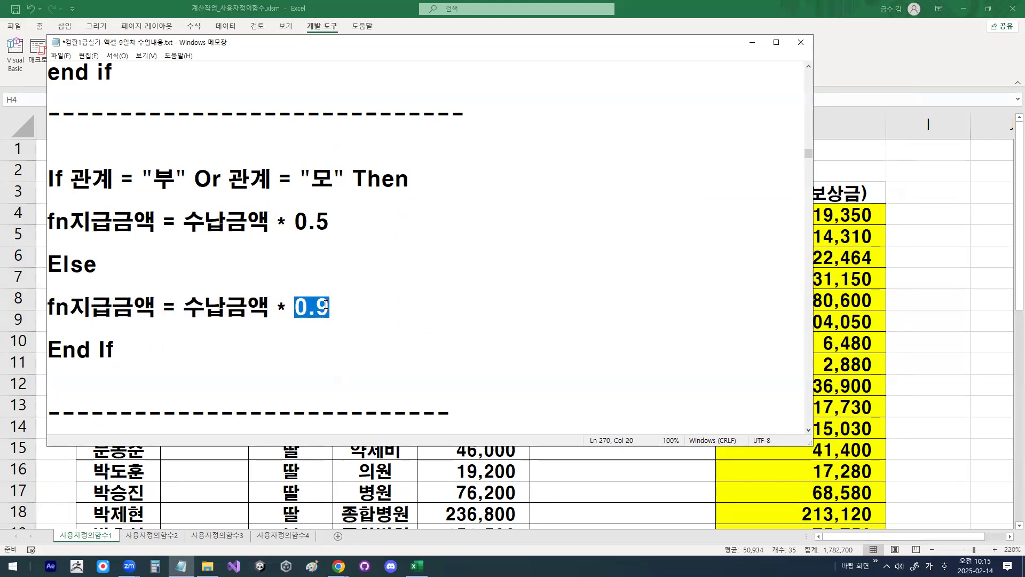
left_click(124, 345)
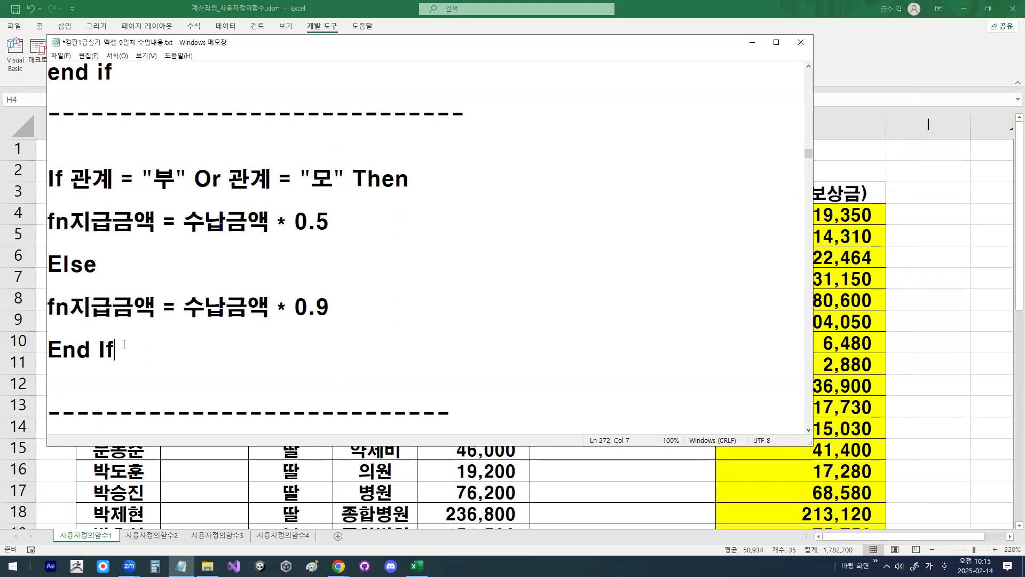
left_click(218, 198)
left_click(265, 252)
left_click(651, 537)
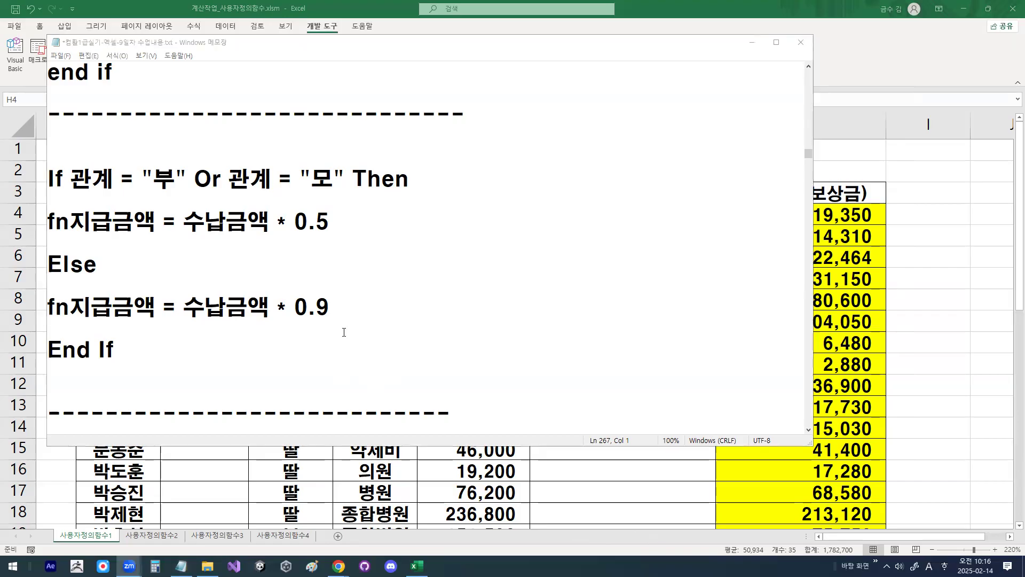
left_click(301, 355)
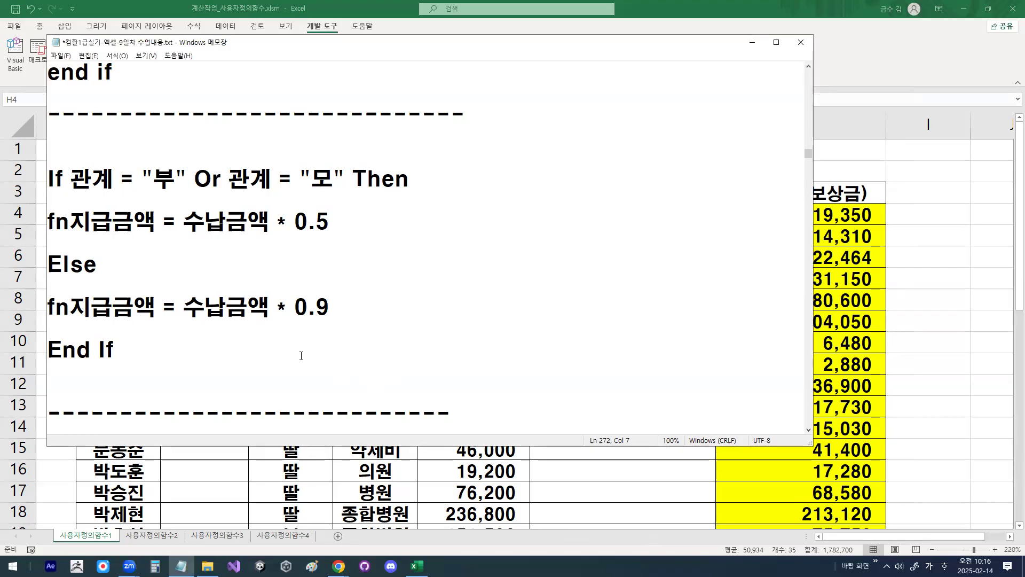
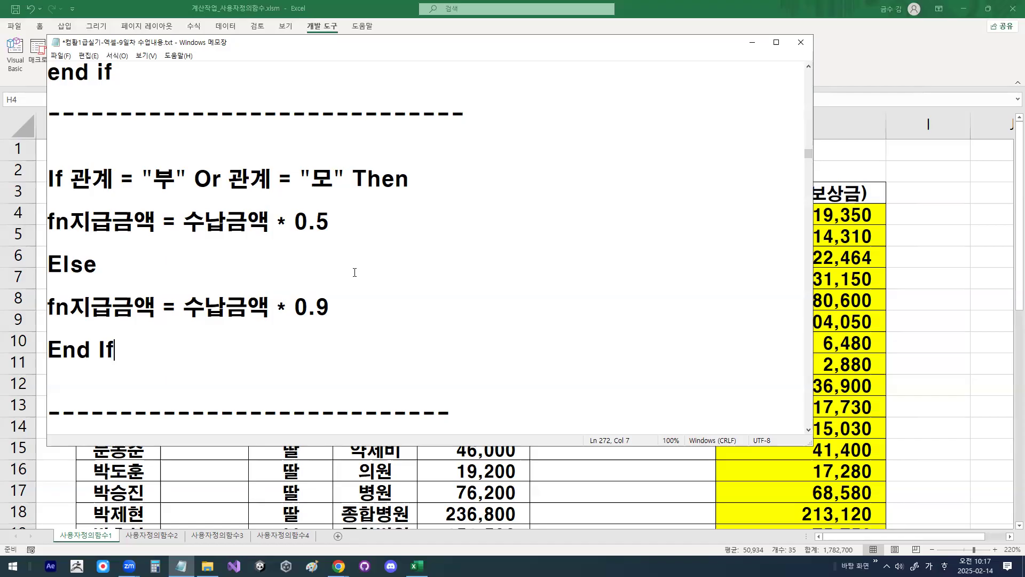
Step: Examine the 기출유형2 select case notes, covering the argument line, the first case is comparison and its statement
scroll(355, 275, "down", 2)
scroll(354, 272, "down", 6)
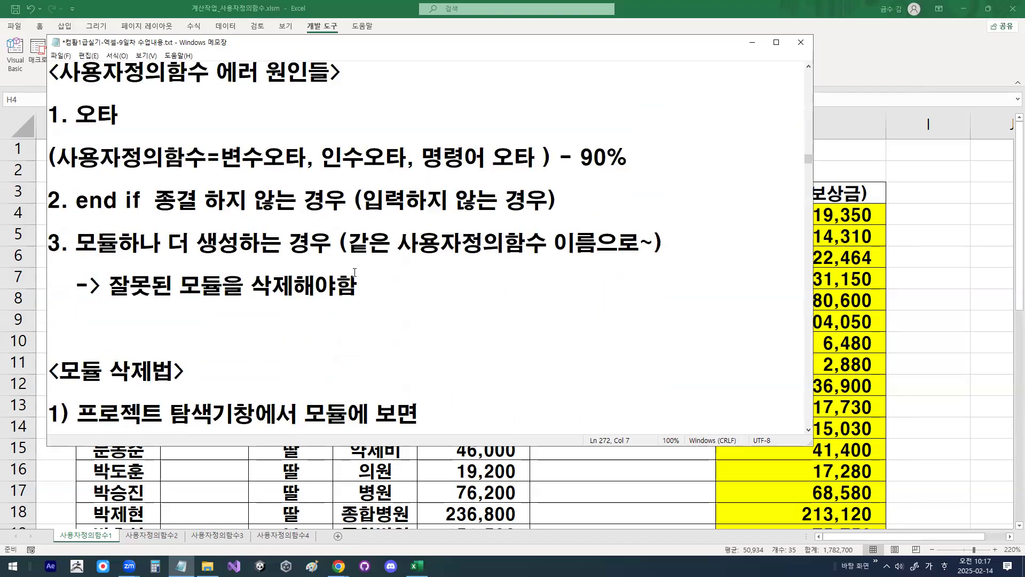
scroll(353, 272, "down", 2)
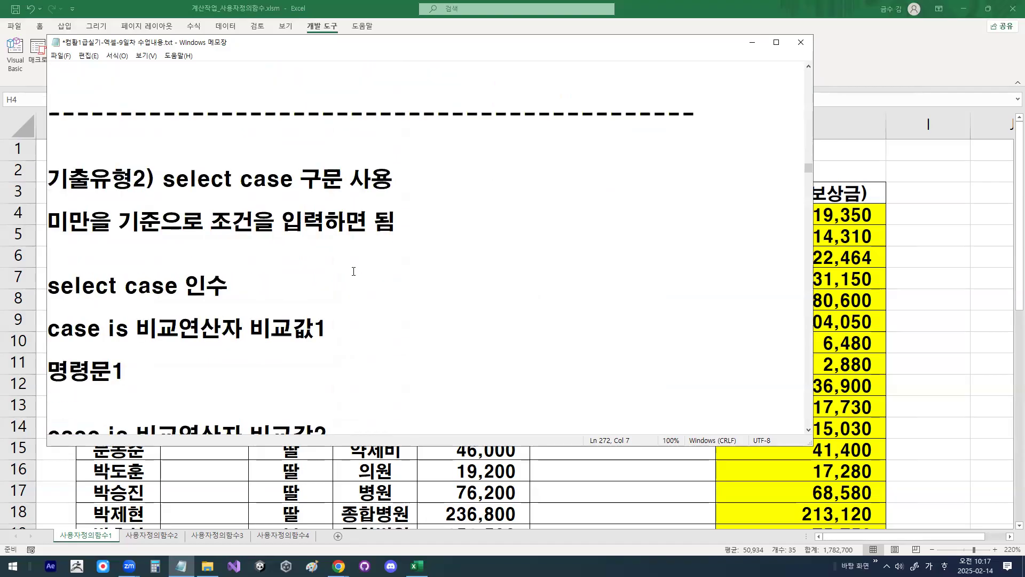
left_click_drag(166, 126, 342, 126)
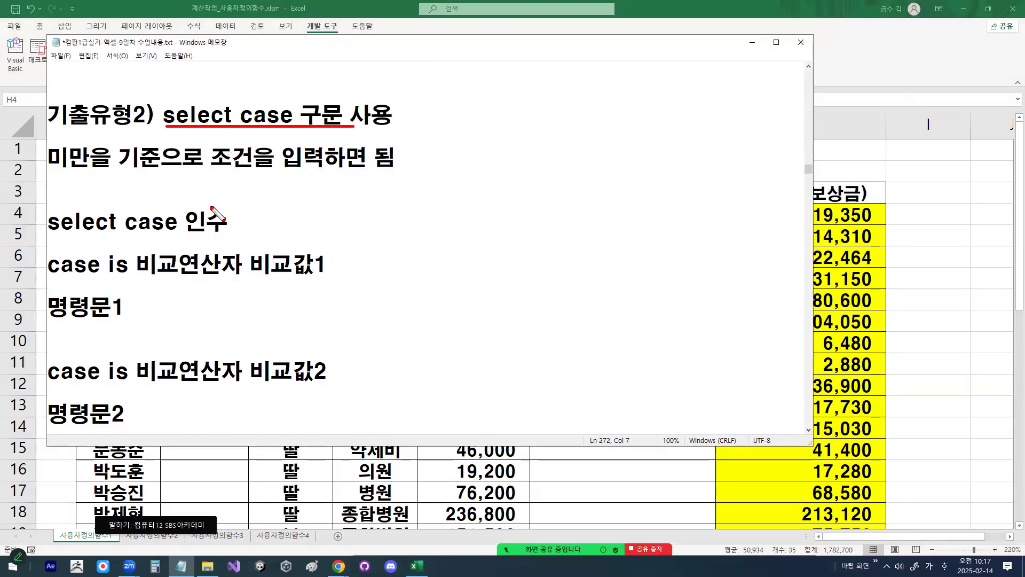
mouse_move(47, 233)
left_mouse_down()
mouse_move(223, 232)
mouse_move(189, 214)
mouse_move(227, 227)
left_mouse_up()
mouse_move(331, 267)
left_mouse_down()
mouse_move(259, 275)
mouse_move(332, 270)
left_mouse_up()
left_click_drag(49, 277, 242, 279)
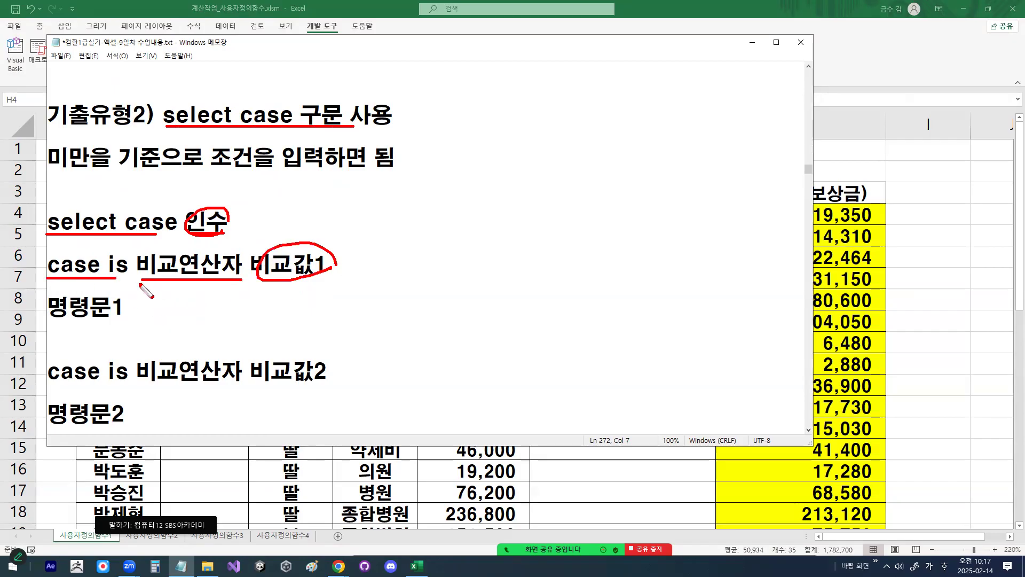
mouse_move(120, 280)
left_mouse_down()
mouse_move(106, 259)
mouse_move(138, 265)
left_mouse_up()
mouse_move(212, 286)
left_mouse_down()
mouse_move(199, 299)
mouse_move(218, 310)
left_mouse_up()
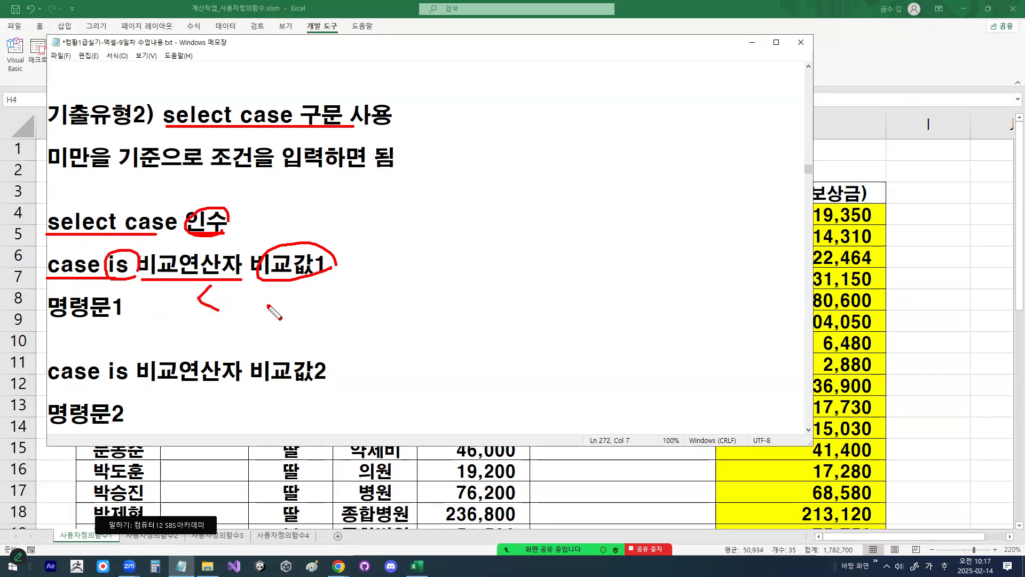
left_click_drag(291, 320, 303, 319)
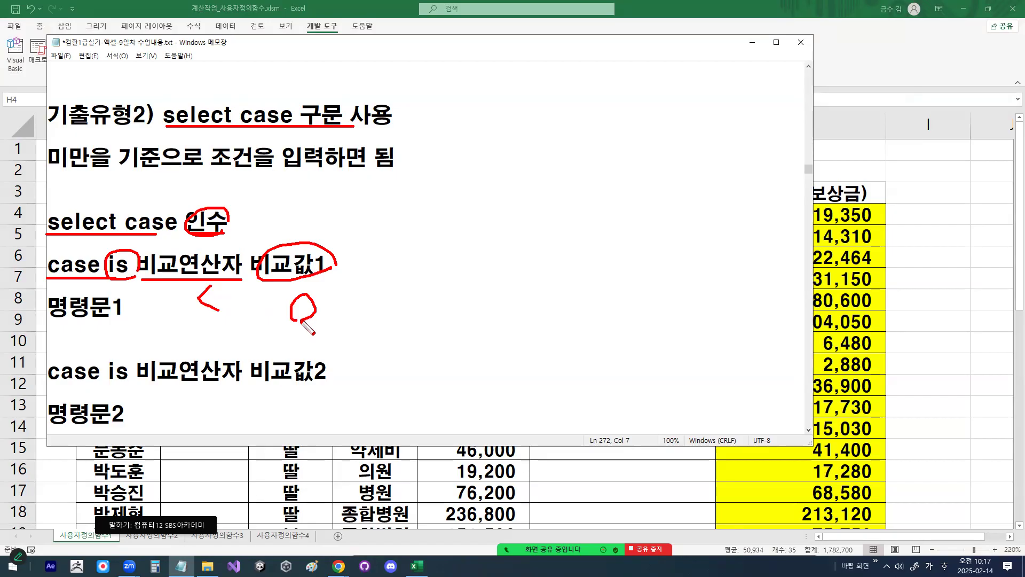
left_click(197, 302)
left_click_drag(45, 264, 143, 227)
mouse_move(49, 320)
left_mouse_down()
mouse_move(103, 322)
mouse_move(165, 290)
left_mouse_up()
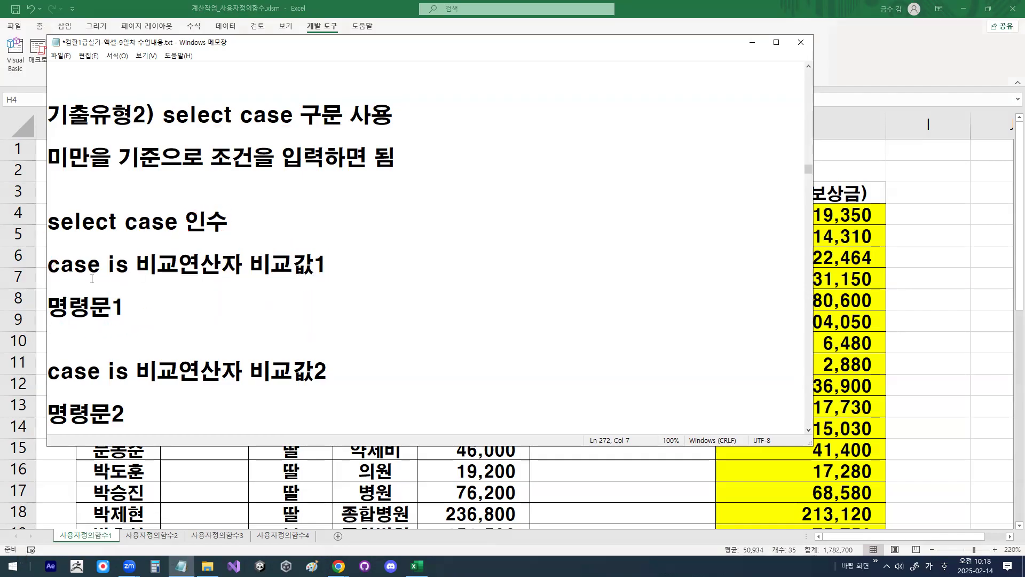
Step: Compare the repeated case is blocks in the notes, from 비교값1 with 명령문1 through 비교값3 with 명령문3
left_click_drag(50, 269, 124, 309)
left_click_drag(50, 371, 125, 410)
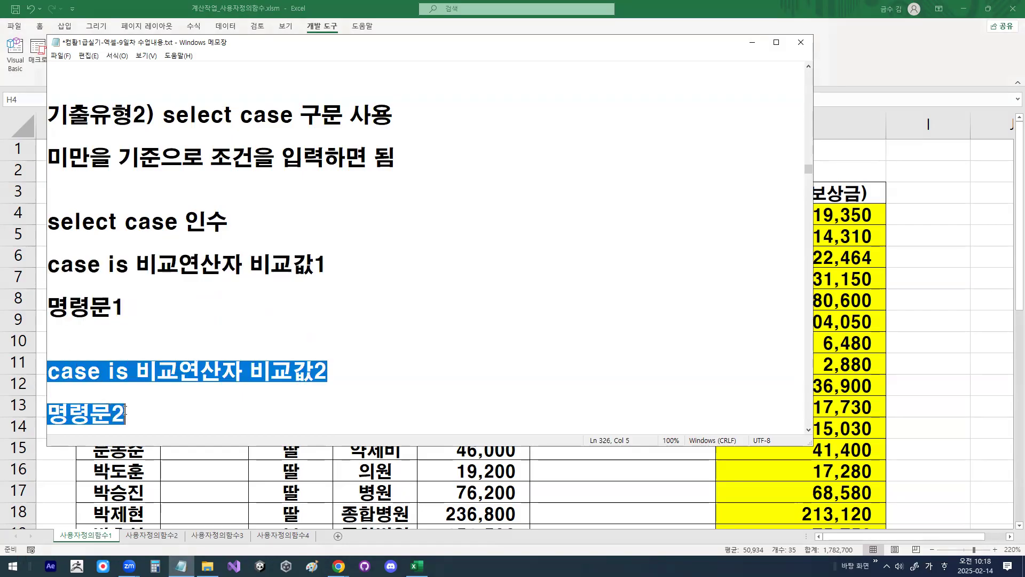
left_click(249, 371)
double_click(288, 370)
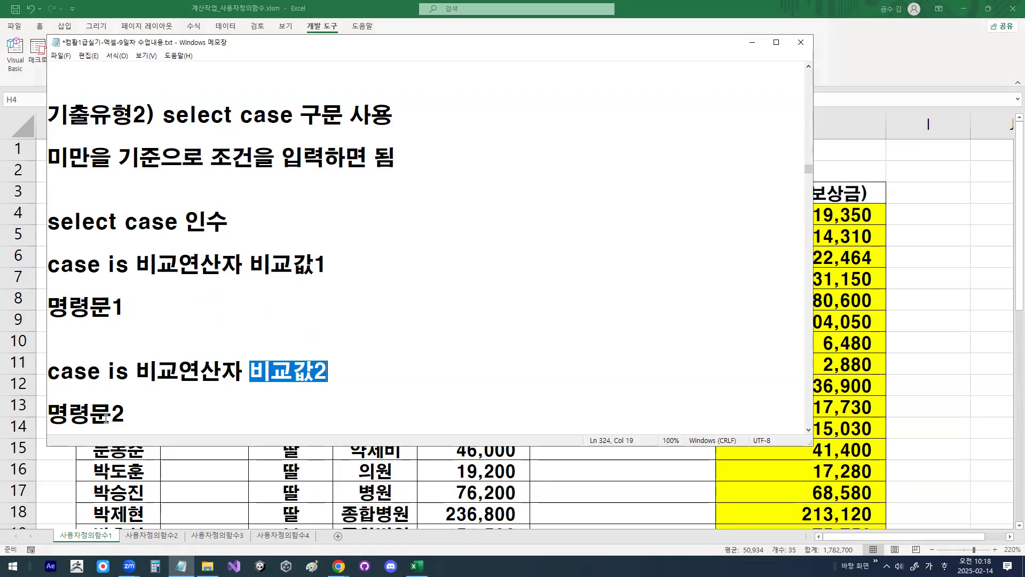
left_click_drag(111, 418, 133, 416)
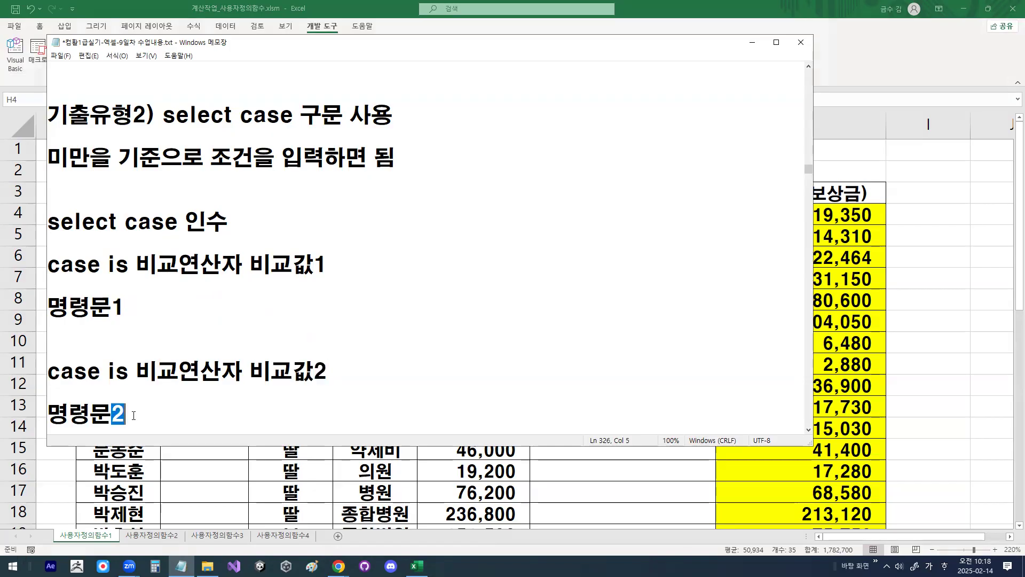
scroll(136, 401, "down", 2)
left_click(130, 349)
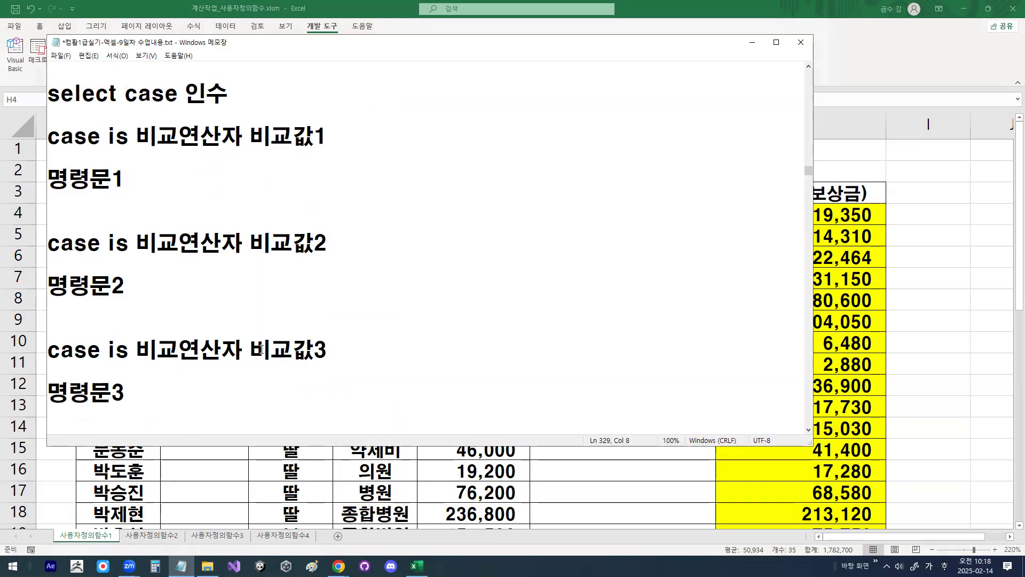
left_click_drag(249, 350, 336, 351)
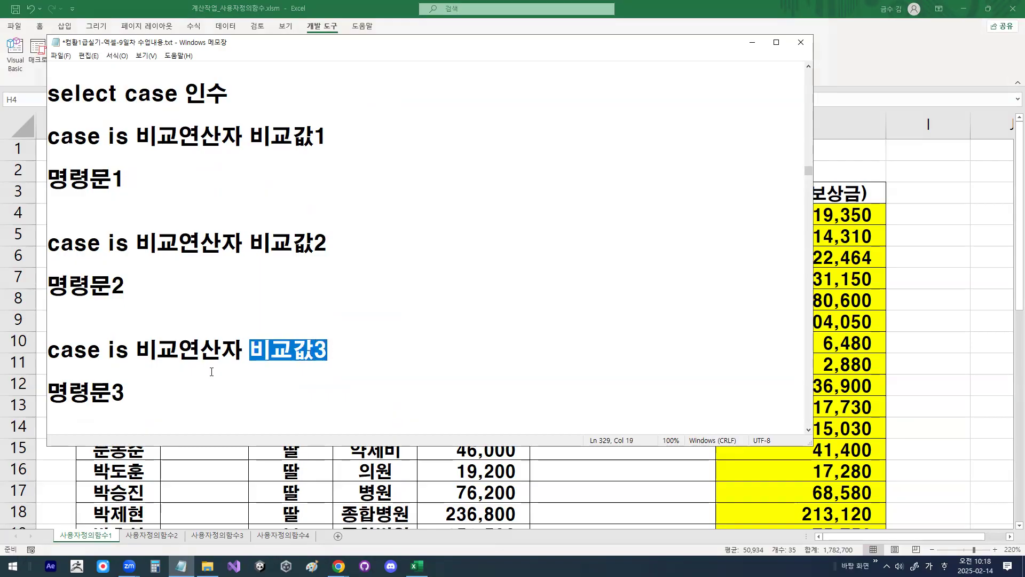
left_click_drag(111, 392, 129, 388)
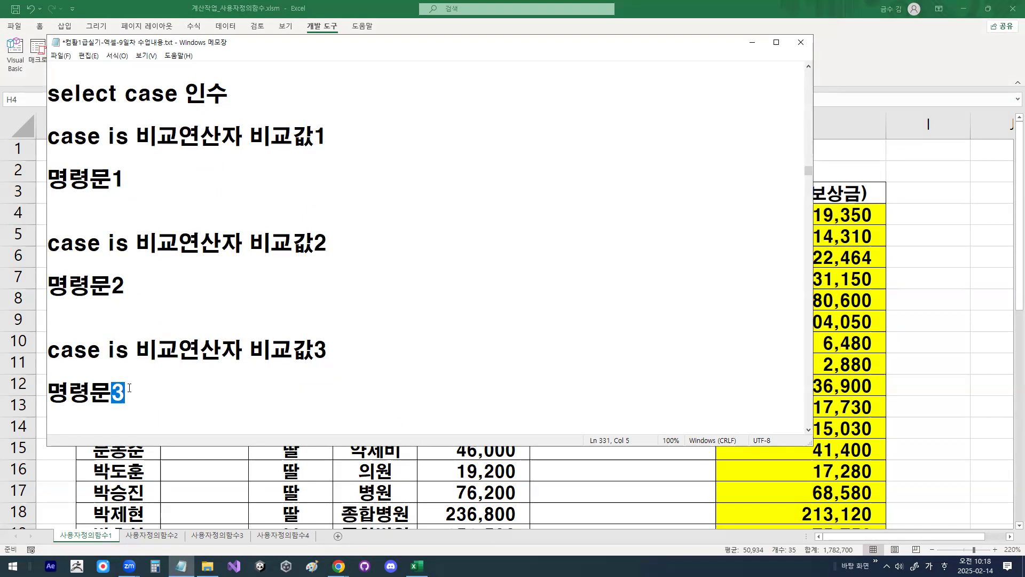
Step: Review the ending of the select case syntax in the notes: case else, 최종명령문 and end select
scroll(59, 335, "down", 2)
left_click_drag(48, 329, 165, 330)
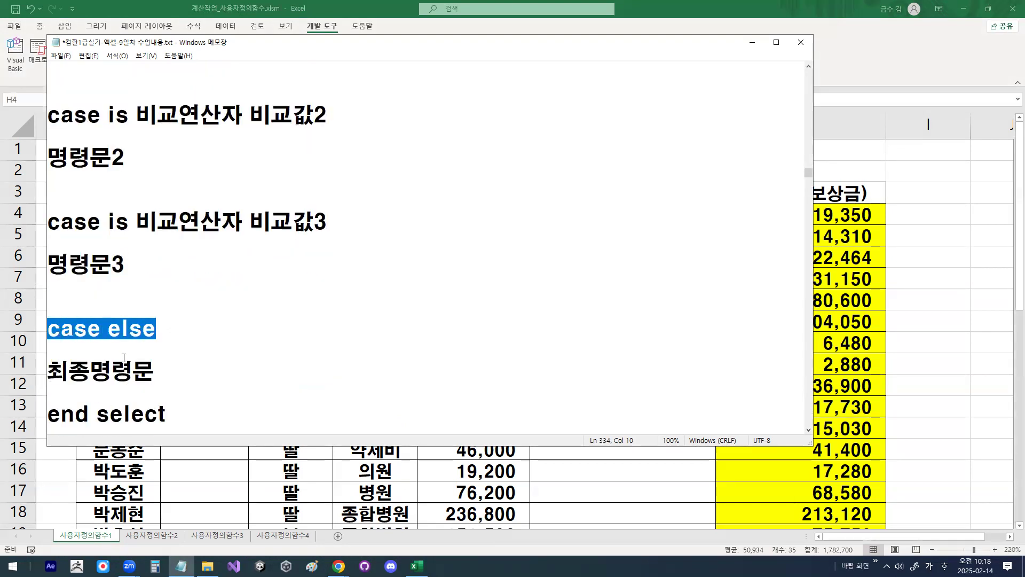
left_click_drag(49, 373, 155, 373)
left_click_drag(48, 265, 138, 264)
left_click_drag(48, 372, 164, 370)
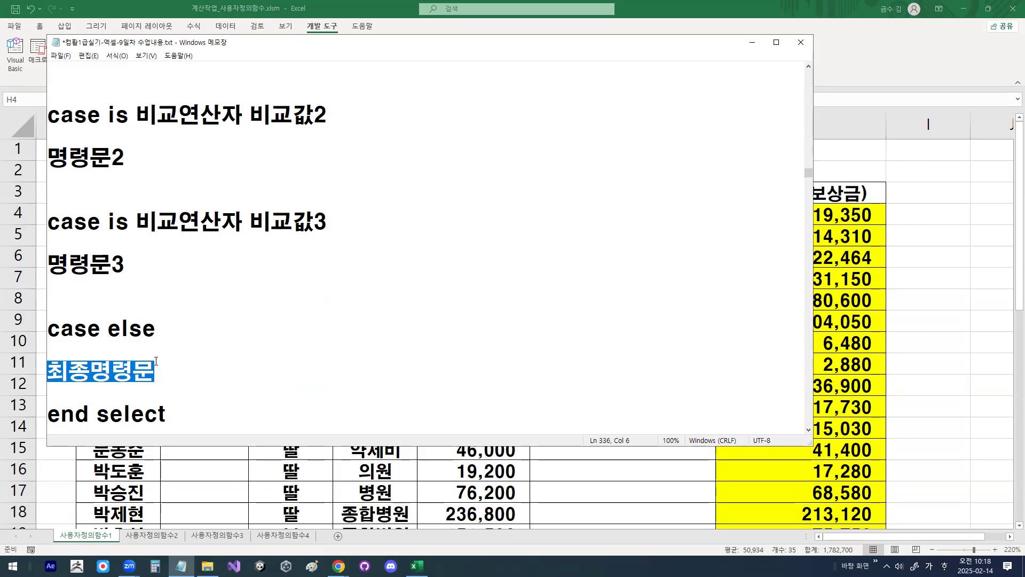
left_click_drag(48, 413, 172, 419)
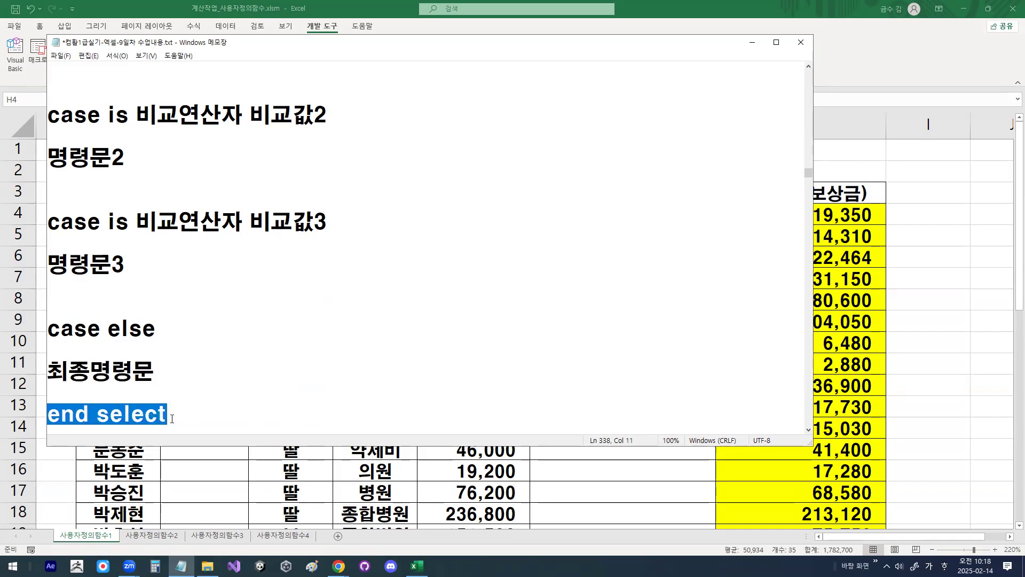
left_click(172, 418)
Step: Switch back to Excel and show the 할인액 table on the 사용자정의함수2 sheet
left_click(752, 42)
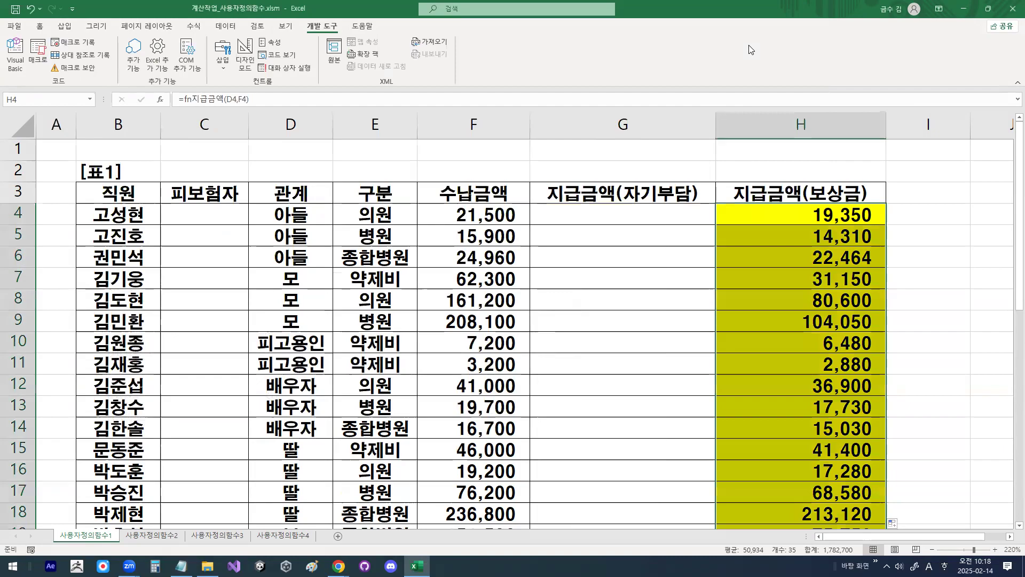
left_click(605, 231)
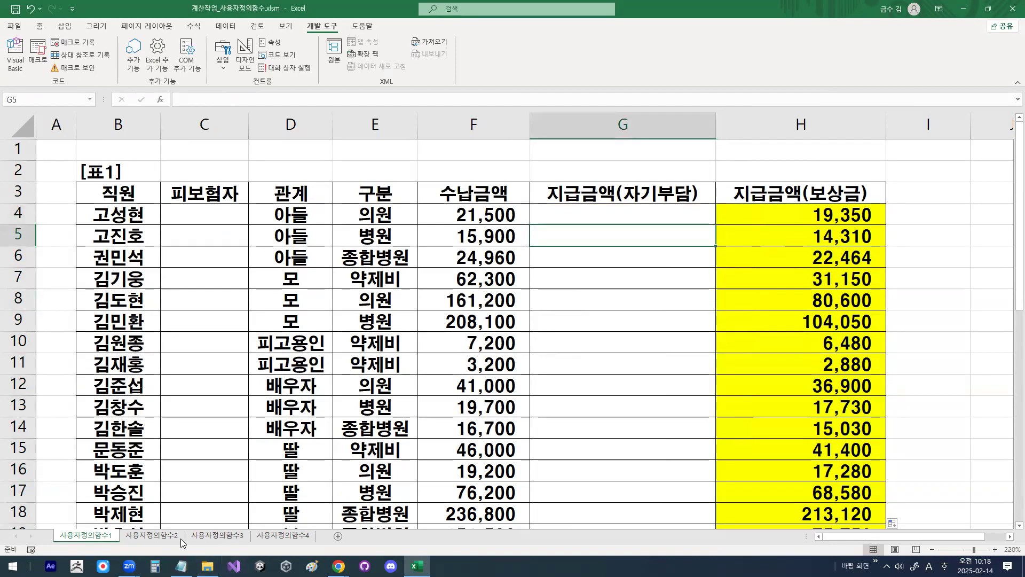
left_click(152, 536)
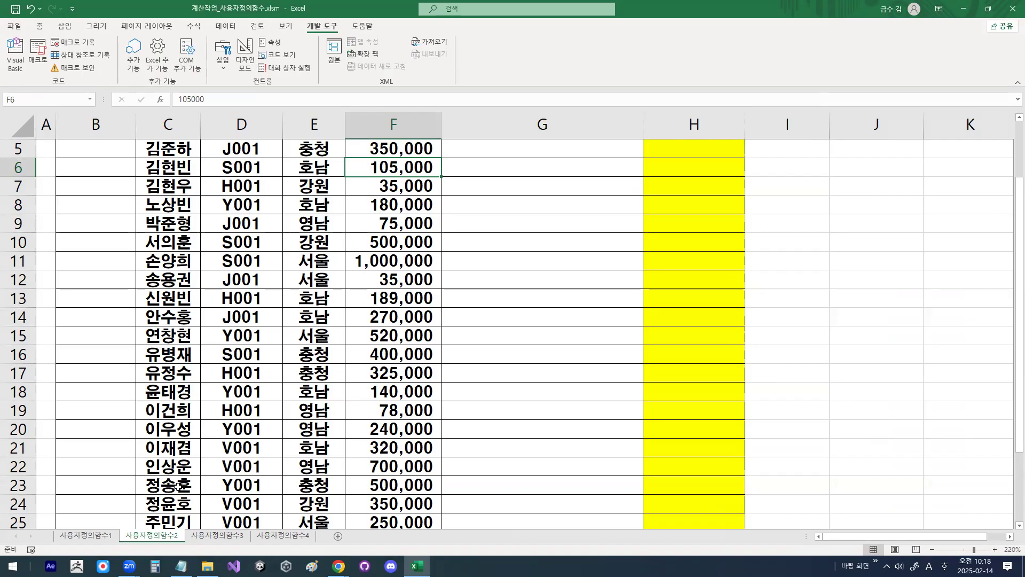
left_click(387, 246)
scroll(387, 245, "up", 2)
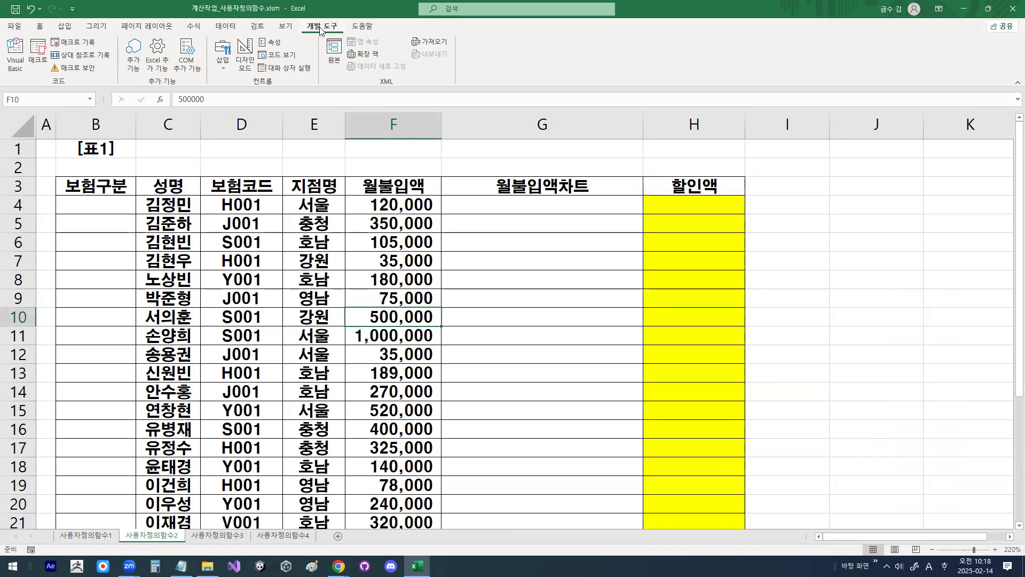
Step: Open the Visual Basic editor and copy "Public Function fn" from the fn지급금액 declaration
left_click(21, 63)
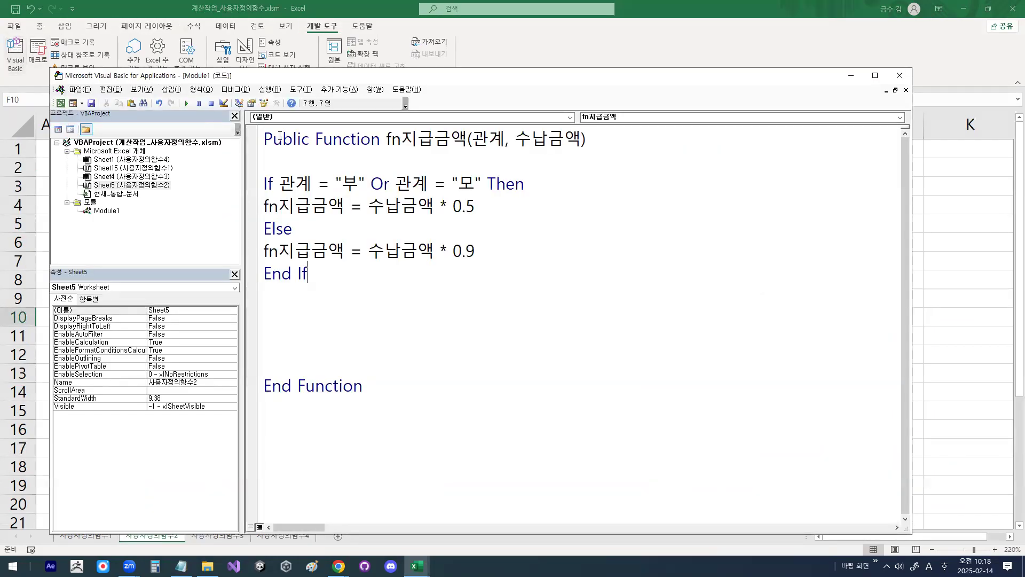
left_click_drag(265, 140, 402, 140)
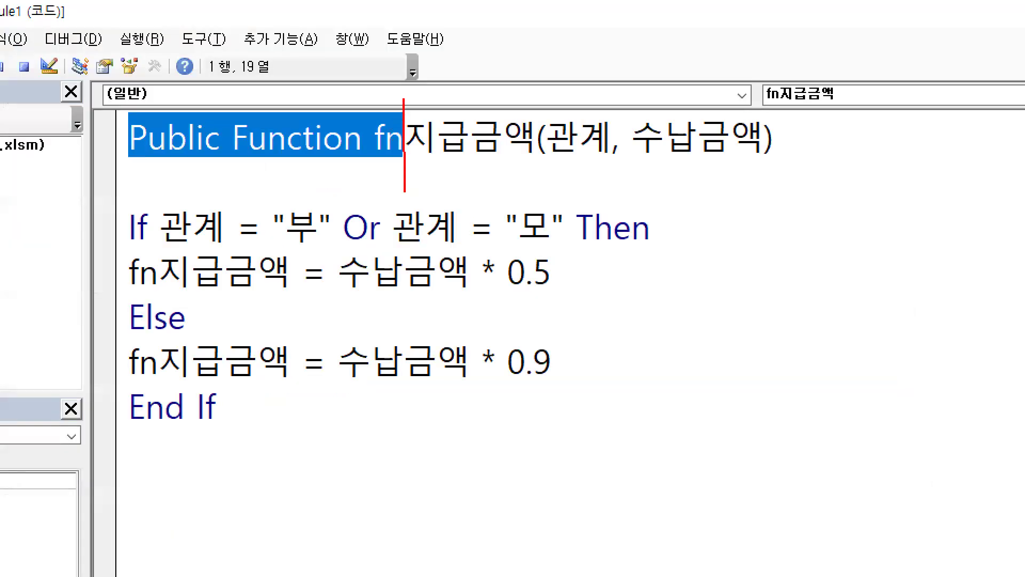
left_click_drag(117, 159, 402, 160)
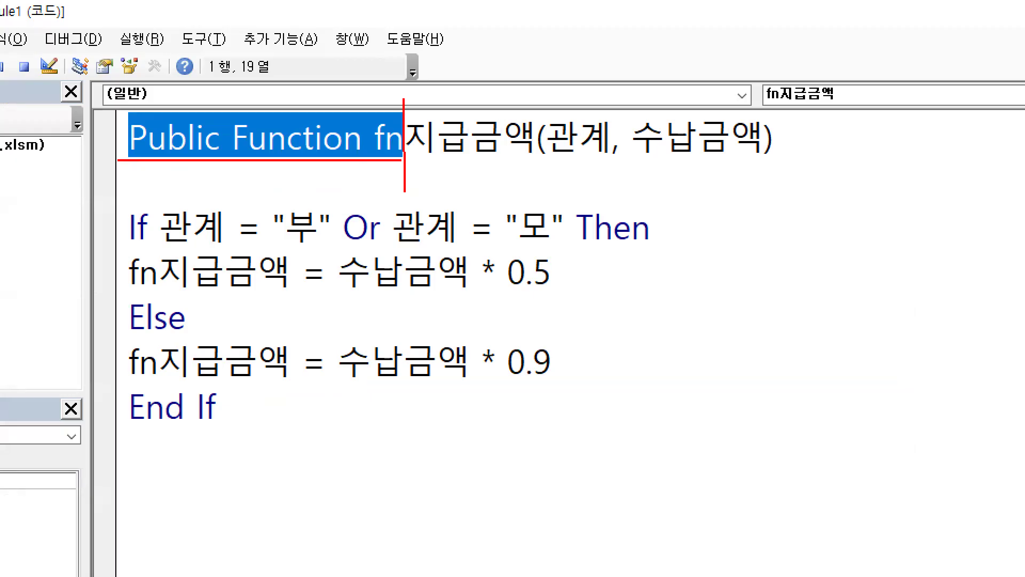
key("Escape")
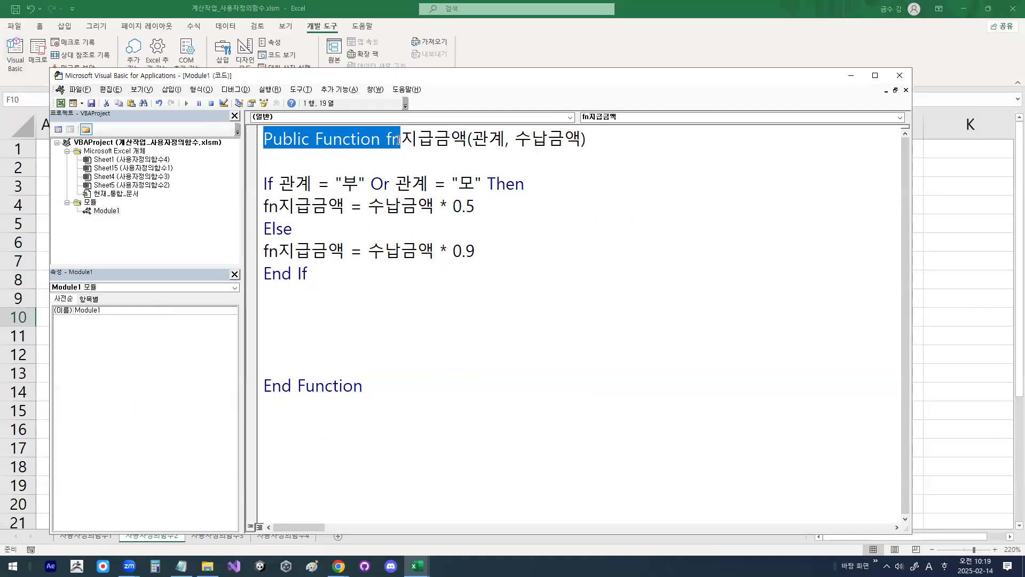
Step: Insert a new module into the project and paste "Public Function fn" on its first line
left_click(170, 90)
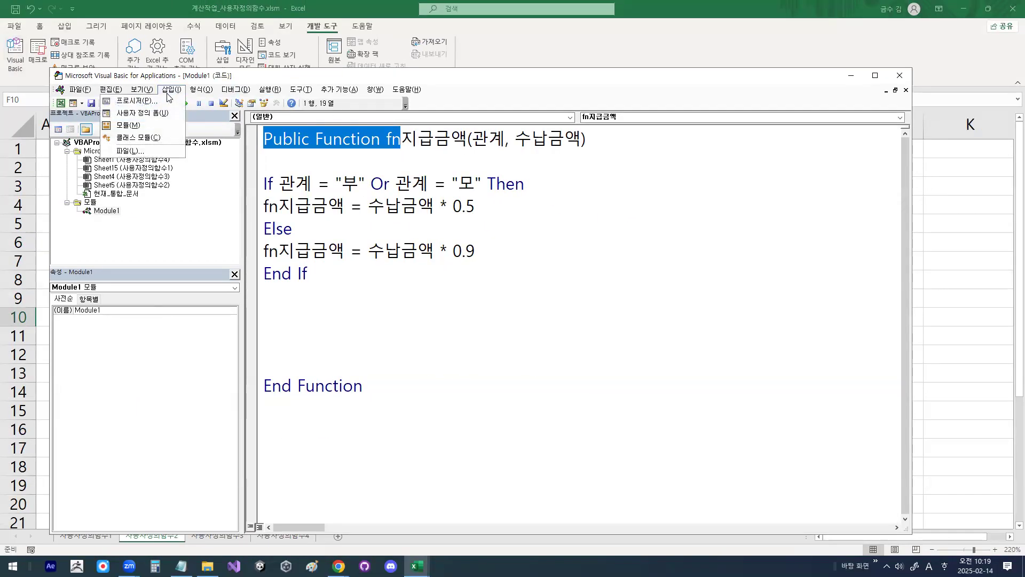
left_click(144, 126)
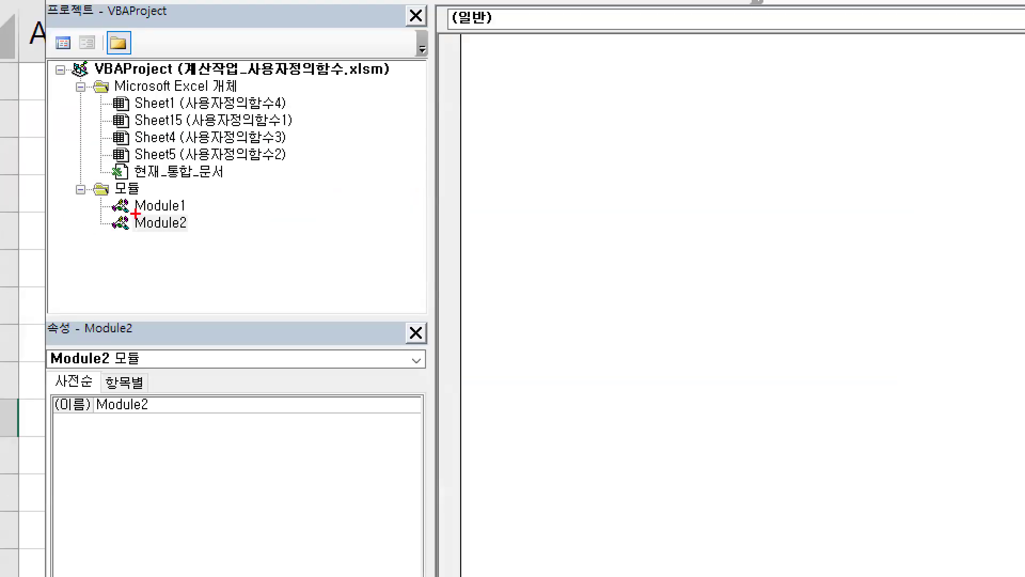
mouse_move(135, 213)
left_mouse_down()
mouse_move(183, 214)
mouse_move(187, 227)
mouse_move(140, 234)
mouse_move(179, 215)
left_mouse_up()
mouse_move(179, 257)
left_mouse_down()
mouse_move(154, 241)
mouse_move(182, 242)
left_mouse_up()
key("Escape")
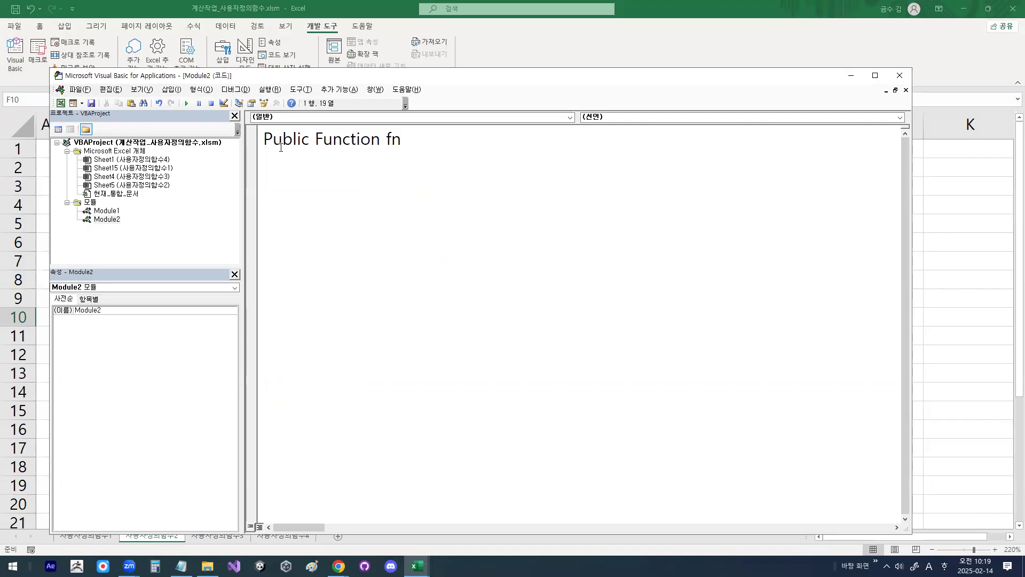
Step: Complete the declaration as Public Function fn할인액(월불입액), leaving blank lines before End Function for the body
type("gkf")
key("BackSpace")
key("BackSpace")
key("BackSpace")
type("할인액")
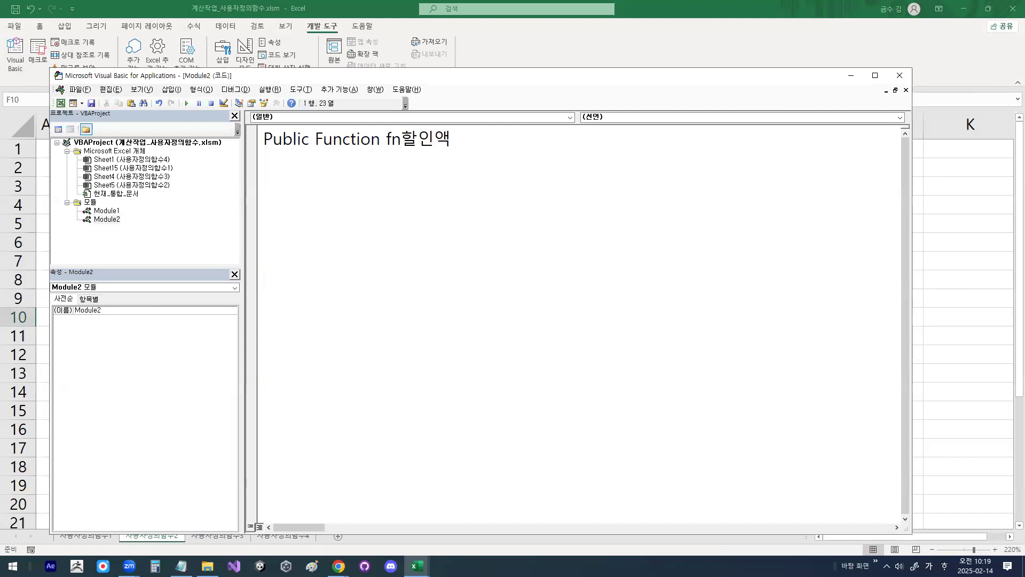
type("(월")
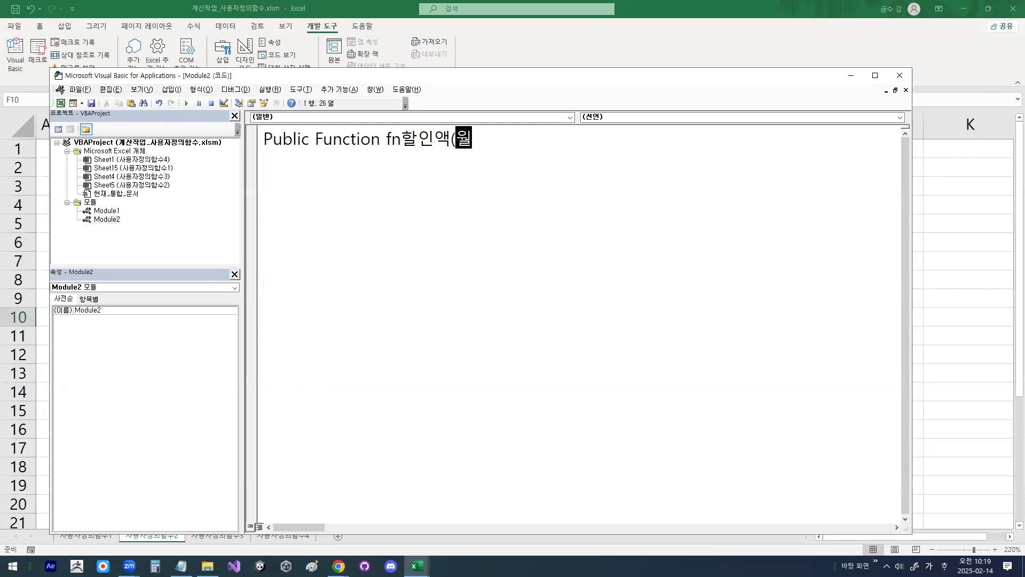
type("불입")
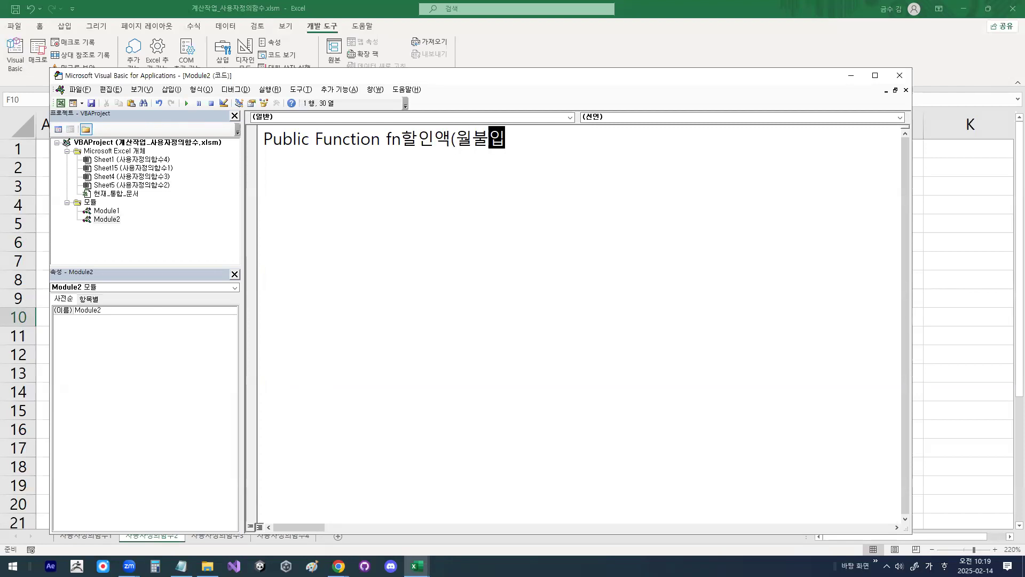
type("ㅇ액)")
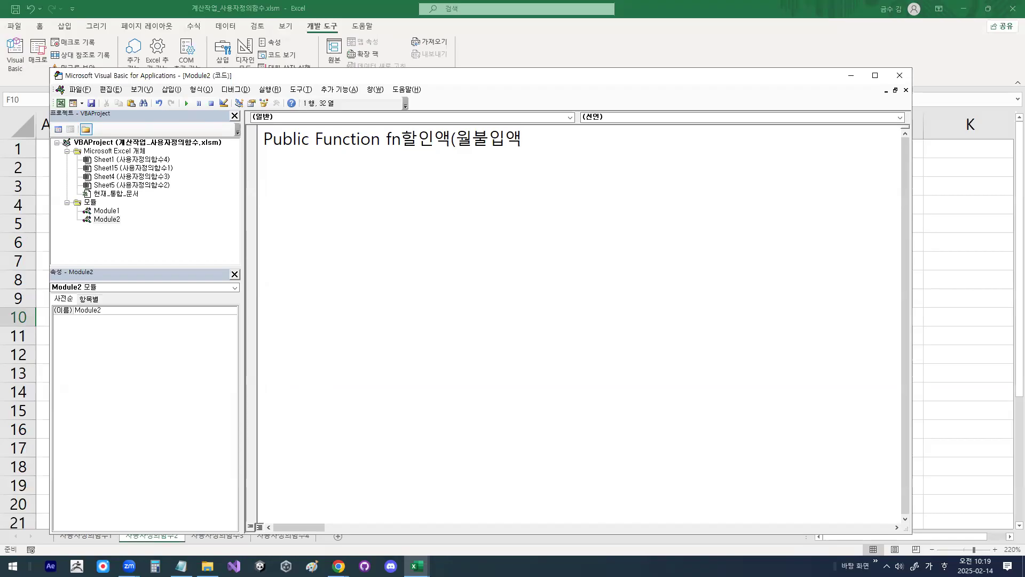
key("Return")
key("Return")
key("Return")
key("Return")
key("Up")
key("Up")
key("Up")
key("Up")
key("Down")
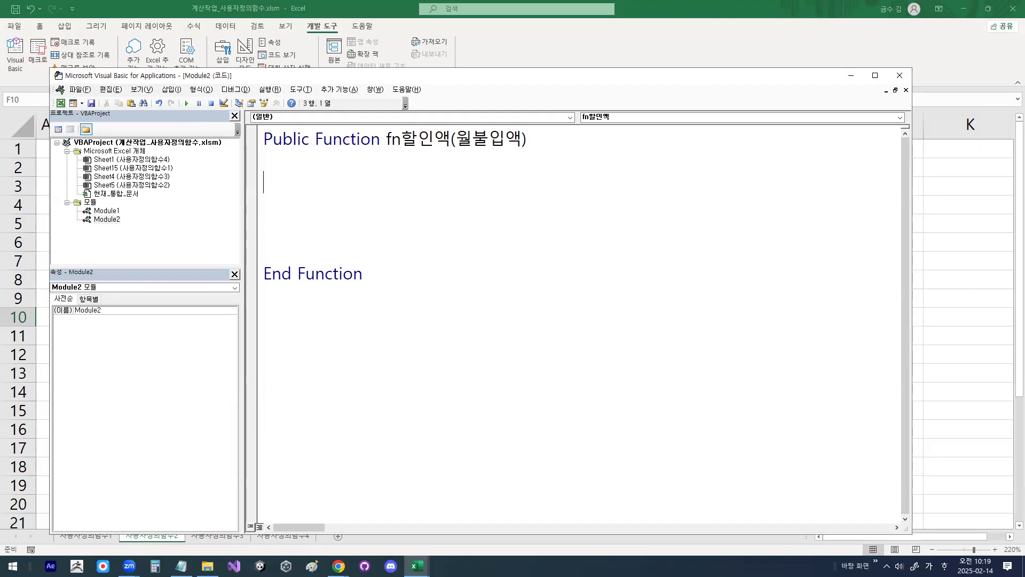
Step: Add the line Select Case 월불입액 to the body of fn할인액
type("ㄴ")
key("Hangul")
key("BackSpace")
type("select case")
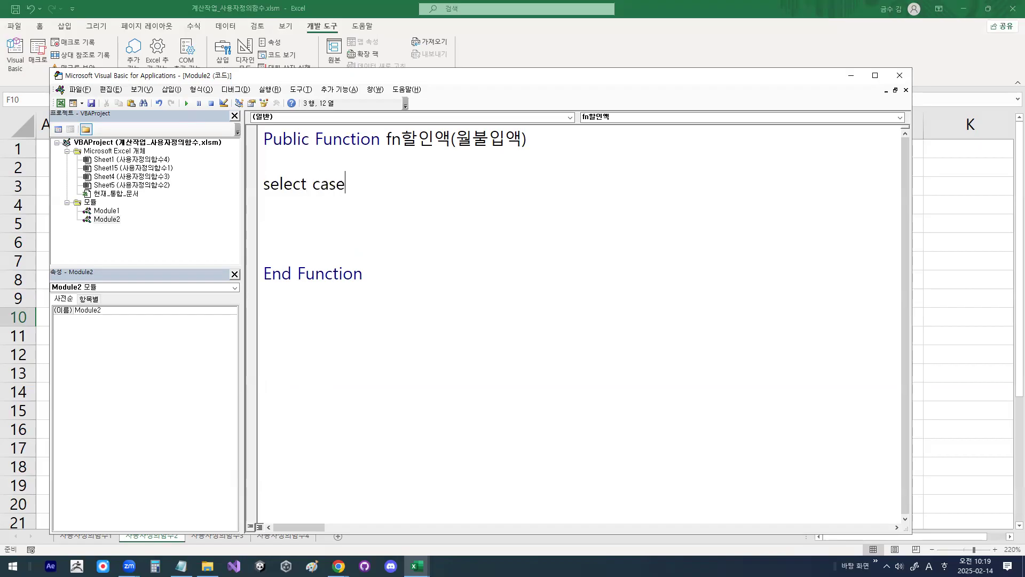
type(" 월불입")
type("액")
key("Return")
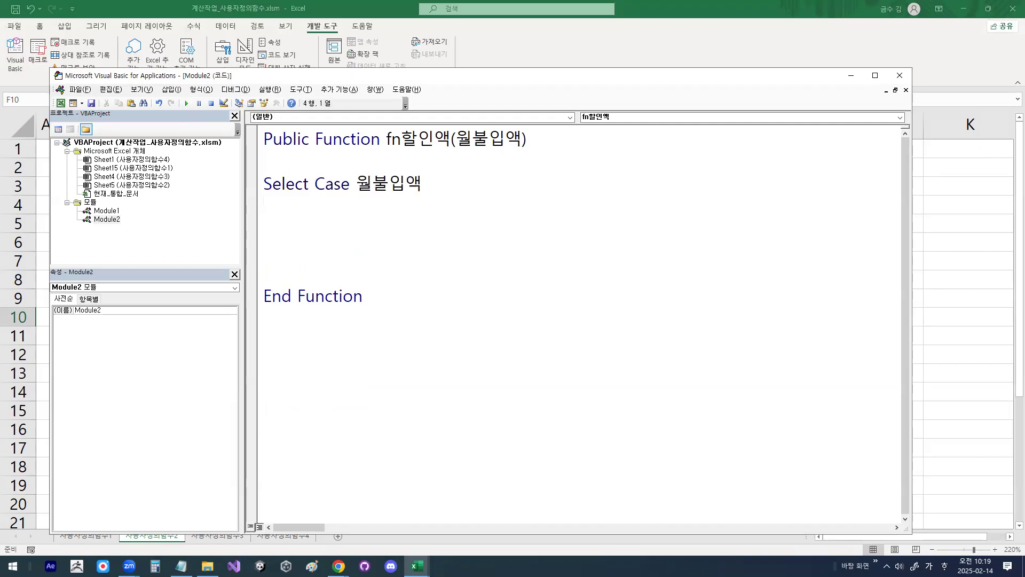
Step: Add the condition line Case Is < 200000 below Select Case 월불입액
key("Return")
type("ㅊㅁ")
key("BackSpace")
key("BackSpace")
key("Hangul")
type("case is")
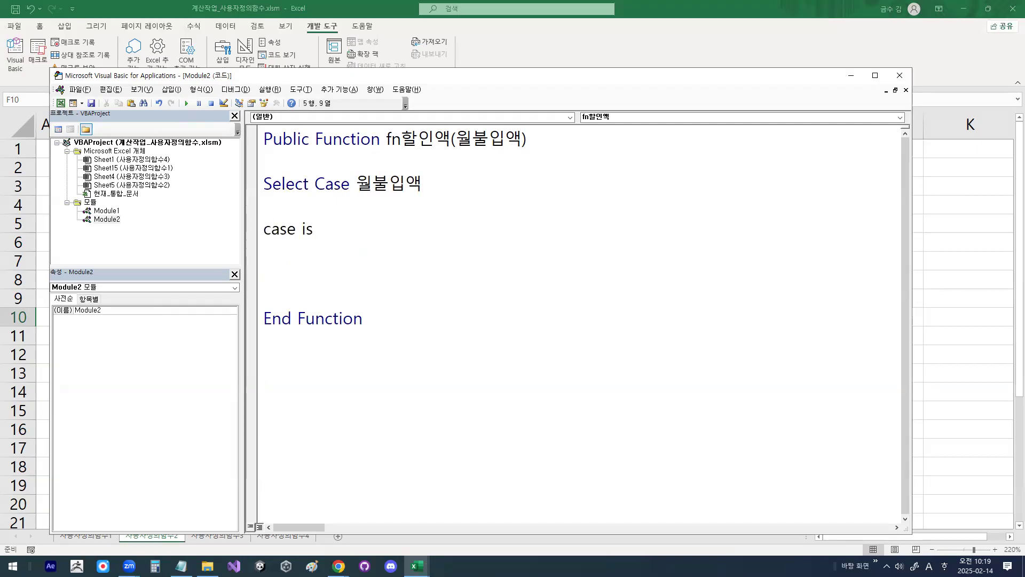
type(" ,")
key("BackSpace")
type("< 200000")
key("Return")
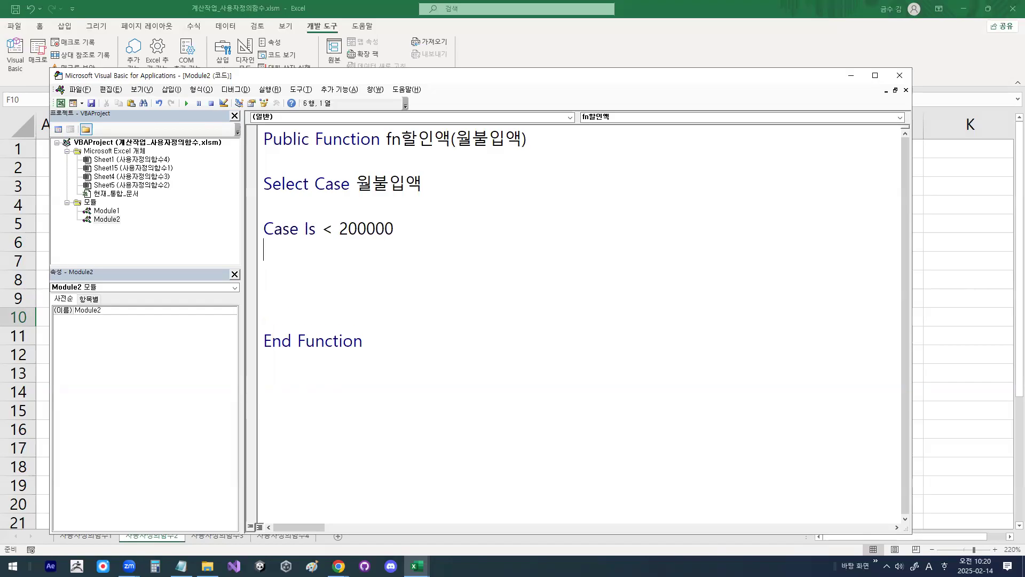
left_click_drag(365, 195, 428, 194)
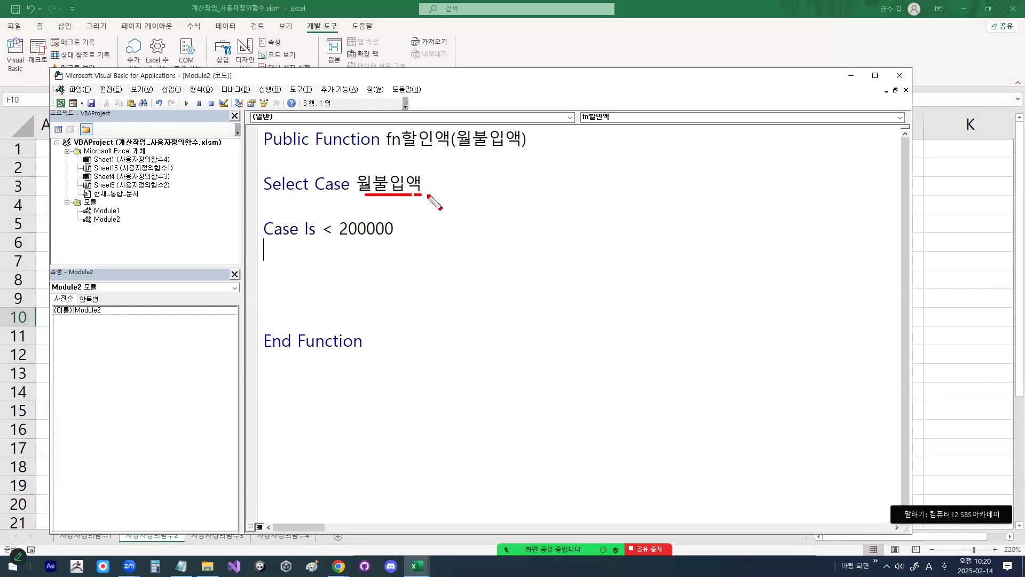
mouse_move(346, 239)
left_mouse_down()
mouse_move(393, 240)
mouse_move(324, 239)
left_mouse_up()
mouse_move(255, 208)
left_mouse_down()
mouse_move(261, 219)
mouse_move(274, 202)
mouse_move(322, 211)
left_mouse_up()
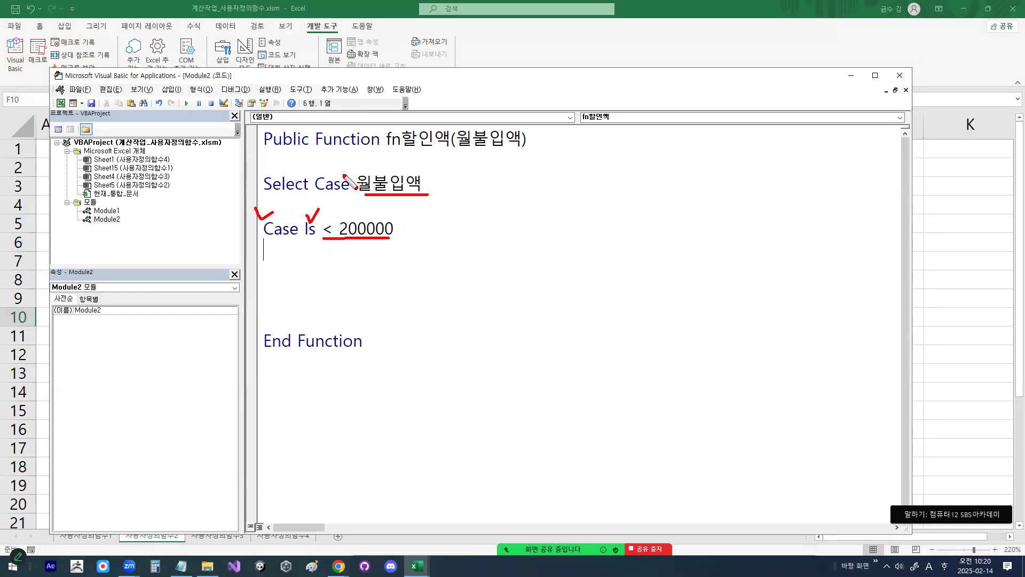
key("Escape")
Step: Copy the function name fn할인액 from the declaration to the line below Case Is < 200000
left_click_drag(385, 140, 448, 142)
left_click_drag(386, 140, 450, 140)
key("ctrl+c")
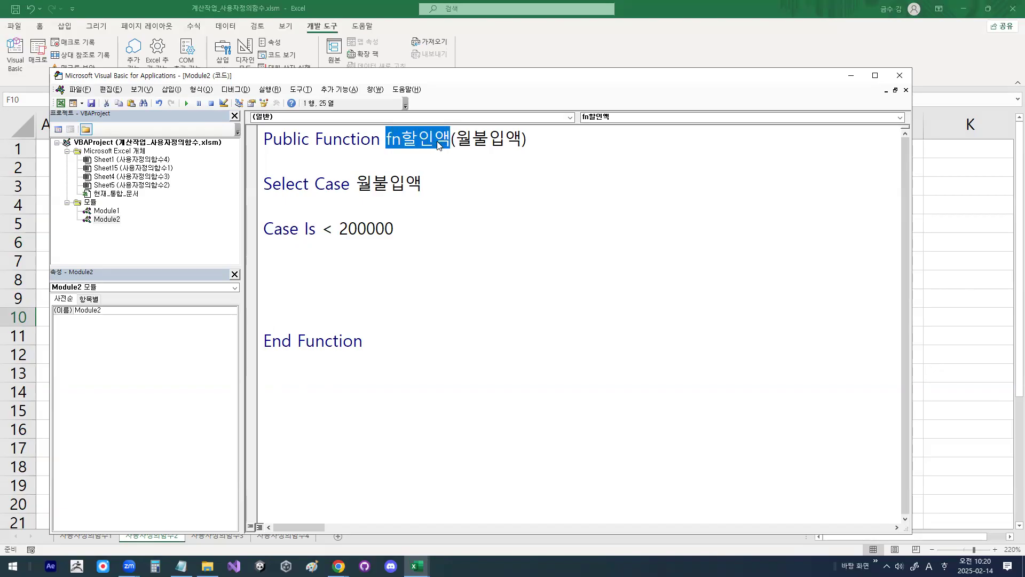
left_click(281, 251)
key("ctrl+v")
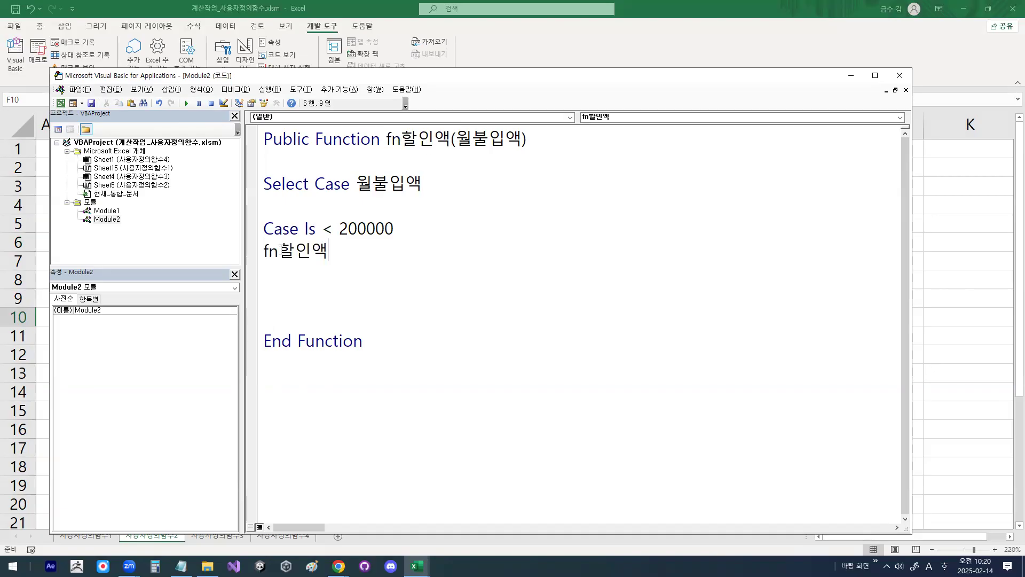
Step: Complete the first case's assignment as fn할인액 = 월불입액 * 0.02
type("=")
type("dmk")
key("BackSpace")
key("BackSpace")
key("Hangul")
key("BackSpace")
key("Hangul")
type("dnj")
key("BackSpace")
key("BackSpace")
key("BackSpace")
key("Hangul")
type("월붑")
key("BackSpace")
type("ㄹ입")
type("액*")
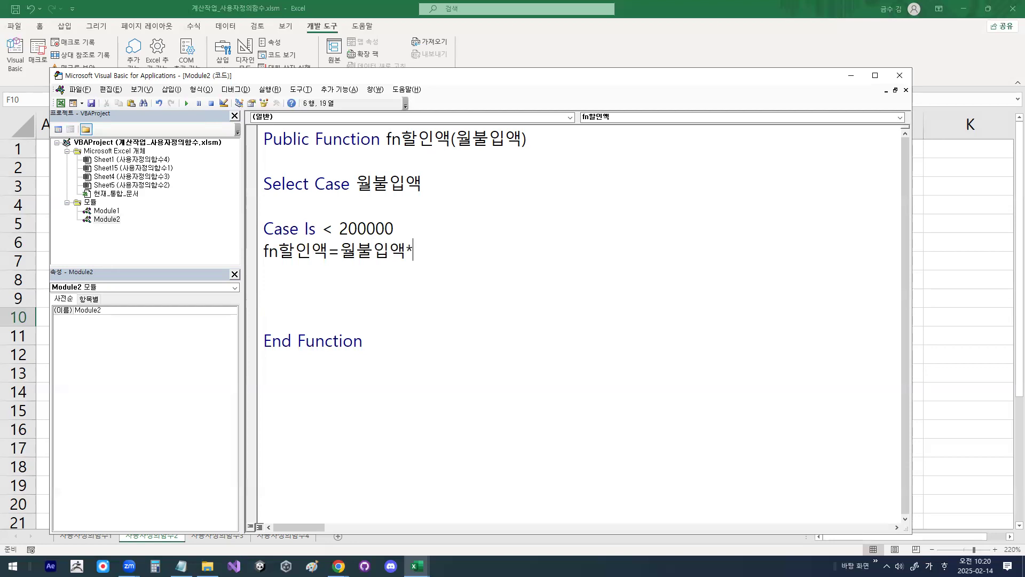
type("0.02")
key("Return")
Step: Duplicate the Case Is < 200000 line and its assignment below, separated by a blank line
key("Up")
key("shift+End")
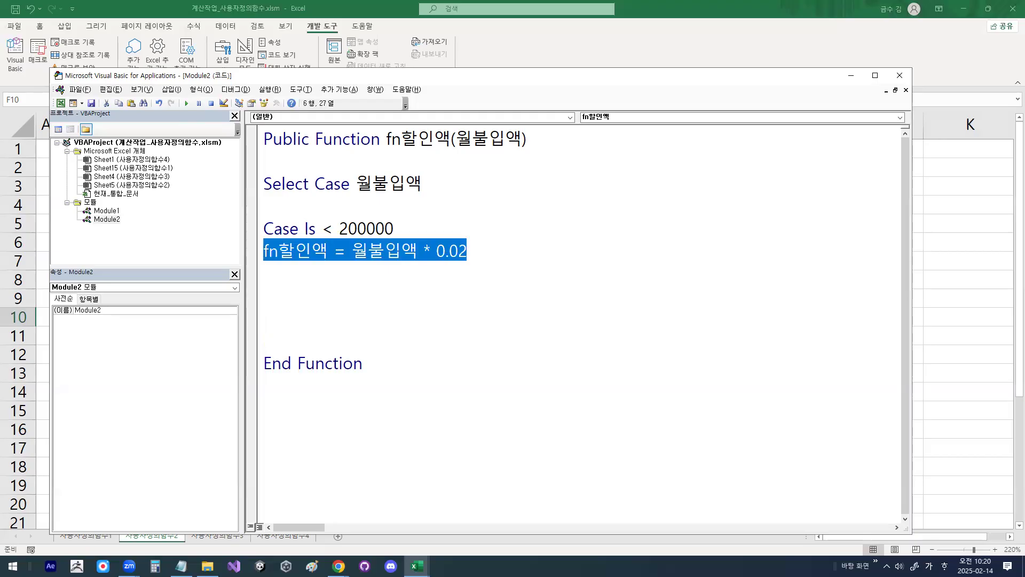
key("Up")
key("Home")
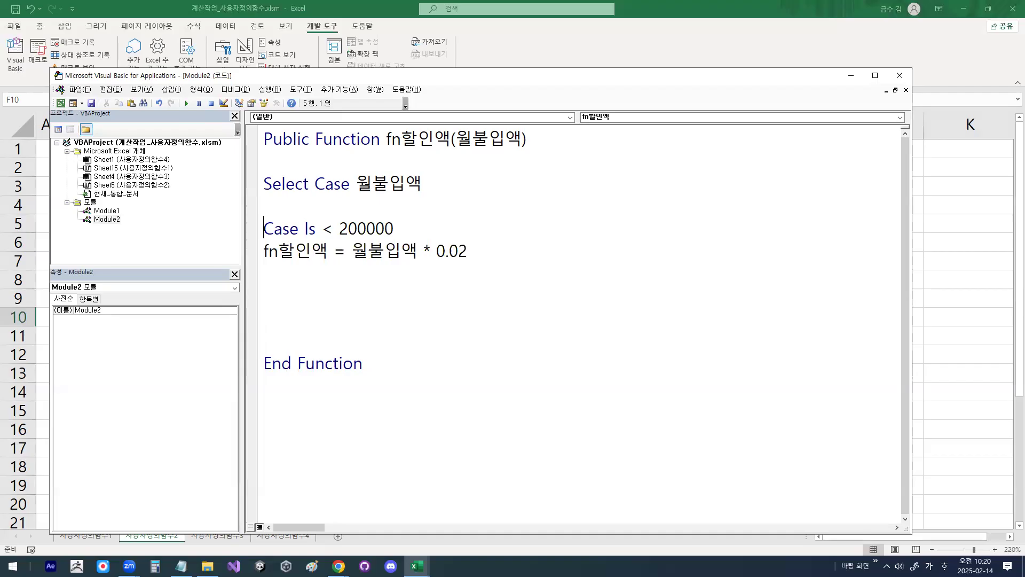
key("shift+Down")
key("shift+Down")
key("ctrl+c")
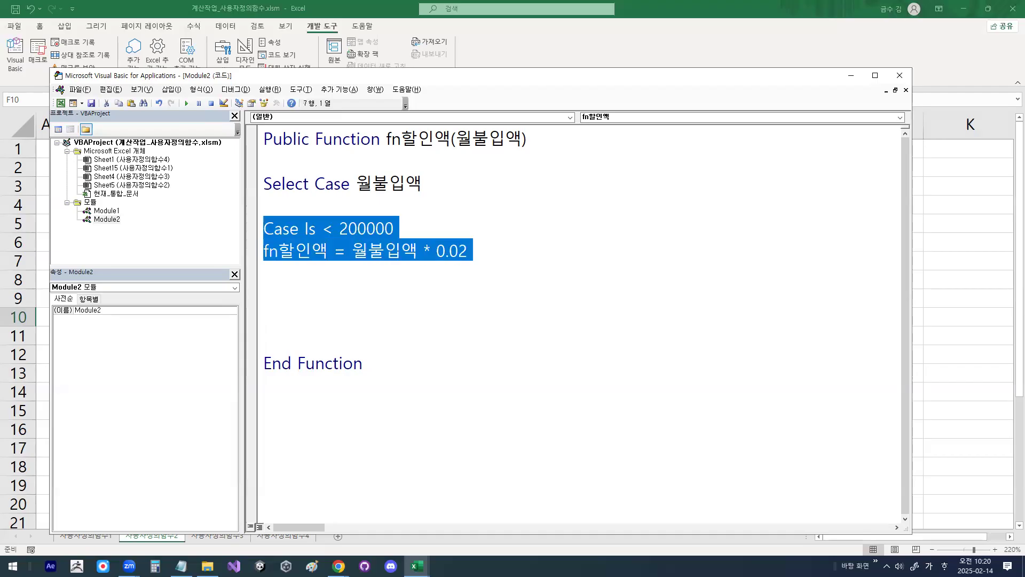
key("Down")
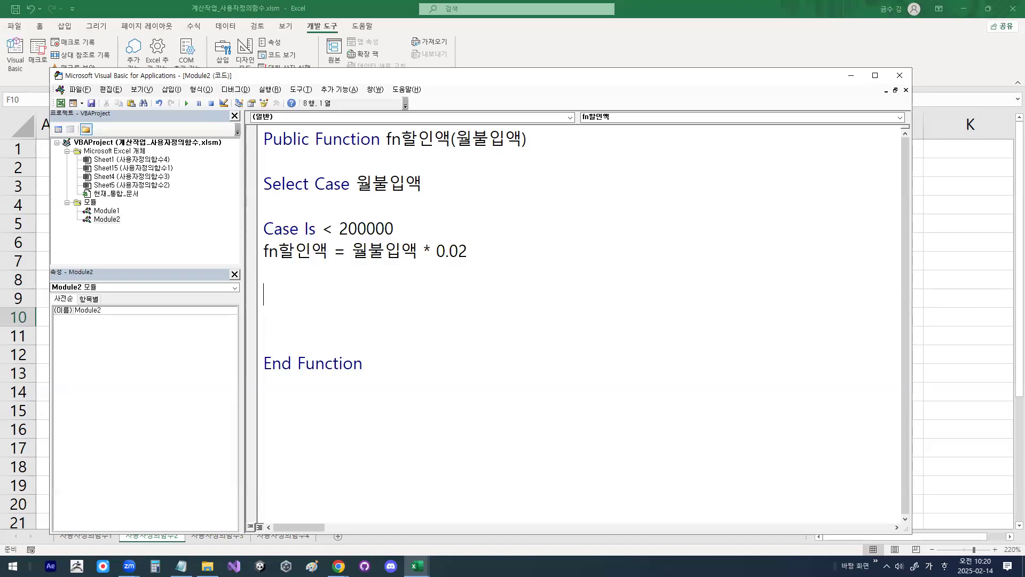
key("ctrl+v")
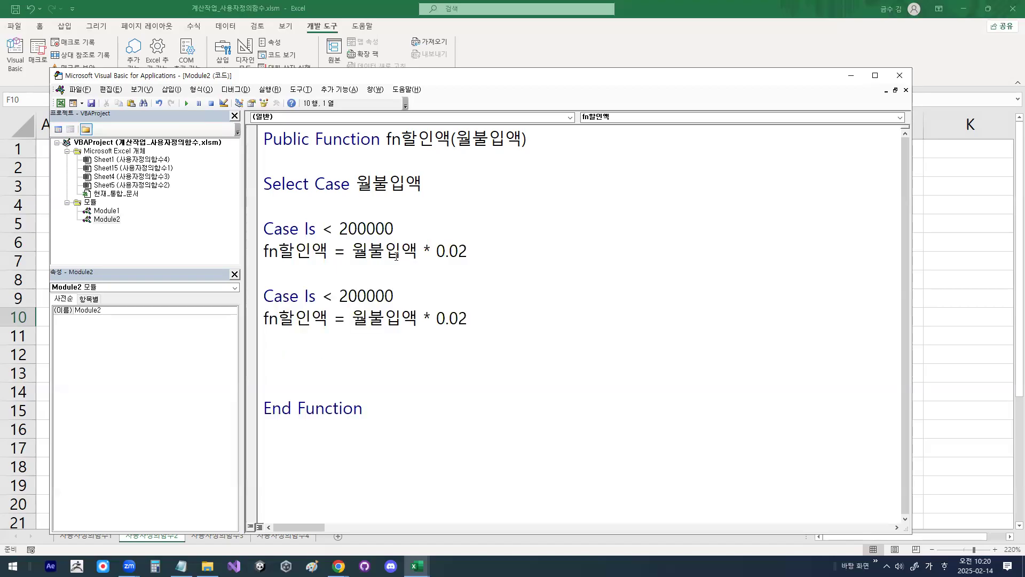
Step: Change the second case's limit to 300000 and its rate to 0.03
left_click_drag(340, 297, 347, 300)
type("3")
left_click_drag(339, 297, 413, 290)
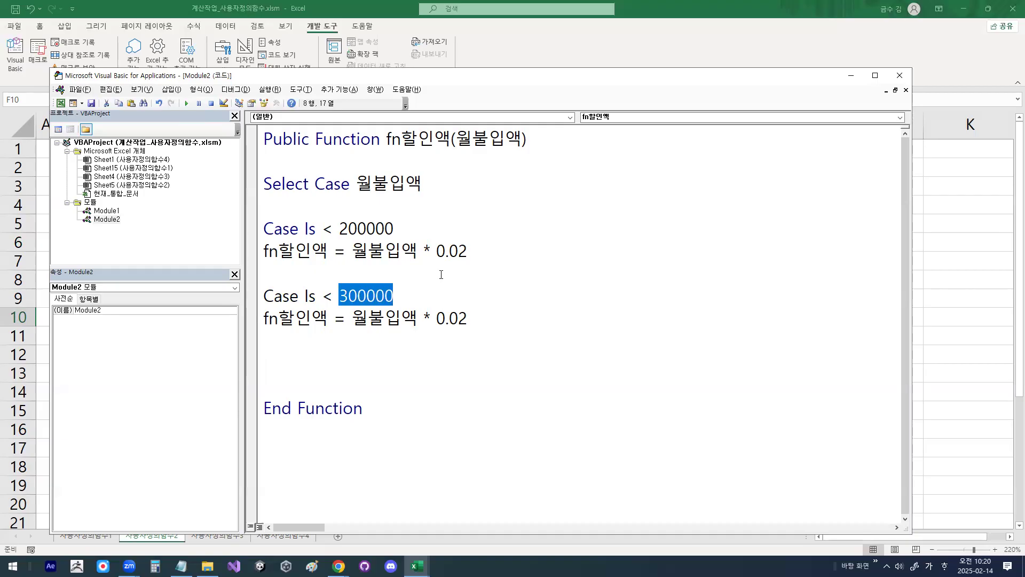
left_click_drag(459, 322, 469, 320)
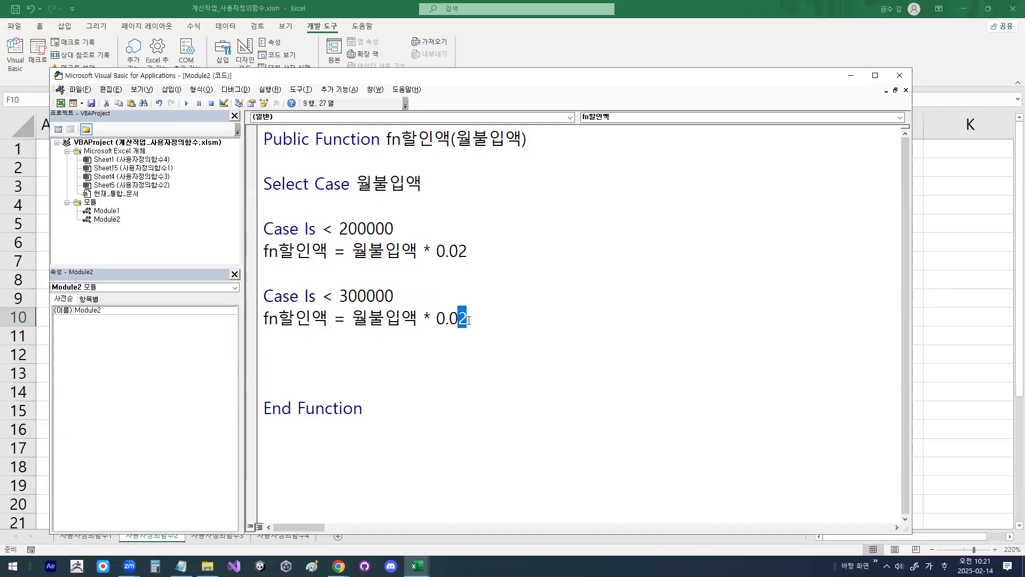
type("3")
Step: Paste the case block again after a blank line and set its limit to 400000 and rate to 0.04
key("Return")
key("Return")
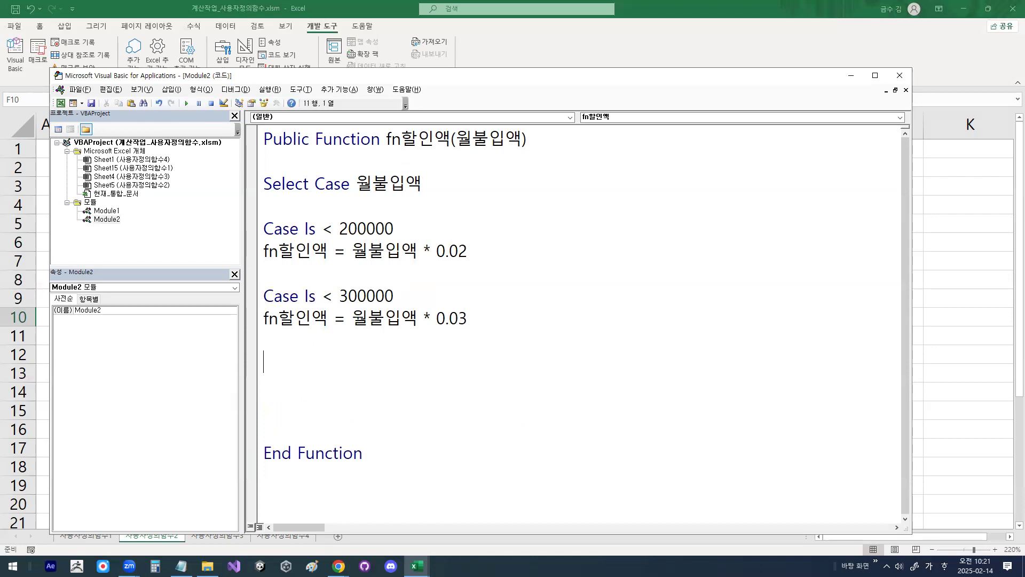
key("ctrl+v")
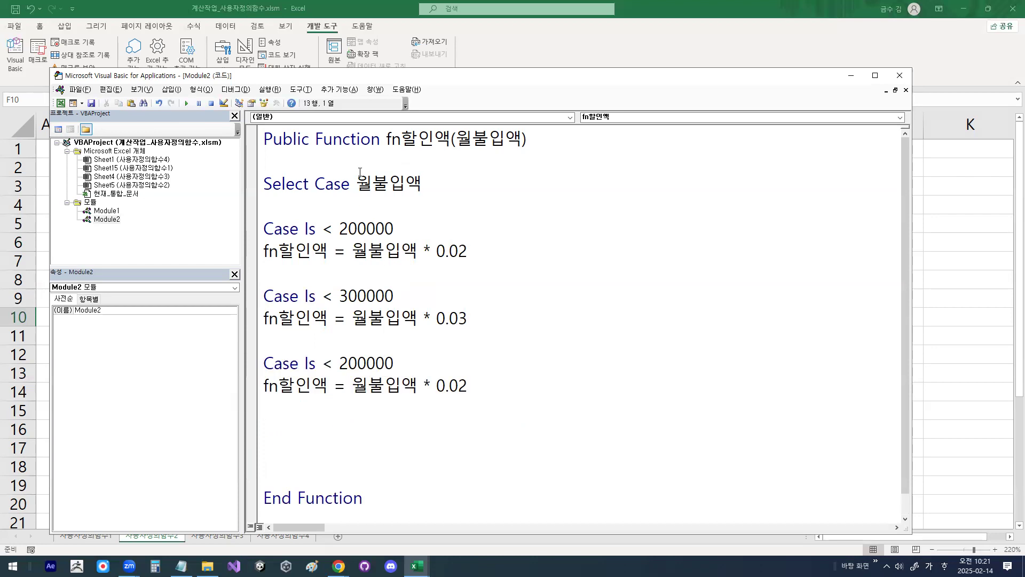
left_click_drag(339, 363, 348, 364)
type("4")
left_click_drag(459, 385, 473, 386)
type("4")
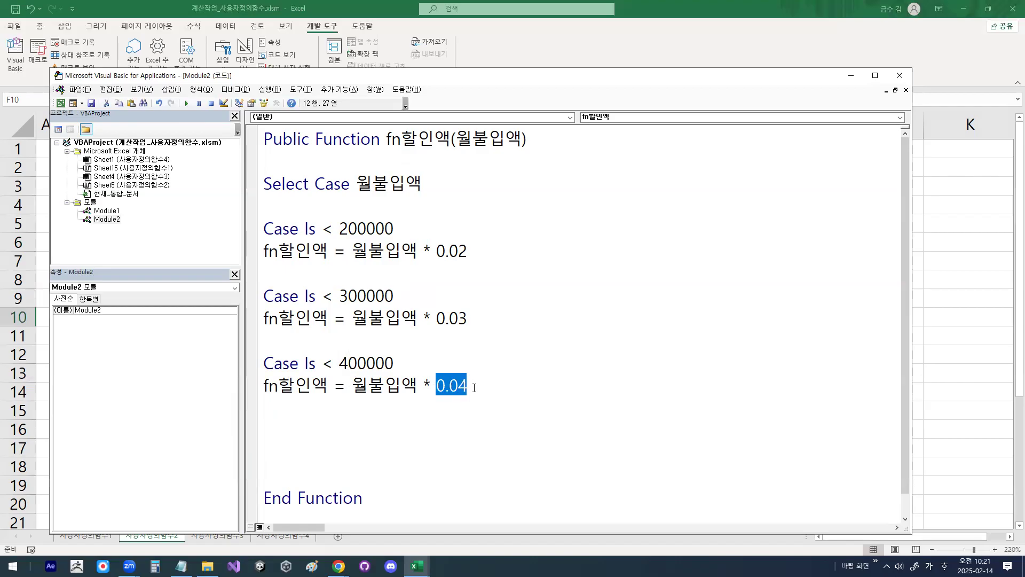
left_click(474, 388)
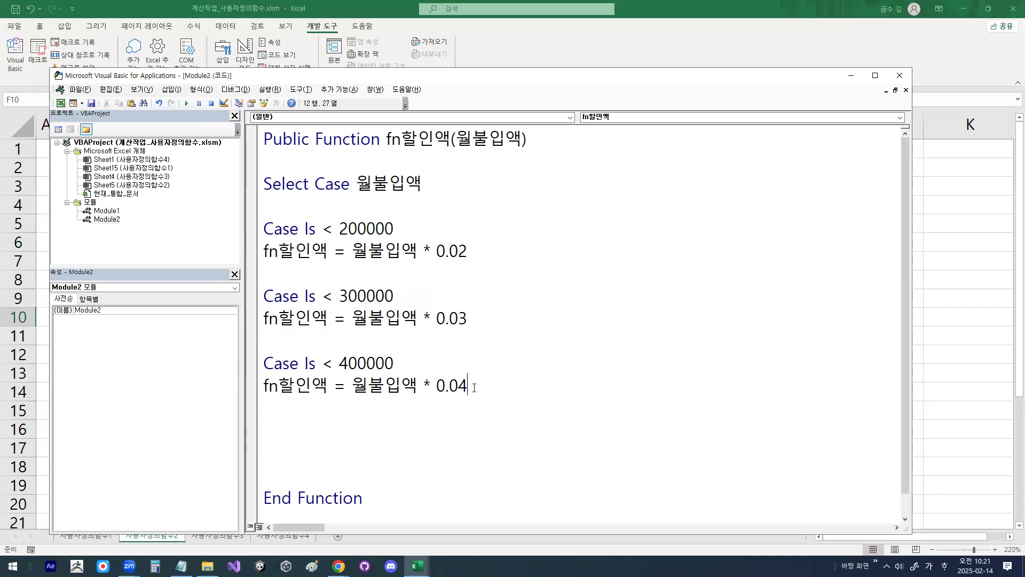
Step: Add a Case Else line after the 400000 case, separated by a blank line
key("Return")
key("Return")
type("ㅊㅁ")
key("BackSpace")
key("BackSpace")
key("Hangul")
type("case")
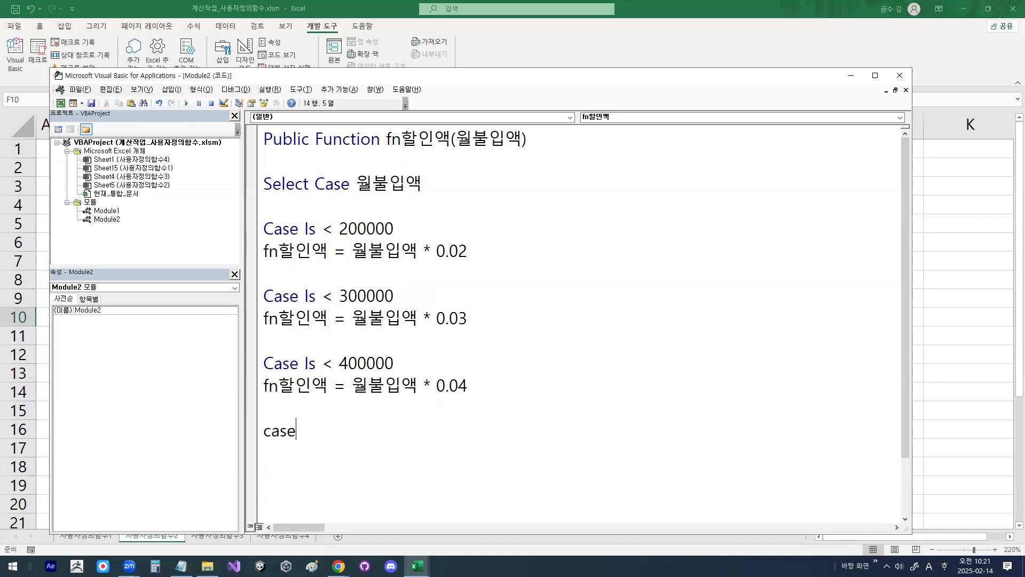
type(" else")
key("Return")
Step: Copy the 400000 case's assignment line under Case Else and set its rate to 0.05
key("Up")
key("Up")
key("Up")
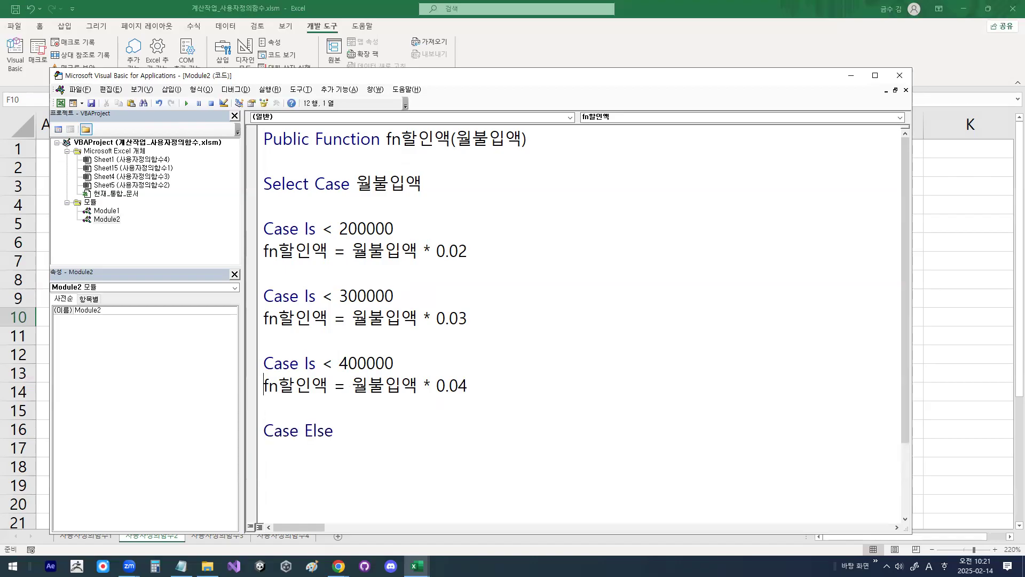
key("shift+End")
key("ctrl+c")
key("Down")
key("Down")
key("Down")
key("ctrl+v")
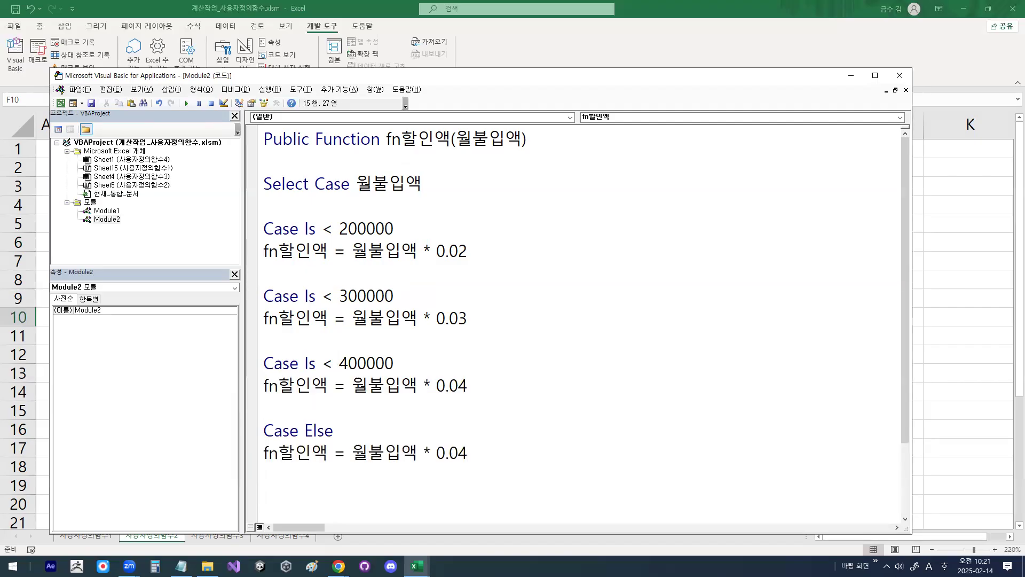
key("BackSpace")
type("5")
Step: Close the Select Case block with End Select after a blank line
key("Return")
key("Return")
key("Hangul")
type("두")
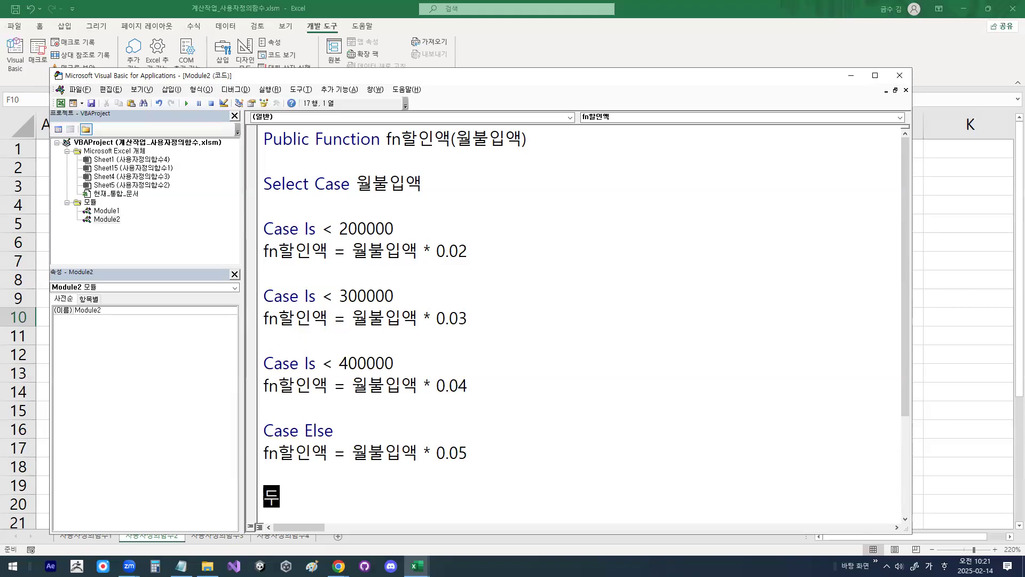
key("BackSpace")
key("BackSpace")
key("Hangul")
type("end")
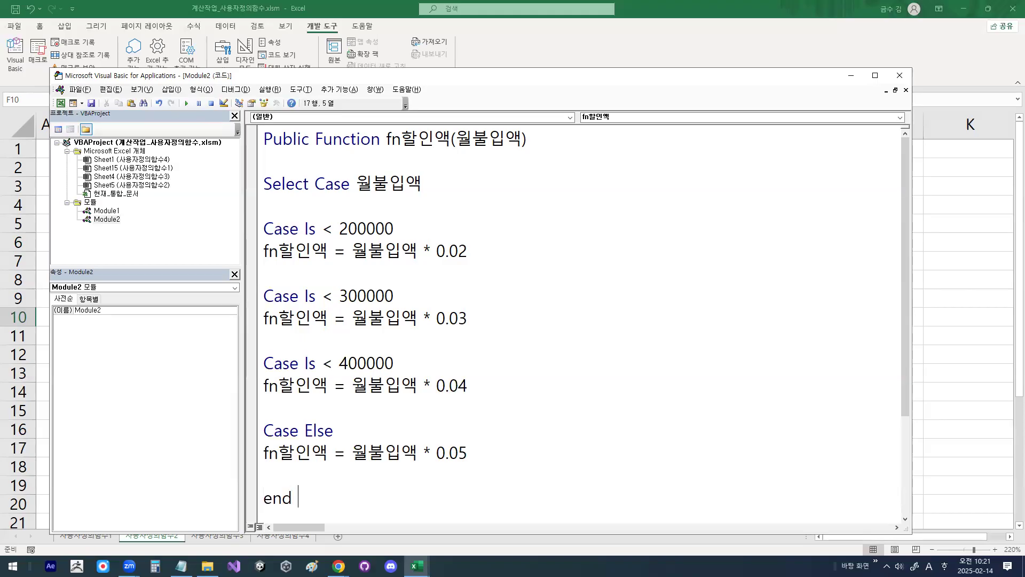
type(" select")
key("Return")
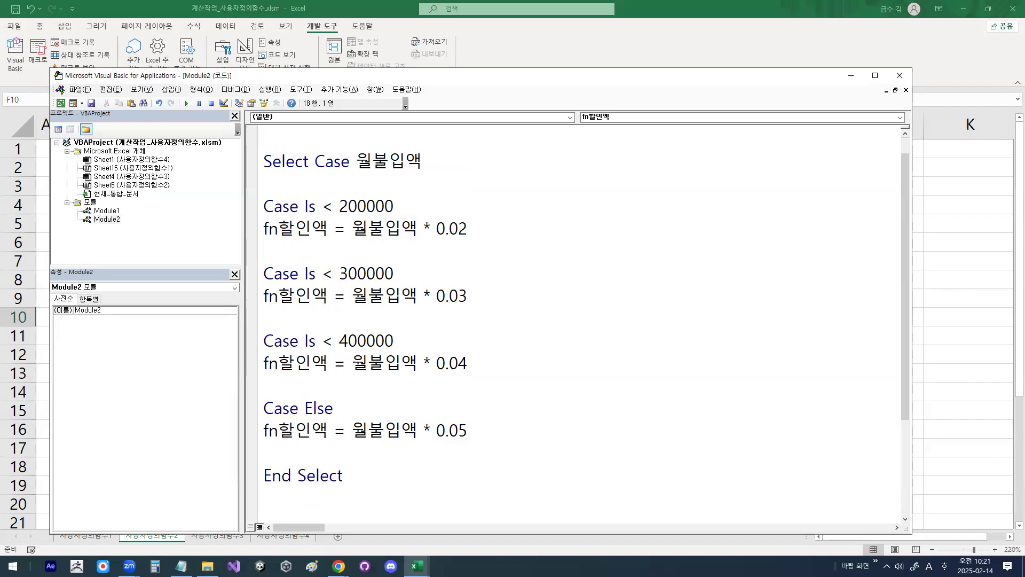
Step: Return to the Excel worksheet and insert the user-defined function fn할인액 into cell H4
left_click_drag(547, 79, 536, 17)
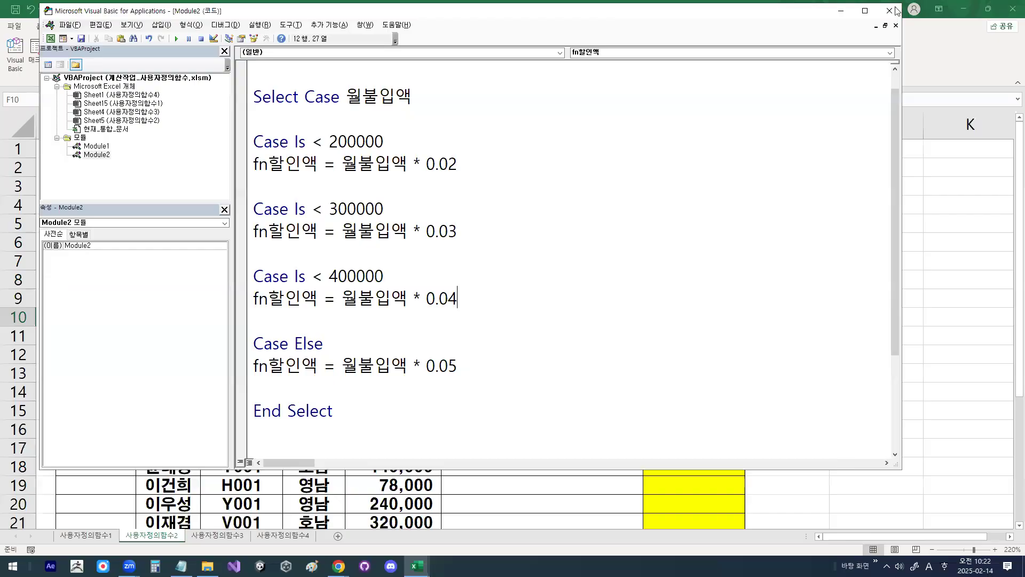
key("alt+F11")
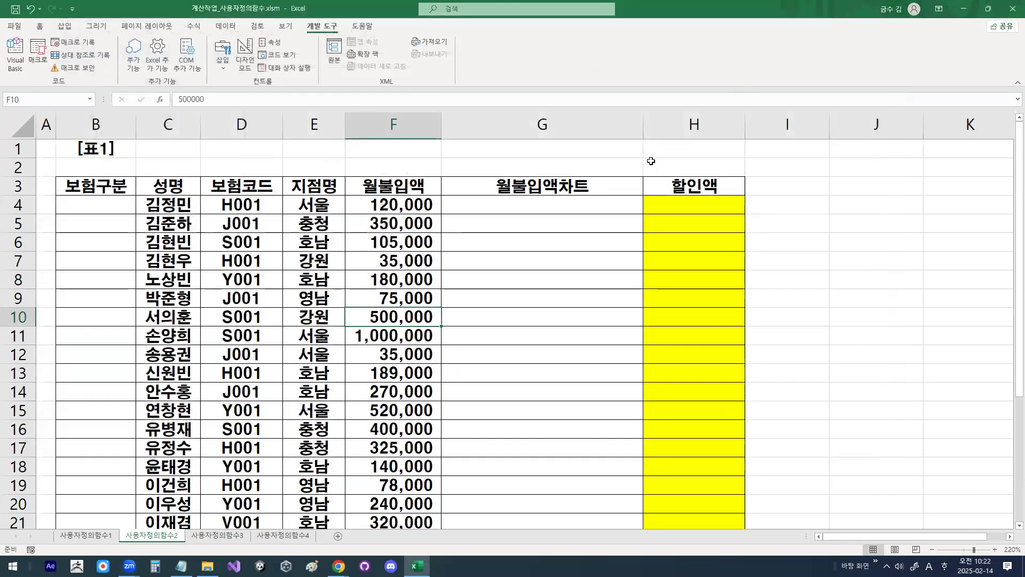
left_click(679, 203)
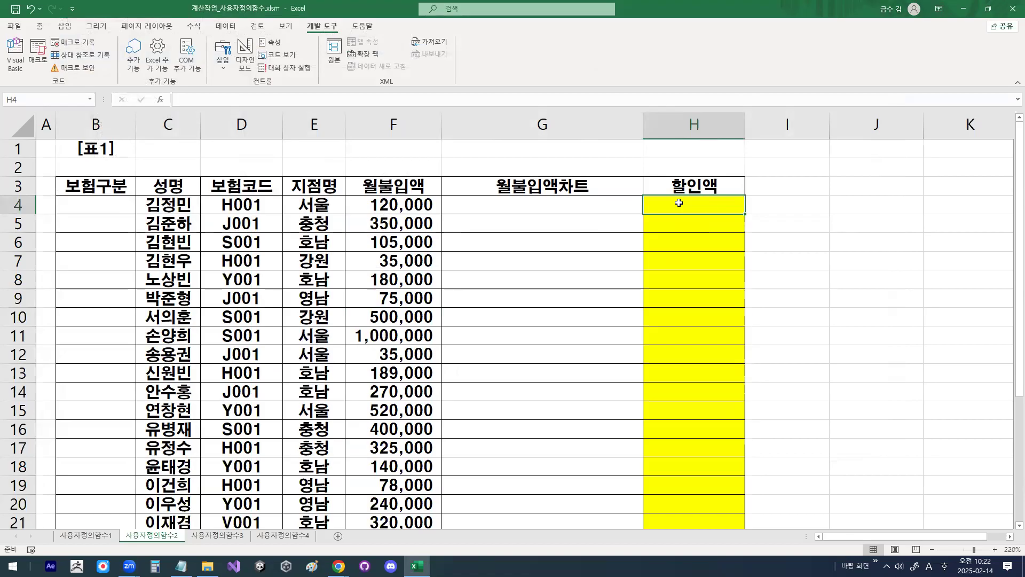
left_click(164, 100)
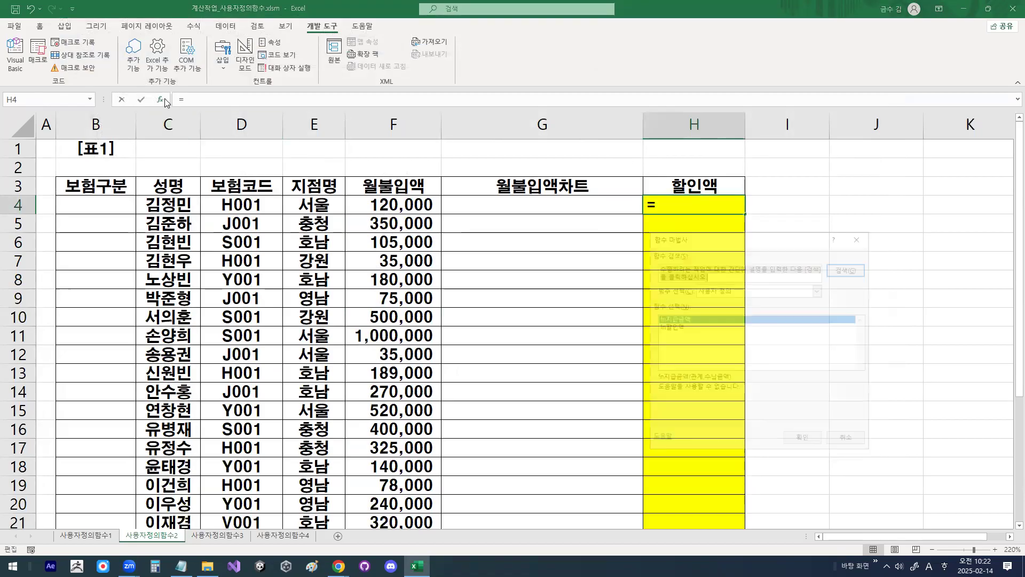
left_click_drag(768, 243, 502, 119)
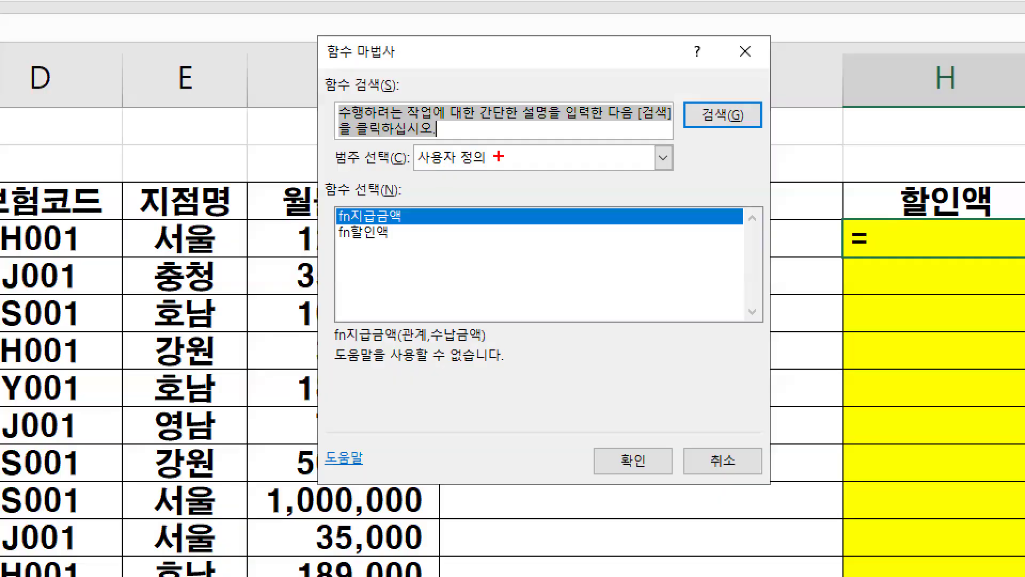
mouse_move(498, 157)
left_mouse_down()
mouse_move(384, 143)
mouse_move(501, 155)
left_mouse_up()
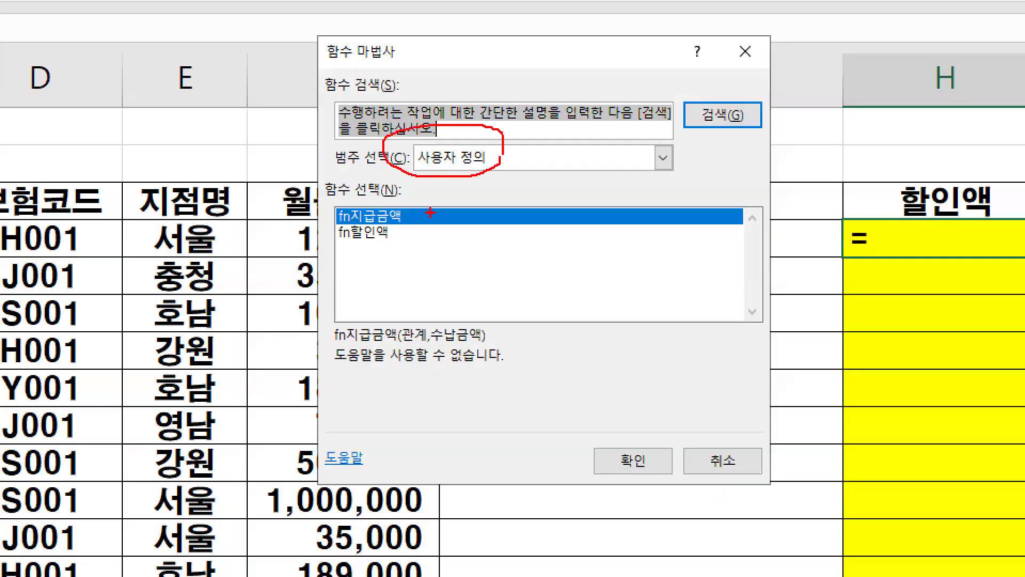
left_click_drag(331, 241, 404, 242)
key("Escape")
left_click(409, 202)
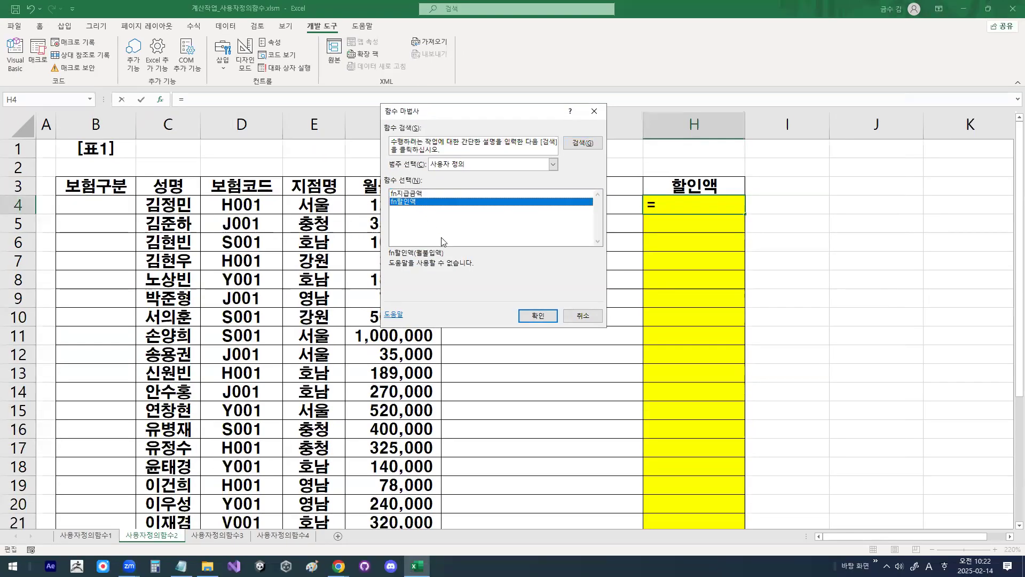
left_click(534, 315)
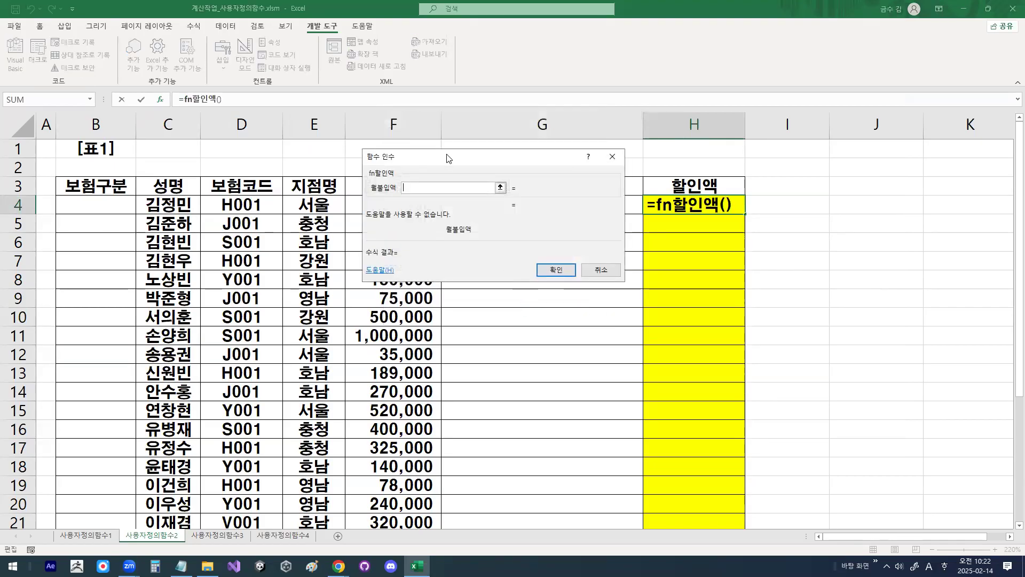
Step: Set the 월불입액 argument of fn할인액 to cell F4 and accept the formula
left_click_drag(449, 157, 622, 240)
left_click(415, 205)
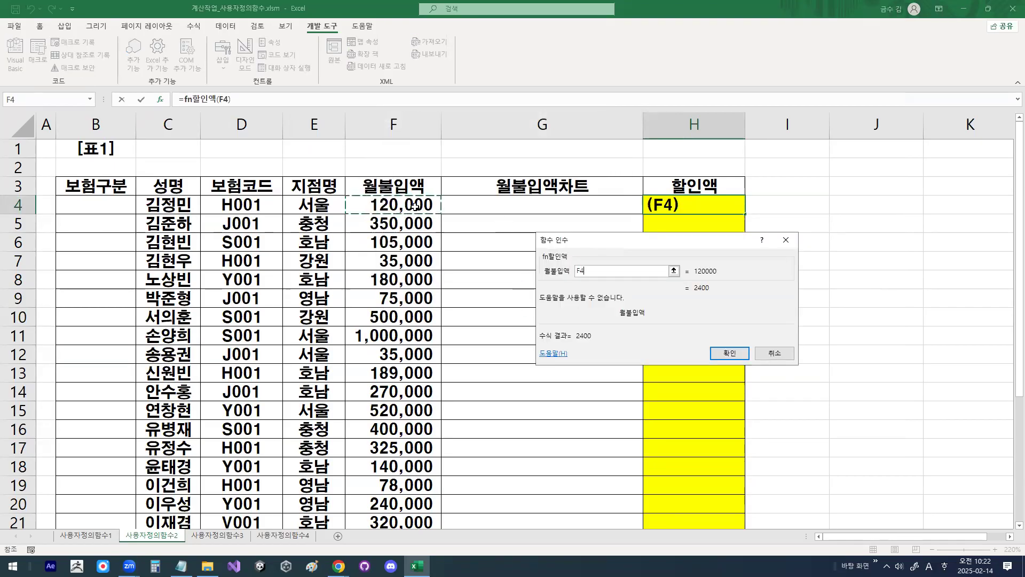
left_click(711, 356)
Step: Fill the fn할인액 formula from H4 down the rest of the 할인액 column
key("ctrl+1")
mouse_move(762, 200)
left_mouse_down()
mouse_move(671, 248)
mouse_move(737, 209)
left_mouse_up()
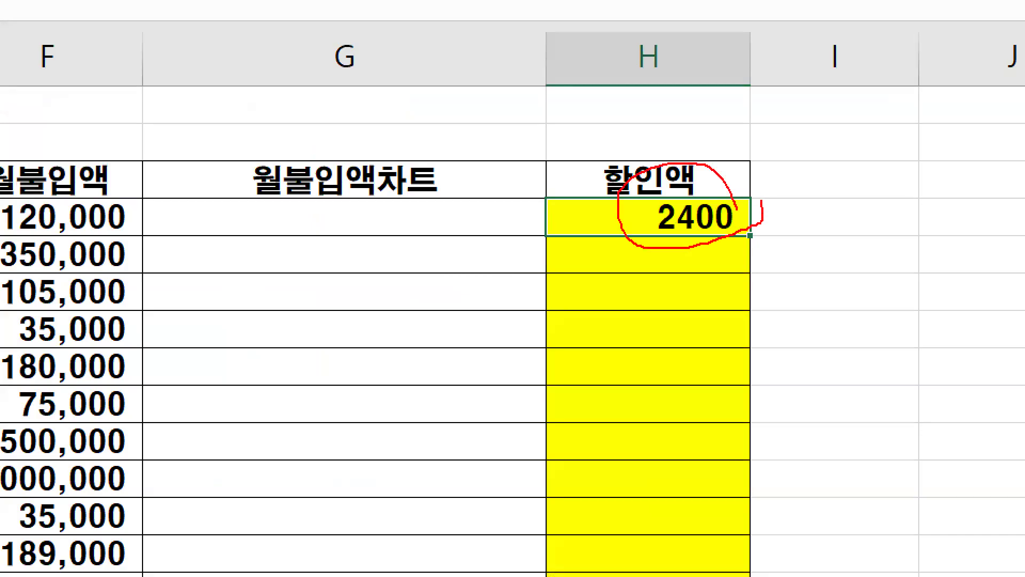
key("Escape")
double_click(745, 214)
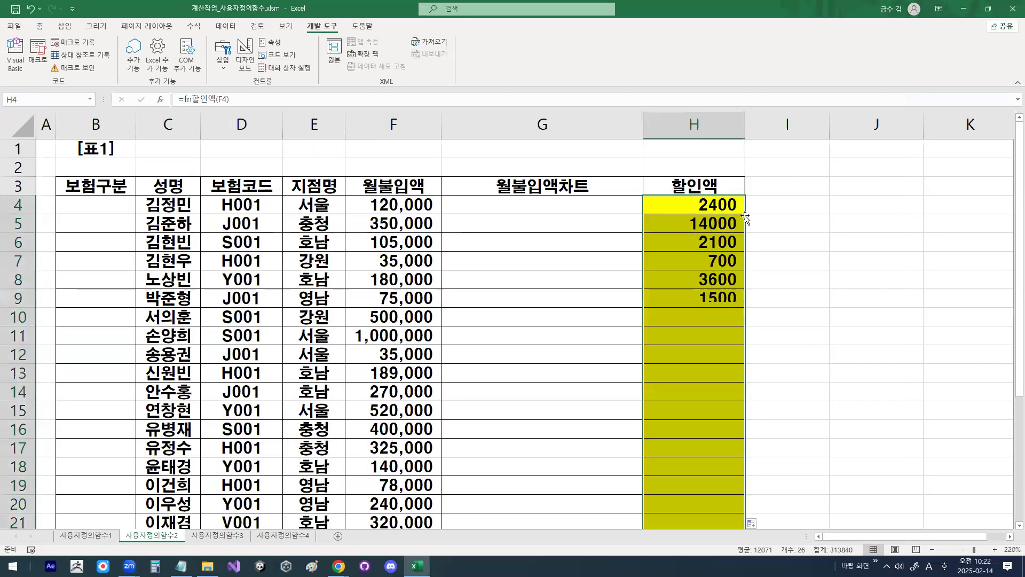
Step: Select cell H4 and review the calculated values in the 할인액 column
left_click(741, 210)
key("ctrl+1")
left_click_drag(687, 198, 666, 324)
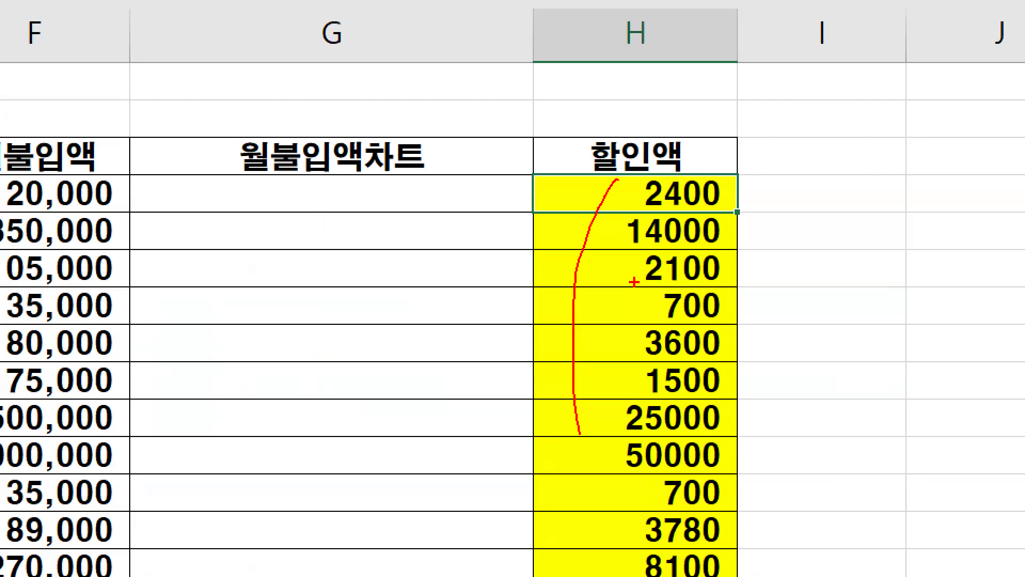
key("Escape")
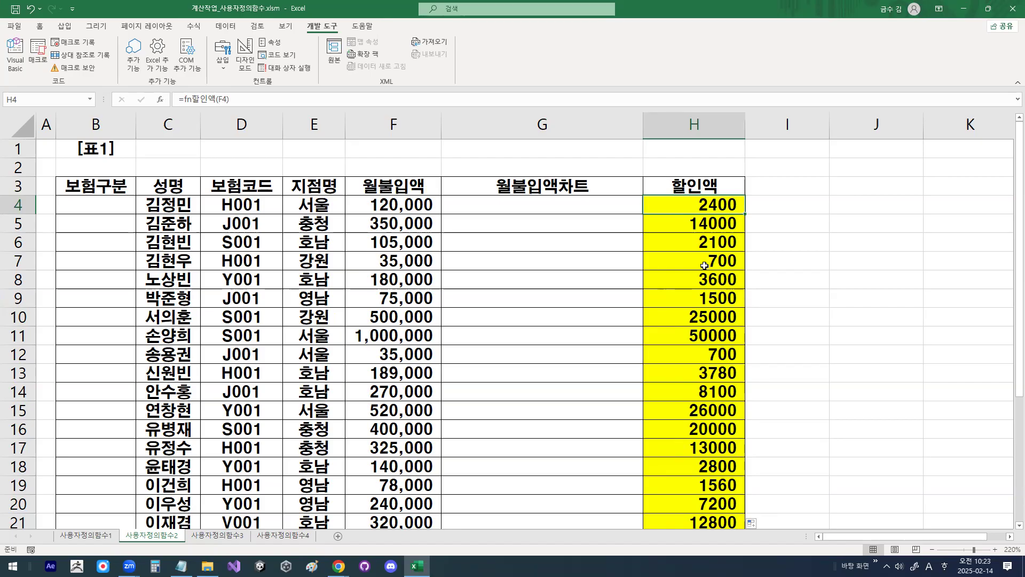
Step: Switch to the 사용자정의함수3 sheet and review the 유형3 section of the Notepad notes, including the correction from 합계 to 총점
key("ctrl+Page_Down")
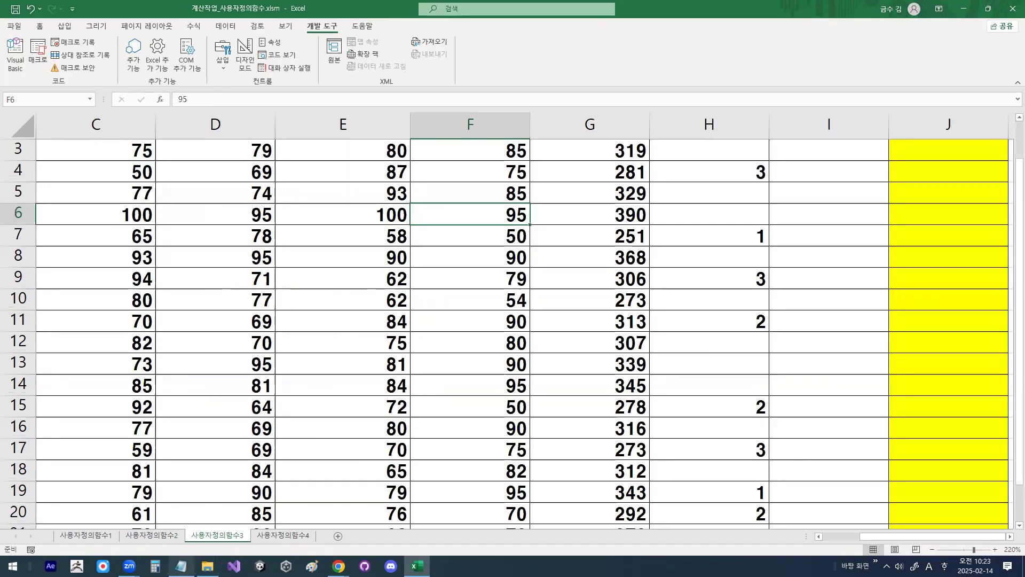
left_click(182, 565)
scroll(272, 333, "down", 8)
scroll(271, 333, "down", 2)
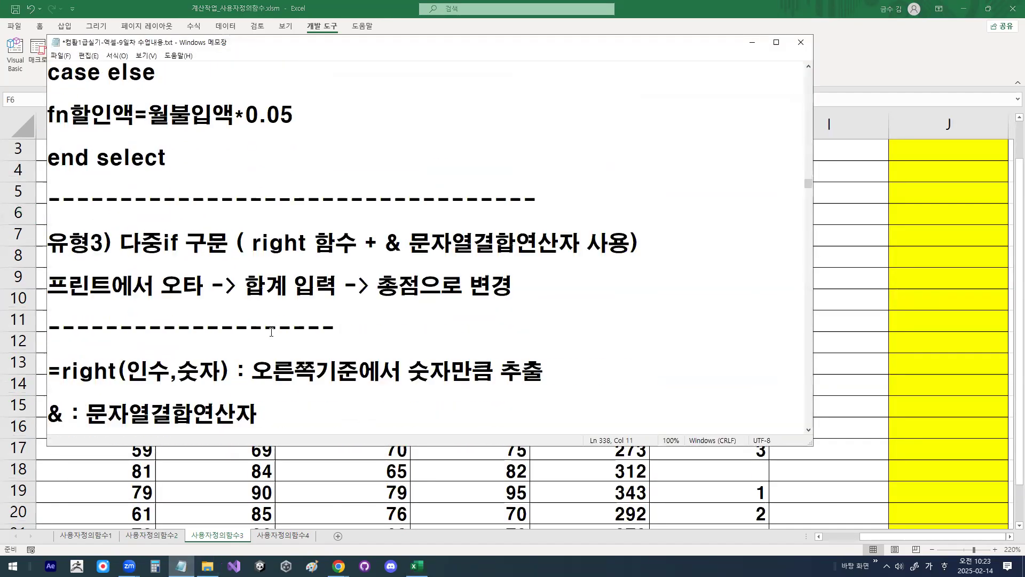
left_click_drag(55, 287, 432, 289)
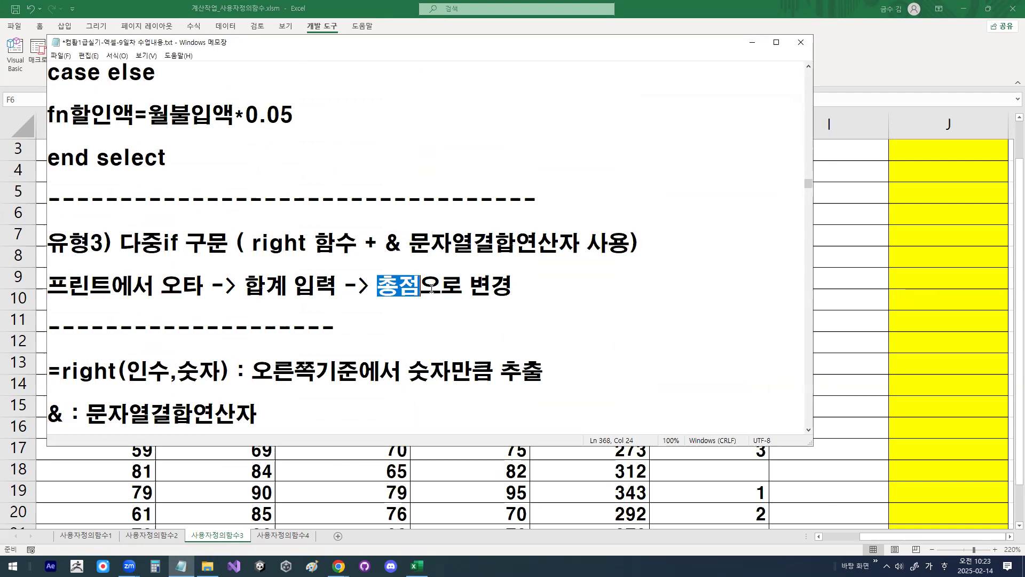
left_click_drag(245, 286, 288, 286)
left_click(386, 284)
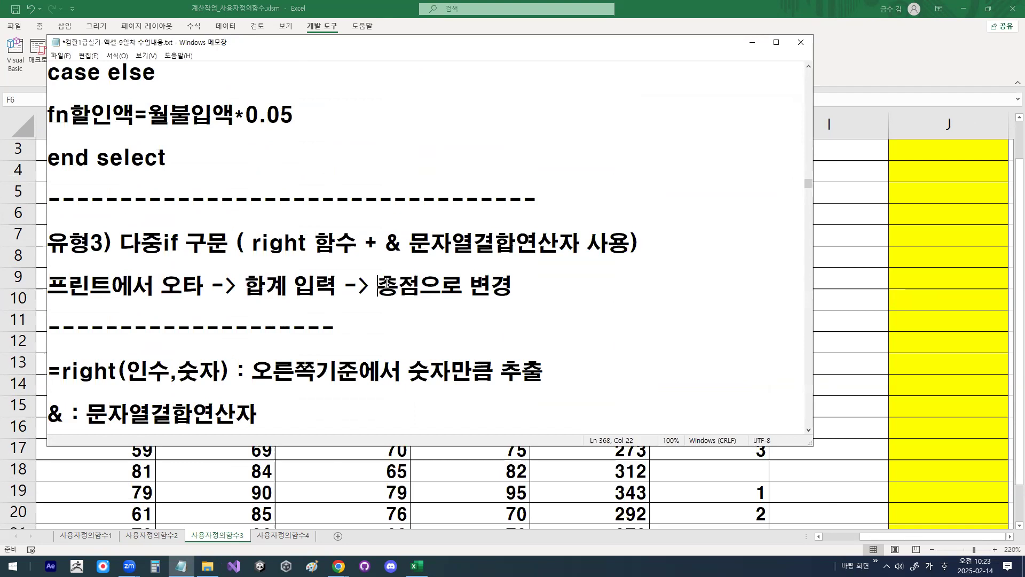
left_click_drag(386, 284, 418, 284)
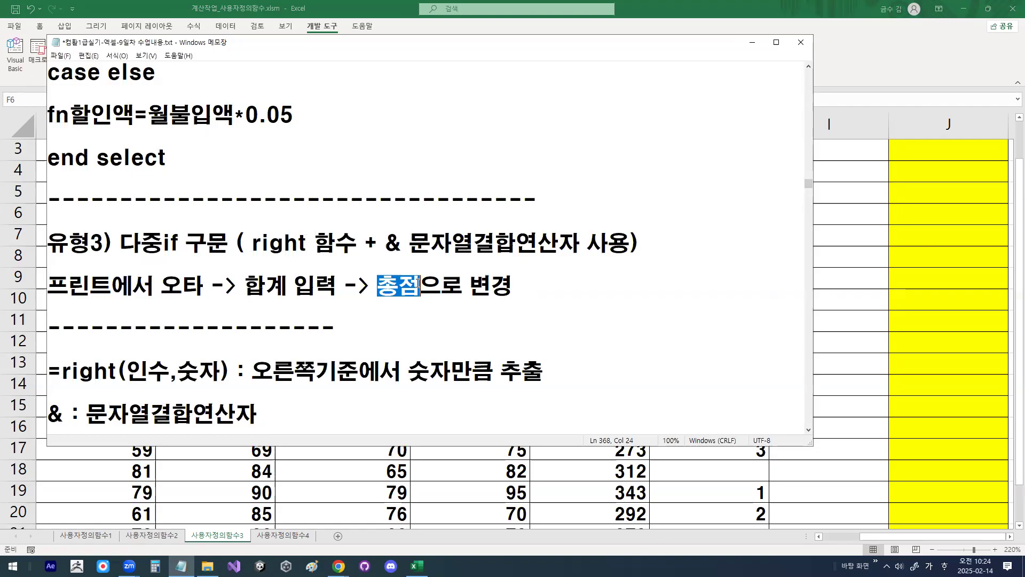
Step: Return to the 사용자정의함수3 sheet in Excel and examine the 구분코드 values and the 총점 formula in G3
left_click(752, 42)
scroll(201, 165, "up", 1)
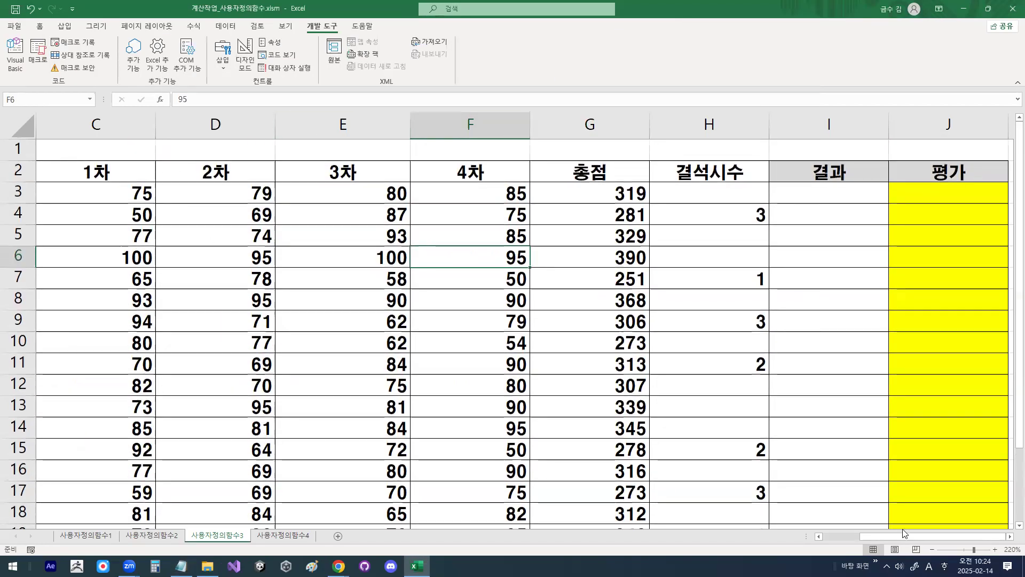
left_click_drag(891, 536, 851, 535)
left_click(93, 197)
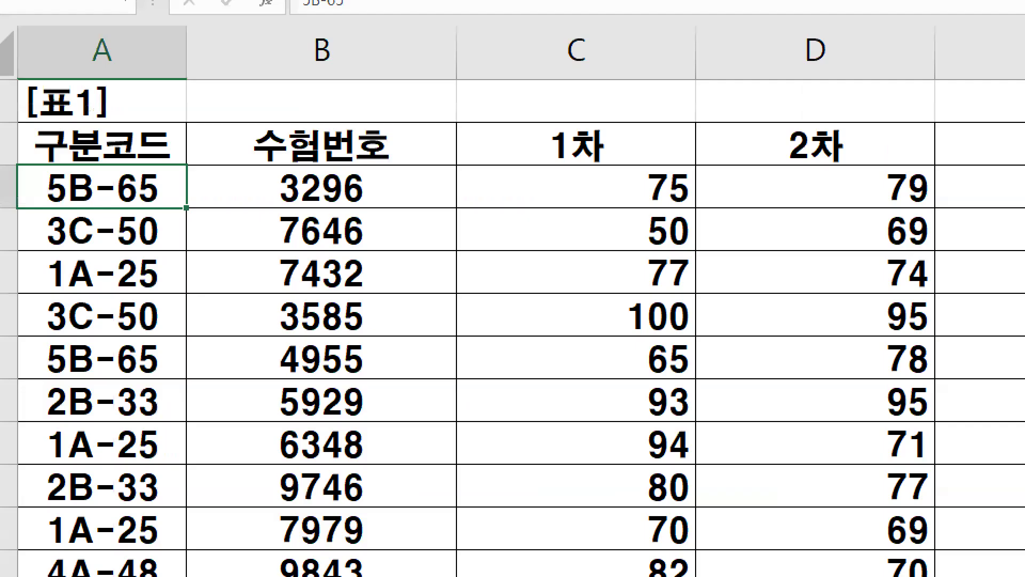
mouse_move(156, 197)
left_mouse_down()
mouse_move(114, 187)
mouse_move(155, 173)
mouse_move(154, 185)
left_mouse_up()
key("Escape")
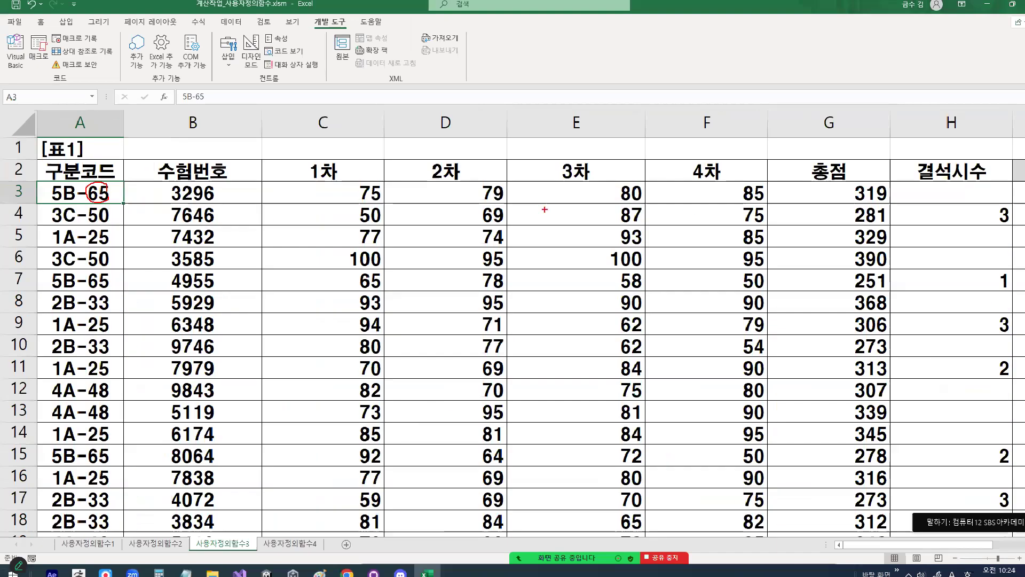
left_click(848, 197)
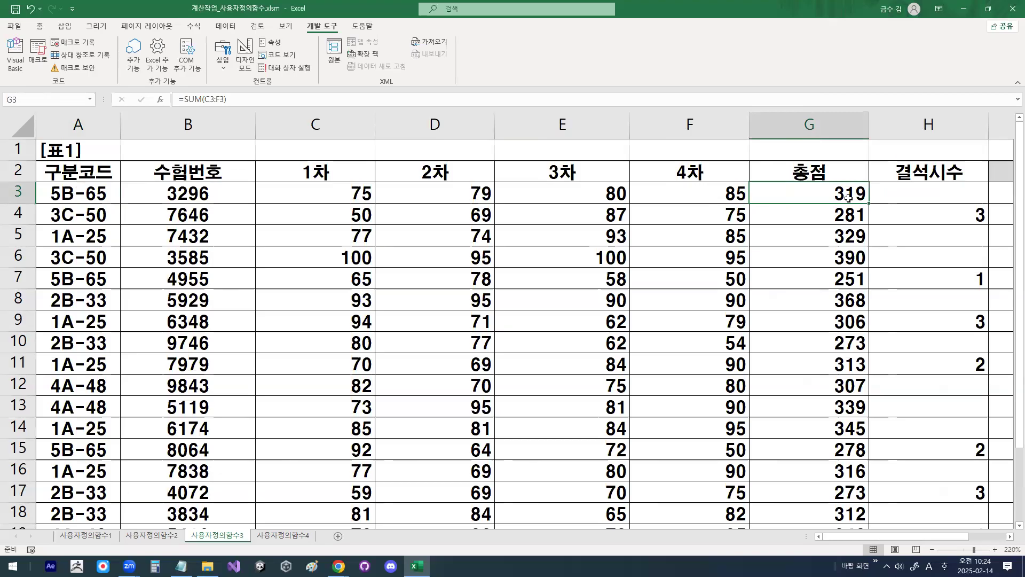
key("ctrl+1")
mouse_move(873, 194)
left_mouse_down()
mouse_move(827, 178)
mouse_move(866, 191)
left_mouse_up()
key("Escape")
Step: Select the first 평가 cell, J3, and examine how it relates to the last two characters of the 구분코드 values
left_click(1009, 537)
left_click(823, 194)
key("ctrl+1")
mouse_move(829, 196)
left_mouse_down()
mouse_move(812, 174)
mouse_move(834, 209)
left_mouse_up()
mouse_move(915, 198)
left_mouse_down()
mouse_move(884, 141)
mouse_move(888, 187)
left_mouse_up()
key("Escape")
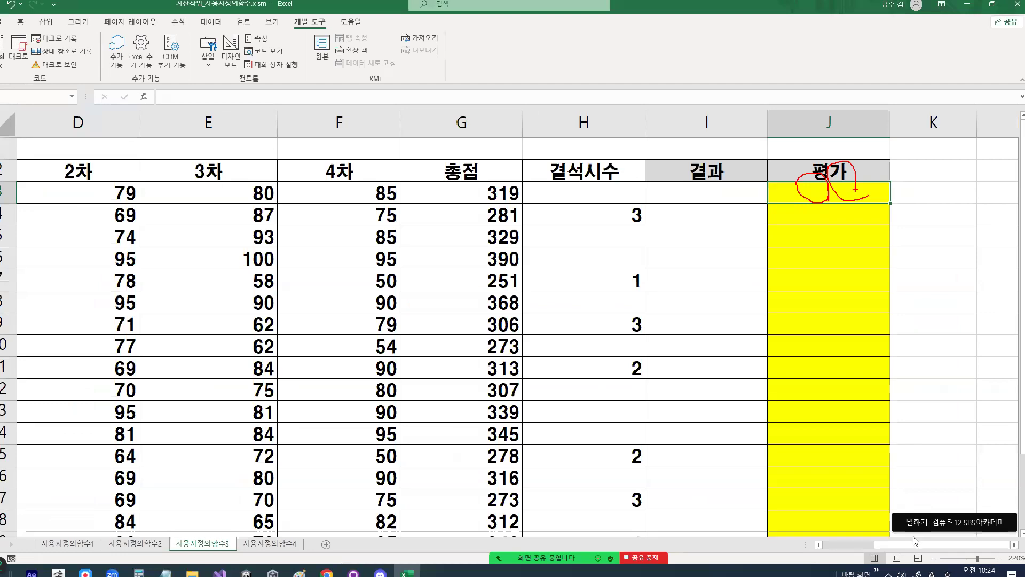
left_click_drag(915, 537, 844, 537)
key("ctrl+1")
left_click(128, 198)
mouse_move(158, 184)
left_mouse_down()
mouse_move(130, 202)
mouse_move(159, 179)
left_mouse_up()
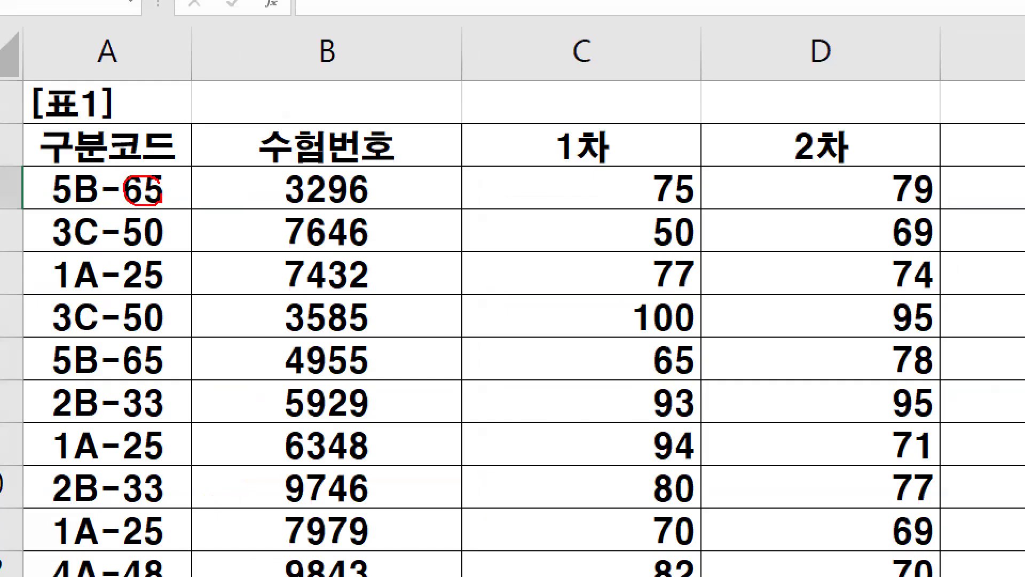
mouse_move(421, 231)
left_mouse_down()
mouse_move(498, 176)
mouse_move(526, 247)
mouse_move(558, 267)
left_mouse_up()
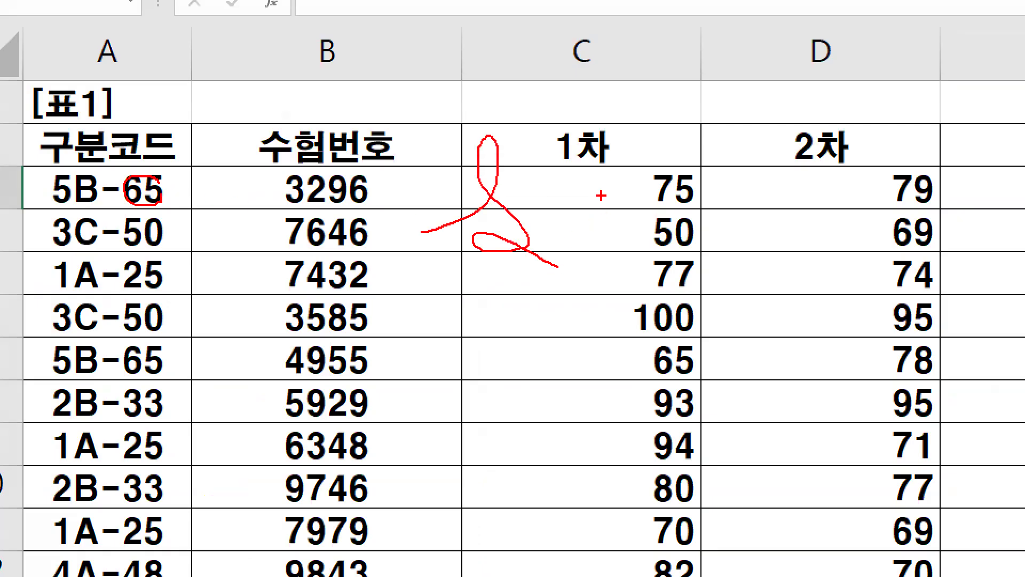
key("Escape")
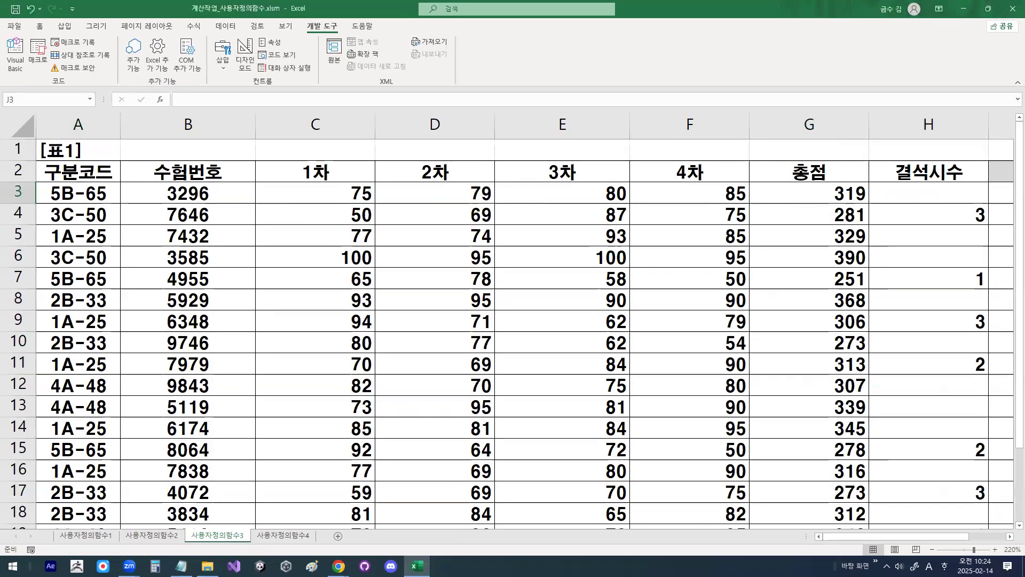
Step: Reopen the Notepad notes and study the right(인수,숫자) function and the & string concatenation operator
left_click(181, 566)
scroll(86, 210, "down", 2)
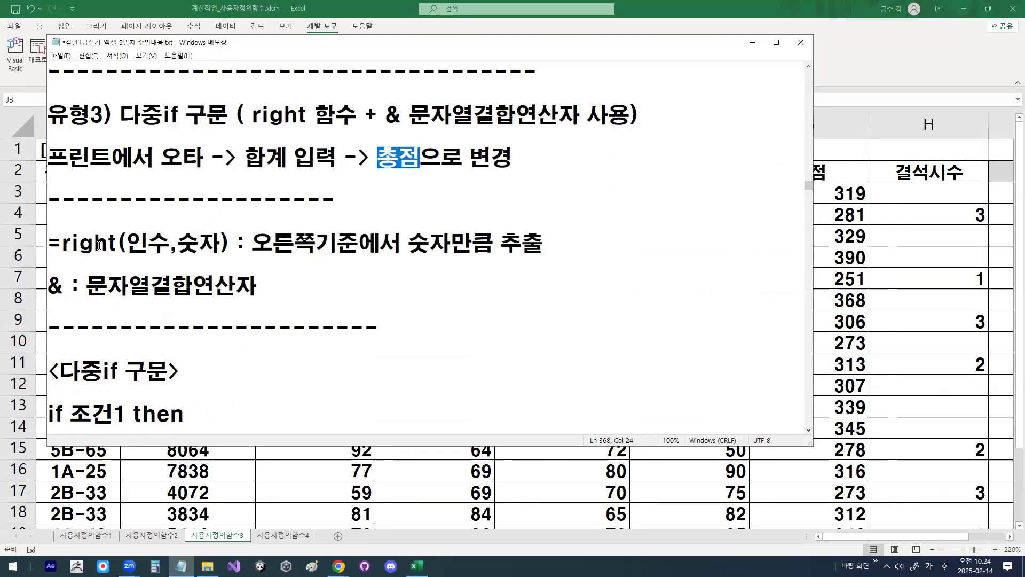
left_click_drag(136, 245, 170, 244)
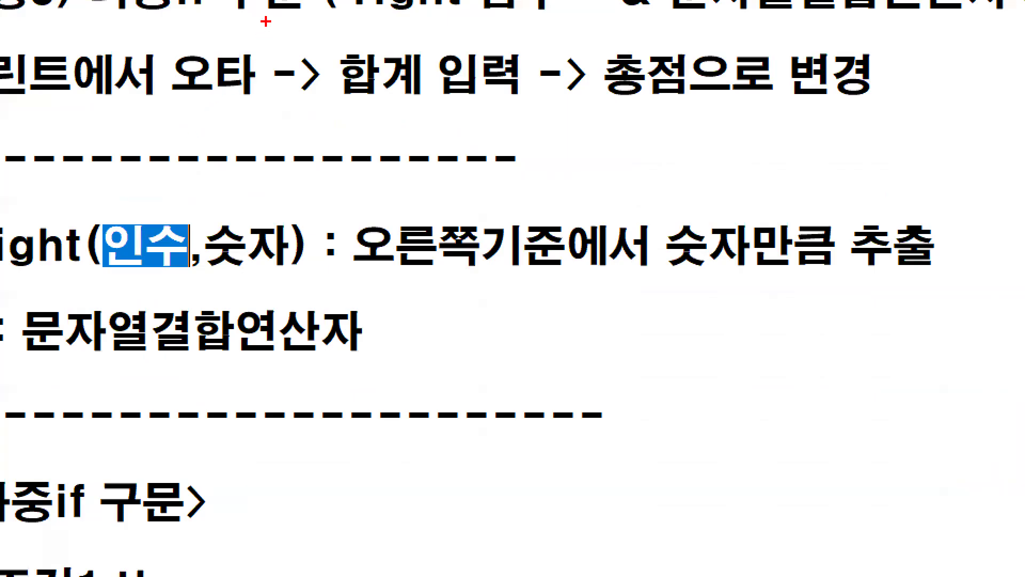
mouse_move(266, 2)
left_mouse_down()
mouse_move(136, 226)
mouse_move(198, 185)
left_mouse_up()
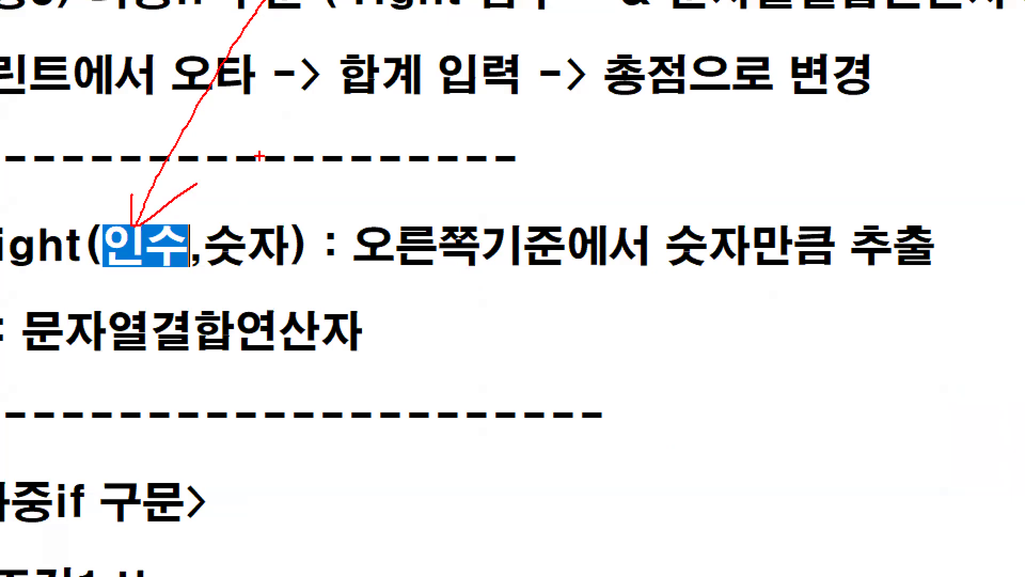
mouse_move(287, 255)
left_mouse_down()
mouse_move(218, 257)
mouse_move(279, 243)
left_mouse_up()
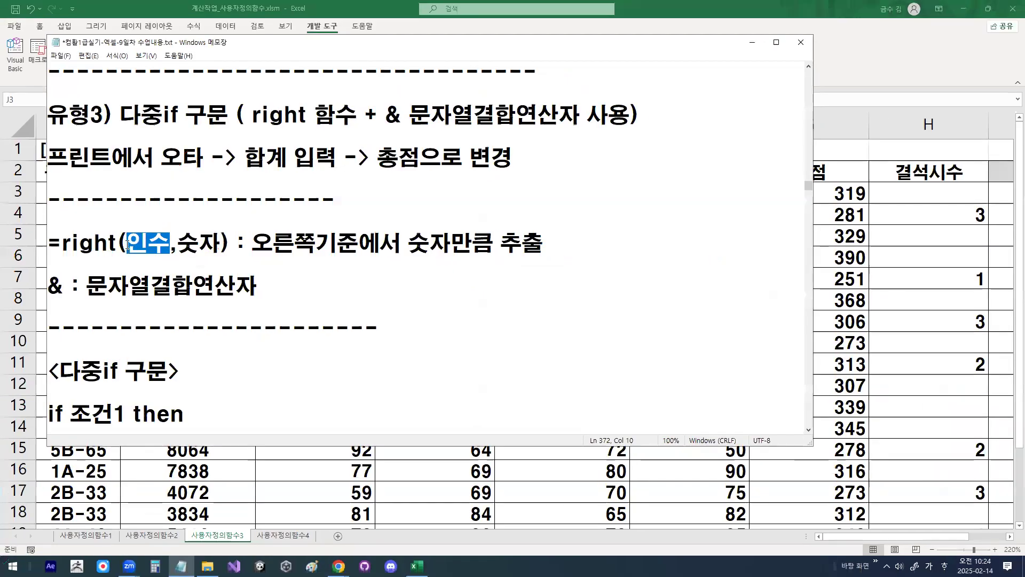
left_click_drag(127, 243, 338, 243)
left_click_drag(408, 244, 563, 246)
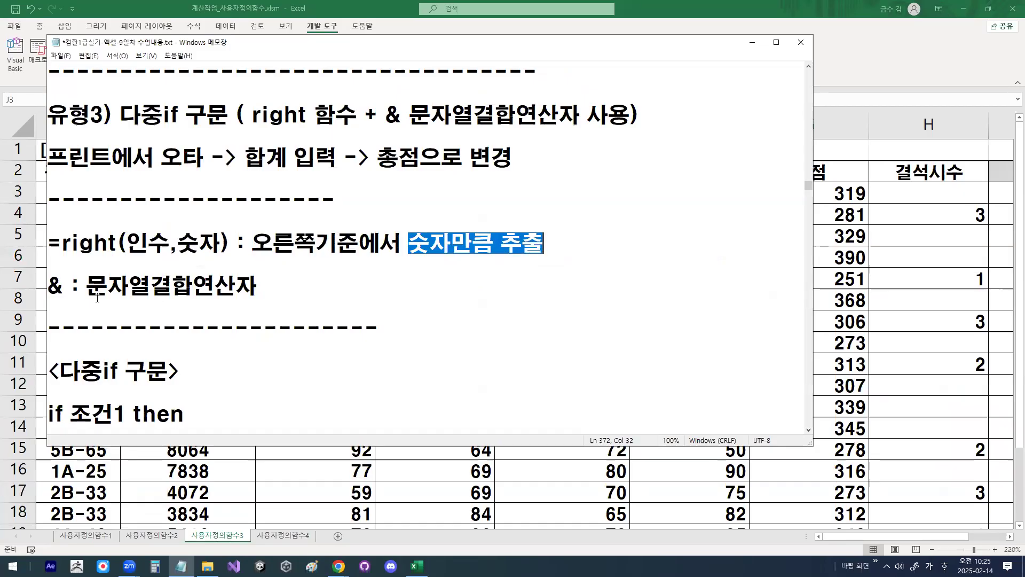
left_click_drag(48, 286, 63, 285)
left_click_drag(63, 243, 235, 243)
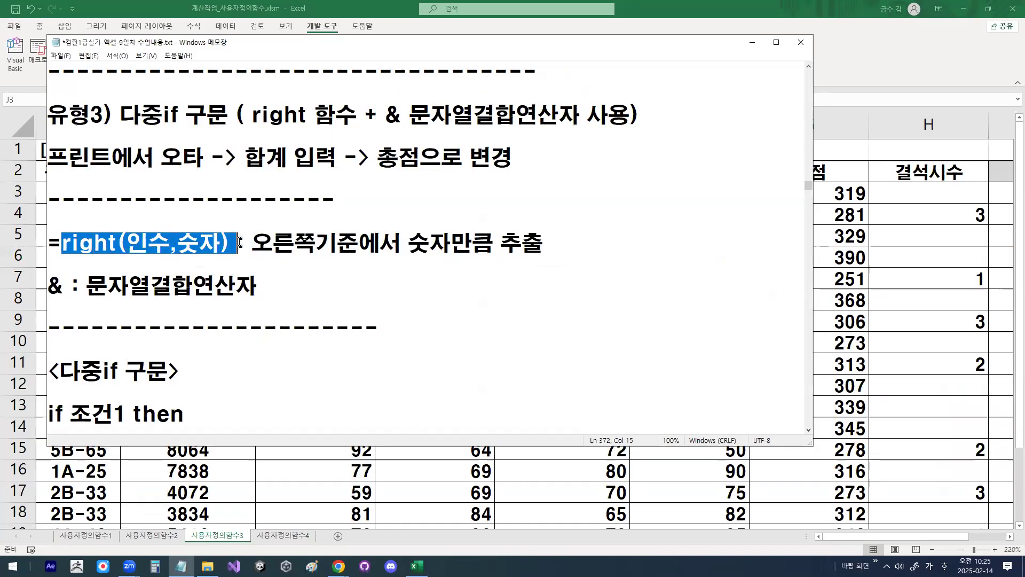
left_click_drag(65, 285, 55, 287)
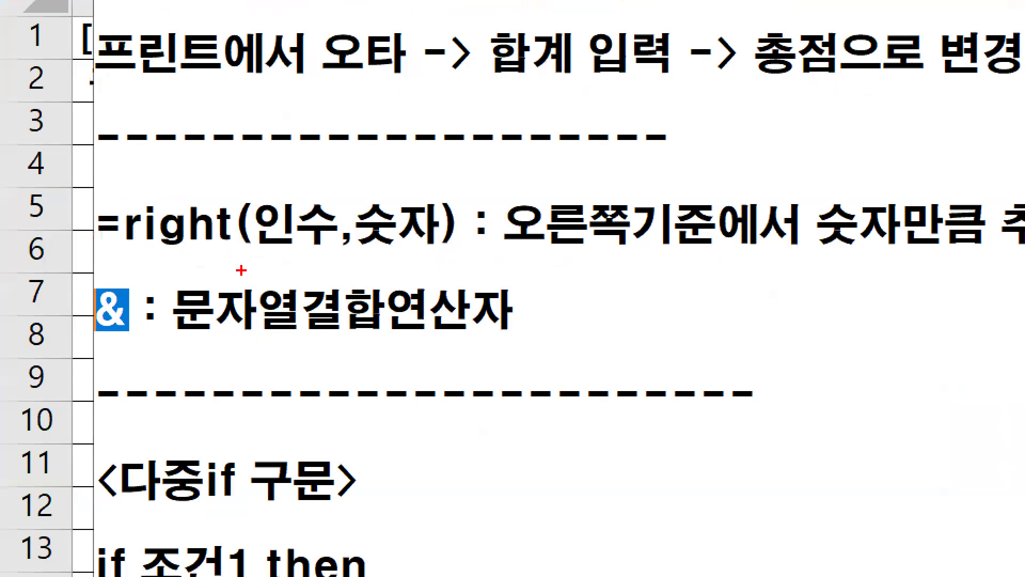
mouse_move(121, 268)
left_mouse_down()
mouse_move(57, 295)
mouse_move(130, 256)
left_mouse_up()
left_click_drag(262, 251, 255, 286)
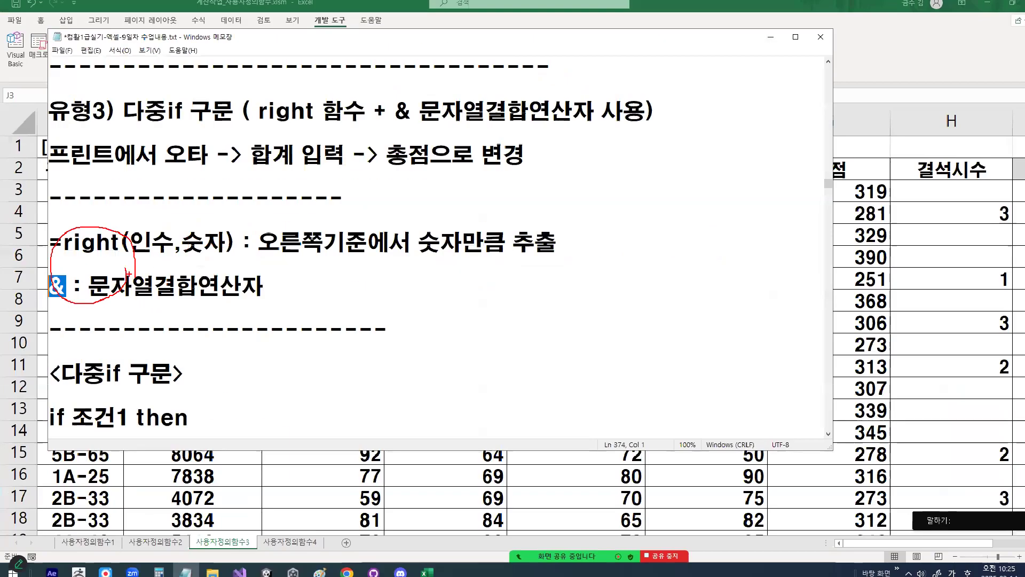
Step: Study the 다중if 구문 template in the notes, covering the if, elseif and else conditions with their statements
scroll(144, 203, "down", 2)
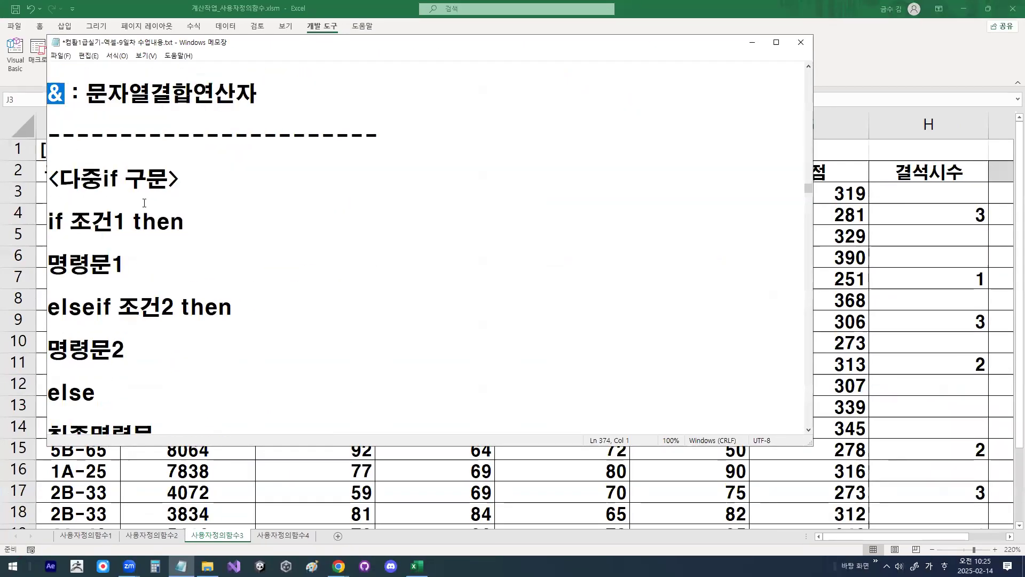
scroll(144, 203, "down", 1)
left_click_drag(70, 157, 127, 155)
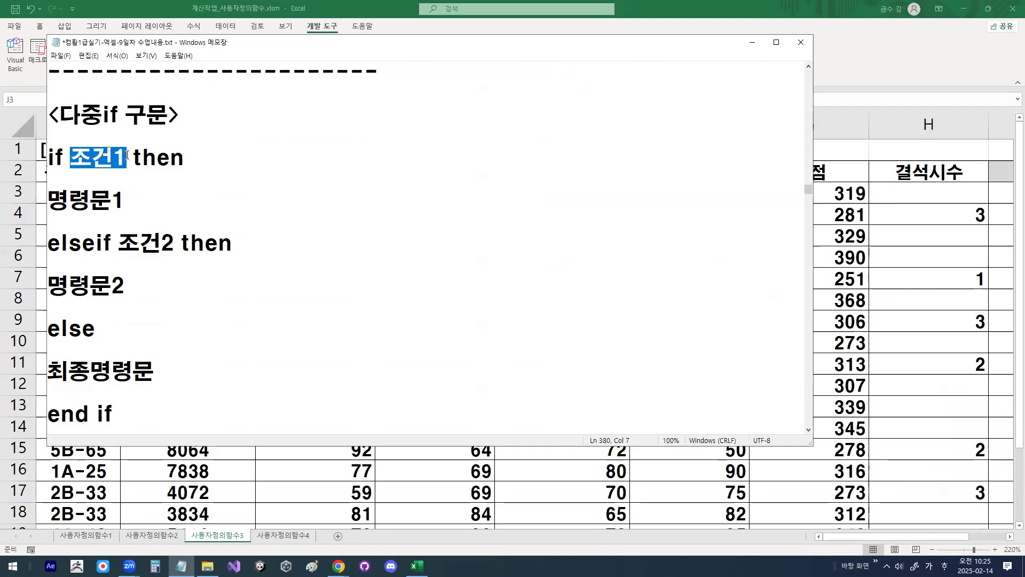
left_click_drag(125, 200, 47, 201)
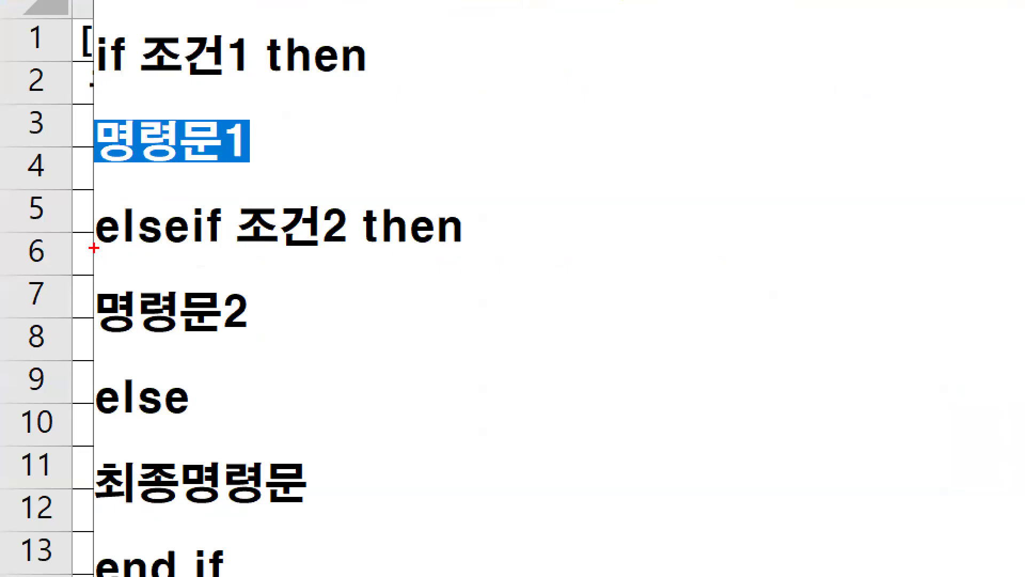
left_click_drag(93, 248, 221, 245)
mouse_move(350, 242)
left_mouse_down()
mouse_move(220, 228)
mouse_move(346, 214)
left_mouse_up()
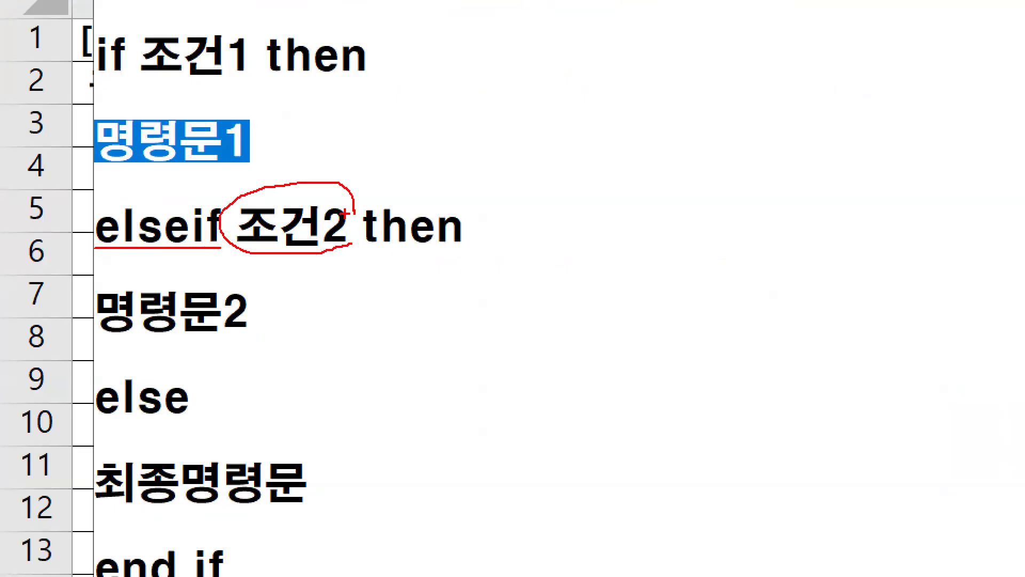
left_click_drag(47, 157, 139, 203)
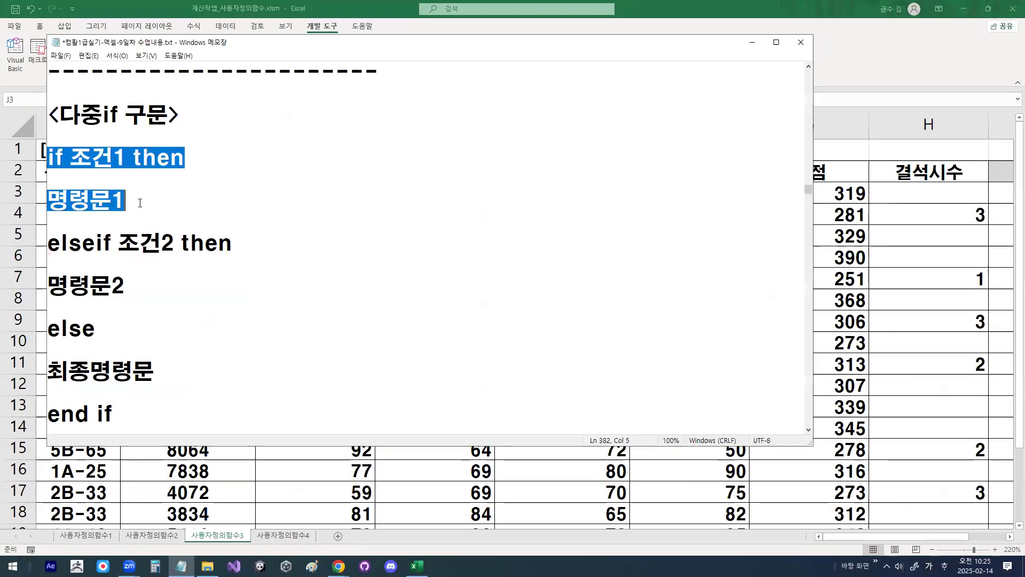
left_click(92, 246)
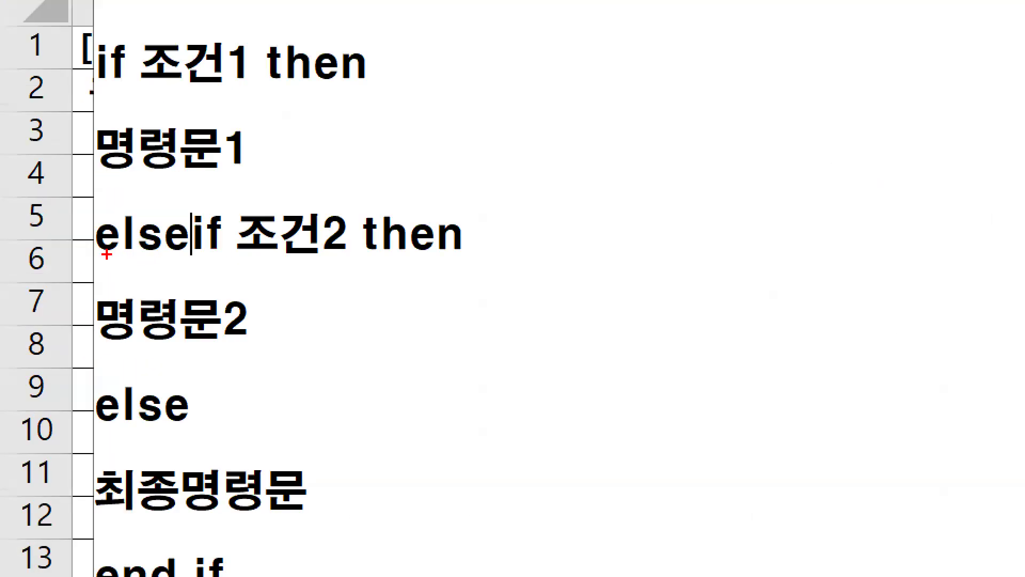
left_click_drag(51, 255, 92, 250)
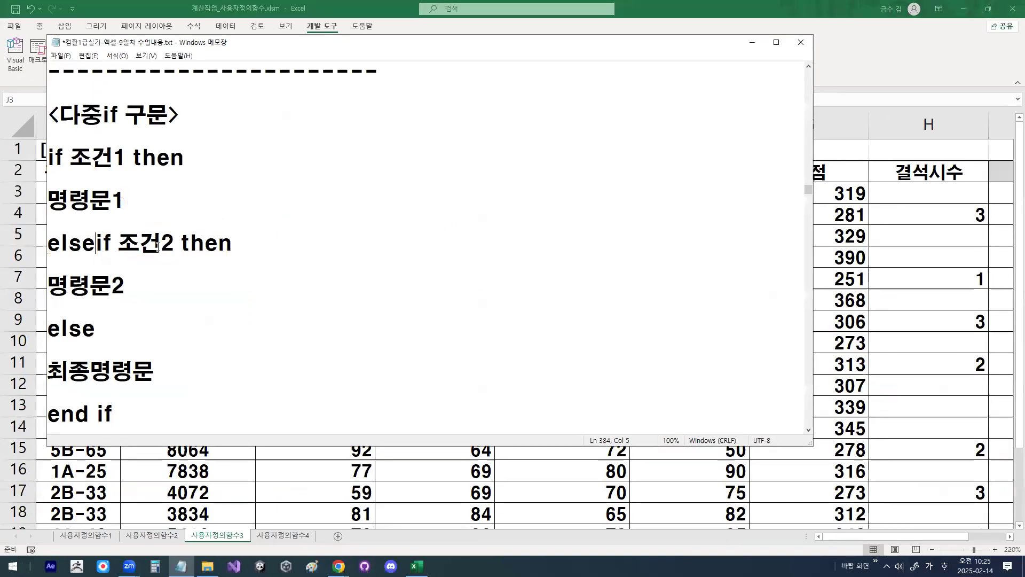
left_click_drag(161, 243, 172, 247)
left_click_drag(111, 286, 124, 285)
left_click_drag(48, 243, 142, 284)
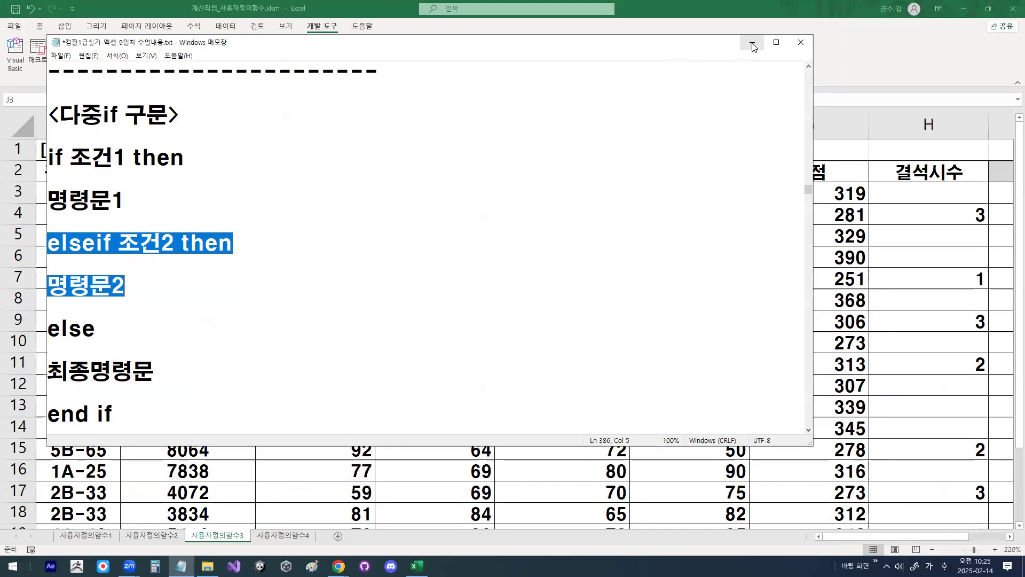
Step: Put the notes away and return to the 사용자정의함수3 worksheet in Excel
left_click(752, 45)
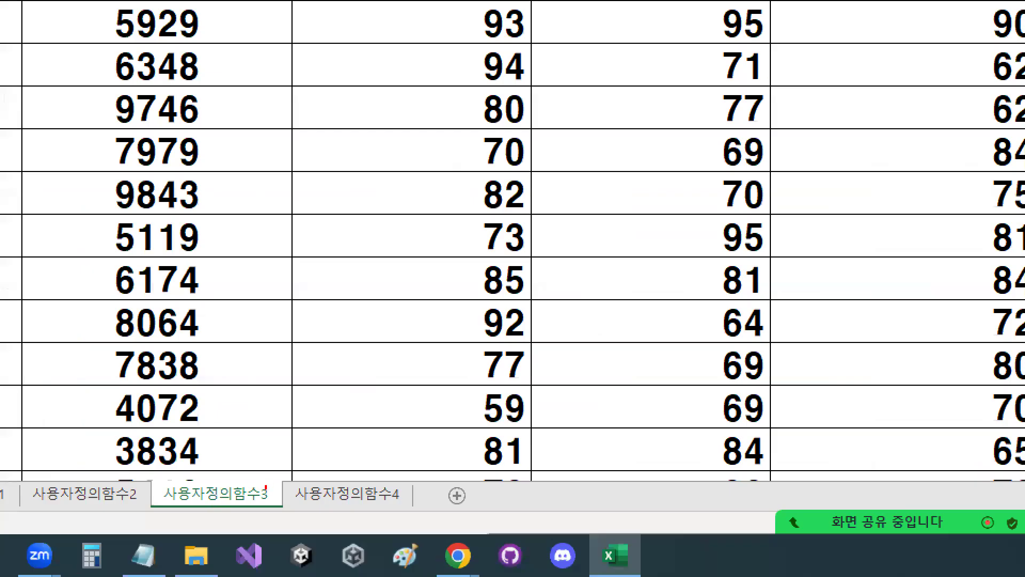
left_click_drag(241, 533, 195, 526)
left_click_drag(170, 474, 262, 476)
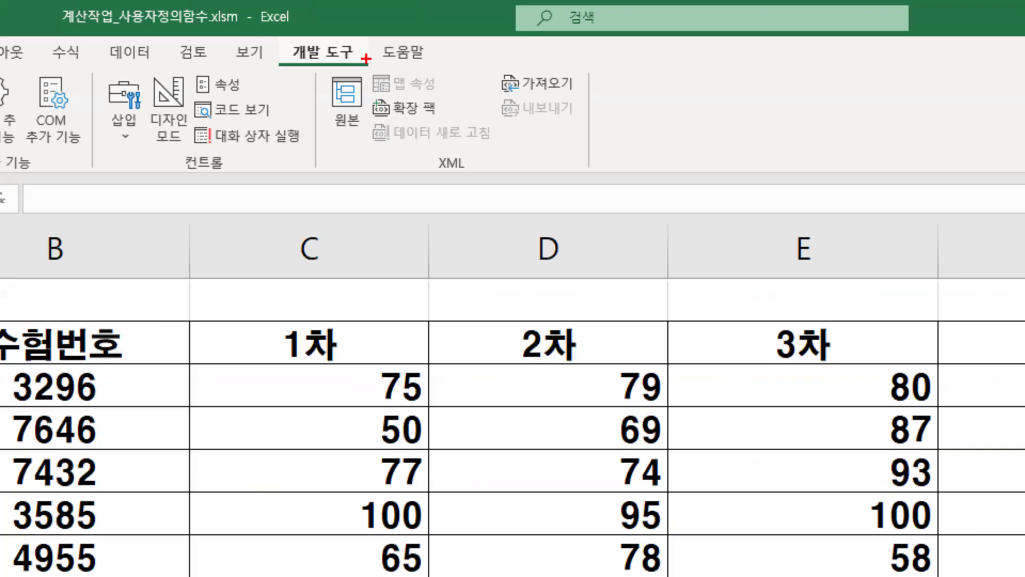
Step: Open the Visual Basic editor and copy "Public Function fn" from the fn할인액 declaration in Module2
mouse_move(365, 58)
left_mouse_down()
mouse_move(275, 65)
mouse_move(275, 36)
mouse_move(368, 59)
left_mouse_up()
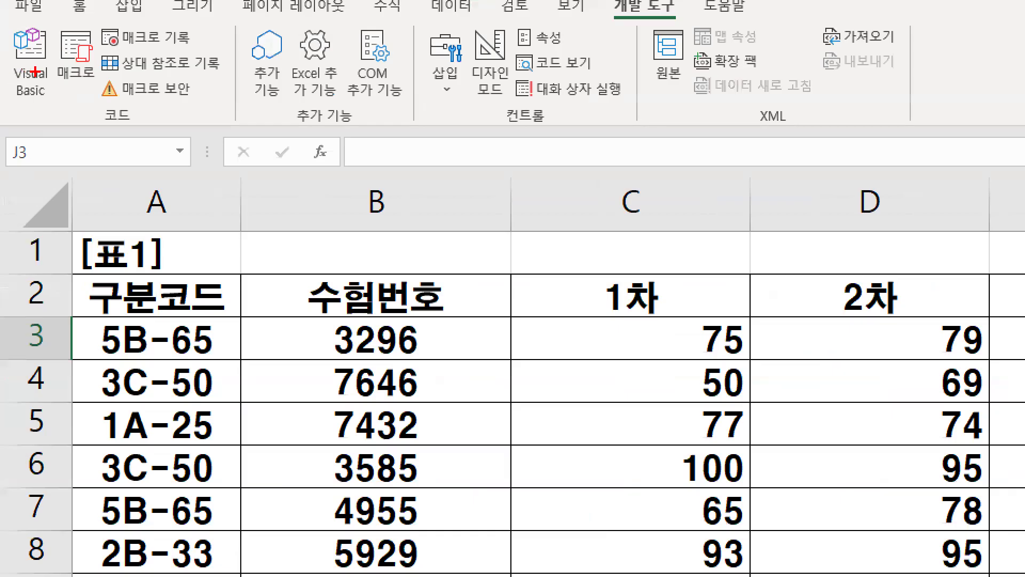
mouse_move(35, 71)
left_mouse_down()
mouse_move(48, 90)
mouse_move(6, 62)
mouse_move(55, 68)
left_mouse_up()
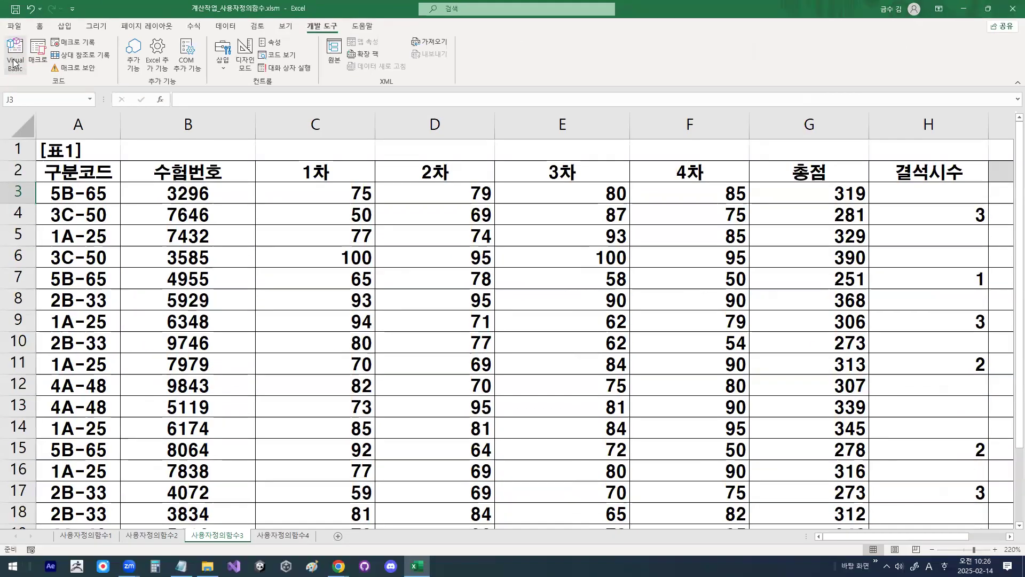
left_click(16, 55)
scroll(369, 153, "up", 1)
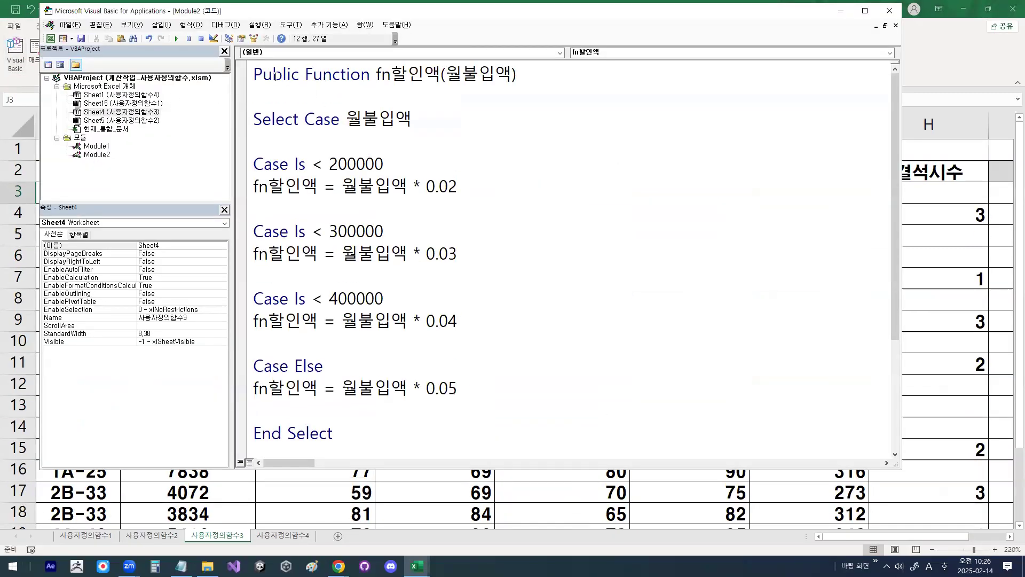
left_click_drag(253, 83, 376, 83)
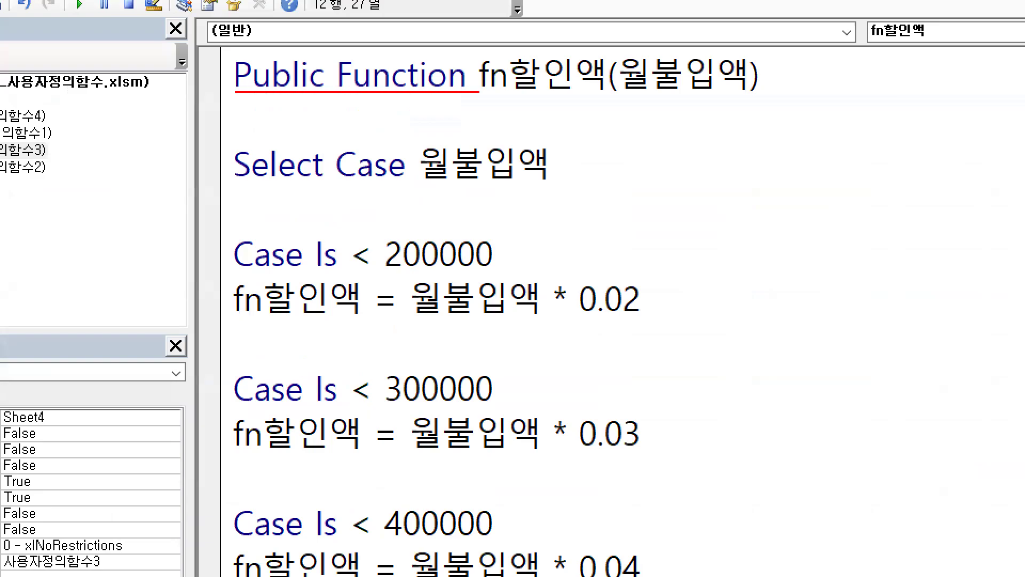
left_click_drag(479, 92, 500, 92)
left_click_drag(508, 31, 512, 115)
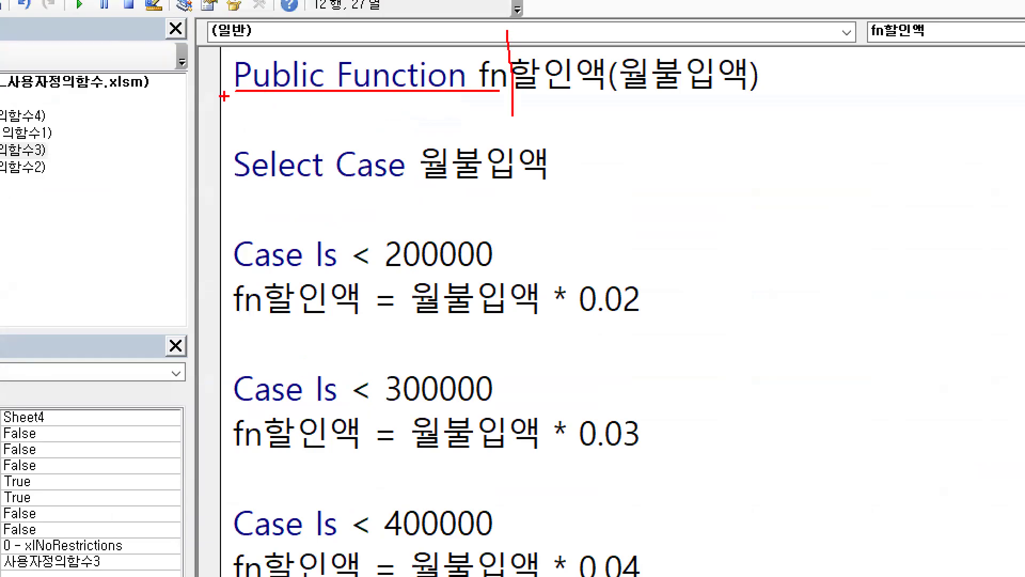
key("Escape")
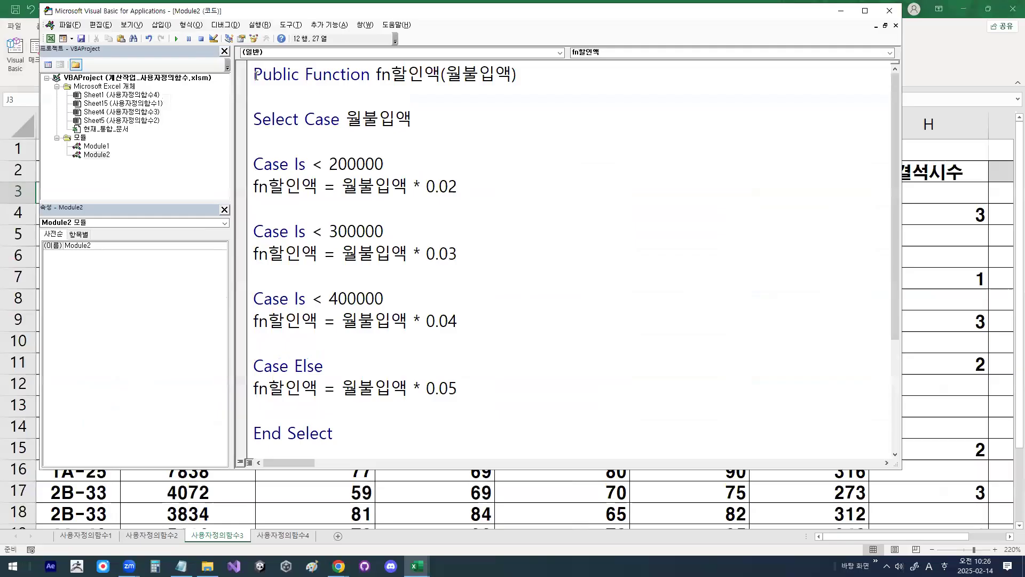
left_click_drag(257, 75, 391, 76)
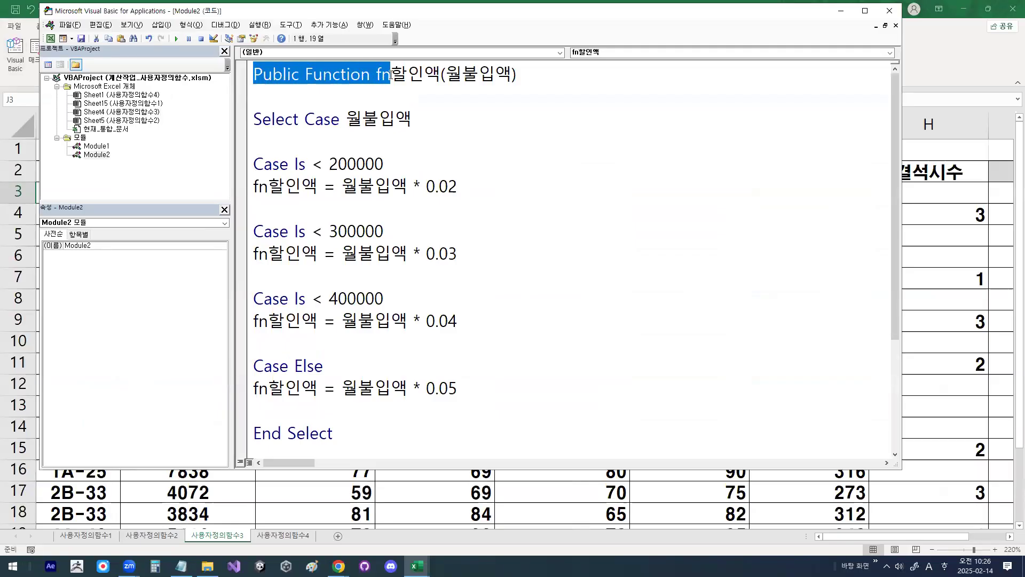
left_click(390, 74)
Step: Insert a new code module into the 계산작업_사용자정의함수.xlsm project
left_click(161, 25)
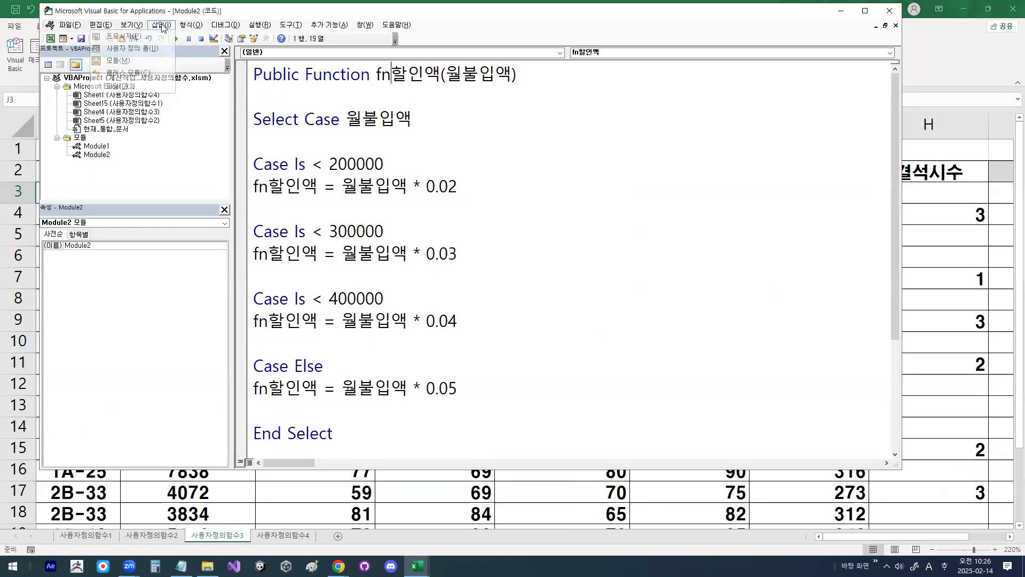
key("ctrl+1")
mouse_move(148, 72)
left_mouse_down()
mouse_move(98, 79)
mouse_move(147, 55)
left_mouse_up()
key("Escape")
left_click(161, 26)
left_click(123, 62)
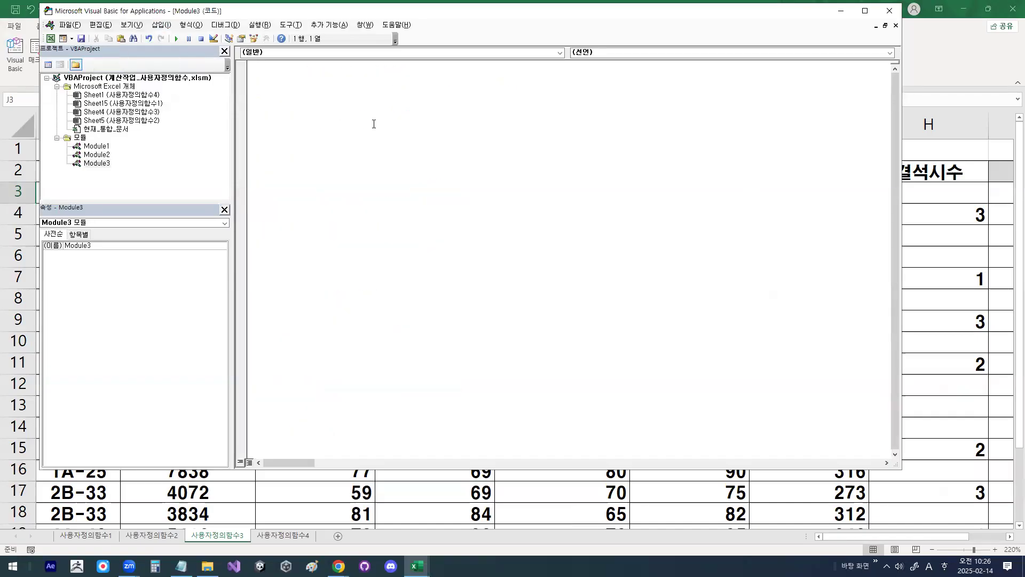
Step: Declare Public Function fn평가(구분코드, 총점) in the new module, with blank lines beneath the declaration
type("Public Function fn")
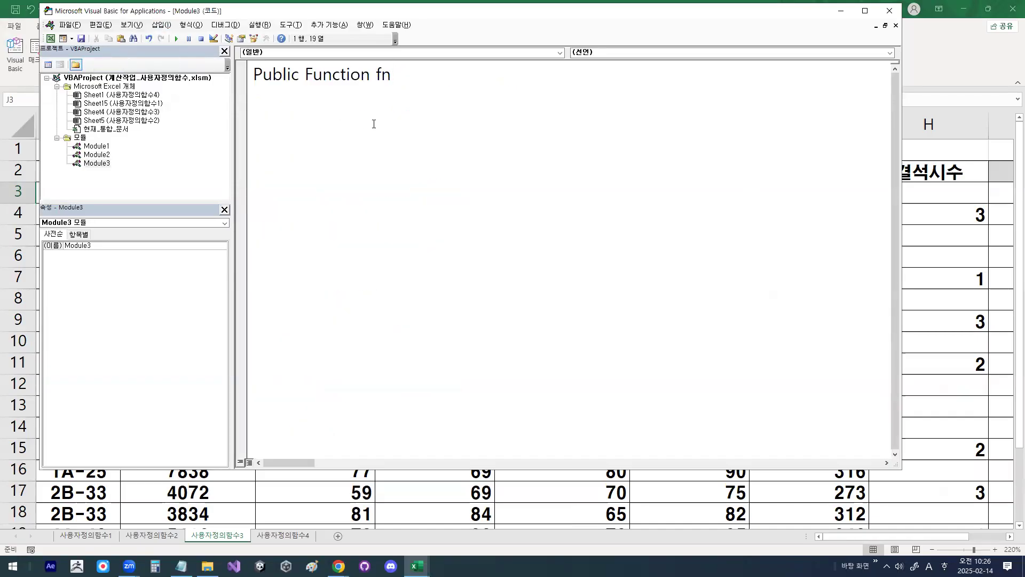
type("vu")
key("BackSpace")
key("BackSpace")
key("Hangul")
type("평가(")
type("구분코드,")
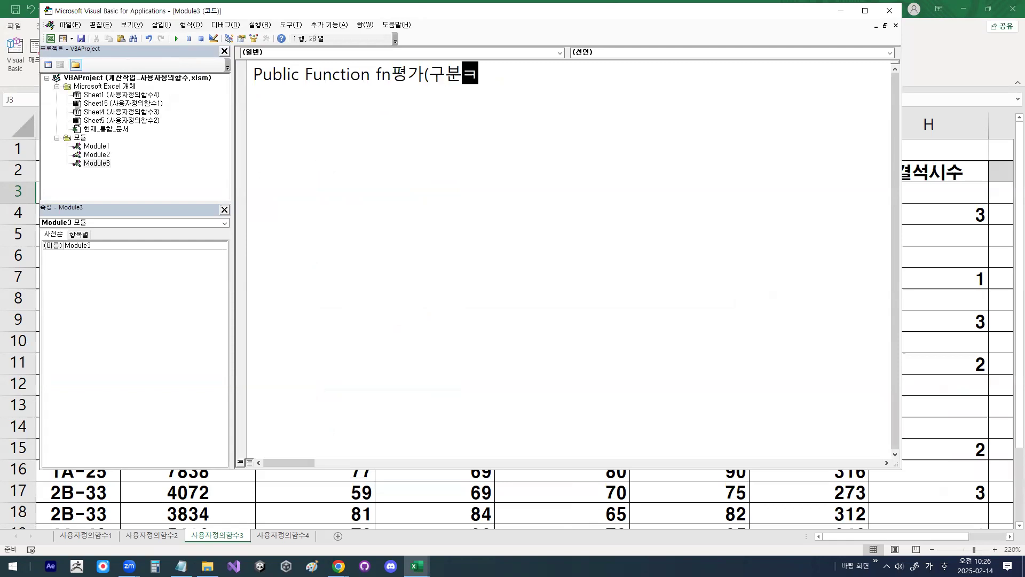
type("총점")
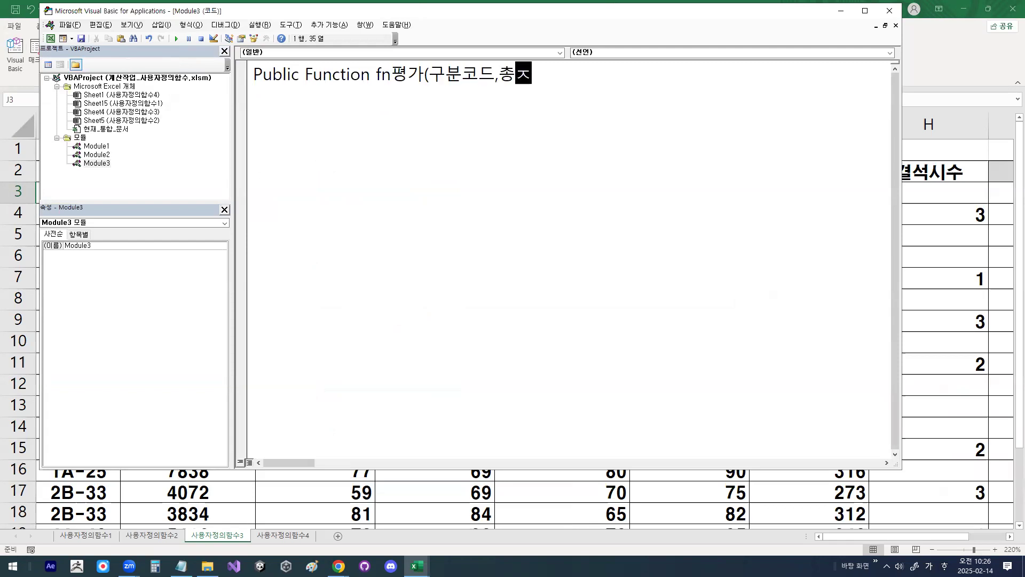
type(")")
key("Return")
key("Return")
key("Return")
key("Return")
key("Return")
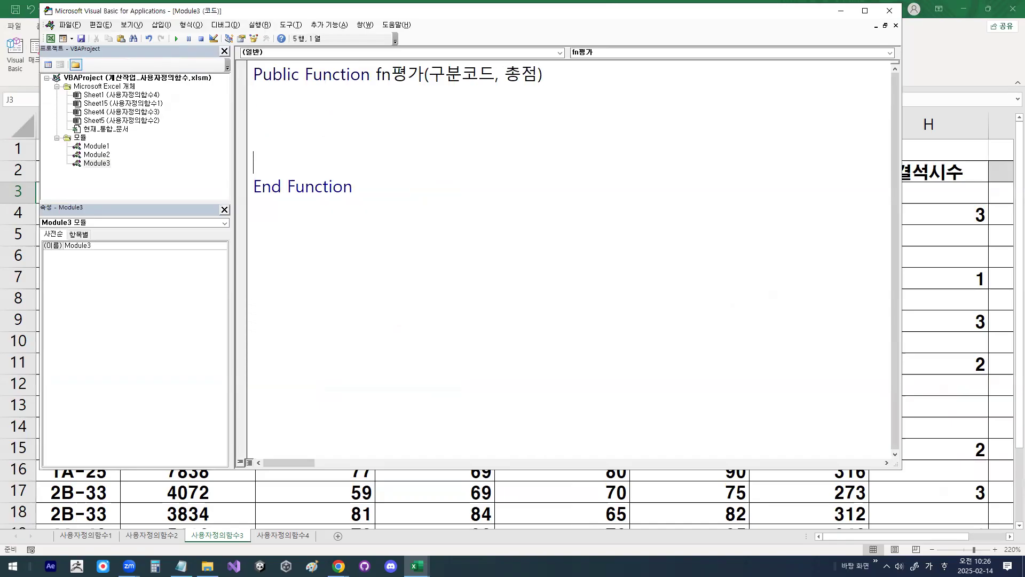
Step: Write the first condition of fn평가 as If 총점 >= 350 Then
key("Up")
key("Up")
key("Up")
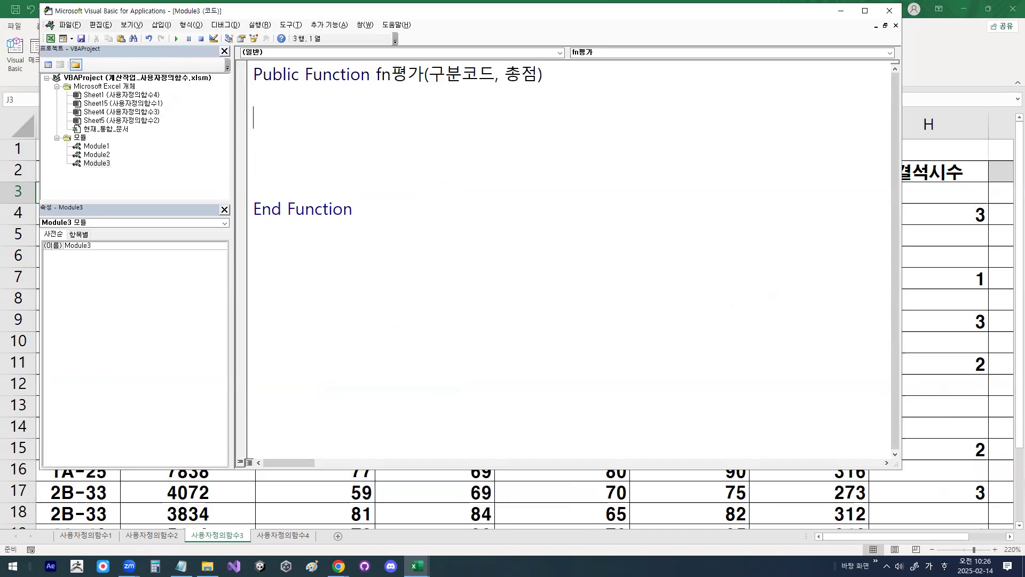
type("ㅏ")
key("BackSpace")
key("Hangul")
type("if ")
type("ch")
key("BackSpace")
key("BackSpace")
key("Hangul")
type("총점")
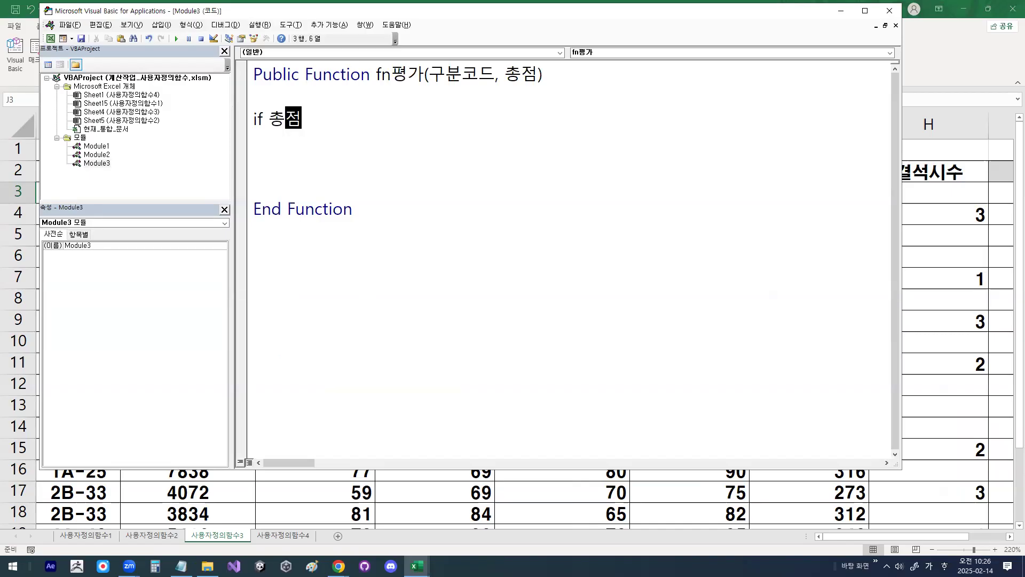
type(">=350")
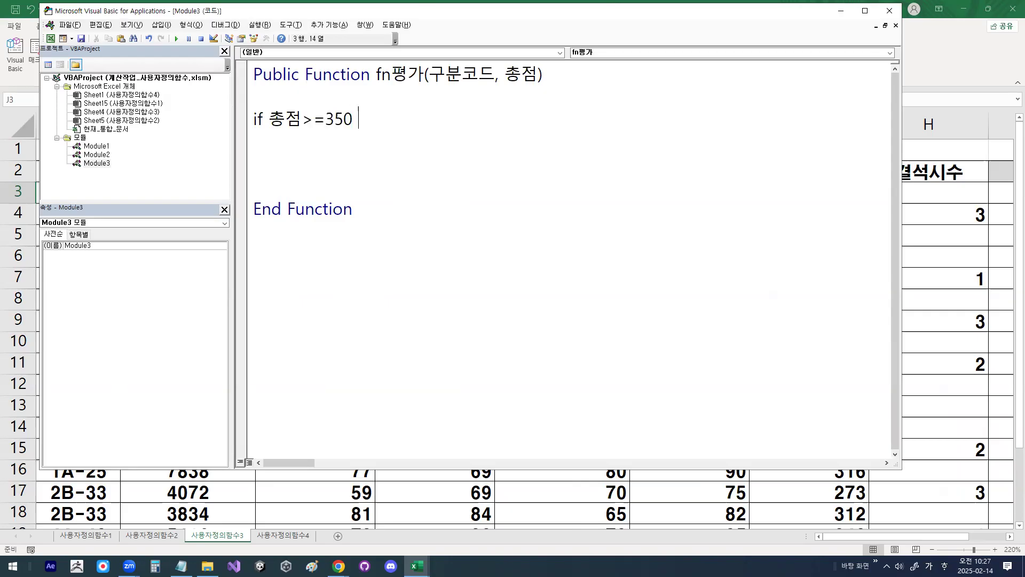
key("Hangul")
type("then")
key("Return")
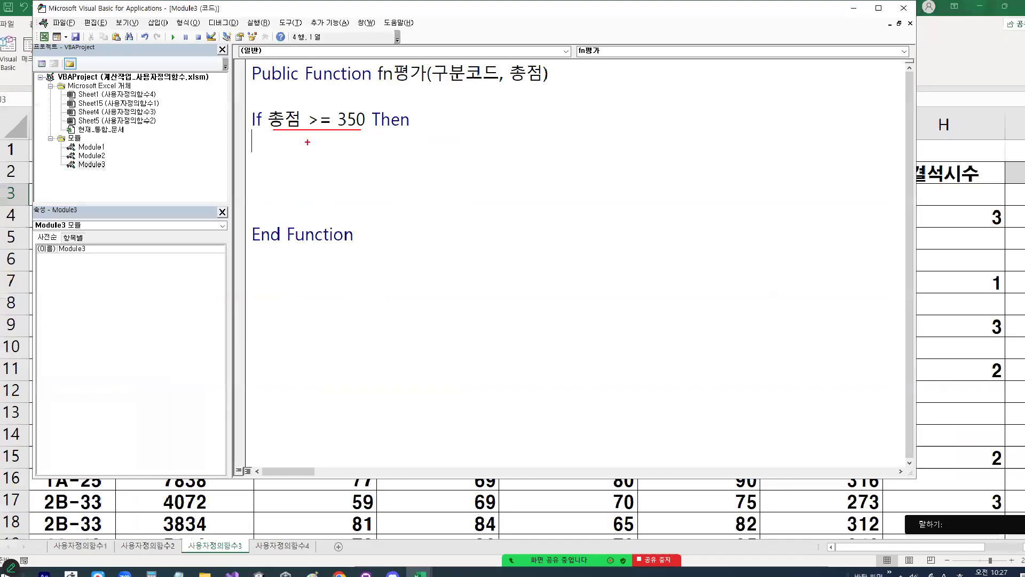
Step: Copy the function name fn평가 under the first condition and assign it the text "A등급"
left_click_drag(377, 73, 426, 68)
key("ctrl+c")
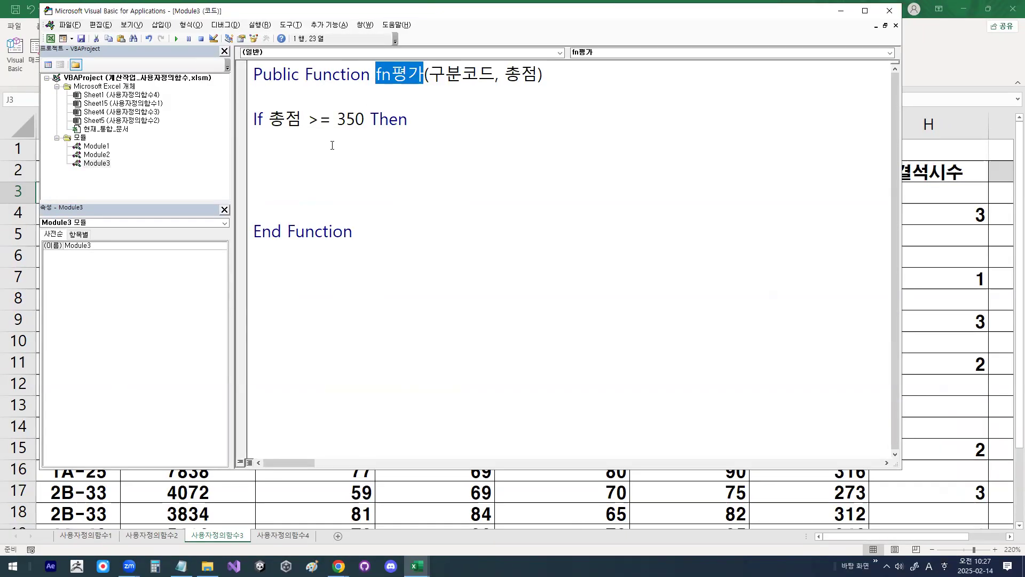
left_click(333, 146)
key("ctrl+v")
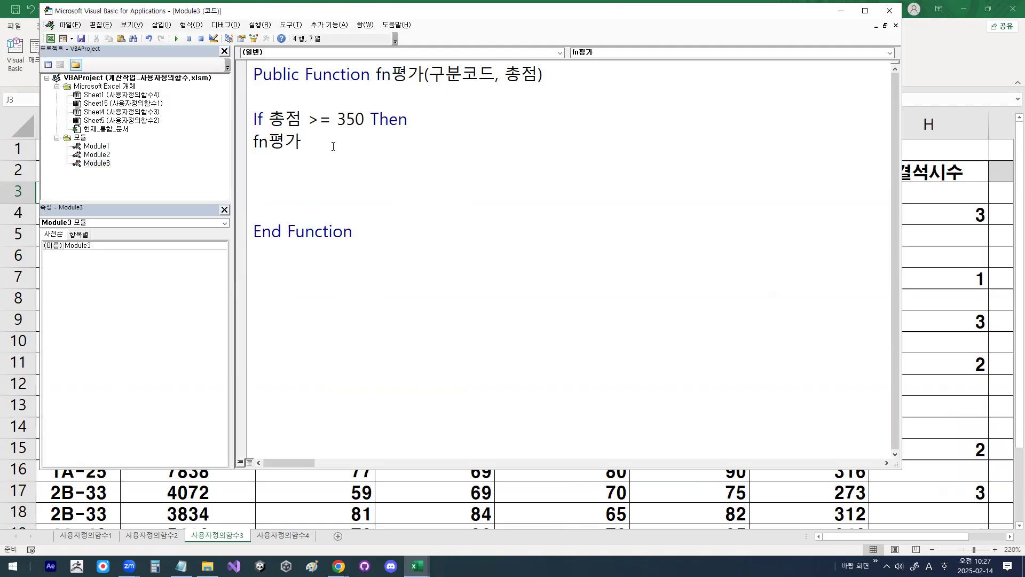
type("=\"")
key("Hangul")
type("ㅁ")
key("BackSpace")
key("Hangul")
type("A")
key("BackSpace")
type("a")
key("BackSpace")
key("Hangul")
type("A")
key("Hangul")
type("등급\"")
key("shift+Left")
key("shift+Left")
key("shift+Left")
key("shift+Left")
key("shift+Left")
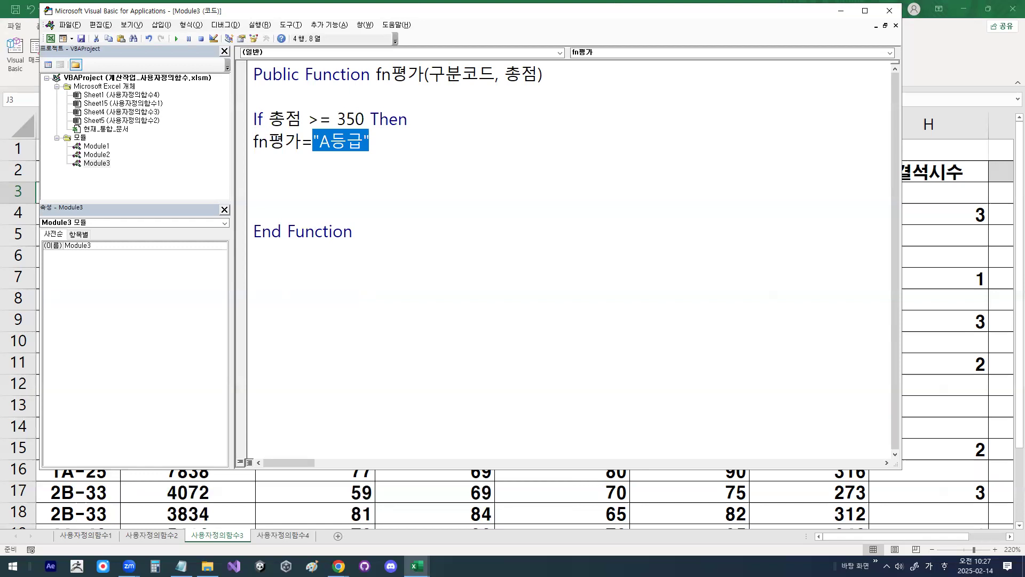
key("Left")
key("End")
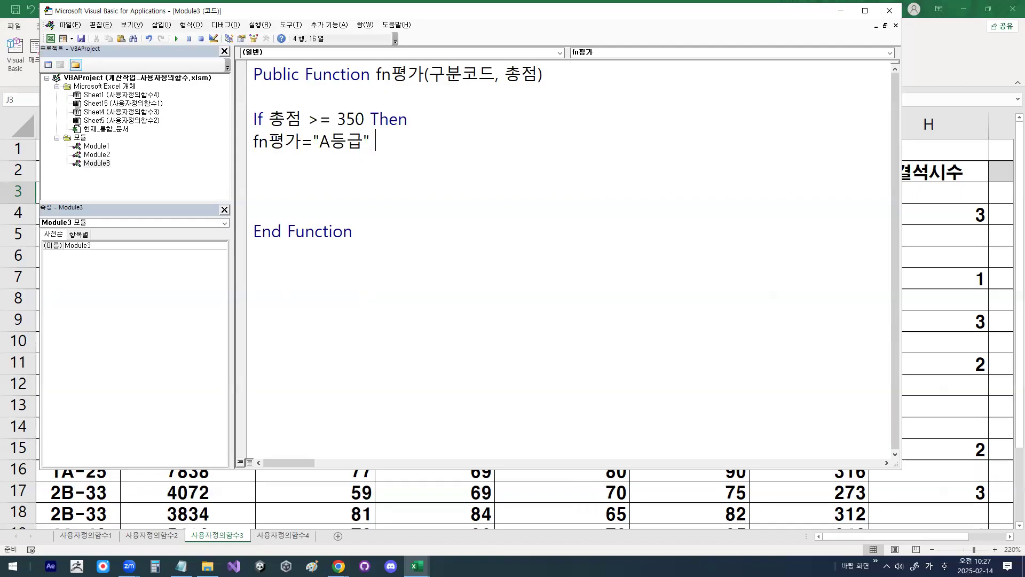
Step: Extend the "A등급" assignment with the & operator and start a Right function call
type("&")
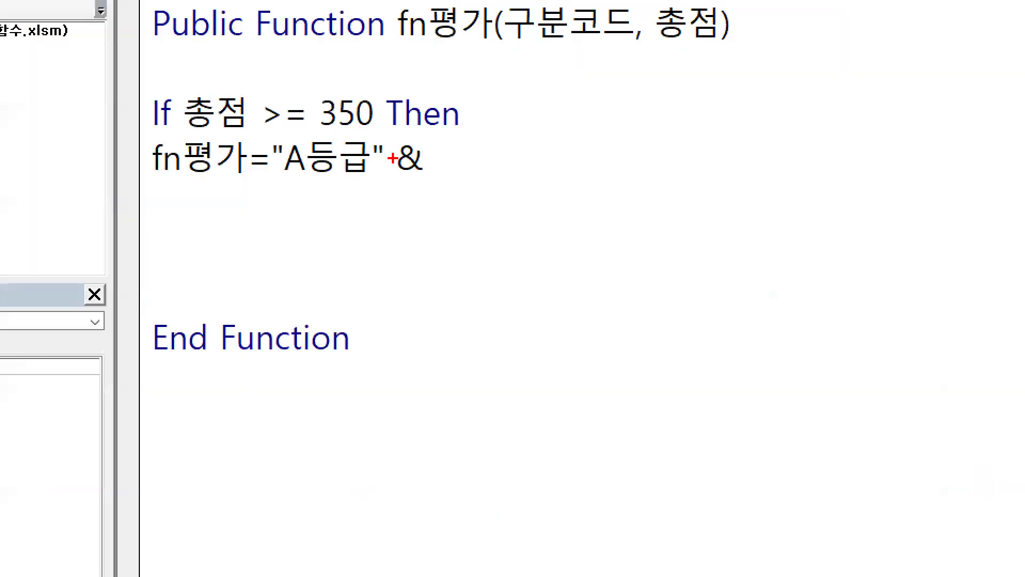
left_click_drag(389, 147, 454, 53)
left_click_drag(427, 133, 505, 84)
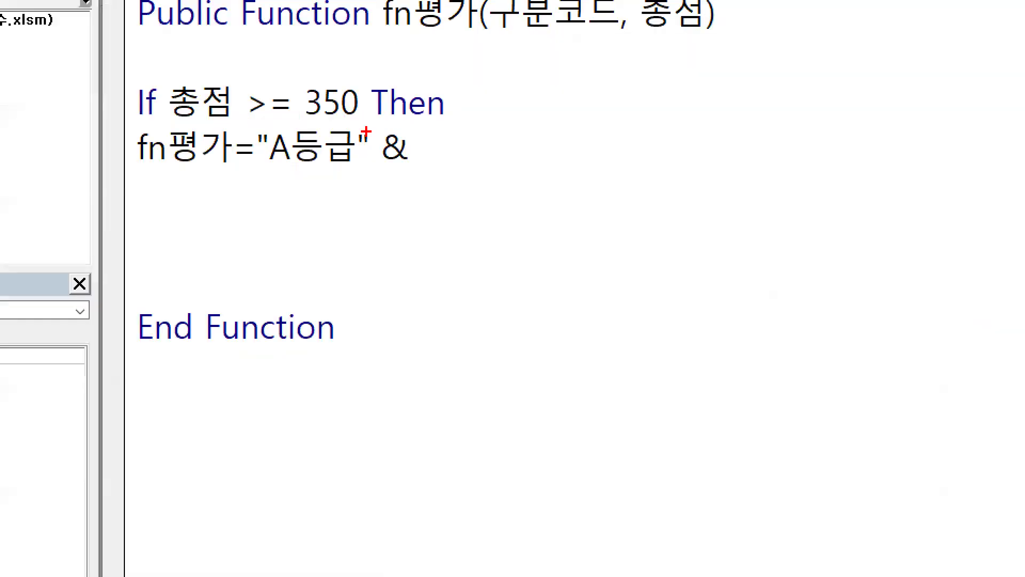
left_click_drag(366, 127, 442, 101)
key("Escape")
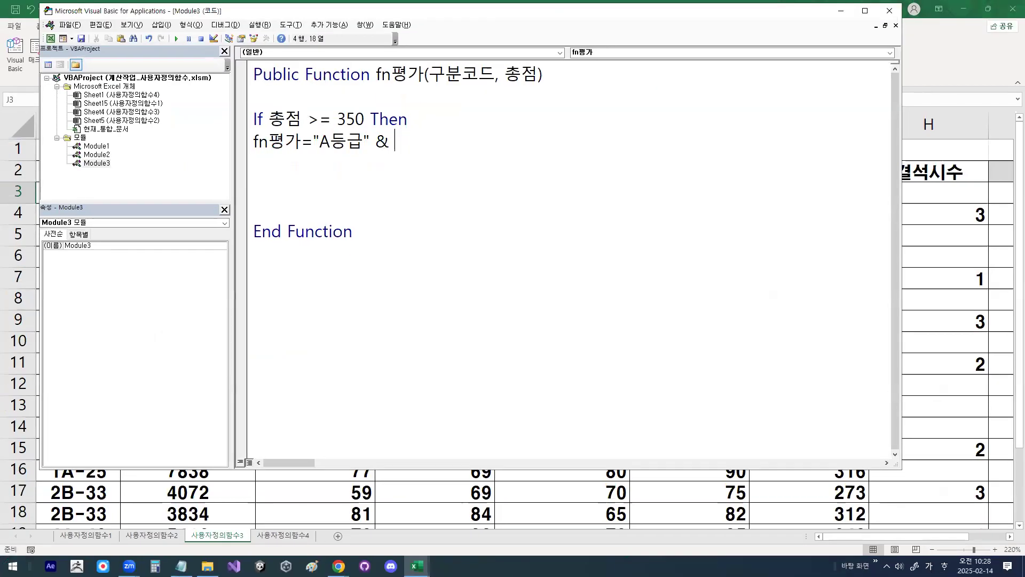
type("ㄱ")
key("BackSpace")
key("Hangul")
type("right(")
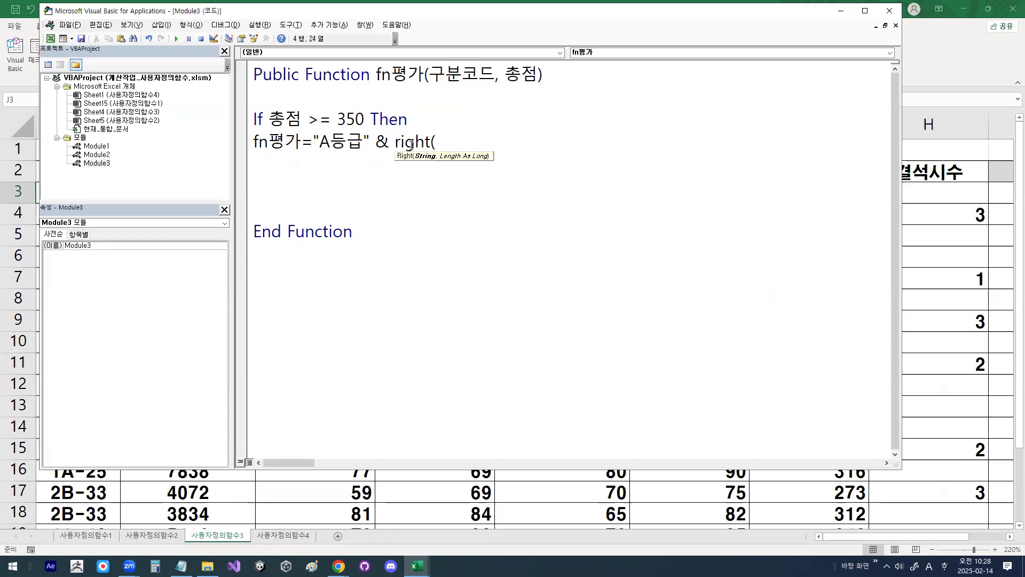
mouse_move(395, 149)
left_mouse_down()
mouse_move(430, 149)
mouse_move(325, 136)
mouse_move(377, 145)
left_mouse_up()
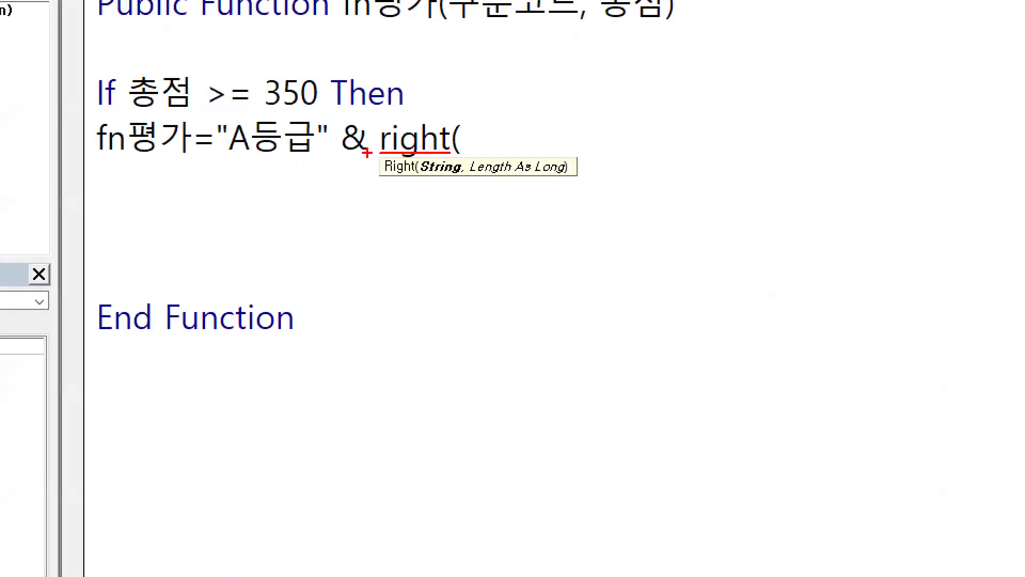
key("Escape")
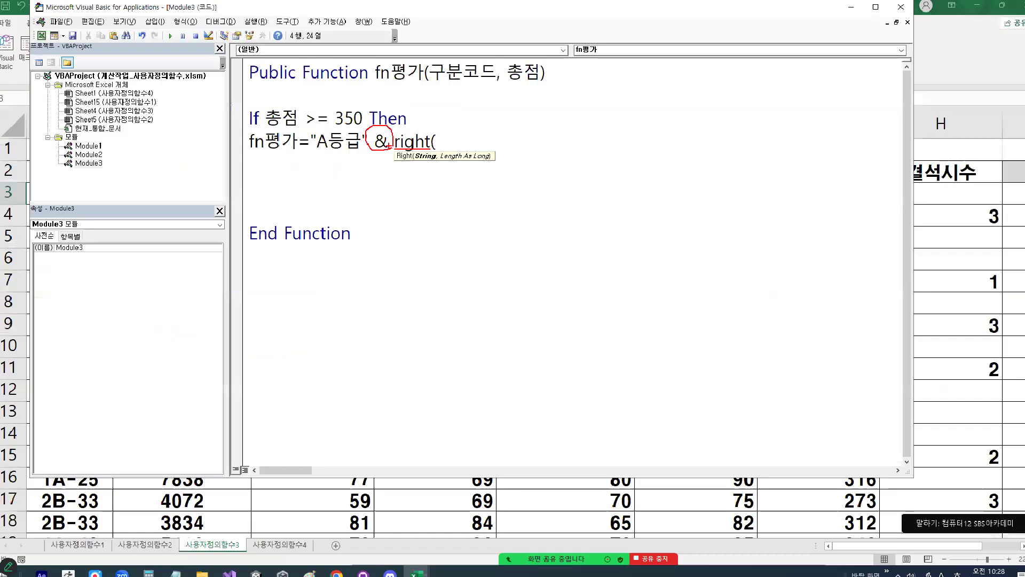
Step: Complete the Right call with 구분코드 and 2 as its arguments and end the statement
type("r")
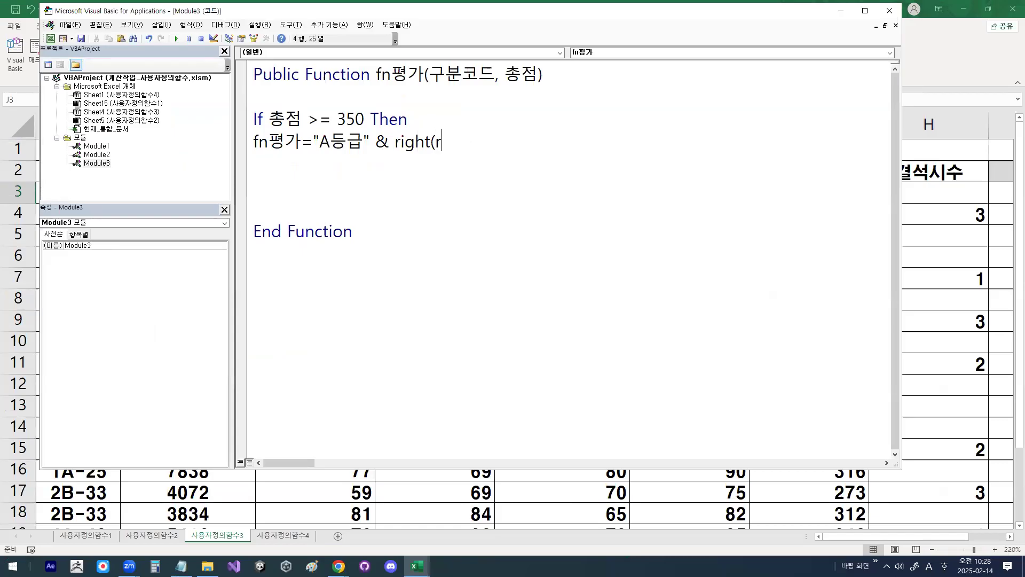
key("BackSpace")
key("Hangul")
type("구분콛")
type("드")
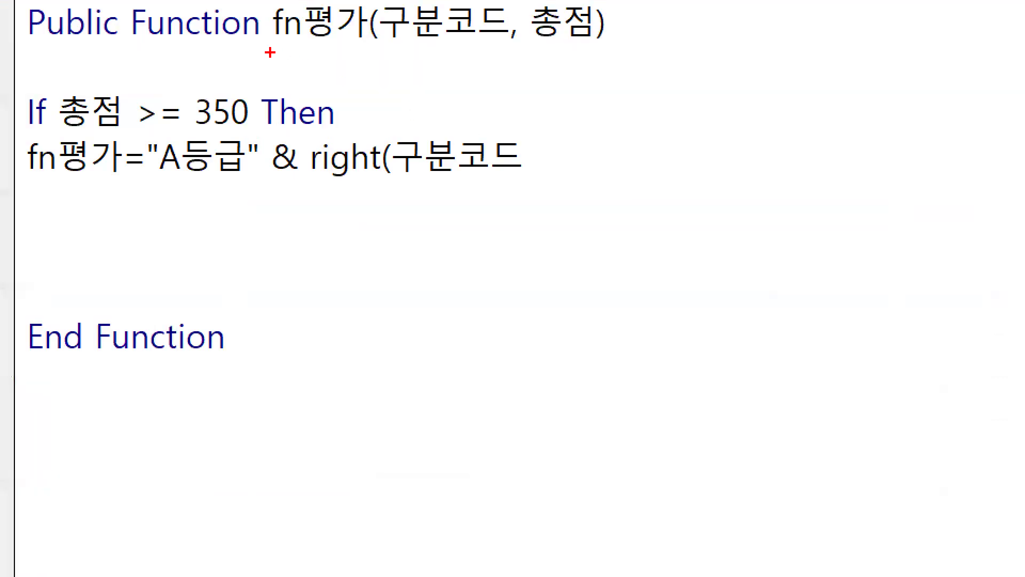
mouse_move(270, 52)
left_mouse_down()
mouse_move(439, 136)
mouse_move(491, 92)
left_mouse_up()
mouse_move(505, 174)
left_mouse_down()
mouse_move(400, 170)
mouse_move(502, 156)
left_mouse_up()
left_click_drag(434, 131, 498, 81)
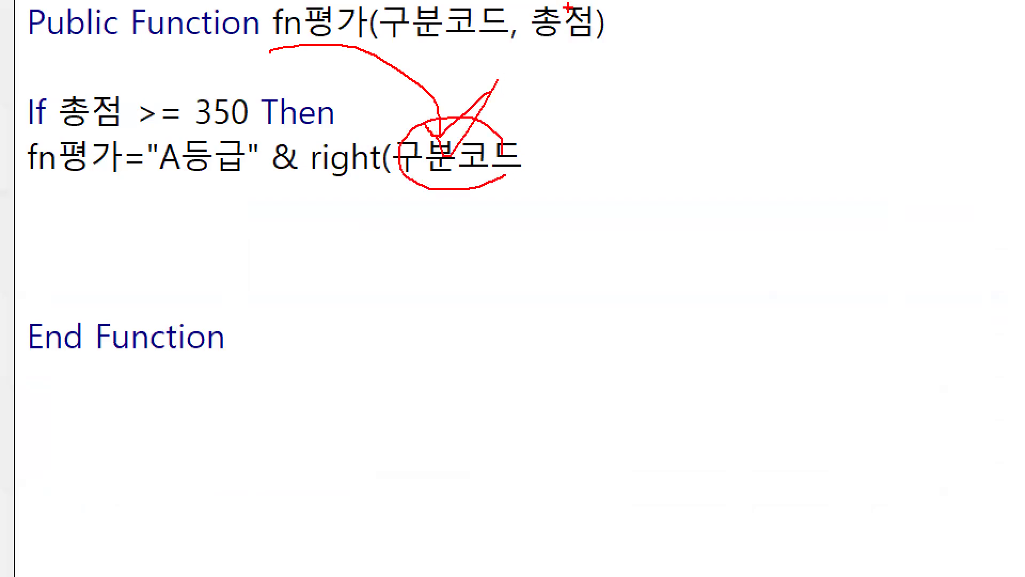
key("Escape")
type(", ")
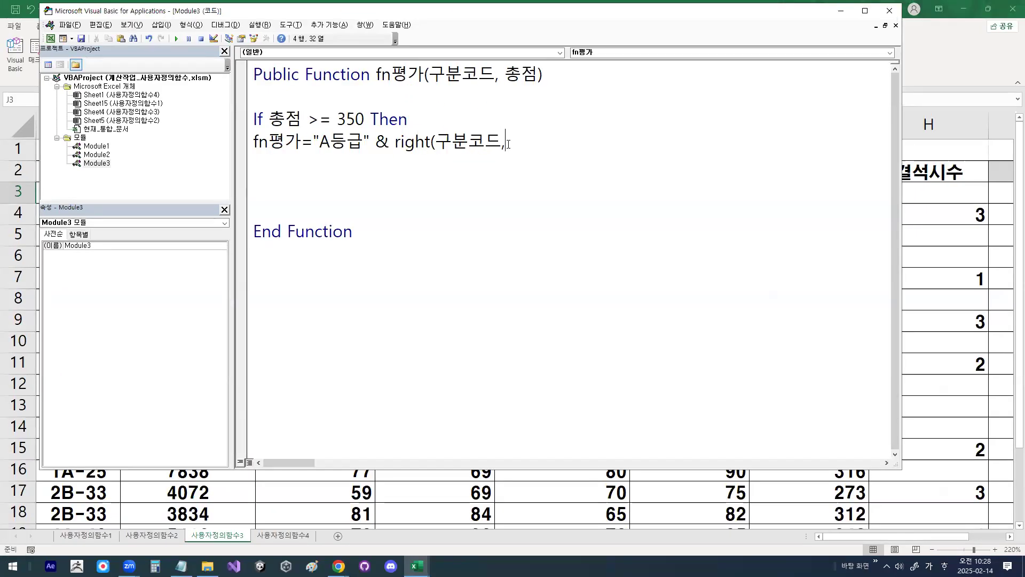
type("2")
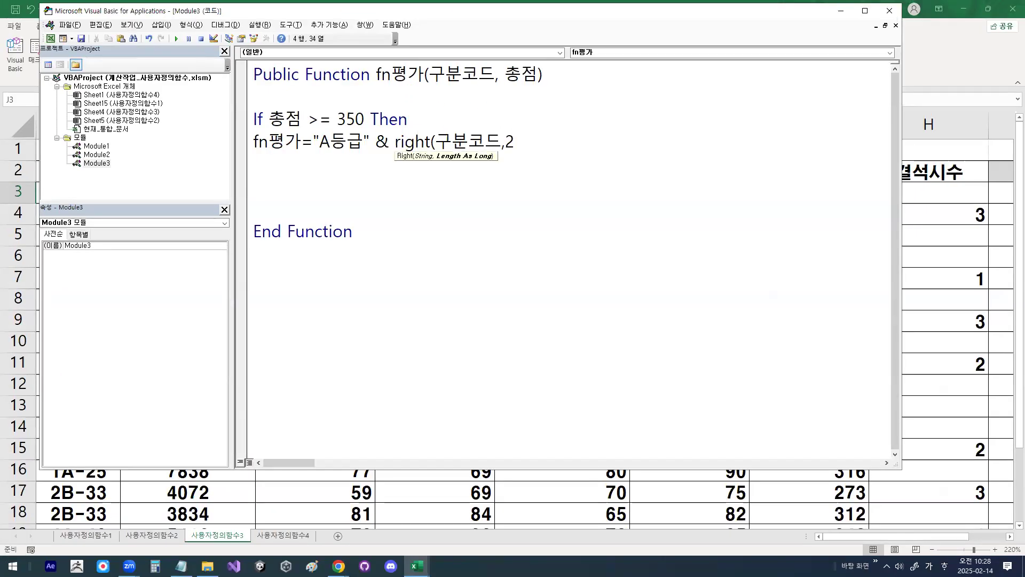
type(")")
key("Return")
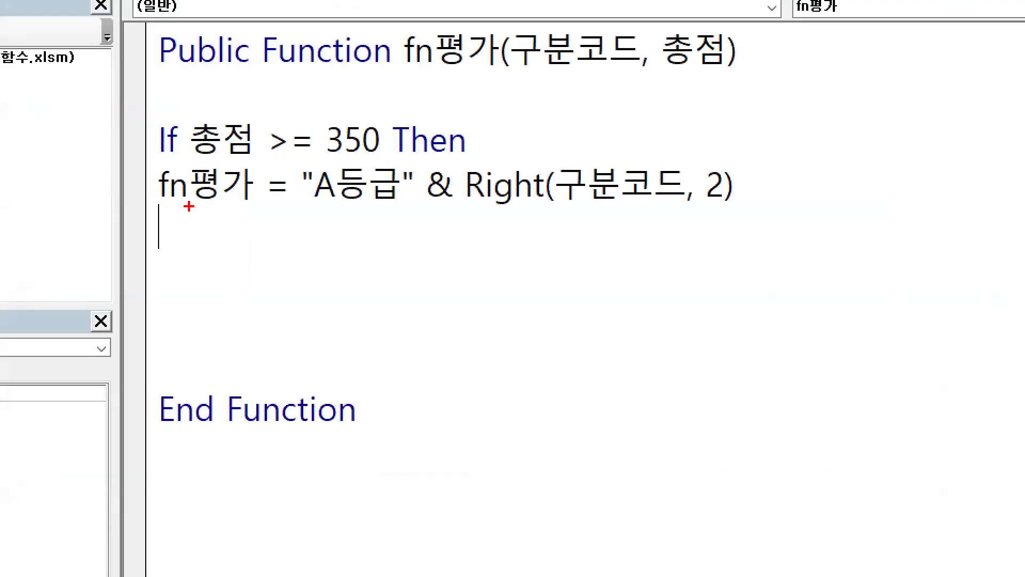
left_click_drag(252, 155, 492, 154)
left_click_drag(636, 210, 702, 212)
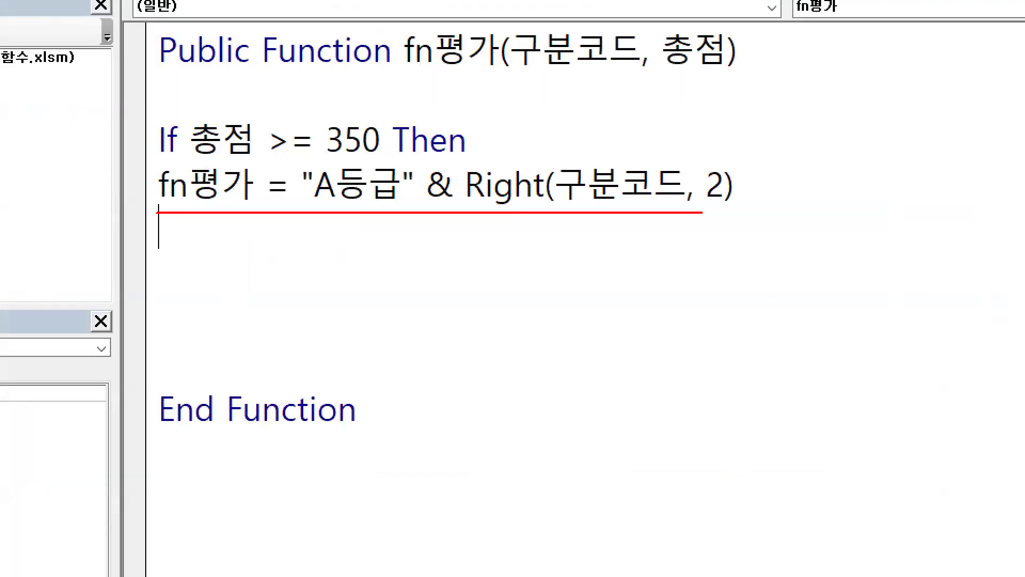
mouse_move(433, 203)
left_mouse_down()
mouse_move(472, 274)
mouse_move(536, 210)
mouse_move(562, 218)
left_mouse_up()
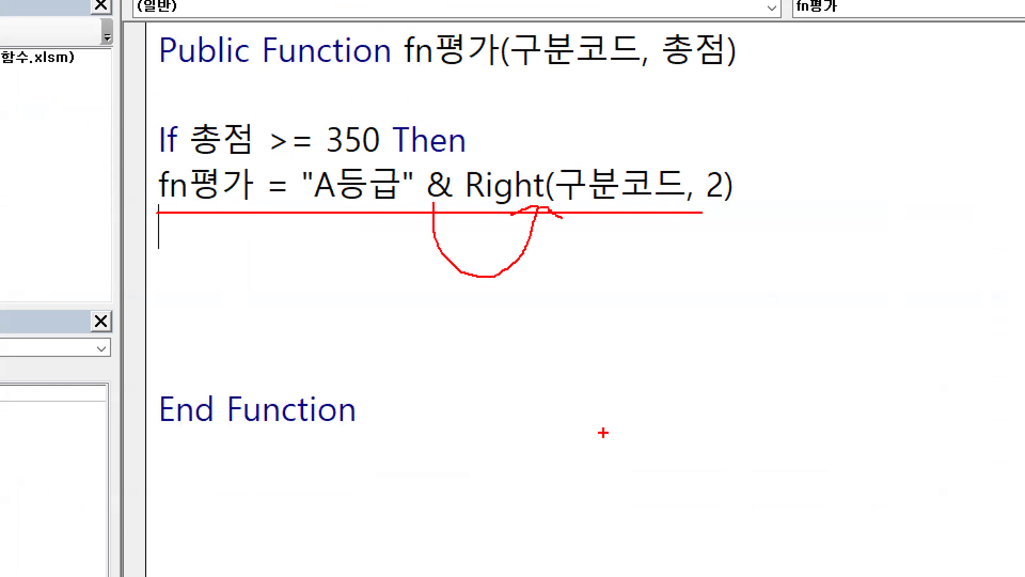
key("Escape")
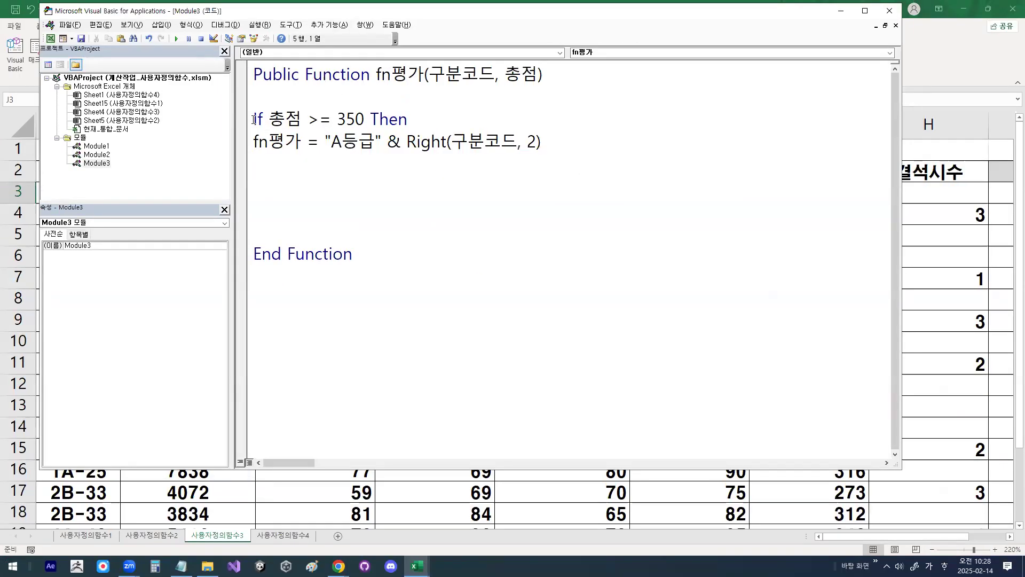
Step: Duplicate the two-line If 총점 >= 350 block below the original, separated by a blank line
left_click(247, 118)
left_click(262, 118)
left_click_drag(254, 118, 555, 137)
key("ctrl+c")
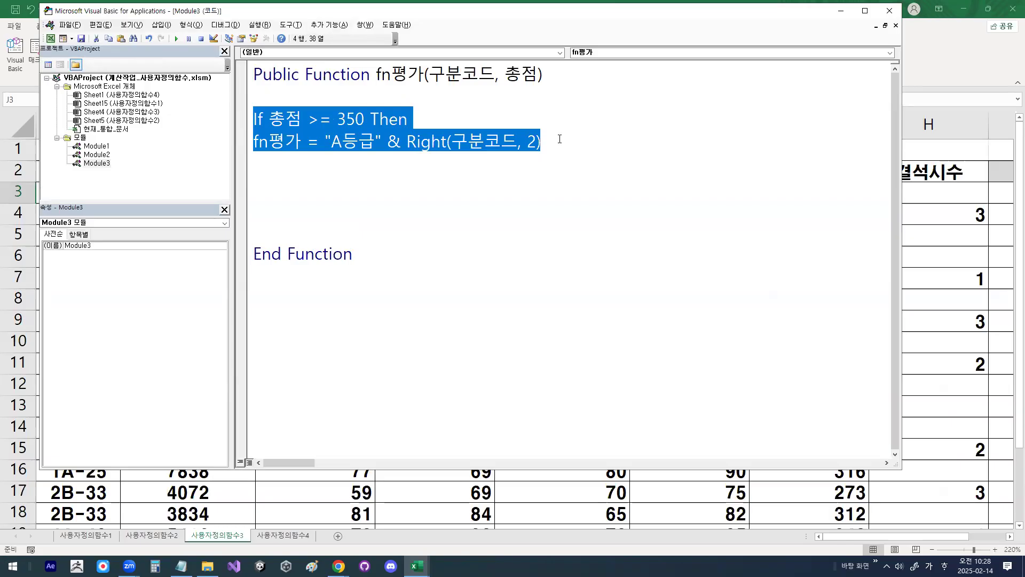
left_click(393, 171)
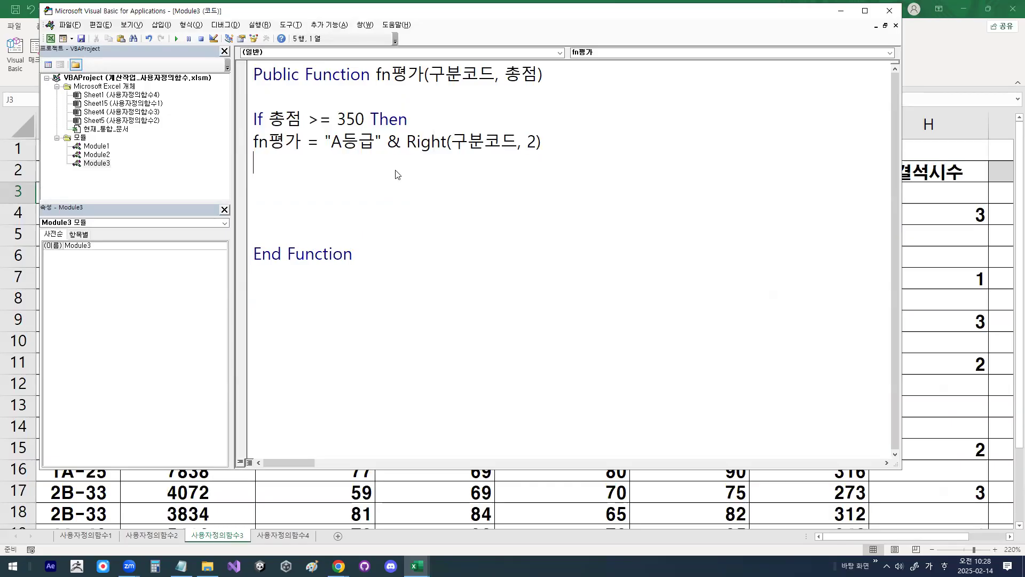
key("Return")
key("ctrl+v")
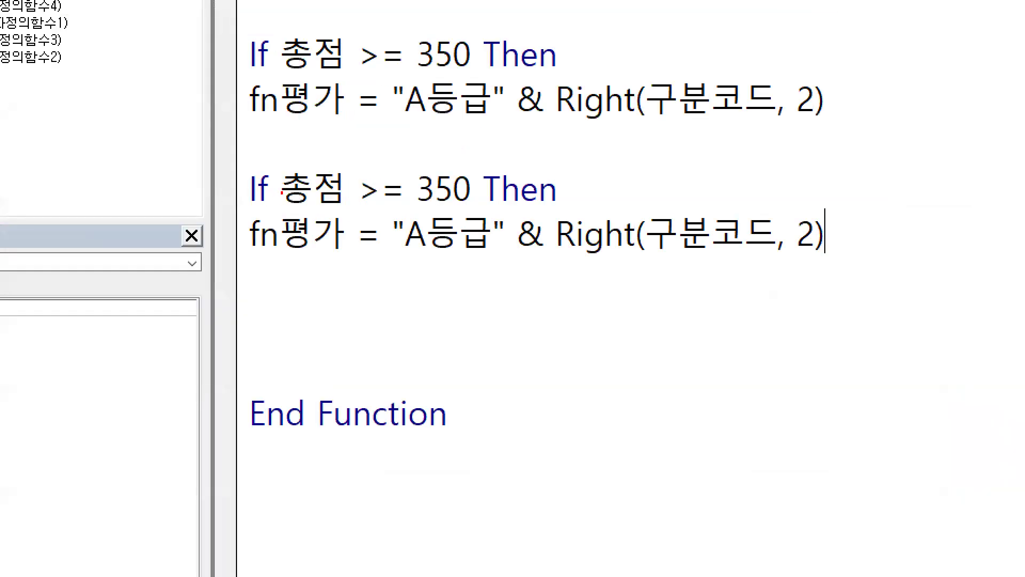
mouse_move(282, 193)
left_mouse_down()
mouse_move(241, 199)
mouse_move(279, 181)
left_mouse_up()
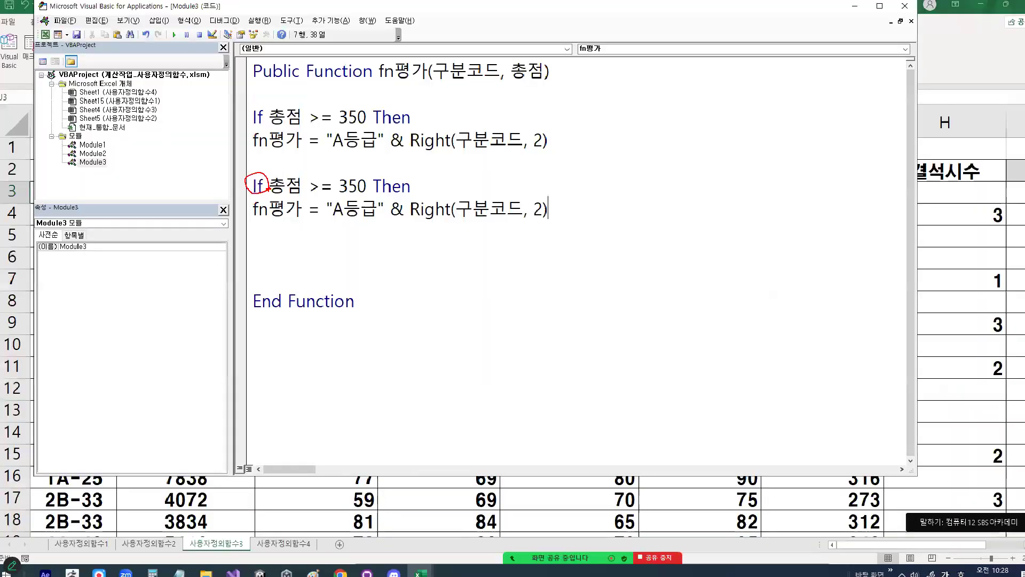
Step: Turn the second If 총점 >= 350 condition into an ElseIf condition
left_click(259, 187)
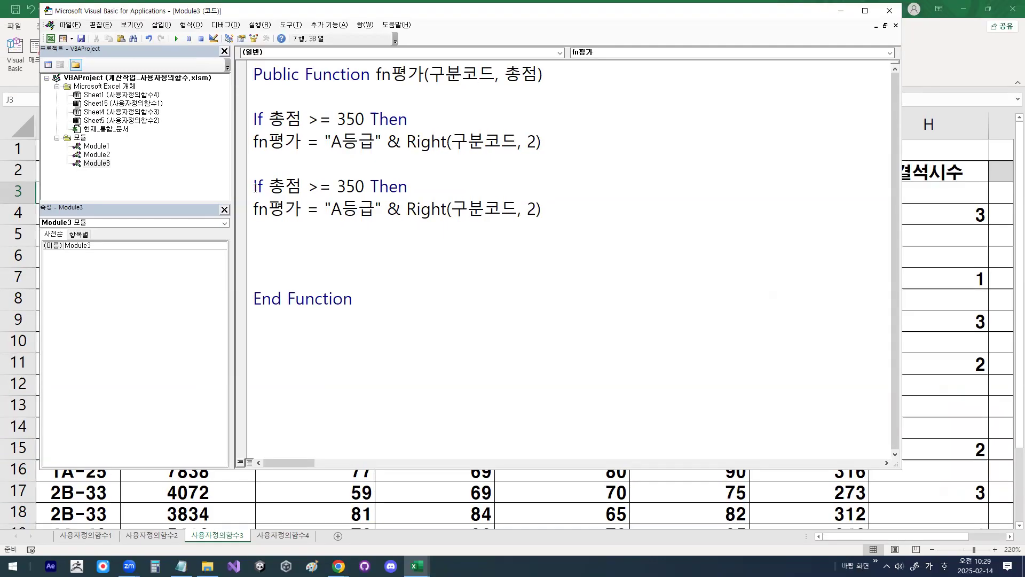
left_click(244, 189)
left_click(257, 187)
type("디")
key("BackSpace")
key("BackSpace")
key("Hangul")
type("else")
key("Down")
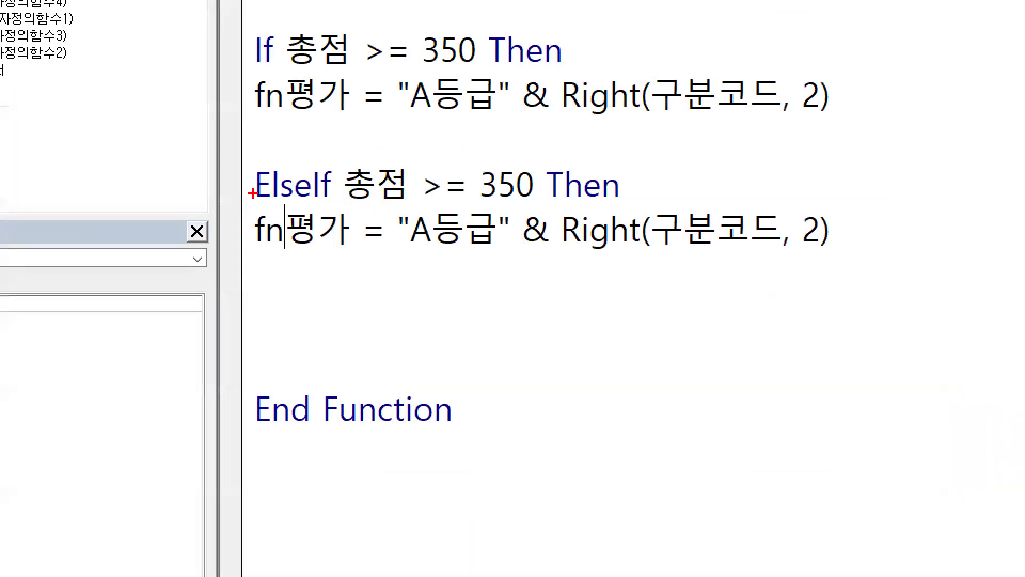
Step: Set the ElseIf threshold to 300 and change its assigned text to "B등급"
left_click_drag(251, 192, 288, 189)
left_click_drag(347, 208, 501, 207)
left_click_drag(449, 185, 479, 185)
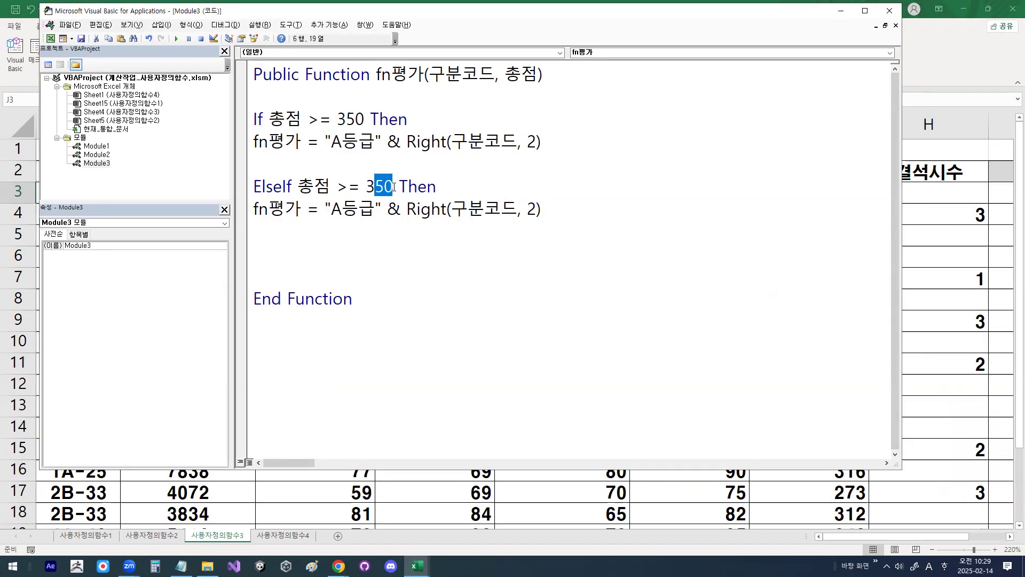
type("00")
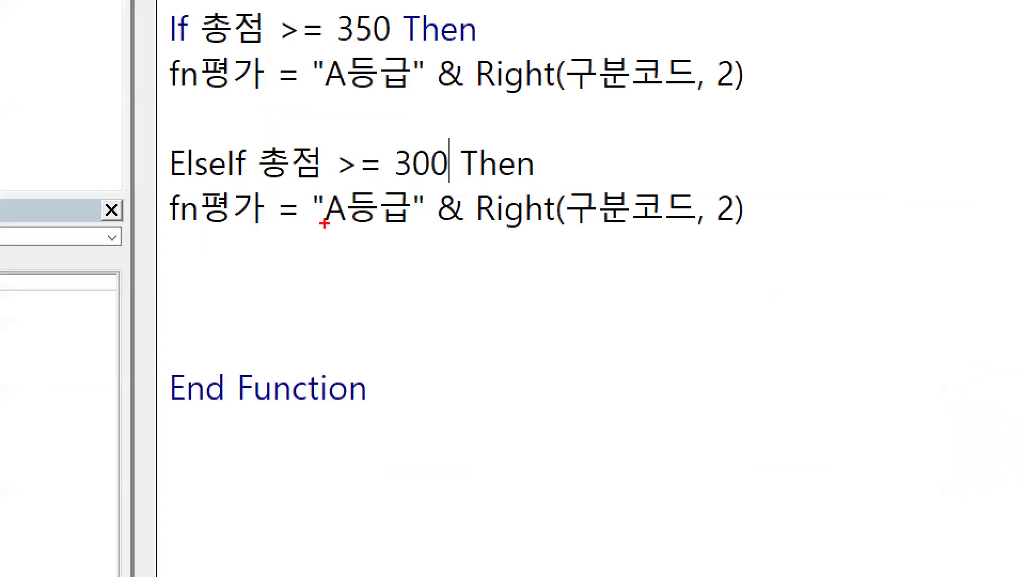
left_click_drag(329, 216, 341, 216)
mouse_move(333, 226)
left_mouse_down()
mouse_move(330, 187)
mouse_move(346, 225)
mouse_move(340, 208)
left_mouse_up()
key("Escape")
left_click(330, 206)
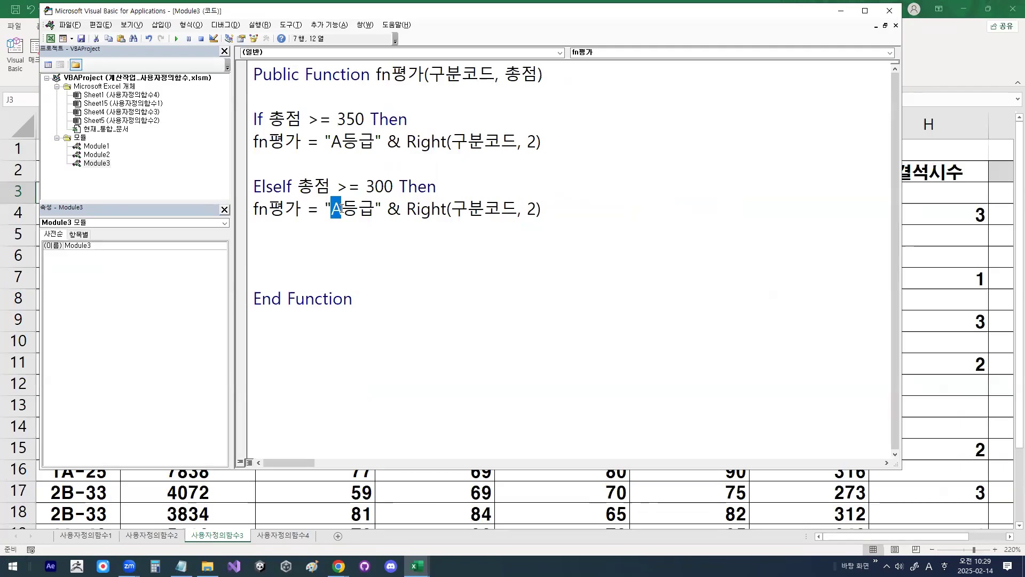
type("B")
Step: Add an Else branch below the ElseIf block, separated by a blank line
key("Home")
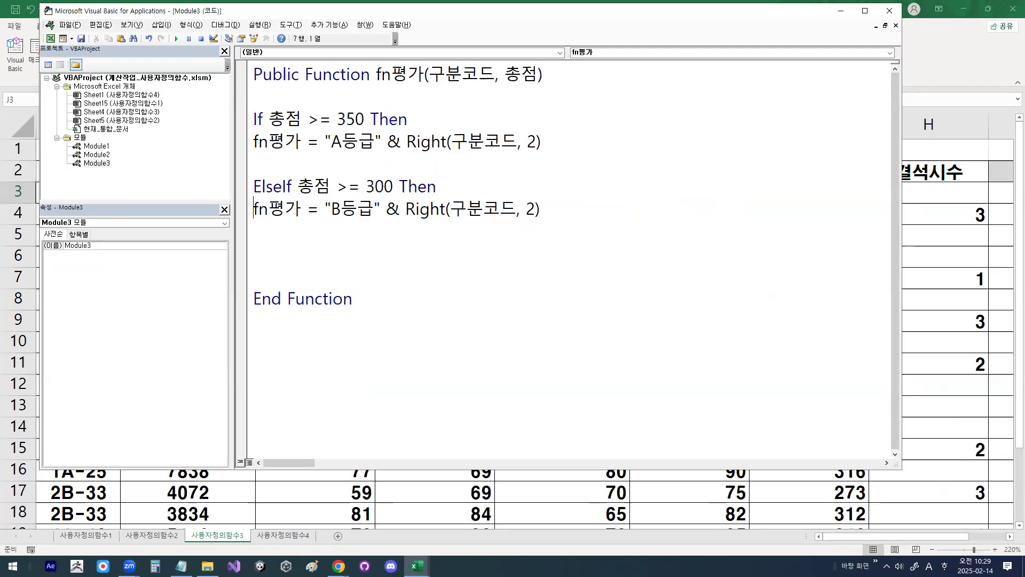
key("shift+End")
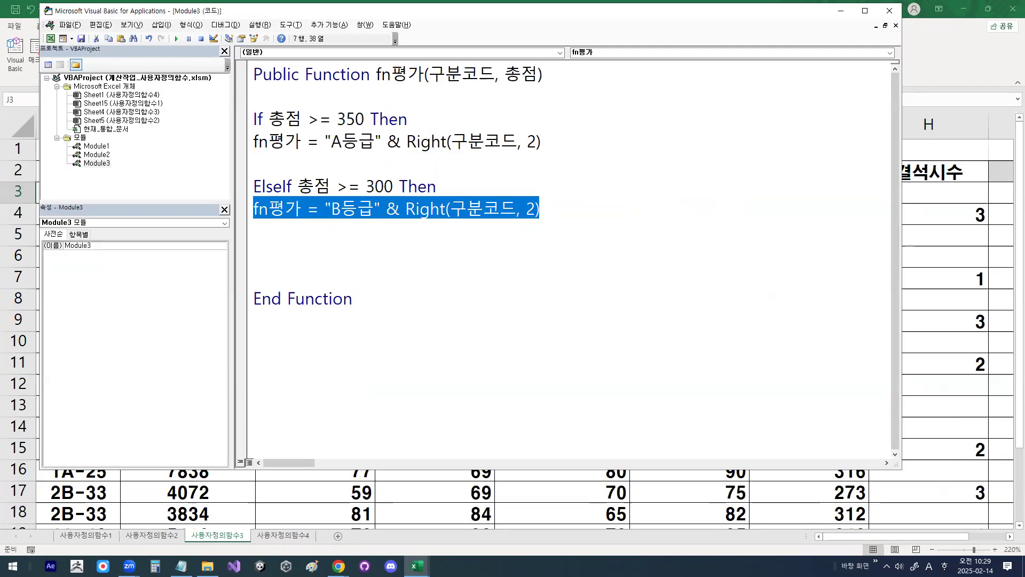
key("Down")
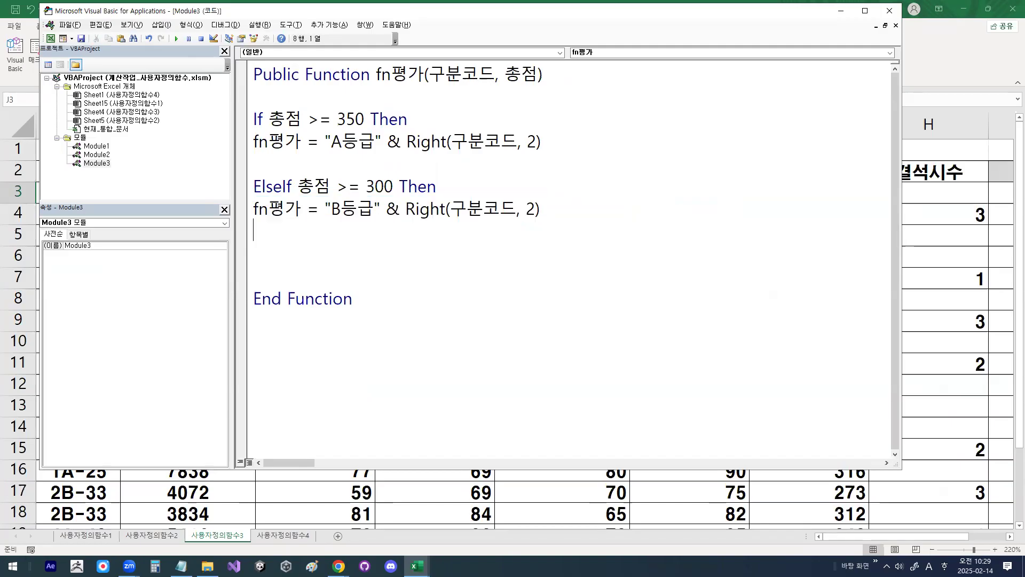
key("Hangul")
type("딘")
key("BackSpace")
key("BackSpace")
key("BackSpace")
key("Hangul")
type("else")
key("Return")
Step: Copy the "B등급" assignment line into the Else branch
key("Up")
key("Up")
key("Up")
key("shift+End")
key("ctrl+c")
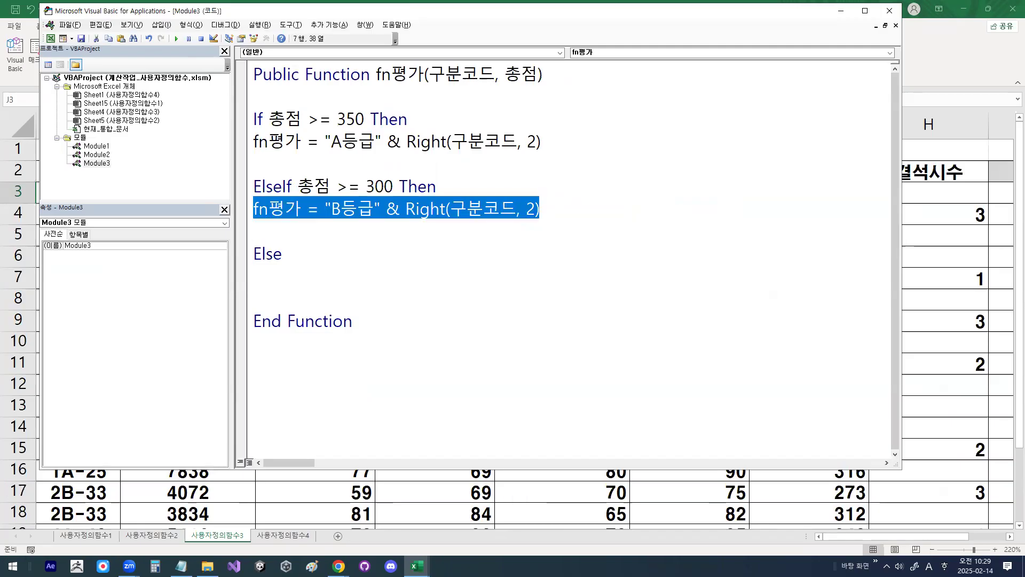
key("Down")
key("Down")
key("Down")
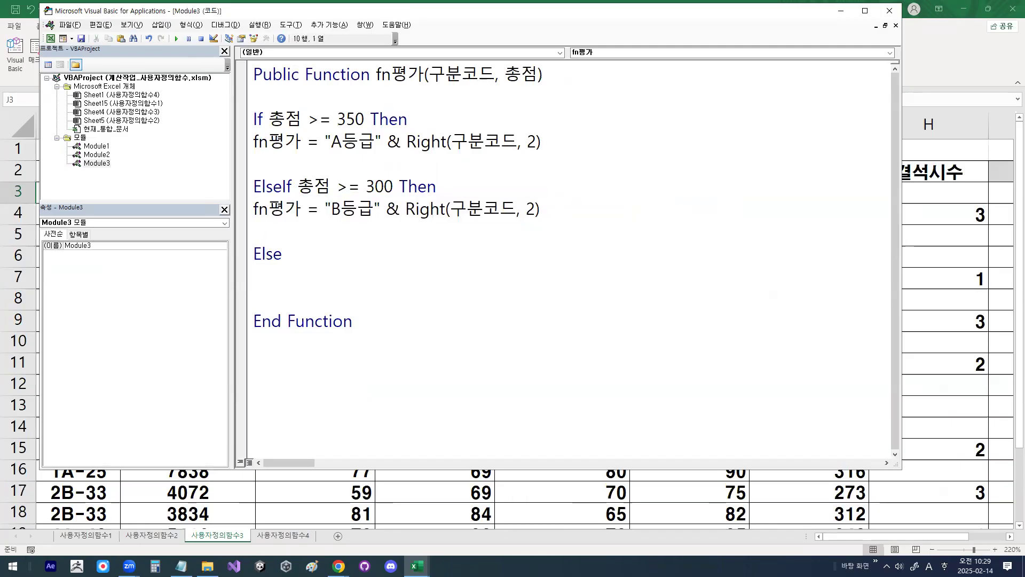
key("ctrl+v")
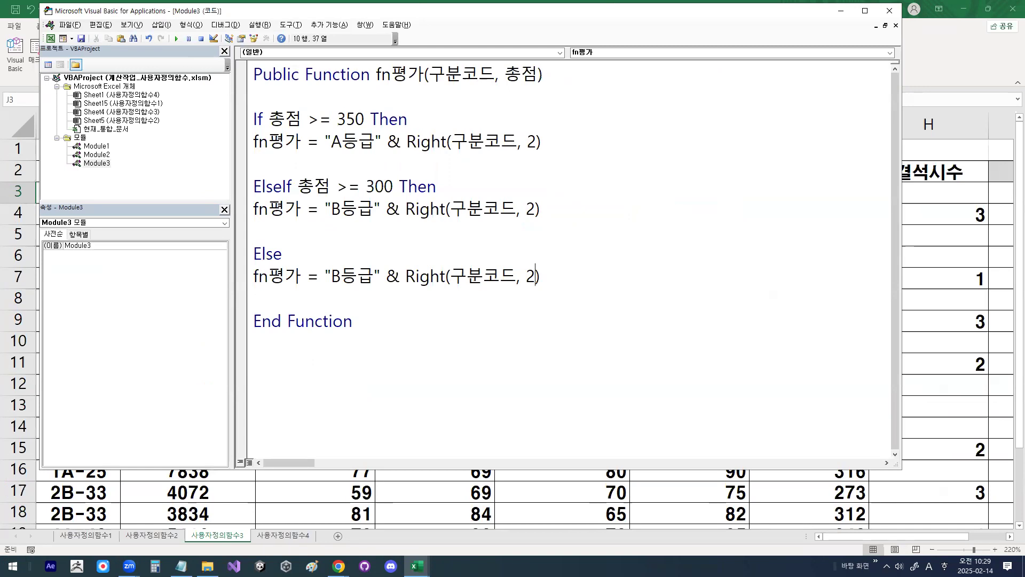
Step: Change the text assigned in the Else branch to "C등급", keeping the Right(구분코드, 2) part
key("Left")
key("Left")
key("Left")
key("Left")
key("Left")
key("Left")
key("Left")
key("Delete")
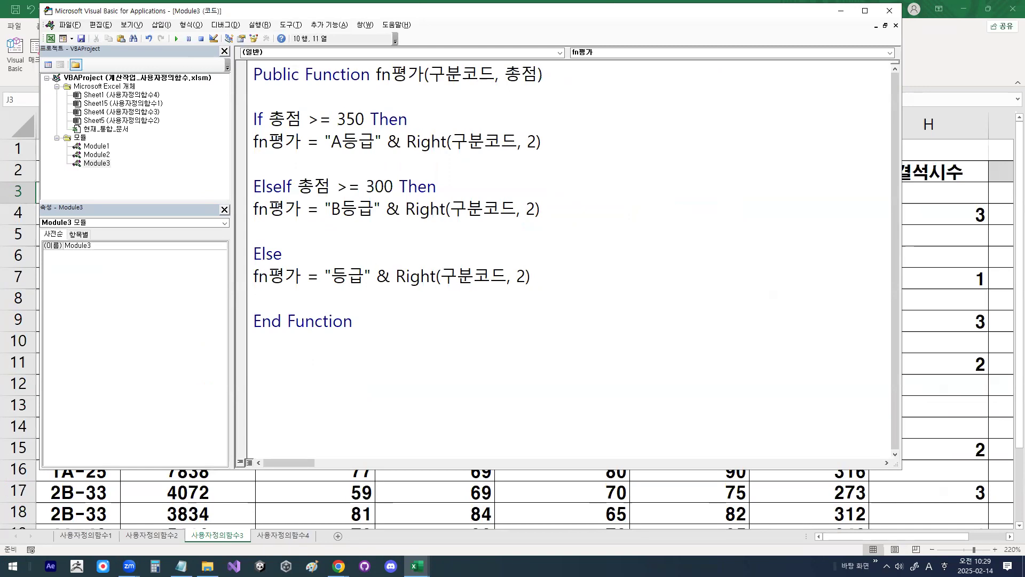
type("ㅊ")
key("BackSpace")
key("Hangul")
type("c")
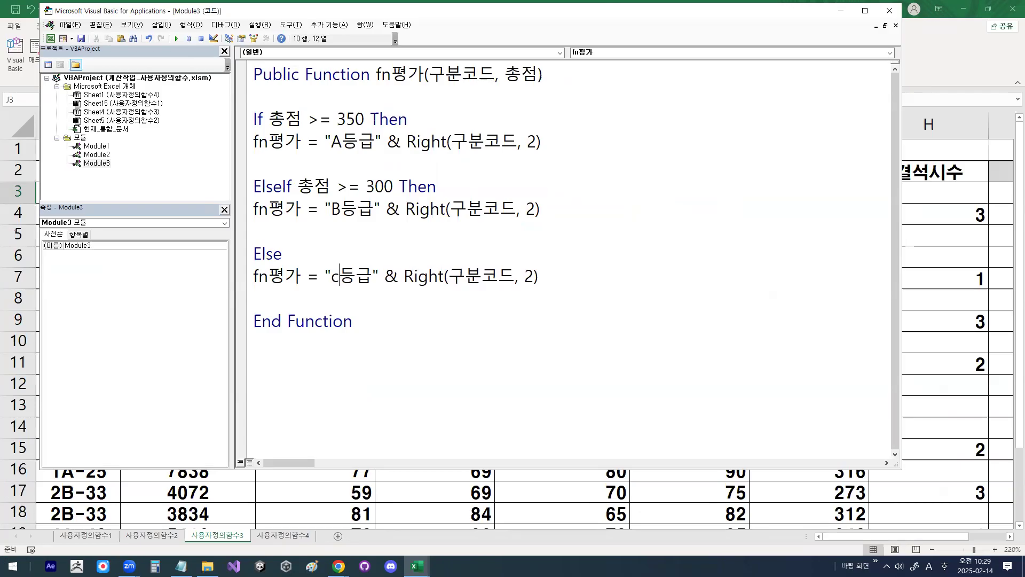
key("BackSpace")
type("C")
key("Right")
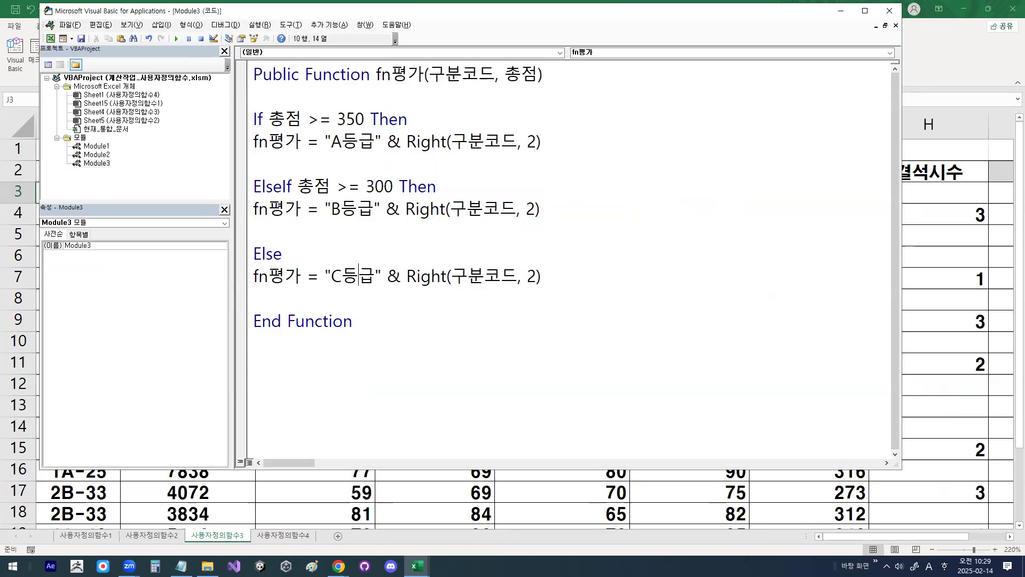
key("shift+End")
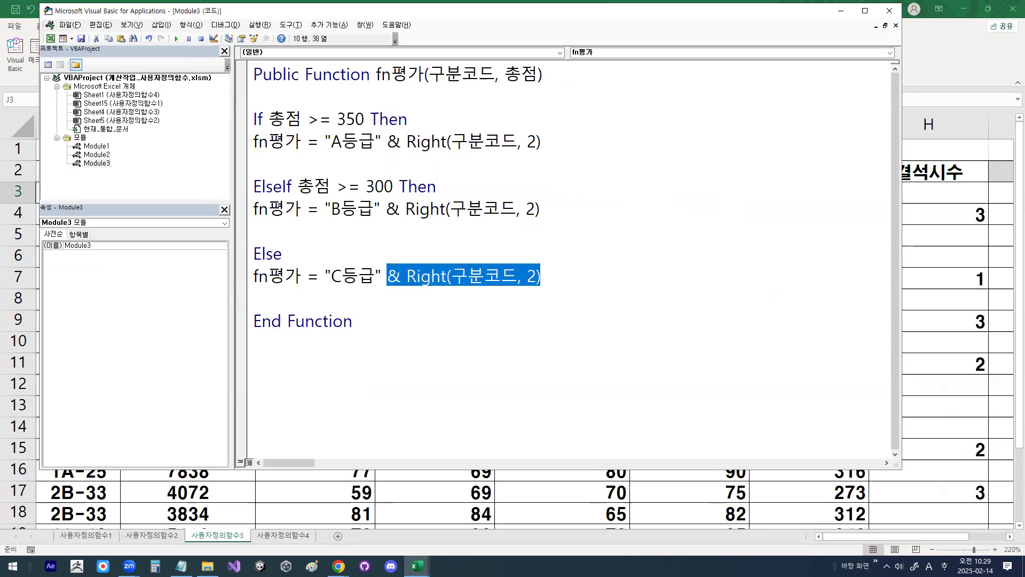
Step: Close the conditional block with End If below the Else branch, leaving blank lines before End Function
key("Down")
key("Return")
key("Return")
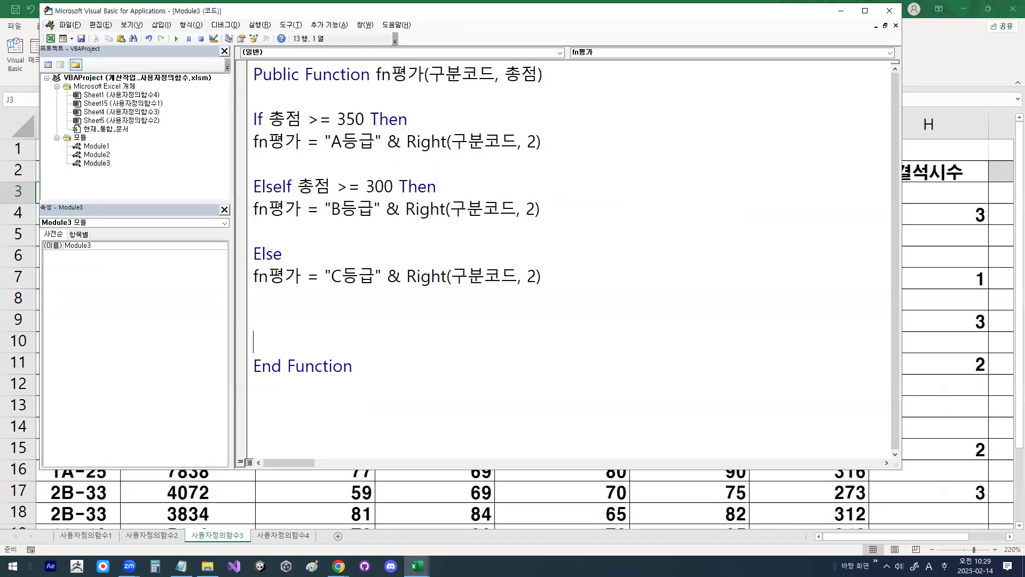
key("Hangul")
type("두")
key("BackSpace")
key("BackSpace")
key("Hangul")
type("EN D")
key("BackSpace")
key("BackSpace")
key("BackSpace")
key("BackSpace")
type("EN")
key("BackSpace")
key("BackSpace")
type("end if")
key("Return")
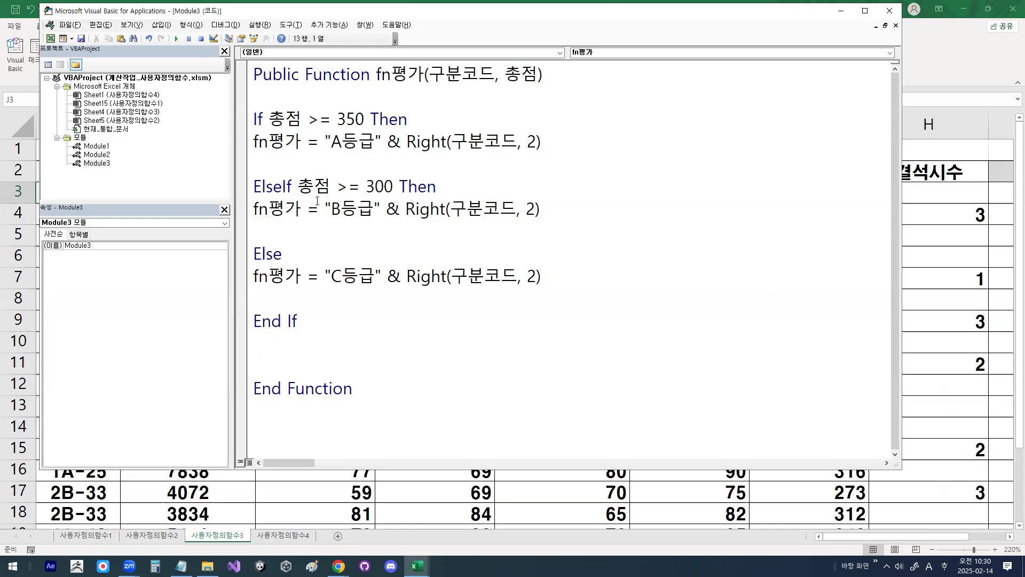
right_click(615, 224)
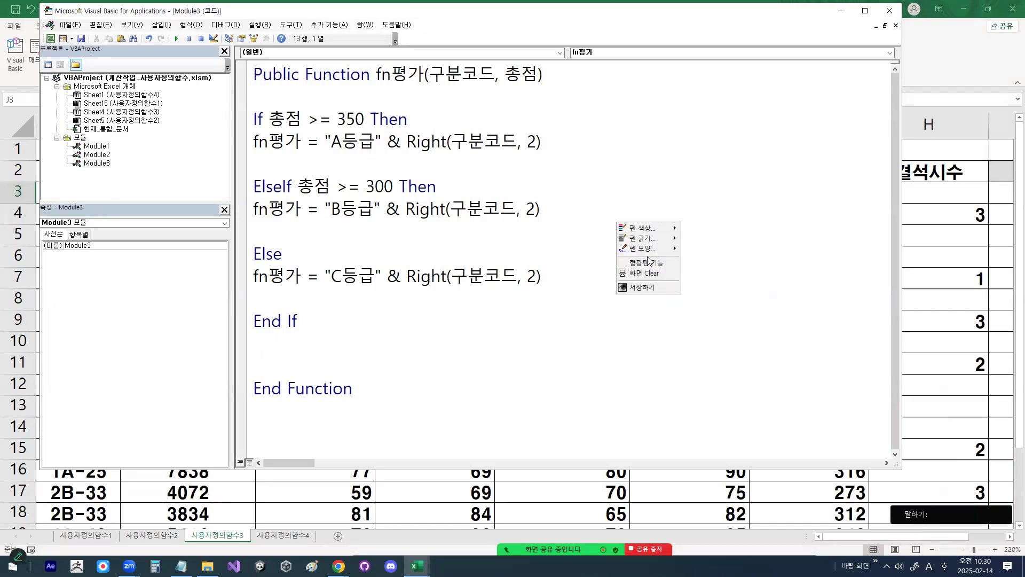
left_click(694, 278)
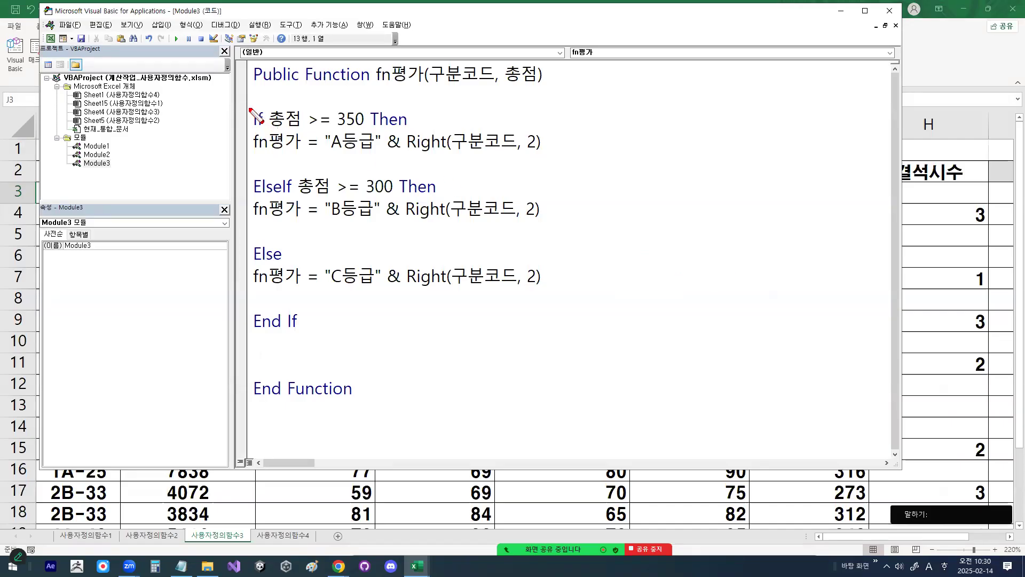
left_click_drag(246, 105, 555, 156)
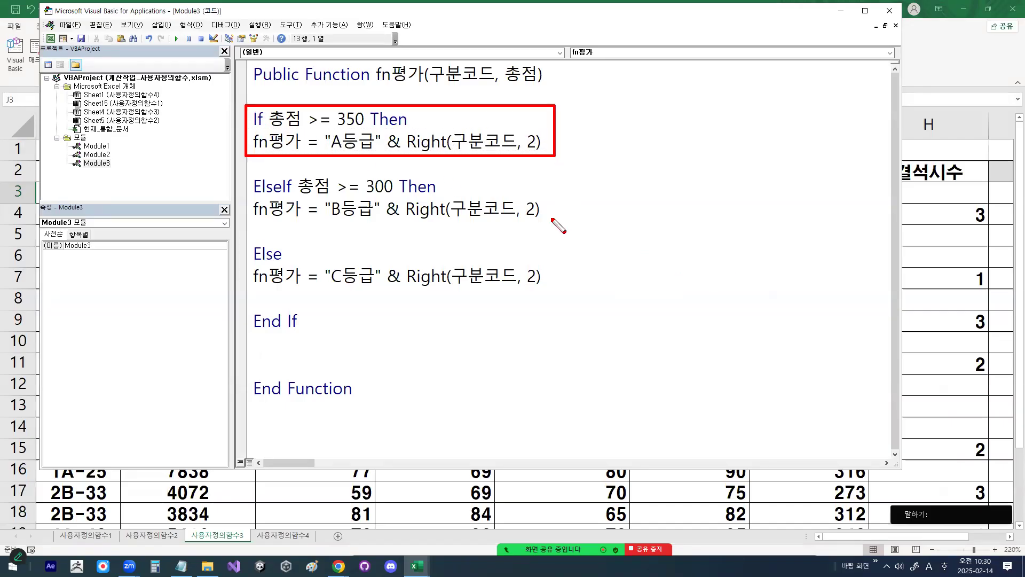
left_click_drag(246, 170, 557, 229)
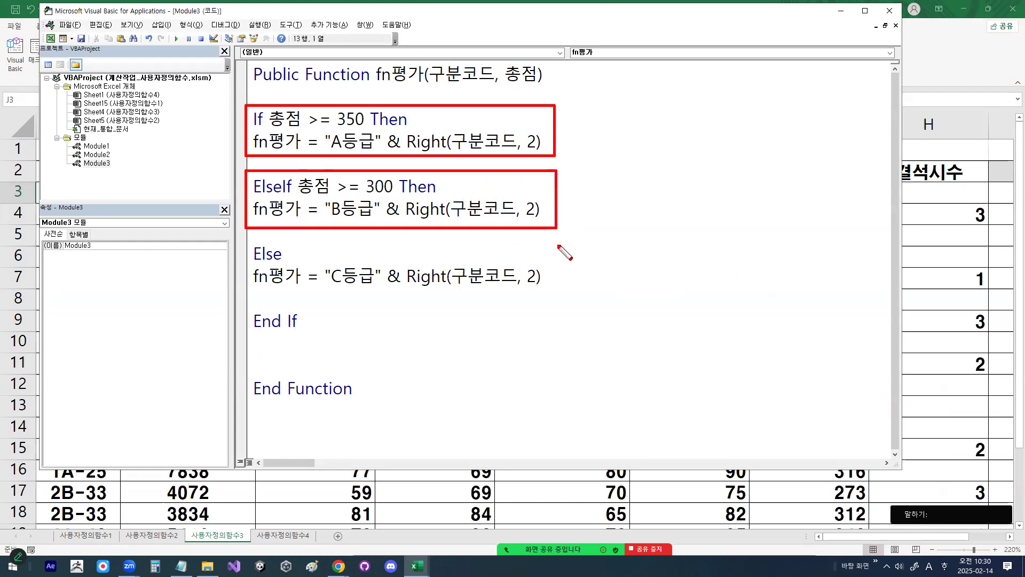
left_click_drag(246, 238, 556, 298)
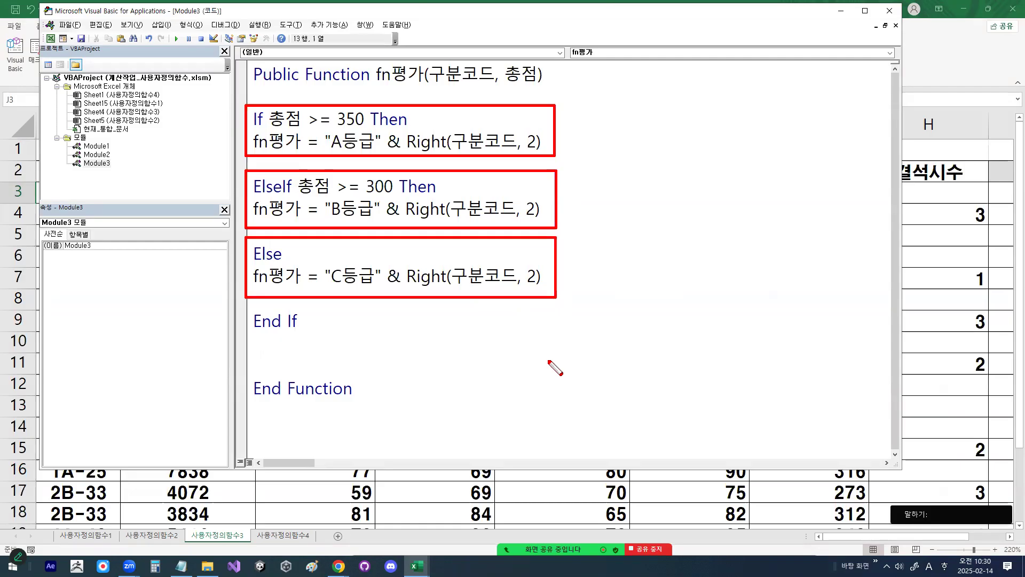
left_click_drag(246, 311, 315, 332)
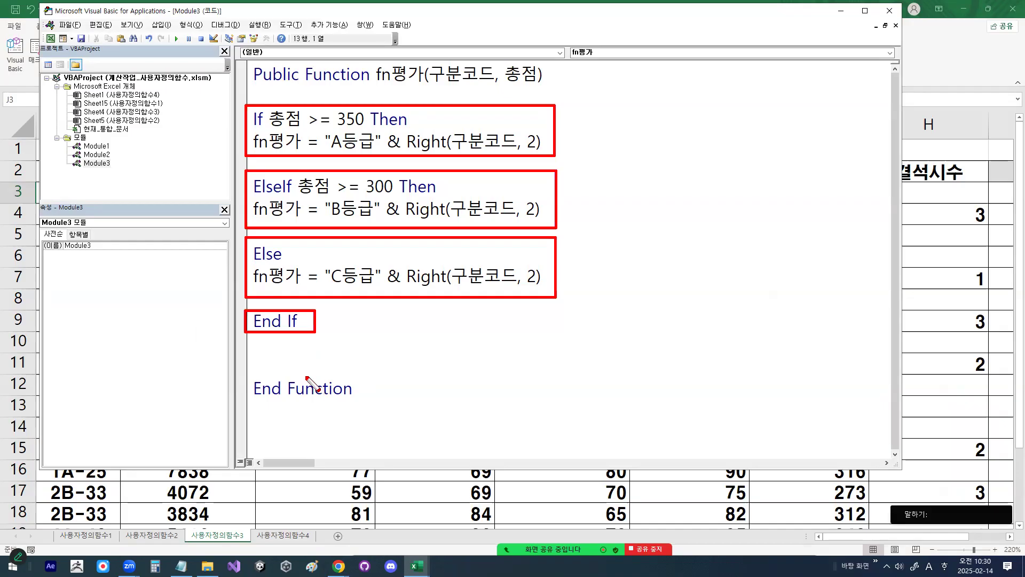
key("Escape")
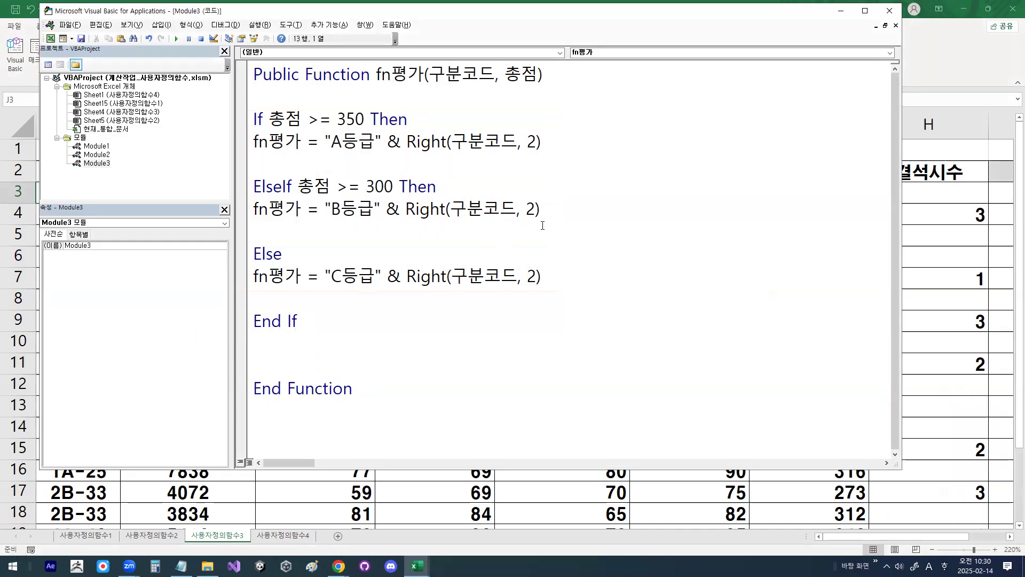
Step: Close the Visual Basic editor and open the function wizard for cell J3 of the 평가 column
left_click(890, 11)
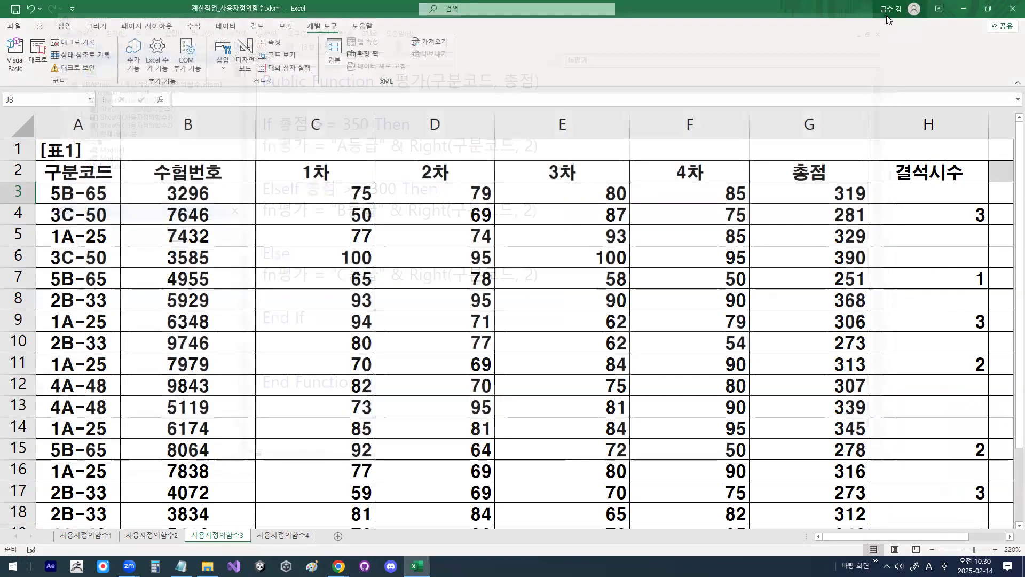
key("ctrl+1")
left_click(217, 575)
mouse_move(291, 491)
left_mouse_down()
mouse_move(180, 512)
mouse_move(212, 460)
mouse_move(272, 479)
left_mouse_up()
key("Escape")
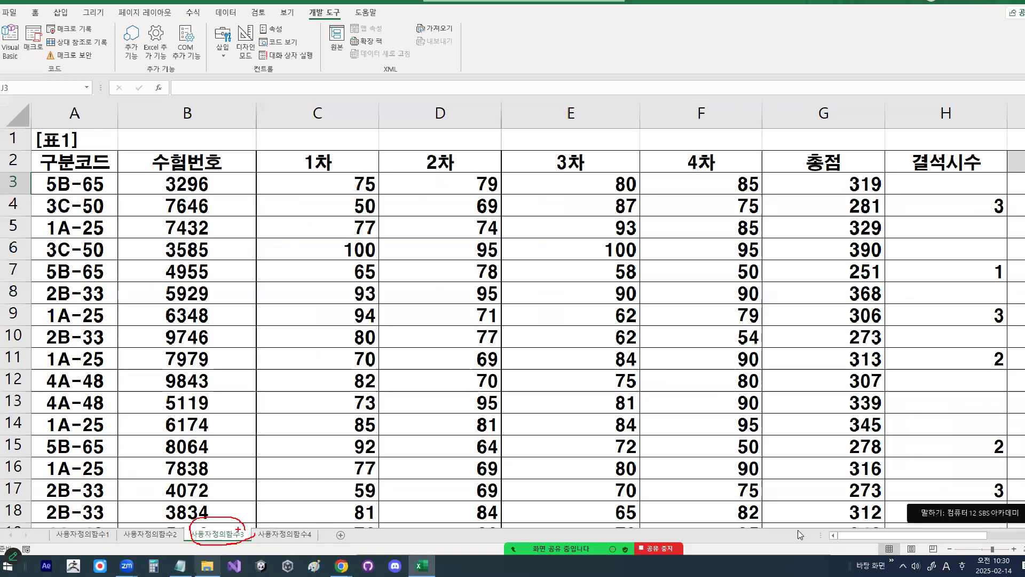
left_click_drag(927, 538, 993, 535)
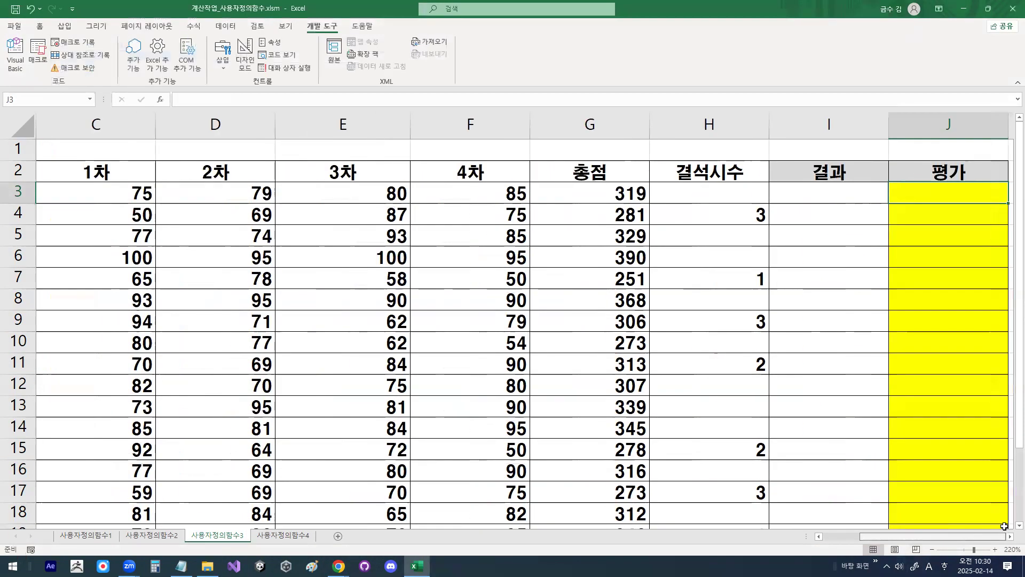
key("ctrl+1")
left_click(159, 102)
mouse_move(173, 99)
left_mouse_down()
mouse_move(140, 104)
mouse_move(161, 80)
mouse_move(173, 95)
left_mouse_up()
key("Escape")
left_click(160, 100)
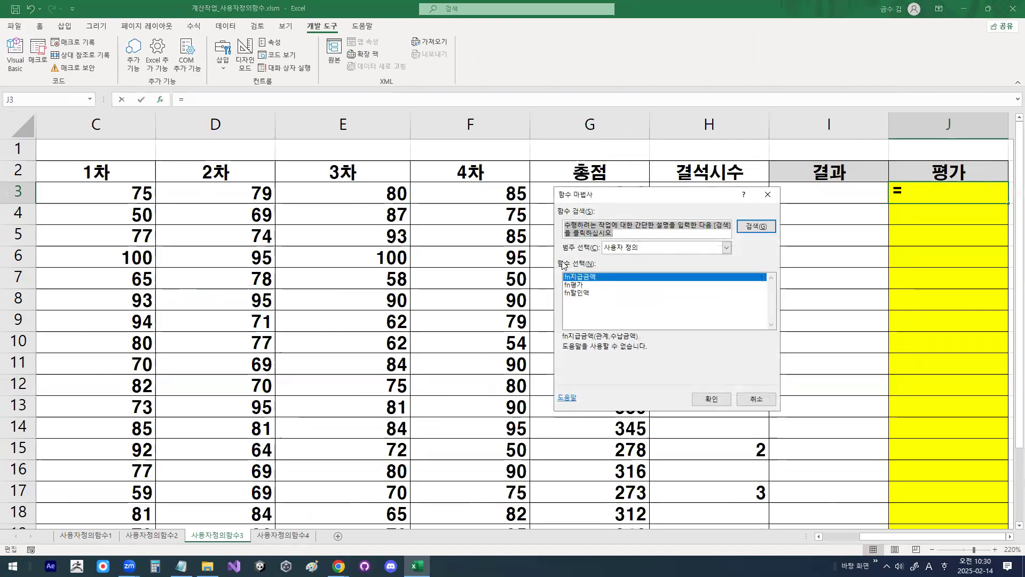
Step: Choose the user-defined function fn평가 in the function wizard and open its arguments
key("ctrl+1")
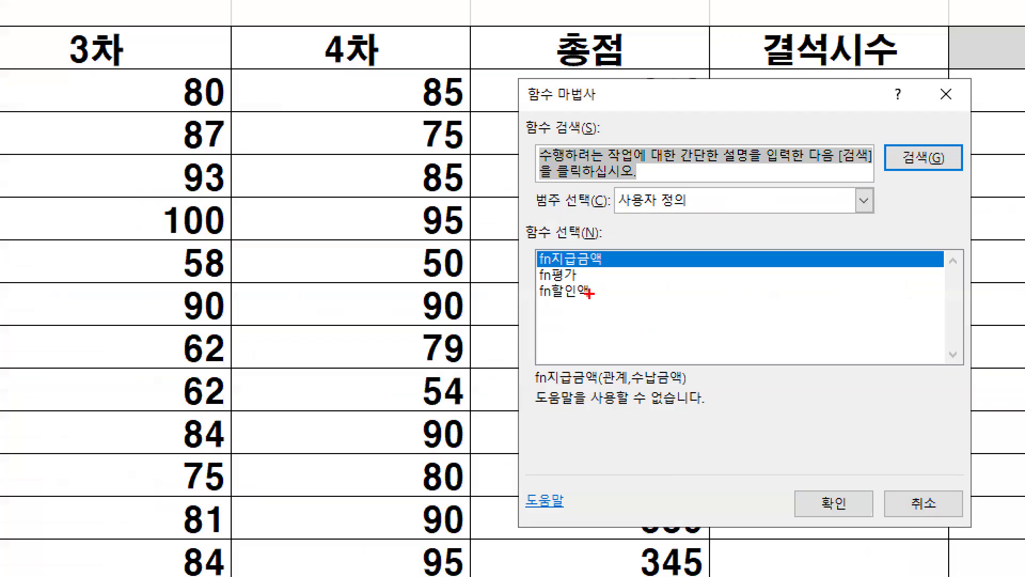
mouse_move(587, 271)
left_mouse_down()
mouse_move(539, 283)
mouse_move(538, 258)
left_mouse_up()
key("Escape")
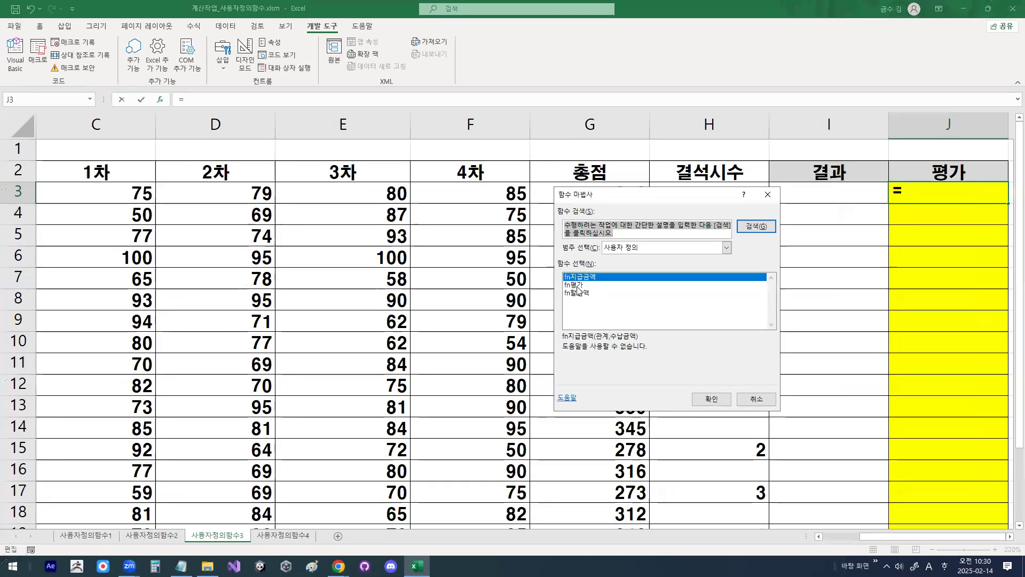
left_click(574, 285)
left_click(709, 399)
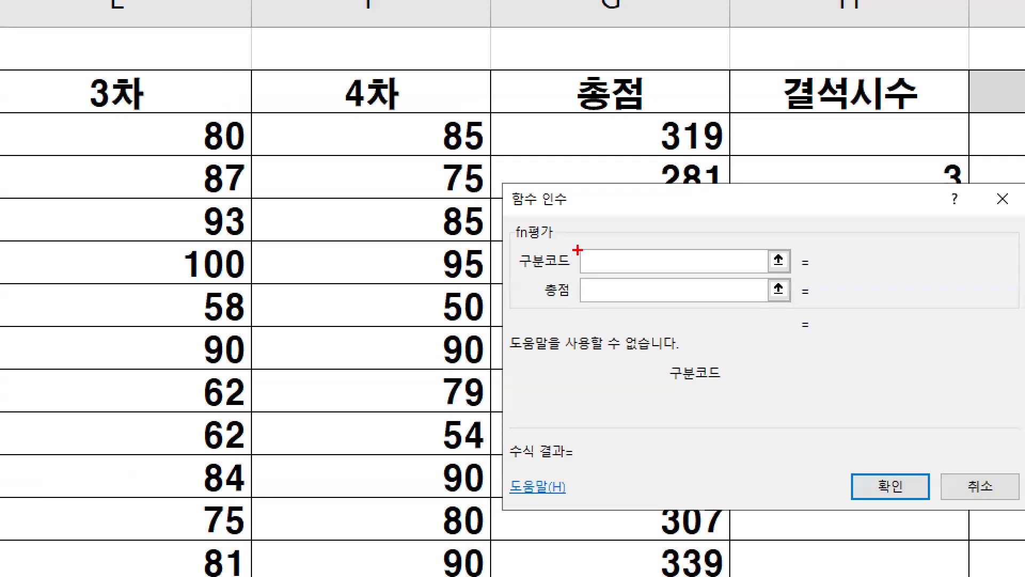
Step: Set the 구분코드 argument of fn평가 to cell A3
left_click_drag(598, 262, 589, 250)
key("Escape")
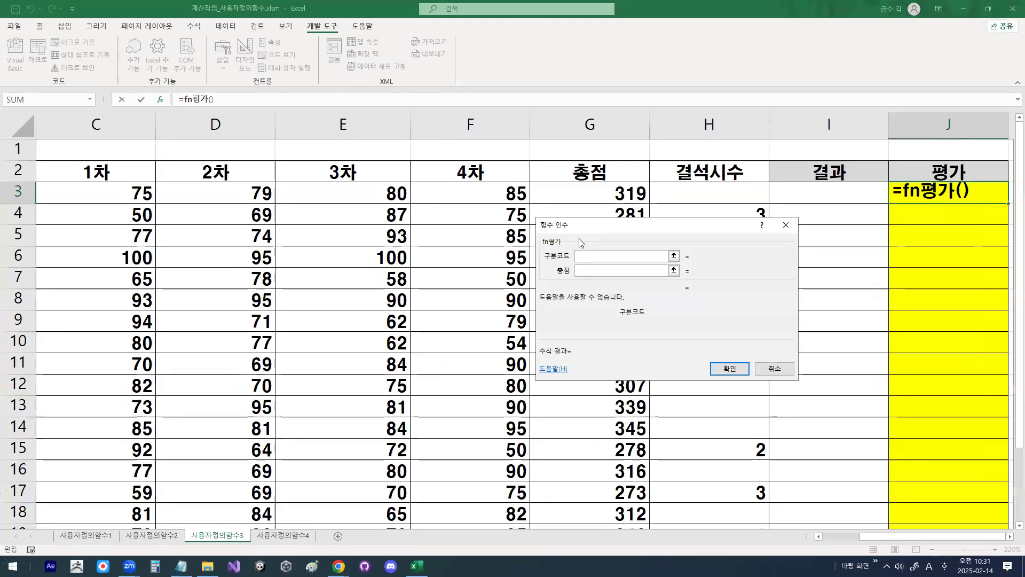
left_click_drag(890, 537, 827, 543)
left_click(105, 196)
mouse_move(207, 203)
left_mouse_down()
mouse_move(103, 206)
mouse_move(188, 180)
left_mouse_up()
key("Escape")
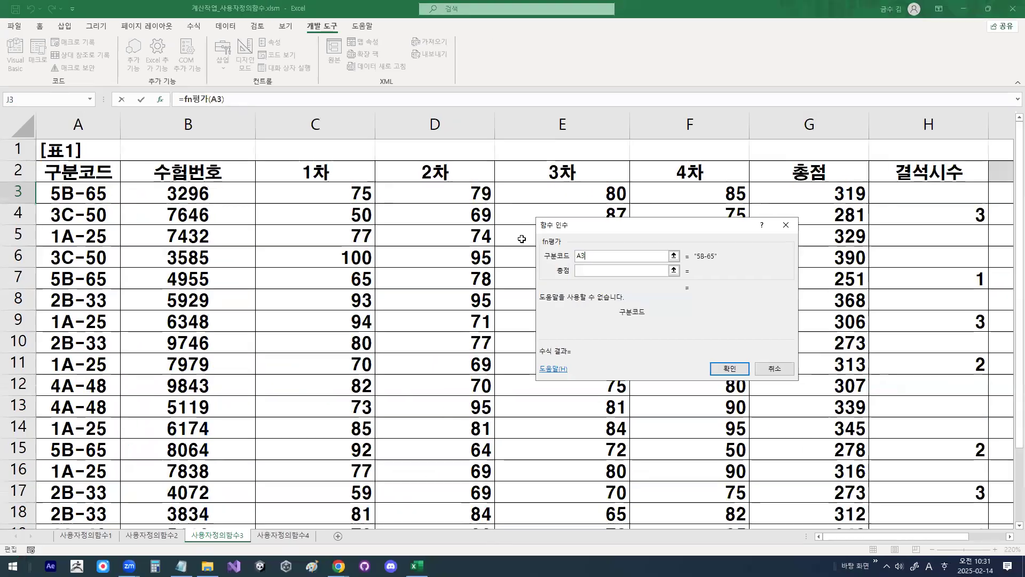
Step: Set the 총점 argument of fn평가 to cell G3 and enter the finished formula in J3
left_click(593, 272)
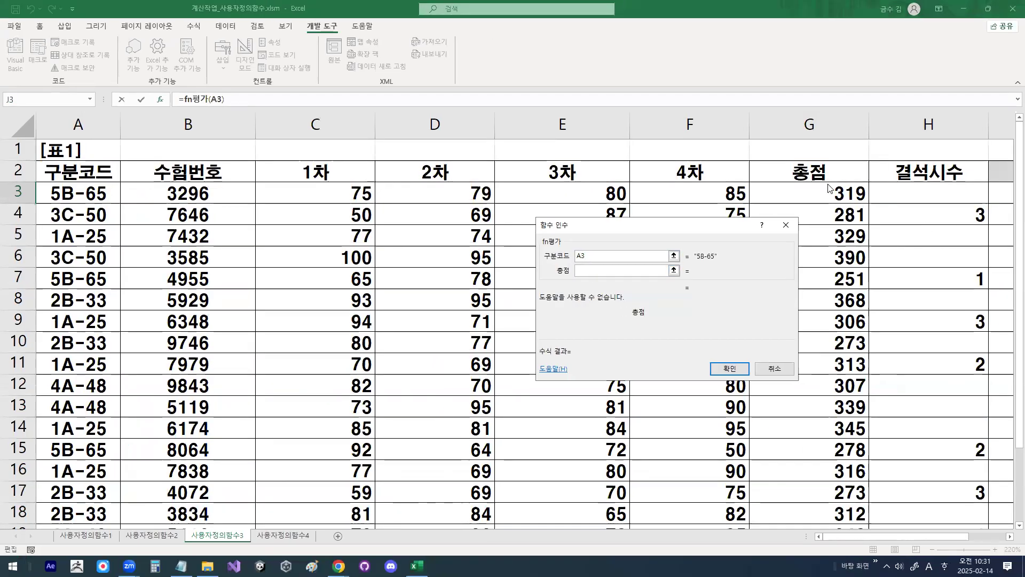
left_click_drag(874, 198, 838, 178)
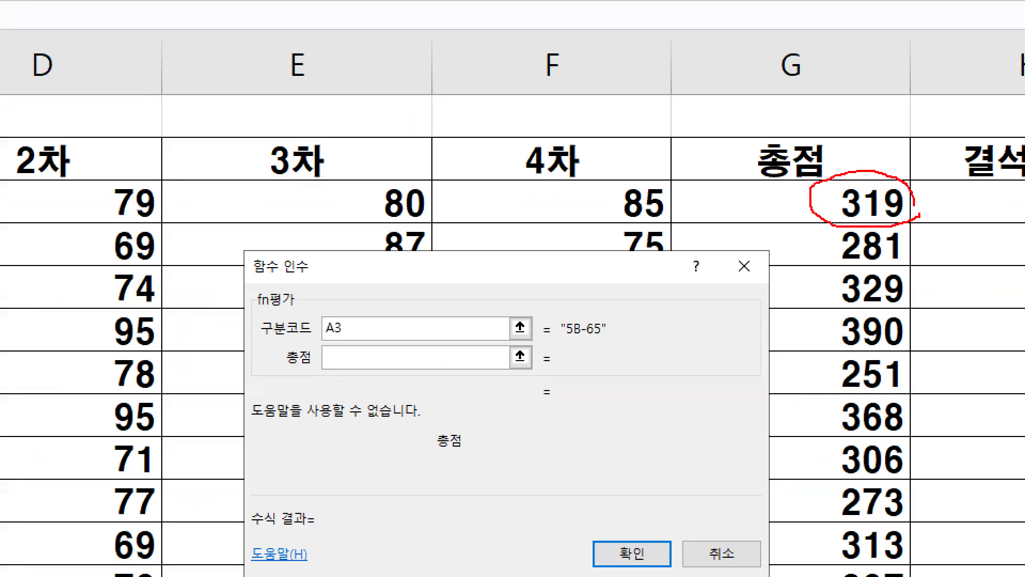
key("Escape")
left_click(839, 199)
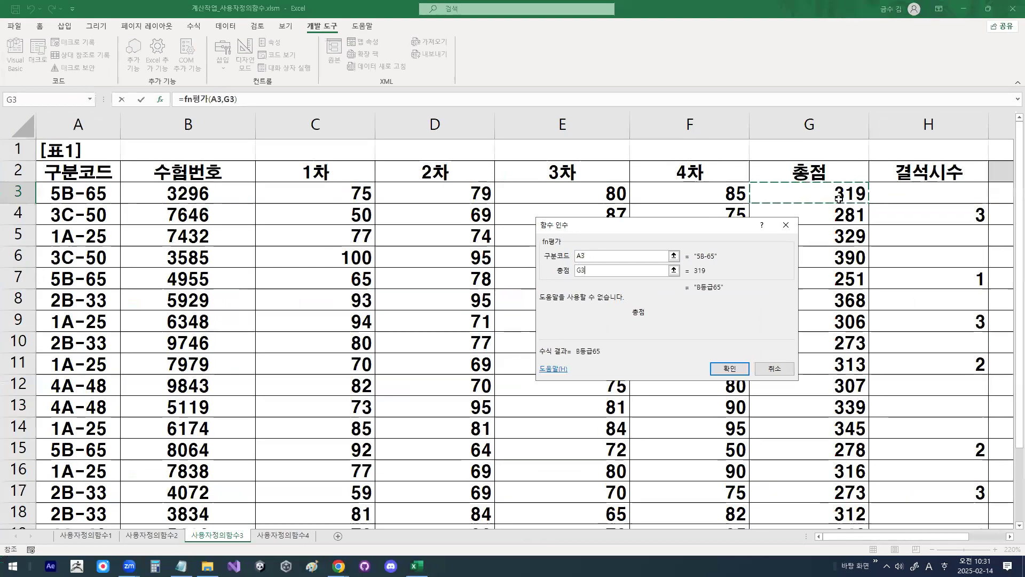
key("ctrl+1")
left_click(717, 295)
left_click_drag(686, 293, 736, 291)
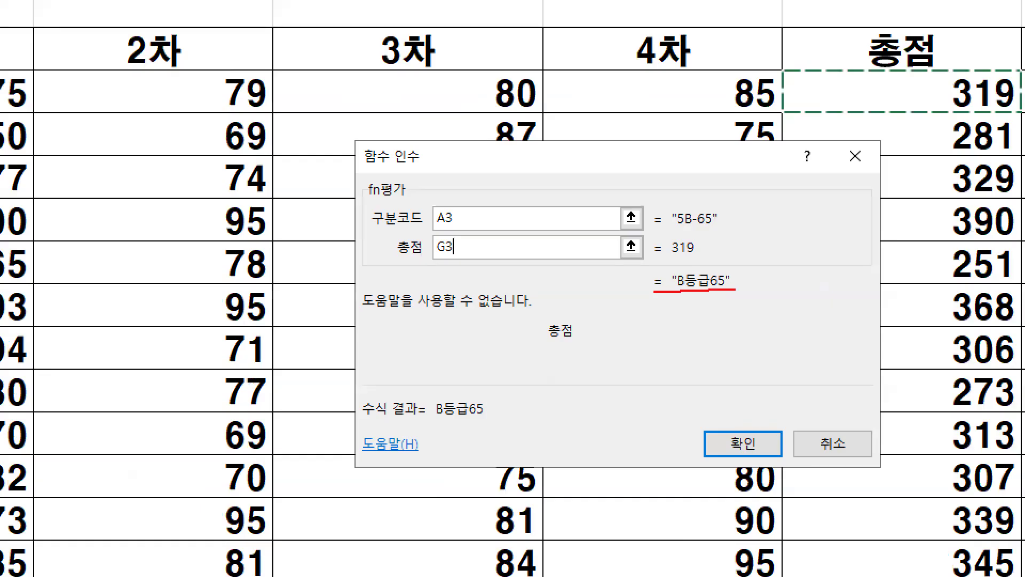
left_click_drag(711, 428, 729, 425)
mouse_move(757, 280)
left_mouse_down()
mouse_move(660, 280)
mouse_move(732, 279)
left_mouse_up()
key("Escape")
left_click(730, 369)
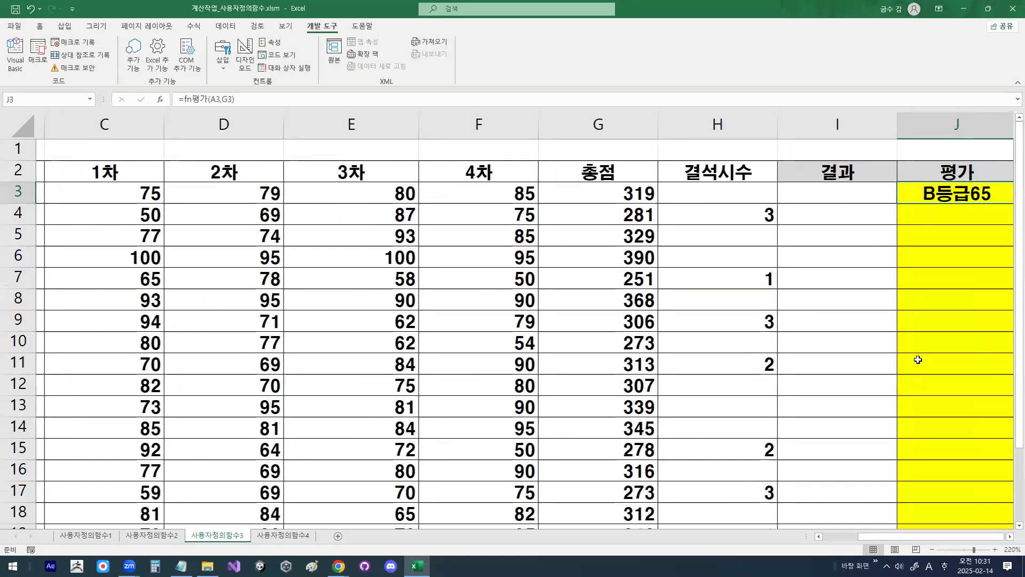
Step: Fill the fn평가 formula from J3 down through the rest of the 평가 column
double_click(1010, 536)
double_click(769, 205)
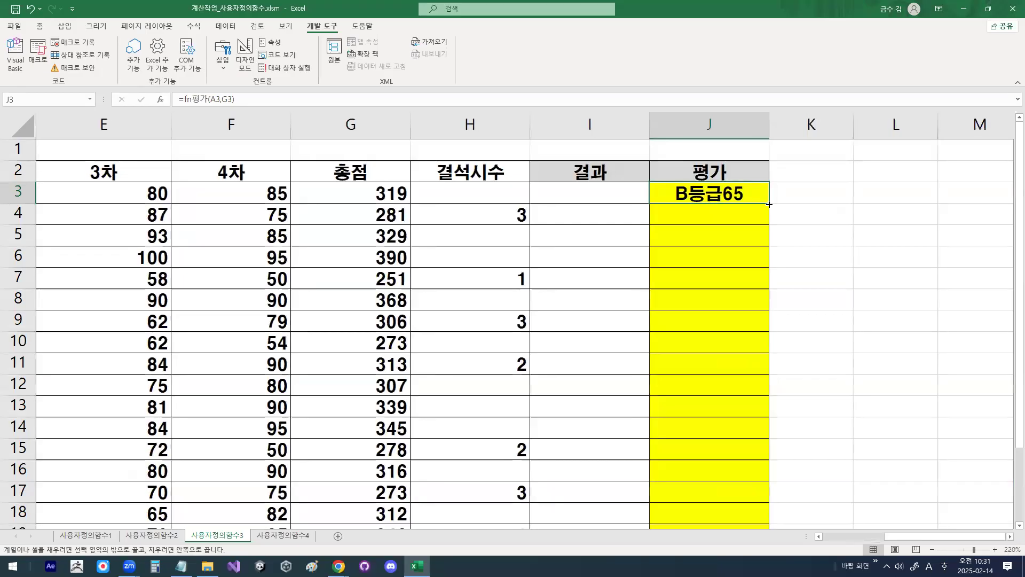
left_click(748, 197)
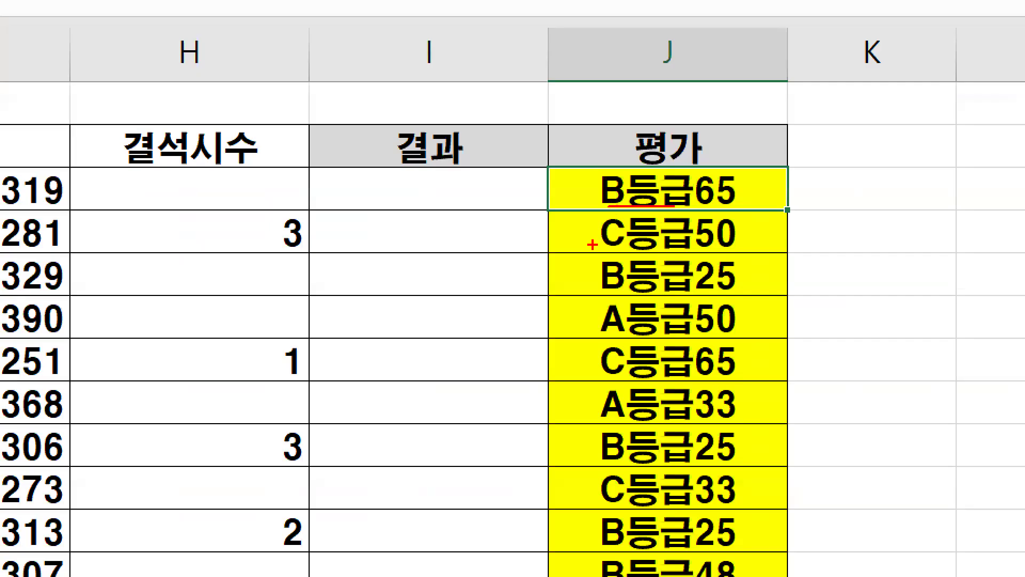
Step: Check the filled 평가 grades against the 구분코드 and 총점 values in the table
left_click_drag(592, 245, 672, 246)
mouse_move(742, 239)
left_mouse_down()
mouse_move(710, 245)
mouse_move(716, 213)
mouse_move(741, 231)
mouse_move(694, 167)
mouse_move(747, 182)
left_mouse_up()
left_click_drag(717, 155, 756, 141)
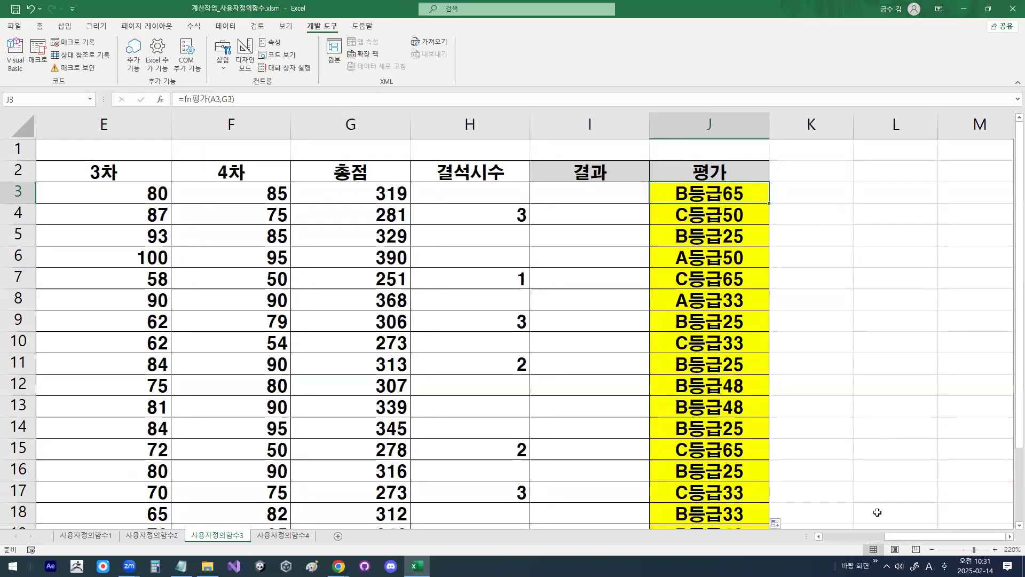
left_click_drag(896, 545, 627, 489)
mouse_move(107, 195)
left_mouse_down()
mouse_move(89, 204)
mouse_move(104, 185)
left_mouse_up()
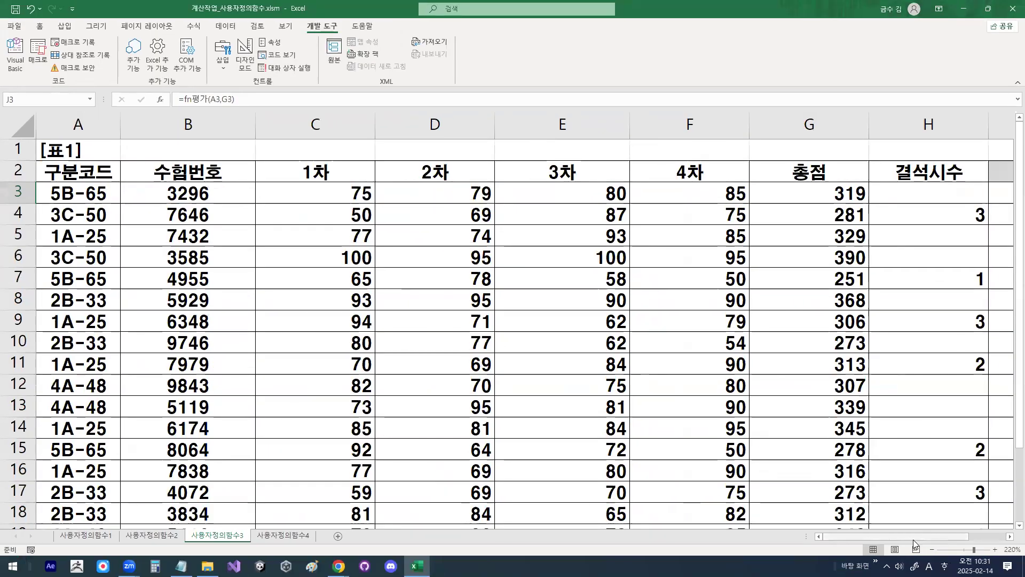
left_click_drag(914, 537, 950, 537)
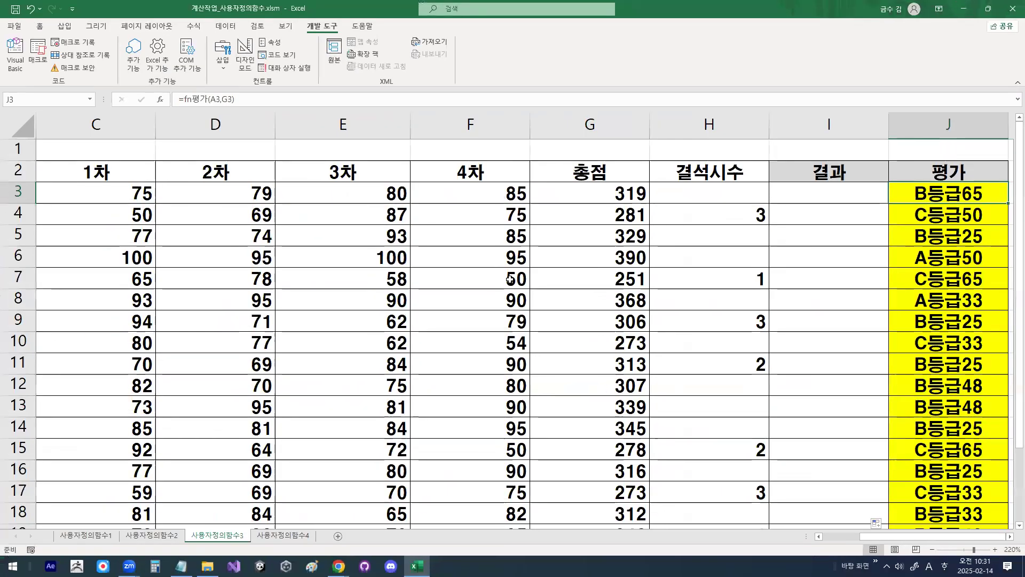
Step: Switch to the sheet 사용자정의함수4 and select cell E18 in its table
left_click(270, 542)
mouse_move(309, 541)
left_mouse_down()
mouse_move(254, 544)
mouse_move(300, 533)
left_mouse_up()
left_click(498, 321)
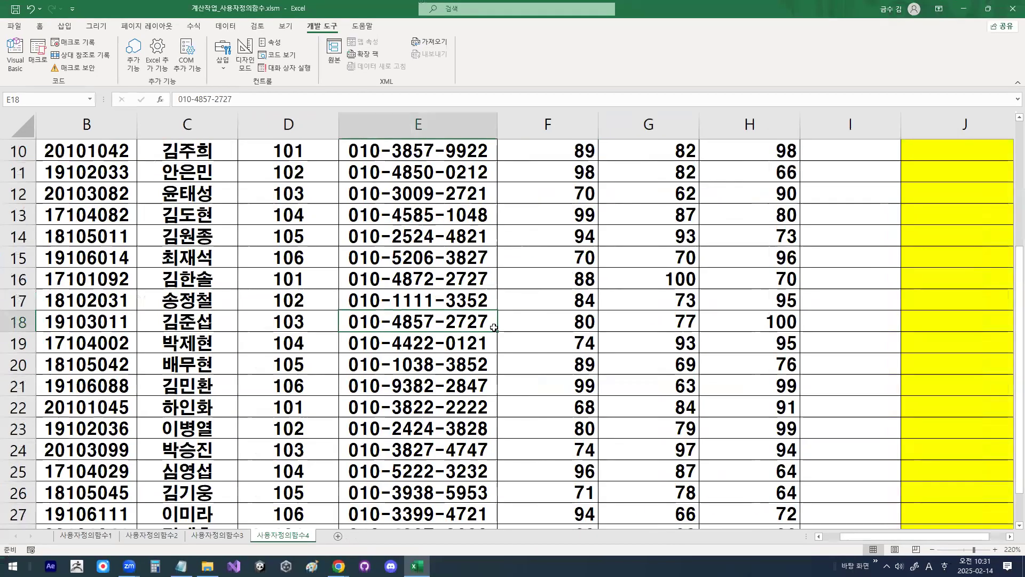
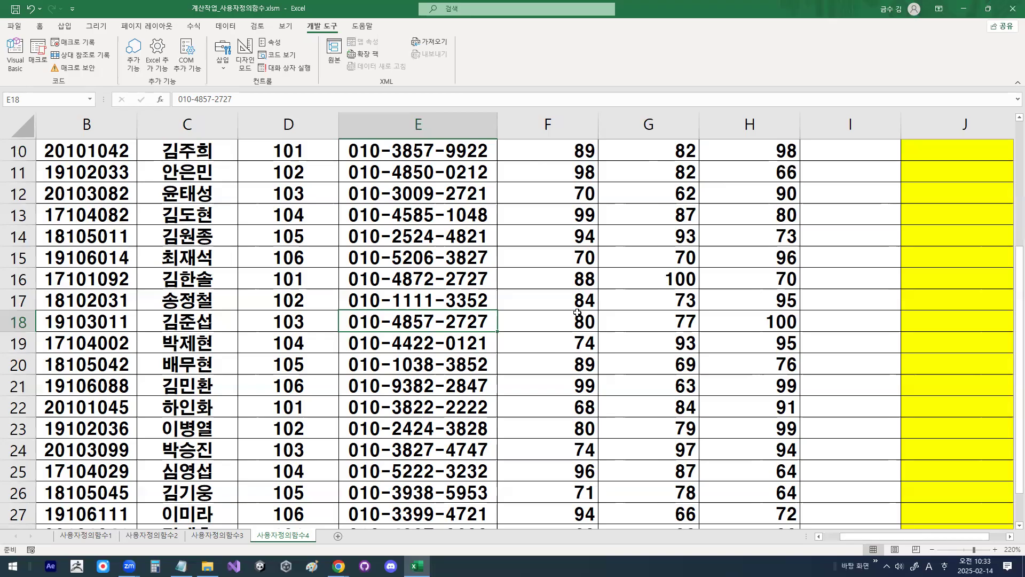
Step: Switch to the class notes in Notepad and read the 기출유형4 heading, its operator hints and the notation for a blank
mouse_move(522, 186)
left_mouse_down()
mouse_move(506, 210)
mouse_move(544, 217)
left_mouse_up()
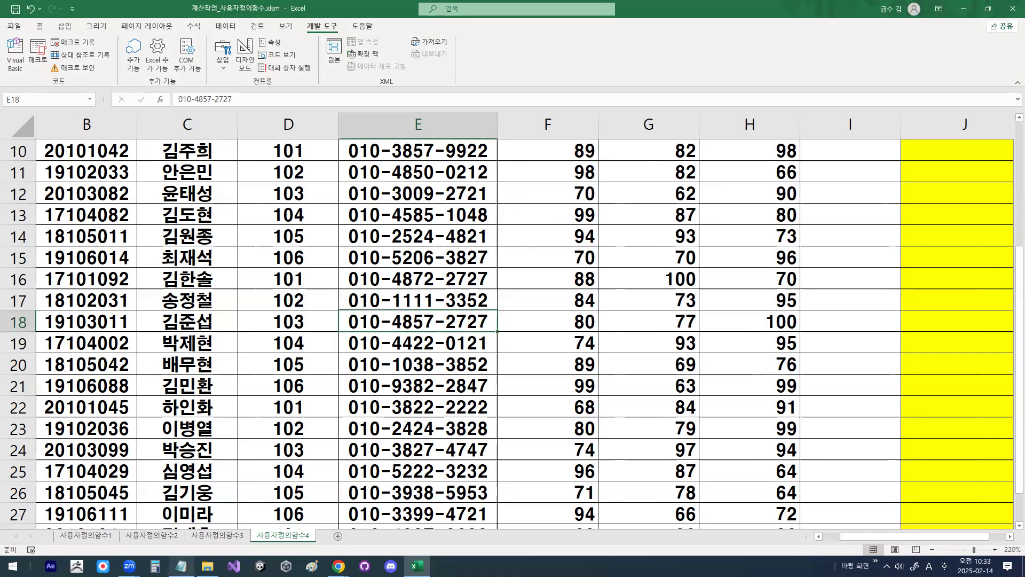
left_click(182, 566)
scroll(237, 222, "down", 2)
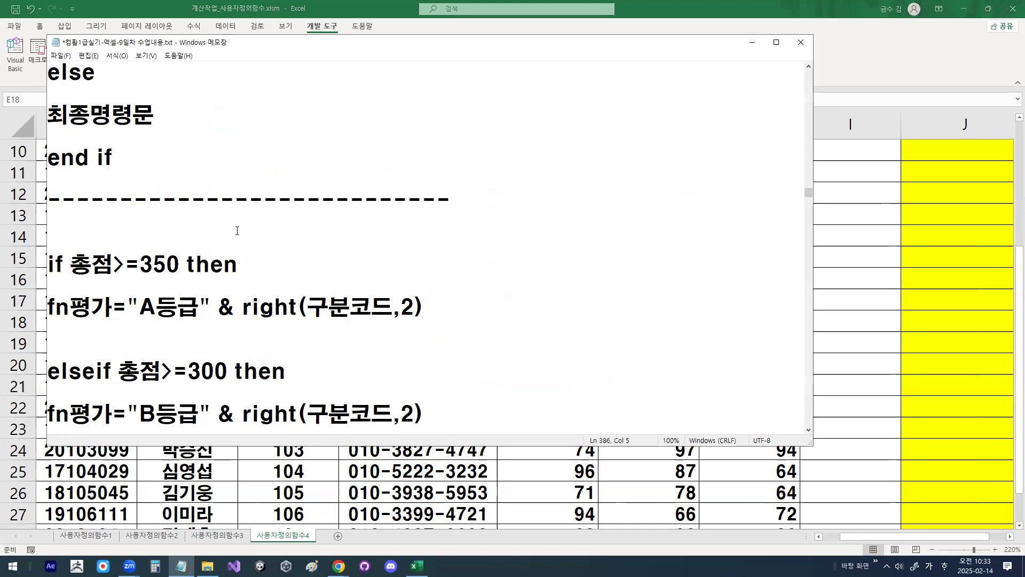
scroll(237, 230, "down", 8)
left_click_drag(63, 265, 157, 264)
left_click_drag(243, 267, 379, 267)
left_click_drag(65, 262, 400, 265)
left_click_drag(130, 327, 155, 331)
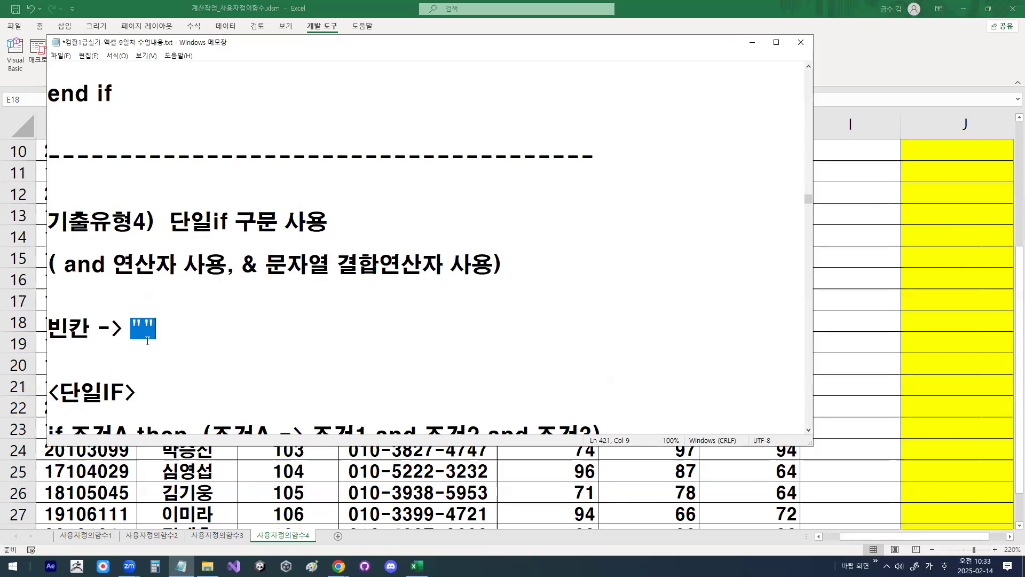
left_click(147, 341)
scroll(148, 340, "down", 3)
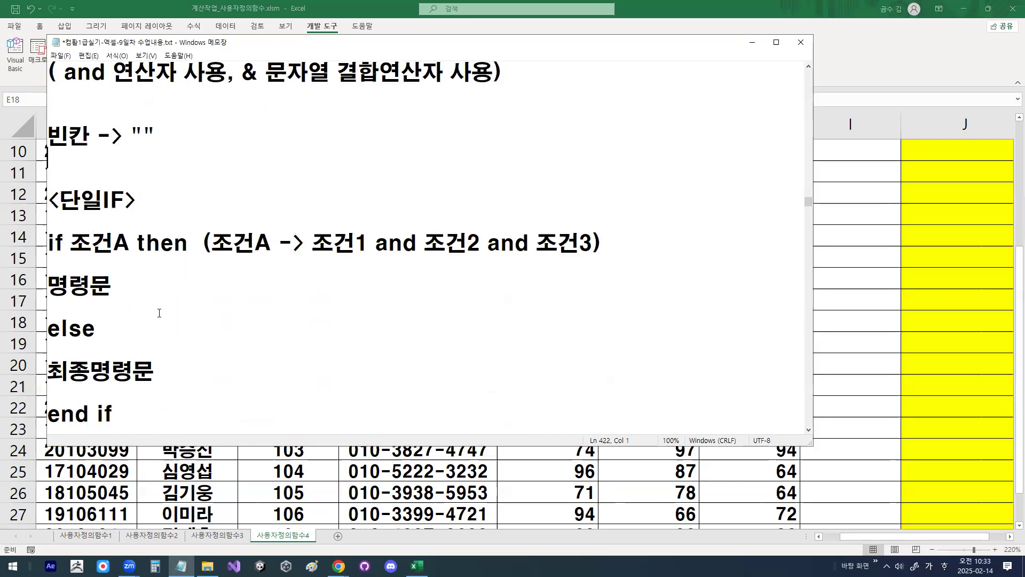
Step: Study the <단일IF> syntax in the notes, including how 조건A combines 조건1, 조건2 and 조건3 with and
left_click_drag(70, 243, 131, 246)
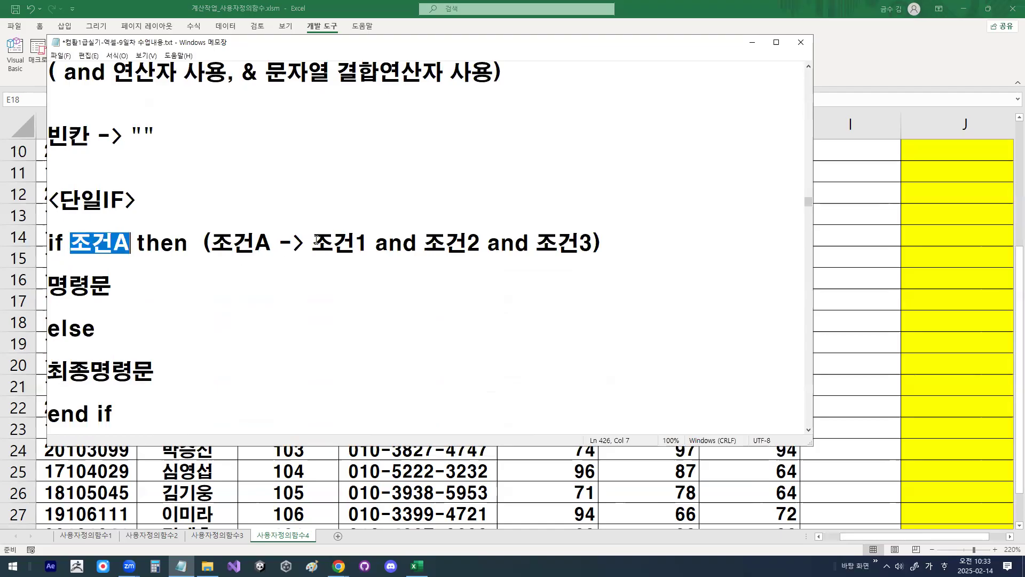
left_click_drag(313, 243, 602, 244)
double_click(415, 241)
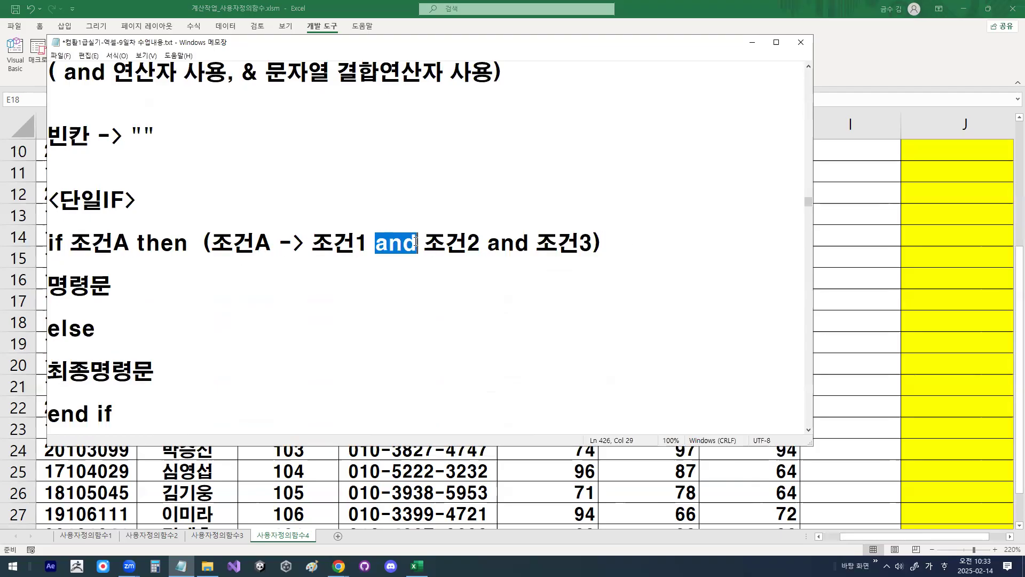
left_click_drag(487, 243, 535, 240)
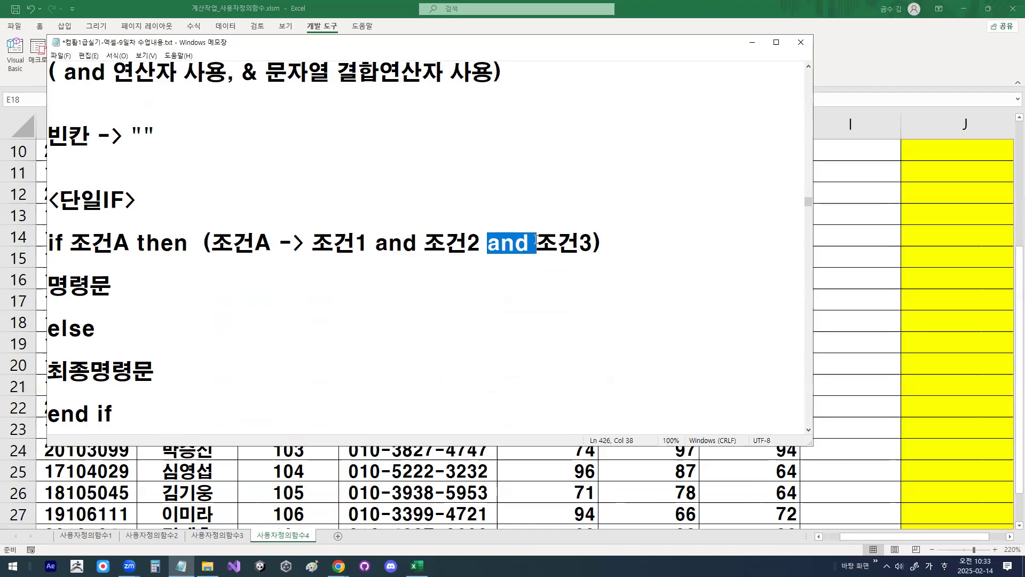
left_click_drag(313, 242, 615, 241)
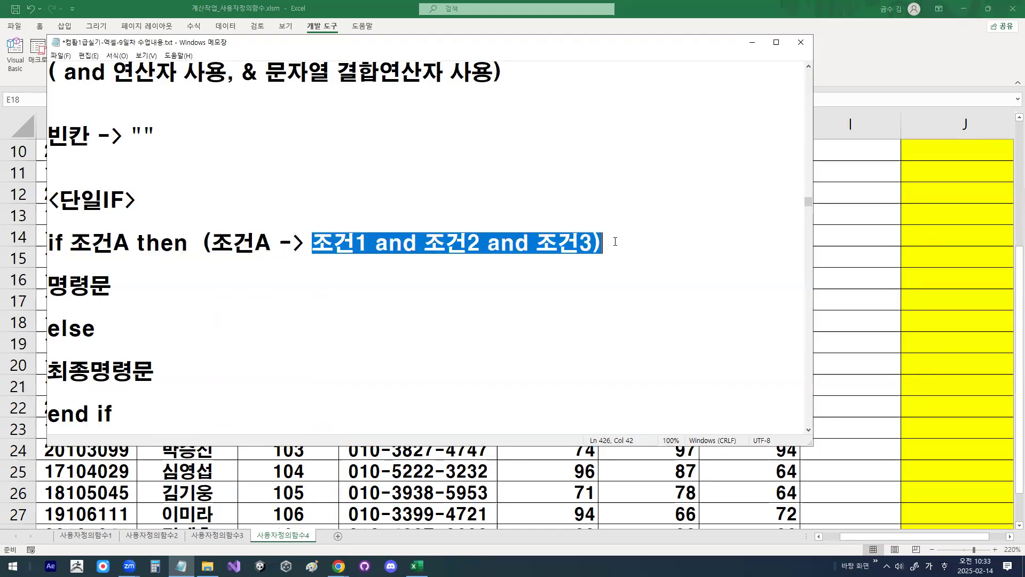
left_click_drag(70, 243, 130, 243)
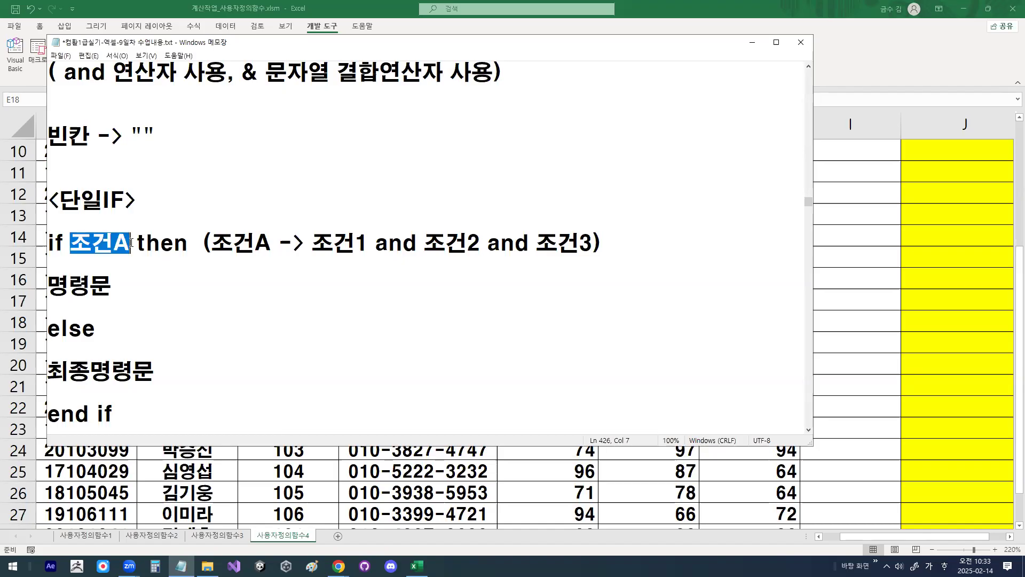
scroll(131, 243, "down", 1)
left_click_drag(48, 220, 114, 220)
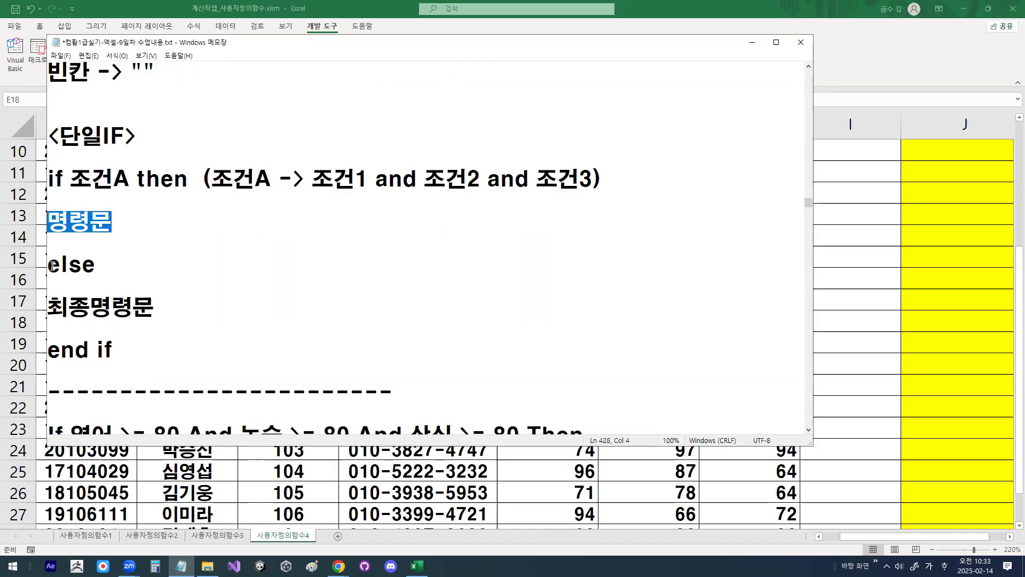
left_click_drag(53, 266, 95, 265)
left_click(54, 309)
left_click_drag(54, 310, 153, 307)
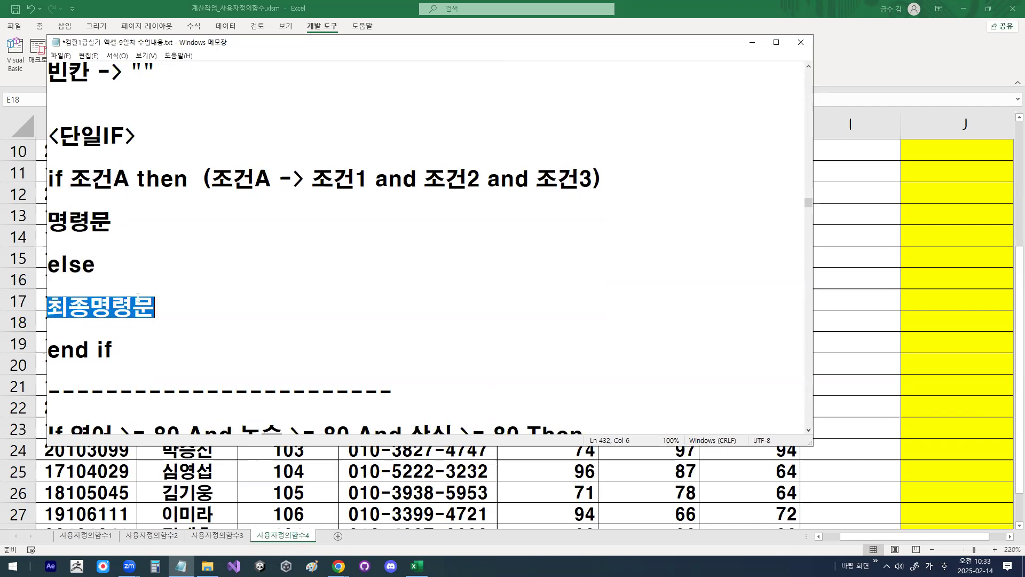
left_click_drag(131, 70, 154, 68)
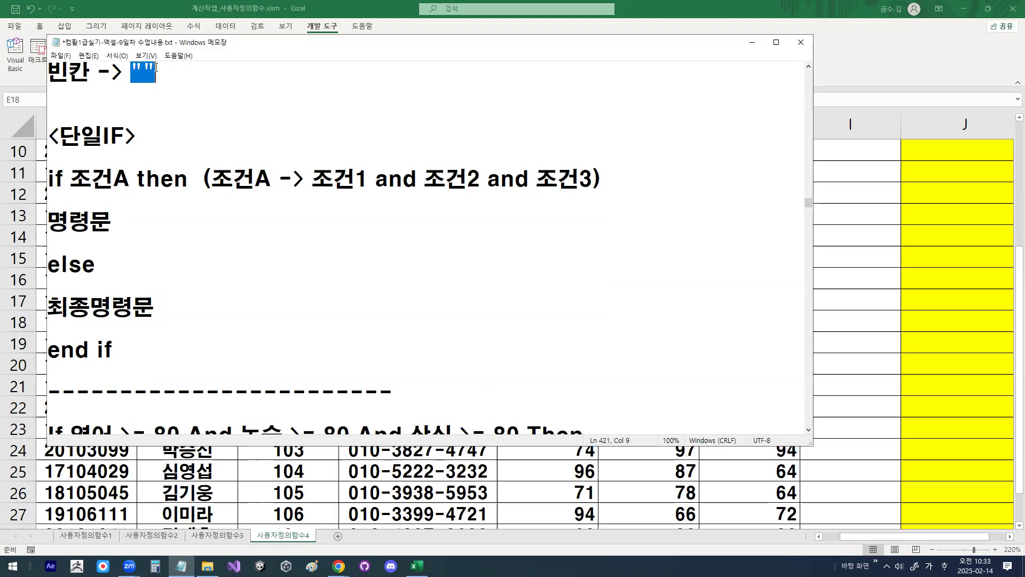
left_click_drag(113, 350, 49, 348)
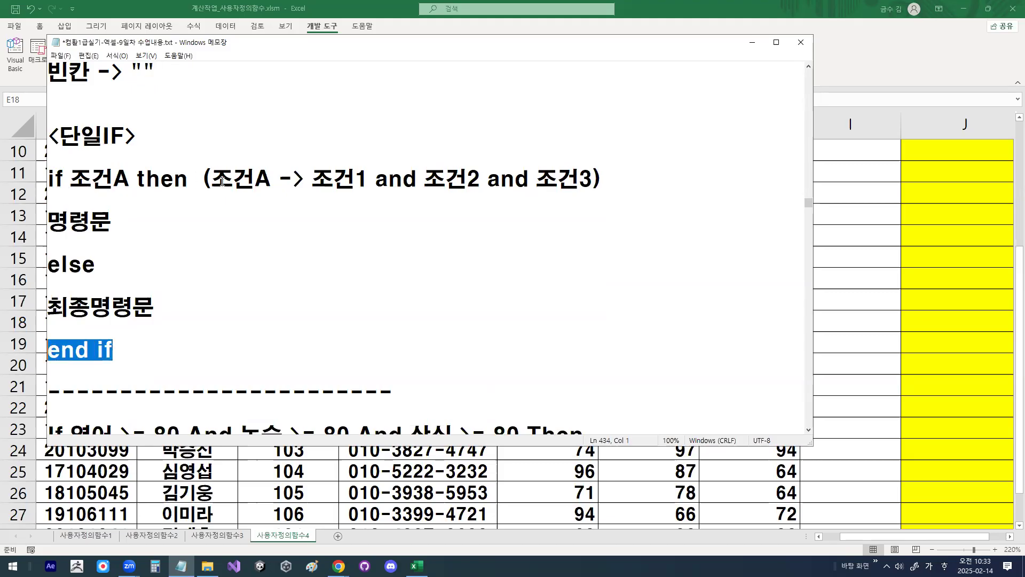
left_click_drag(311, 179, 603, 179)
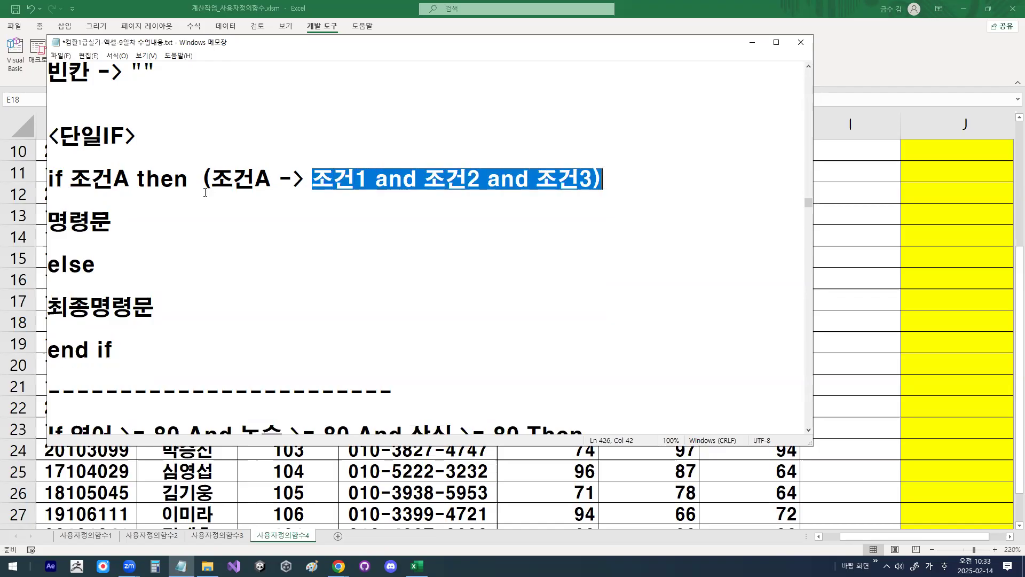
left_click_drag(70, 179, 130, 178)
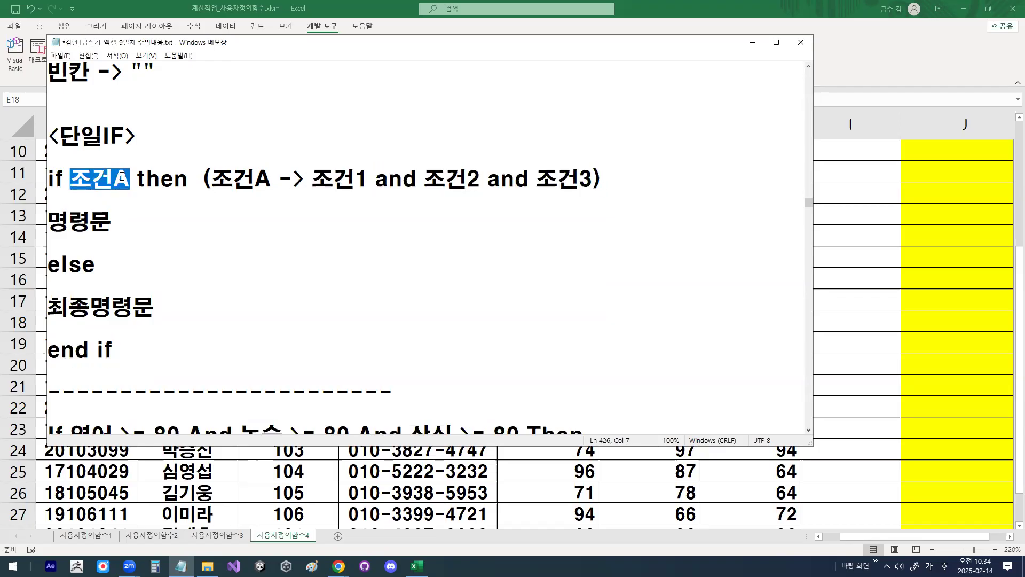
Step: Return to the worksheet in Excel and open the Visual Basic editor to look at the fn평가 function declaration
left_click(754, 44)
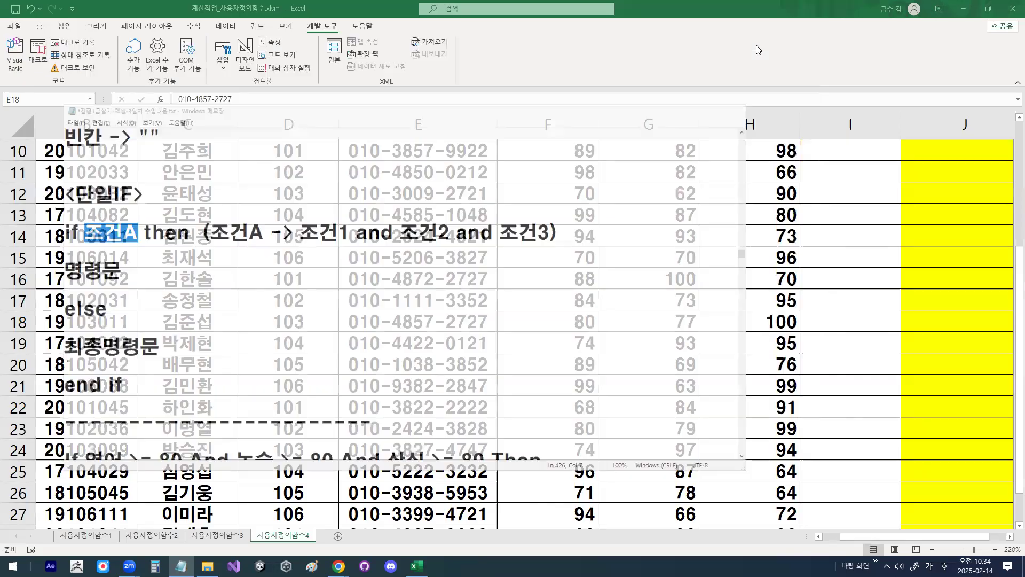
left_click(796, 216)
scroll(796, 217, "up", 3)
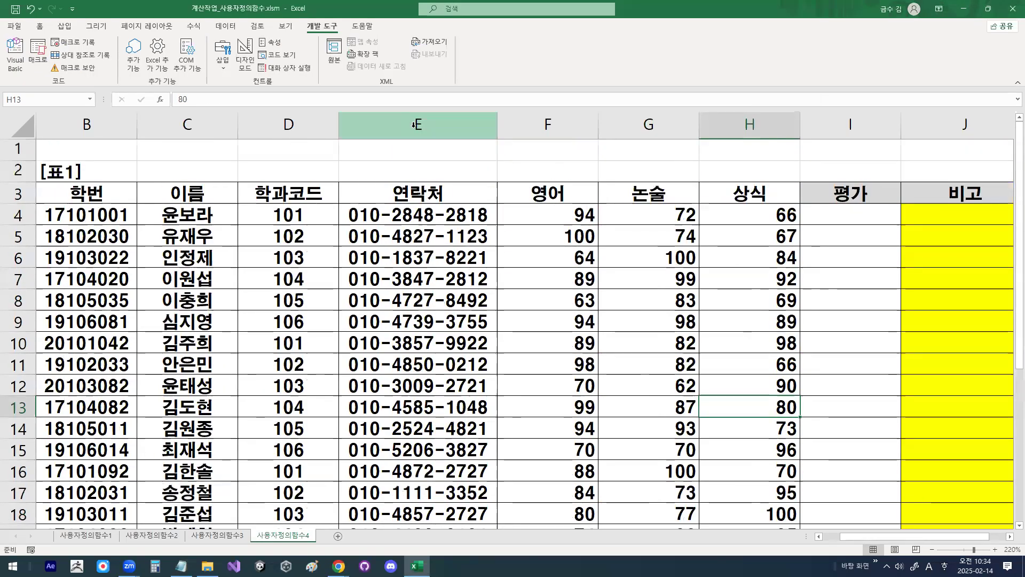
left_click(15, 69)
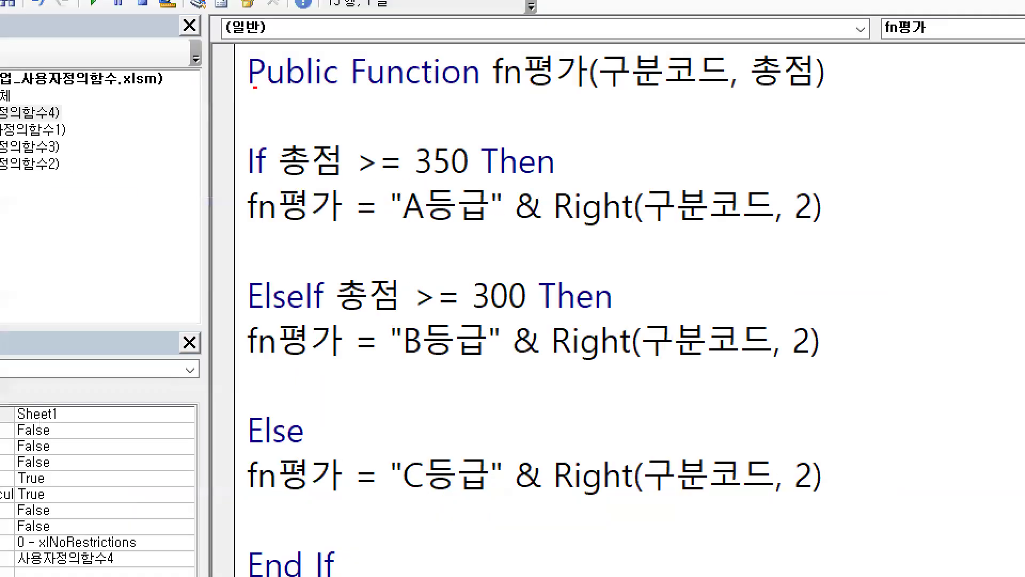
left_click_drag(255, 88, 534, 88)
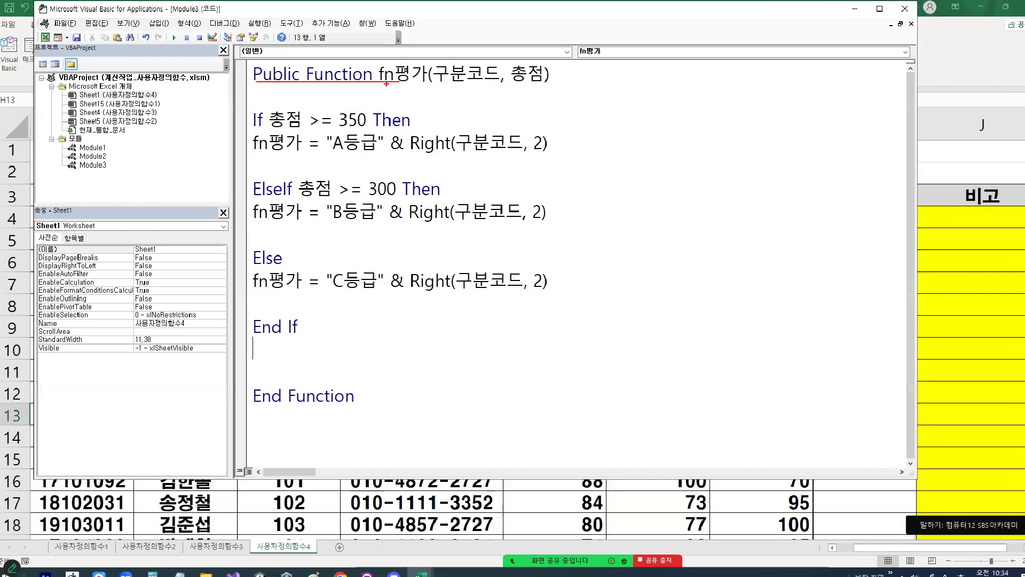
left_click_drag(253, 73, 395, 78)
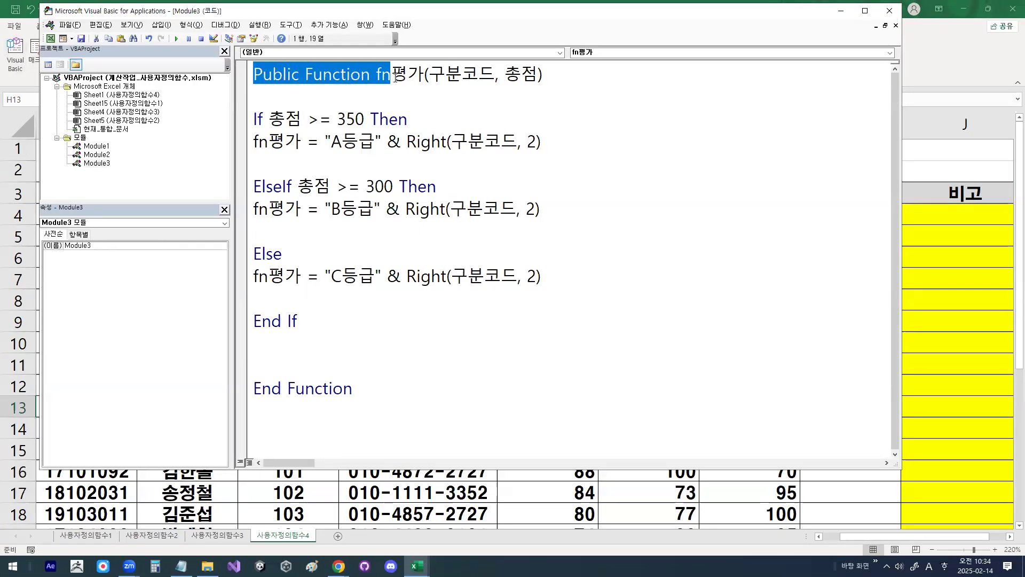
left_click(395, 95)
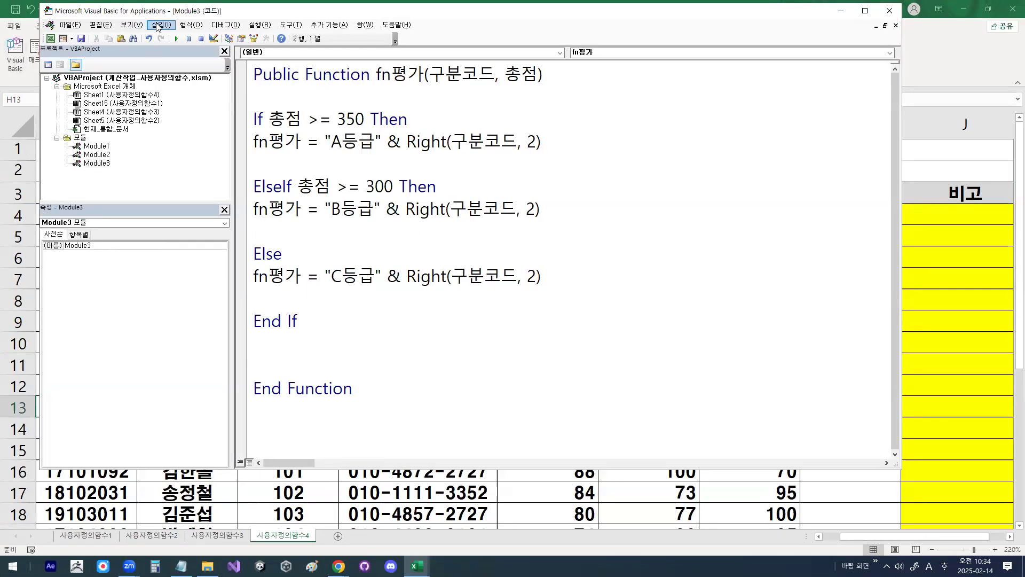
Step: Insert a new standard module into the workbook's VBA project
left_click(161, 26)
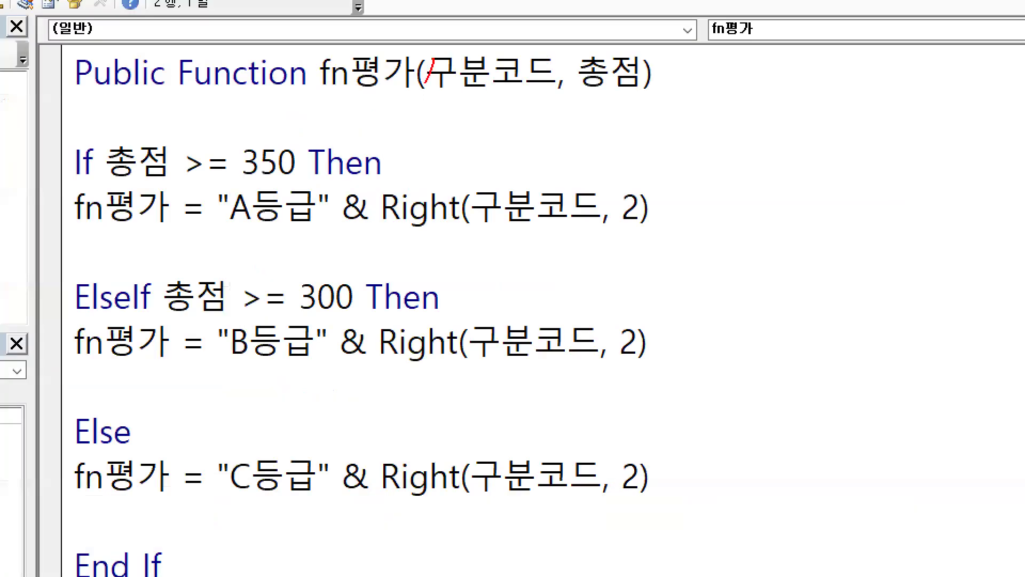
left_click_drag(426, 83, 351, 239)
left_click_drag(364, 113, 416, 235)
key("Escape")
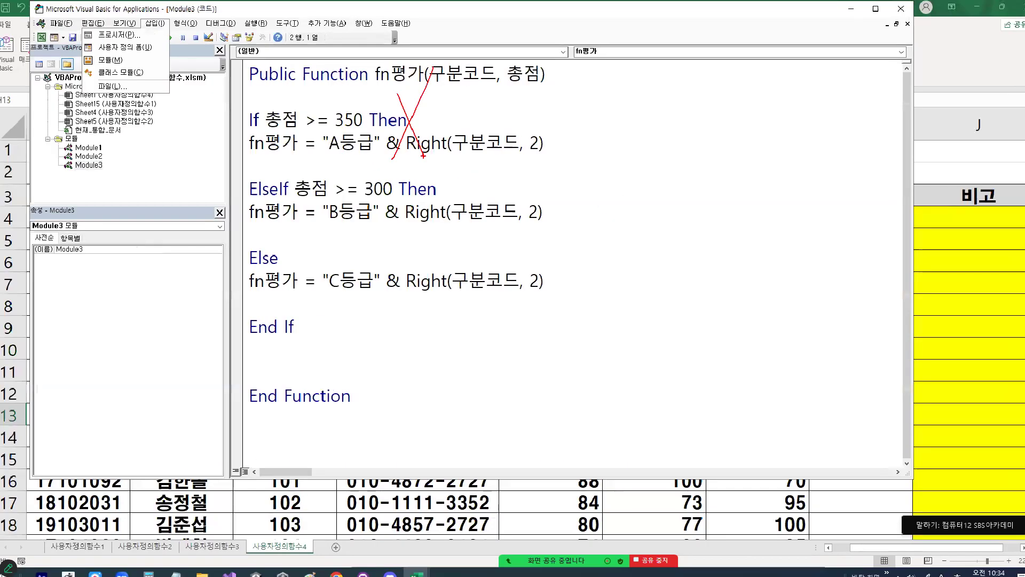
left_click(160, 27)
left_click(118, 60)
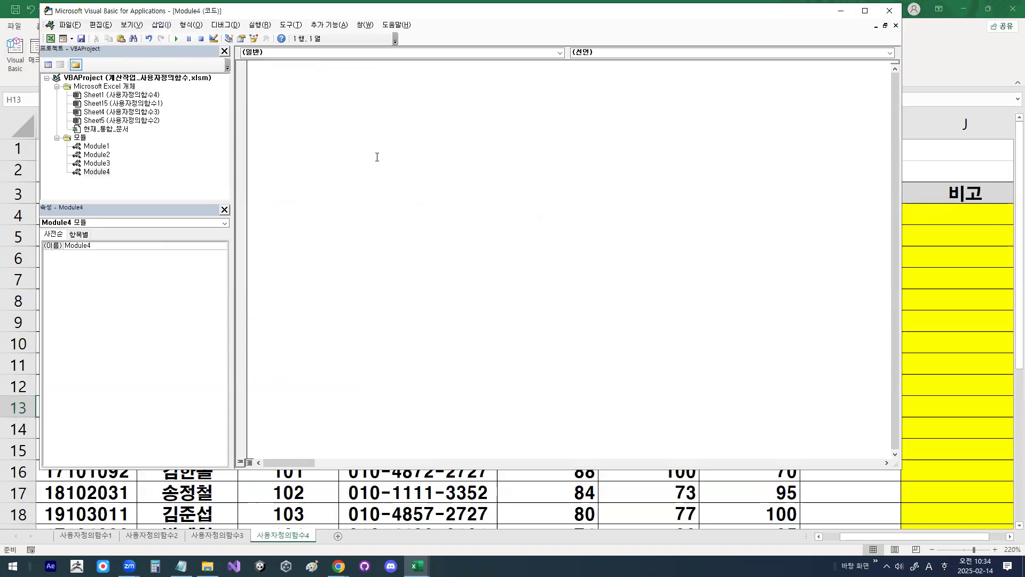
Step: Declare the public function fn비고 with the arguments 영어, 논술 and 상식 in the empty module
type("Public Function fn")
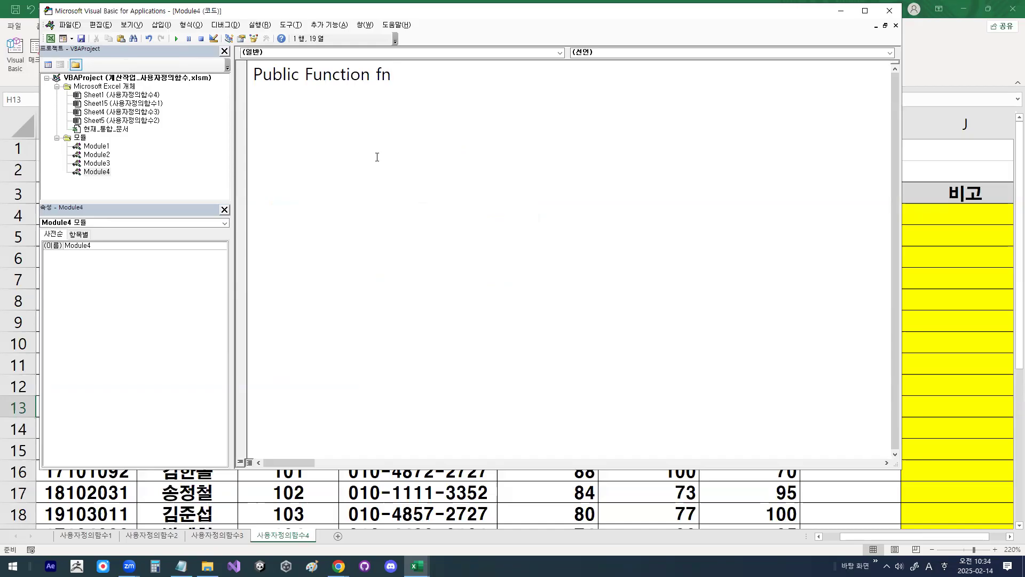
type("ql")
key("BackSpace")
key("BackSpace")
key("Hangul")
type("비고(영어, 논술, 상식")
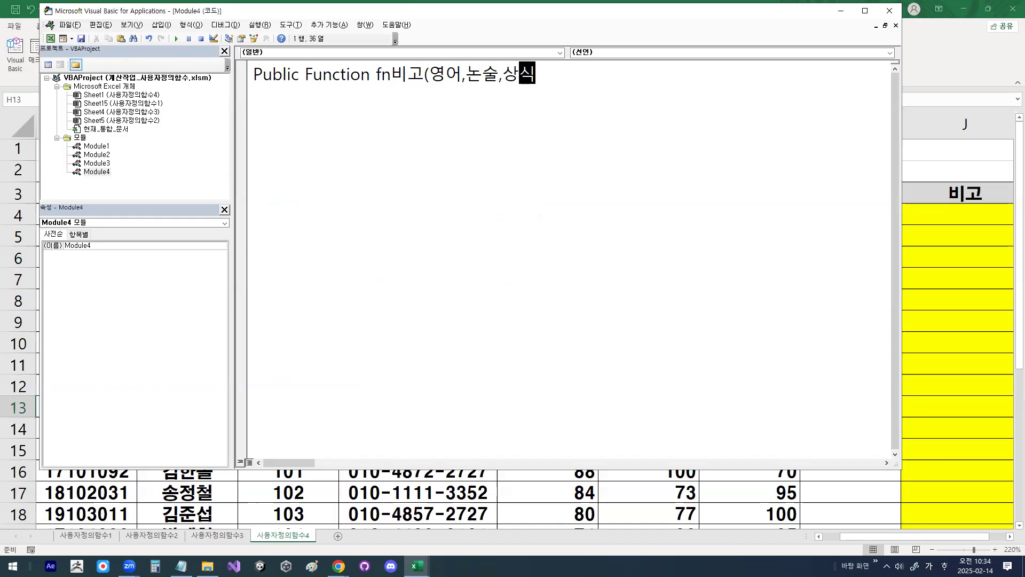
type(")")
key("Return")
key("Return")
key("Return")
key("Return")
key("Return")
Step: Add blank lines inside the fn비고 body and place the cursor on the second line below the declaration
key("Up")
key("Up")
key("Up")
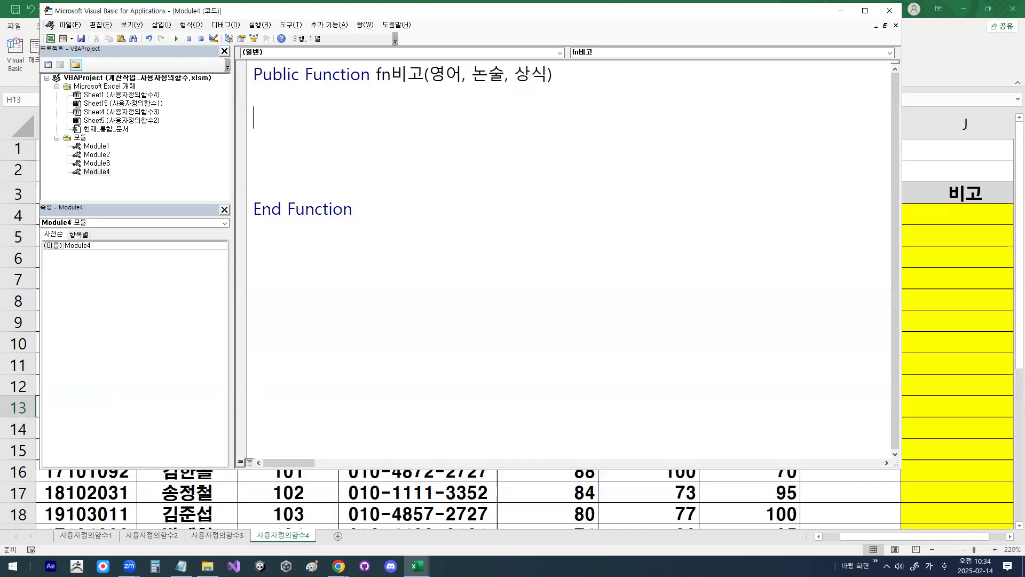
Step: Begin an If statement in fn비고 with the condition 영어>=80
type("ㅑ")
key("BackSpace")
type("if ")
type("duo")
key("BackSpace")
key("BackSpace")
key("BackSpace")
key("Hangul")
type("ㅇ영어")
type(">=8")
type("0")
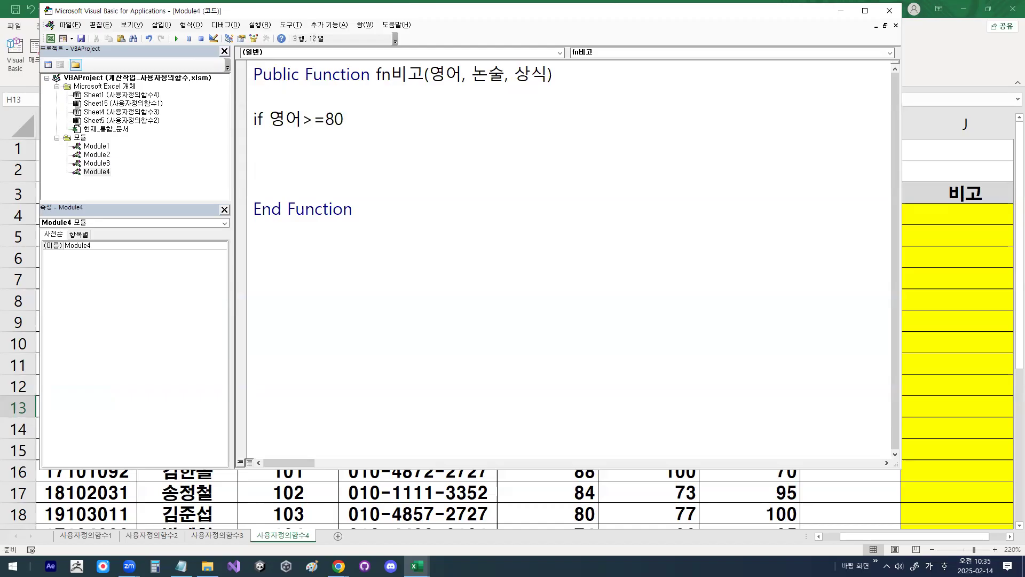
type(" and ")
type("sh")
Step: Extend the If condition with and 논술>=80
key("BackSpace")
key("BackSpace")
key("Hangul")
type("논수")
type("ㄹ>=8")
type("0")
key("Hangul")
Step: Add and 상식>=80 as the third condition and finish the If line with Then
type("and ")
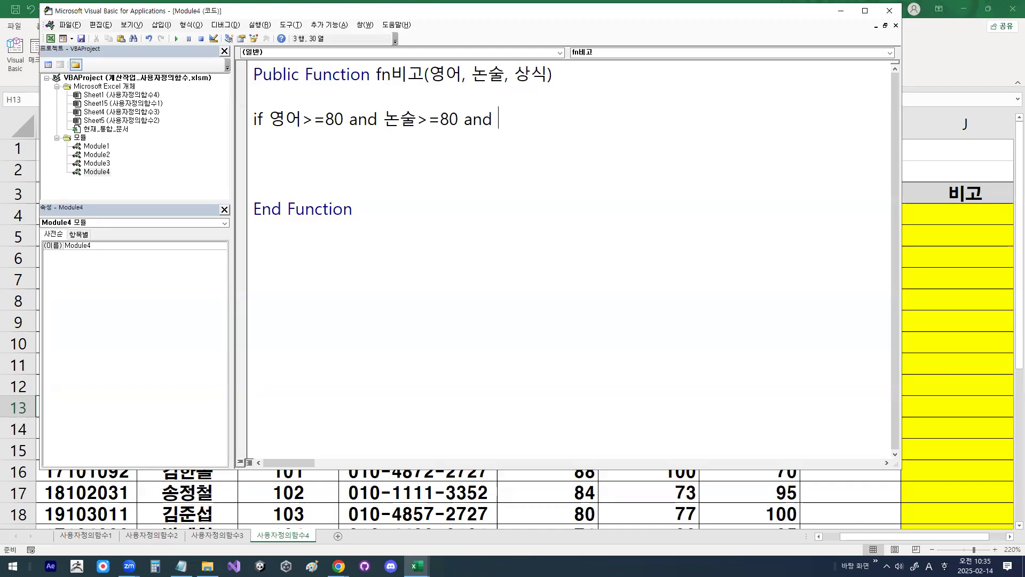
type("tk")
key("BackSpace")
key("BackSpace")
key("Hangul")
type("사ㅇ식>=")
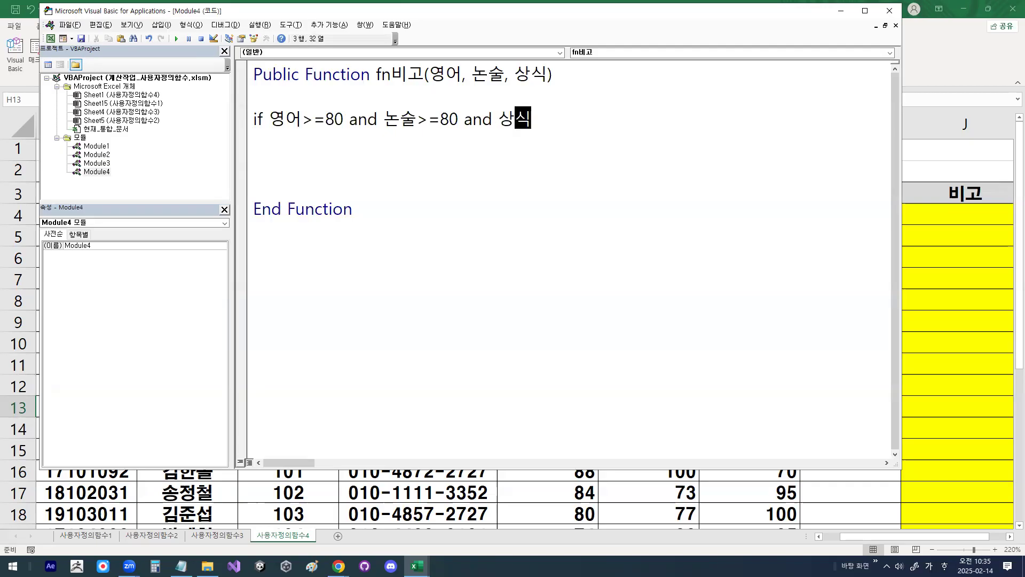
type("80")
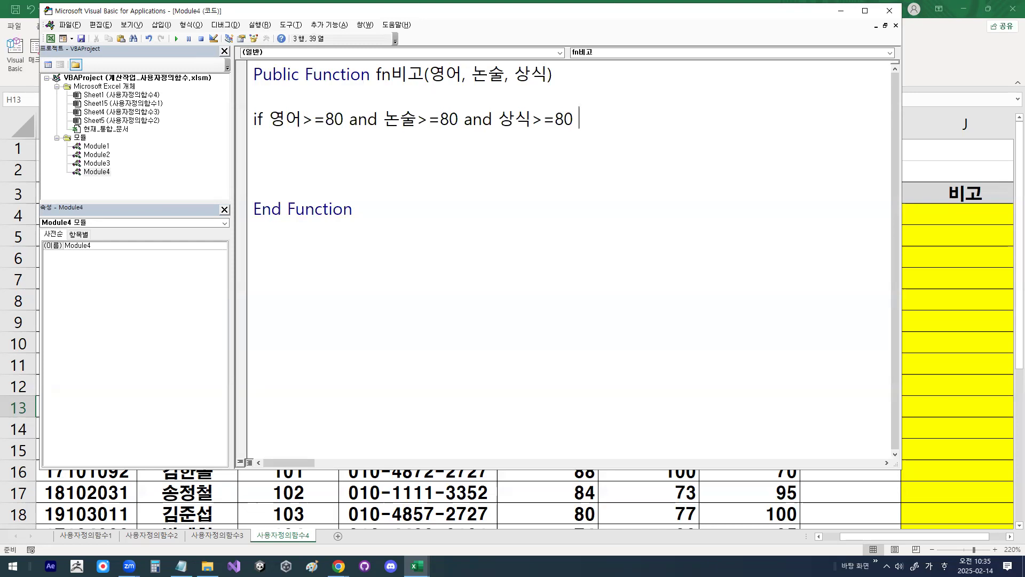
type(" then")
key("Return")
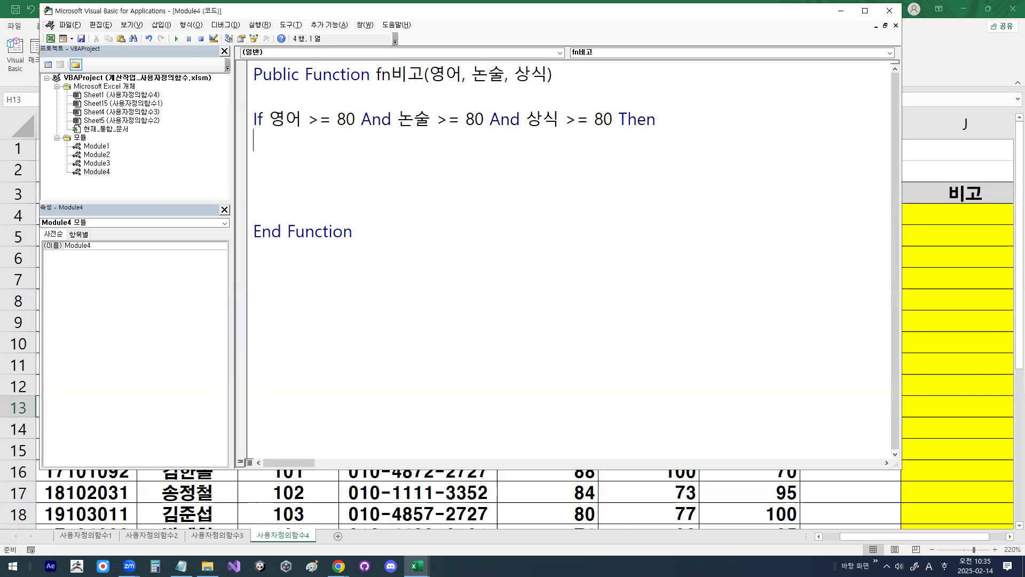
Step: Review the combined 영어, 논술 and 상식 condition and place the cursor in the blank area below the If line
mouse_move(278, 107)
left_mouse_down()
mouse_move(288, 120)
mouse_move(305, 99)
left_mouse_up()
left_click_drag(373, 100, 434, 84)
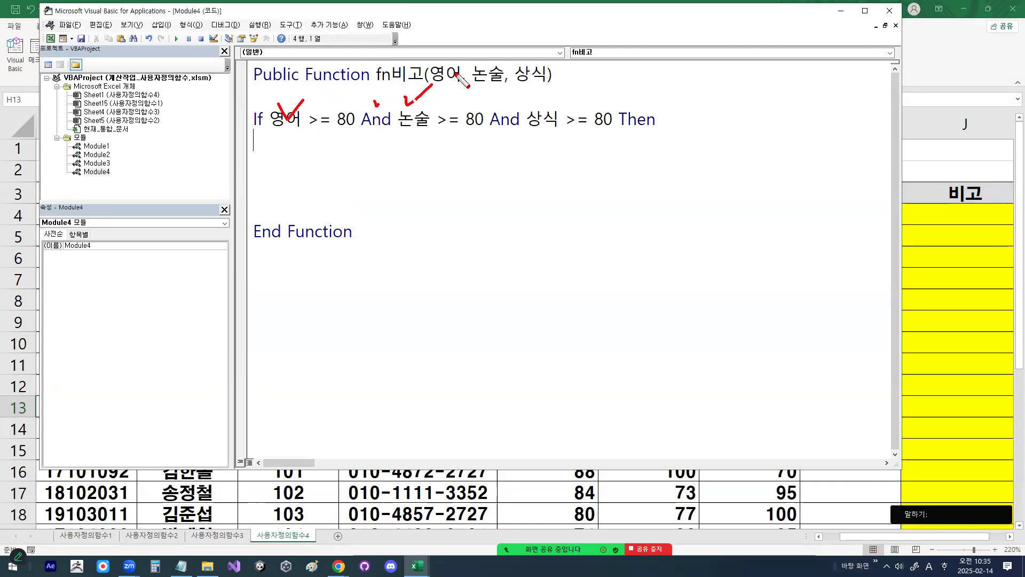
left_click_drag(514, 115, 532, 103)
key("Escape")
left_click_drag(269, 118, 614, 123)
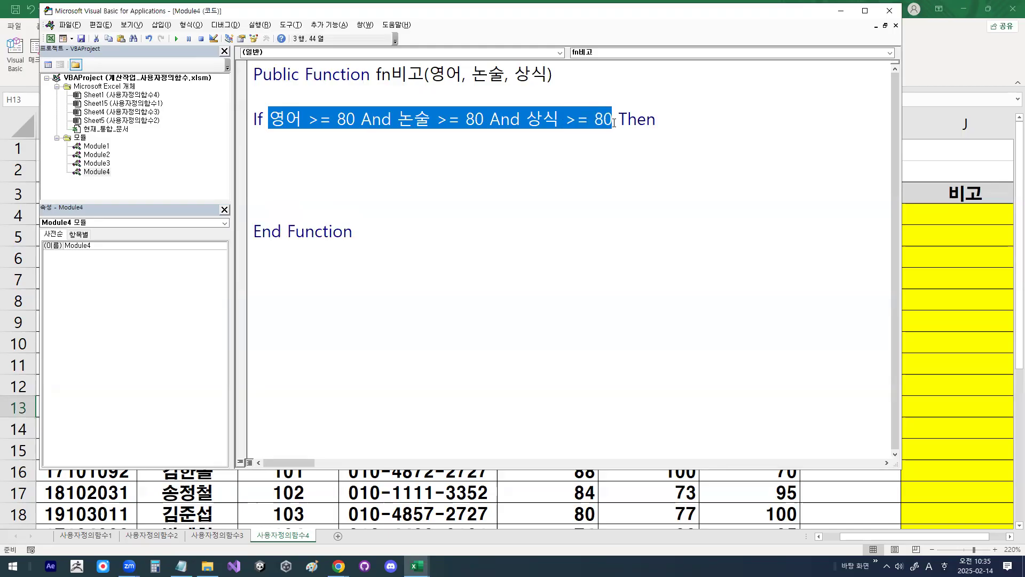
left_click(275, 158)
mouse_move(280, 140)
left_mouse_down()
mouse_move(270, 158)
mouse_move(298, 163)
mouse_move(292, 147)
left_mouse_up()
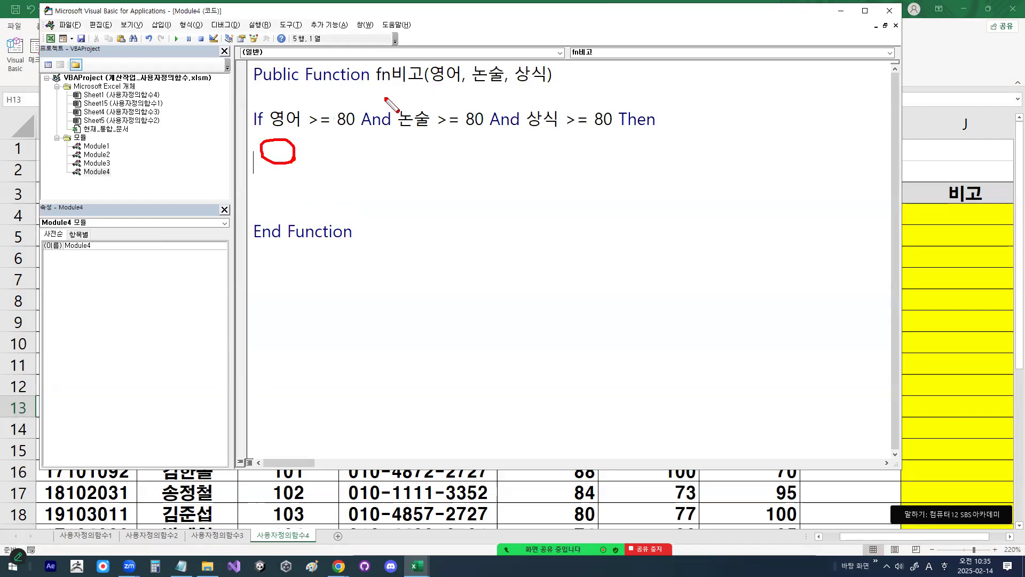
Step: Copy the function name fn비고 from the declaration and start an assignment with it on the line below the If condition
left_click_drag(378, 86, 440, 87)
key("Escape")
left_click_drag(377, 73, 422, 72)
key("ctrl+c")
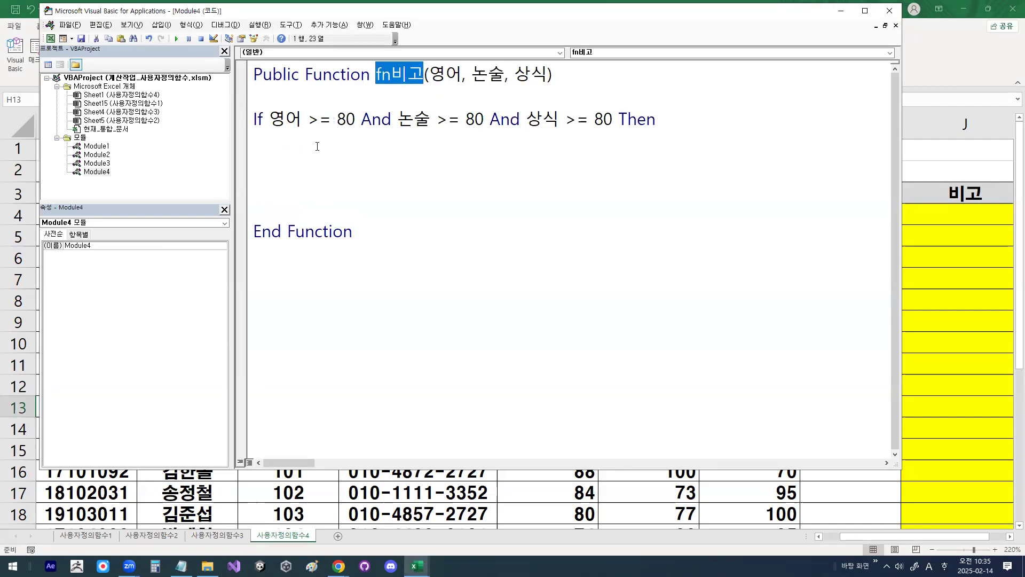
left_click(317, 146)
key("ctrl+v")
type("=")
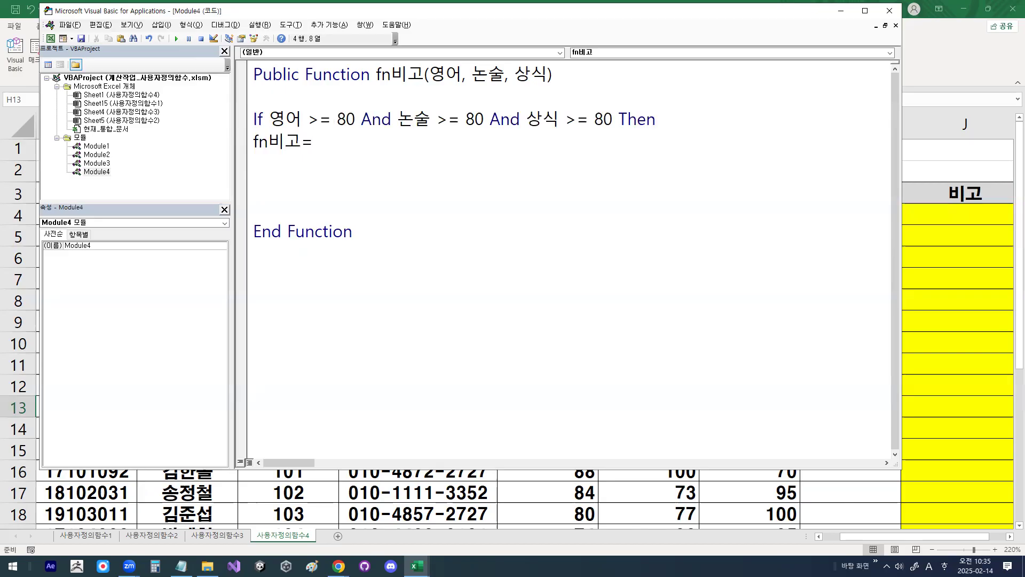
type("du")
Step: Enter 영어*0.4+ as the first term of the fn비고 assignment
key("BackSpace")
key("BackSpace")
key("Hangul")
type(",여")
key("BackSpace")
key("BackSpace")
key("BackSpace")
type("영어*0.4+")
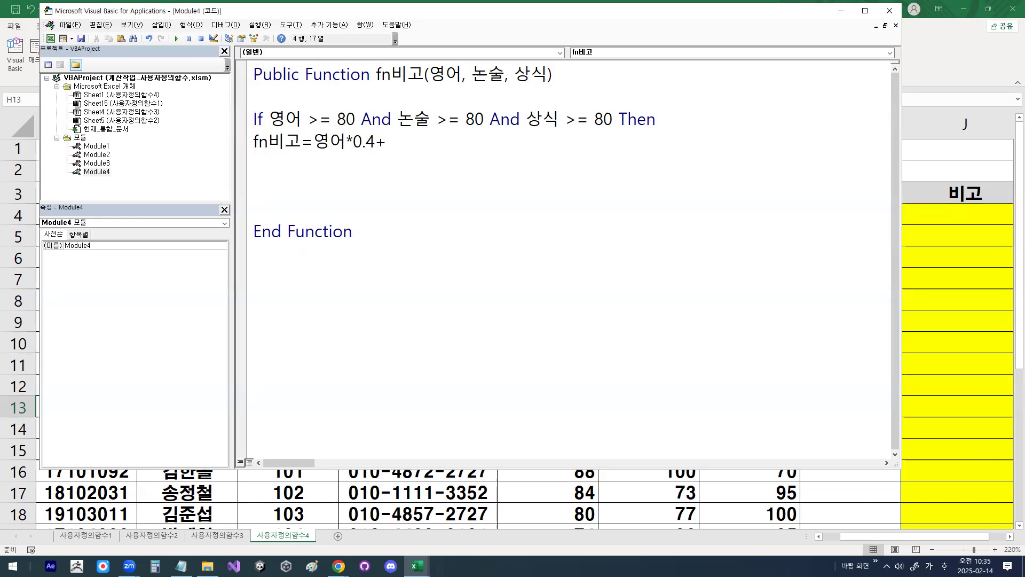
type("논술*0.3")
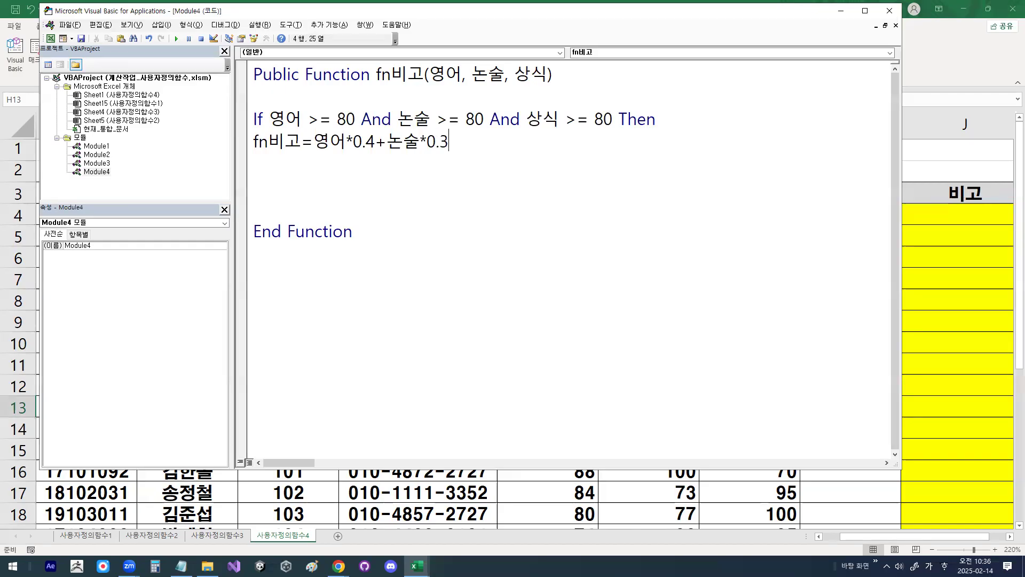
type("+상식*0.3")
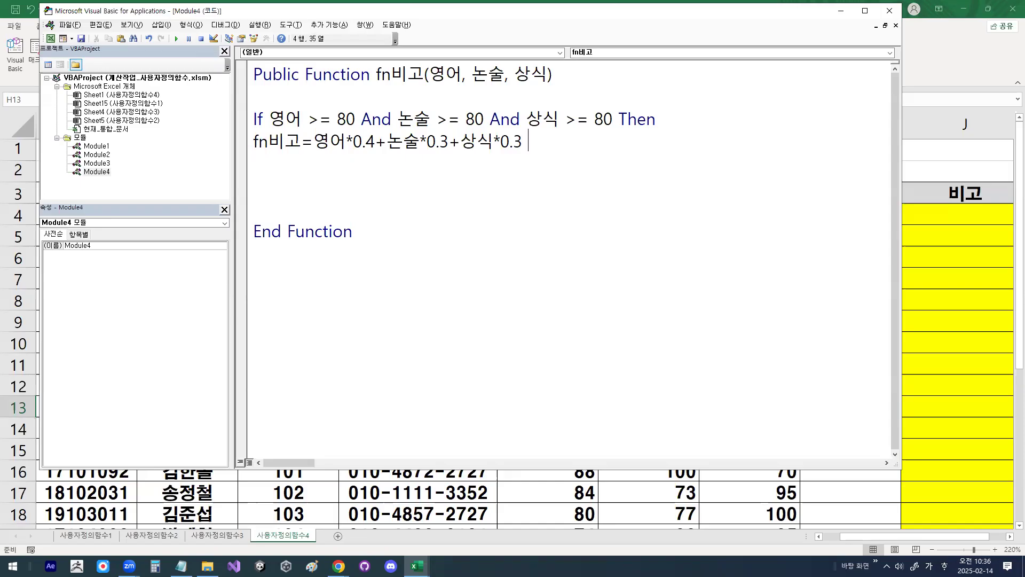
Step: Append the text "-상위권" to the weighted score with the & operator and finish the assignment line
type("7")
key("BackSpace")
type("&")
type(" \"")
type("-")
type("사")
type("상위권\"")
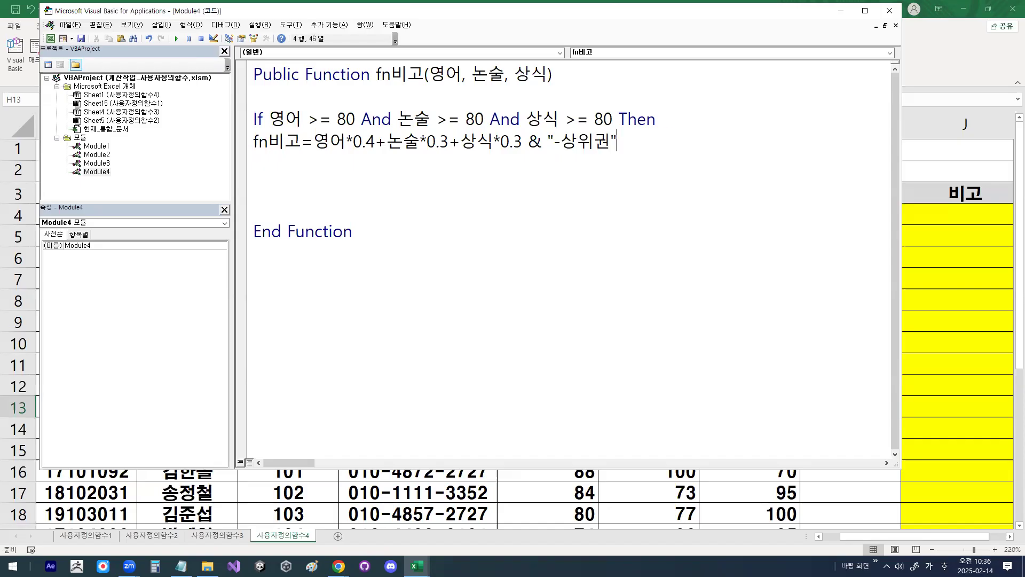
key("Return")
Step: Examine how the & operator joins the quoted text "-상위권" to the weighted score in the fn비고 assignment
key("ctrl+1")
left_click(662, 111)
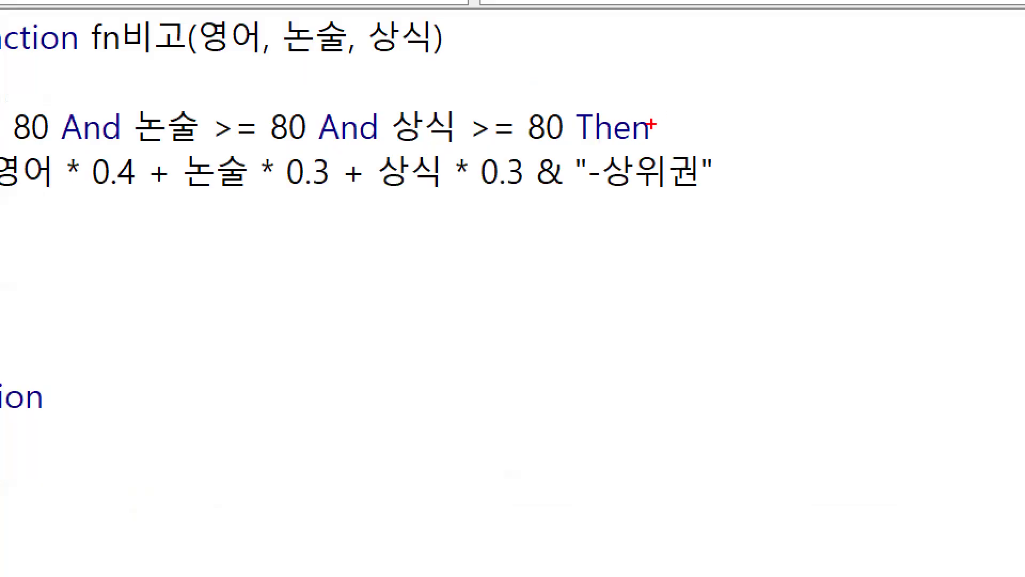
mouse_move(539, 191)
left_mouse_down()
mouse_move(567, 190)
mouse_move(578, 245)
mouse_move(630, 210)
mouse_move(635, 187)
left_mouse_up()
mouse_move(634, 189)
left_mouse_down()
mouse_move(629, 201)
mouse_move(653, 208)
left_mouse_up()
left_click_drag(587, 189, 710, 178)
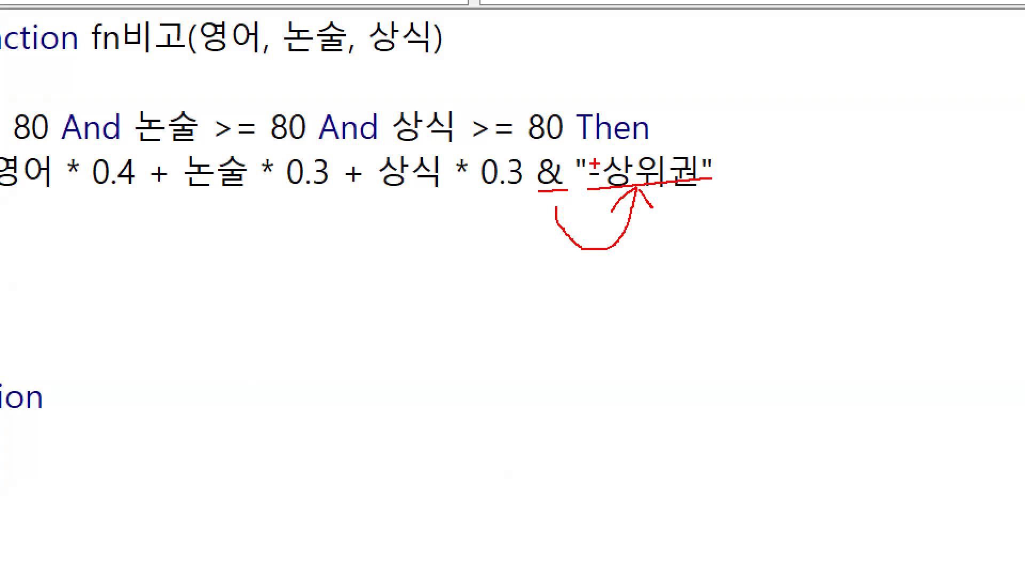
mouse_move(581, 170)
left_mouse_down()
mouse_move(590, 159)
mouse_move(592, 170)
left_mouse_up()
mouse_move(722, 162)
left_mouse_down()
mouse_move(693, 160)
mouse_move(720, 154)
left_mouse_up()
key("Escape")
left_click_drag(254, 142, 703, 142)
Step: Add an Else line below the fn비고 assignment
left_click(704, 142)
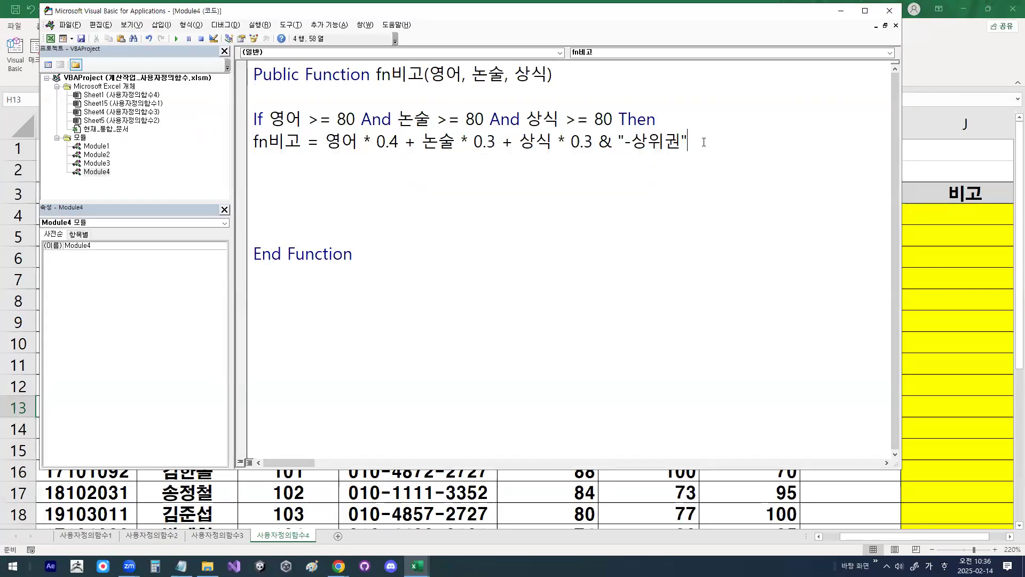
key("Return")
type("ㄷ")
key("Hangul")
key("BackSpace")
type("else")
key("Return")
Step: Copy fn비고 = from the assignment above to the line below Else and assign it an empty string ""
key("Up")
key("Up")
key("shift+Right")
key("shift+Right")
key("shift+Right")
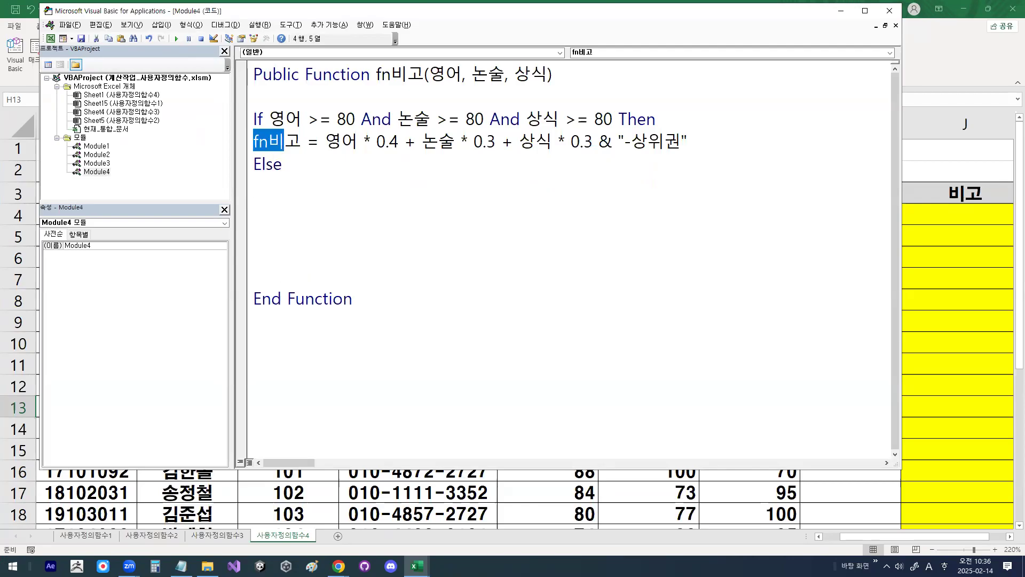
key("shift+Right")
key("shift+Right")
key("shift+Right")
key("ctrl+c")
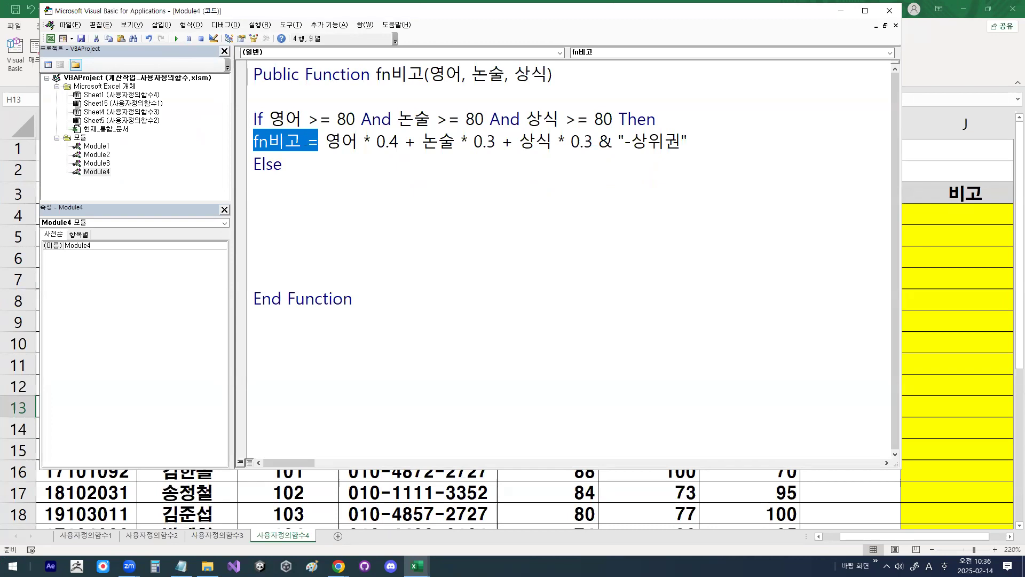
key("Down")
key("Down")
key("ctrl+v")
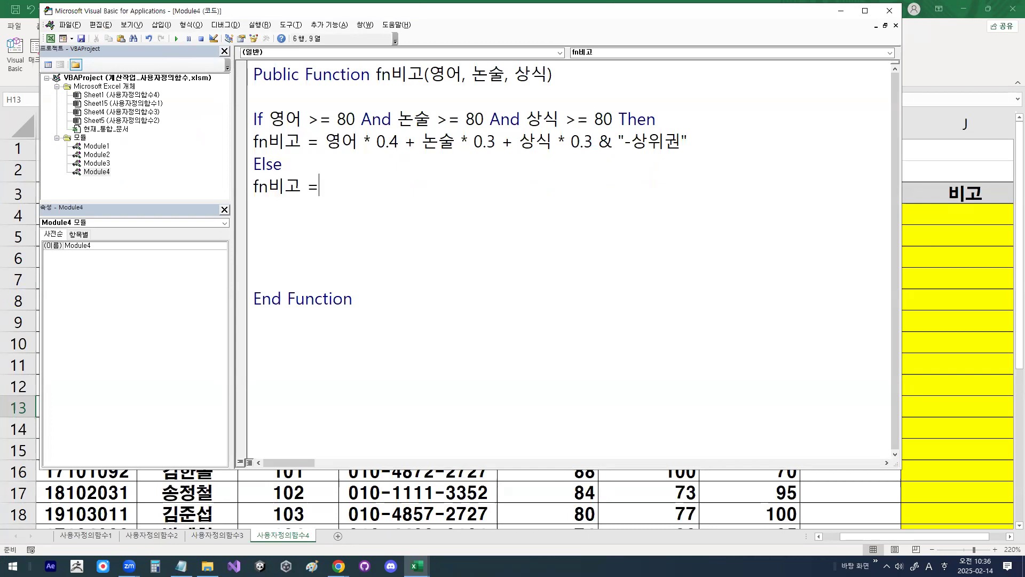
type("\"\"")
Step: Close the conditional block with End If below the empty-string assignment
key("Return")
key("Hangul")
key("Hangul")
type("end if")
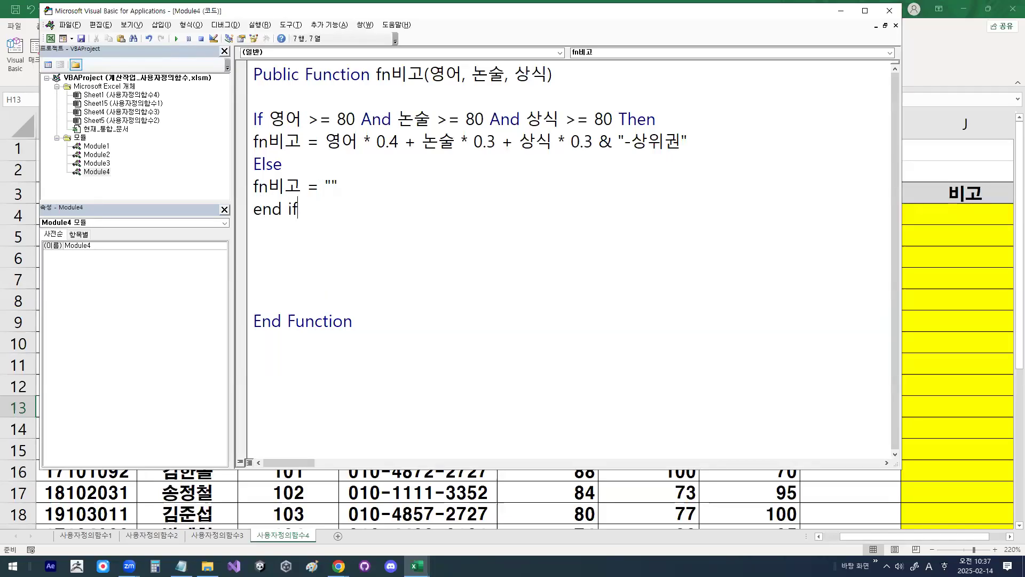
key("Return")
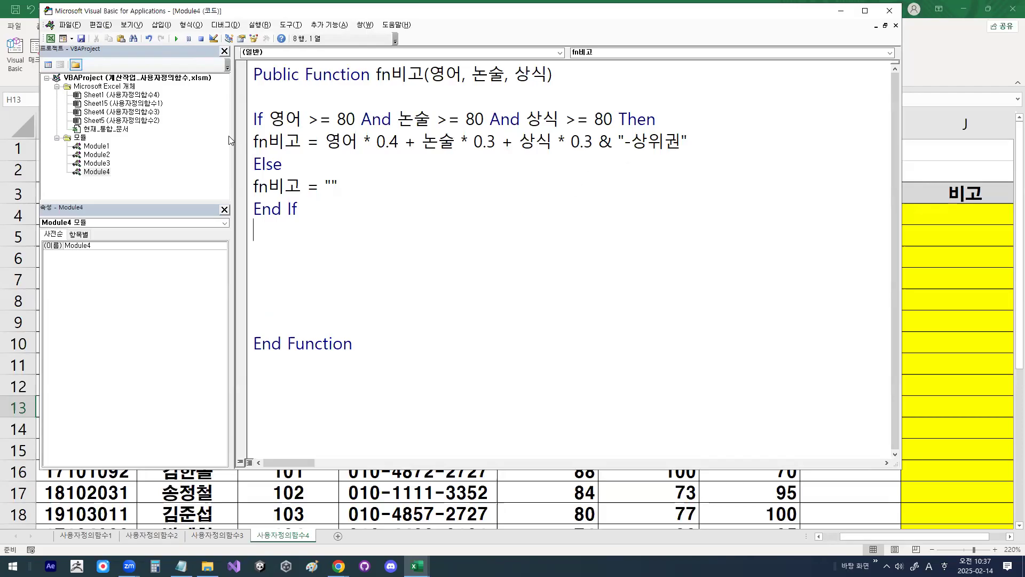
Step: Insert blank lines before the first fn비고 assignment, Else, the second assignment and End If to space out the code
left_click(249, 145)
left_click(256, 147)
key("Return")
key("Down")
key("Return")
key("Down")
key("Return")
key("Down")
key("Return")
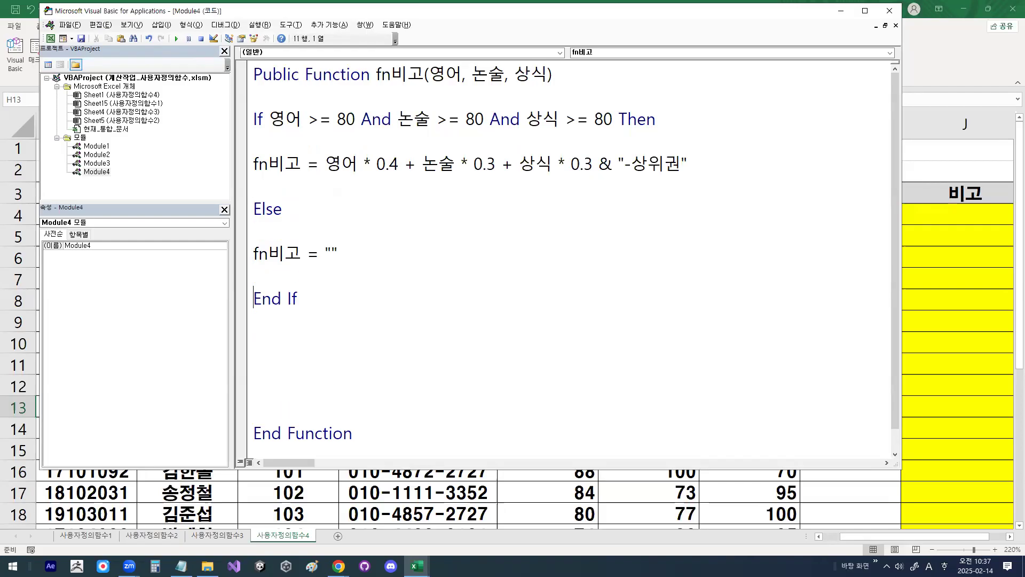
Step: Review the weighted 영어, 논술 and 상식 terms, their plus signs and the appended "-상위권" text
left_click_drag(330, 174, 593, 175)
left_click_drag(404, 151, 417, 145)
left_click_drag(506, 151, 521, 139)
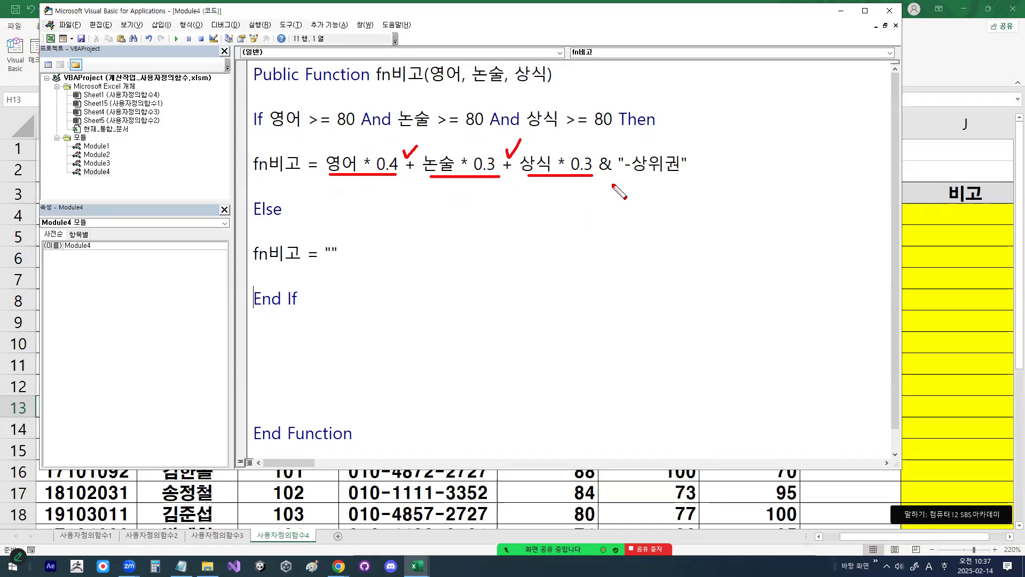
left_click_drag(601, 177, 688, 177)
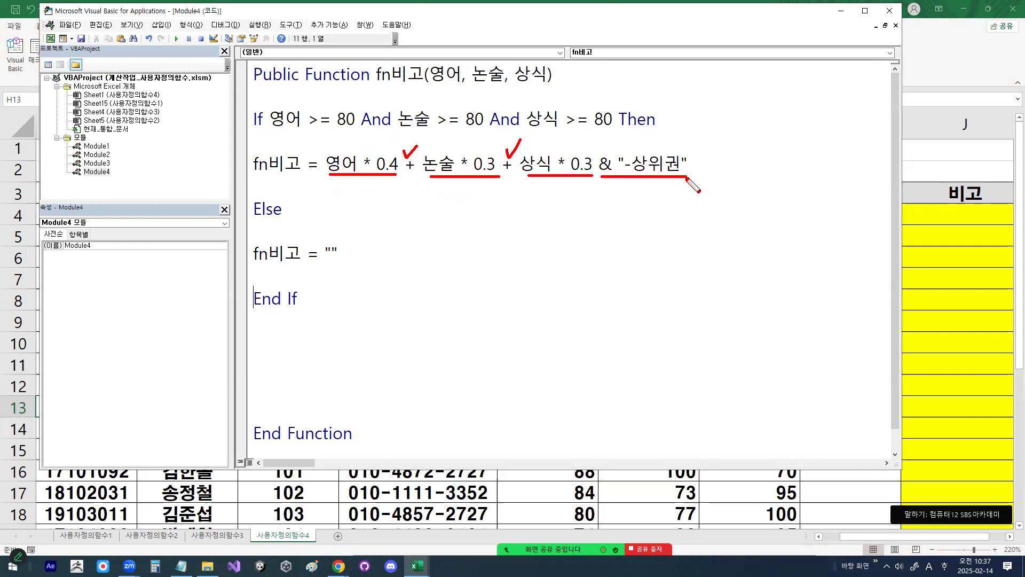
left_click_drag(657, 142, 682, 122)
key("Escape")
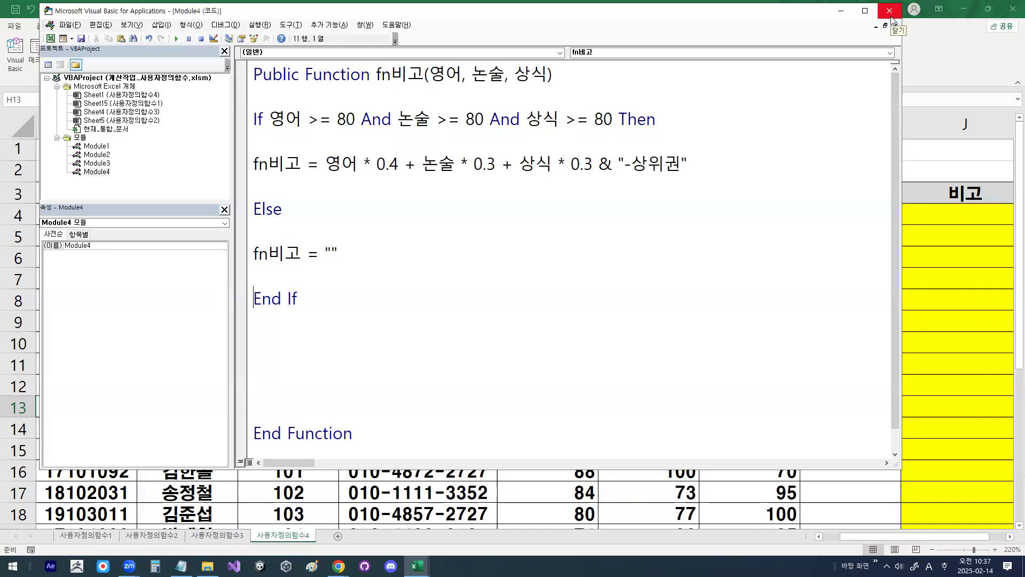
Step: Close the VBA editor and insert the user-defined function fn비고 into cell J4
left_click(891, 16)
left_click(966, 216)
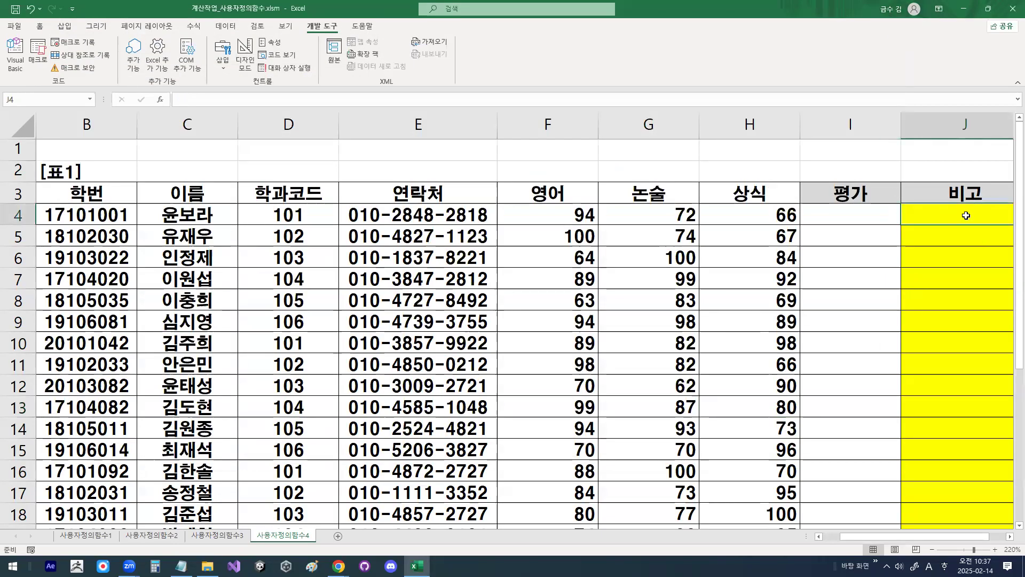
left_click(162, 101)
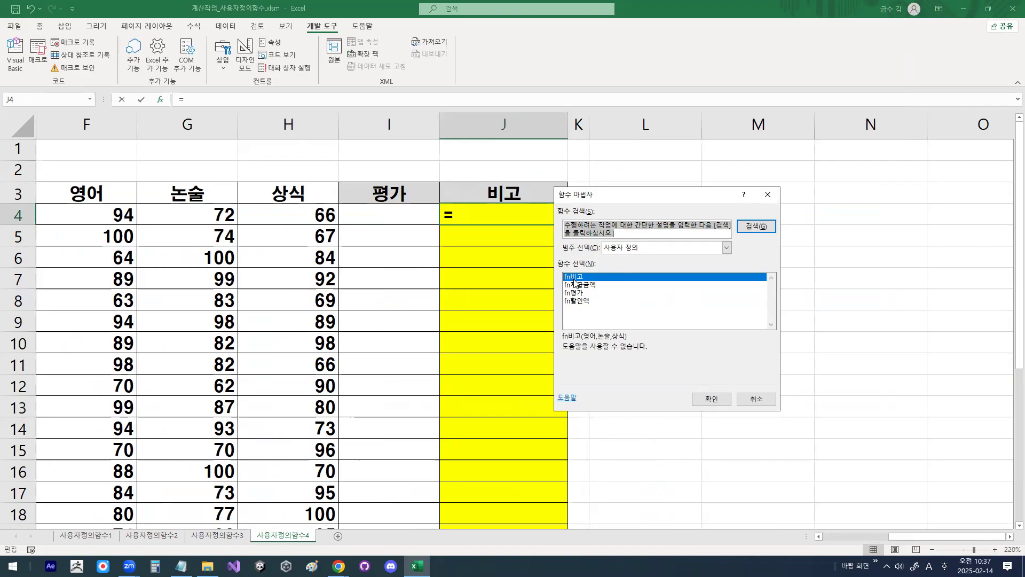
left_click(711, 400)
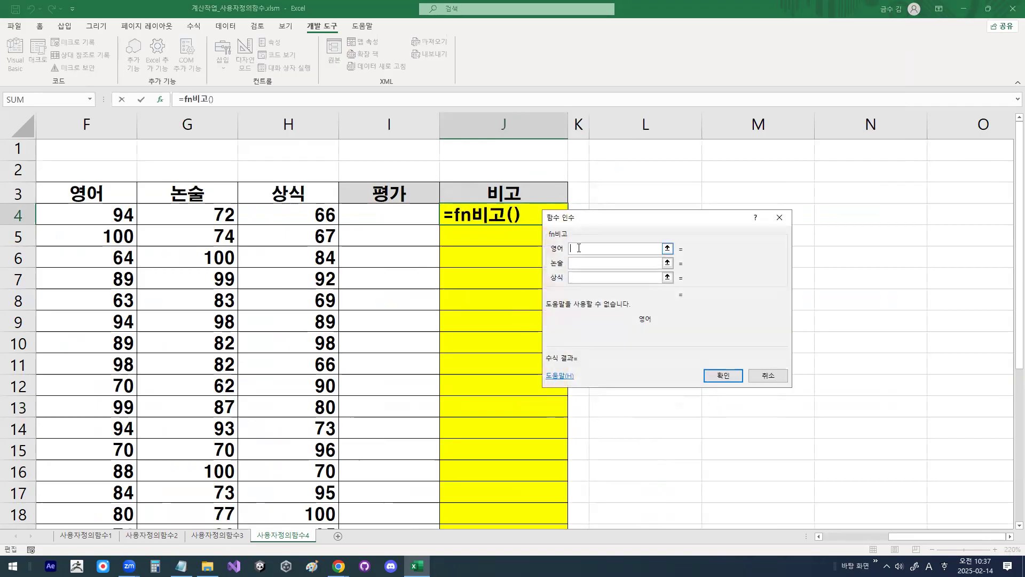
Step: Set the fn비고 arguments to F4 for 영어, G4 for 논술 and H4 for 상식, and confirm the formula
left_click(91, 216)
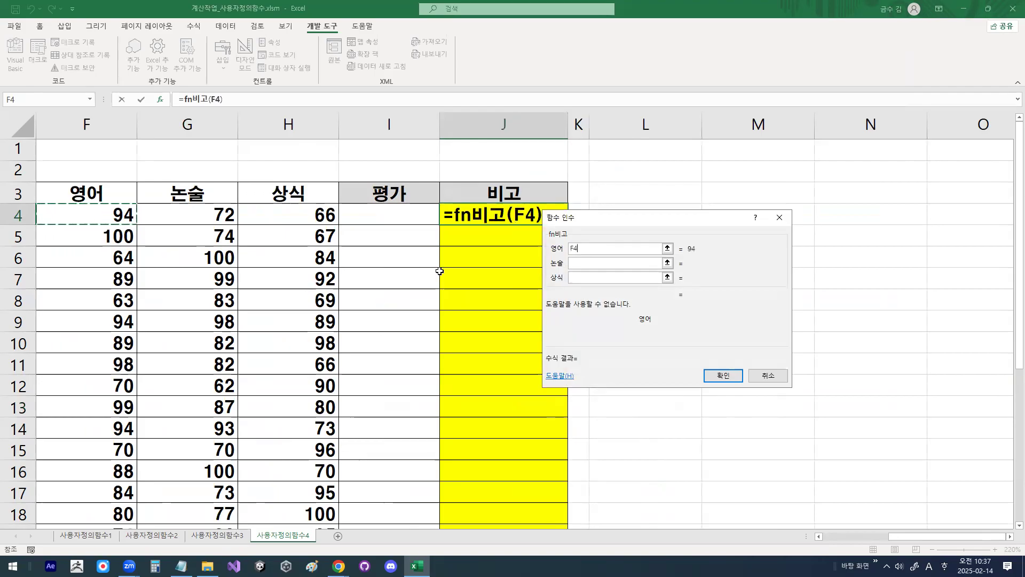
left_click(602, 263)
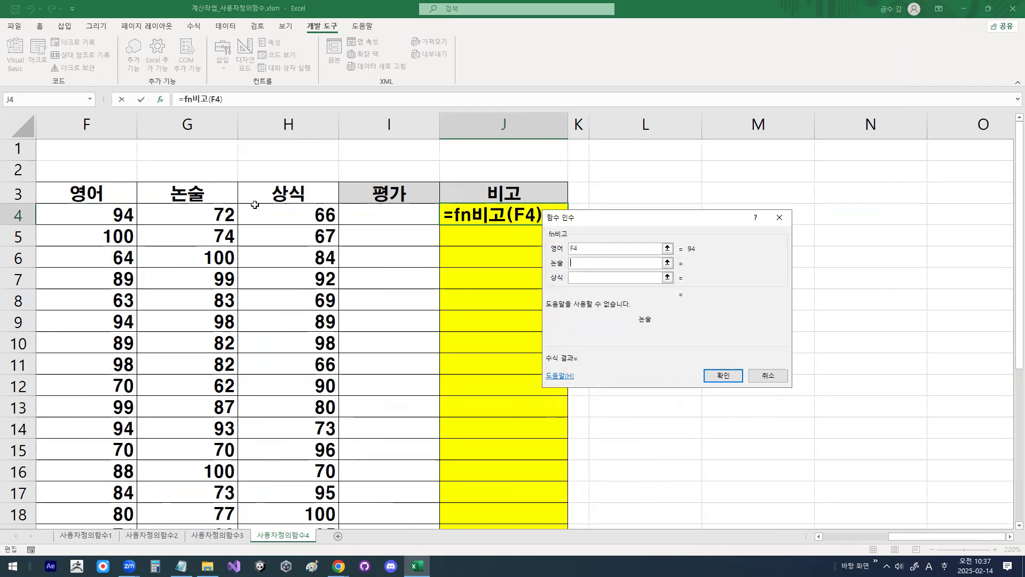
left_click(210, 215)
left_click(594, 279)
left_click(313, 220)
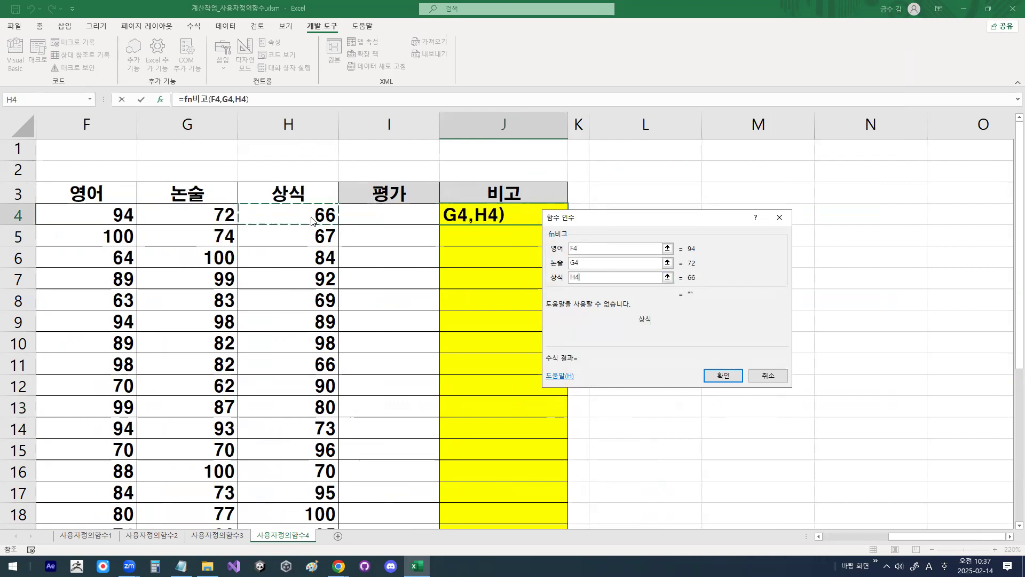
left_click(726, 378)
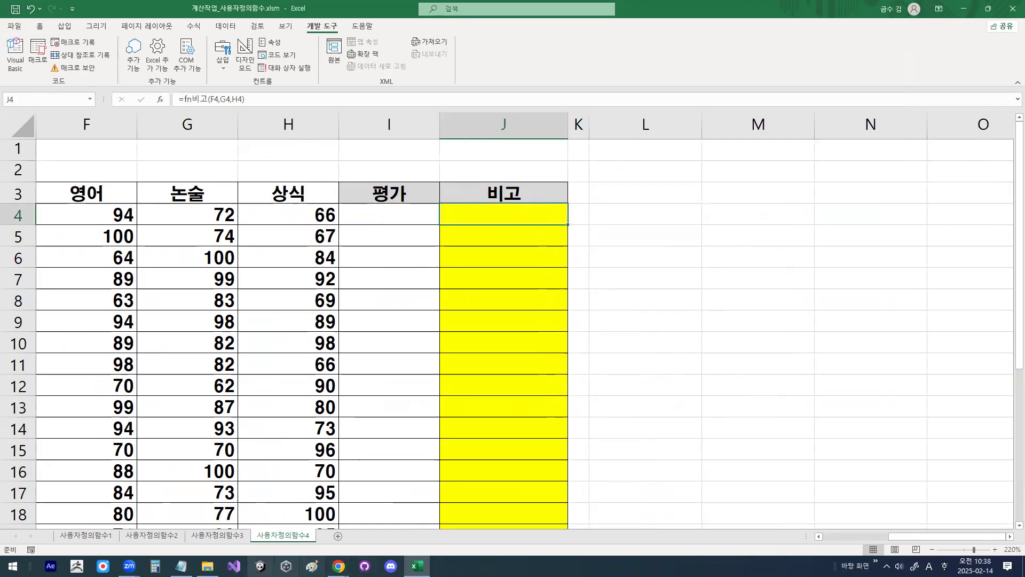
Step: Switch to the Notepad lesson notes and check the Else branch that assigns "" to fn비고
left_click(181, 566)
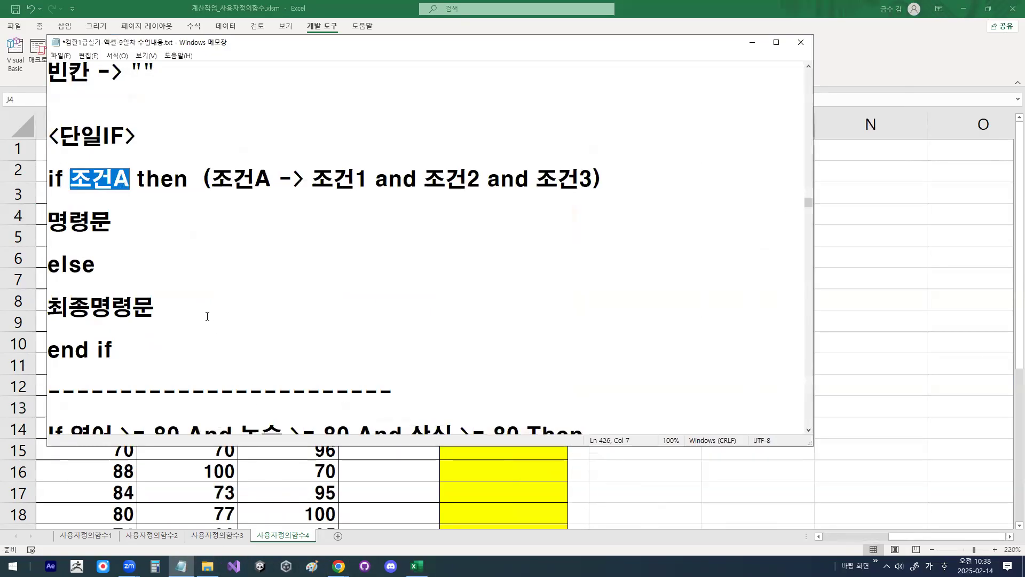
scroll(206, 305, "down", 3)
left_click_drag(49, 242, 170, 234)
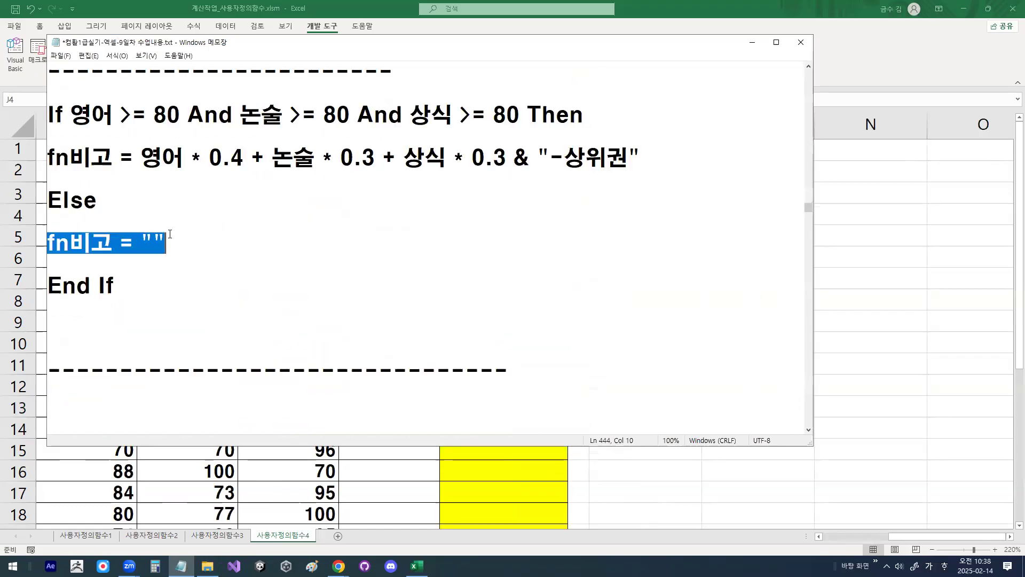
Step: Return to the Excel workbook and fill the fn비고 formula from J4 down the 비고 column
left_click(752, 42)
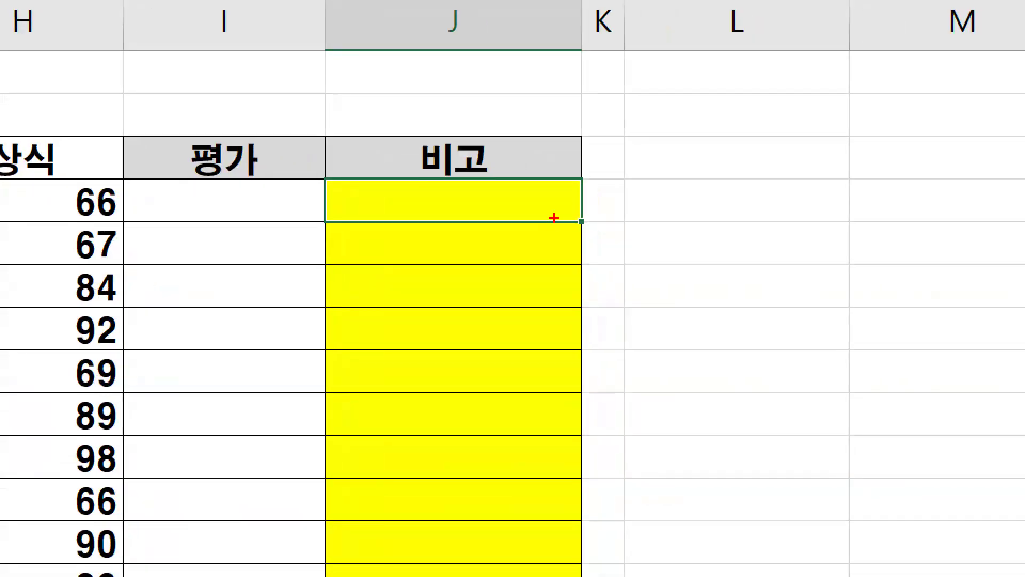
mouse_move(554, 218)
left_mouse_down()
mouse_move(547, 325)
mouse_move(588, 288)
left_mouse_up()
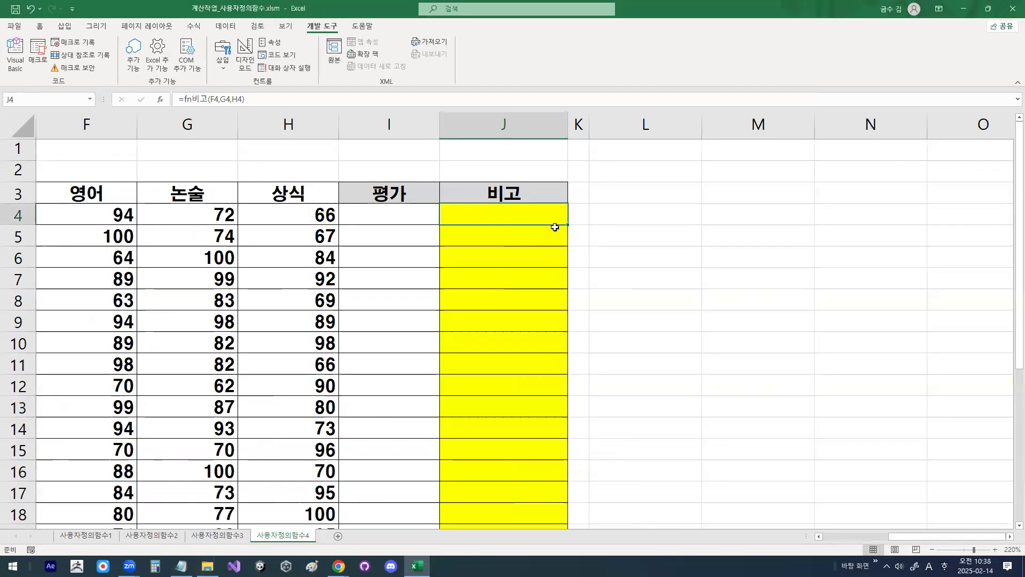
double_click(581, 221)
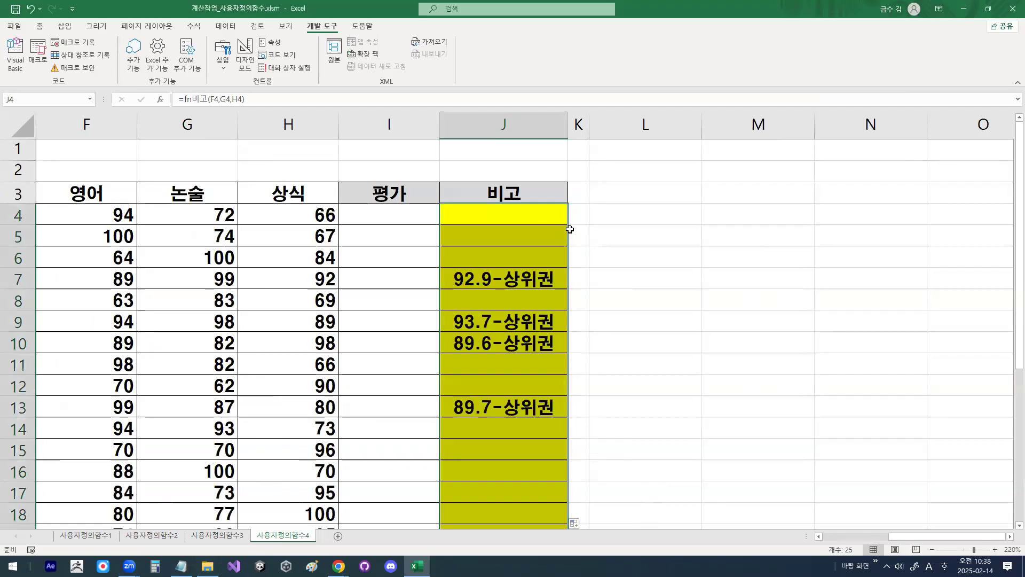
Step: Examine the blank and "-상위권" results in the 비고 column
left_click_drag(522, 220, 510, 265)
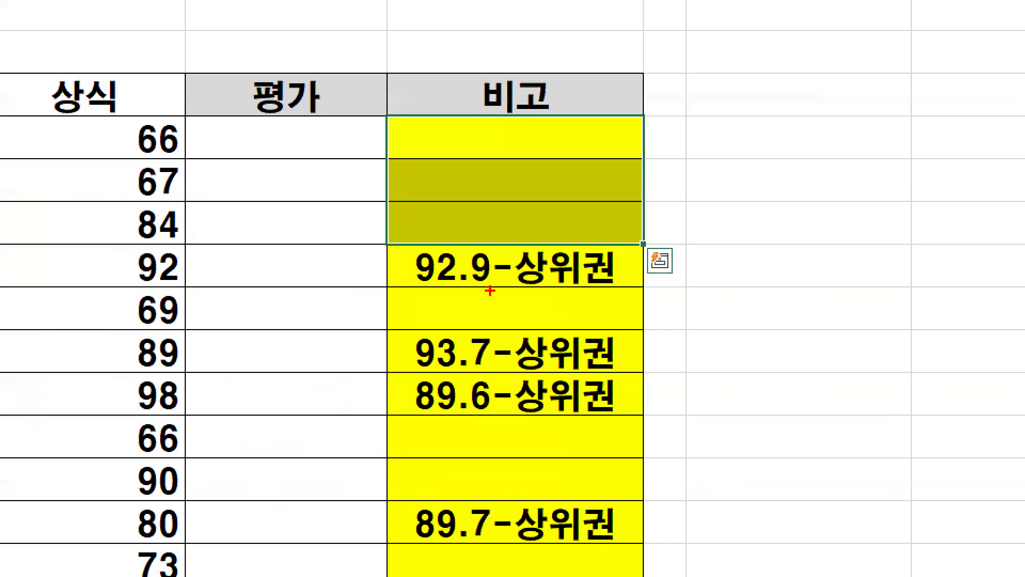
left_click_drag(417, 287, 492, 287)
mouse_move(603, 276)
left_mouse_down()
mouse_move(539, 287)
mouse_move(488, 248)
mouse_move(596, 261)
left_mouse_up()
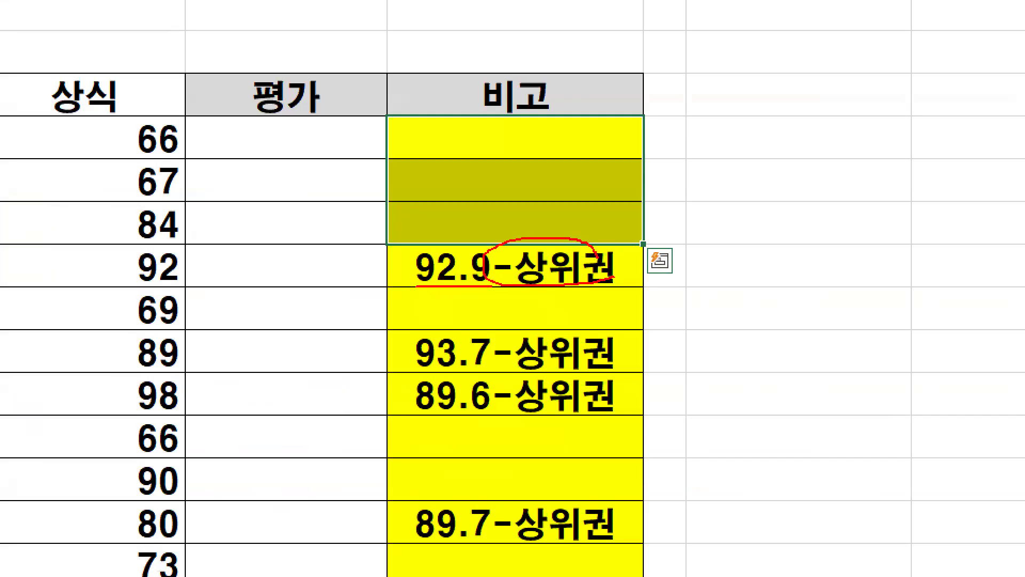
mouse_move(505, 304)
left_mouse_down()
mouse_move(509, 315)
mouse_move(543, 271)
left_mouse_up()
left_click_drag(409, 329, 400, 413)
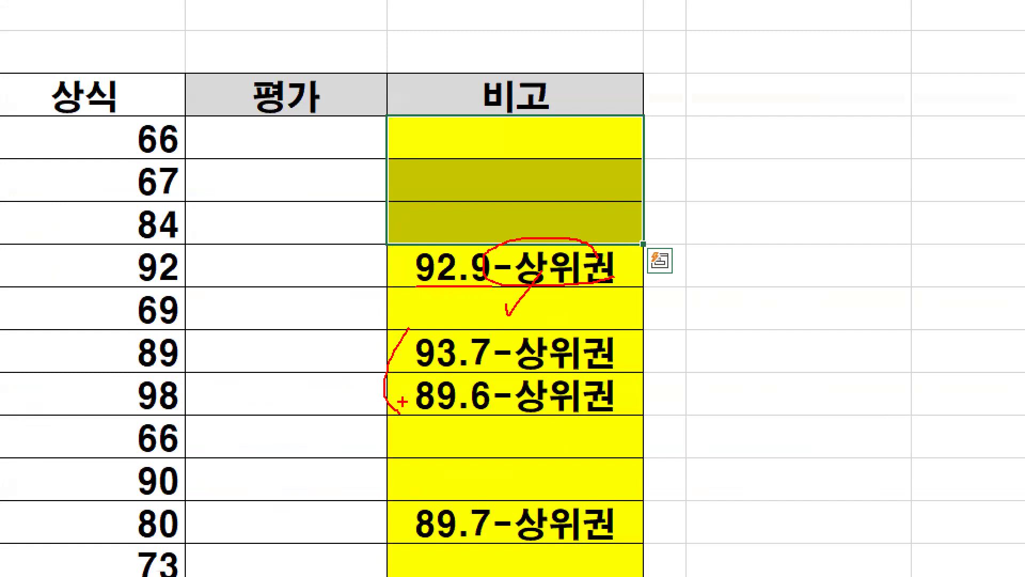
key("Escape")
Step: Switch to the Notepad lesson notes and show the complete fn비고 If statement
left_click(181, 566)
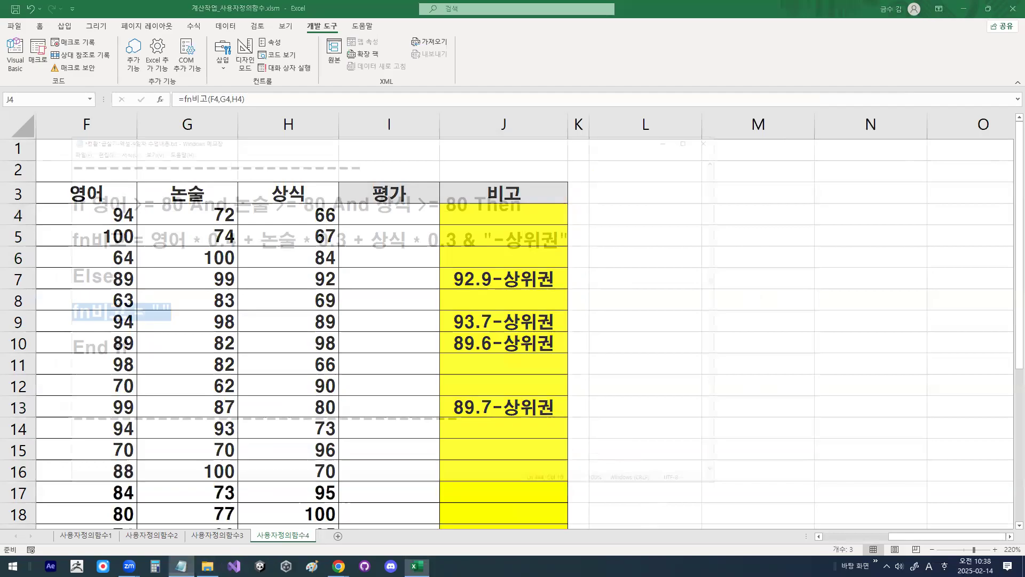
left_click(329, 227)
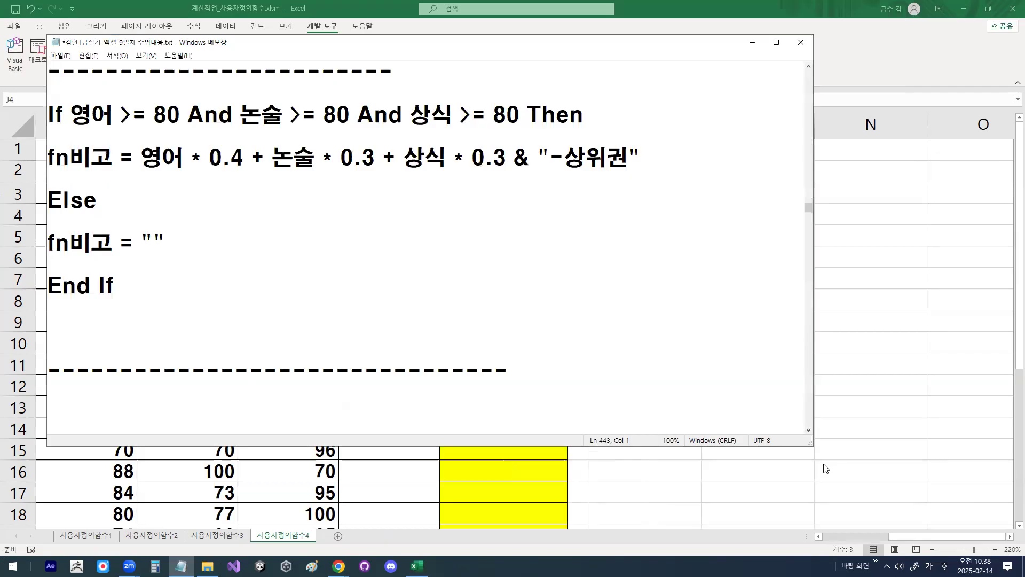
Step: Insert several blank lines directly below the dashed divider that follows the fn비고 example in the notes
scroll(194, 286, "down", 2)
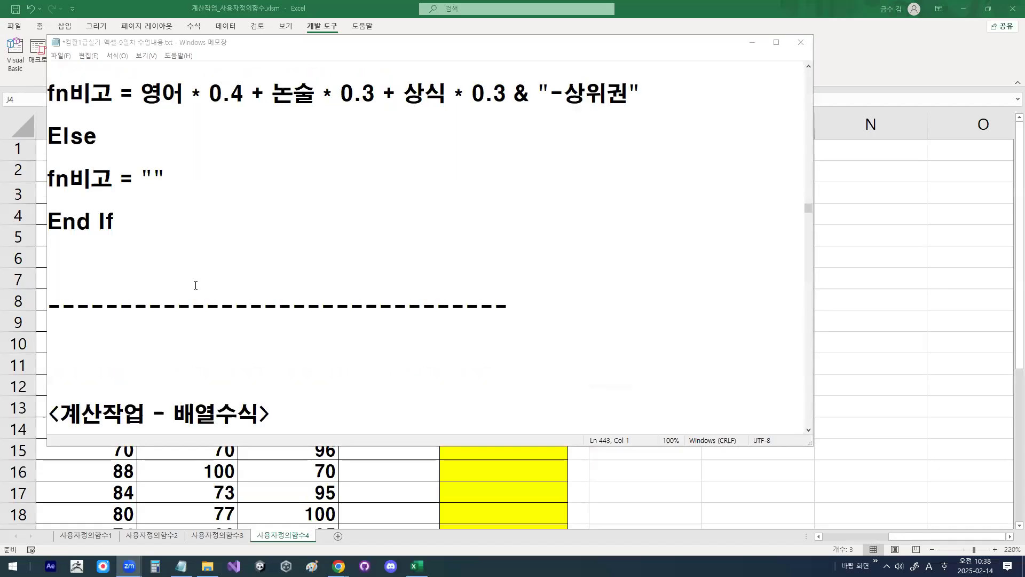
left_click(206, 267)
key("Return")
key("Return")
key("Return")
key("Return")
key("Return")
key("Return")
key("Up")
key("Up")
key("Up")
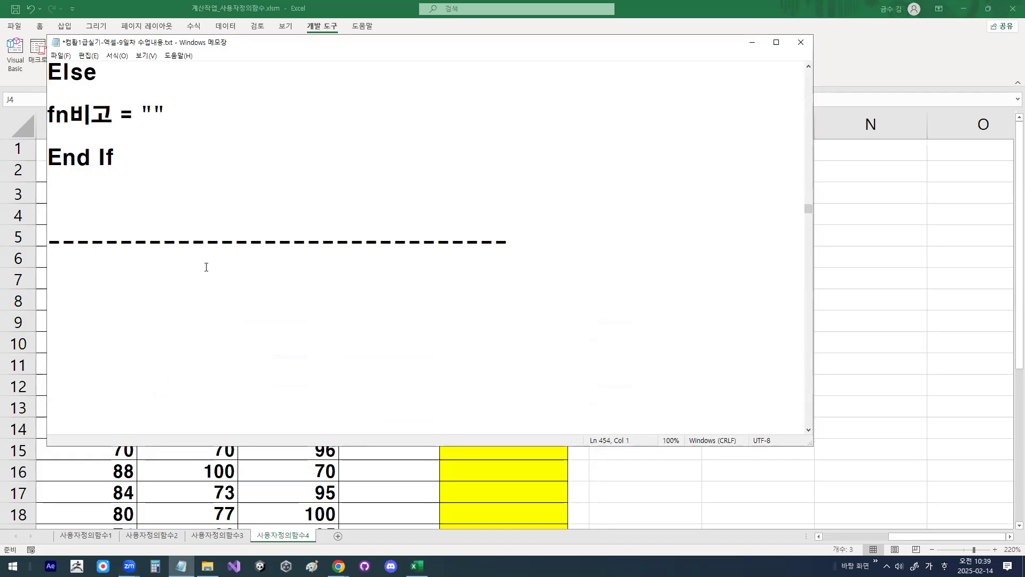
key("Up")
key("Up")
Step: Add the heading "<중요포인트>" below the dashed divider
type("<중")
type("료")
key("BackSpace")
key("BackSpace")
type("중요포린ㅌ")
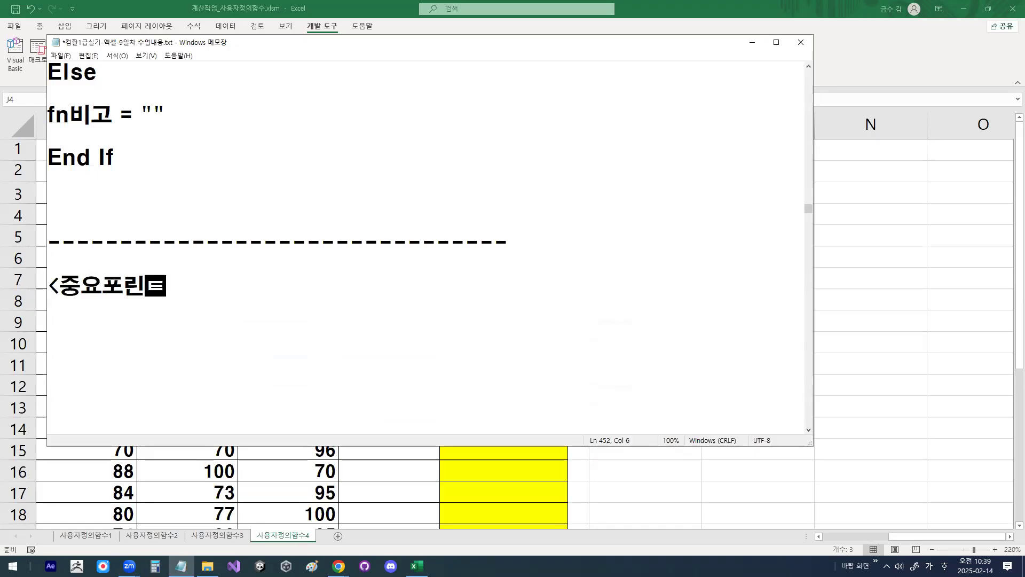
key("BackSpace")
key("BackSpace")
type("인트>")
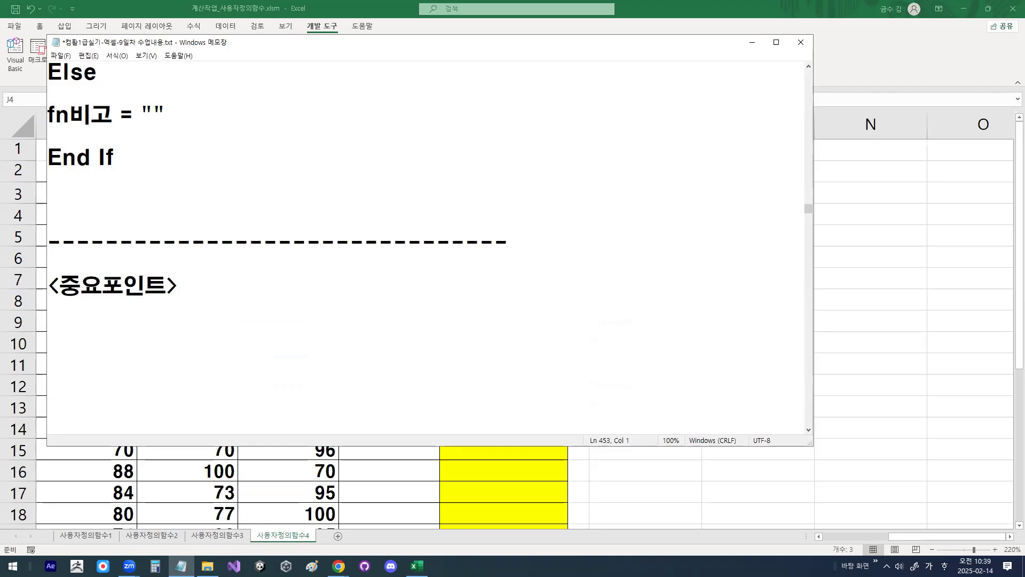
type("if")
Step: Begin the first point under the <중요포인트> heading with "단일if, 다중if"
key("BackSpace")
key("BackSpace")
key("Hangul")
type("단일")
key("Hangul")
type("if,ek")
key("BackSpace")
key("BackSpace")
key("Hangul")
type("다중")
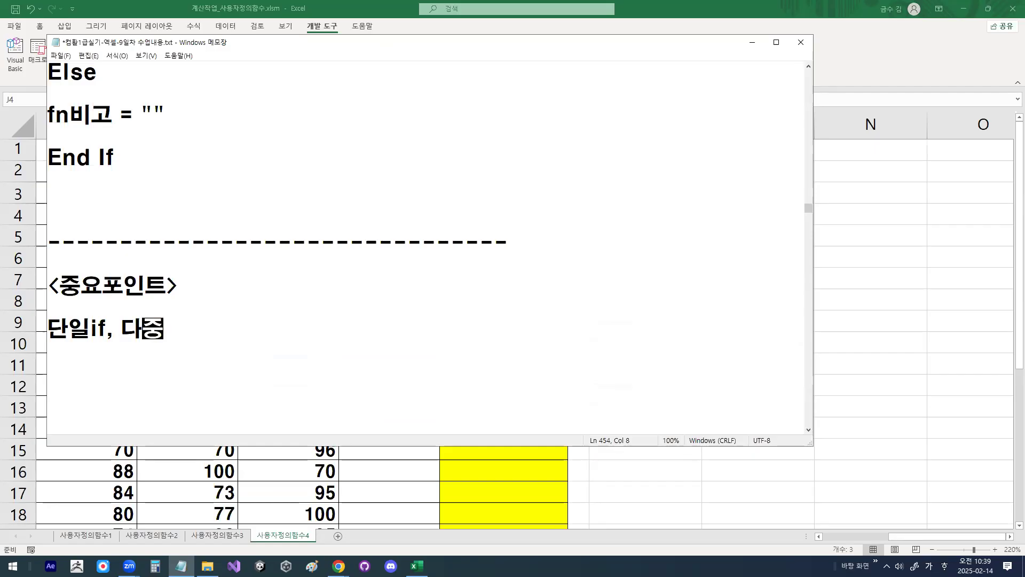
type("얄")
key("BackSpace")
key("BackSpace")
key("BackSpace")
key("BackSpace")
type("중")
key("Hangul")
type("if  ->")
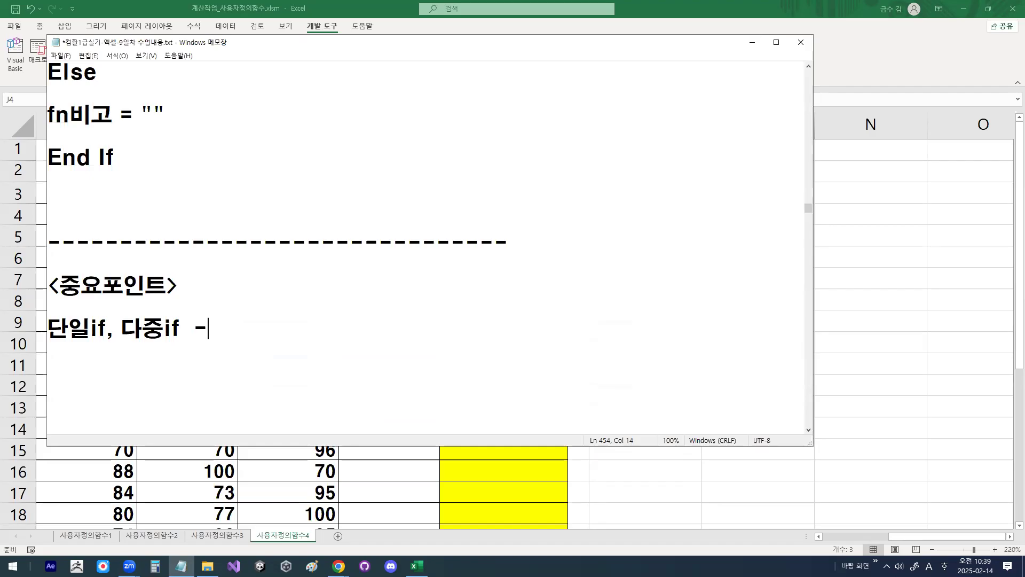
Step: Complete the 단일if, 다중if point with "+ and ,or 연산자 포함된 조건"
key("BackSpace")
key("BackSpace")
type("+")
key("Hangul")
type("ㅁ")
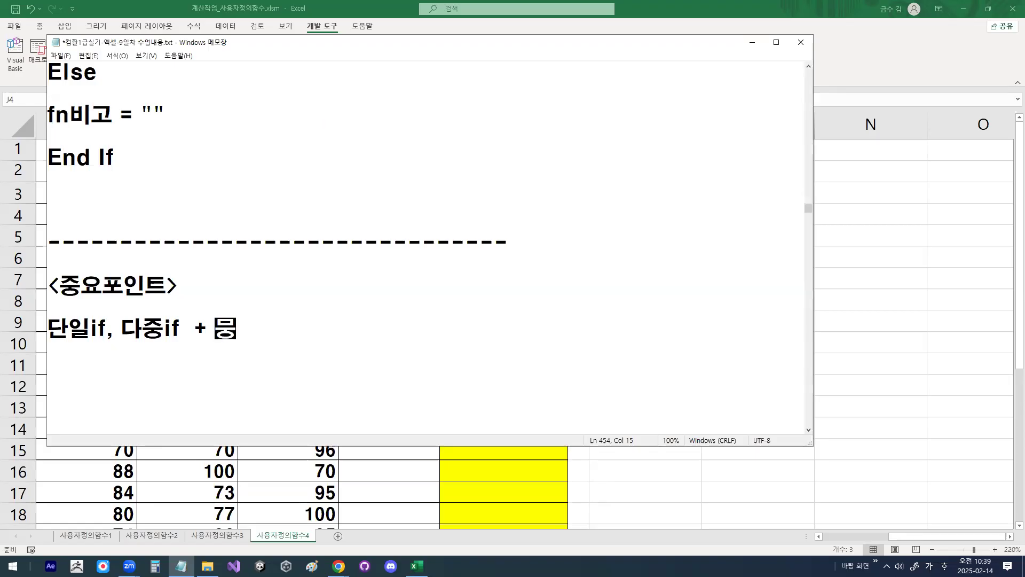
key("Hangul")
key("BackSpace")
key("Hangul")
type("뭉")
key("BackSpace")
key("BackSpace")
key("BackSpace")
key("Hangul")
type("and")
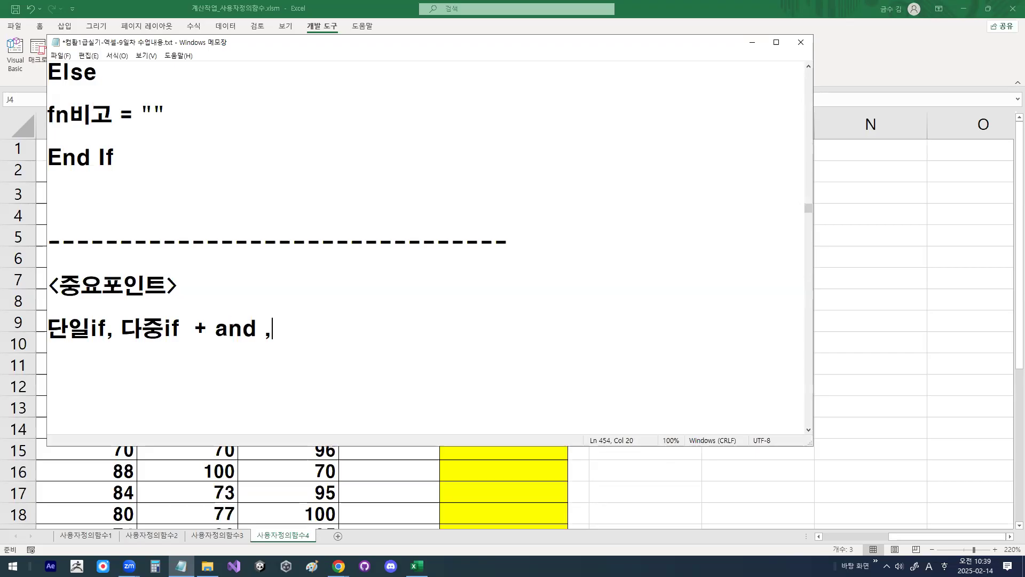
type(" ,or")
key("Hangul")
type("연산자 ")
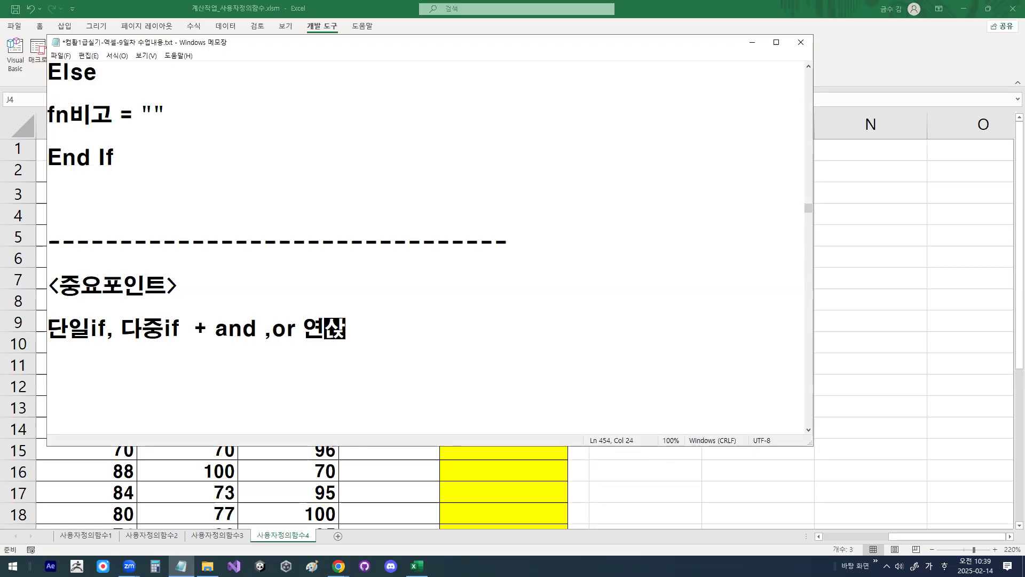
type("포함된 족")
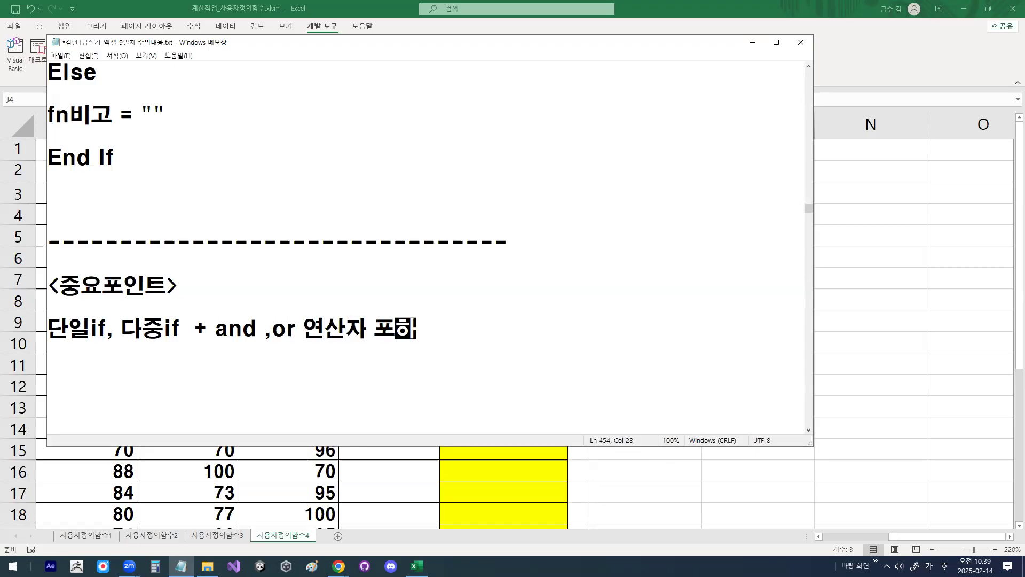
type("건")
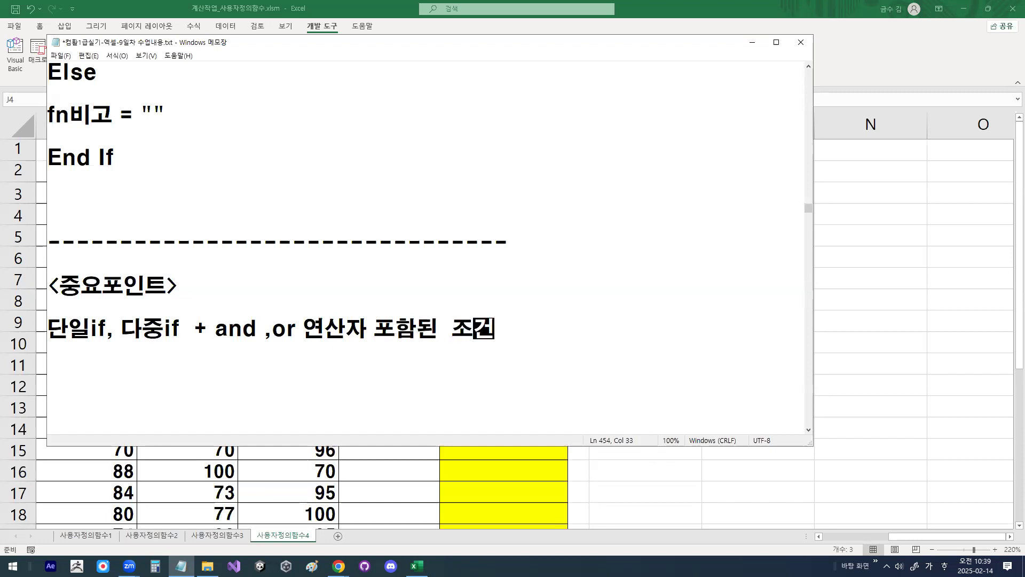
Step: Add blank lines below the first point and write a second one reading "right, mid, left 함수 사용"
key("Return")
key("Return")
key("Return")
key("Return")
key("Return")
key("Return")
key("Return")
key("Return")
key("Return")
key("Return")
key("Return")
key("Return")
key("Up")
key("Up")
key("Up")
key("Up")
key("Up")
key("Up")
key("Up")
key("Up")
key("Up")
key("Down")
key("Down")
type("riht")
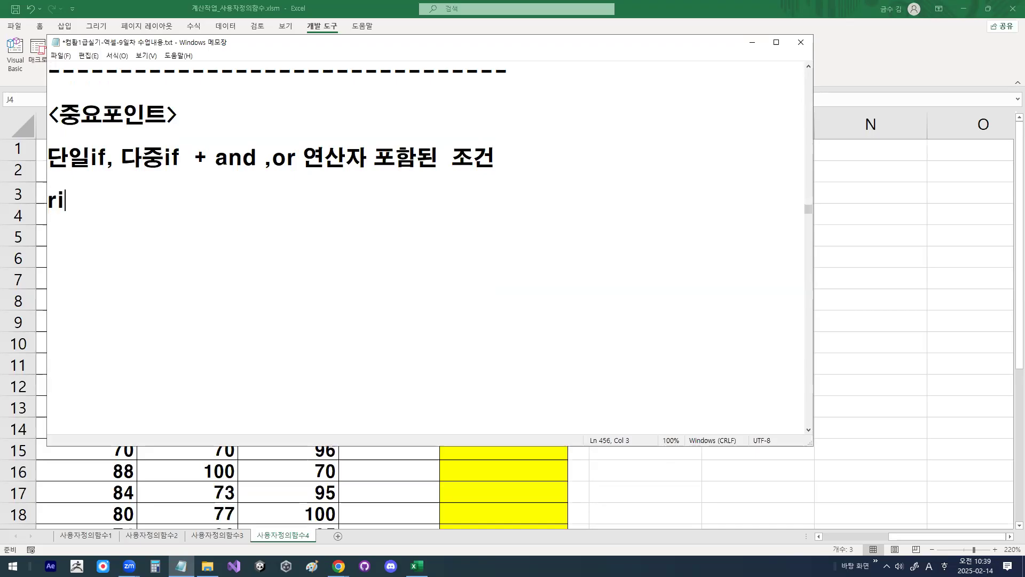
key("BackSpace")
key("BackSpace")
type("ght, mid")
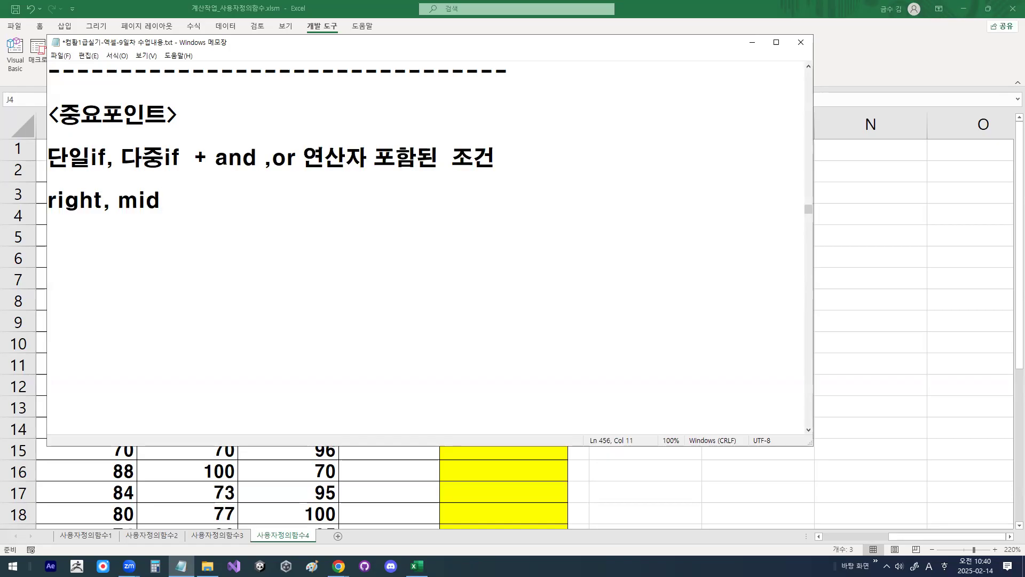
type(", left")
key("Hangul")
type("함수 사")
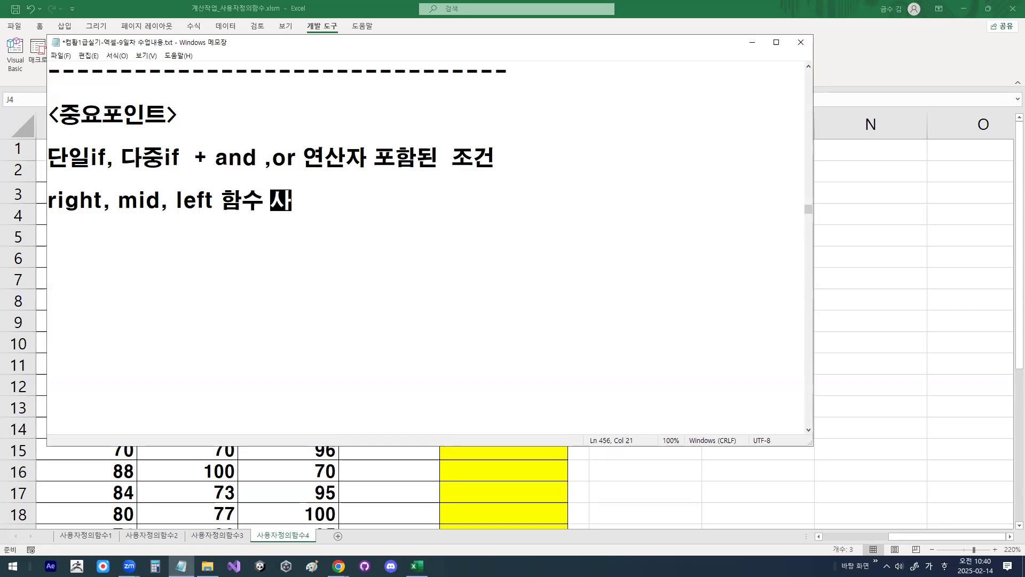
type("용하ㄴ")
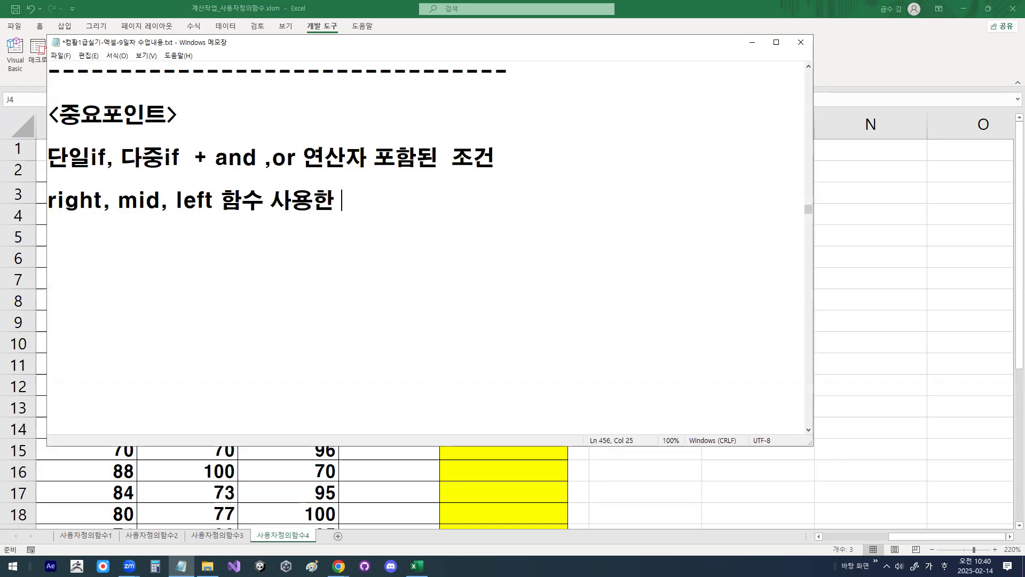
Step: Finish the right, mid, left point with "+ & 연산자" and start a new line
key("BackSpace")
key("BackSpace")
type("+ &")
key("Hangul")
type("dus")
key("BackSpace")
key("BackSpace")
key("BackSpace")
key("Hangul")
type("연산자")
key("Return")
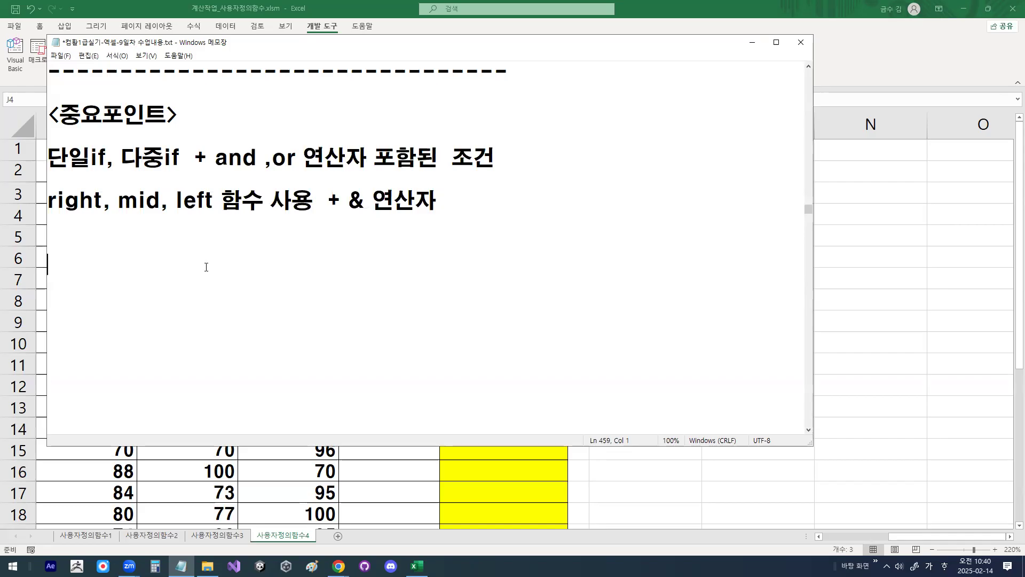
Step: Highlight the right, mid, left point, and begin a third point below it with "특정명령문 안에"
key("Up")
key("Up")
key("shift+End")
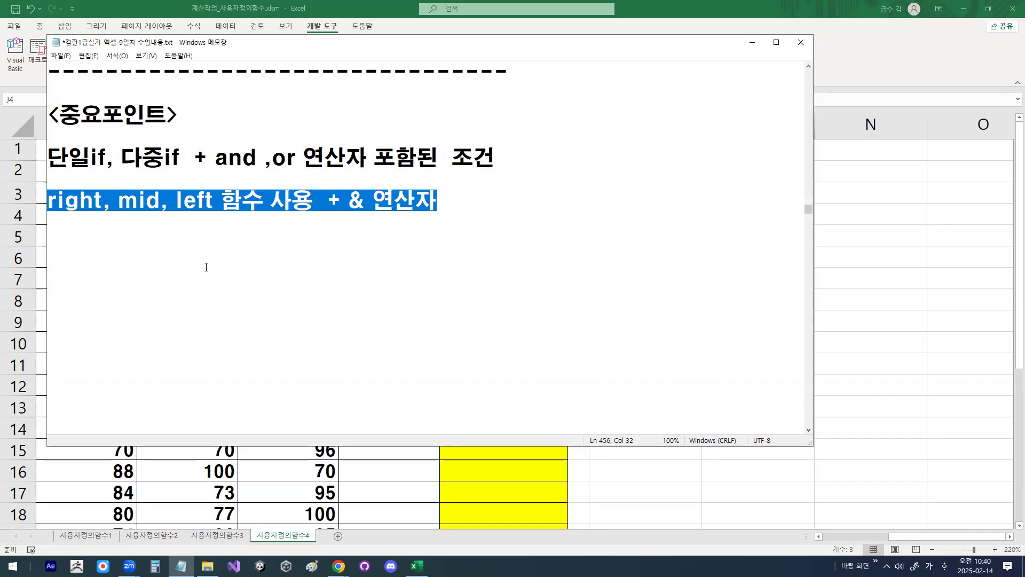
key("Down")
key("Down")
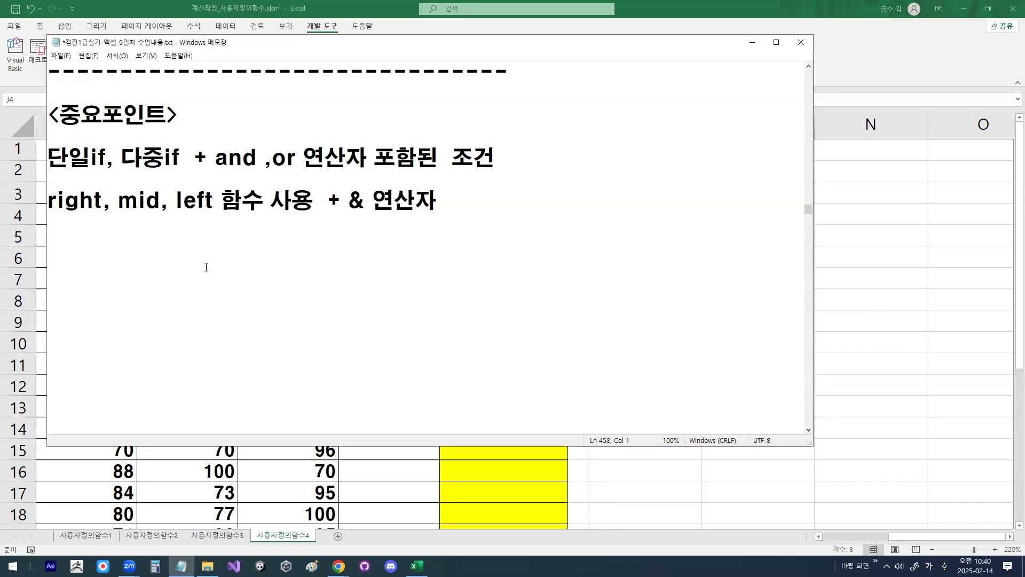
type("특정명다")
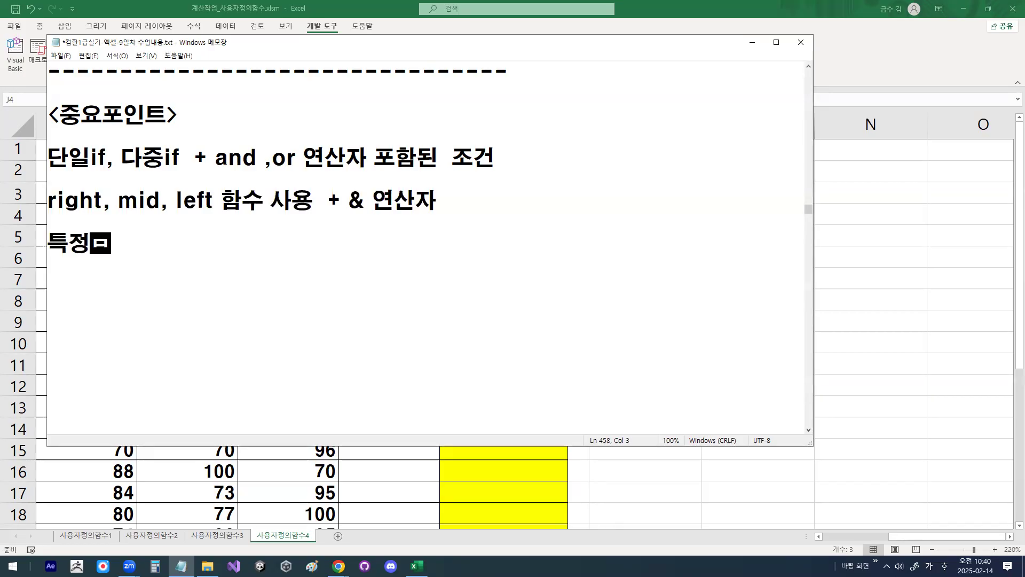
type("문")
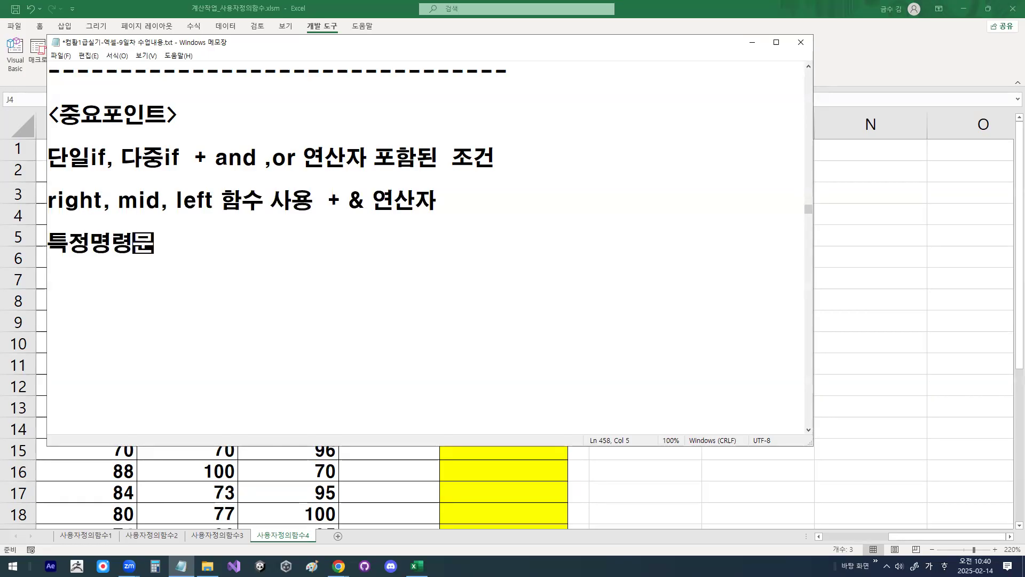
type(" 안에 도 ㄷ")
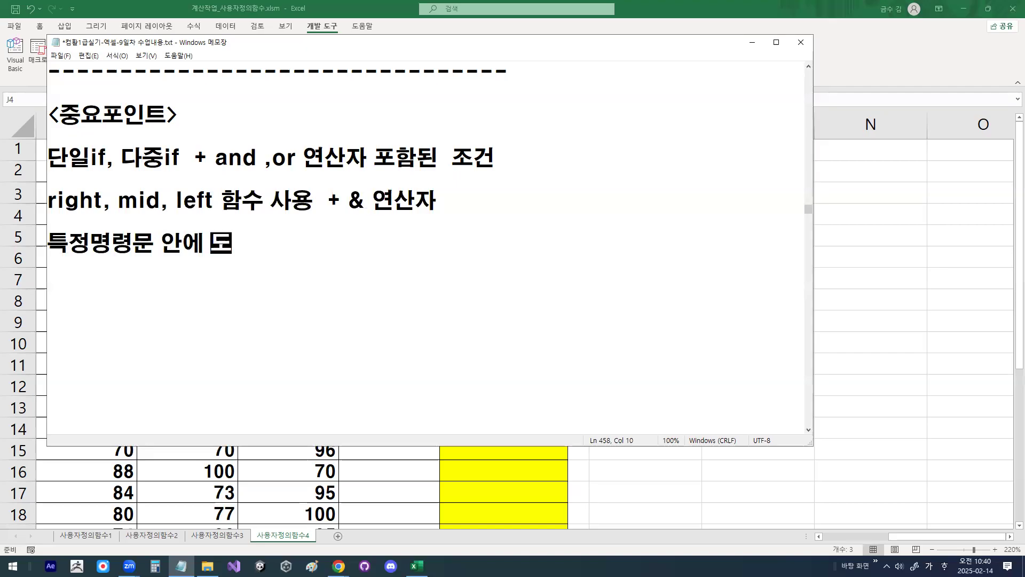
key("BackSpace")
key("BackSpace")
key("BackSpace")
Step: Complete the third point with "또 다른 if 삽입 -> 하위if 구문" and leave blank lines below it
type("또 다른 if")
key("Hangul")
type("삽입 -> 하위")
key("Hangul")
type("if")
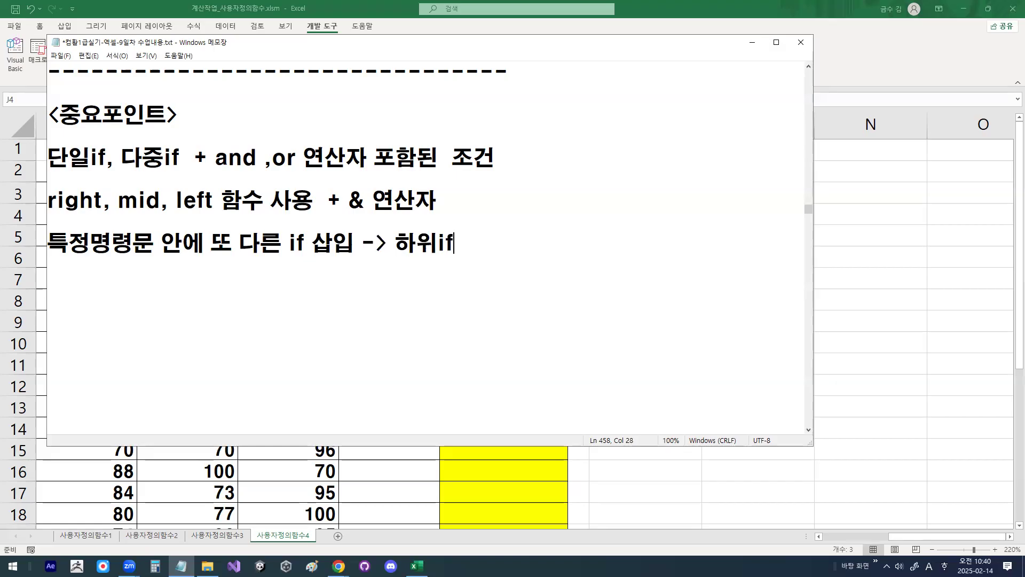
type(" rn")
key("BackSpace")
key("BackSpace")
key("Hangul")
type("구부")
key("BackSpace")
key("BackSpace")
type("문")
key("Return")
key("Return")
key("Return")
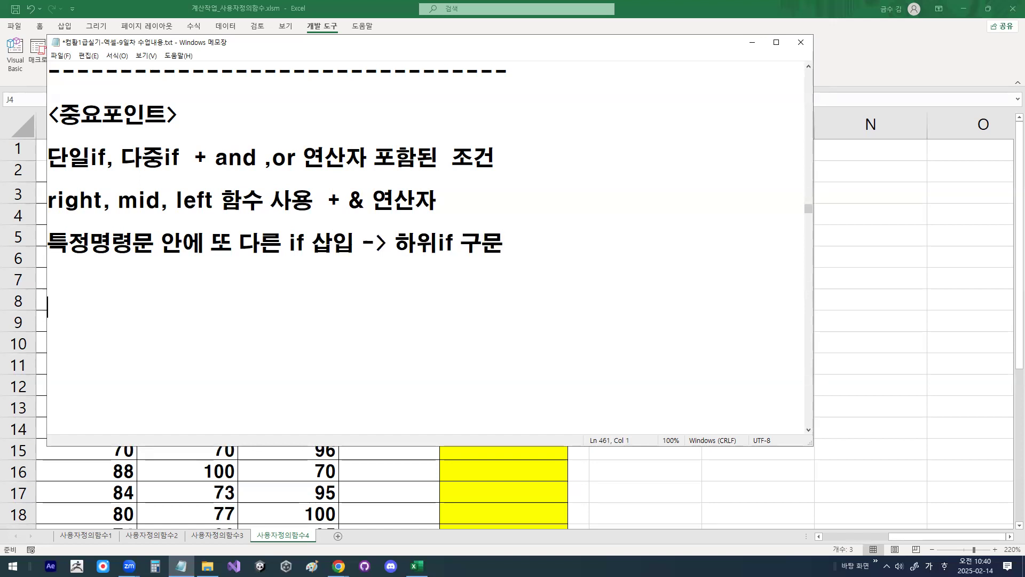
Step: Write the example condition line if 지역="서면" then below the 하위if 구문 point
type("if ")
type("wldur")
key("BackSpace")
key("BackSpace")
key("BackSpace")
key("BackSpace")
key("BackSpace")
key("Hangul")
type("지역")
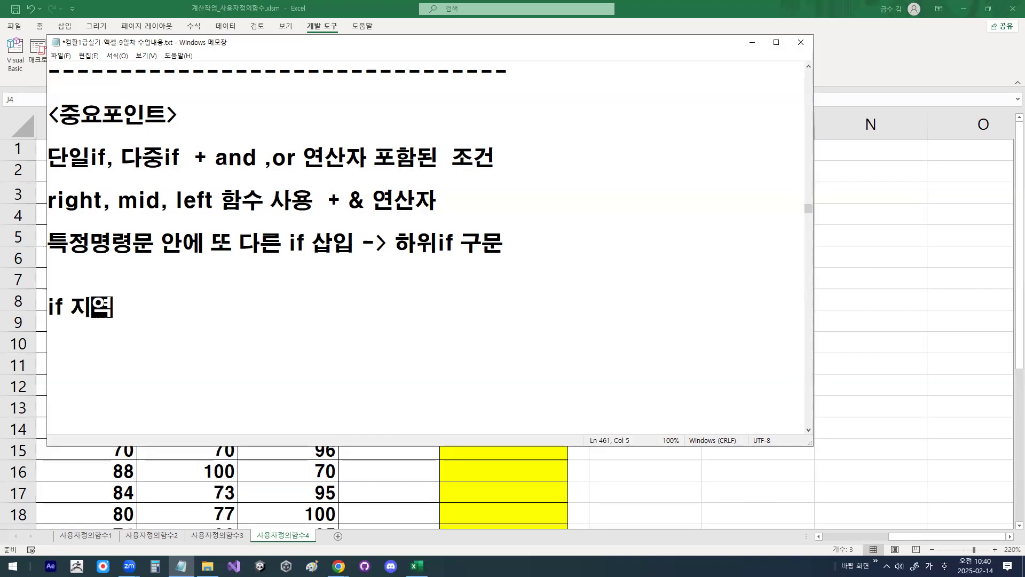
type("=\"서면\"")
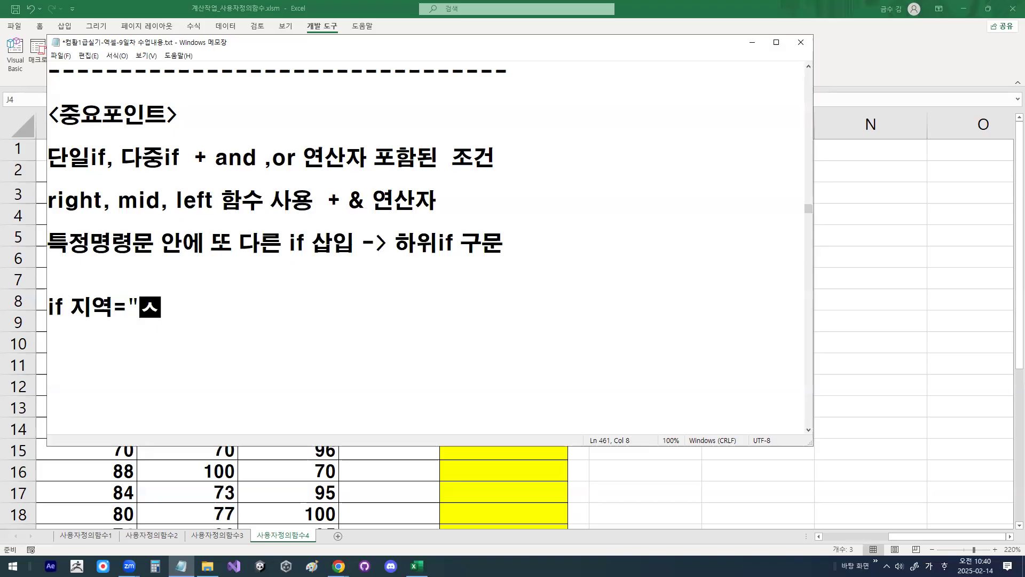
key("Hangul")
type("t")
key("BackSpace")
key("Hangul")
type("소")
key("BackSpace")
key("BackSpace")
key("Hangul")
type("then")
key("Return")
key("Return")
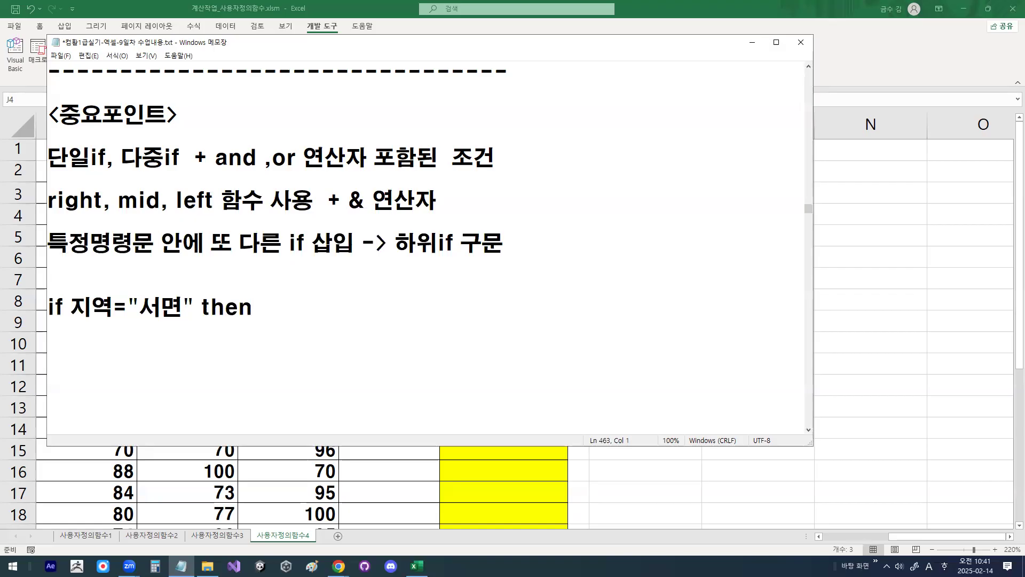
Step: Add the assignment fn결과="진구" below the 지역 condition line
key("Up")
key("Up")
key("Right")
key("Right")
key("Right")
key("Hangul")
type("fb")
key("BackSpace")
type("n")
key("Hangul")
type("겨ㄹ과=\"ㅈ")
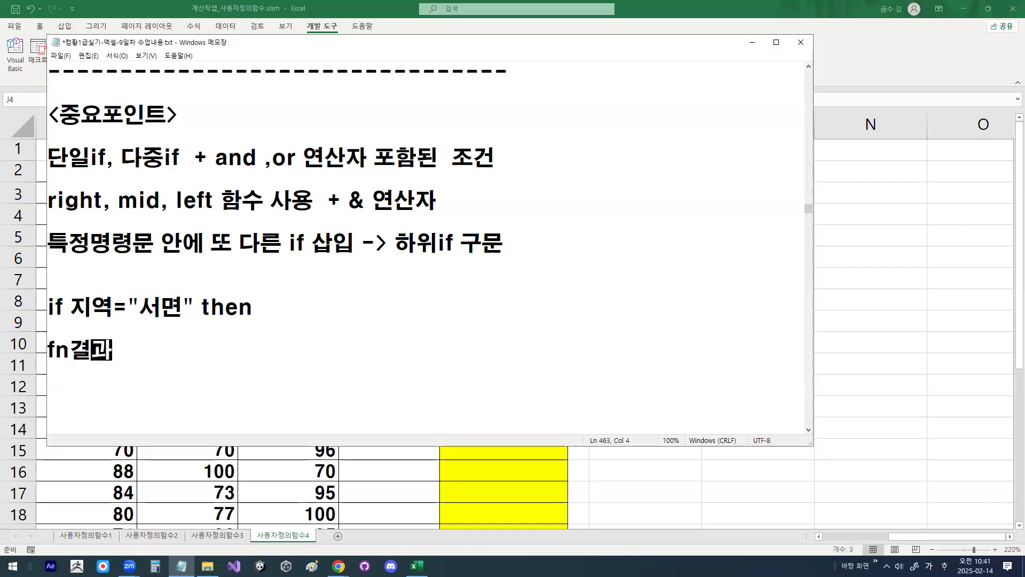
type("ㅣㄴ구\"")
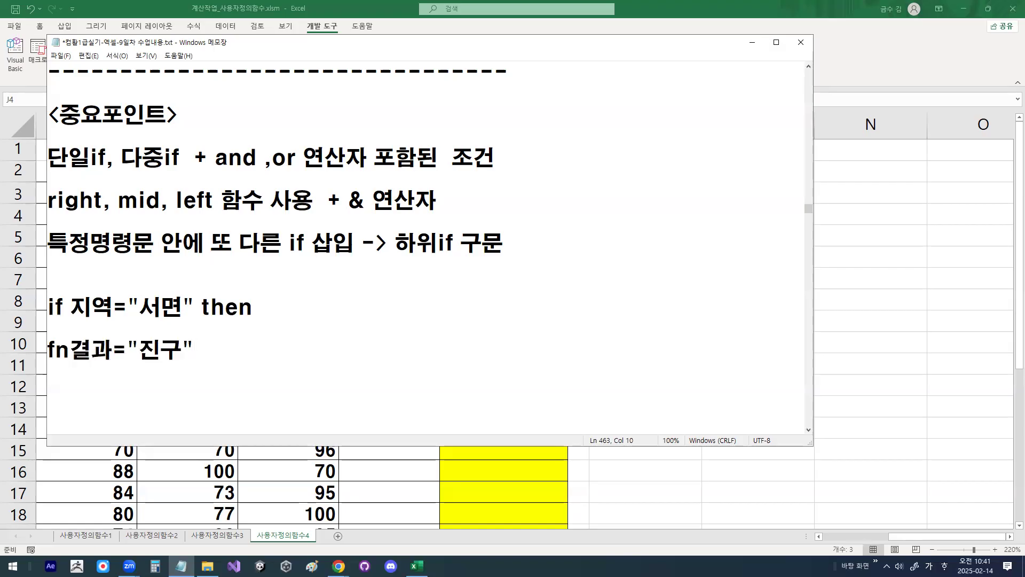
Step: Add an else line below the fn결과="진구" assignment
key("Hangul")
type("else")
key("Return")
Step: Copy the fn결과 assignment below else and change its value to "타지역"
key("Up")
key("Up")
key("shift+End")
key("ctrl+c")
key("Down")
key("ctrl+v")
key("Left")
key("Left")
key("Right")
key("Delete")
key("Delete")
type("xk")
key("BackSpace")
key("BackSpace")
type("타지역")
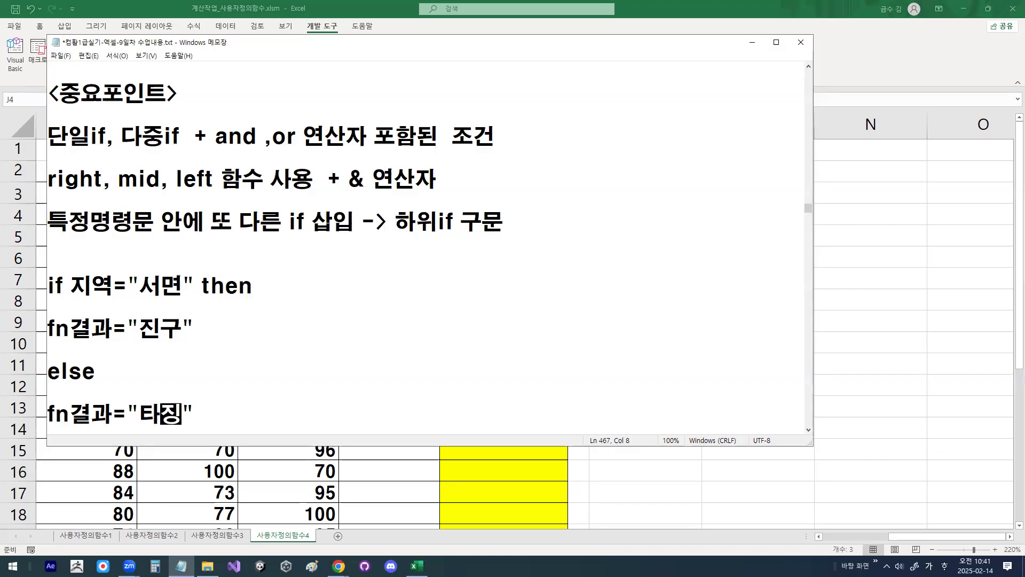
Step: Close the example with end if below the "타지역" assignment
key("Right")
key("Return")
key("Return")
type("end if")
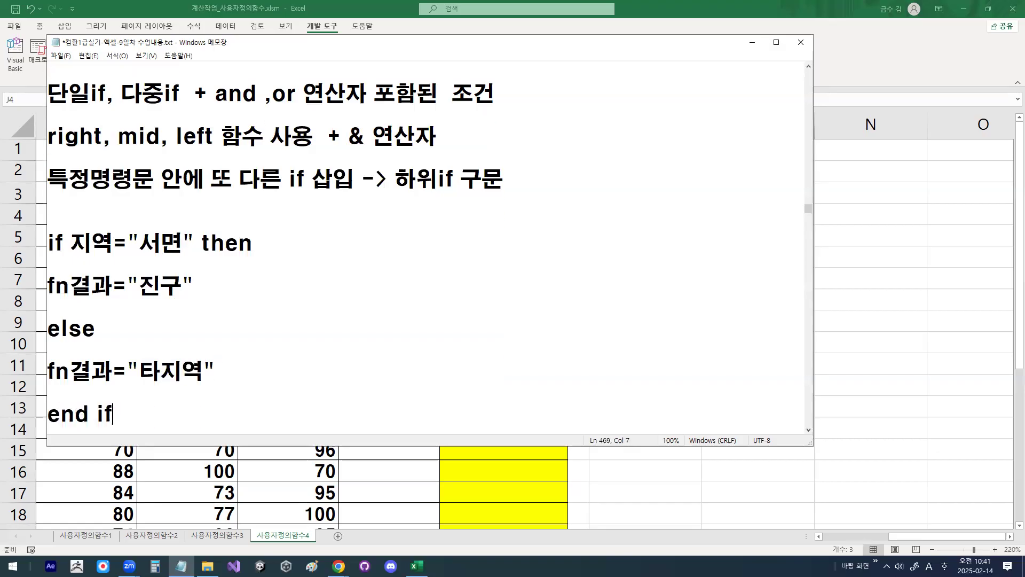
key("Return")
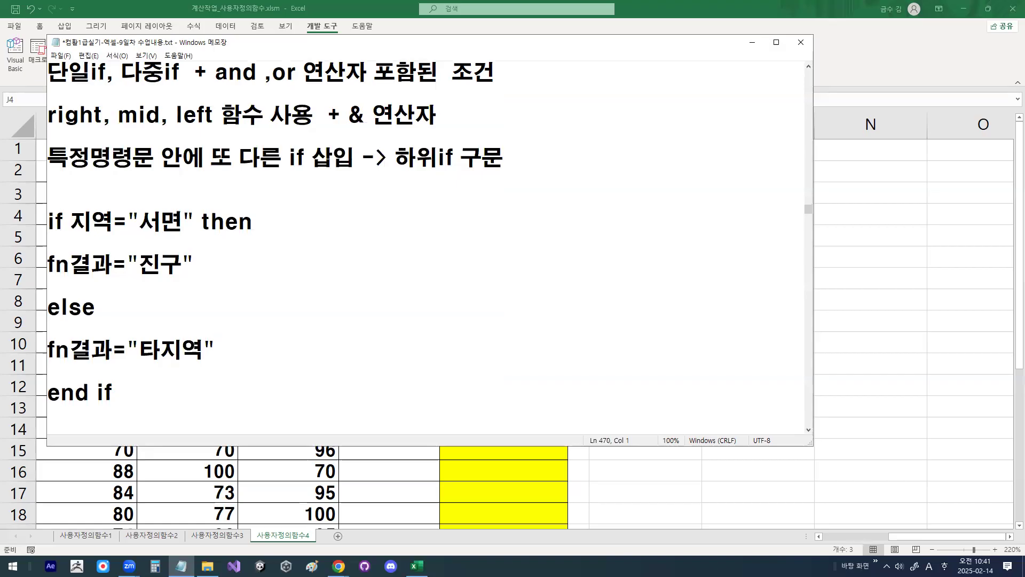
Step: Start a note beside the if 지역="서면" then line with the text 지역이 서면
key("Up")
key("Up")
key("Up")
key("Up")
type("-")
key("BackSpace")
key("Up")
key("Up")
key("End")
type("t")
key("BackSpace")
type("wl")
key("BackSpace")
key("BackSpace")
key("Hangul")
type("지역이 서면")
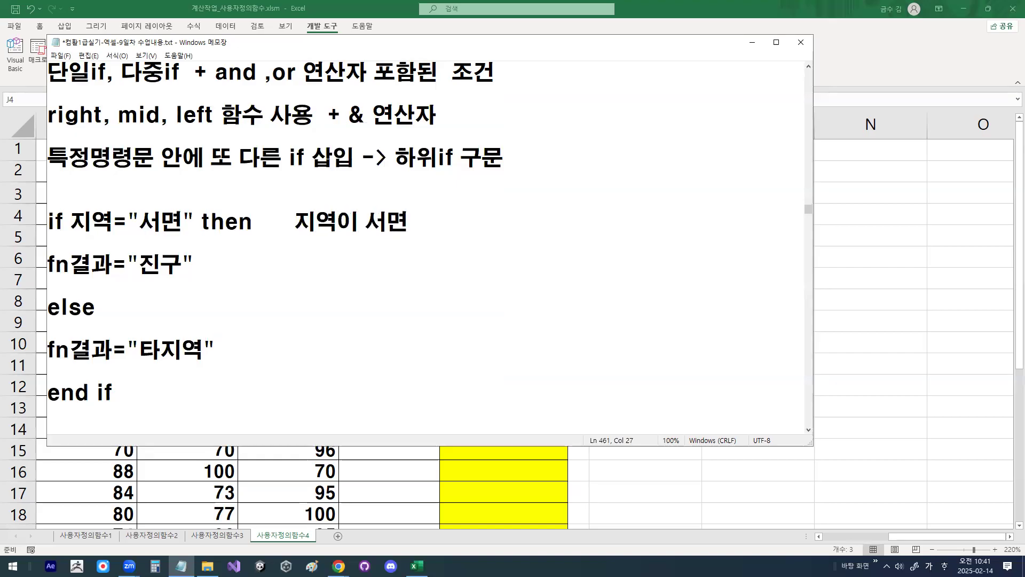
type("ㅇ")
Step: Extend the note beside the if line with 중에서 서면1번가면 진구1
key("BackSpace")
type("중에서")
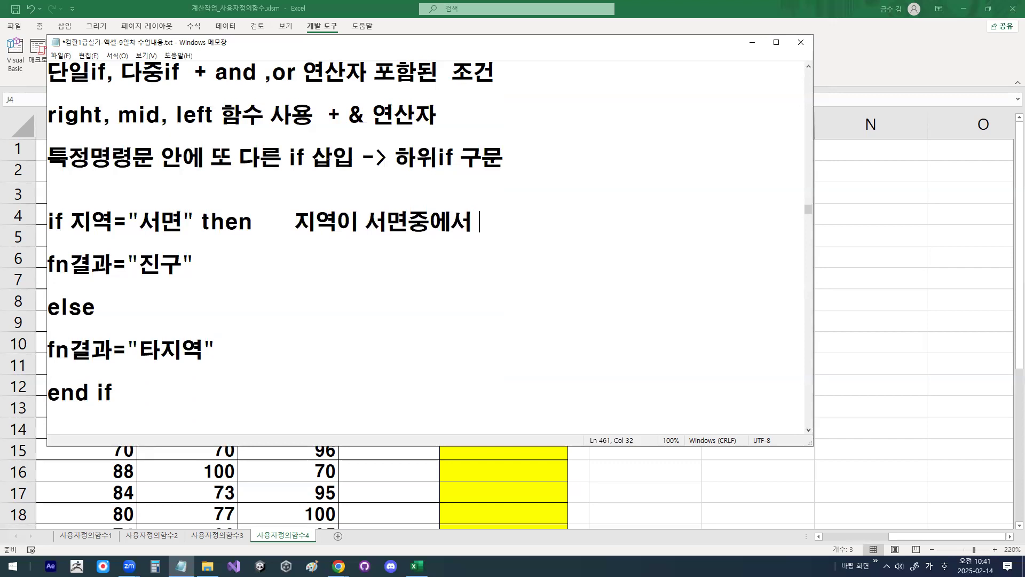
type("서면")
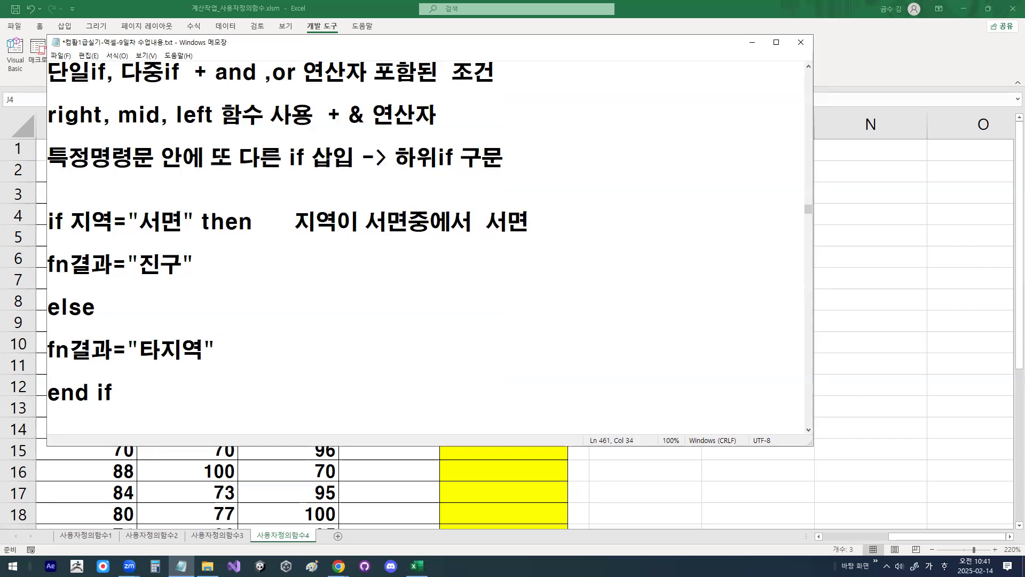
type("1번가")
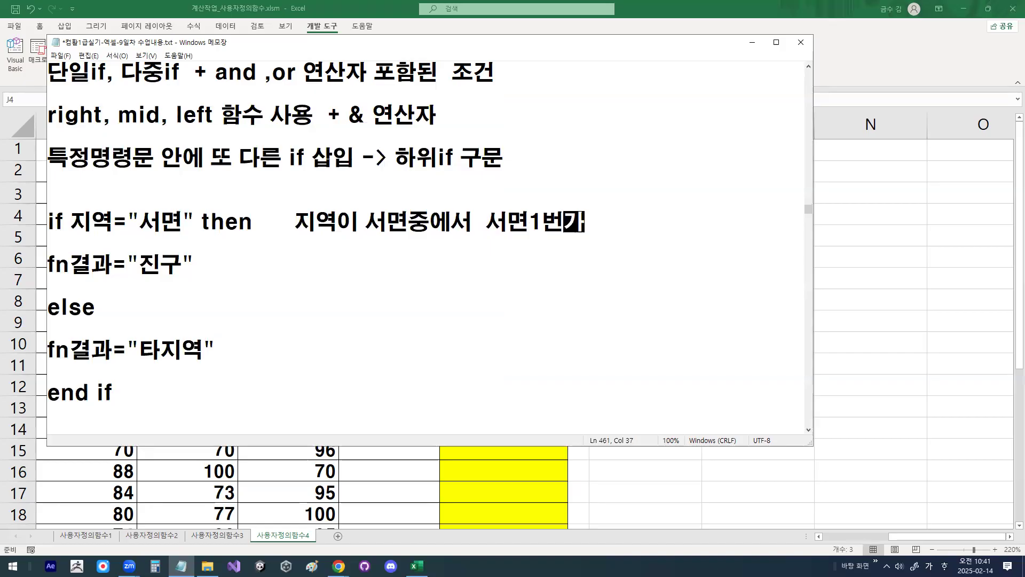
type("면  진구")
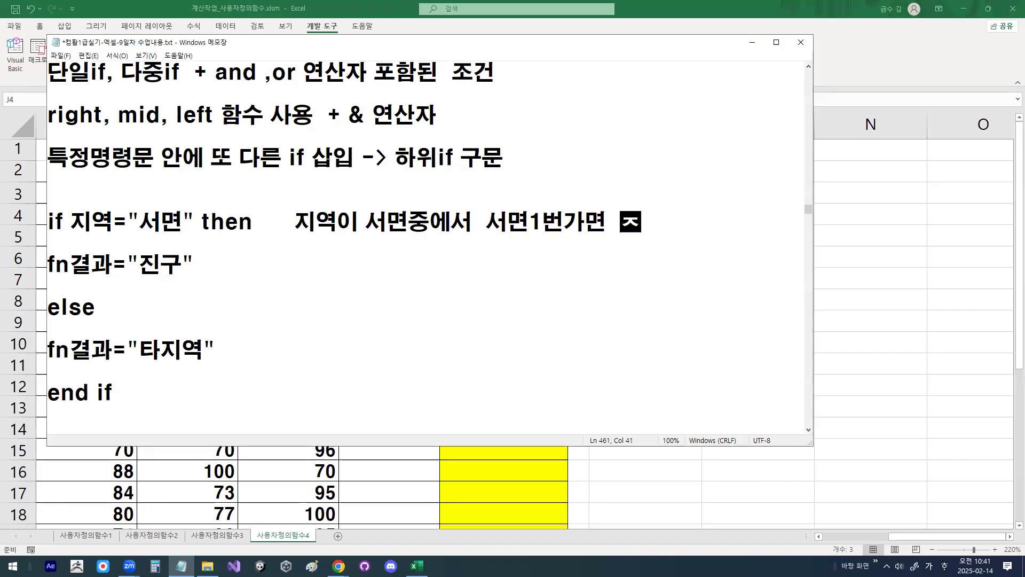
type("1")
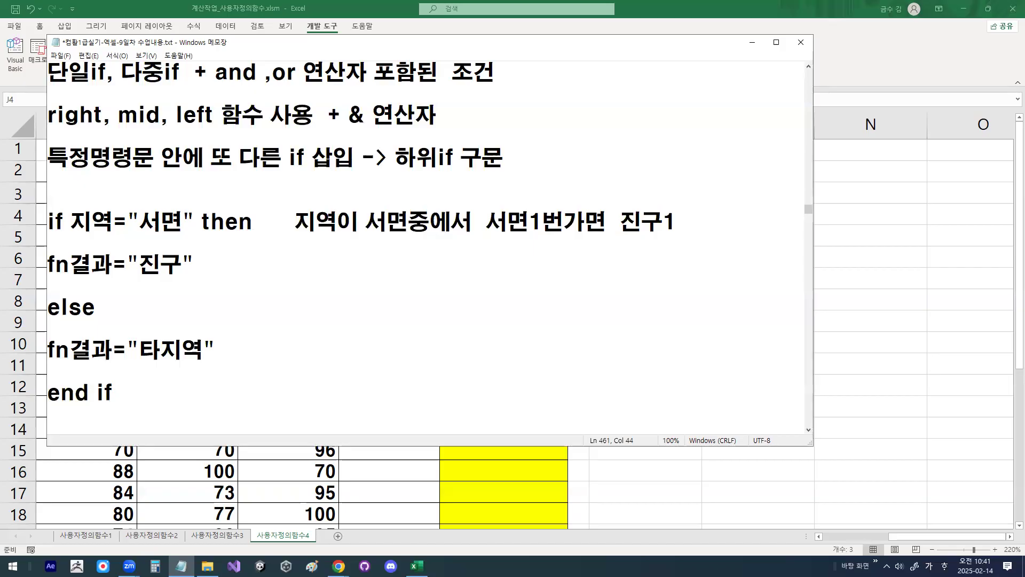
Step: Move the 지역이 서면중에서 note from beside the if line to its own line below end if
key("Home")
key("Right")
key("ctrl+Right")
key("ctrl+Right")
key("ctrl+Right")
key("ctrl+Right")
key("Right")
key("Right")
key("Right")
key("shift+End")
key("ctrl+c")
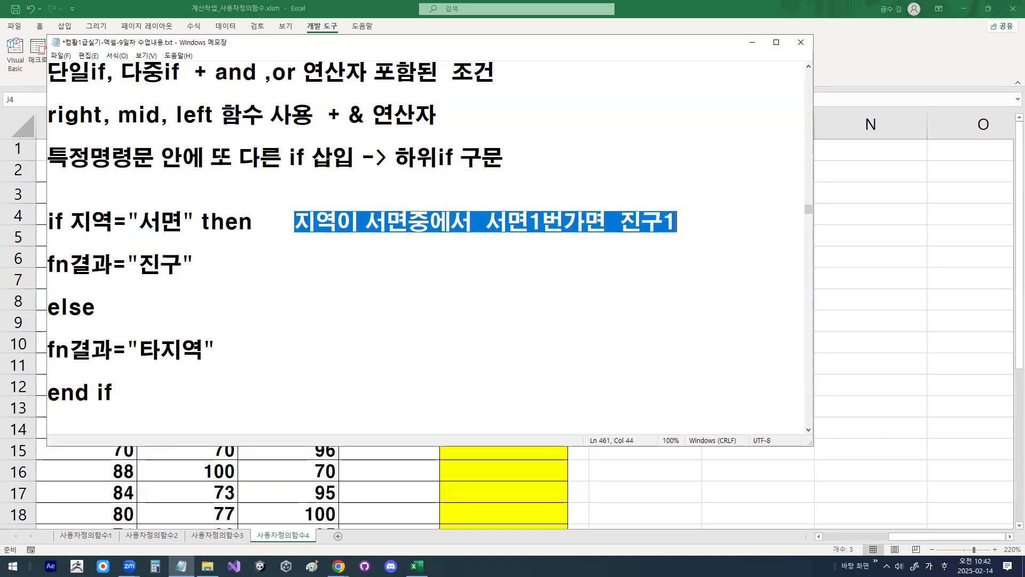
key("Delete")
key("Down")
key("Down")
key("Down")
key("Down")
key("Down")
key("Down")
key("Down")
key("Down")
key("Down")
key("Down")
key("Down")
key("Down")
key("Down")
key("Down")
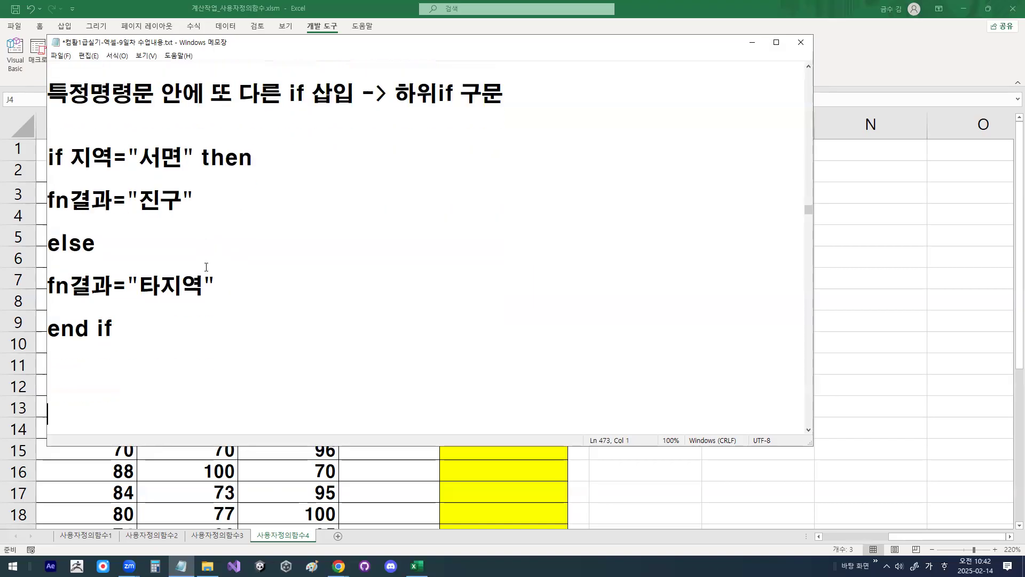
key("Up")
key("Up")
key("Up")
key("ctrl+v")
Step: Add the line 서면2번가 이면 진구2 below the 서면1번가 note
key("Return")
key("Return")
type("서면")
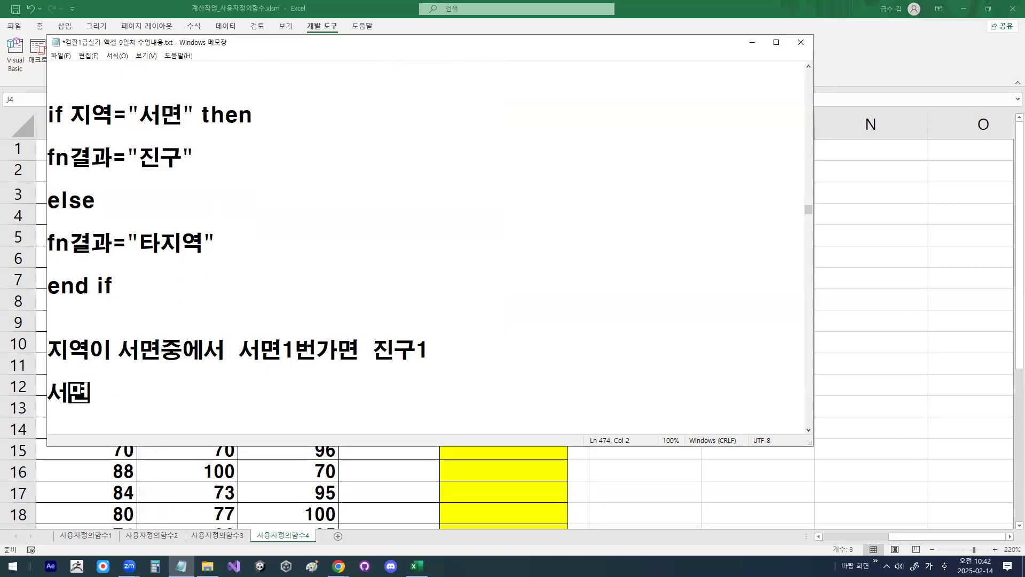
type("2=")
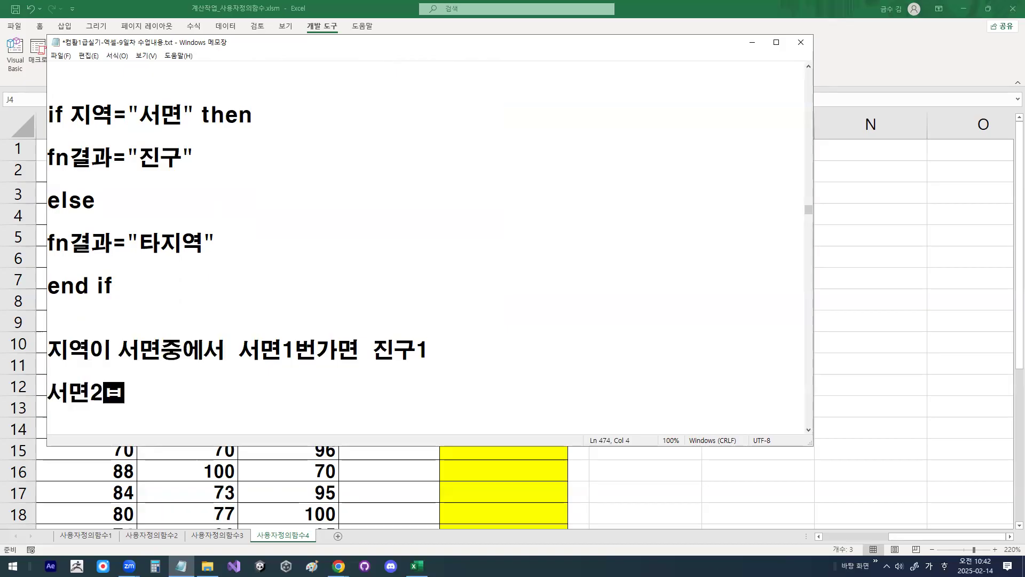
type("가")
type(" 이면 ")
type("진구")
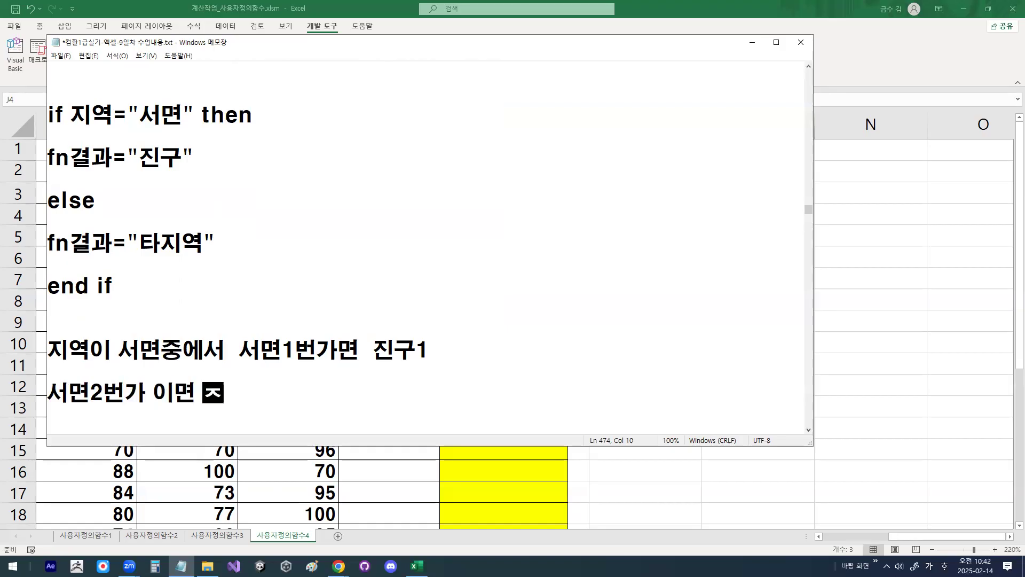
type("2")
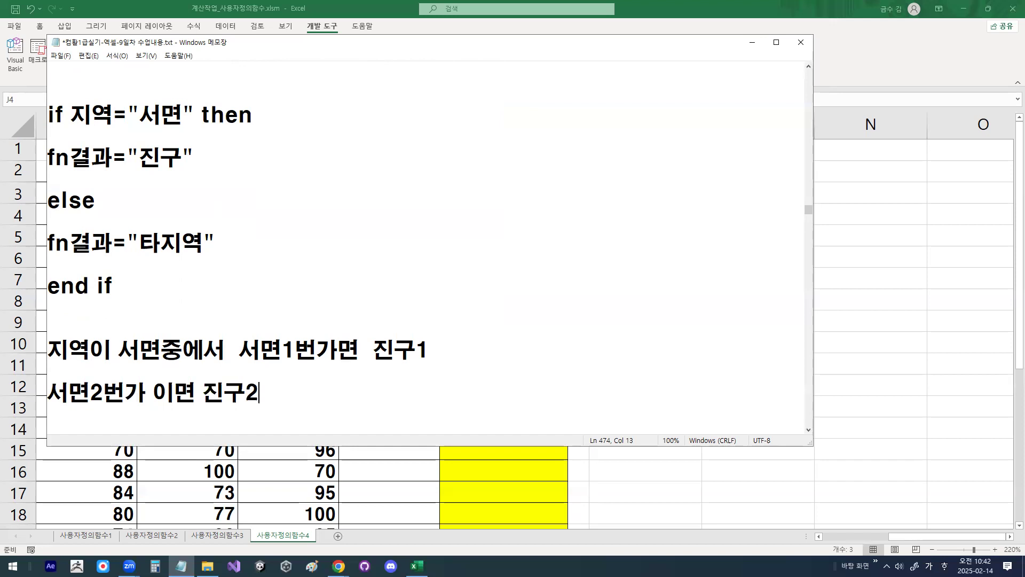
Step: Add the line 그외에는 진구3 below the 서면2번가 condition
key("Return")
key("Return")
type("그외에")
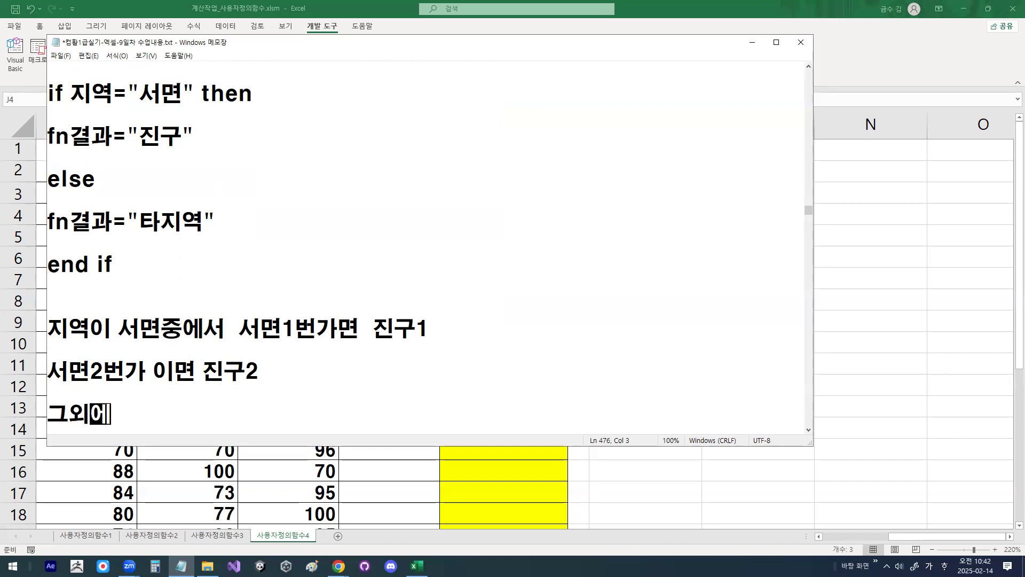
type("는 진구3")
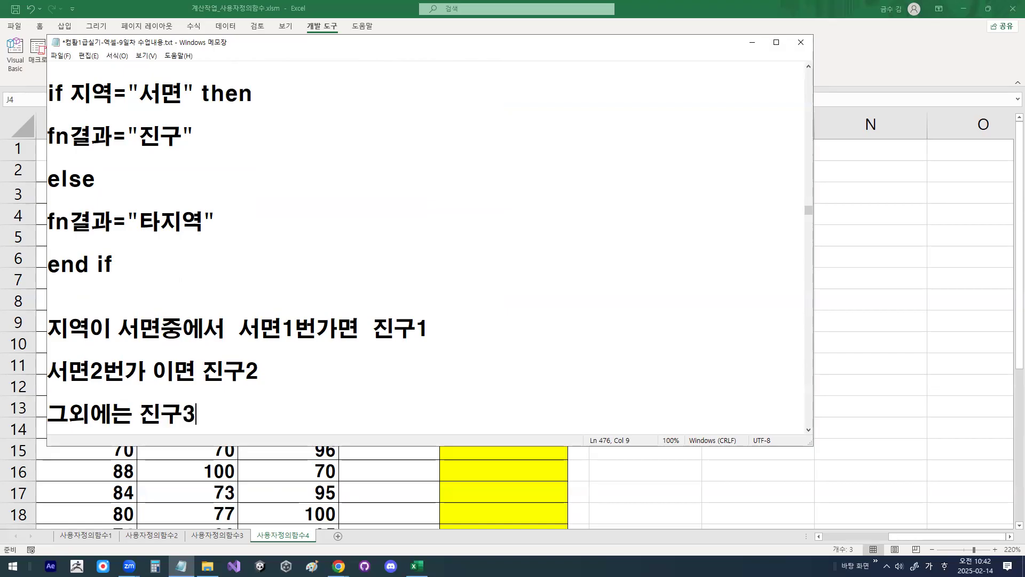
Step: Highlight the if 지역="서면" condition and its fn결과="진구" assignment in the example
key("ctrl+alt+shift+h")
mouse_move(180, 141)
left_mouse_down()
mouse_move(172, 149)
mouse_move(140, 132)
mouse_move(169, 131)
left_mouse_up()
mouse_move(54, 153)
left_mouse_down()
mouse_move(155, 154)
mouse_move(184, 98)
left_mouse_up()
left_click_drag(163, 151, 181, 141)
key("Escape")
left_click_drag(50, 94, 195, 94)
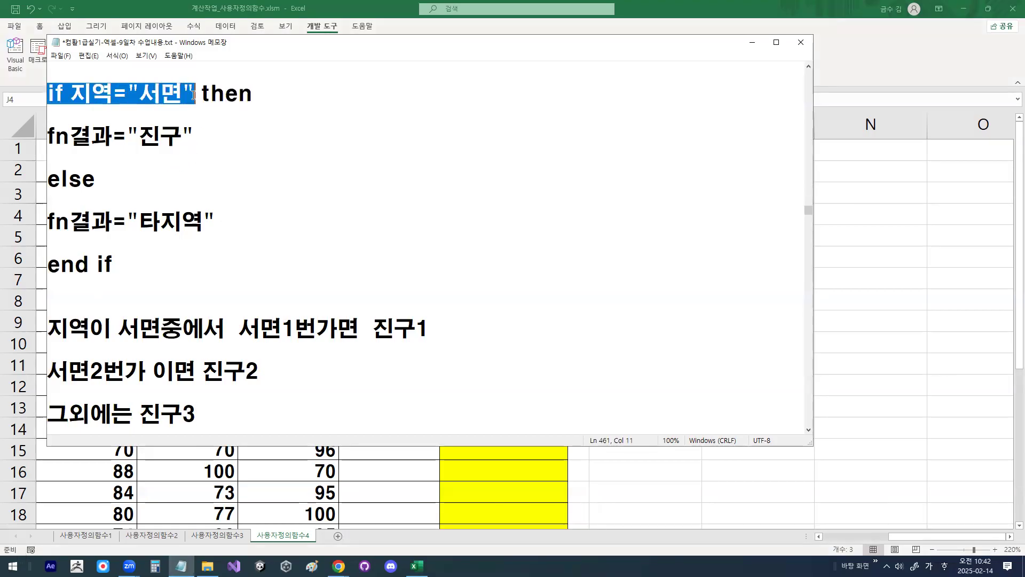
left_click_drag(50, 134, 194, 136)
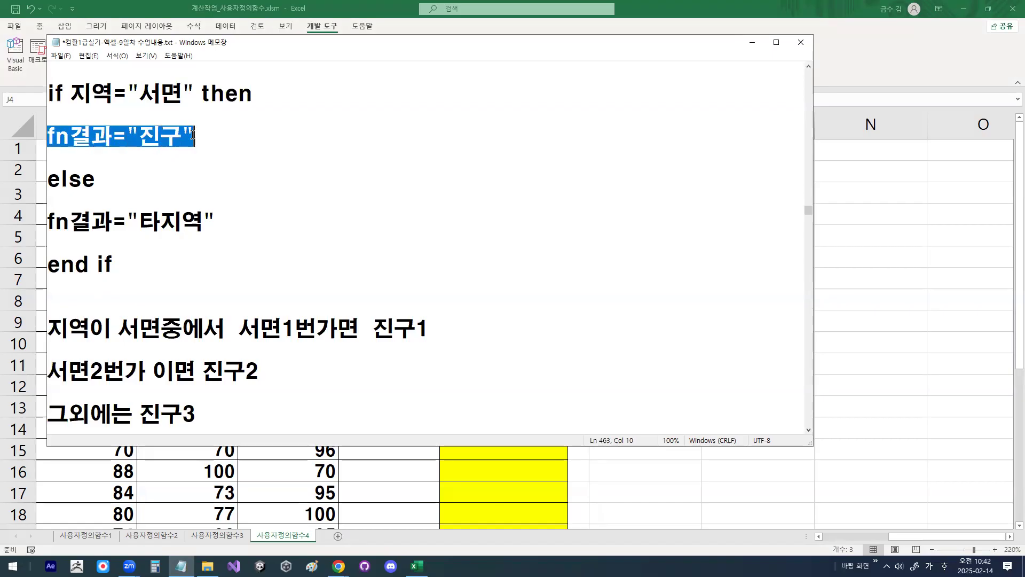
Step: Copy the whole example from if 지역="서면" then to end if below the 그외에는 진구3 line
left_click_drag(50, 92, 139, 266)
key("ctrl+c")
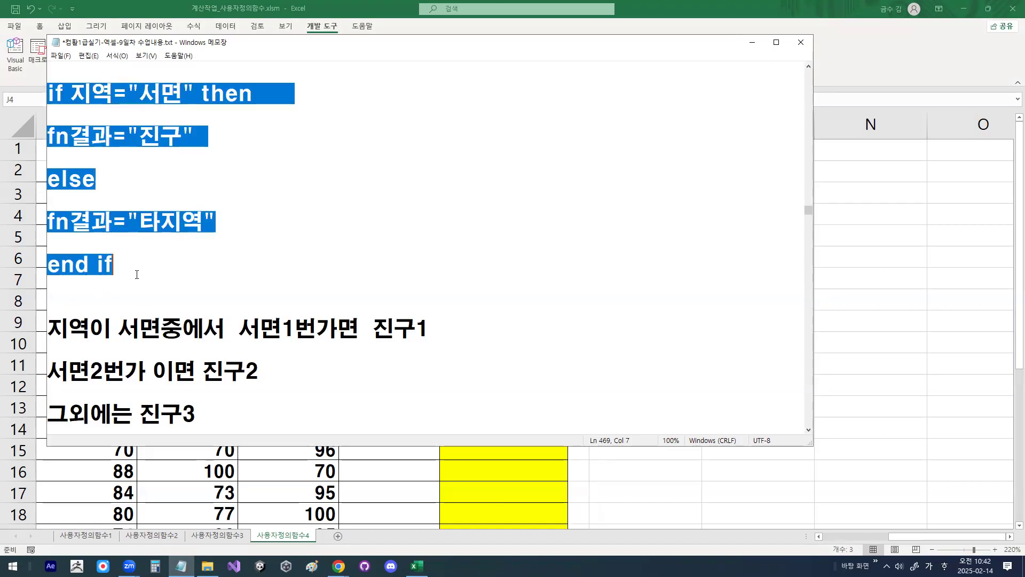
scroll(140, 267, "down", 2)
left_click(126, 350)
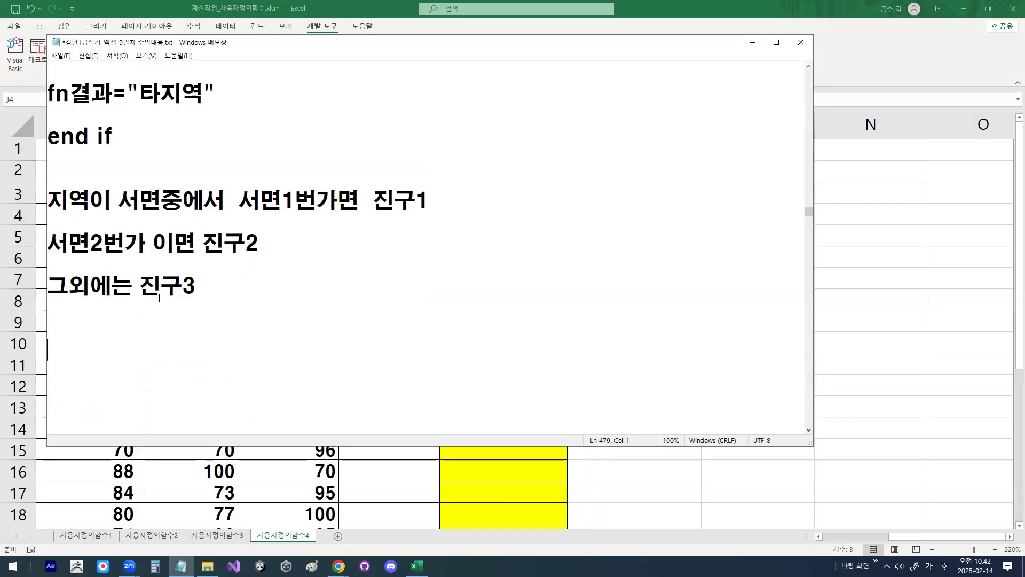
left_click(136, 331)
key("ctrl+v")
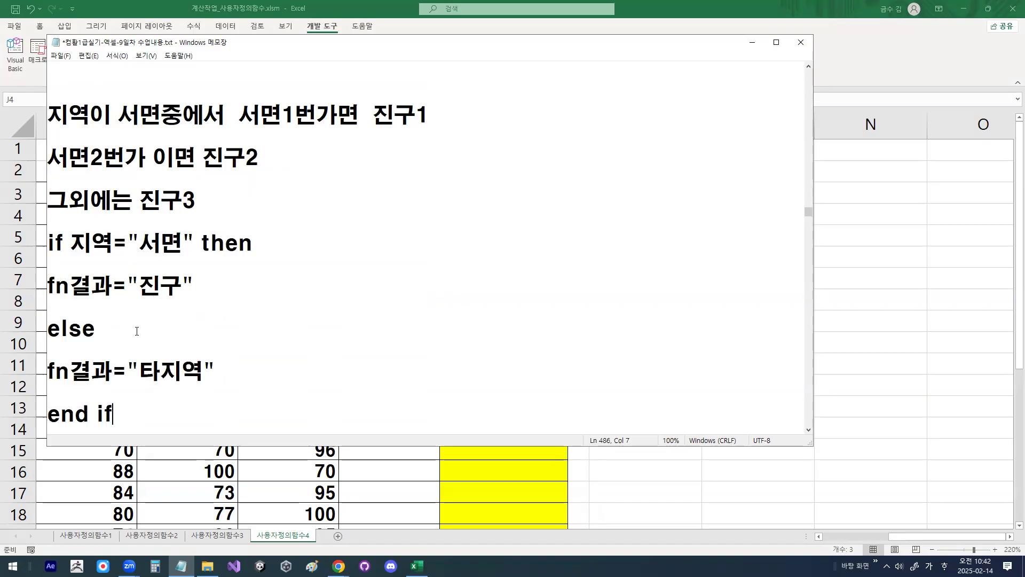
Step: Circle the results 진구1, 진구2 and 진구3 in the three note lines
key("Up")
key("Up")
key("Up")
key("Up")
key("Up")
key("Up")
mouse_move(427, 129)
left_mouse_down()
mouse_move(381, 129)
mouse_move(431, 115)
left_mouse_up()
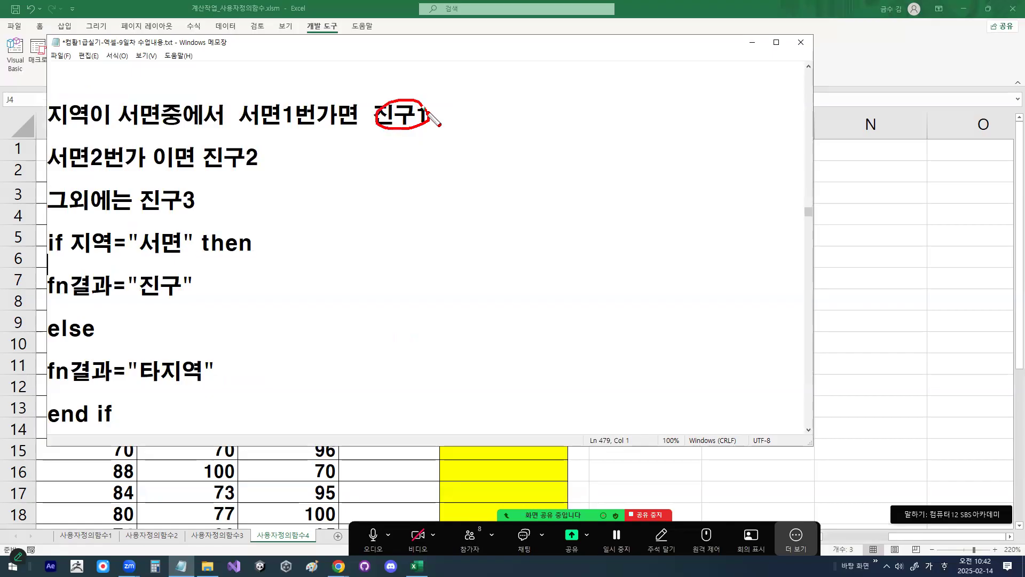
mouse_move(259, 163)
left_mouse_down()
mouse_move(205, 173)
mouse_move(257, 144)
left_mouse_up()
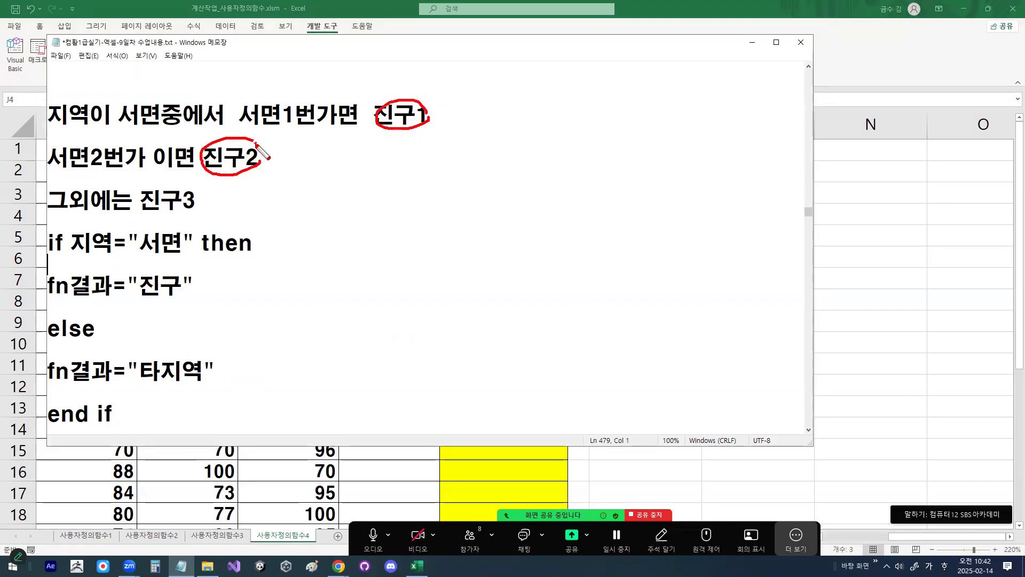
left_click_drag(193, 198, 199, 206)
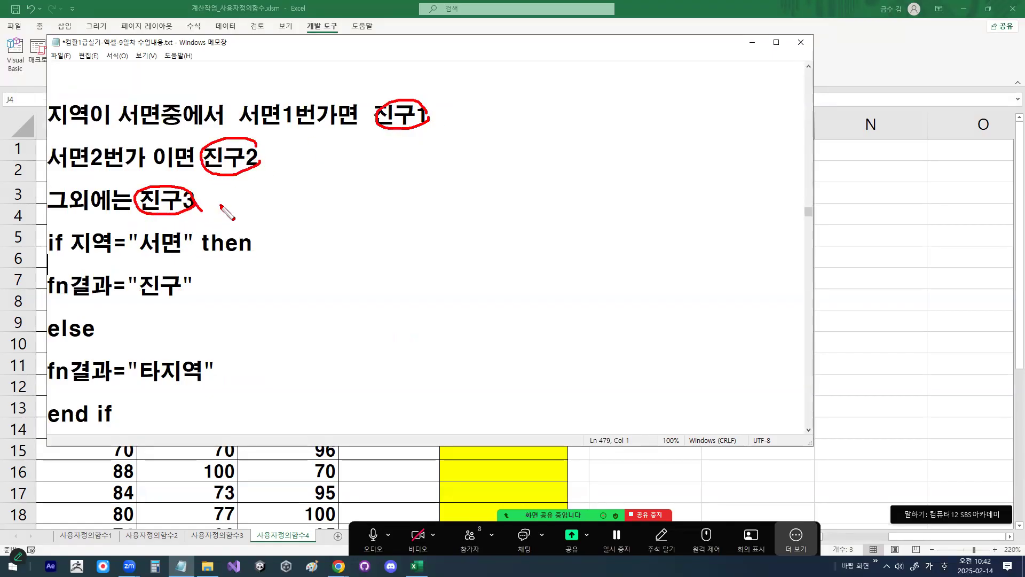
Step: Insert blank space between the 그외에는 진구3 line and the copied if block
left_click(216, 203)
key("Return")
key("Return")
Step: Replace the fn결과="진구" assignment in the copied block with an indented if, leaving blank space above else
key("Down")
key("Down")
key("Down")
key("Down")
key("shift+End")
key("Delete")
key("Return")
key("Return")
key("Up")
key("Up")
type("ㅑ")
key("BackSpace")
key("Hangul")
type("if")
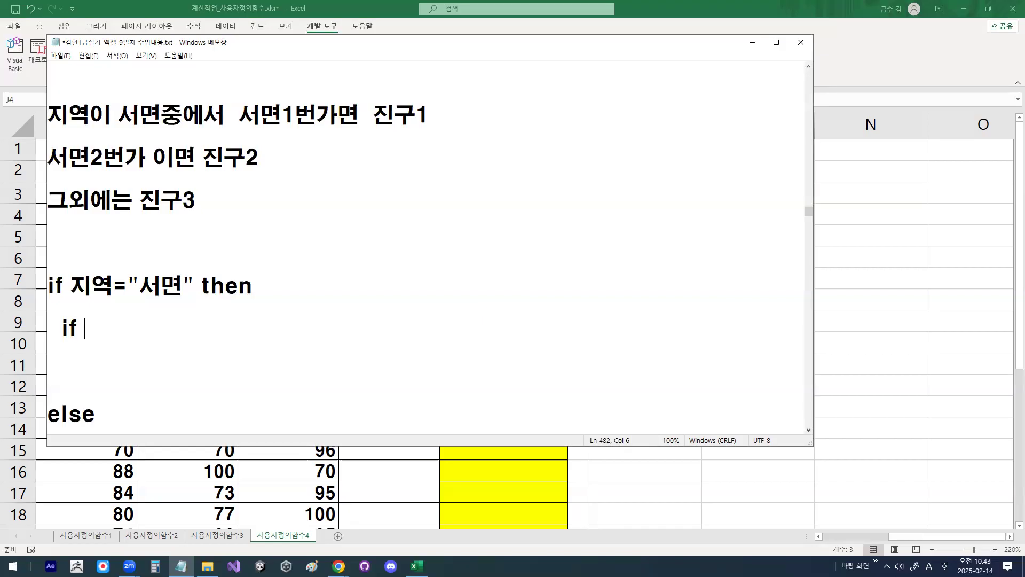
Step: Insert 지역2가 before 서면1번가면 in the first note line
left_click_drag(232, 114, 352, 114)
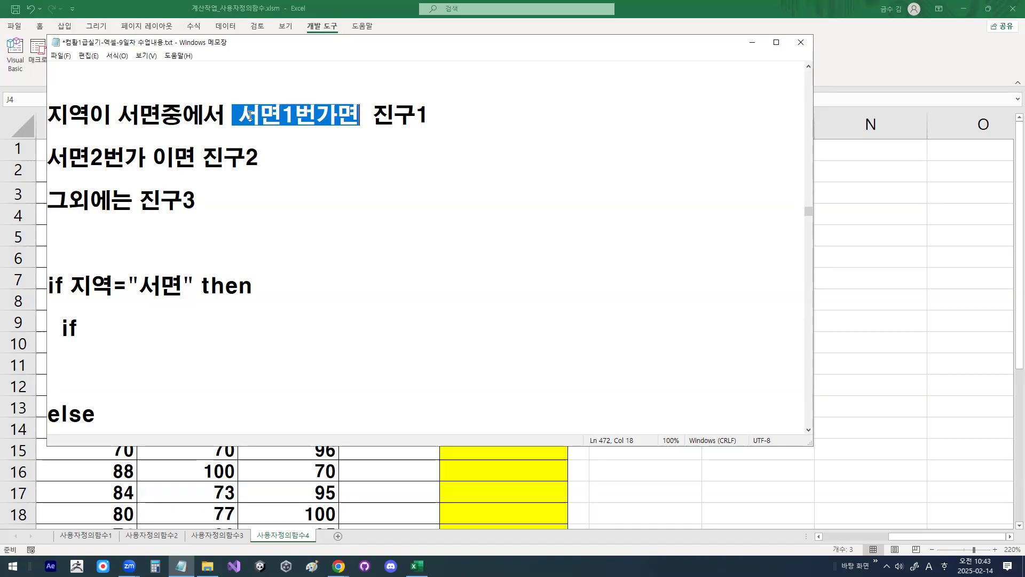
left_click(241, 114)
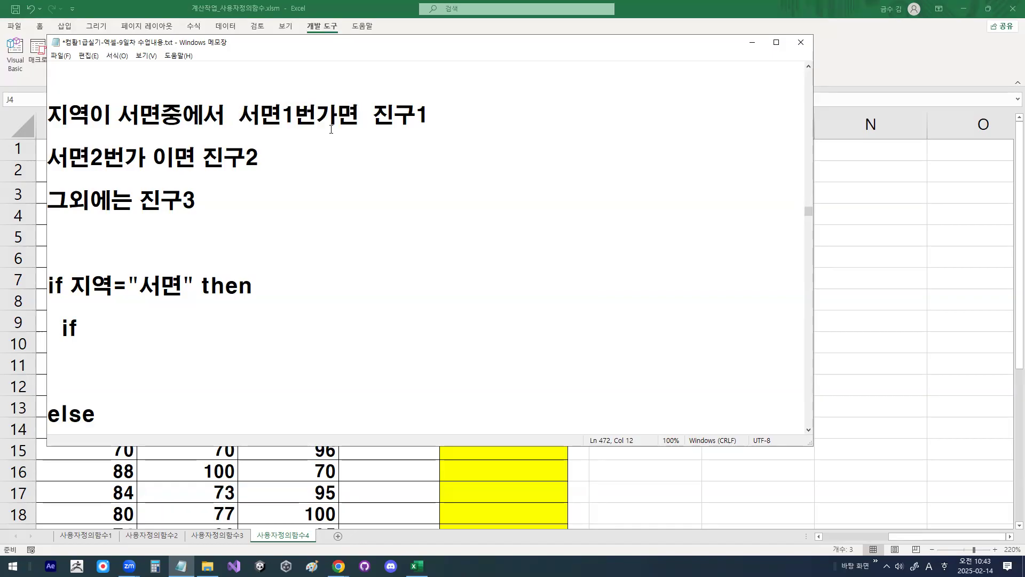
type("wldu")
key("BackSpace")
key("BackSpace")
key("BackSpace")
key("BackSpace")
key("Hangul")
type("ㅈ")
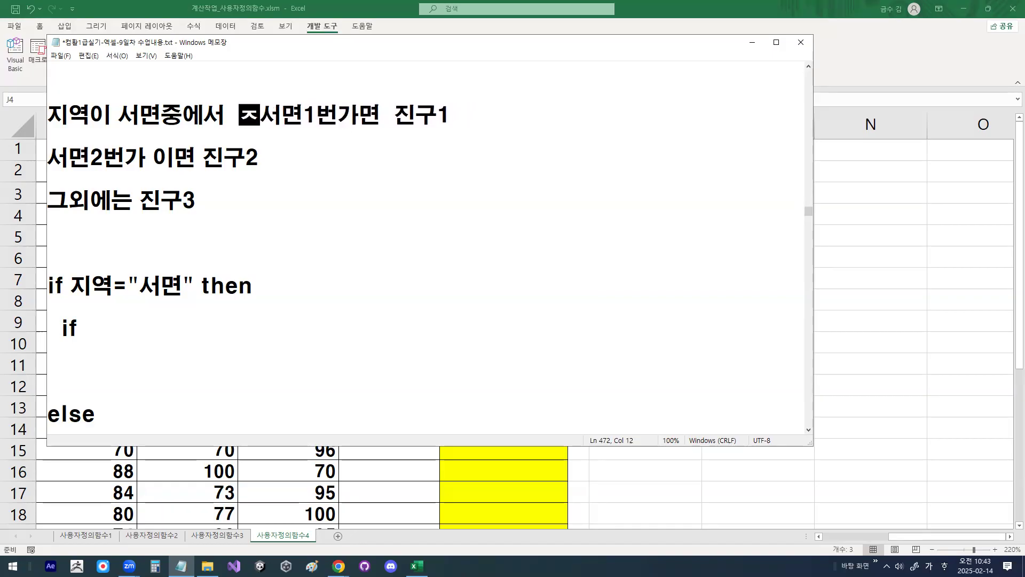
type("ㅣ")
key("BackSpace")
key("BackSpace")
type("ㅈㅣㅇㅕㄱ2ㄱㅏ")
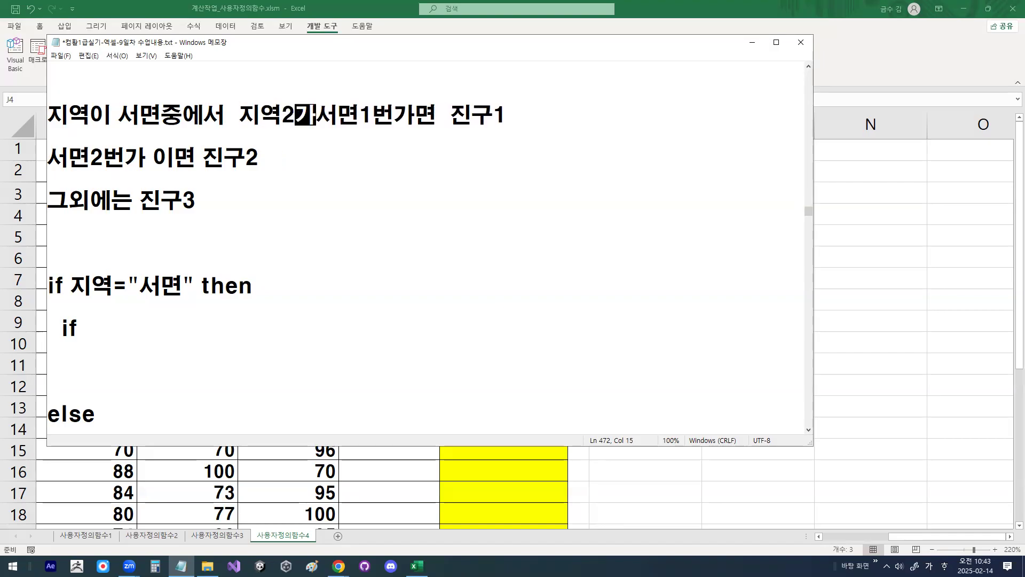
left_click(331, 130)
Step: Insert 지역2가 before 서면2번가 in the second note line
key("Down")
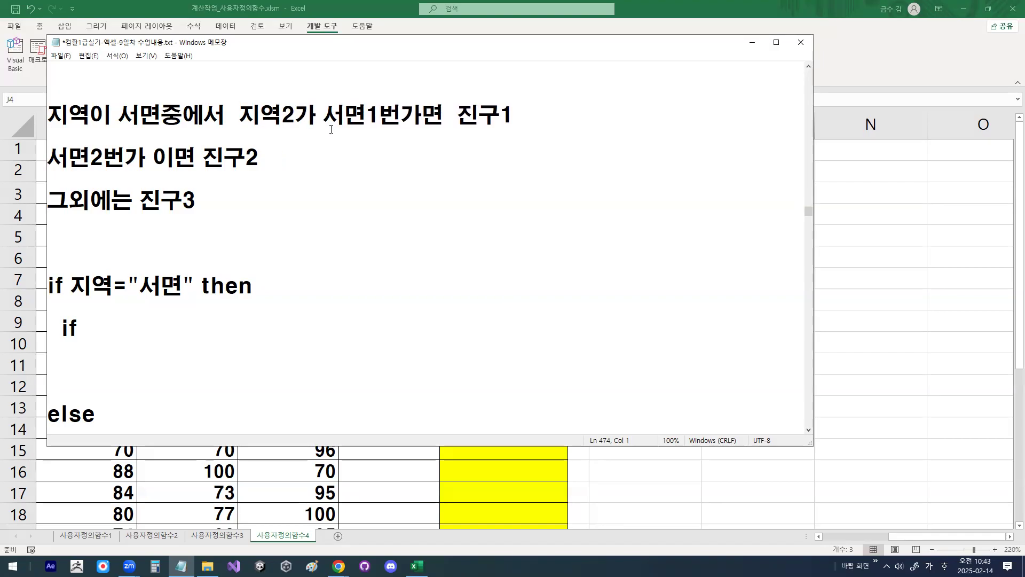
type("ㅈㅣㅇㅕㄱ")
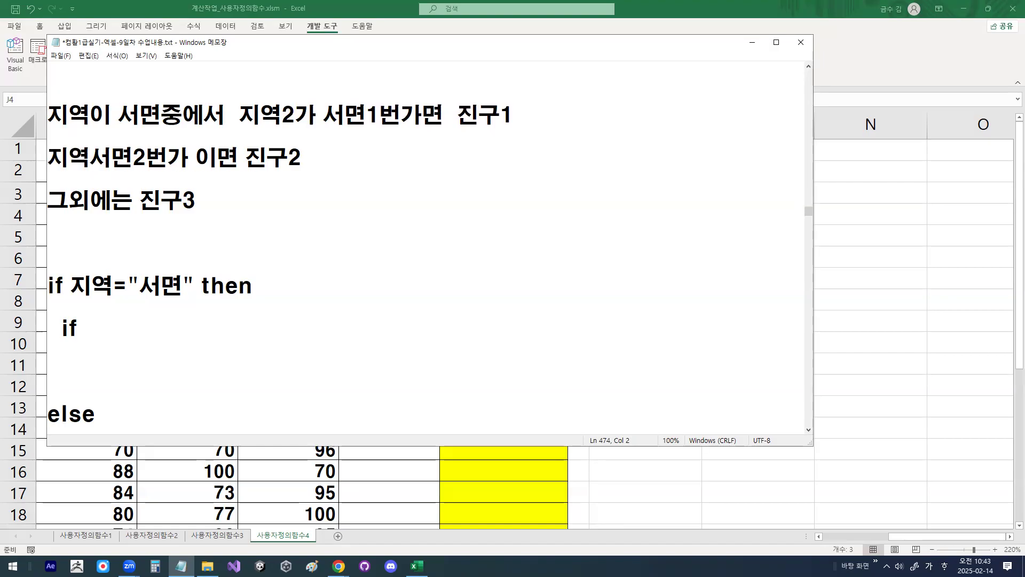
type("2ㄱㅏ")
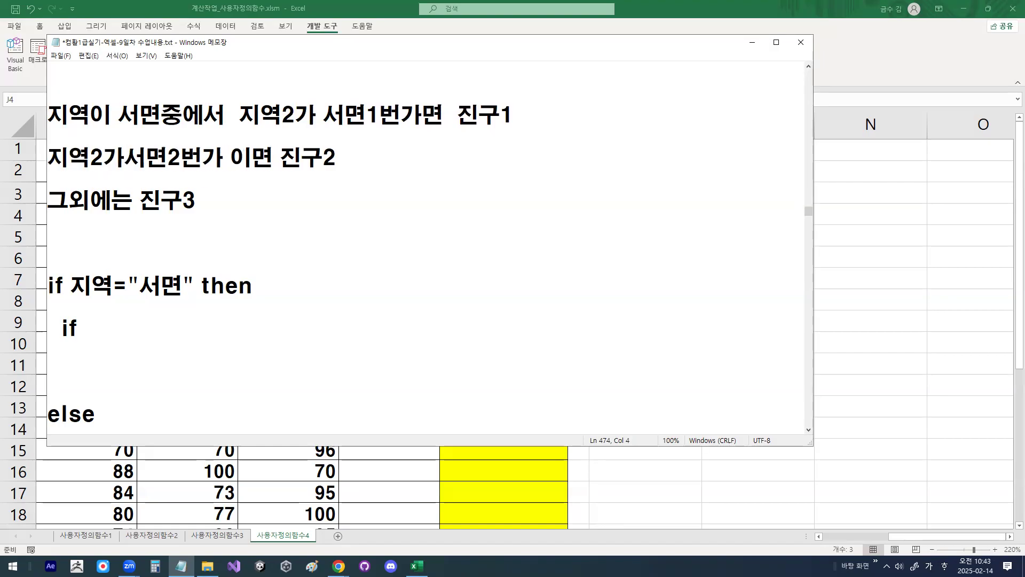
Step: Complete the indented inner if line as if 지역2="서면1번가" then, and start a new line below it
key("Down")
key("Down")
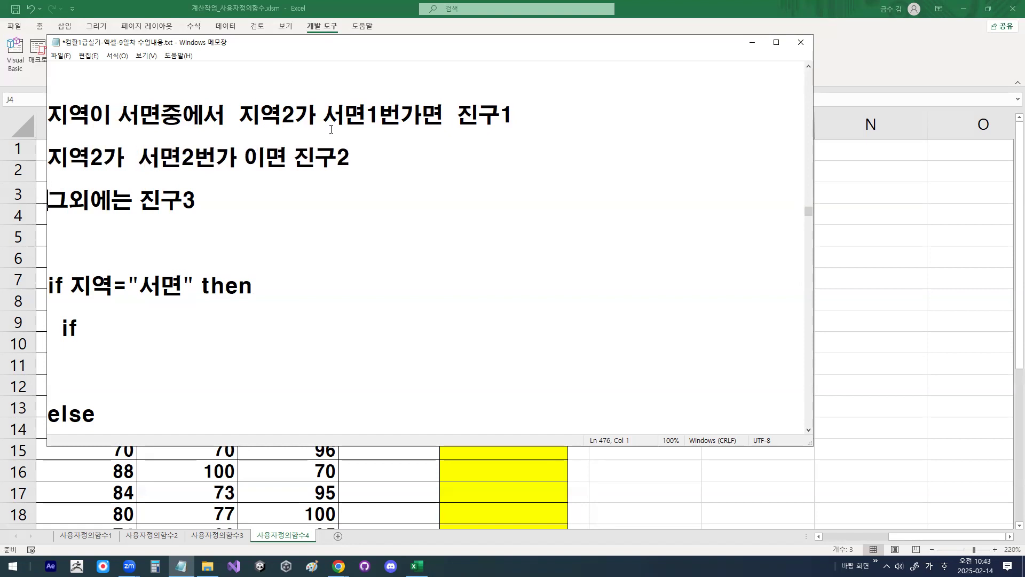
key("Down")
key("Down")
key("Down")
key("Down")
key("Down")
key("End")
type("서면")
key("BackSpace")
key("BackSpace")
key("BackSpace")
key("BackSpace")
type("지역2")
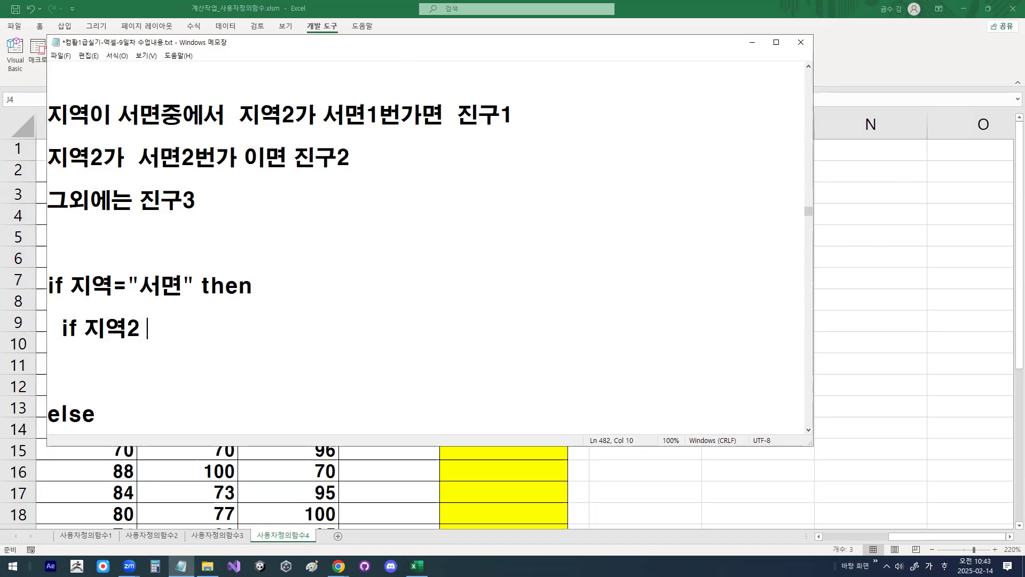
key("BackSpace")
type("=\"서면")
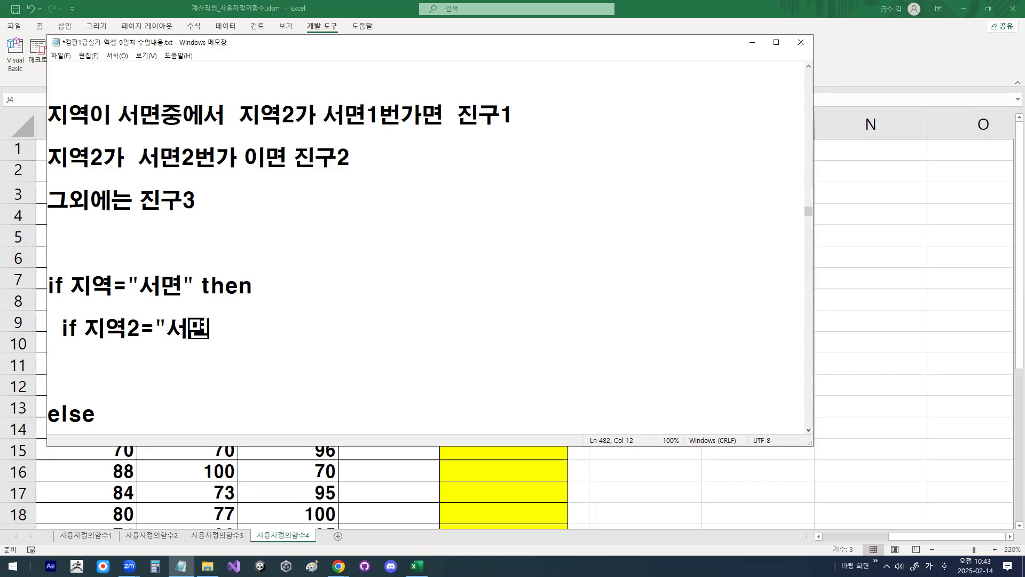
type("1번가\" then")
key("Return")
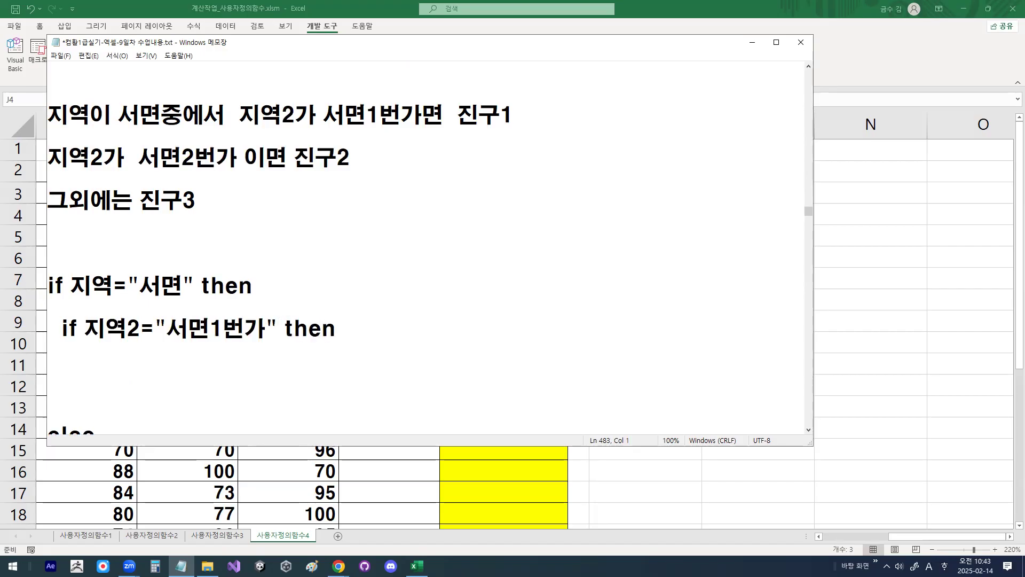
Step: Add the indented assignment fn결과="진구1" below the inner if line
key("Hangul")
type("류")
key("BackSpace")
key("BackSpace")
key("Hangul")
type("fn")
key("Hangul")
type("결과=\"진구1\"")
key("Return")
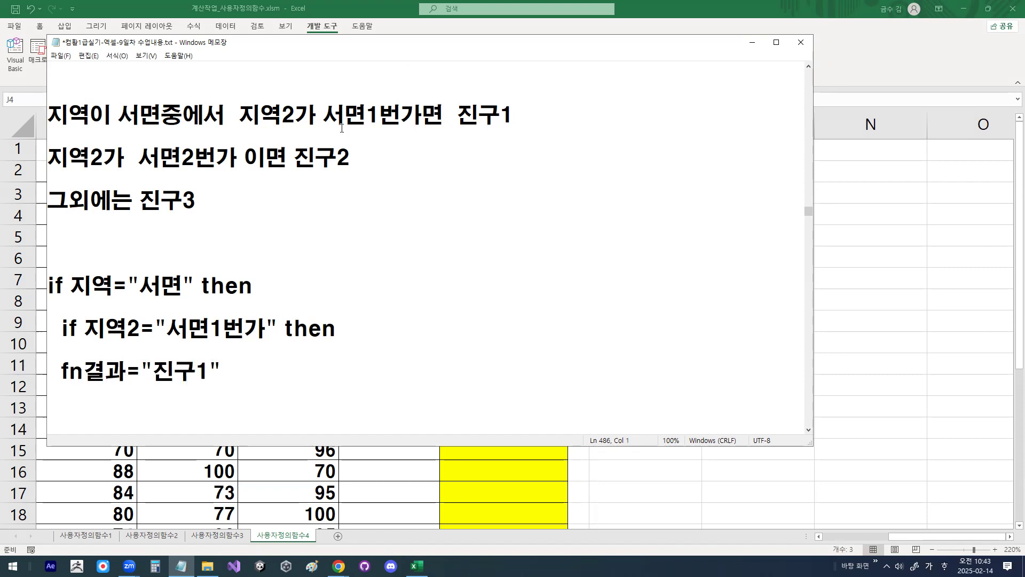
Step: Duplicate the inner if line and its fn결과="진구1" assignment directly below the originals
scroll(241, 129, "down", 1)
left_click_drag(62, 261, 220, 297)
key("ctrl+c")
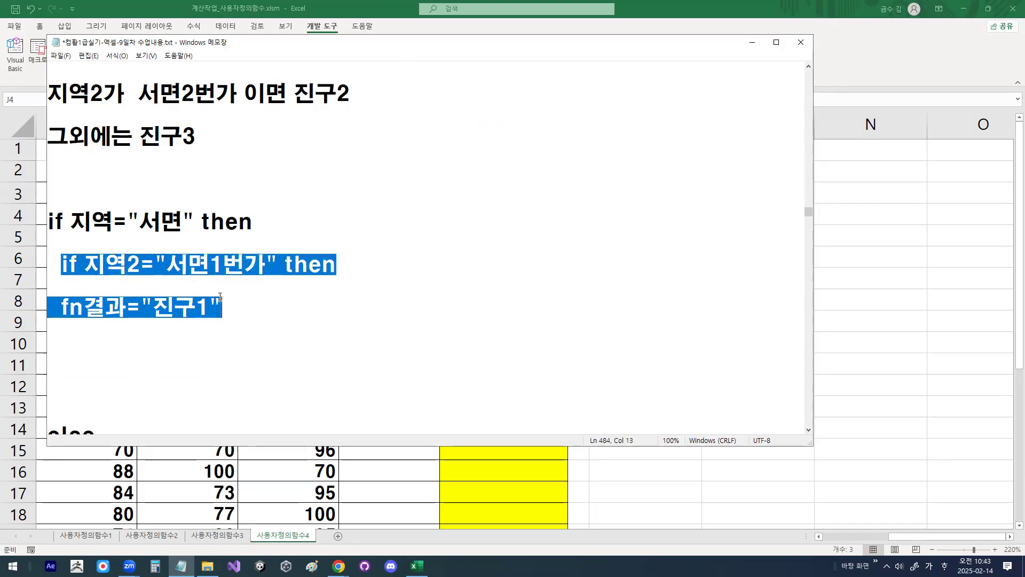
left_click(76, 360)
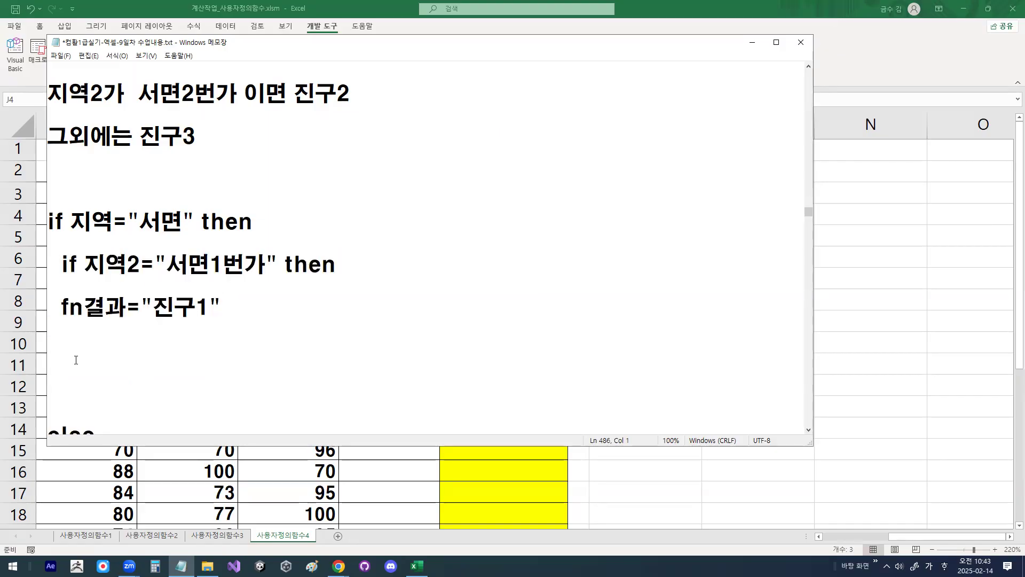
key("ctrl+v")
Step: Turn the duplicated inner if into an elseif
key("Up")
key("Home")
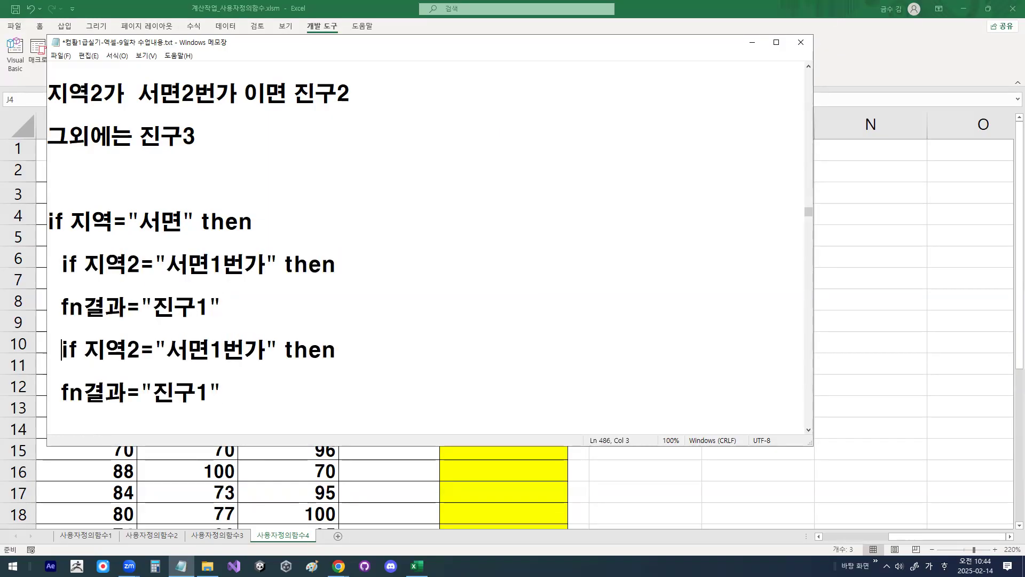
type("ㄷ")
key("BackSpace")
key("Hangul")
type("else")
Step: Change the elseif condition to 서면2번가 and the assignment below it to 진구2
key("Right")
key("Right")
key("Right")
key("Right")
key("Right")
key("Right")
key("Right")
key("Right")
key("Right")
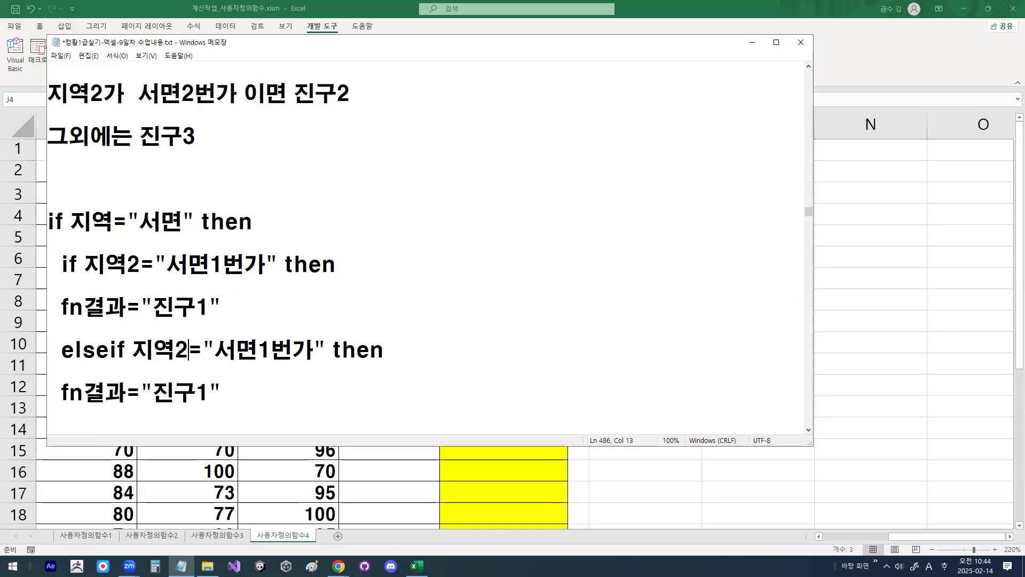
key("Right")
key("Right")
scroll(173, 208, "up", 1)
scroll(282, 350, "down", 1)
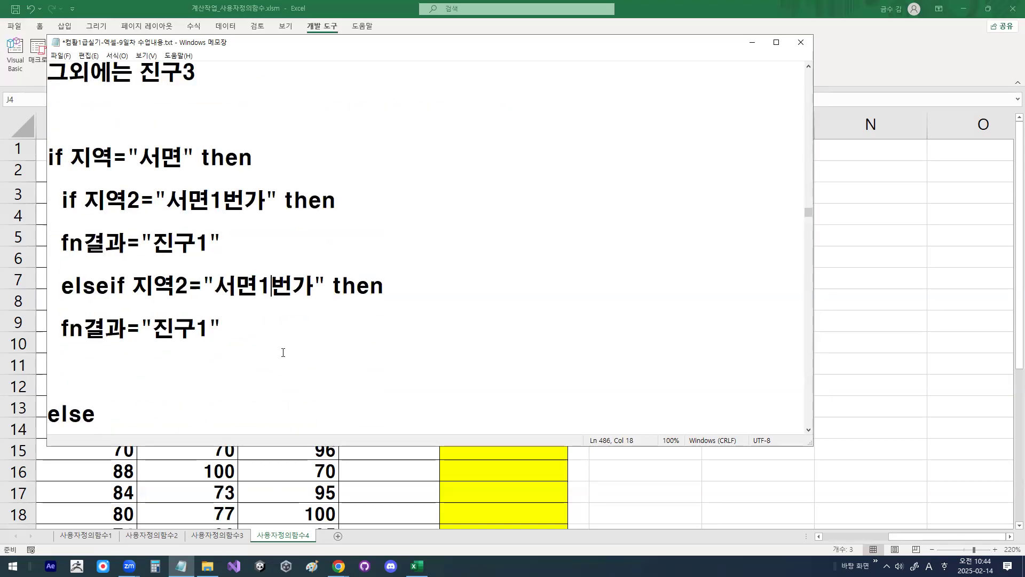
left_click_drag(258, 287, 269, 287)
type("2")
left_click_drag(203, 332, 204, 329)
type("2")
Step: Add an indented else line below the fn결과="진구2" assignment
key("Return")
key("Return")
key("Hangul")
type("ㄷ")
key("BackSpace")
key("Hangul")
type("eks")
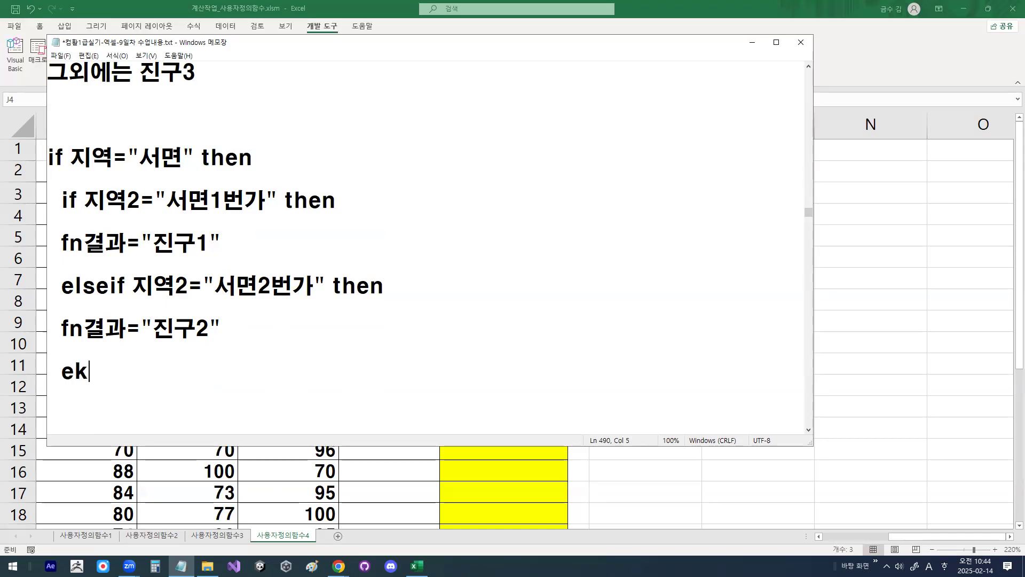
key("BackSpace")
key("BackSpace")
type("lse")
key("Return")
key("Return")
Step: Copy the fn결과="진구2" assignment below the inner else and change its value to 진구3
key("Up")
key("Up")
key("Up")
key("Up")
key("shift+End")
key("ctrl+c")
key("Down")
key("Down")
key("Down")
key("Down")
key("ctrl+v")
key("Left")
key("BackSpace")
type("3")
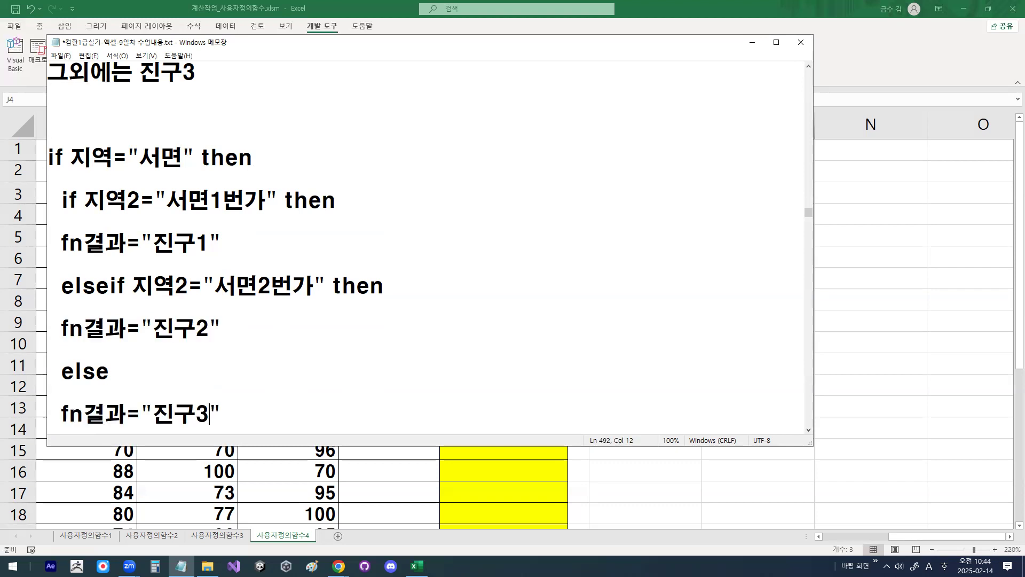
Step: Close the inner block with an indented end if, followed by a blank line before the outer else
key("End")
key("Return")
key("Return")
type("end if")
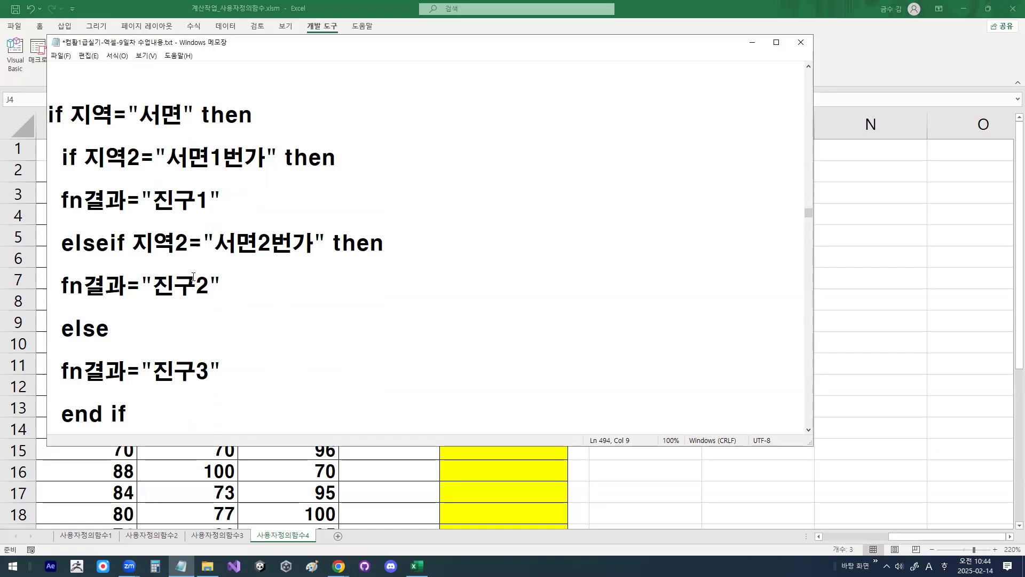
scroll(192, 263, "down", 1)
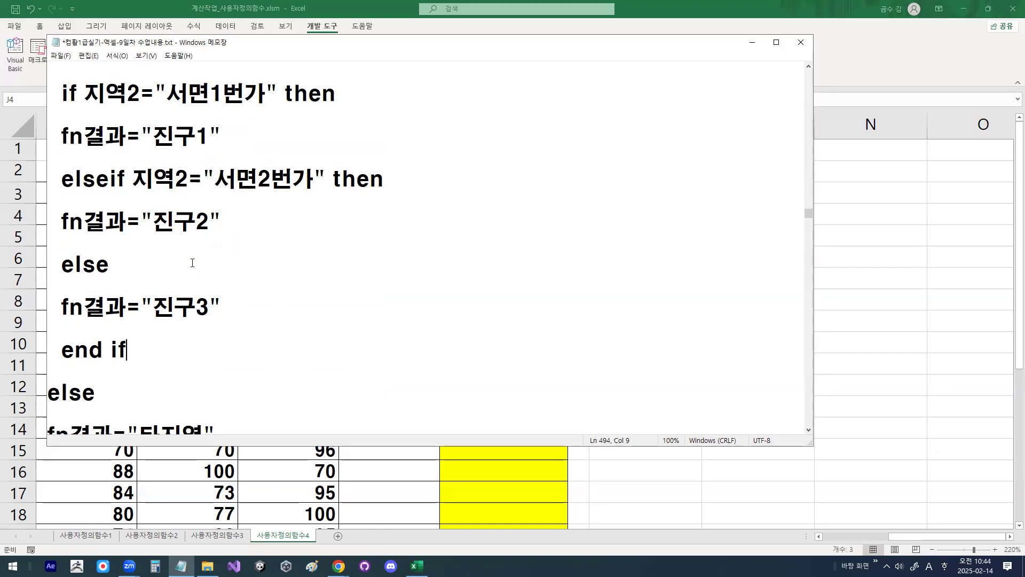
key("Return")
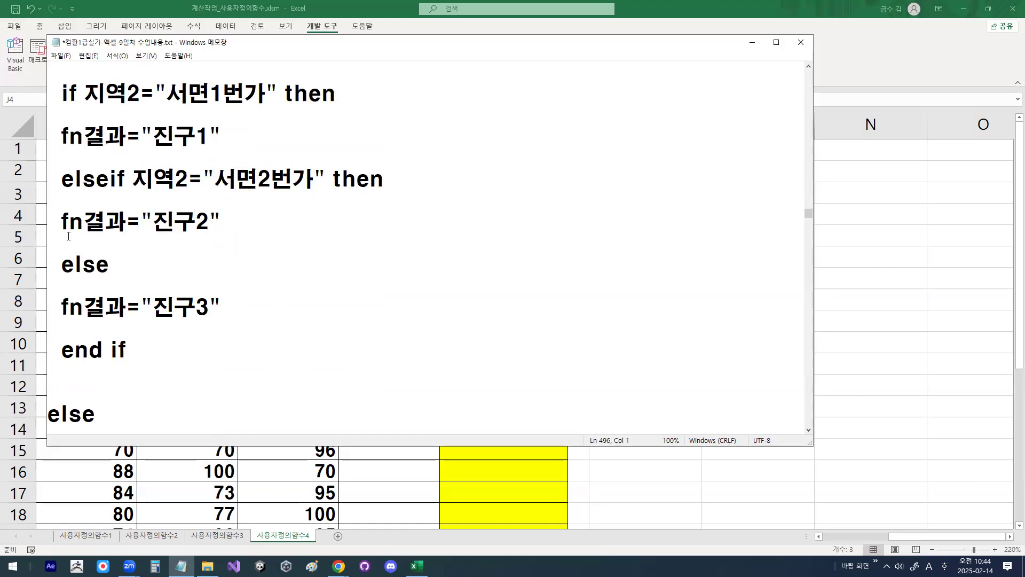
Step: Underline both if keywords in red, mark the span of the inner block, and draw a cross beside it
scroll(65, 182, "up", 1)
left_click_drag(49, 130, 75, 131)
mouse_move(57, 171)
left_mouse_down()
mouse_move(112, 171)
mouse_move(64, 177)
mouse_move(43, 342)
mouse_move(50, 417)
left_mouse_up()
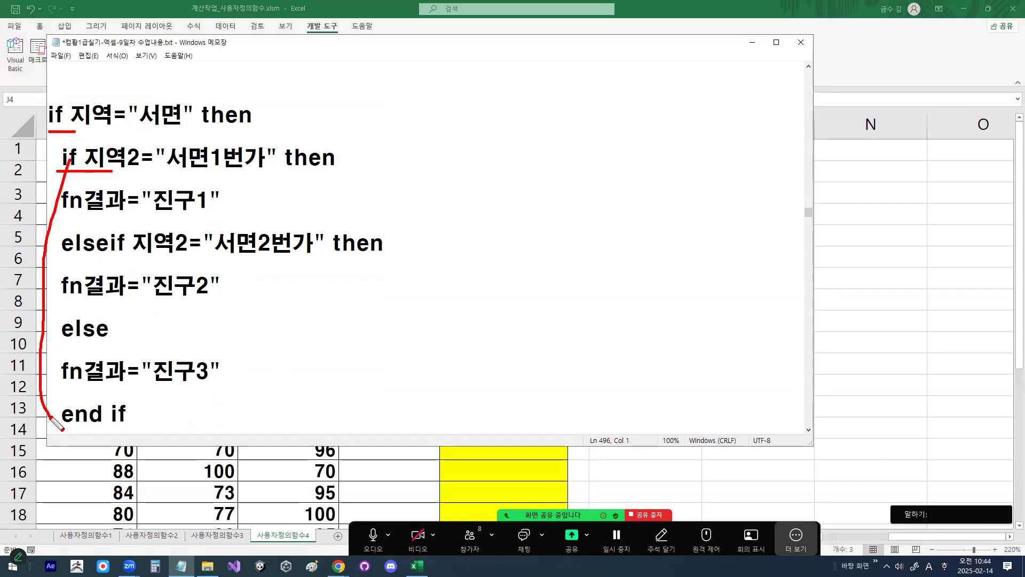
left_click_drag(289, 137, 282, 371)
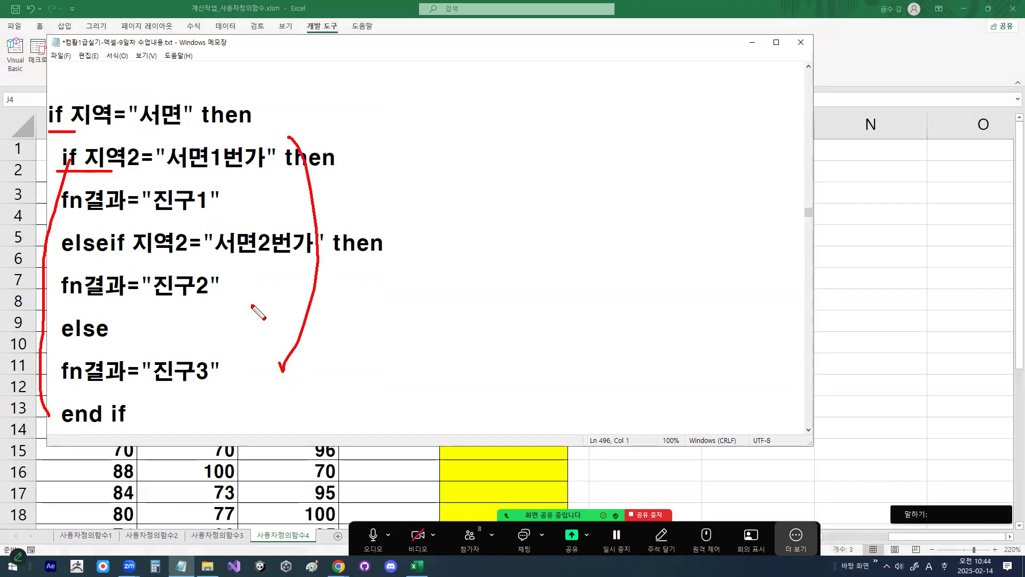
left_click_drag(486, 184, 417, 275)
left_click_drag(410, 186, 485, 275)
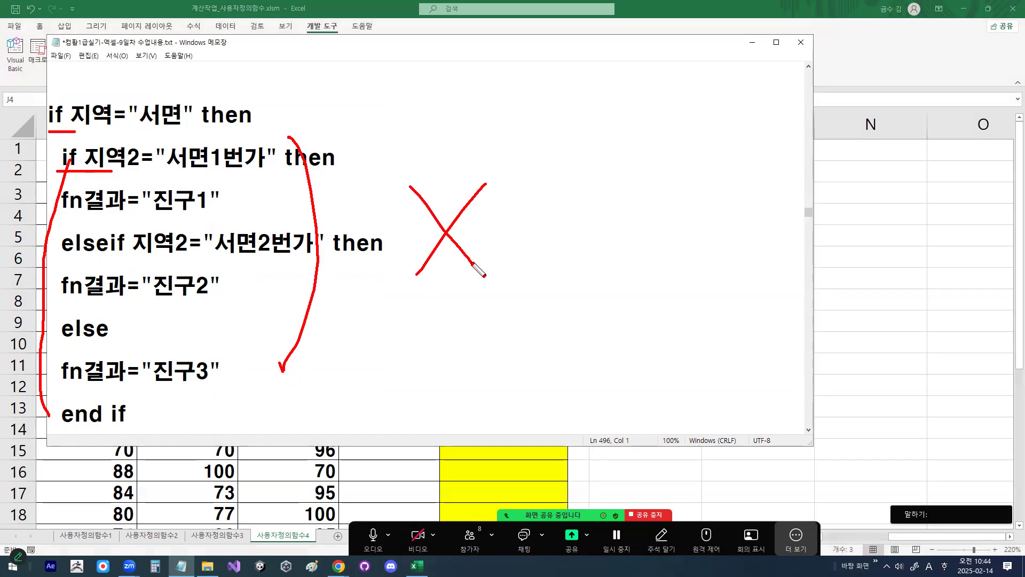
key("Escape")
Step: Review the and, or operators in the 중요포인트 notes and return to the nested if block
scroll(476, 239, "up", 5)
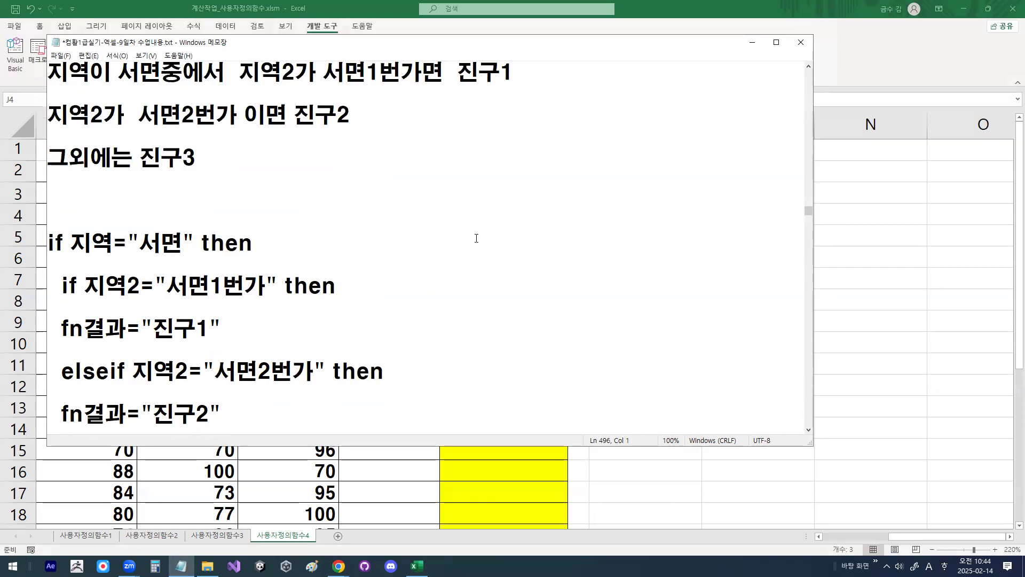
scroll(479, 237, "up", 1)
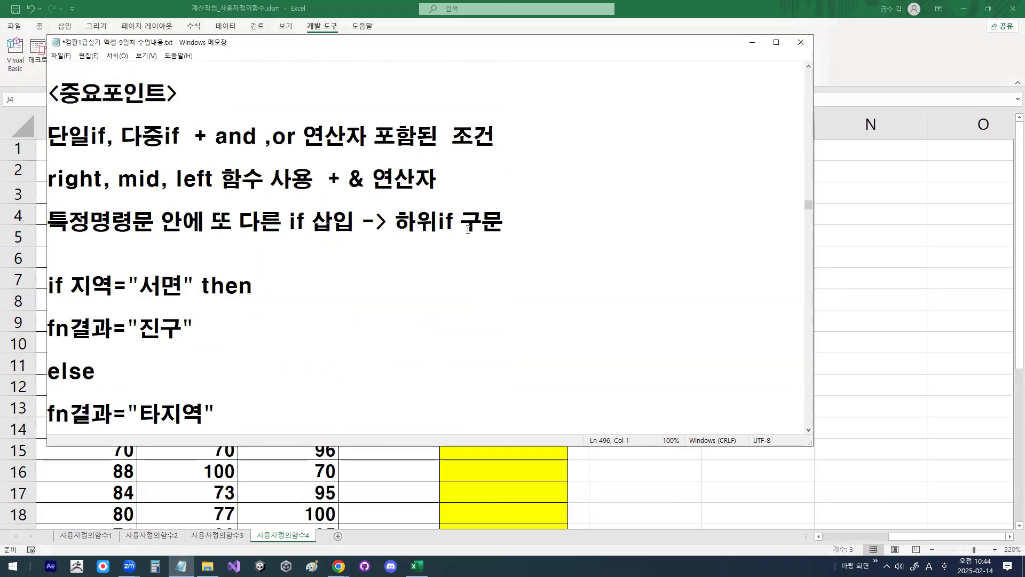
left_click_drag(208, 137, 307, 138)
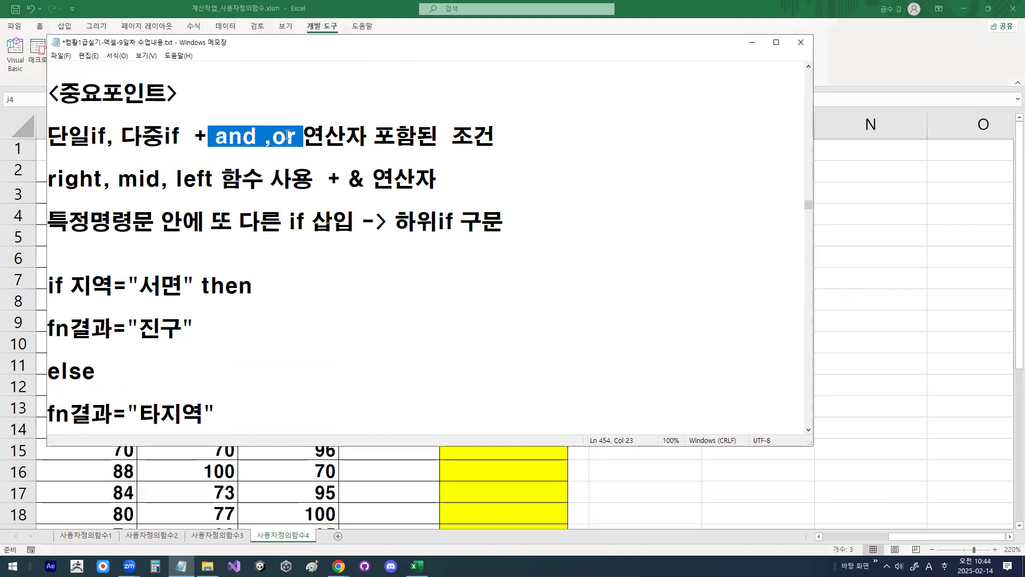
mouse_move(210, 353)
left_mouse_down()
mouse_move(279, 332)
mouse_move(274, 155)
left_mouse_up()
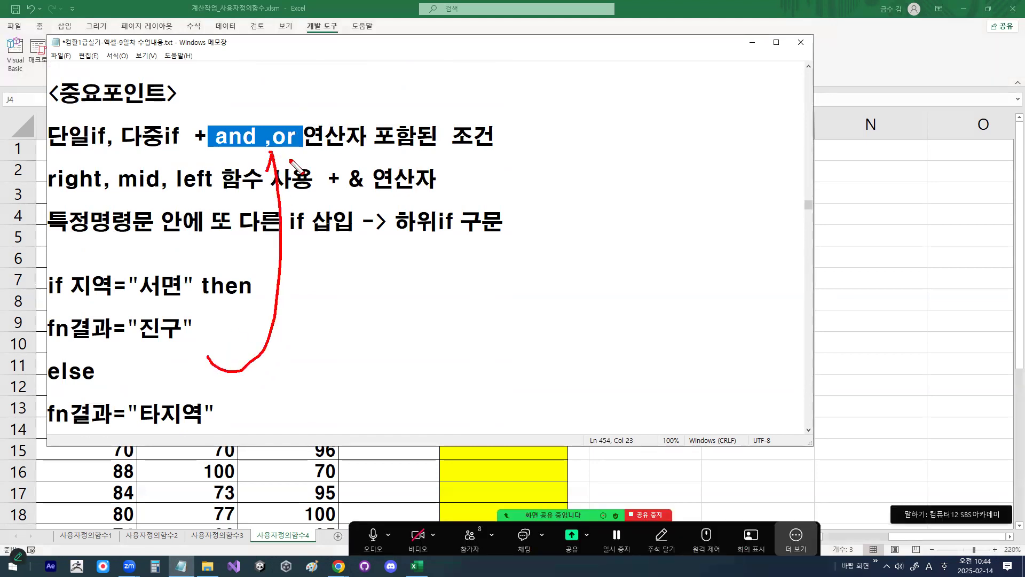
scroll(266, 242, "down", 1)
scroll(266, 242, "down", 2)
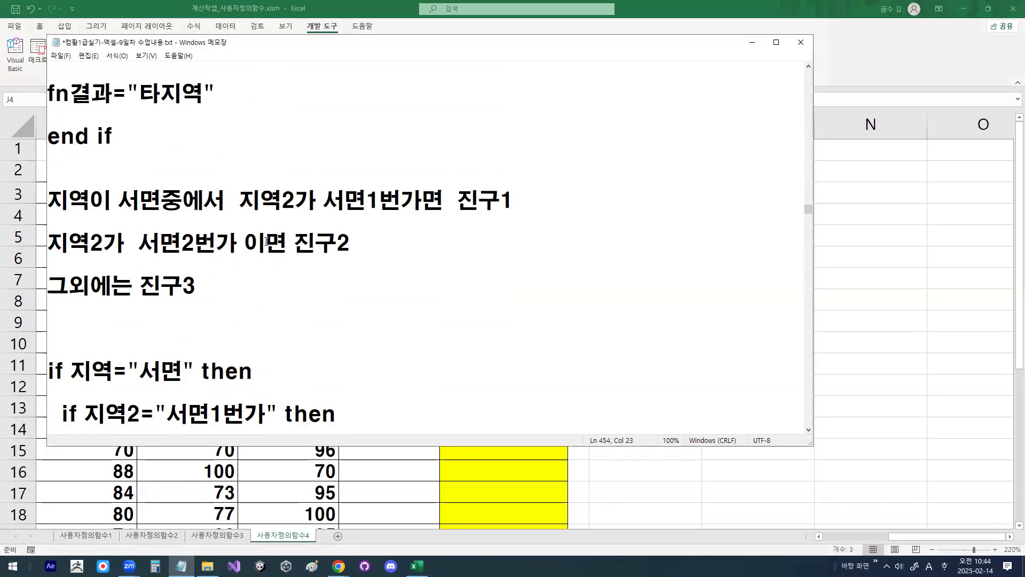
scroll(266, 240, "down", 1)
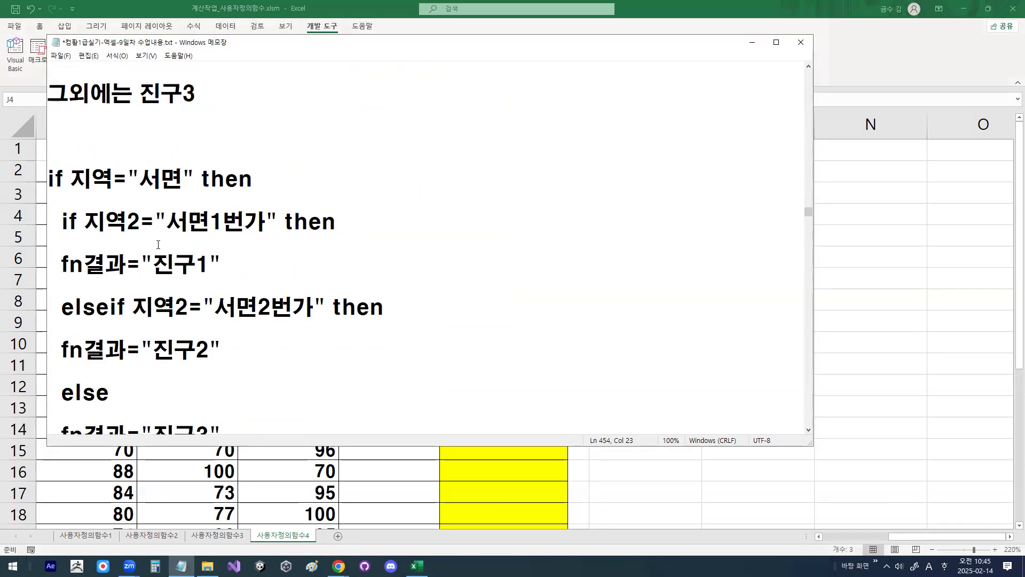
scroll(175, 232, "down", 1)
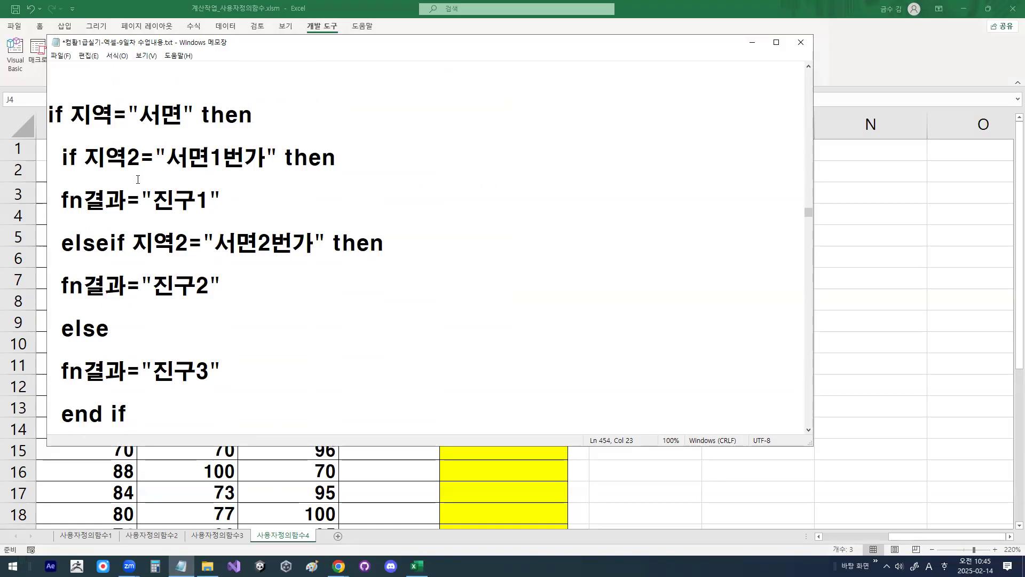
Step: Highlight the inner if block and mark its opening if and closing end if in red
left_click_drag(61, 157, 248, 366)
left_click(156, 302)
left_click_drag(67, 161, 39, 276)
mouse_move(138, 425)
left_mouse_down()
mouse_move(112, 434)
mouse_move(67, 398)
mouse_move(124, 410)
left_mouse_up()
left_click_drag(94, 161, 90, 155)
mouse_move(142, 177)
left_mouse_down()
mouse_move(145, 185)
mouse_move(168, 154)
left_mouse_up()
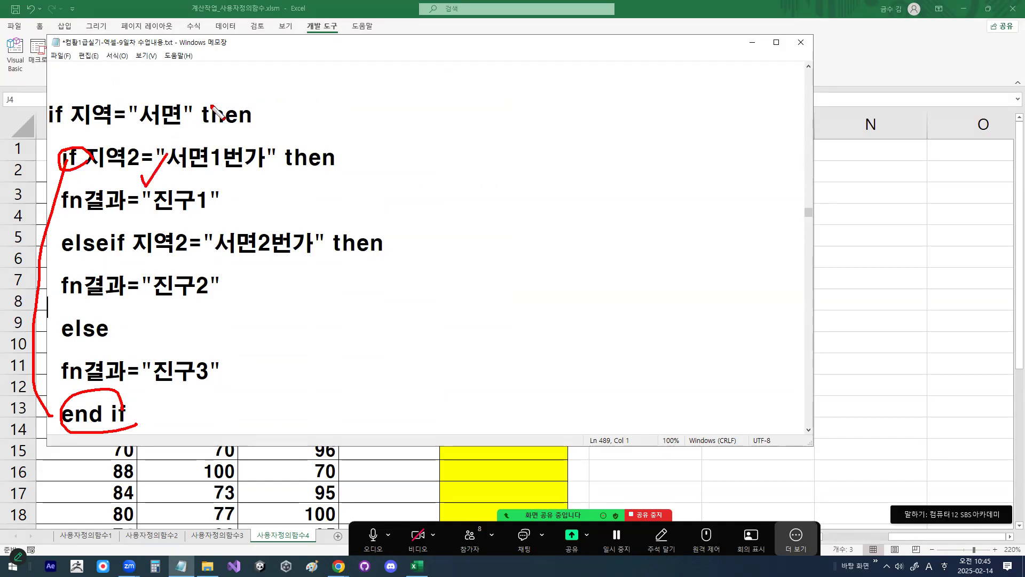
Step: Examine the two fn결과 assignments in the simple if example, circling each in red
scroll(374, 121, "up", 1)
scroll(374, 122, "up", 3)
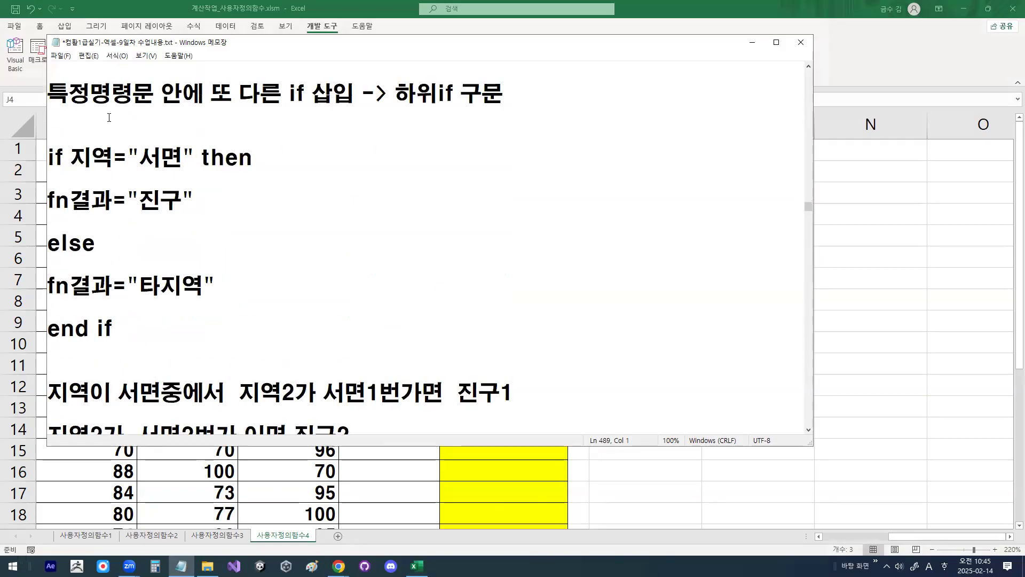
left_click_drag(50, 198, 195, 197)
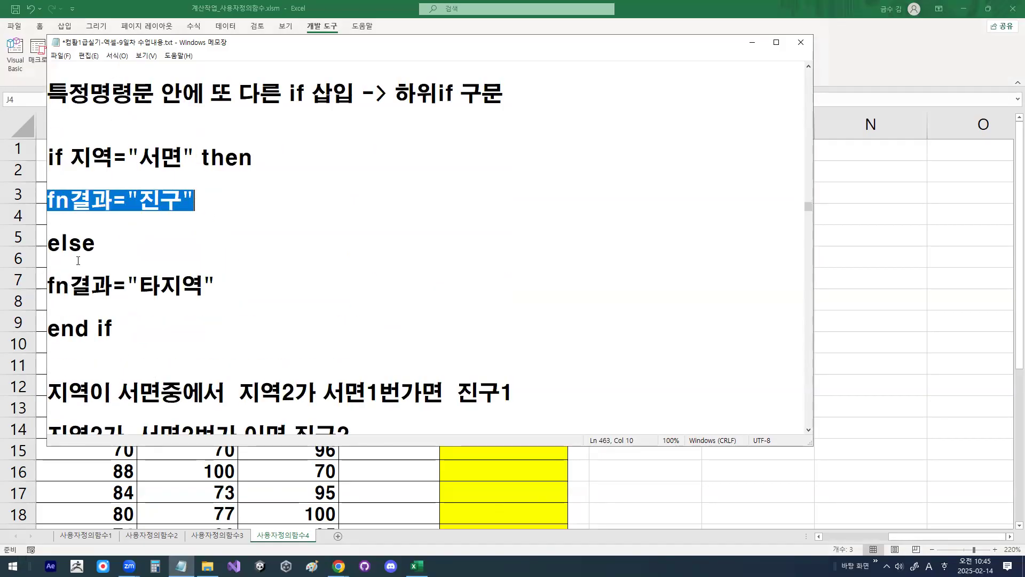
left_click_drag(49, 286, 228, 292)
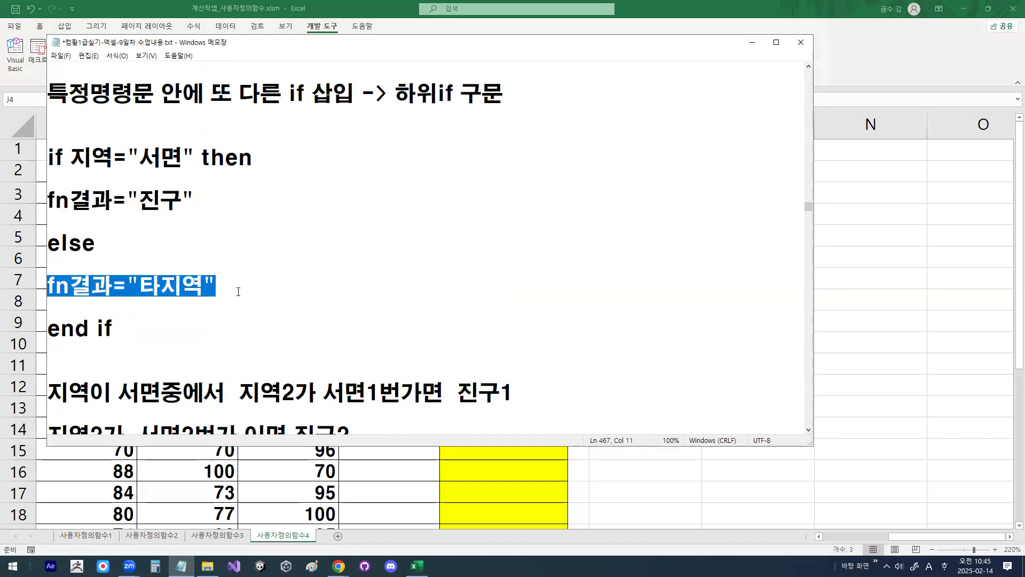
key("ctrl+1")
left_click_drag(259, 279, 243, 280)
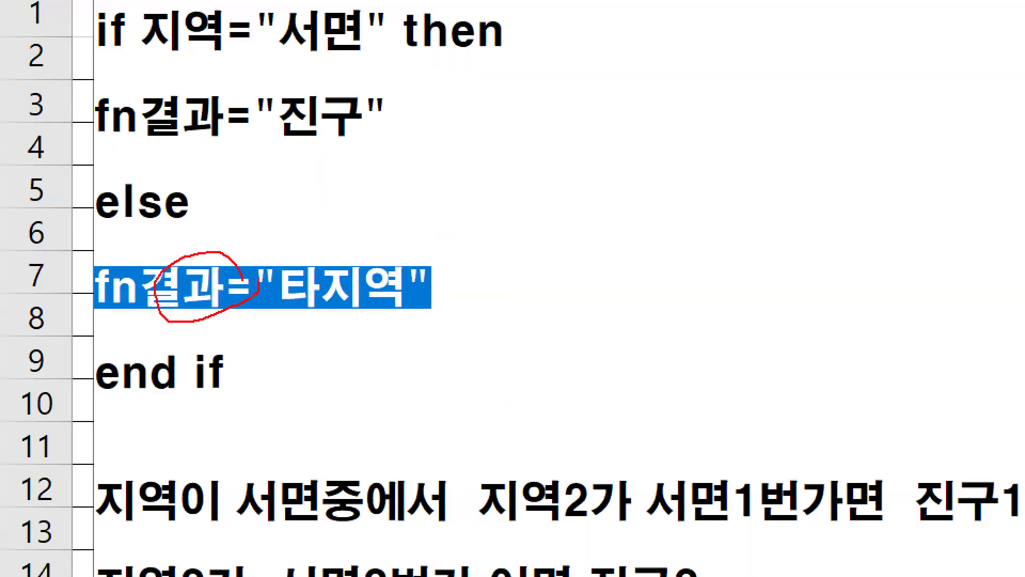
left_click_drag(259, 97, 214, 98)
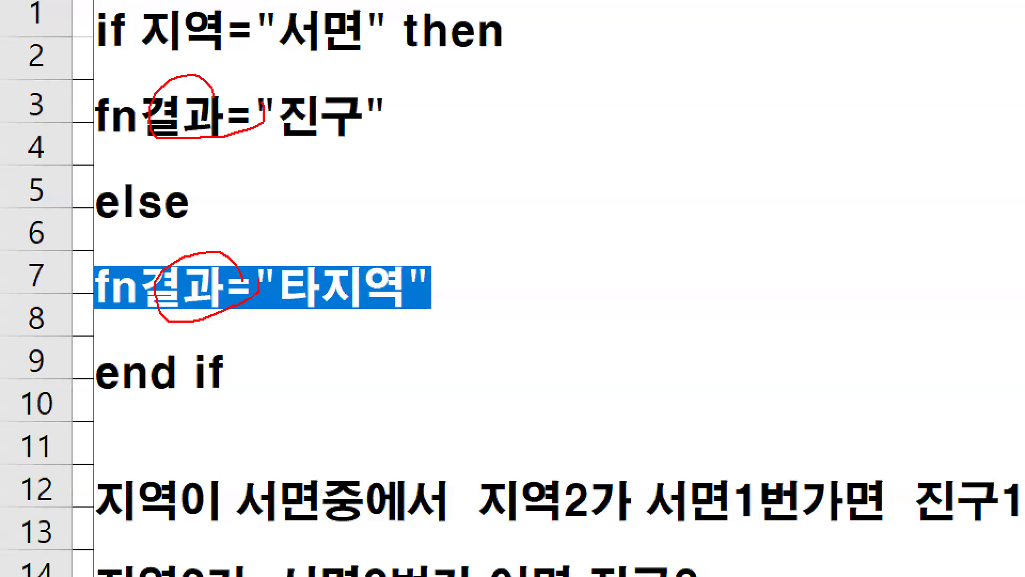
key("Escape")
scroll(72, 285, "up", 1)
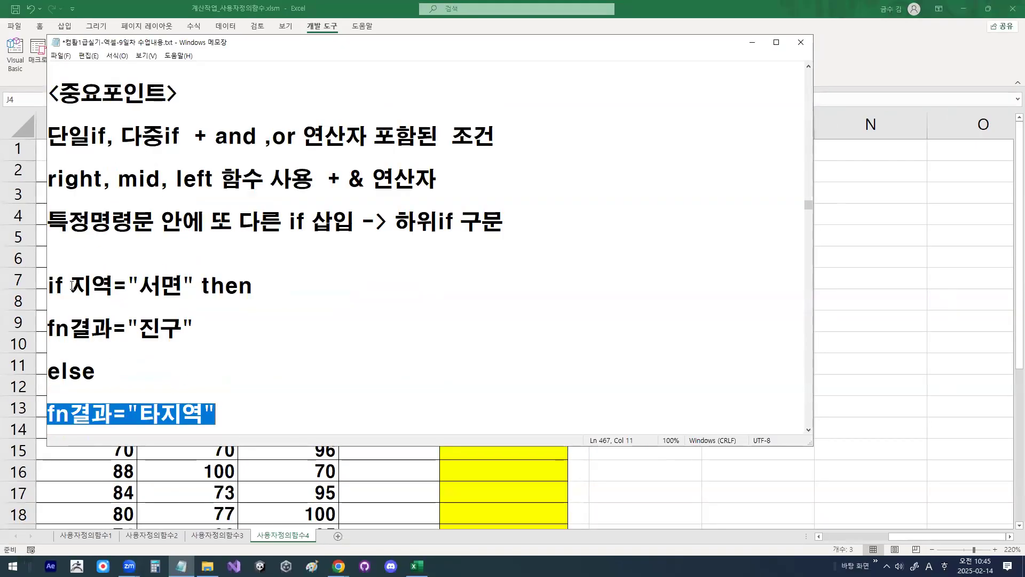
Step: Replace the condition 지역="서면" in the simple if example with the placeholder 조건
left_click_drag(72, 285, 186, 284)
type("whr")
key("BackSpace")
key("BackSpace")
key("BackSpace")
type("w")
key("Hangul")
type("고")
key("BackSpace")
key("BackSpace")
key("BackSpace")
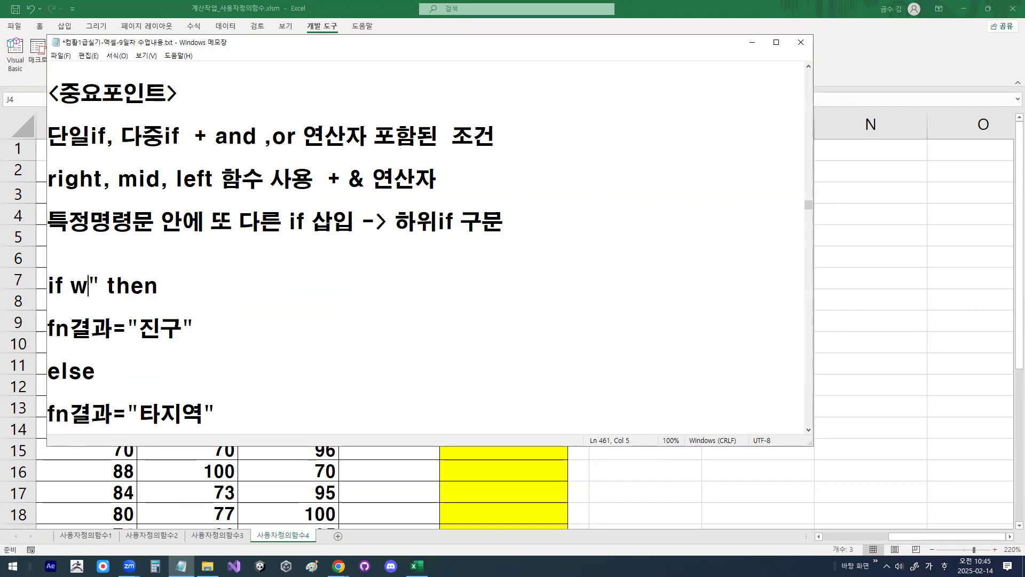
type("조건")
key("Delete")
Step: Replace the fn결과="진구" line in the simple if example with the placeholder 명령문
key("Down")
key("Down")
key("shift+End")
key("Delete")
type("며ㅇ령문")
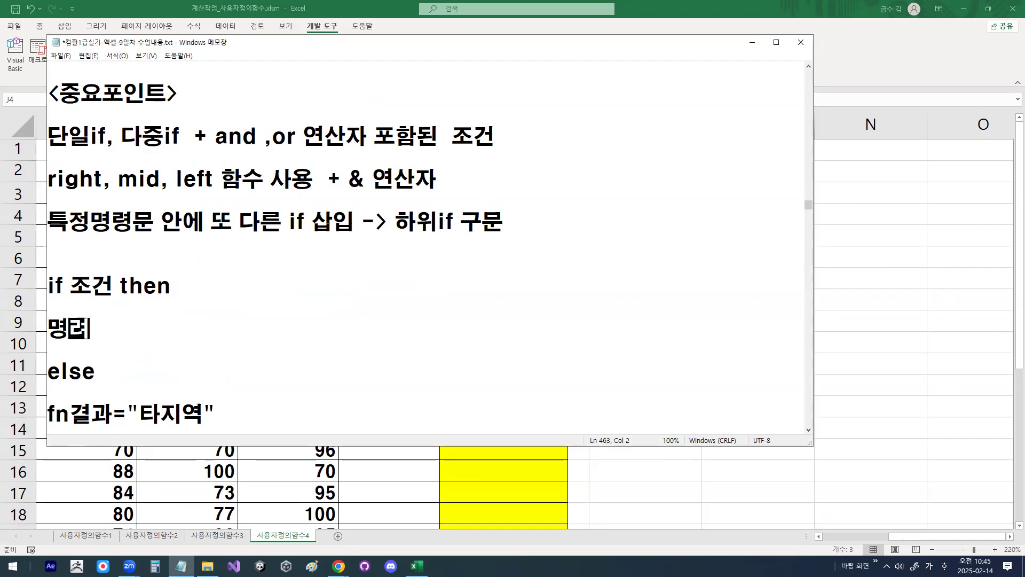
Step: Replace the fn결과="타지역" line under else in the simple if example with the placeholder 최종명령문
key("Down")
key("Down")
key("Down")
key("Down")
key("shift+End")
key("Delete")
type("ㅊㅗ종")
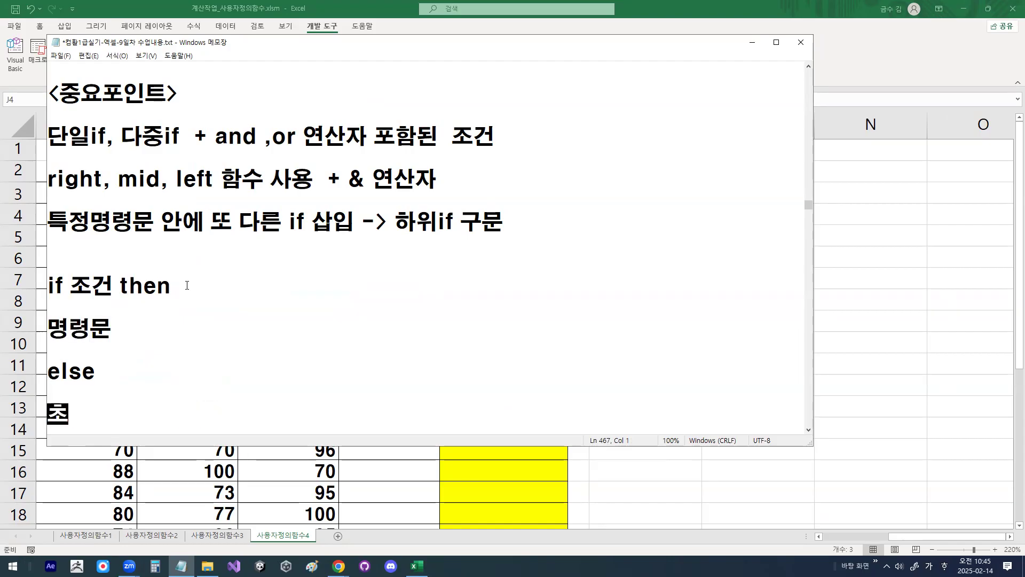
key("BackSpace")
key("BackSpace")
key("BackSpace")
key("BackSpace")
type("ㅊㅚ종명령문")
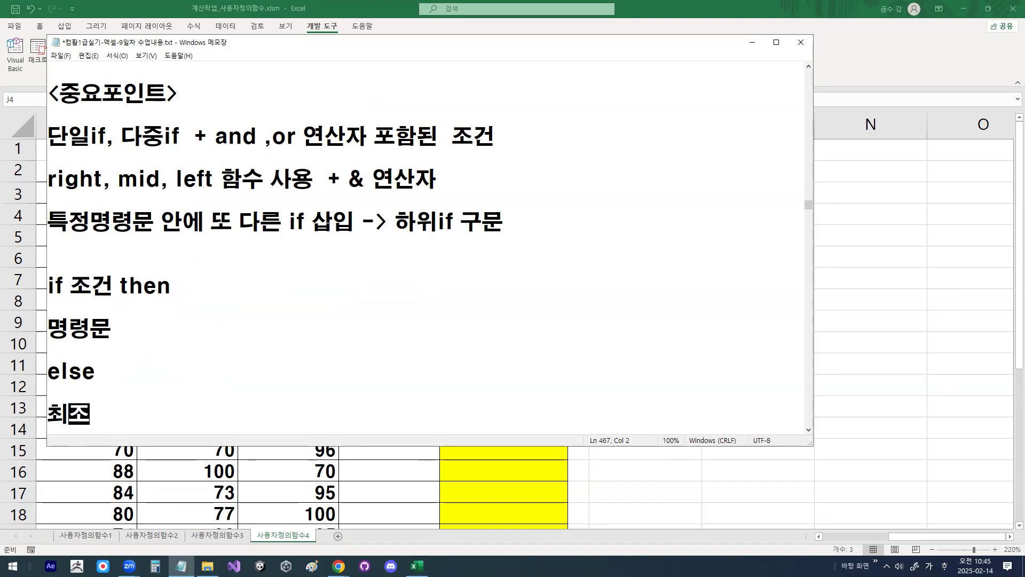
Step: Append the note "-> 하위 if 삽입" to the 명령문 line of the if template
key("Down")
key("Down")
key("Down")
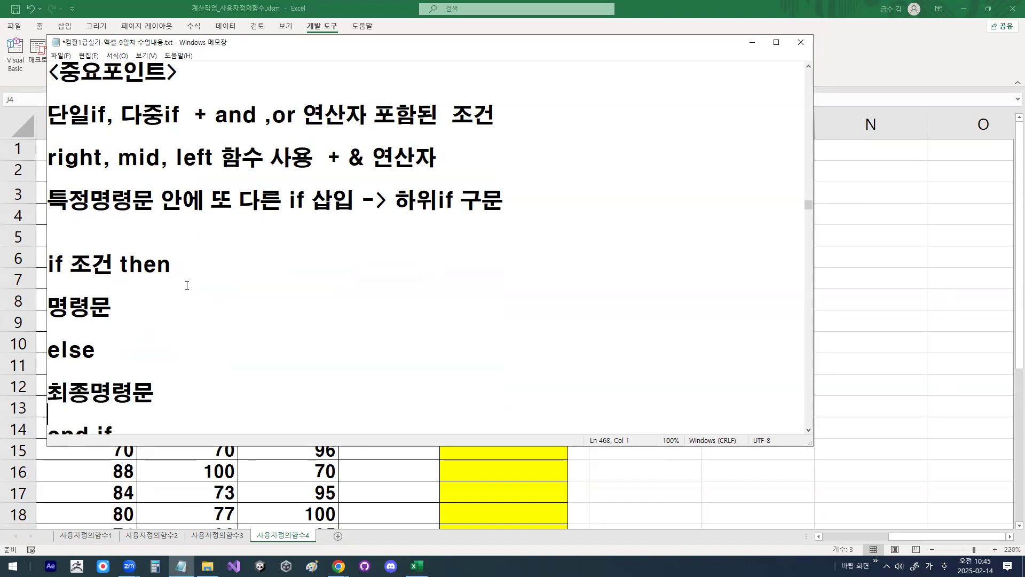
key("Up")
key("Up")
key("Up")
key("Up")
key("Up")
key("Up")
key("Up")
key("End")
type("-> 하위 if")
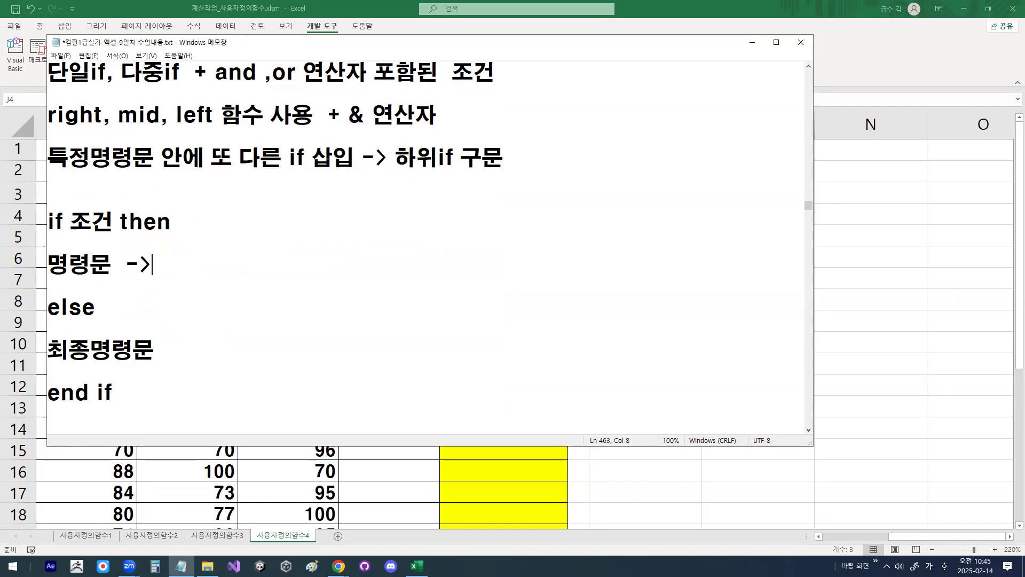
type(" ㅅ")
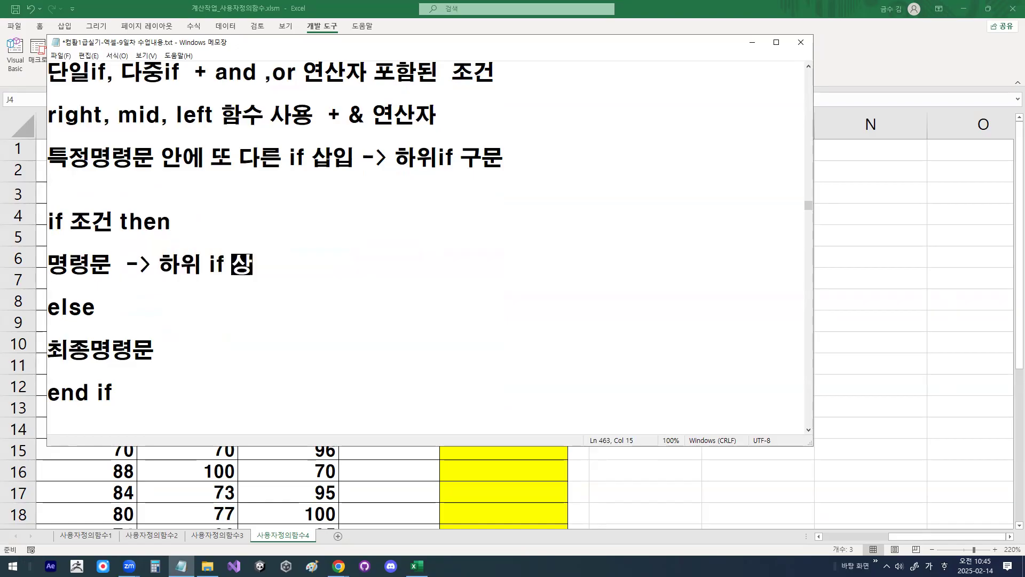
type("삽입")
Step: Copy the "-> 하위 if 삽입" note from the 명령문 line to the end of the 최종명령문 line
key("Home")
key("Right")
key("Right")
key("Right")
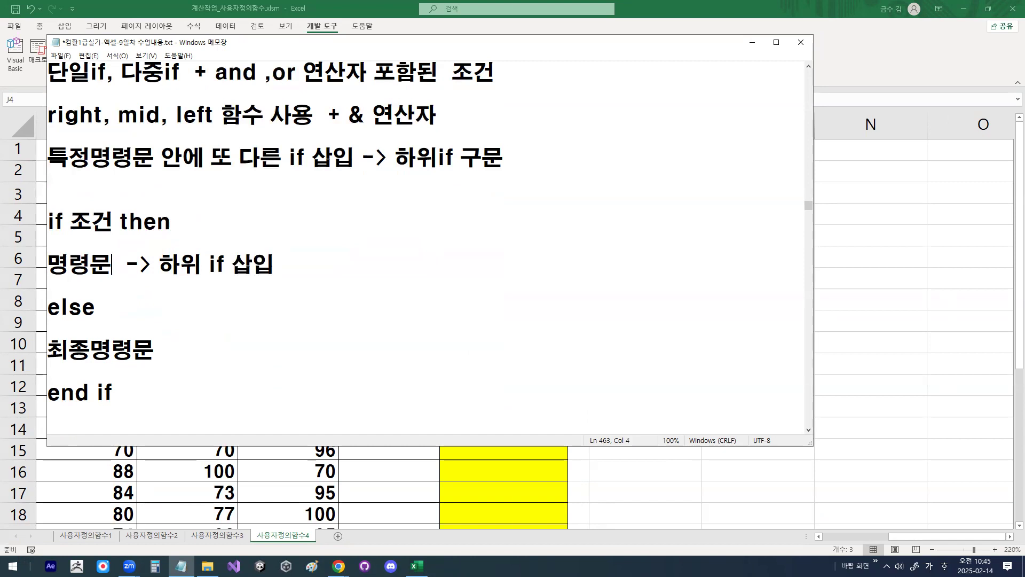
key("shift+End")
key("ctrl+c")
left_click(187, 285)
key("Down")
key("Down")
key("Down")
key("ctrl+v")
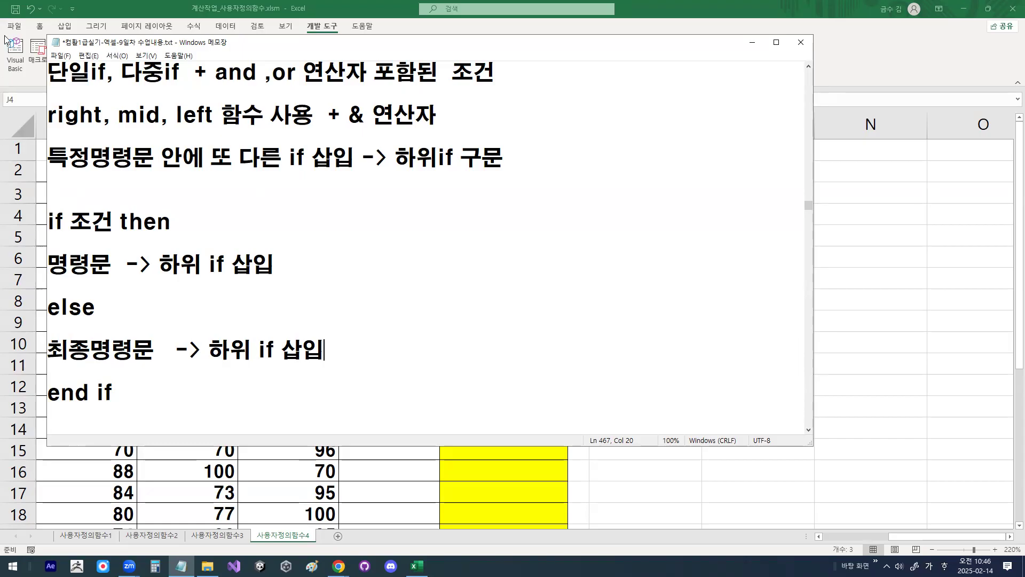
Step: Examine the and, or operator key point and the two 하위 if notes in the if template, highlighting each
left_click(208, 235)
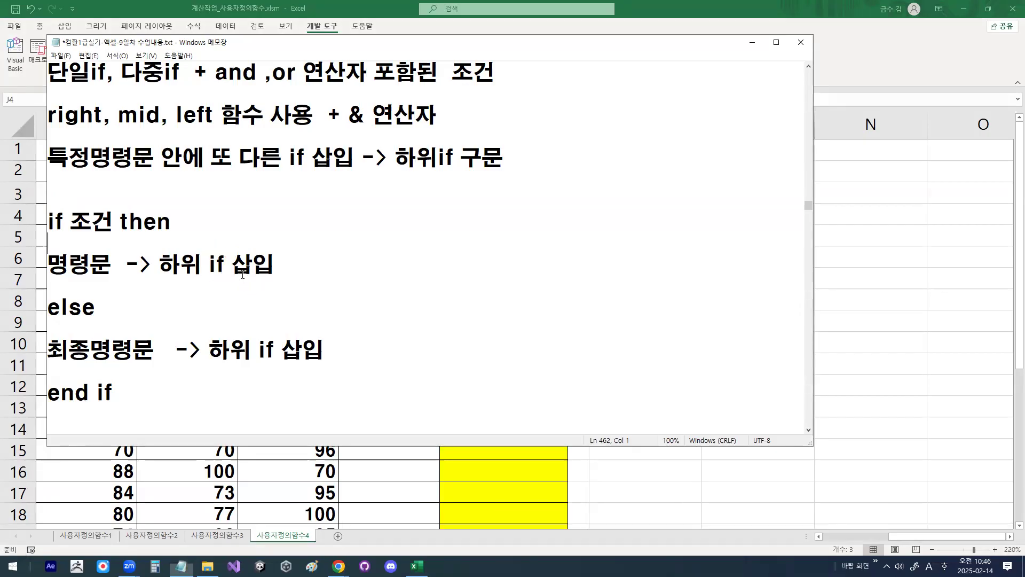
scroll(237, 260, "up", 1)
left_click_drag(215, 136, 319, 137)
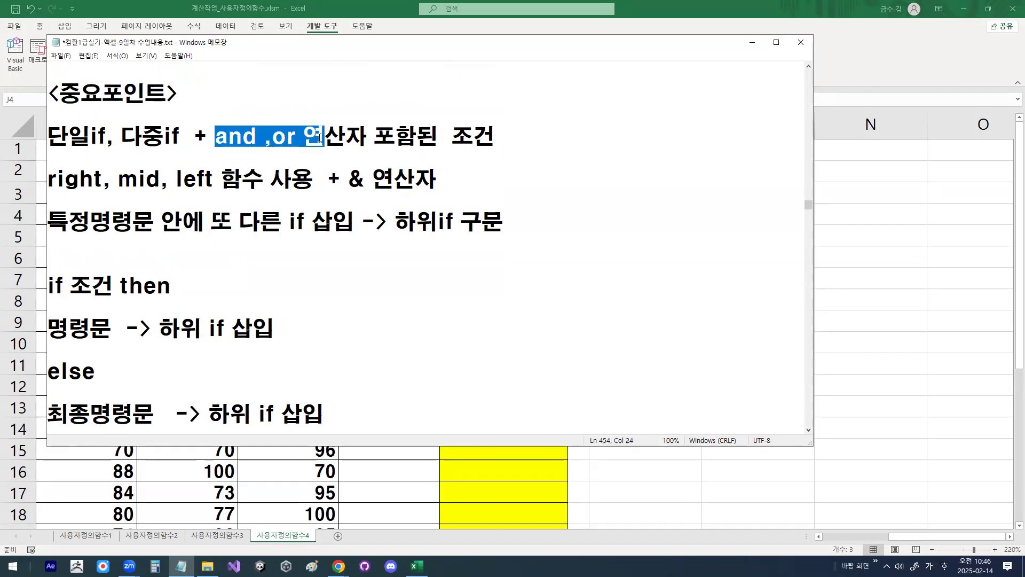
left_click(320, 138)
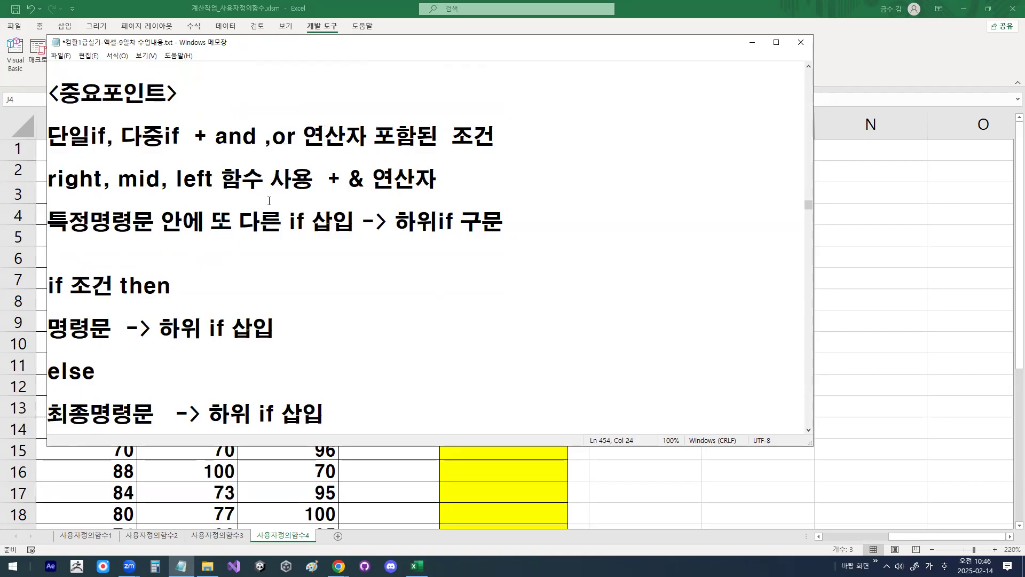
scroll(269, 201, "down", 1)
left_click_drag(154, 200, 233, 201)
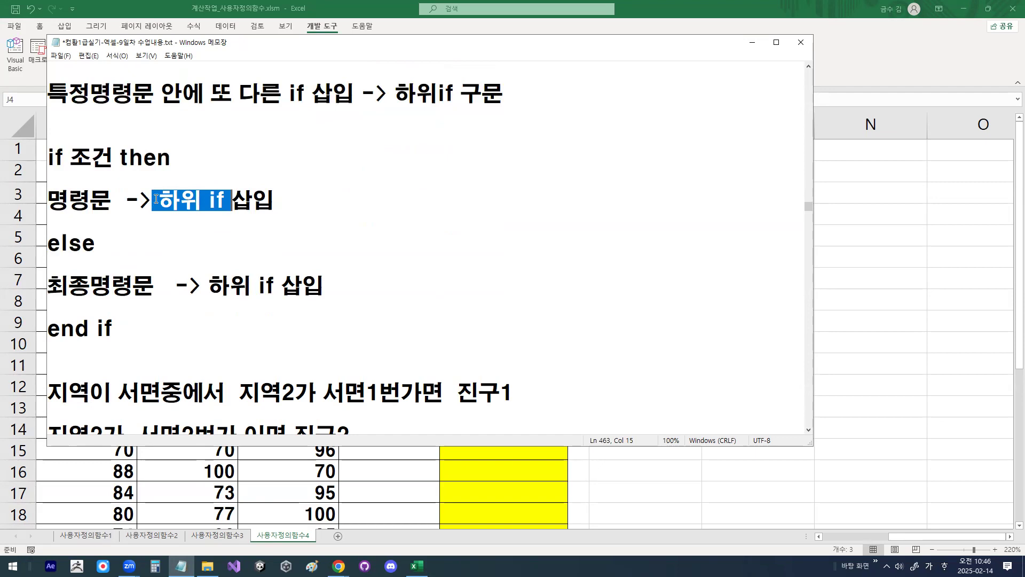
left_click_drag(208, 285, 287, 283)
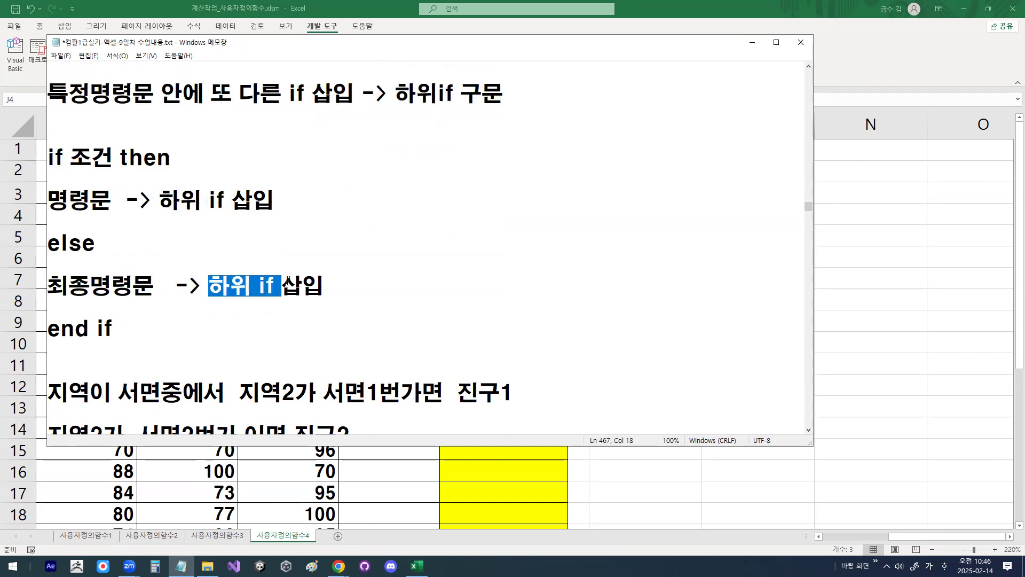
left_click(330, 284)
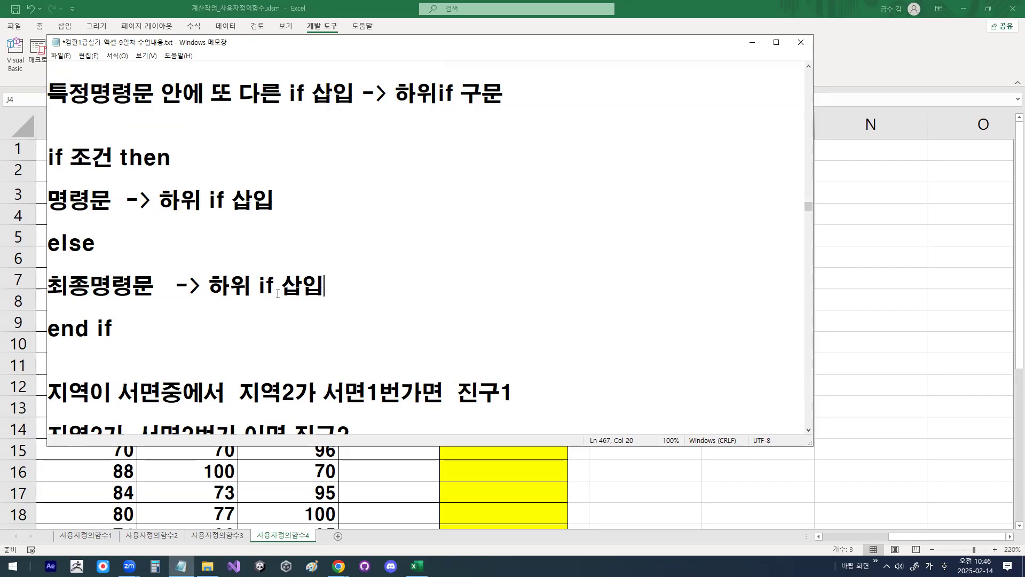
left_click_drag(179, 200, 319, 203)
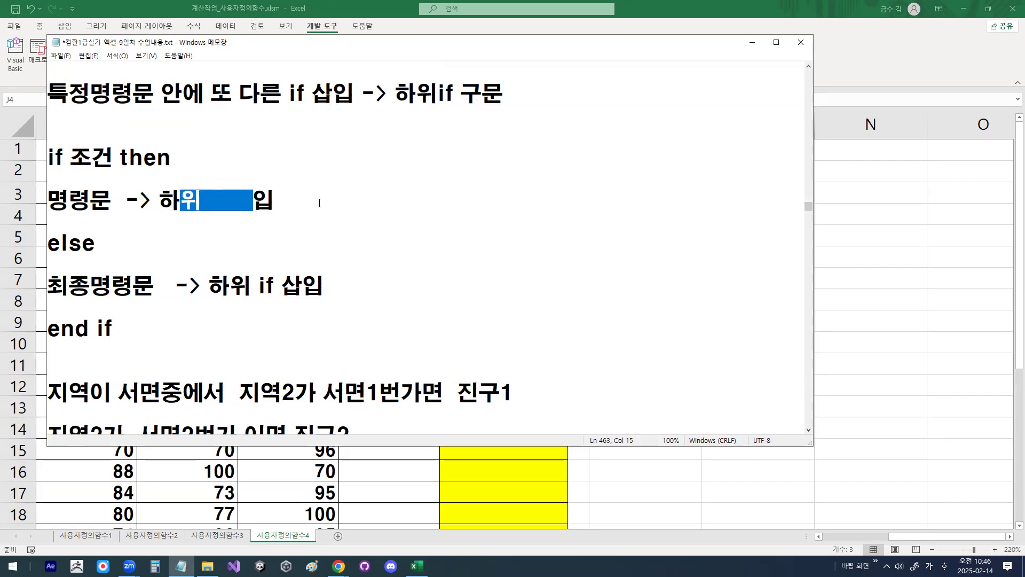
left_click(277, 275)
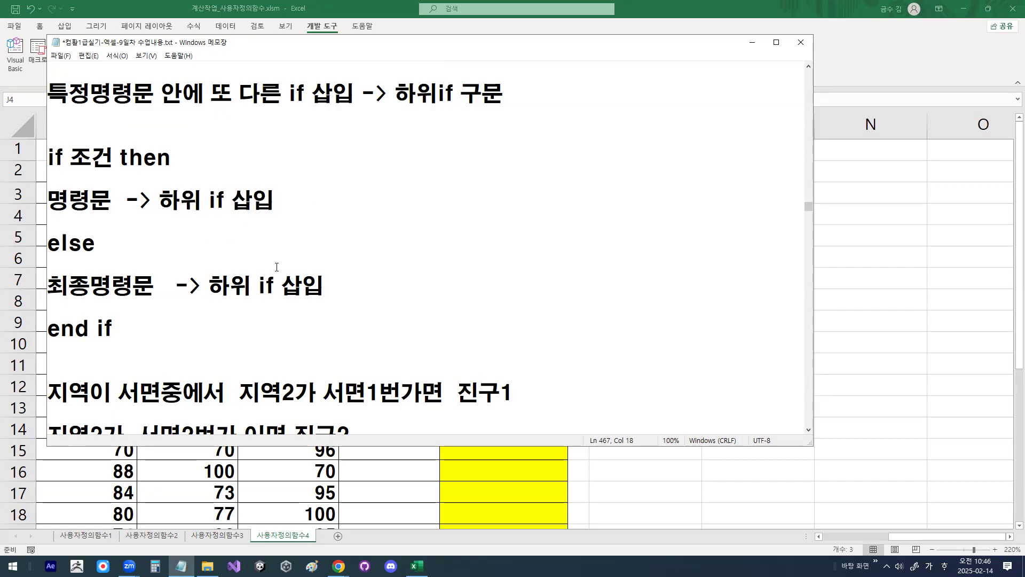
scroll(277, 267, "down", 1)
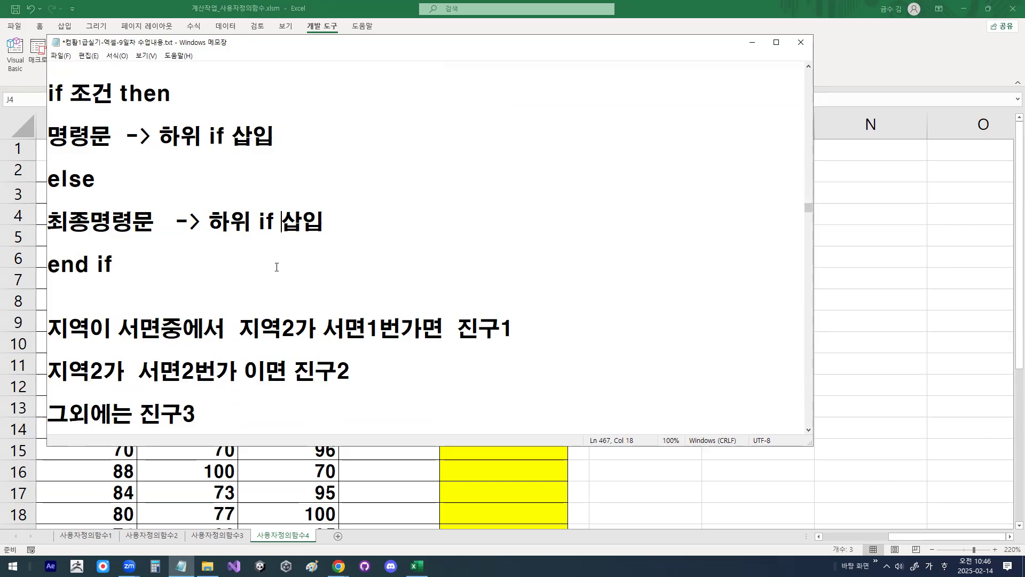